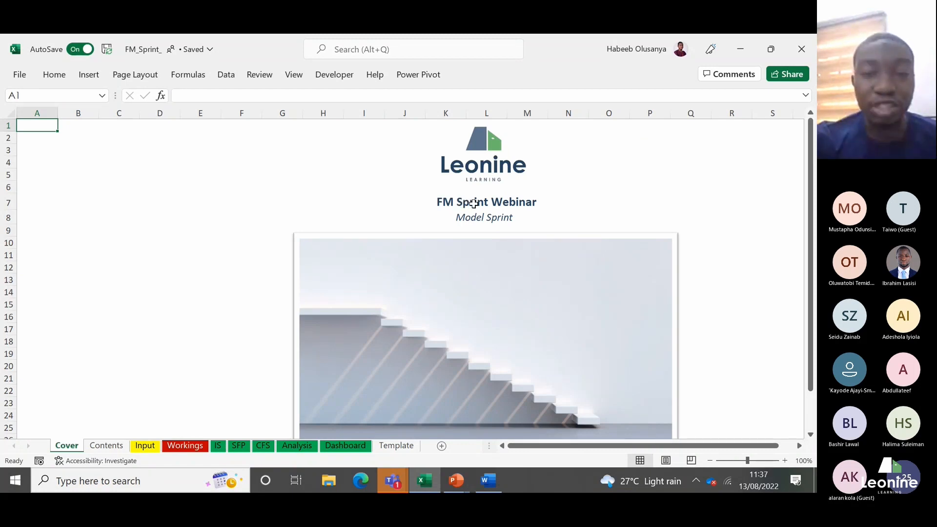
Step: Inspect the report and section title formulas on the Cover sheet, and test the Input and Income Statement links on the Contents sheet
click(473, 204)
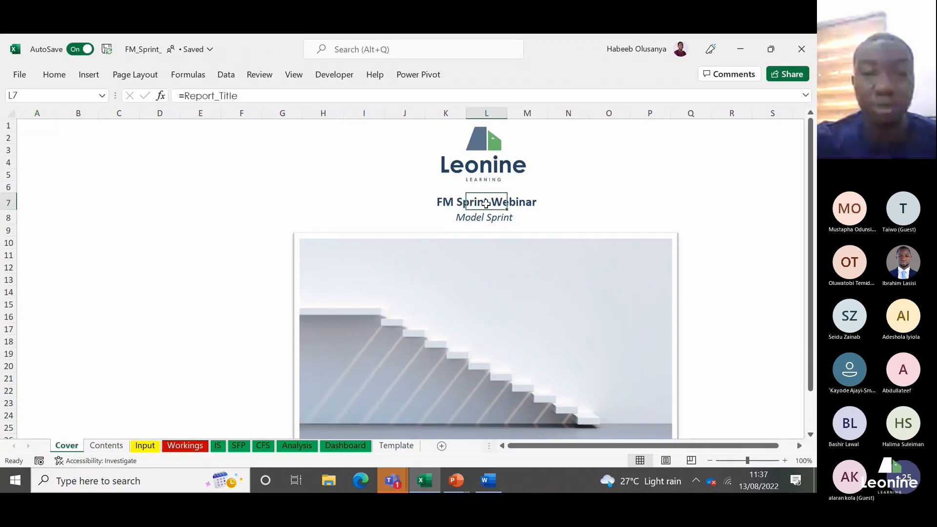
click(486, 222)
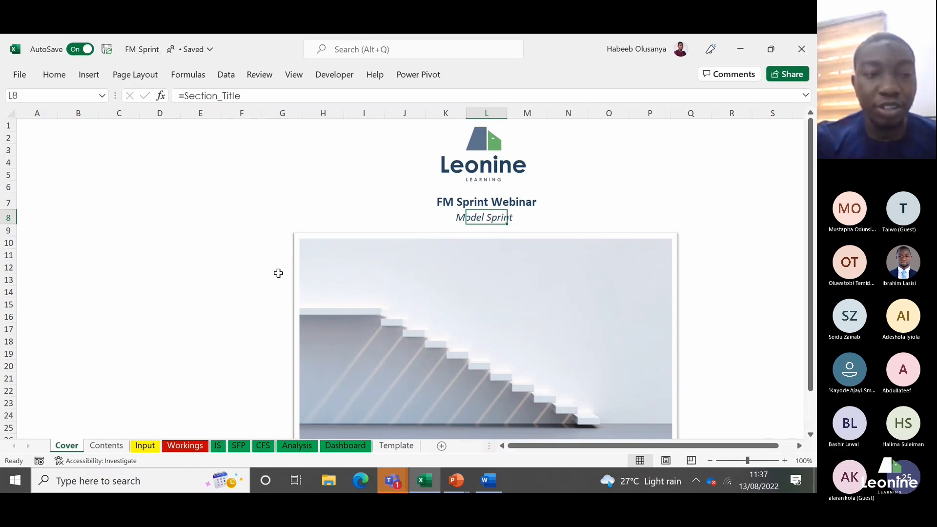
click(107, 446)
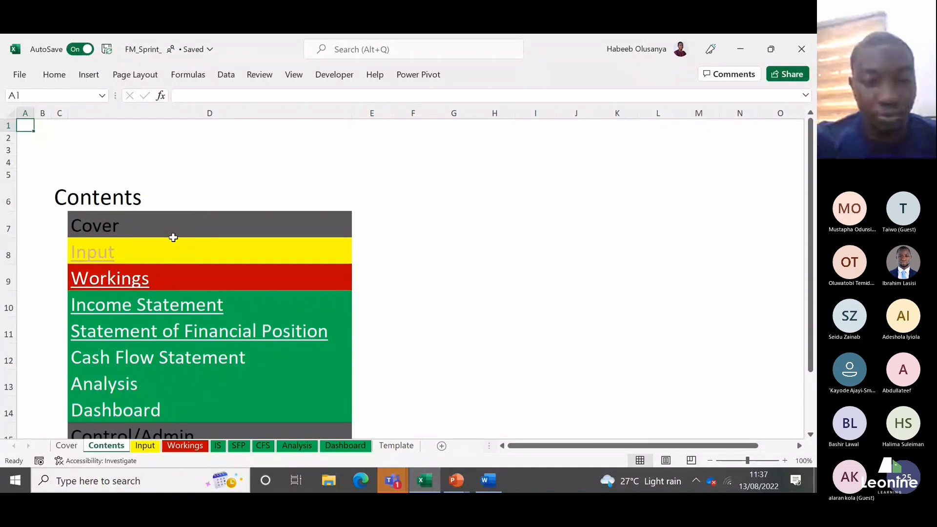
click(103, 261)
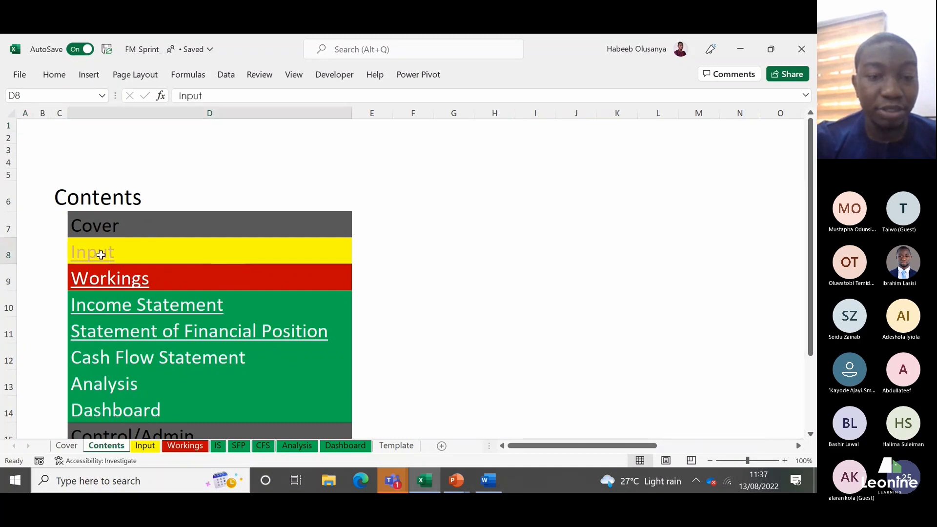
click(118, 446)
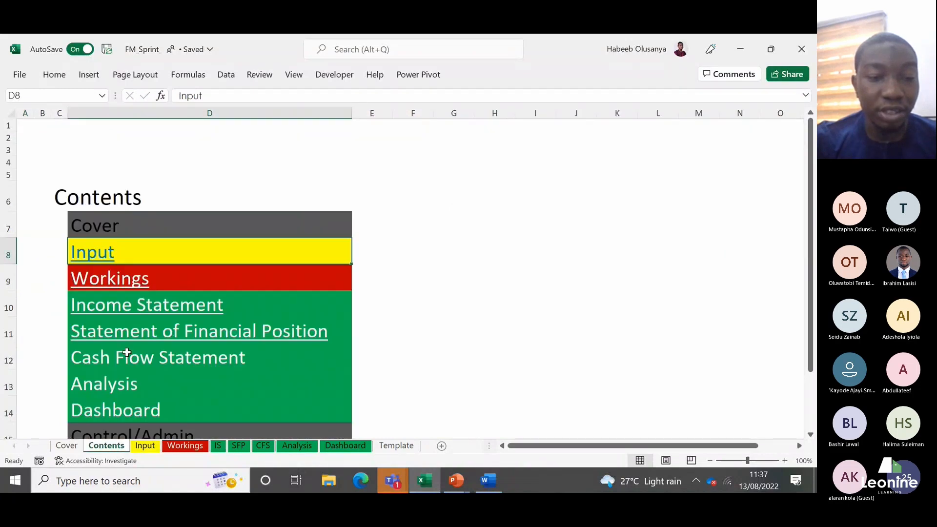
click(128, 316)
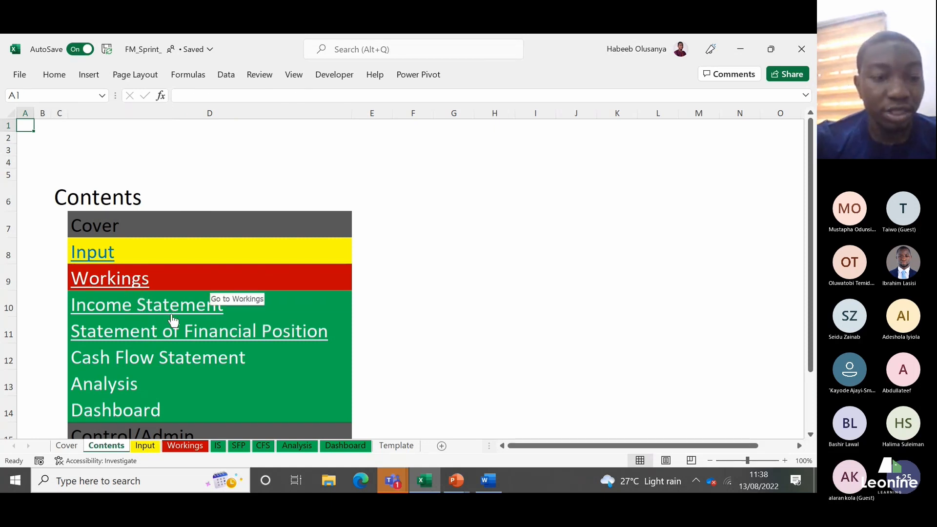
Step: Review the income statement and balance sheet assumption rows on the Input sheet
click(143, 450)
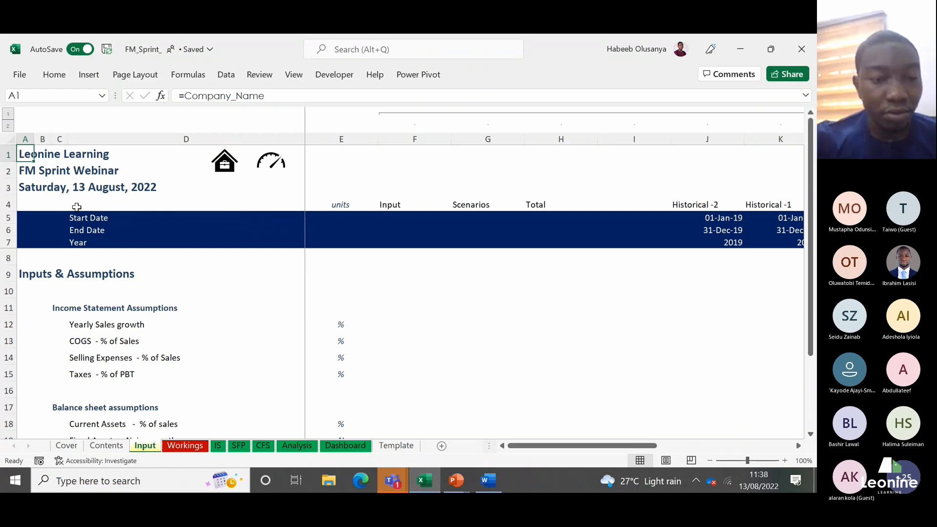
click(78, 317)
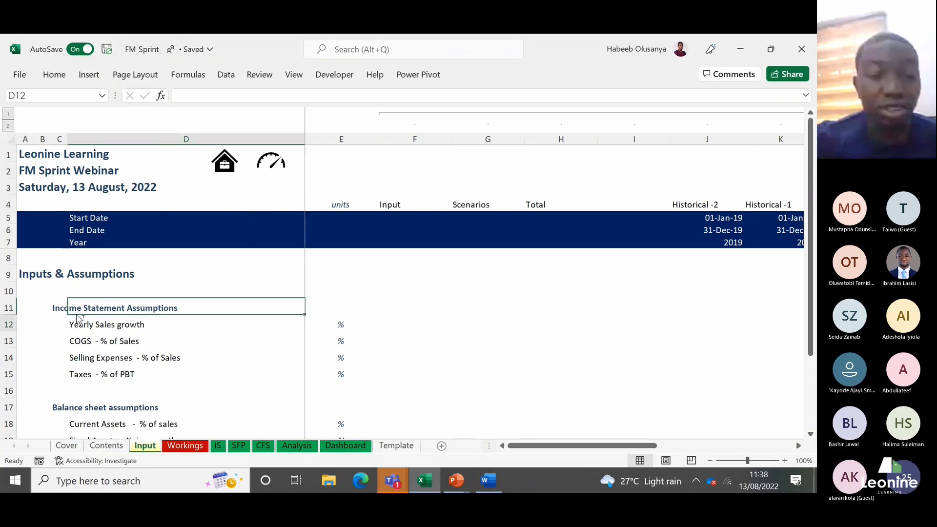
key(Down)
key(Down)
key(Down)
key(Down)
key(Down)
key(Down)
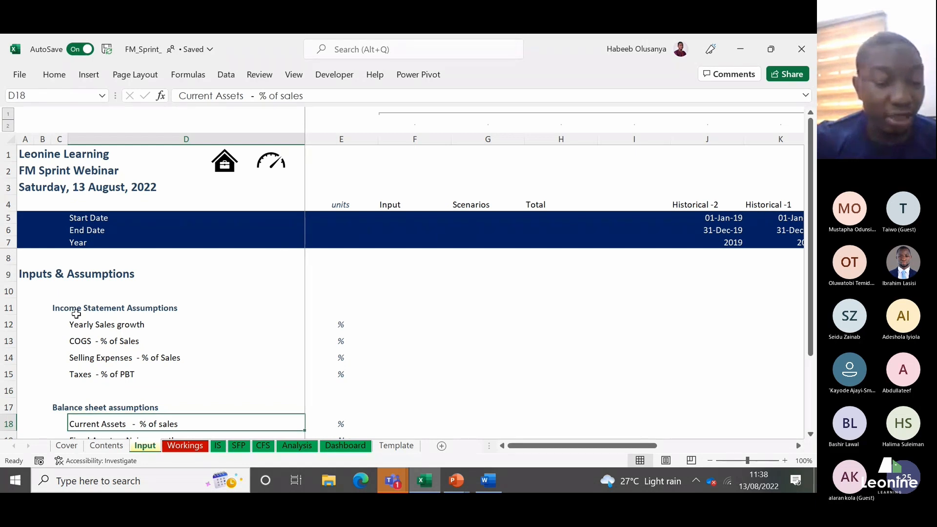
Step: Look over the Workings sheet and the line items on the IS sheet, starting at Sales
click(185, 445)
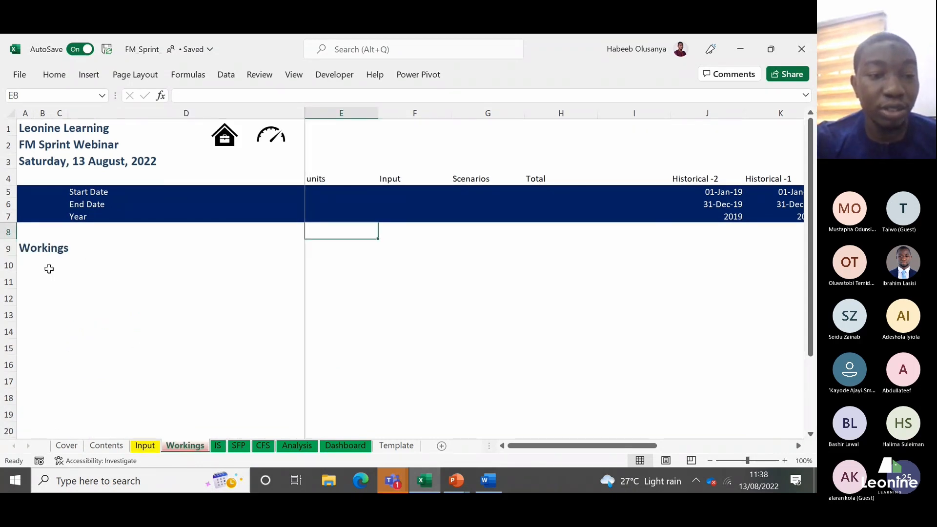
click(44, 268)
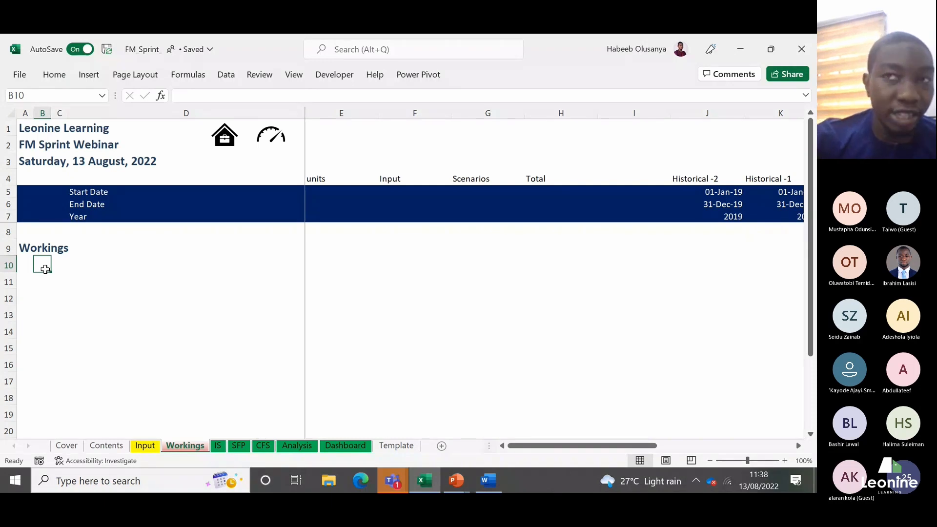
click(217, 445)
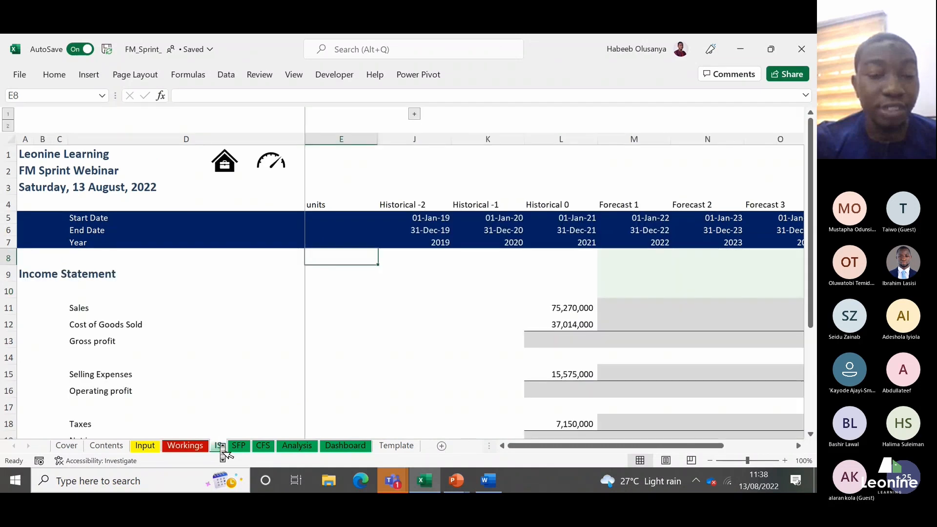
click(109, 309)
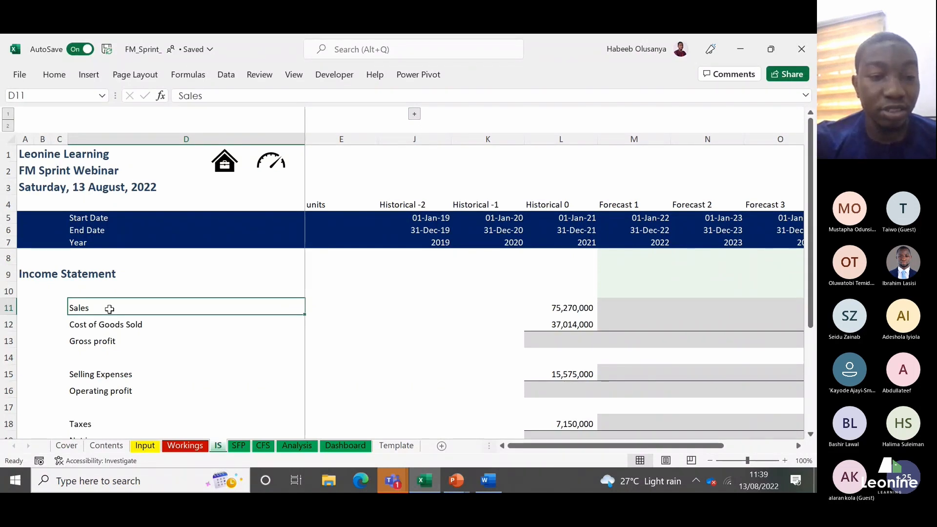
Step: Review the assets, liabilities and equity rows of the Statement of Financial Position on the SFP sheet
click(240, 446)
click(110, 296)
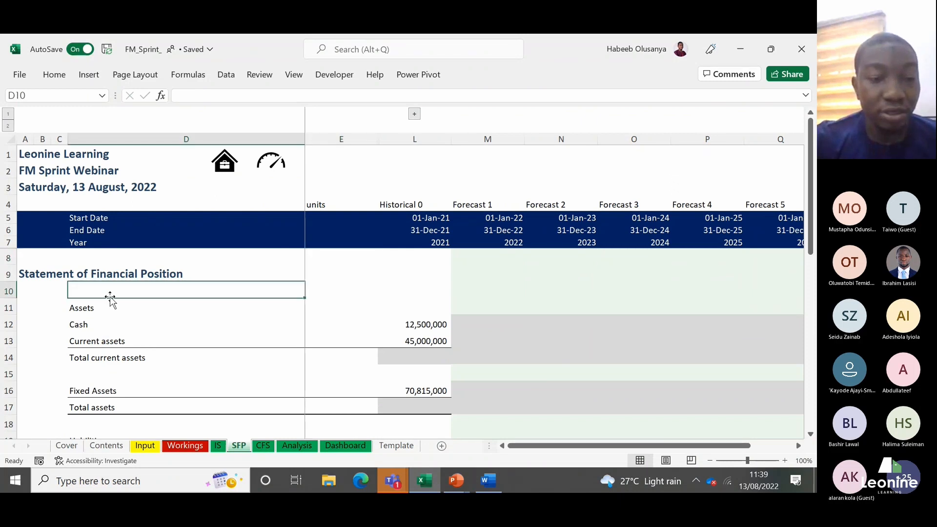
key(Down)
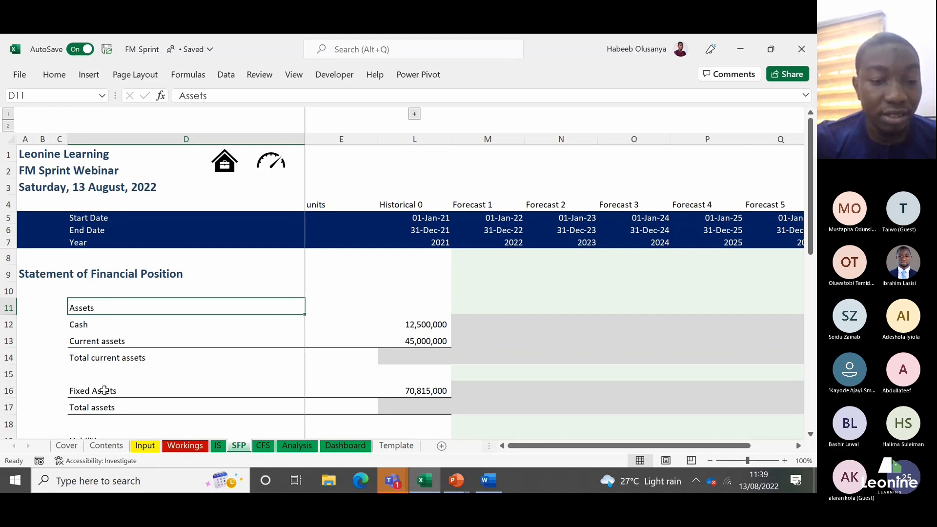
key(Down)
key(Down)
key(Down)
key(Down)
key(Down)
key(Down)
key(Down)
key(Down)
key(Down)
key(Down)
key(Down)
key(Down)
key(Down)
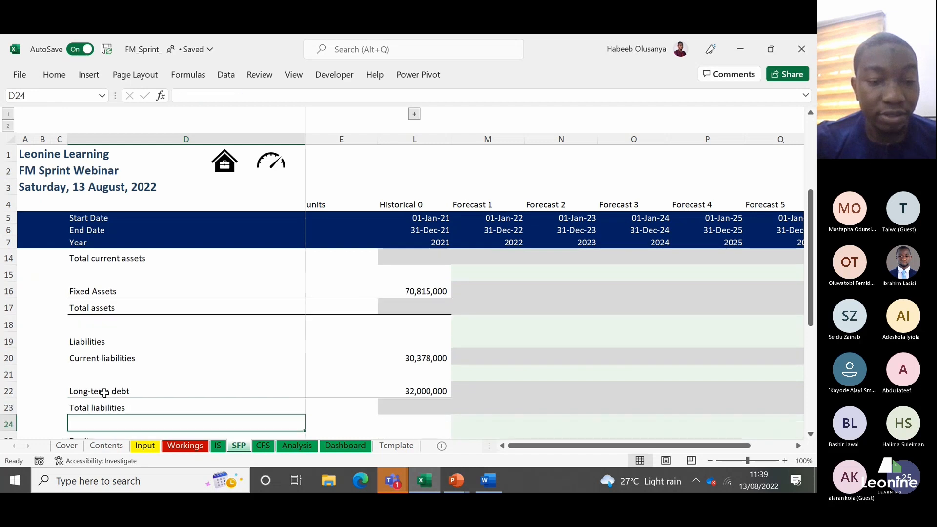
key(Down)
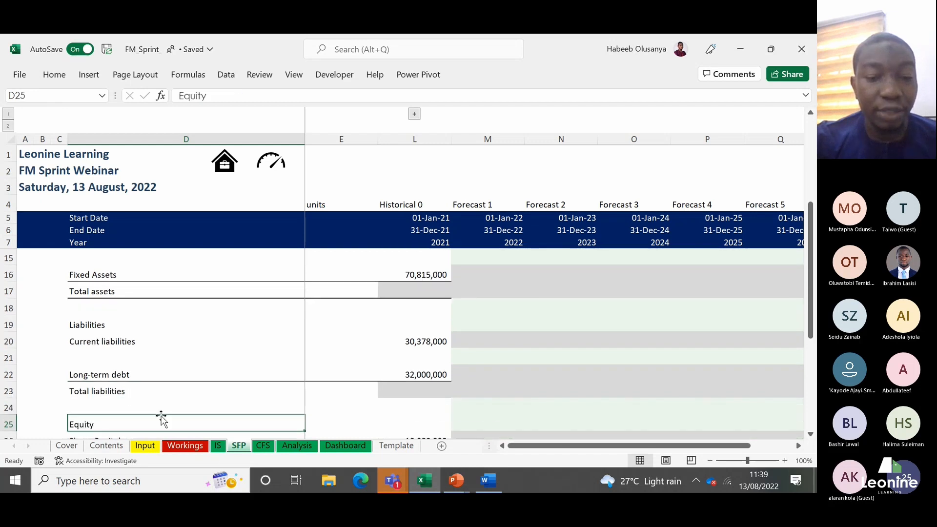
Step: Review the cash flow statement's operating activities on the CFS sheet, and return to the Input sheet
click(262, 445)
click(114, 334)
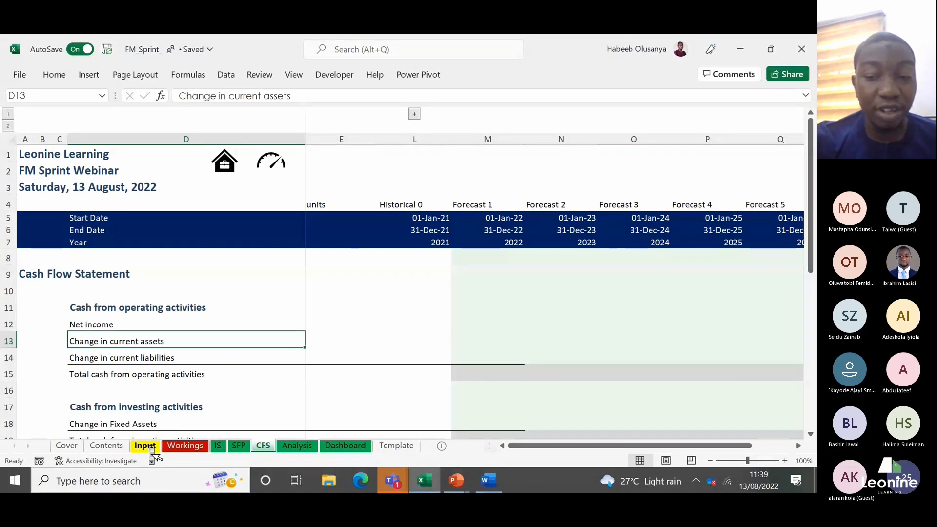
click(150, 448)
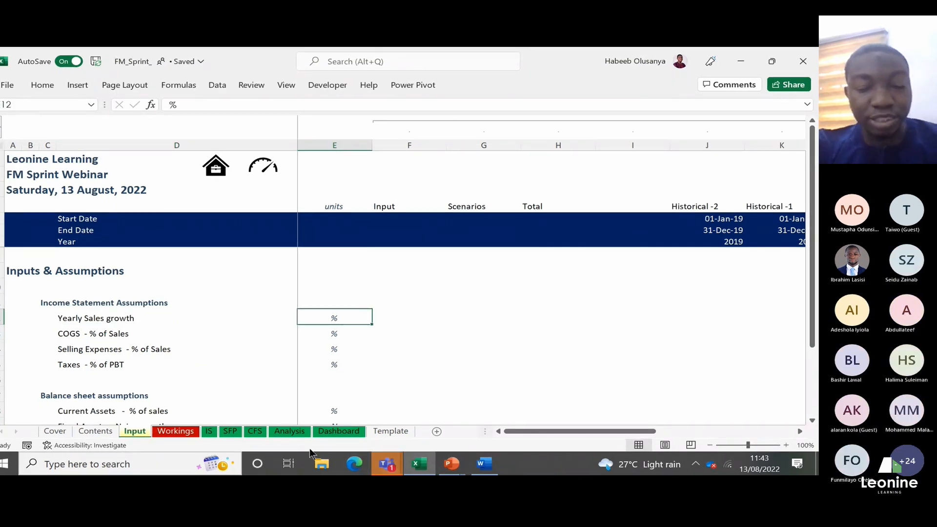
Step: Examine the 2021 historical Sales and Cost of Goods Sold figures on the IS sheet
click(210, 430)
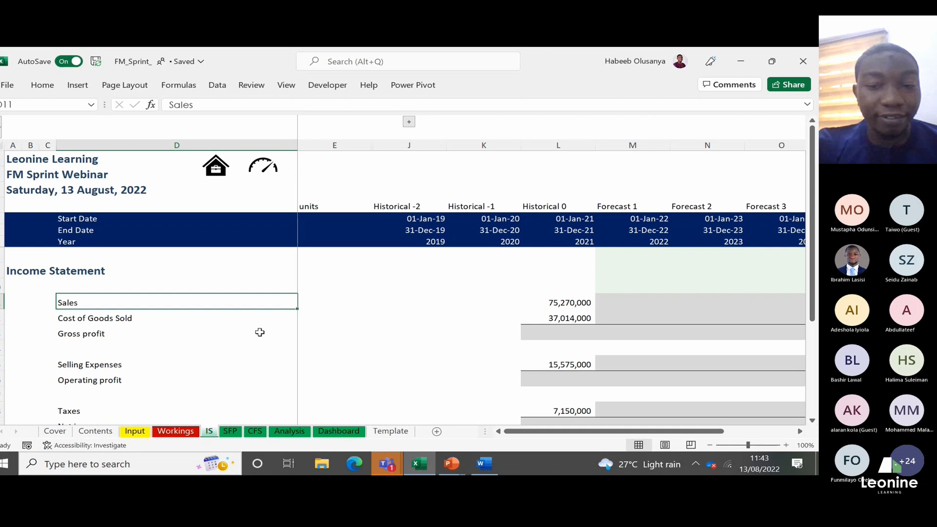
key(Right)
key(Left)
key(Left)
key(Right)
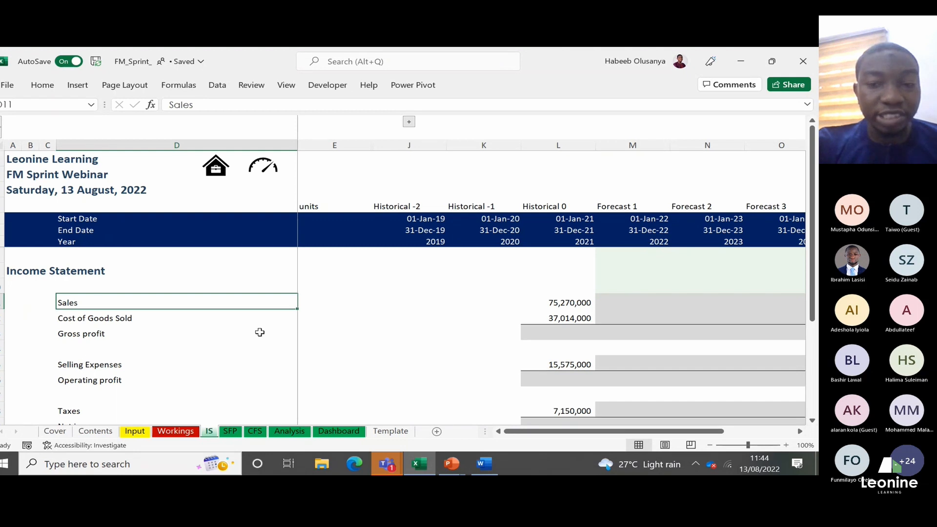
key(Right)
key(Right)
key(Right)
key(Right)
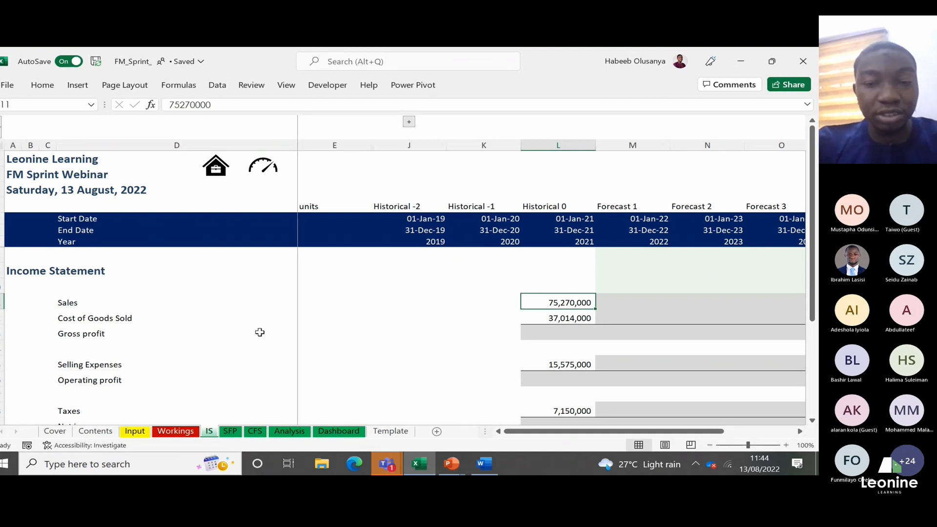
key(Left)
key(Right)
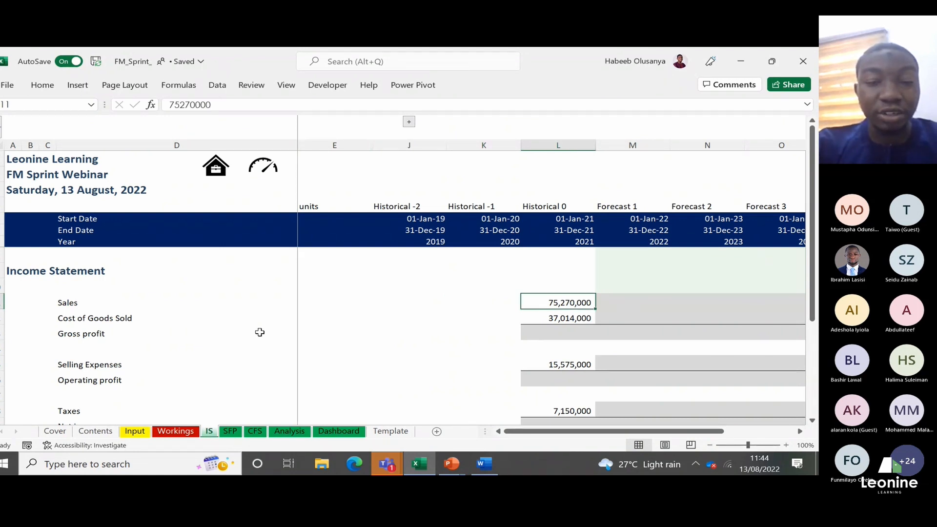
key(Left)
key(Left)
key(Down)
key(Right)
key(Right)
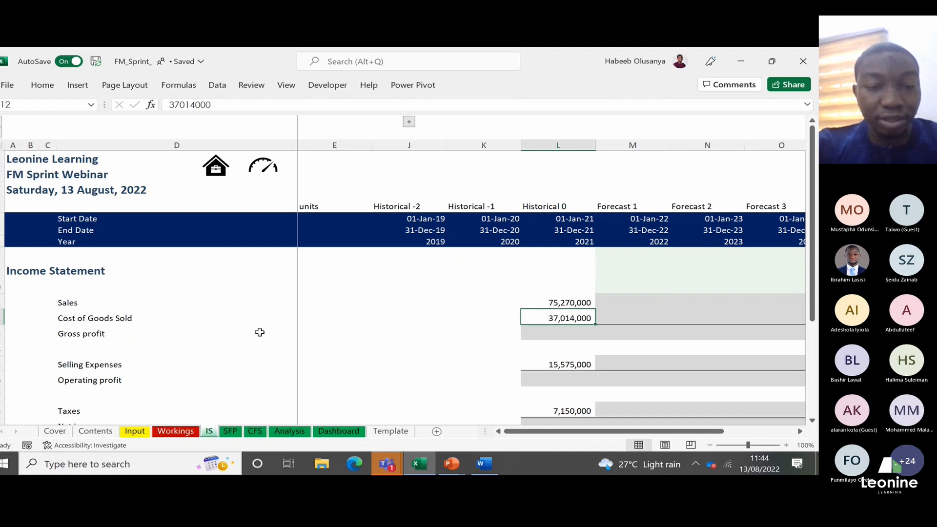
Step: Calculate the 2021 gross profit in L13 as Sales minus Cost of Goods Sold with the formula =L11-L12
key(Down)
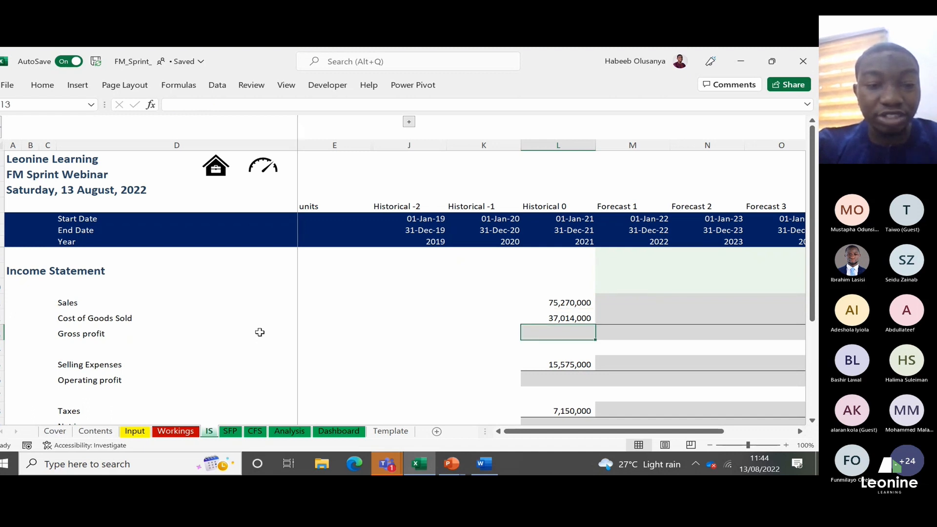
key(Left)
key(Right)
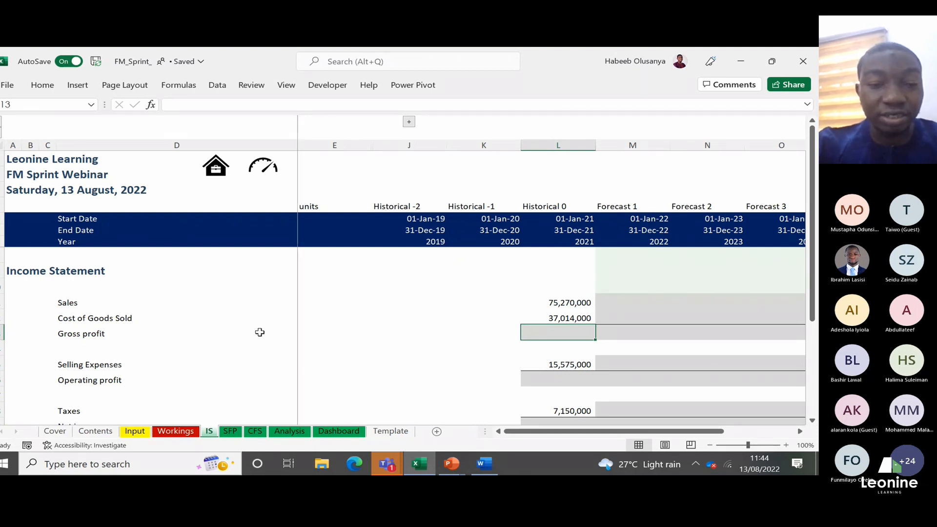
key(Up)
key(Up)
key(Down)
key(Down)
text(=)
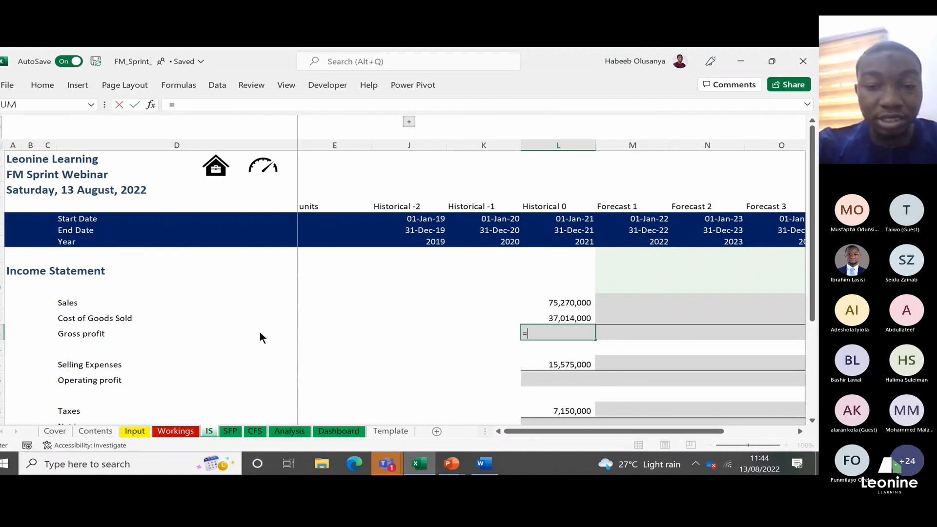
key(Up)
key(Up)
text(-)
key(Up)
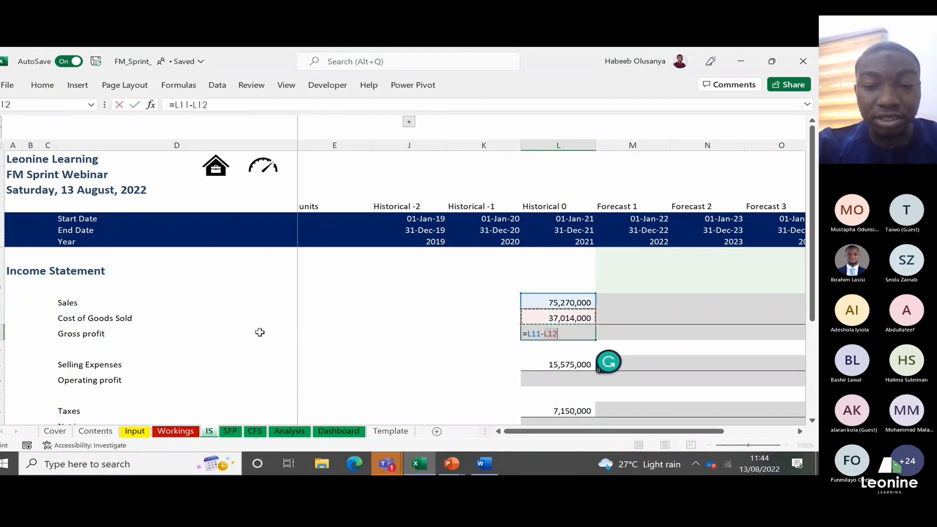
key(Return)
key(Up)
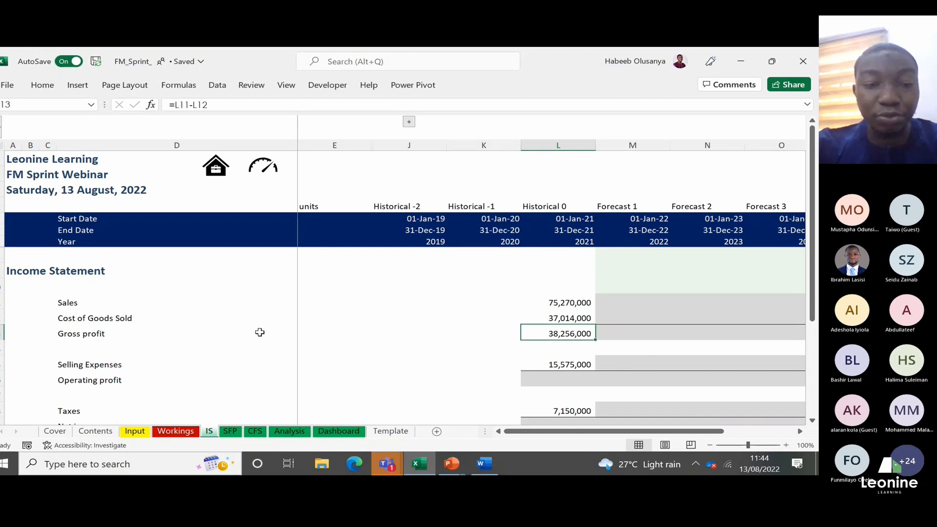
Step: Calculate the 2021 operating profit in L16 as gross profit minus Selling Expenses with the formula =L13-L15
key(Left)
key(Right)
key(Down)
key(Down)
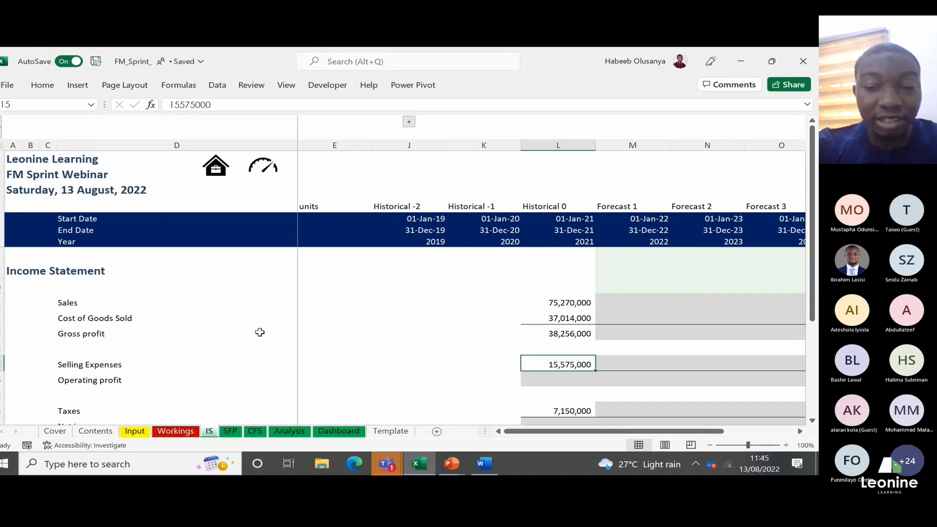
key(Up)
key(Up)
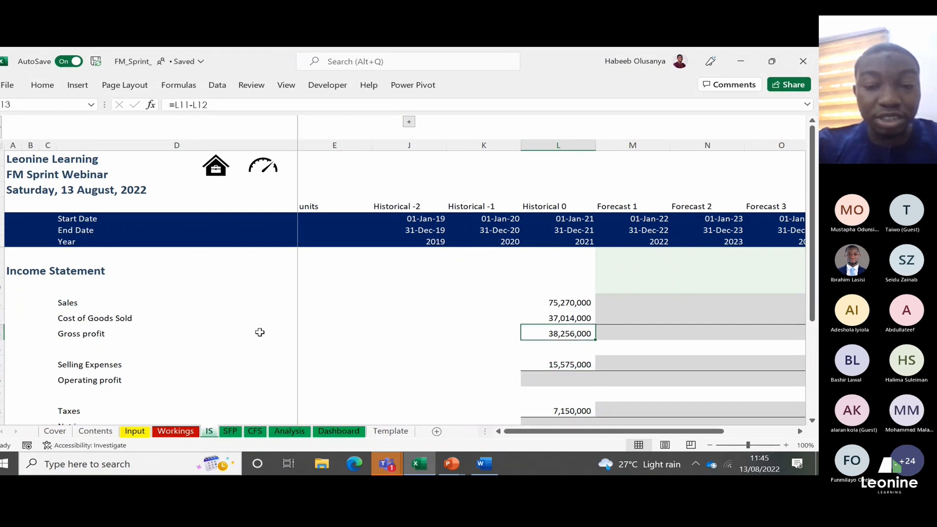
key(Down)
key(Down)
key(Down)
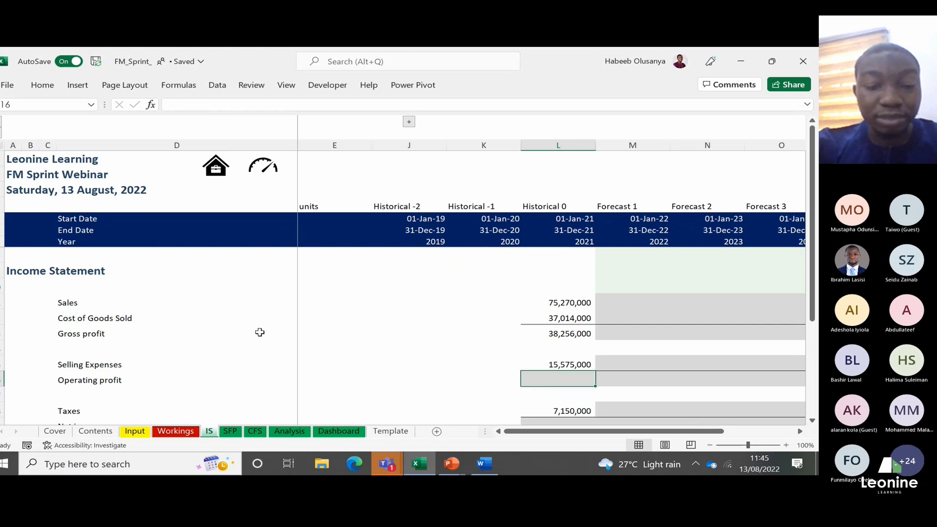
text(=)
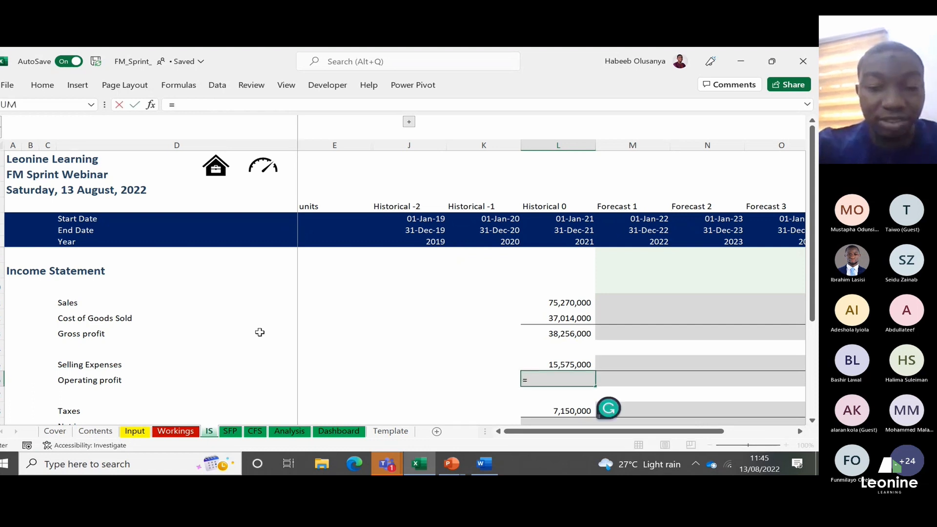
key(Up)
key(Up)
key(Up)
text(-)
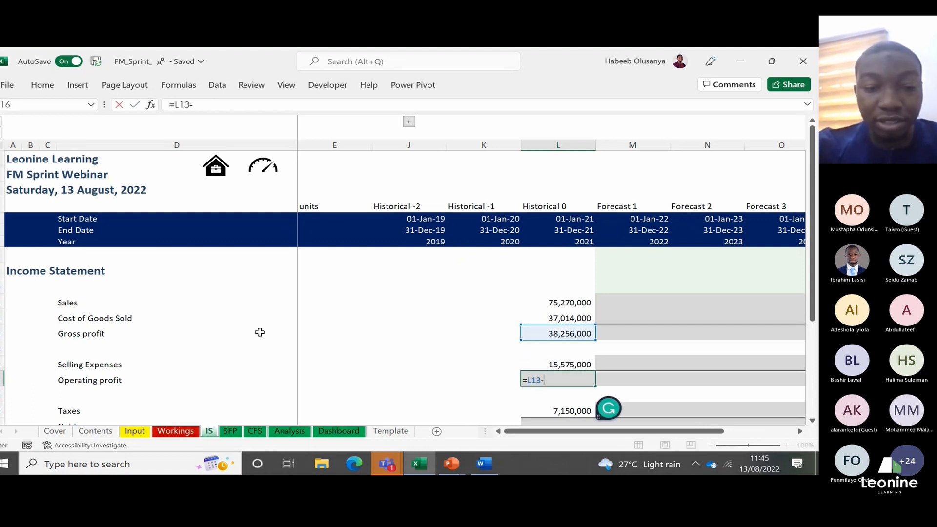
key(Up)
key(Return)
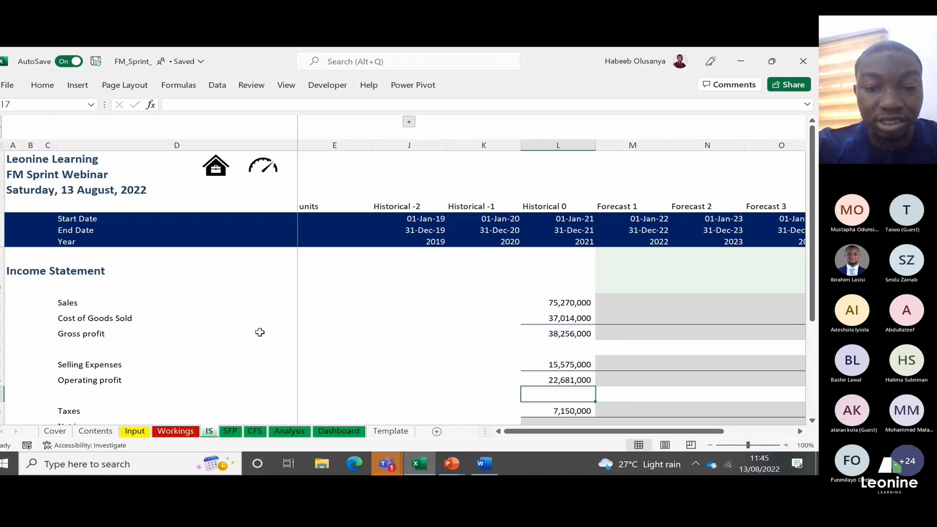
Step: Calculate the 2021 net income in L19 as operating profit minus Taxes with the formula =L16-L18
key(Up)
key(Down)
key(Down)
key(Down)
key(Down)
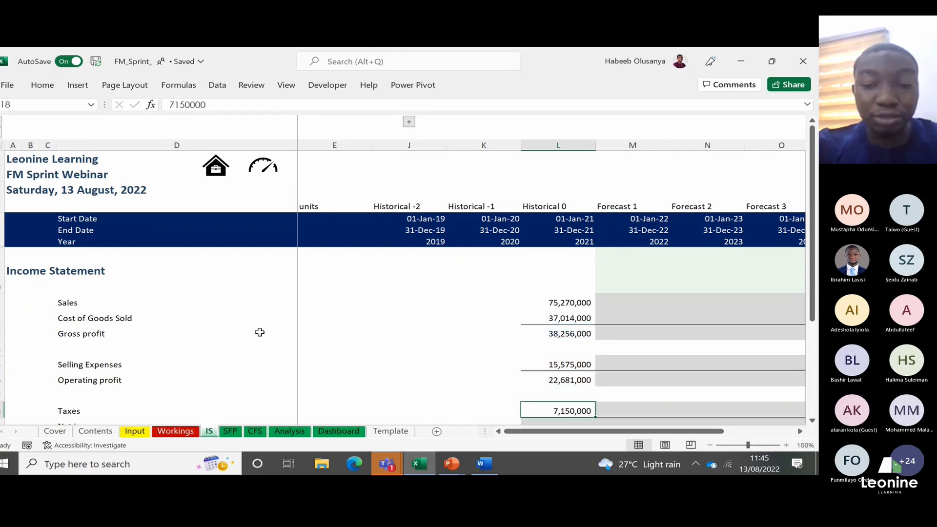
key(Up)
key(Up)
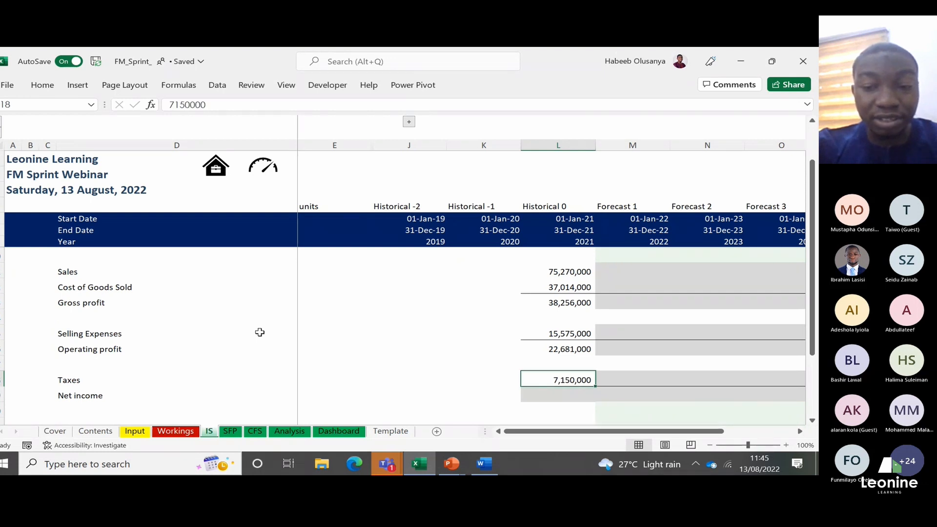
key(Down)
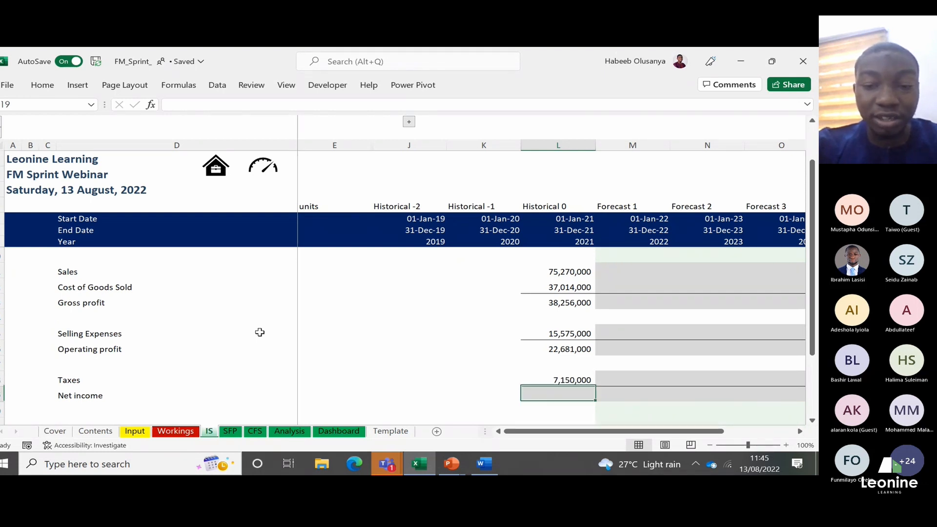
text(=)
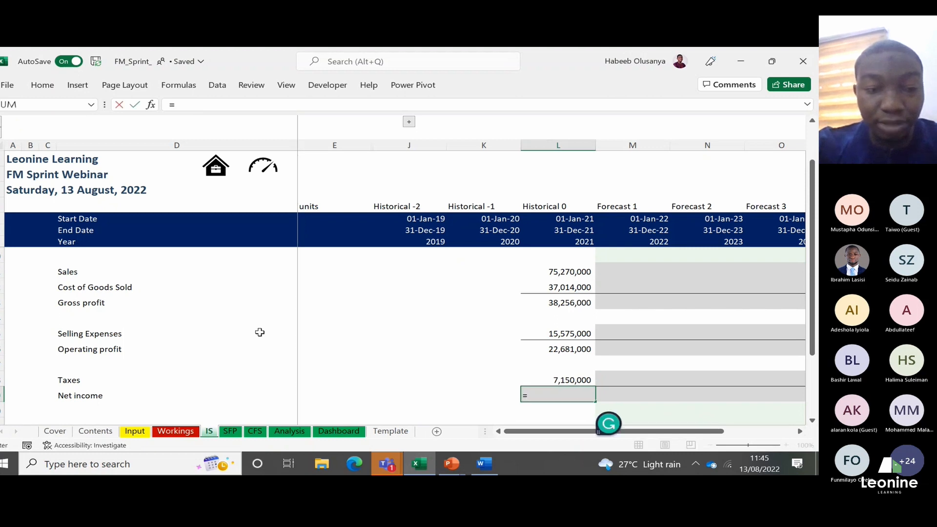
key(Up)
key(Up)
key(Up)
text(-)
key(Up)
key(ctrl+Return)
key(Up)
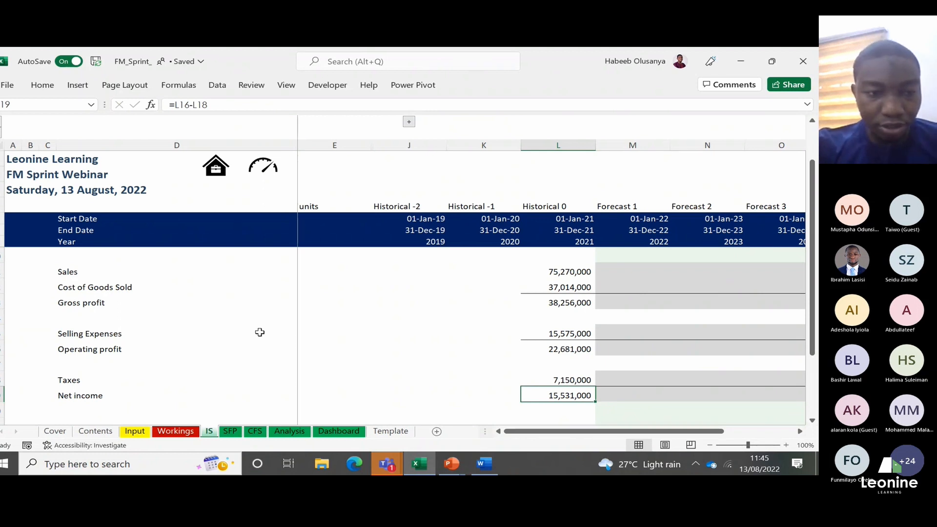
Step: Review the income statement's line items from Sales through Cost of Goods Sold and Selling Expenses to Taxes
click(67, 271)
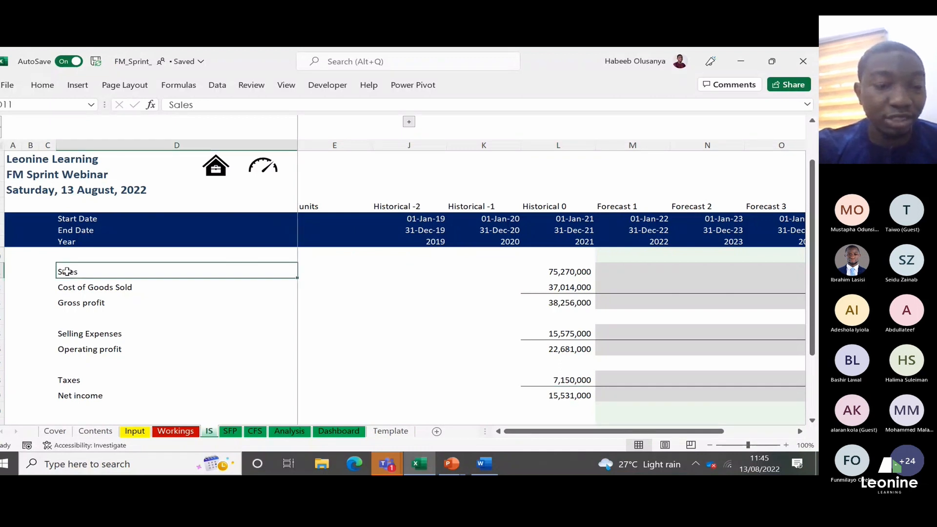
key(Down)
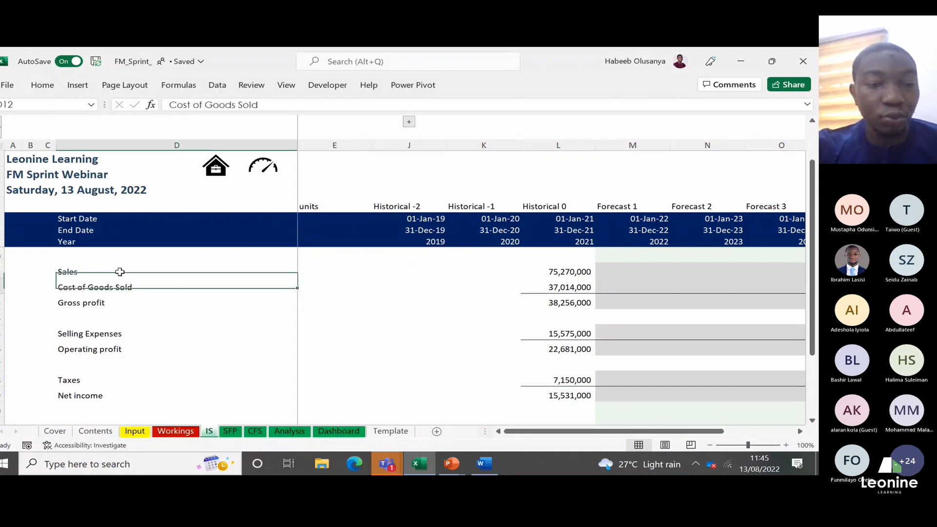
key(Down)
key(Down)
key(Down)
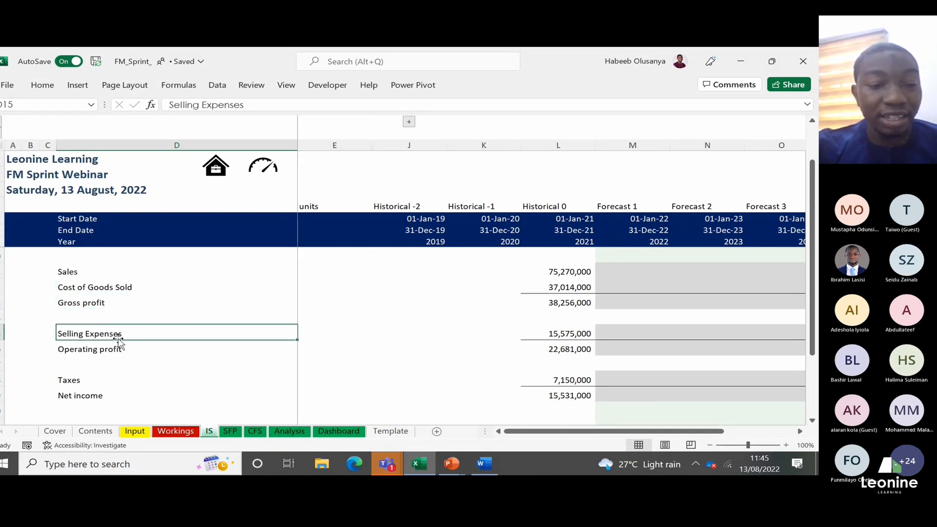
click(78, 384)
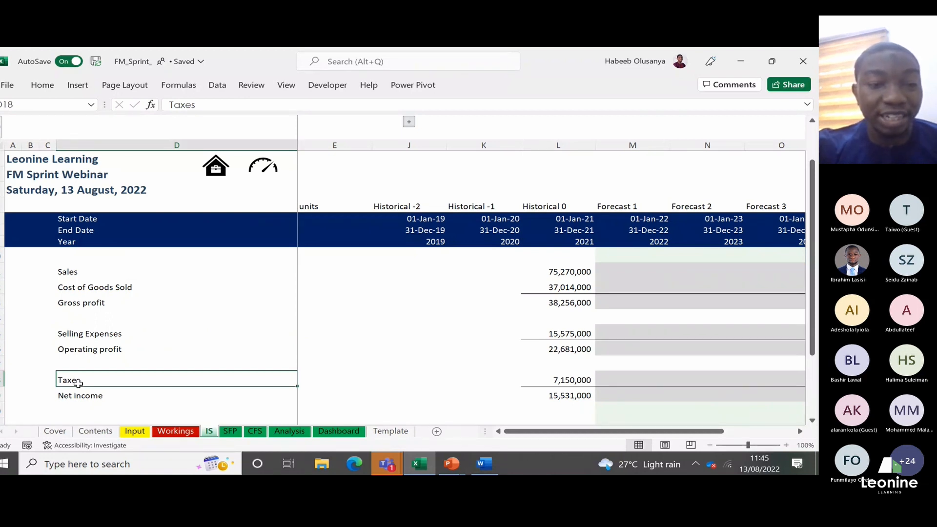
Step: Open the SFP sheet and examine the 2021 Cash and Current assets figures in the Statement of Financial Position
click(232, 431)
click(81, 272)
key(ctrl+Up)
key(ctrl+Up)
key(ctrl+Up)
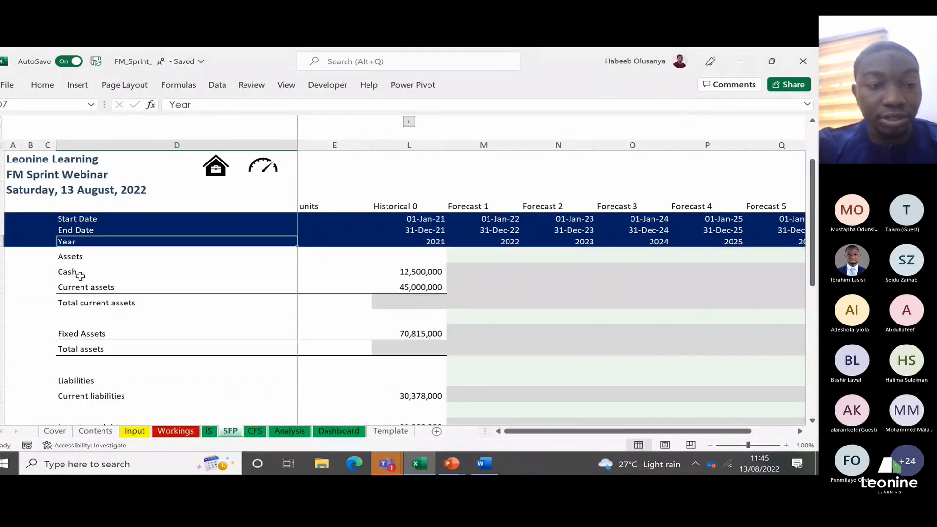
key(Down)
key(Down)
key(Down)
key(Down)
key(Down)
key(Down)
key(Up)
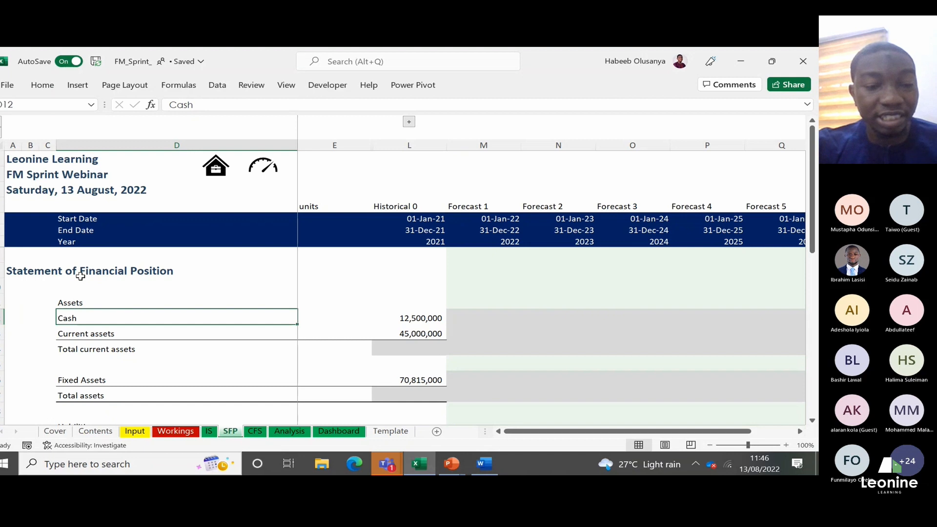
key(ctrl+Right)
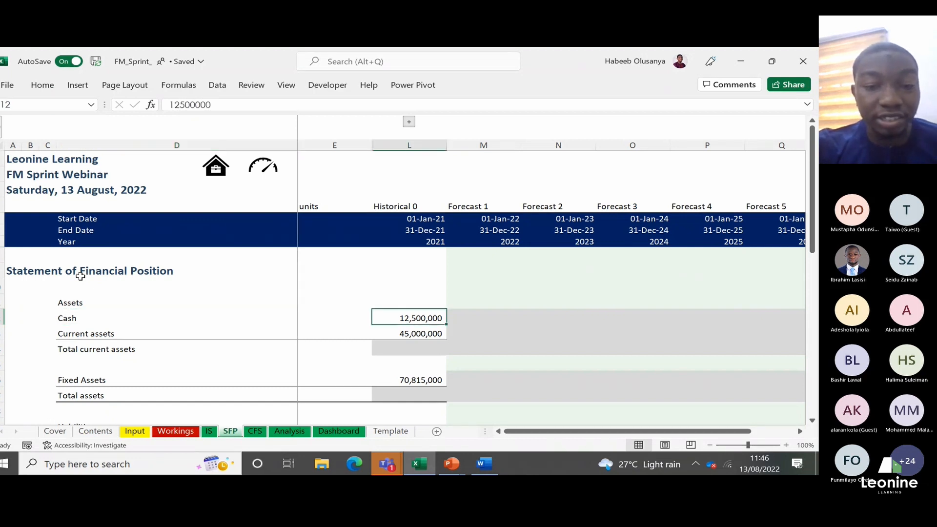
key(Down)
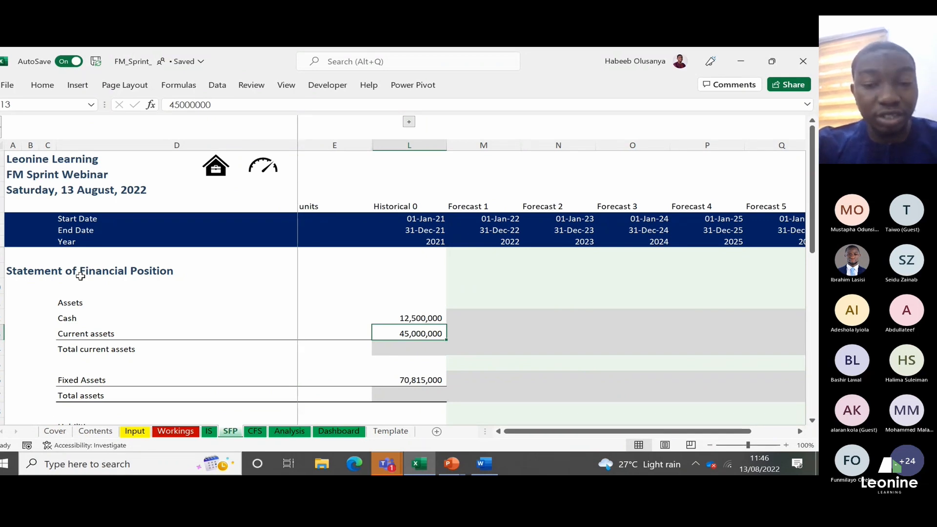
Step: Calculate the 2021 total current assets in L14 by summing Cash and Current assets with =SUM(L12:L13)
key(Down)
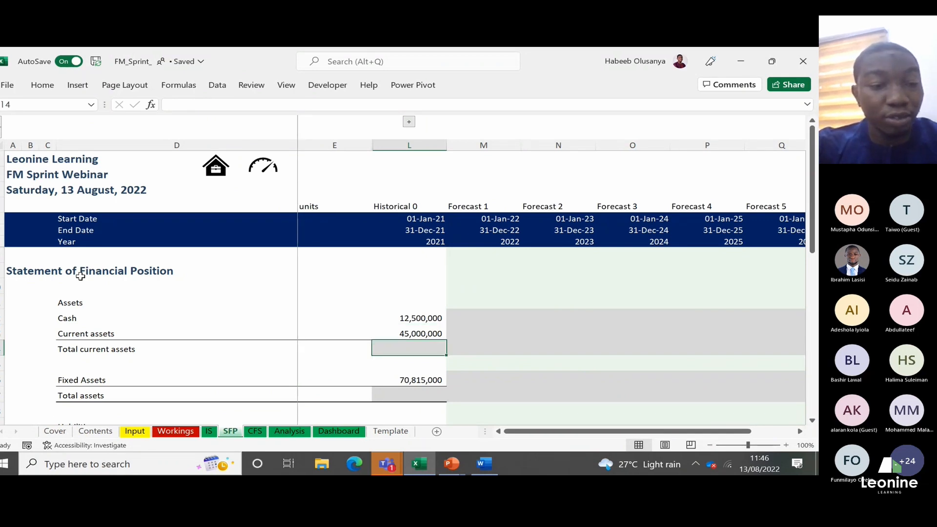
key(Up)
key(Down)
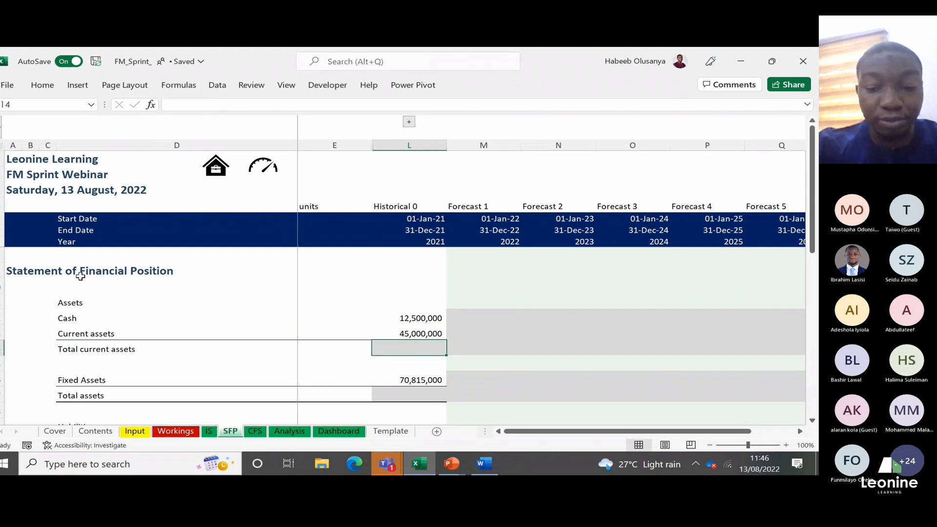
text(=sum)
key(Tab)
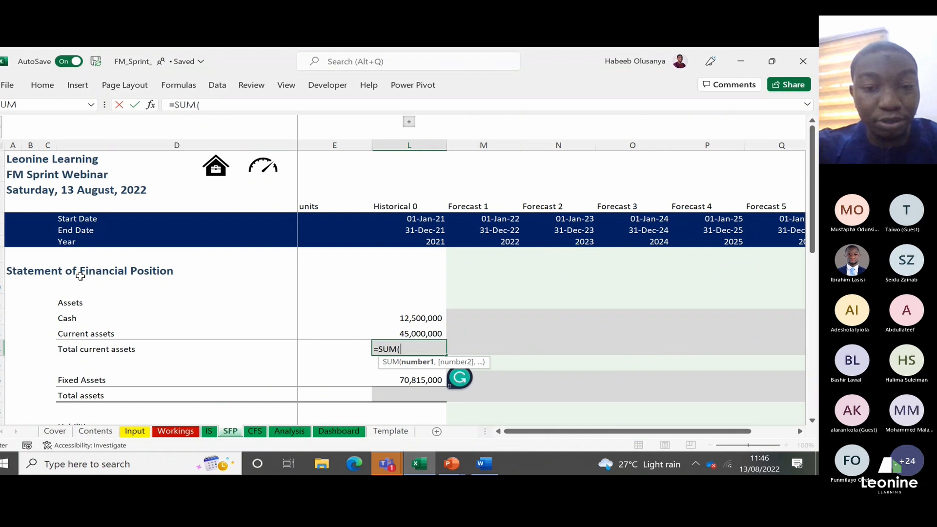
key(Up)
key(Up)
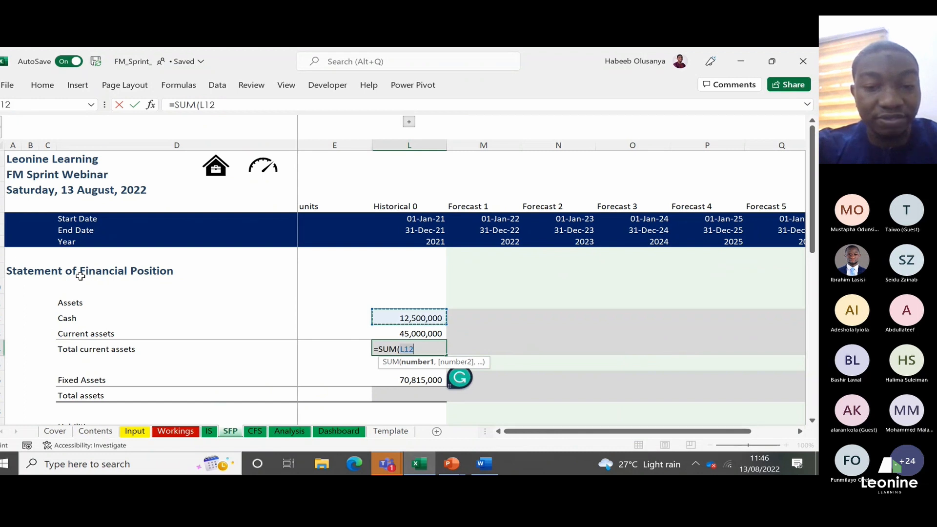
key(shift+Down)
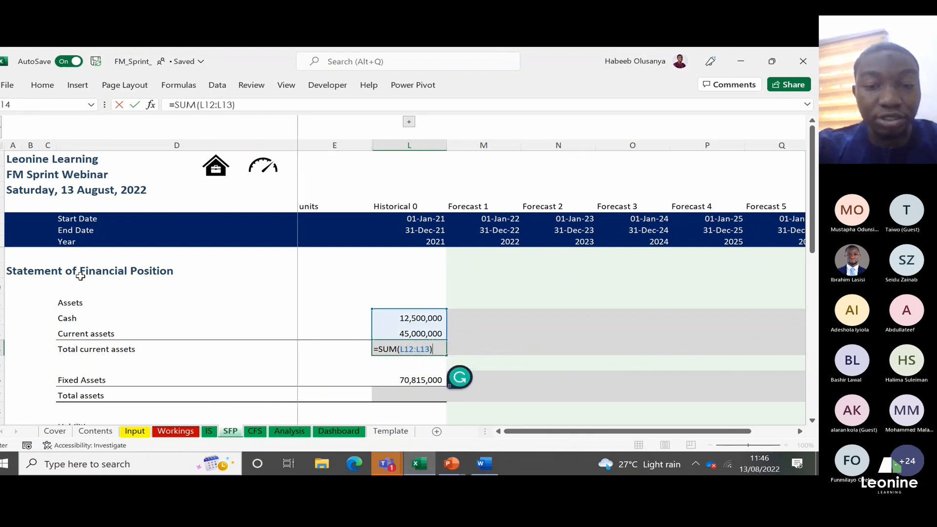
key(Return)
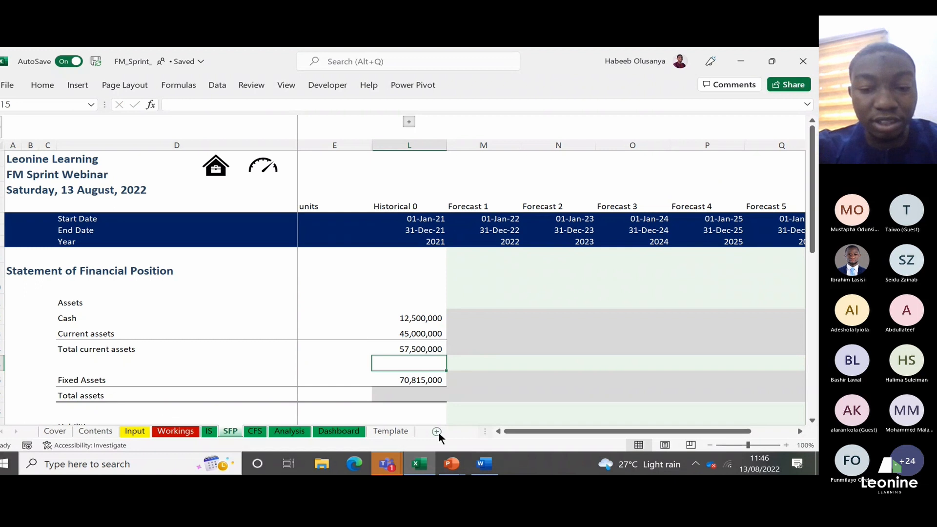
Step: Switch to the Notes document in Word and add the line "To highlight cells- shift+ arrow key" below the revenue note
click(483, 463)
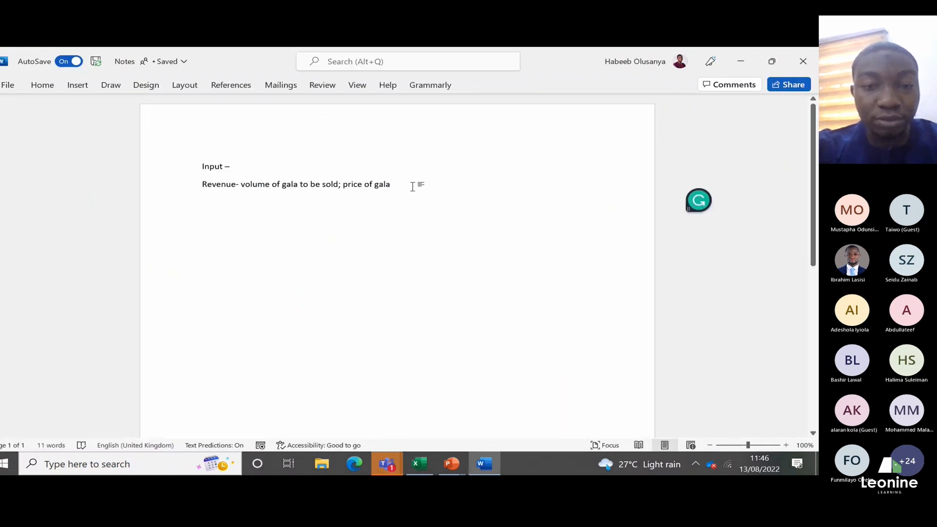
key(Return)
text(To high)
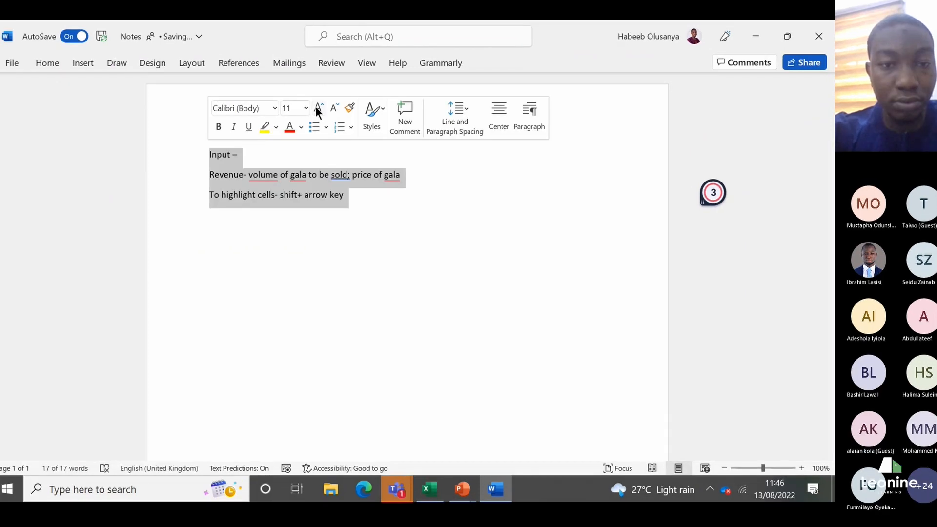
Step: Increase the font size of all the text in the notes, and deselect it
click(309, 124)
click(309, 125)
click(310, 124)
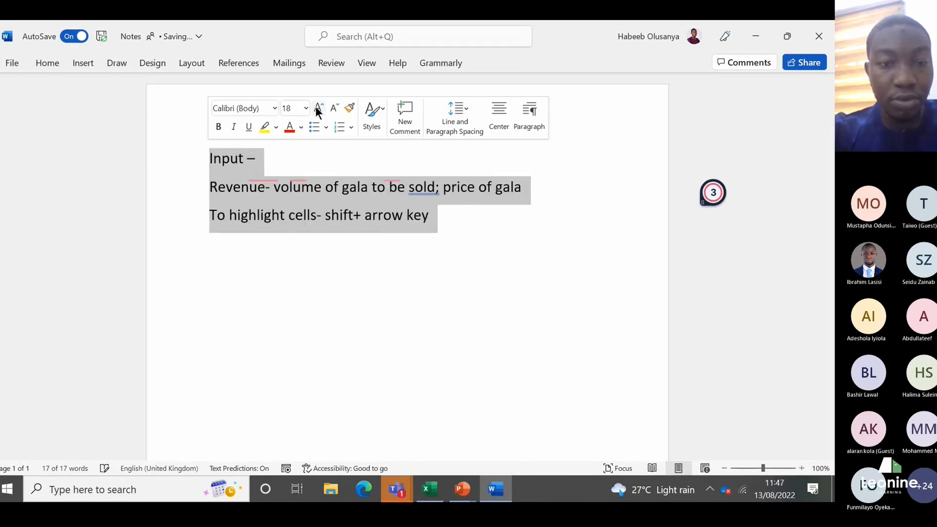
click(318, 108)
click(318, 108)
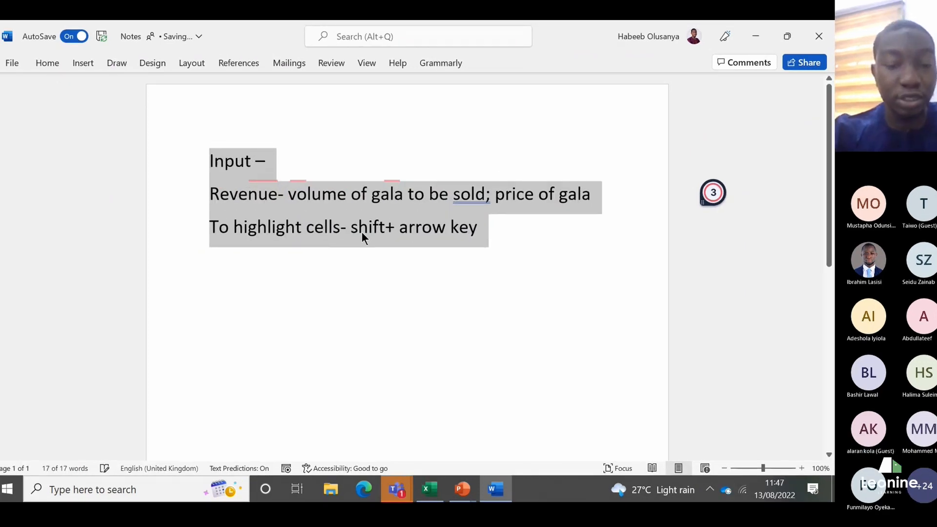
click(389, 281)
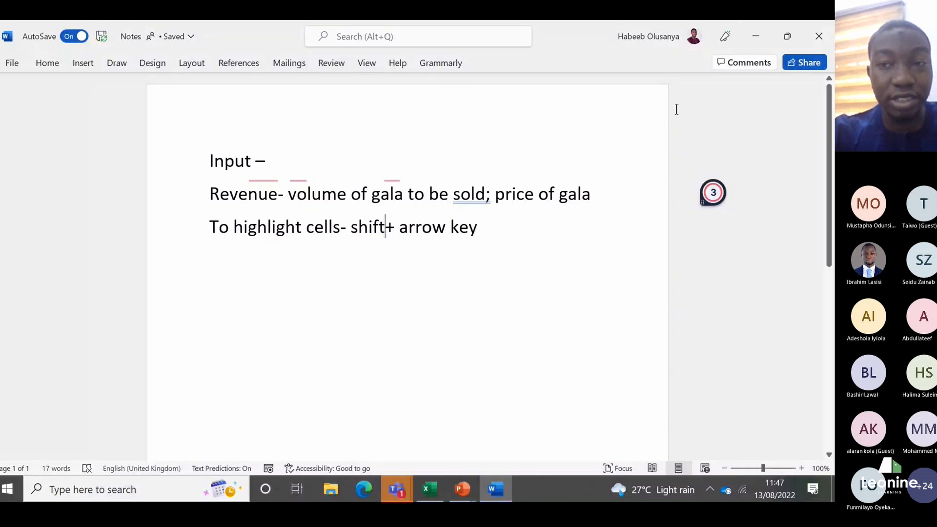
Step: Switch back to the FM_Sprint_ workbook in Excel and go to the 2021 Fixed Assets figure in L16
click(756, 36)
key(Down)
key(Down)
key(Down)
key(Down)
key(Down)
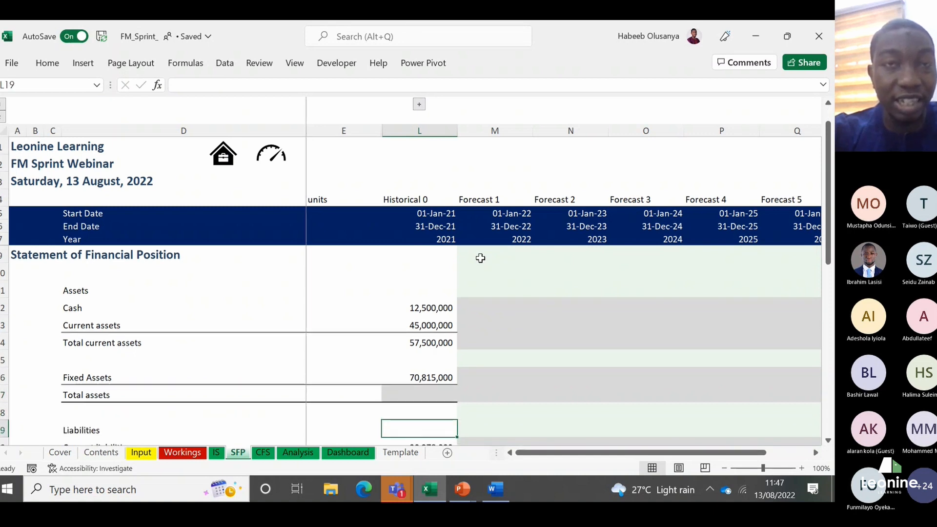
key(Up)
key(Up)
key(Up)
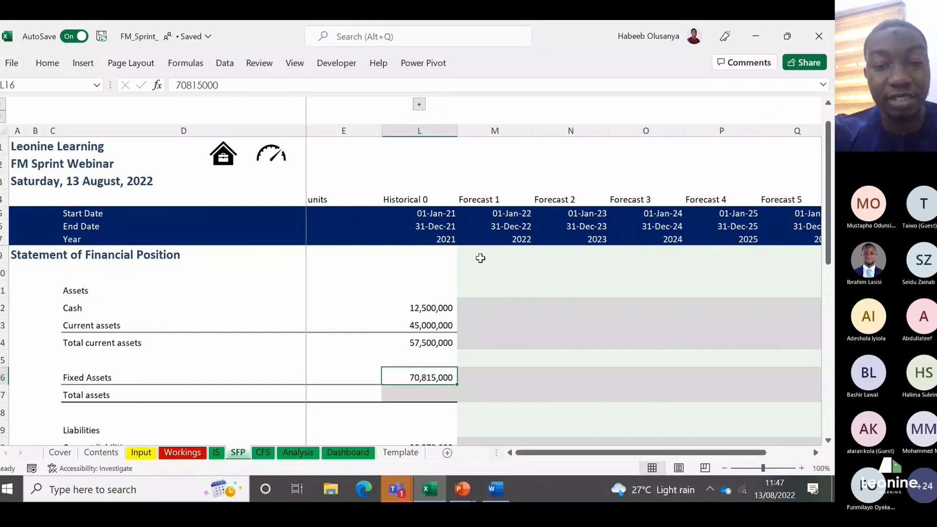
Step: Calculate the 2021 total assets in L17 from total current assets and Fixed Assets with =SUM(L14,L16)
key(Down)
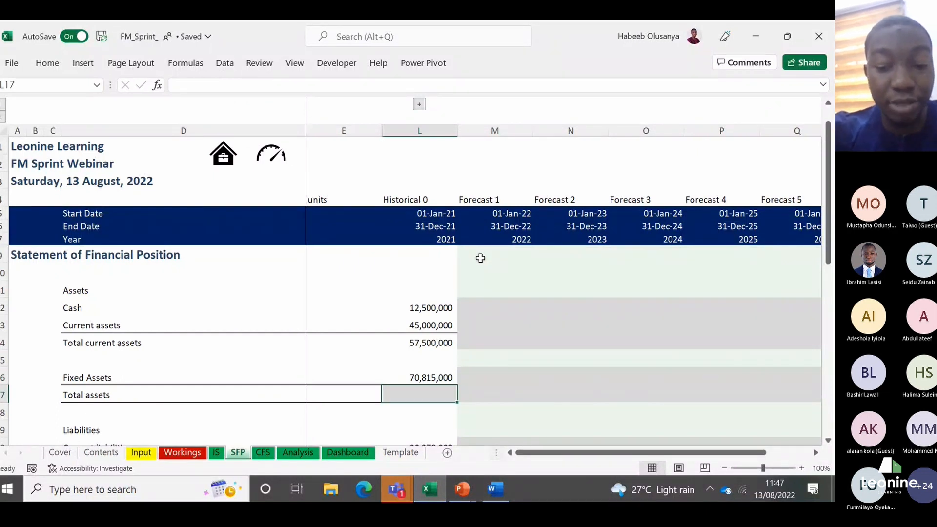
text(=)
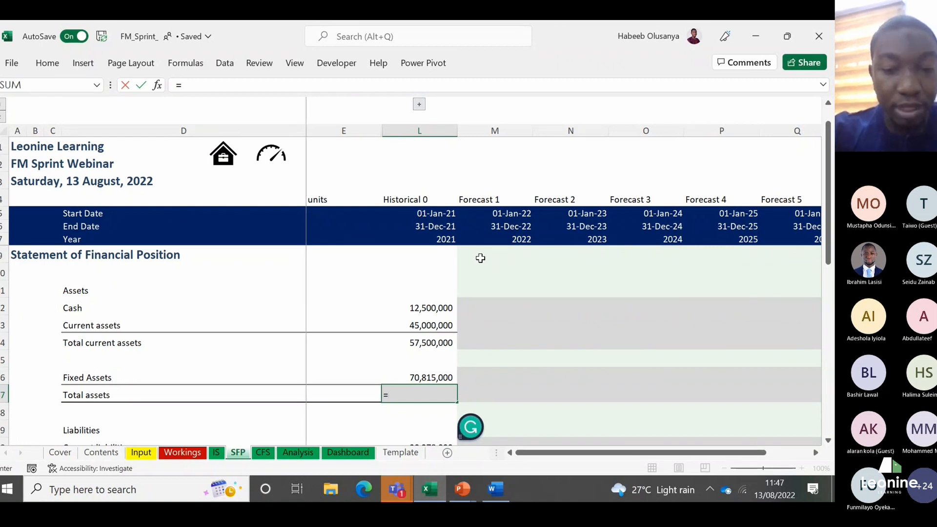
text(SUM()
key(Up)
key(Up)
key(Up)
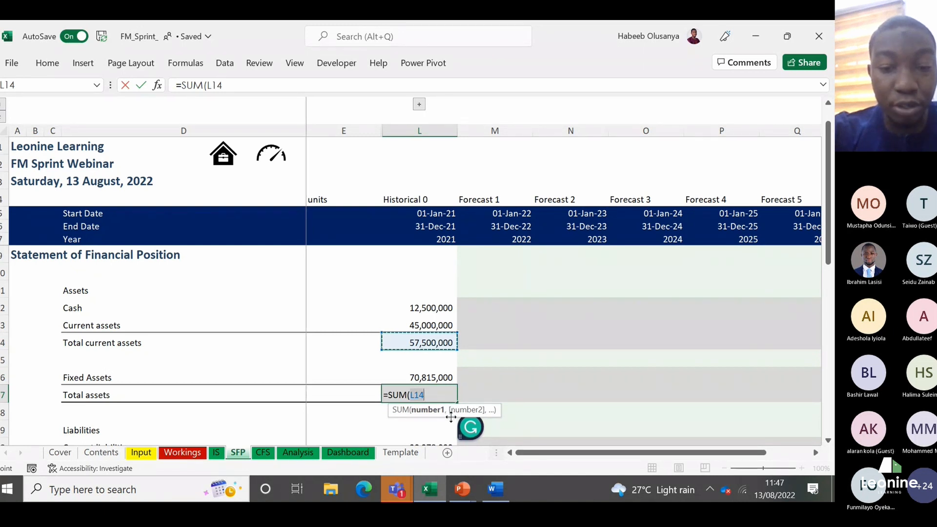
text(,)
key(Down)
key(Up)
key(Up)
key(Up)
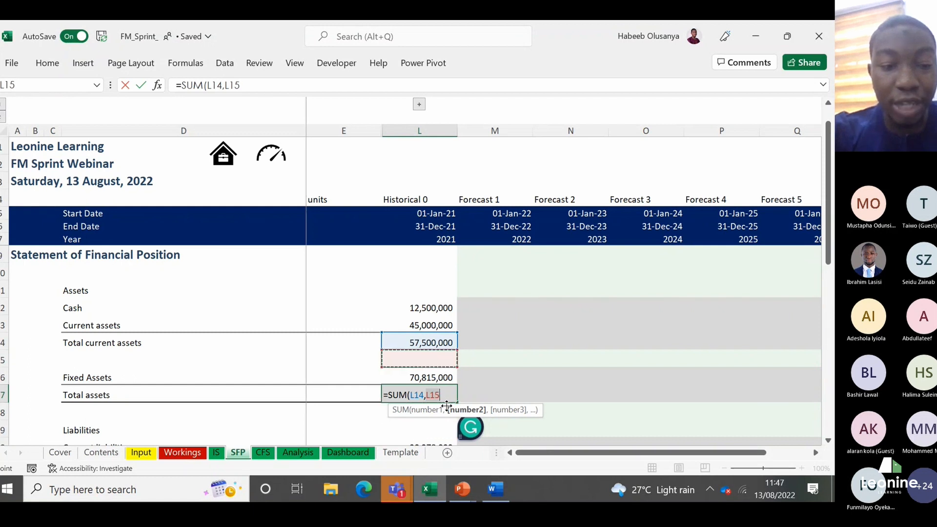
key(Down)
text())
key(Return)
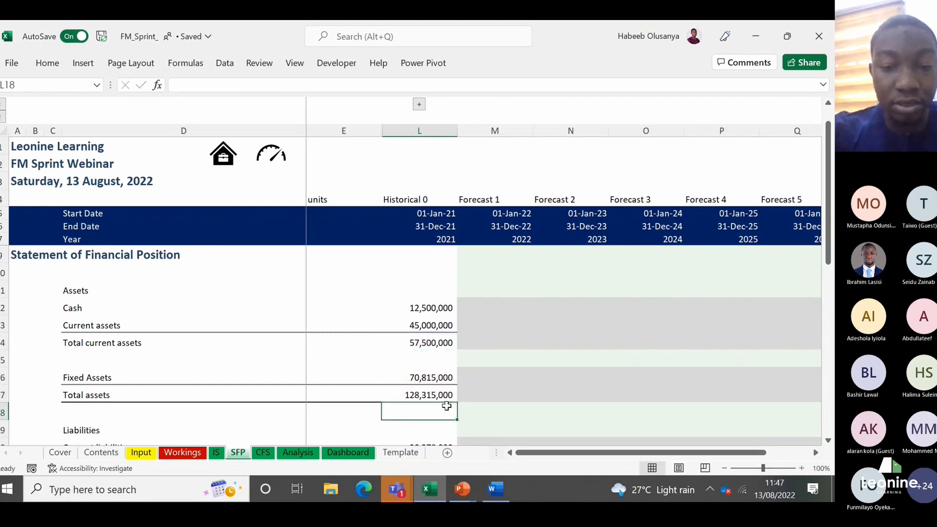
key(Up)
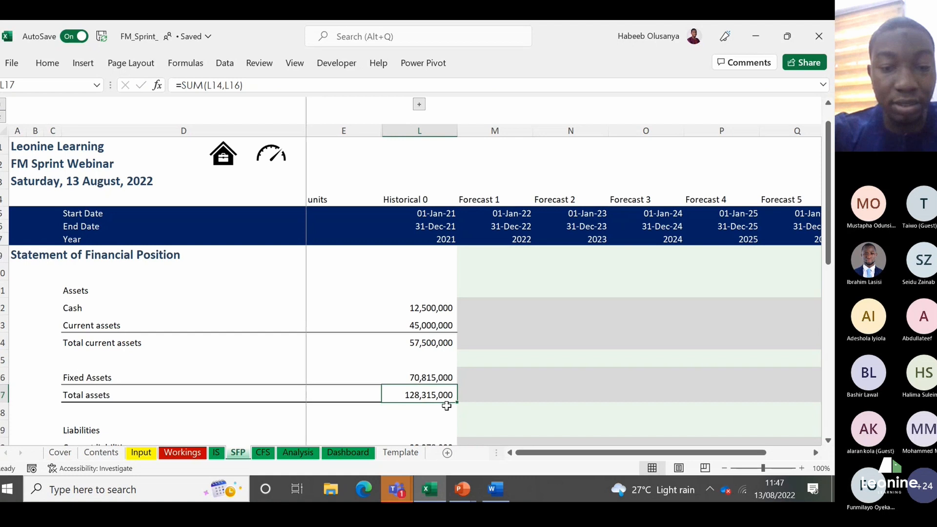
Step: Examine the 2021 Current liabilities and Long-term debt figures in the Liabilities section
key(Down)
key(Down)
key(Down)
key(Down)
key(Down)
key(Down)
key(Up)
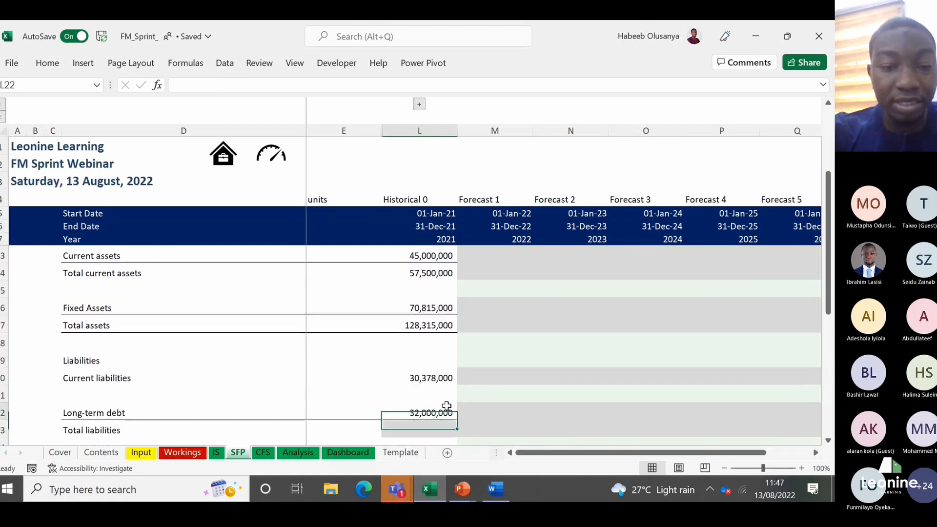
key(Up)
key(Up)
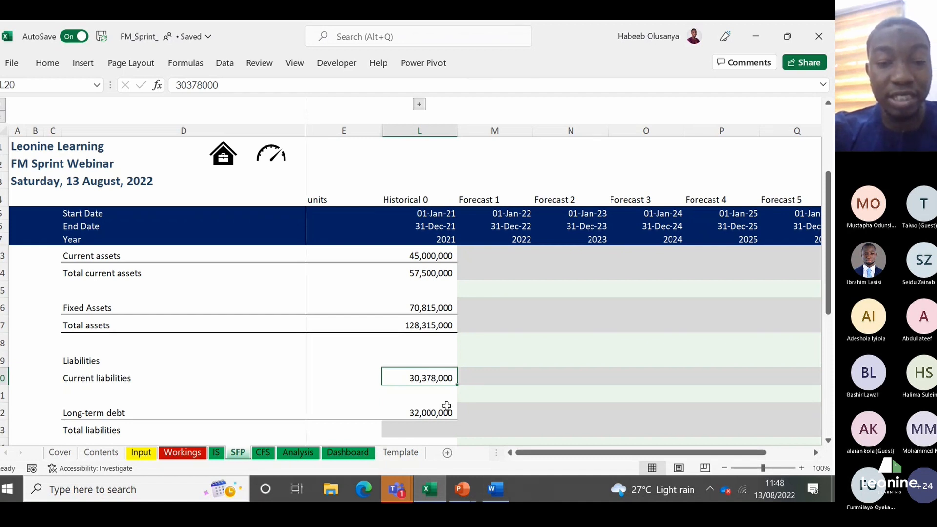
key(Down)
key(Down)
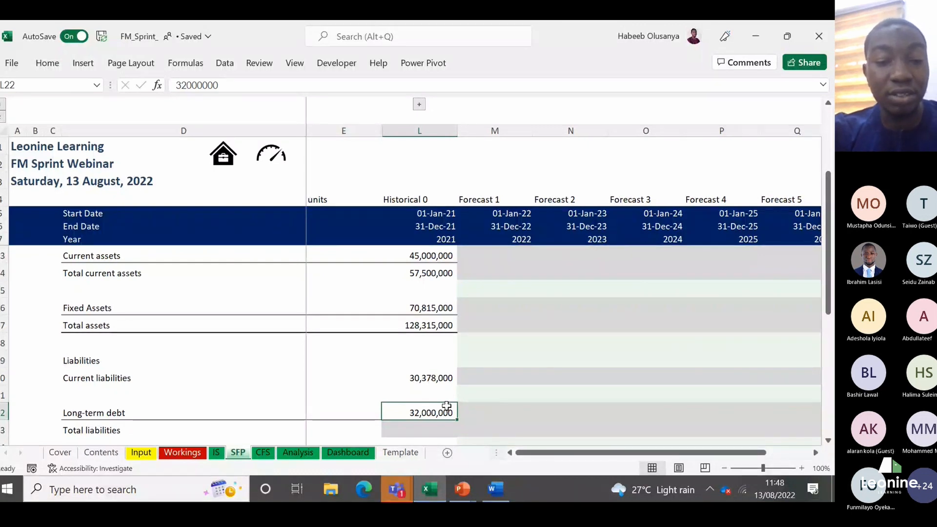
Step: Calculate the 2021 total liabilities in L23 from Current liabilities and Long-term debt with =SUM(L20,L22)
key(Down)
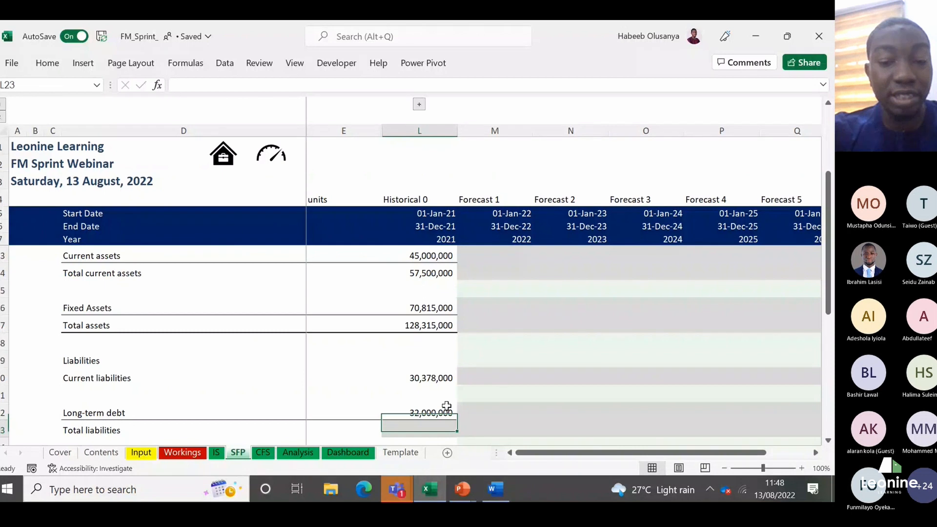
text(=su)
key(Tab)
key(Up)
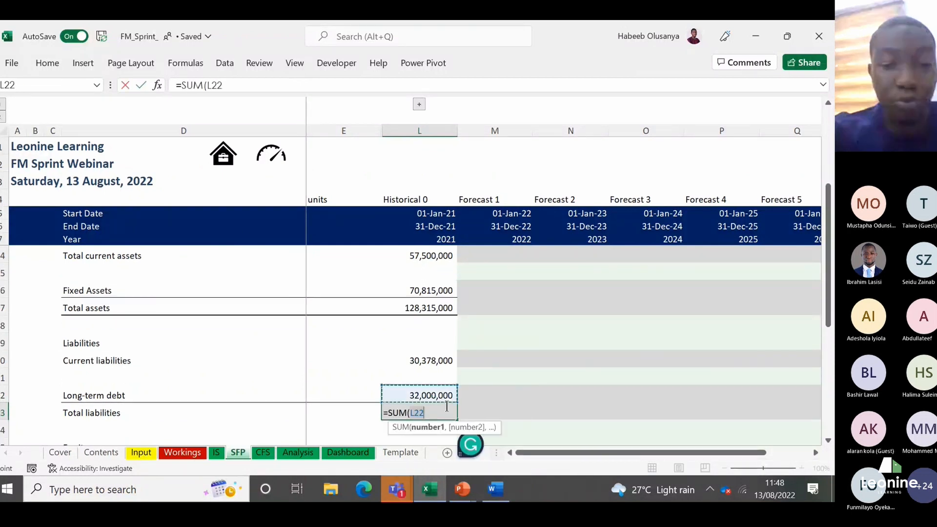
key(Up)
key(Up)
text(,)
key(Up)
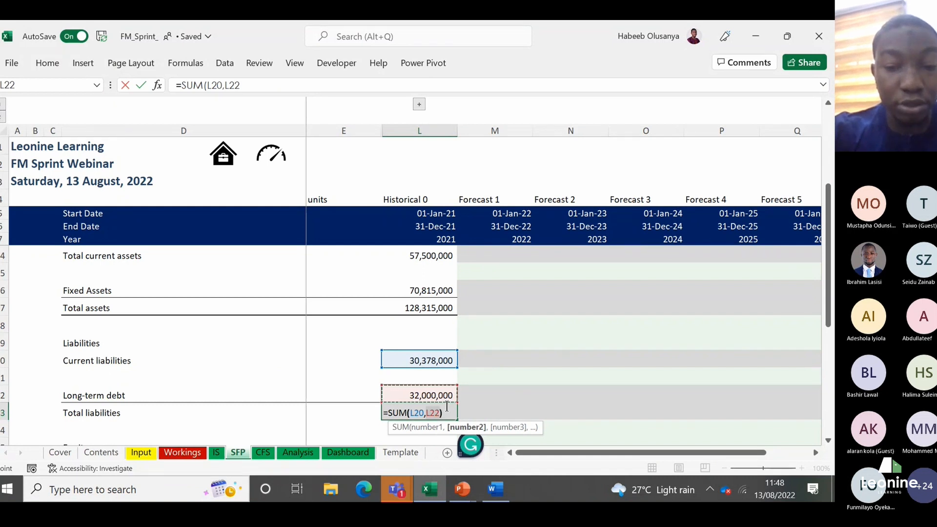
key(Return)
Step: Examine the 2021 Share Capital and Retained Earnings figures and the Total equity row in the Equity section
key(Down)
key(Down)
key(Down)
key(Down)
key(Down)
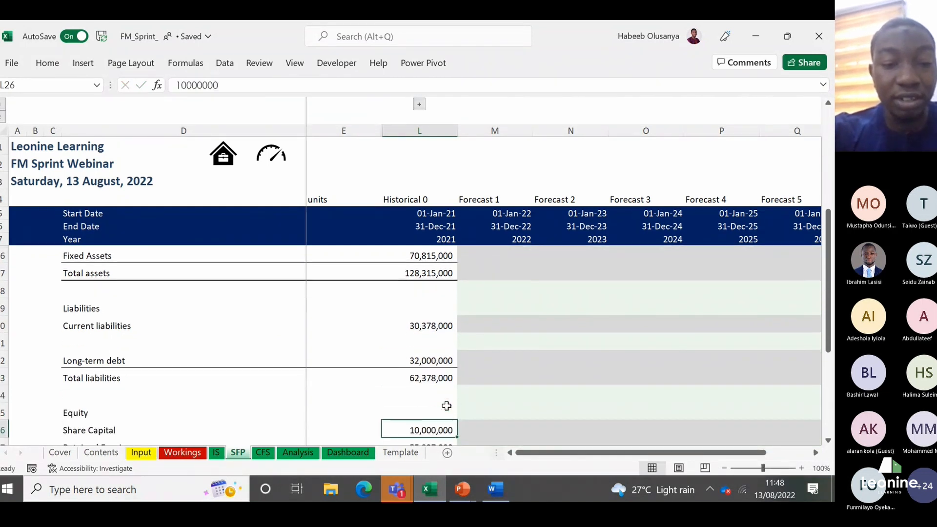
key(Up)
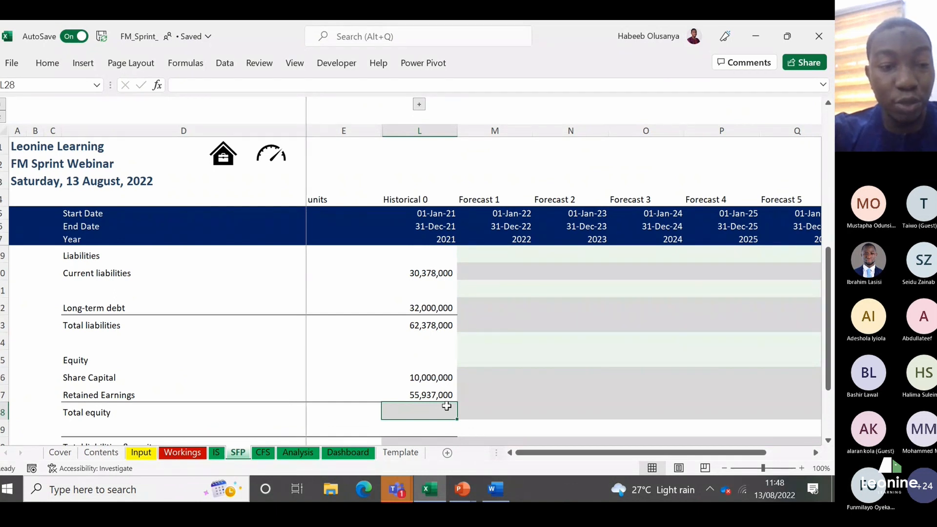
key(Up)
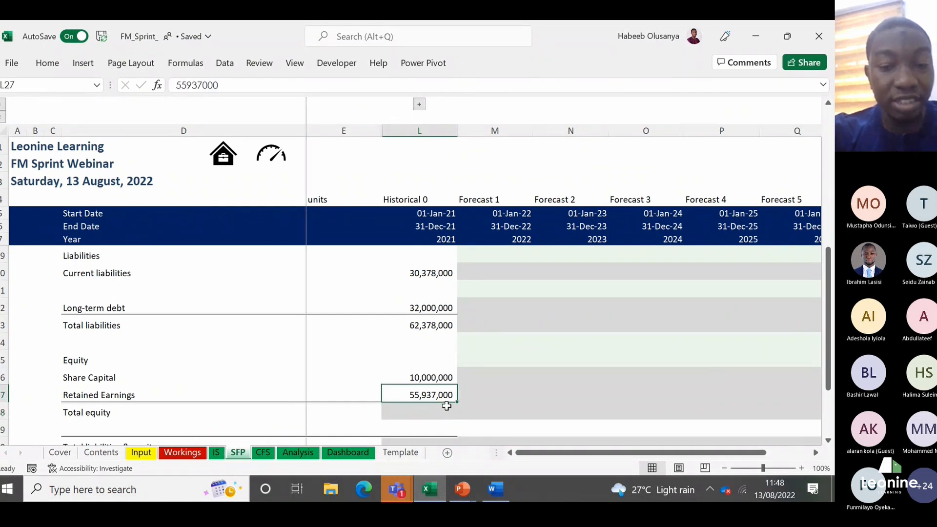
key(Left)
key(Up)
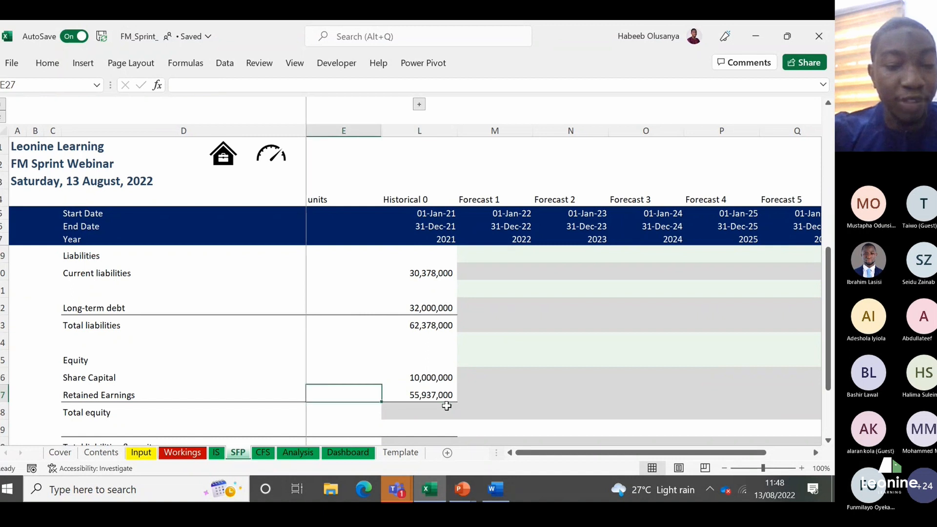
key(Left)
key(Down)
key(Down)
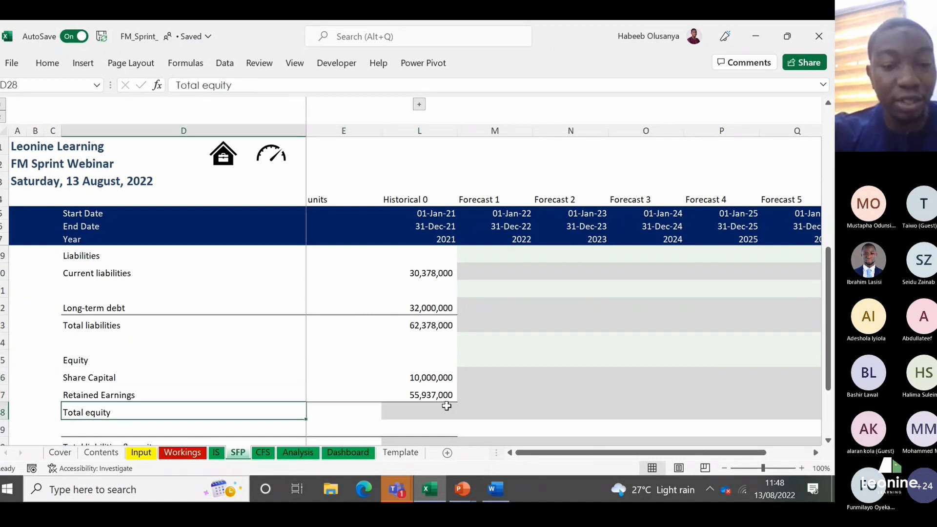
Step: Calculate the 2021 total equity in L28 from Share Capital and Retained Earnings with =SUM(L26:L27)
key(Right)
key(Right)
key(Right)
key(Left)
text(=sum)
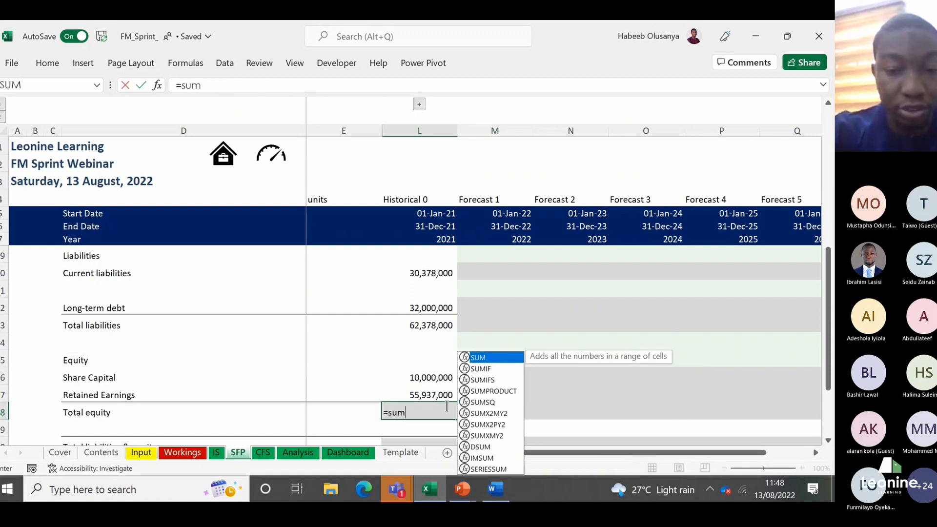
key(Tab)
key(Up)
key(shift+Up)
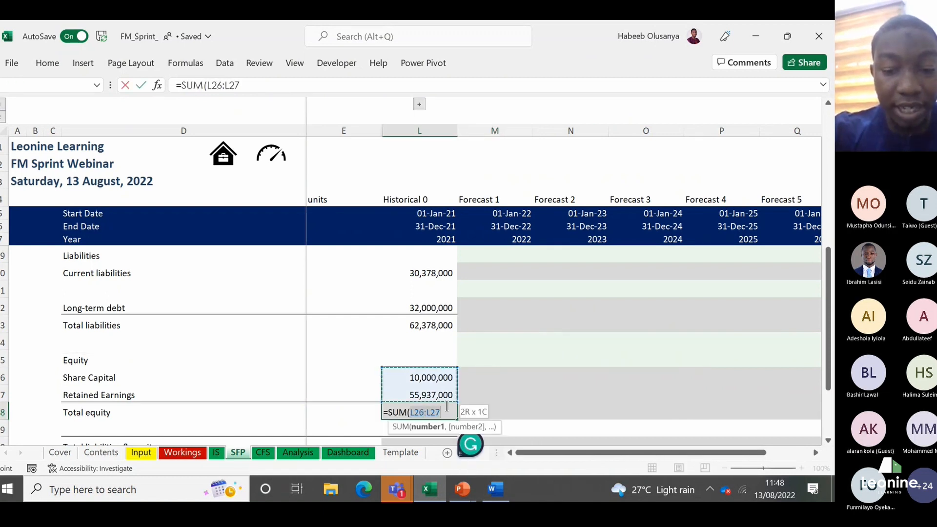
key(Return)
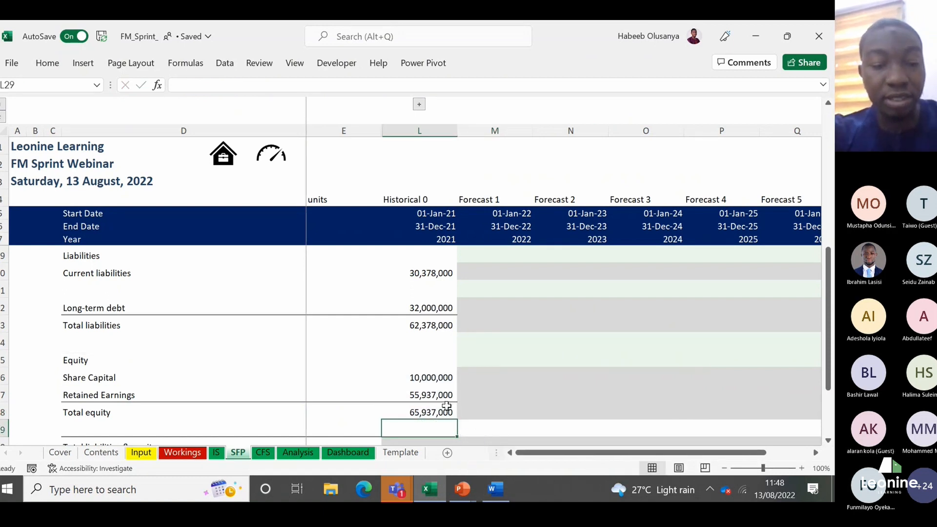
Step: Review the Assets section of the statement of financial position, from Cash and Current assets to Fixed Assets
key(Up)
key(Up)
key(Up)
key(Up)
key(Up)
key(Up)
key(Up)
key(Up)
key(Up)
key(Up)
key(Up)
key(Up)
key(Up)
key(Up)
key(Up)
key(Up)
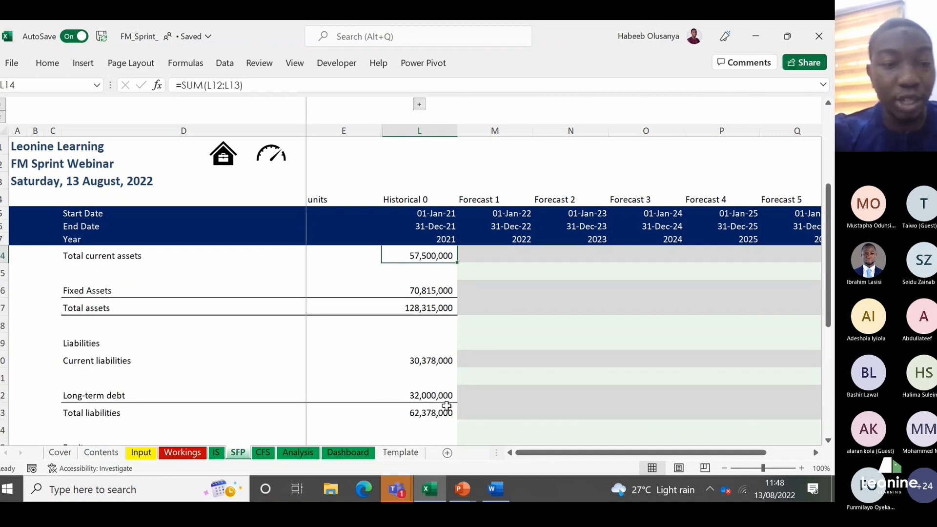
key(Up)
key(Up)
key(Up)
key(Down)
key(Down)
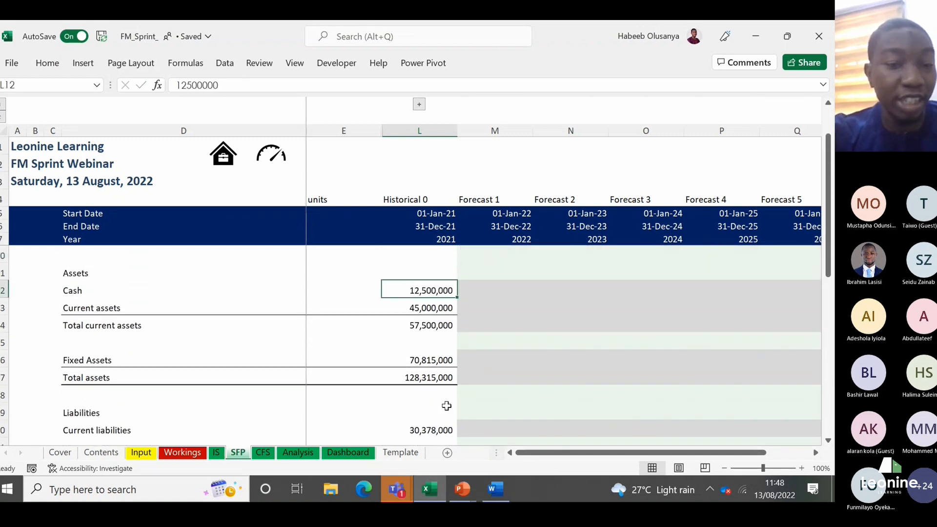
key(Left)
key(Left)
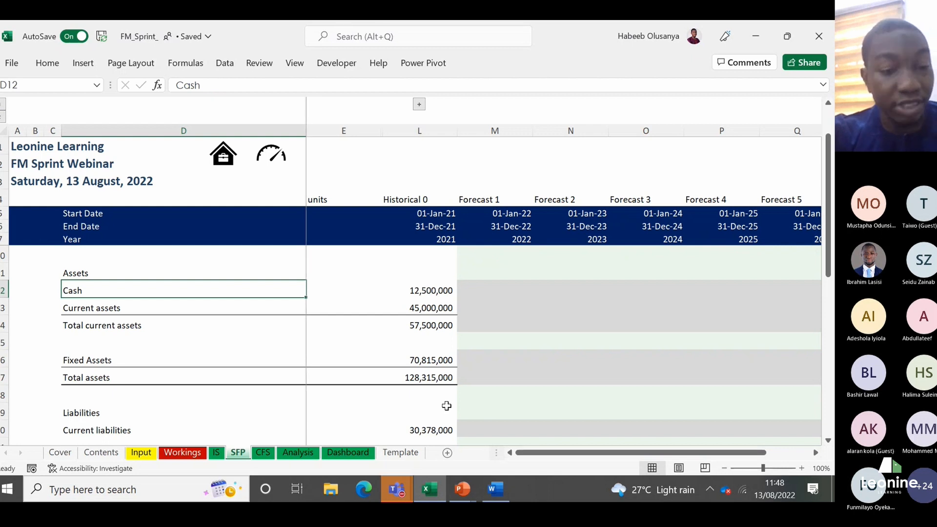
key(Down)
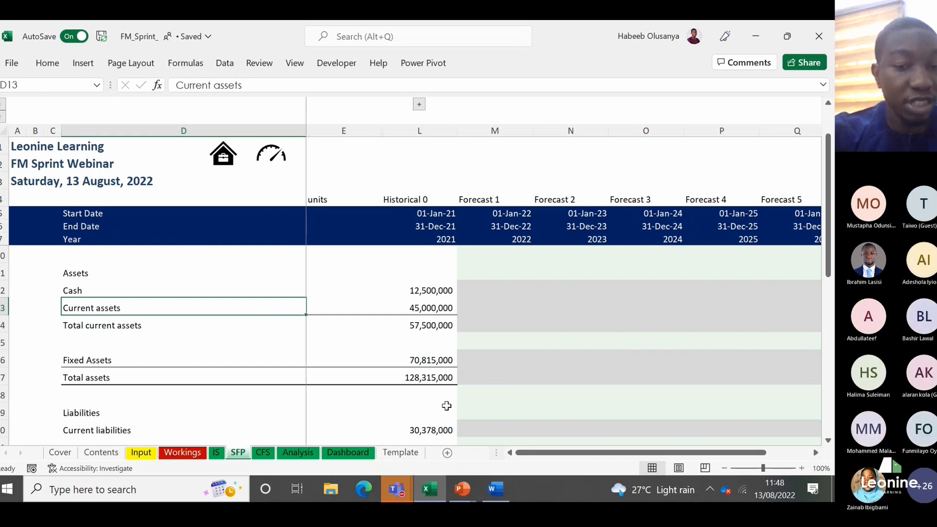
key(Down)
key(Down)
key(Down)
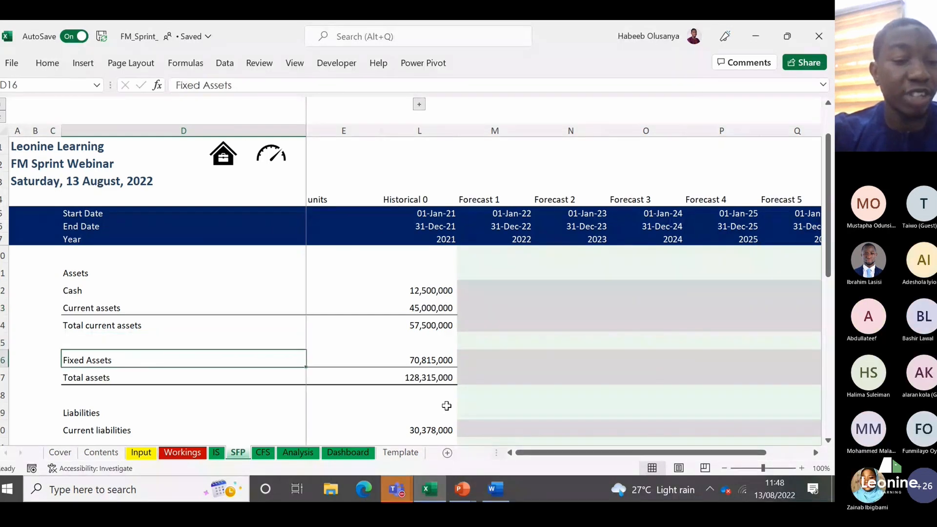
Step: Review the Liabilities and Equity sections, from Current liabilities and Long-term debt down to the 2021 Total equity in L28
key(Down)
key(Down)
key(Down)
key(Down)
key(Down)
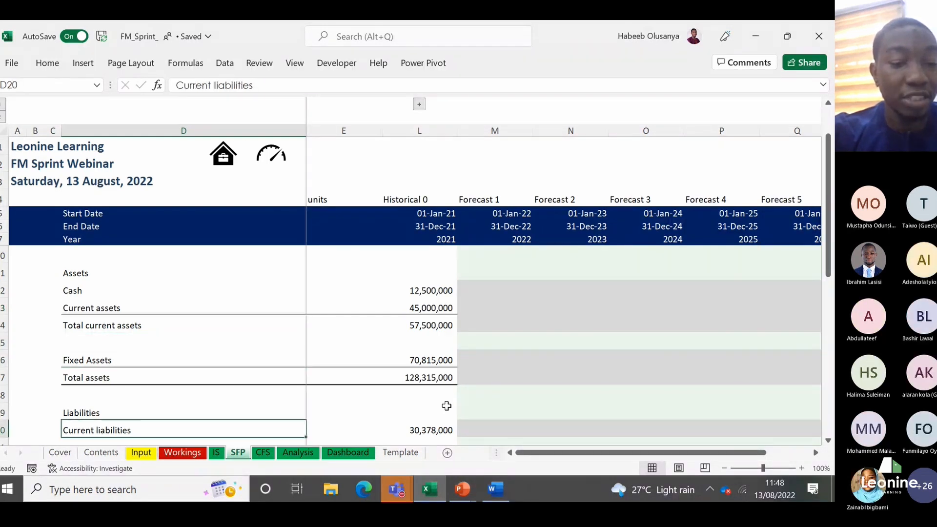
key(Up)
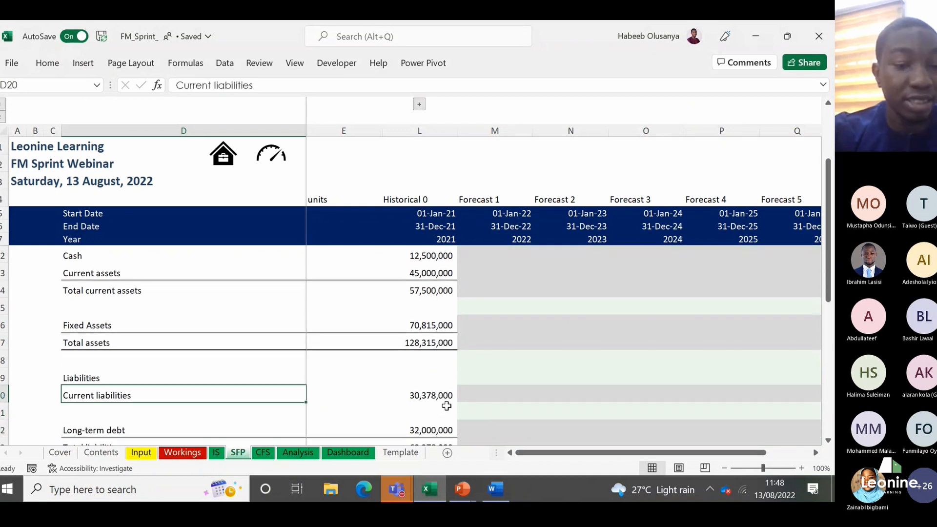
key(Down)
key(Down)
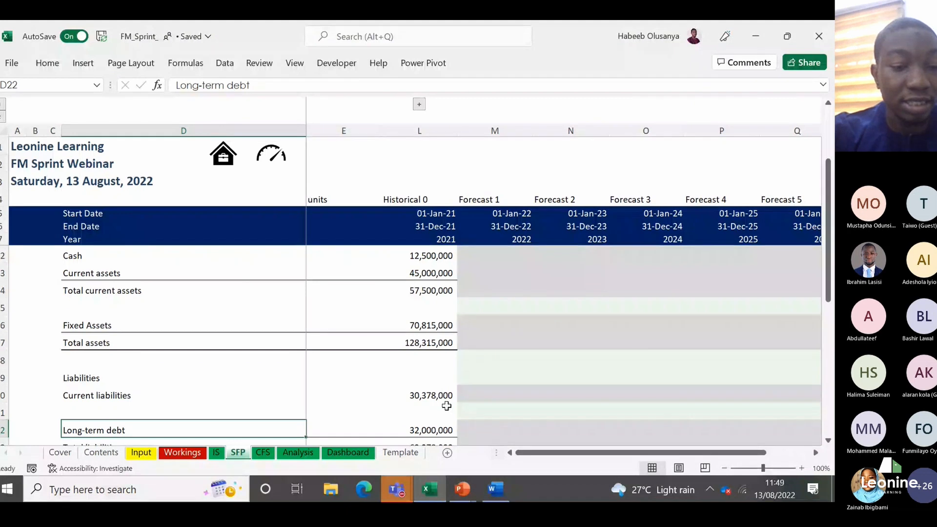
key(Down)
key(Down)
key(Down)
key(Down)
key(Down)
key(Up)
key(Down)
key(Down)
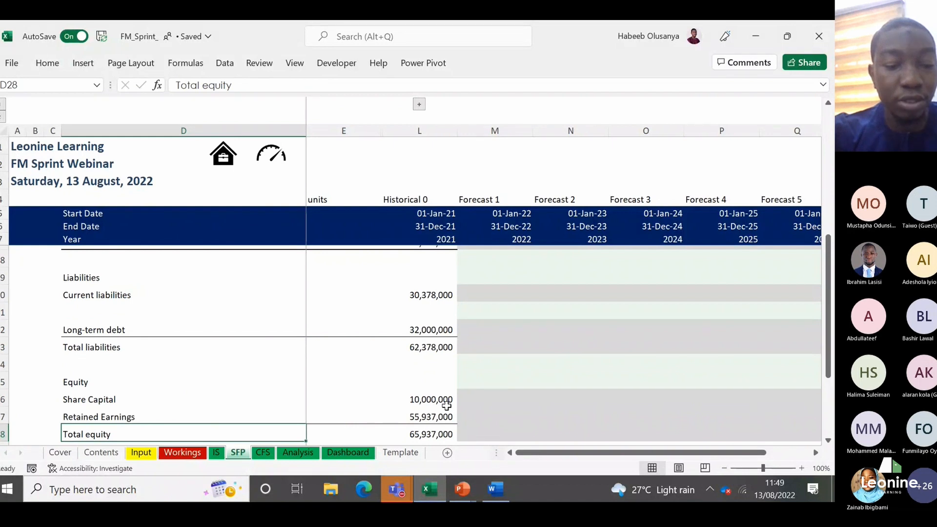
scroll(446, 405, down, 1)
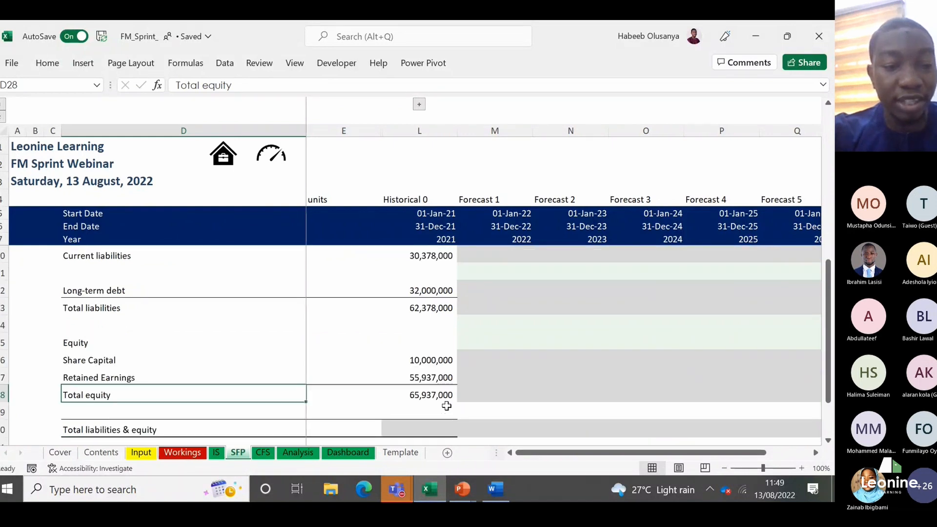
key(Right)
key(Right)
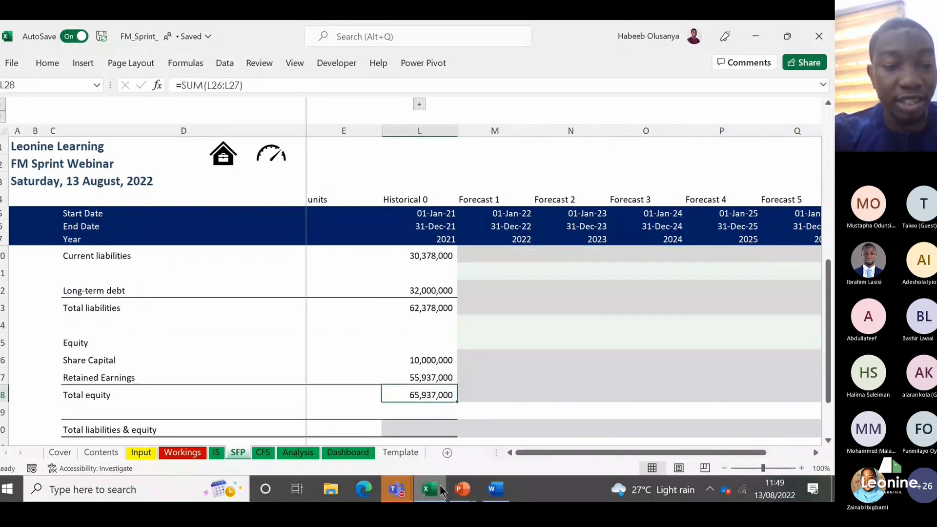
Step: Switch to the Notes document in Word and add the line "Asset= Equity+Liabilities" below the highlighting tip
mouse_move(447, 491)
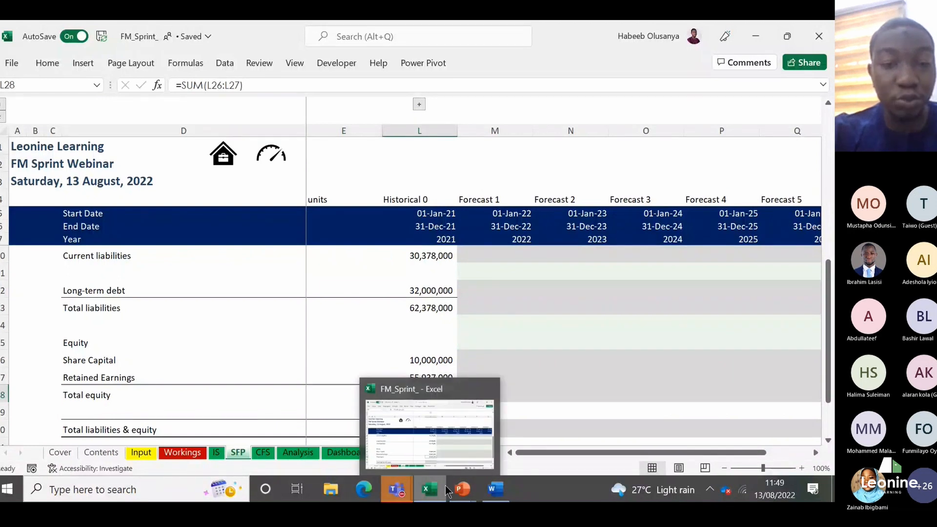
click(496, 489)
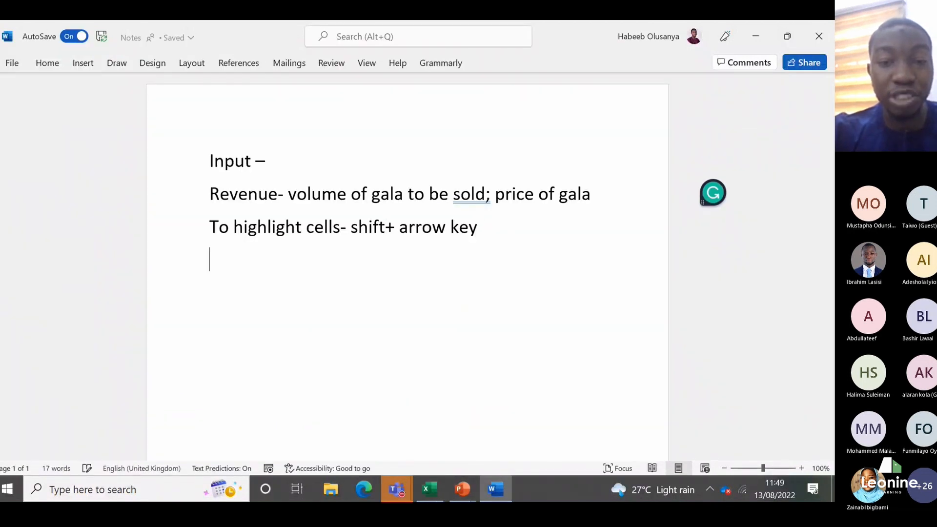
text(A)
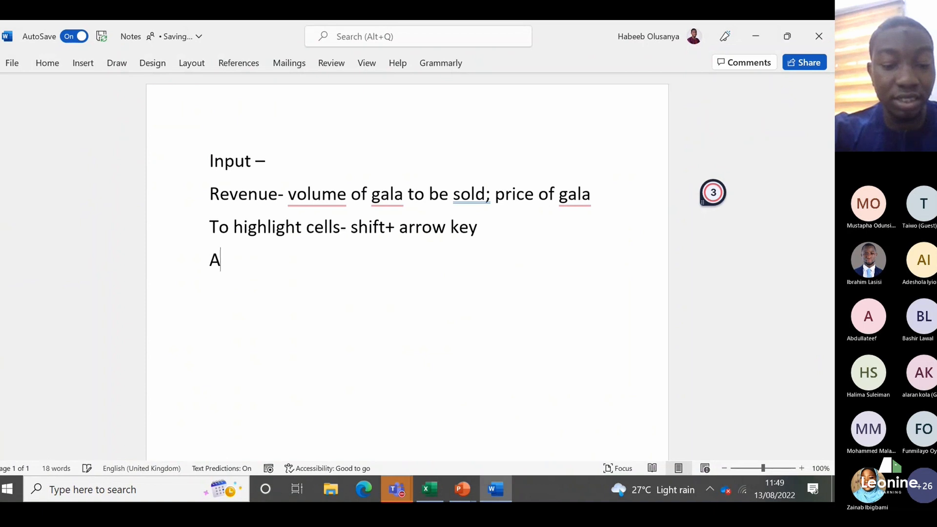
text(sset= Equity+Liabiliti)
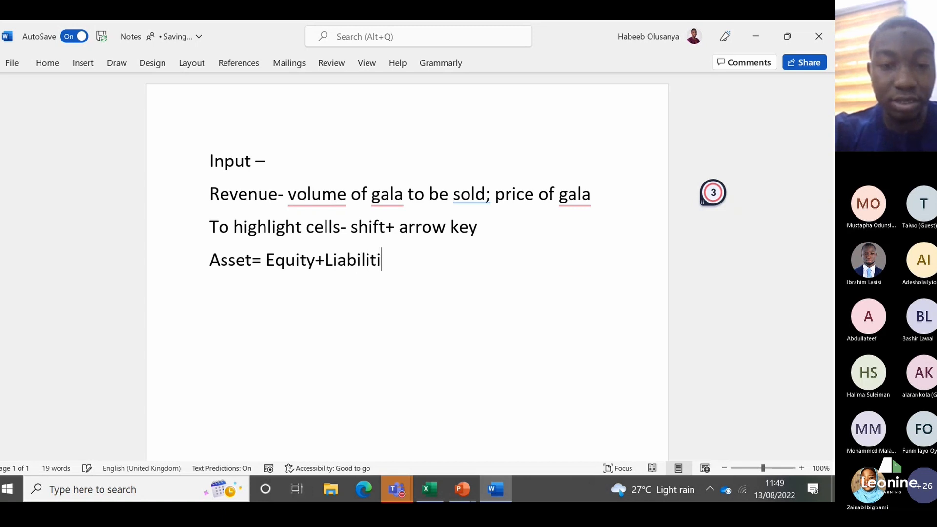
text(es)
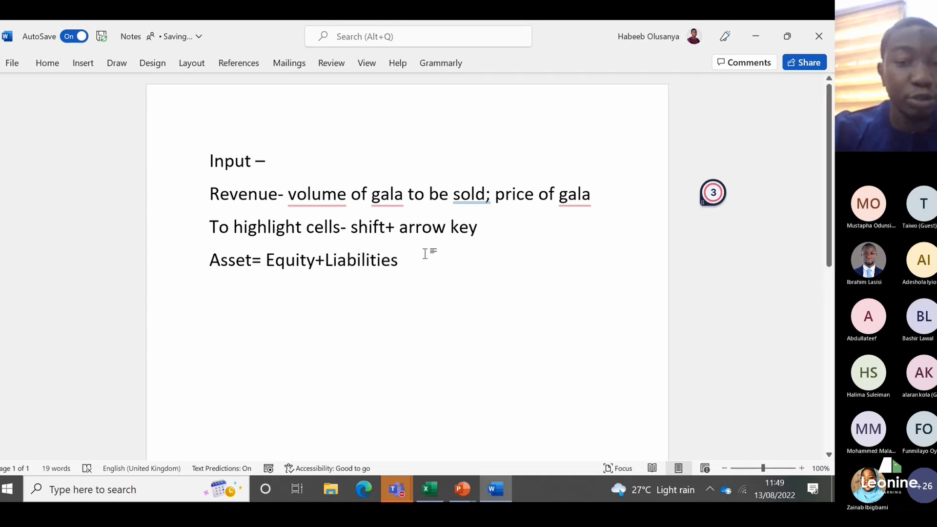
drag(424, 254, 208, 256)
click(288, 267)
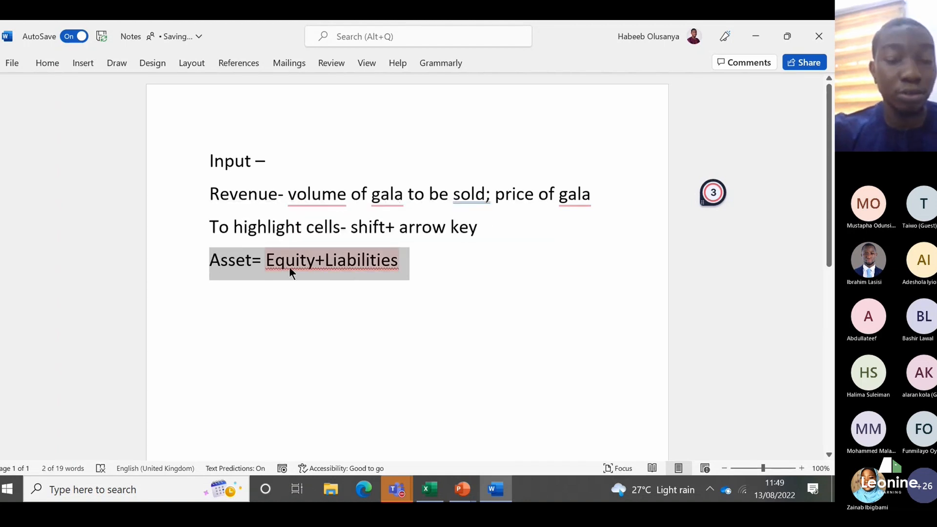
Step: Return to the FM_Sprint_ workbook in Excel and calculate the 2021 total liabilities & equity in L30 with =SUM(L23,L28)
click(756, 37)
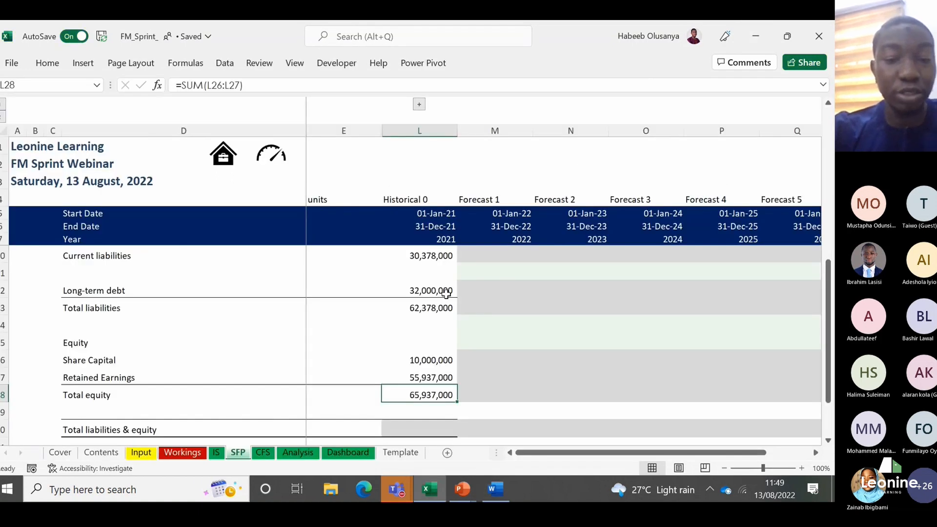
key(Down)
key(Down)
key(Down)
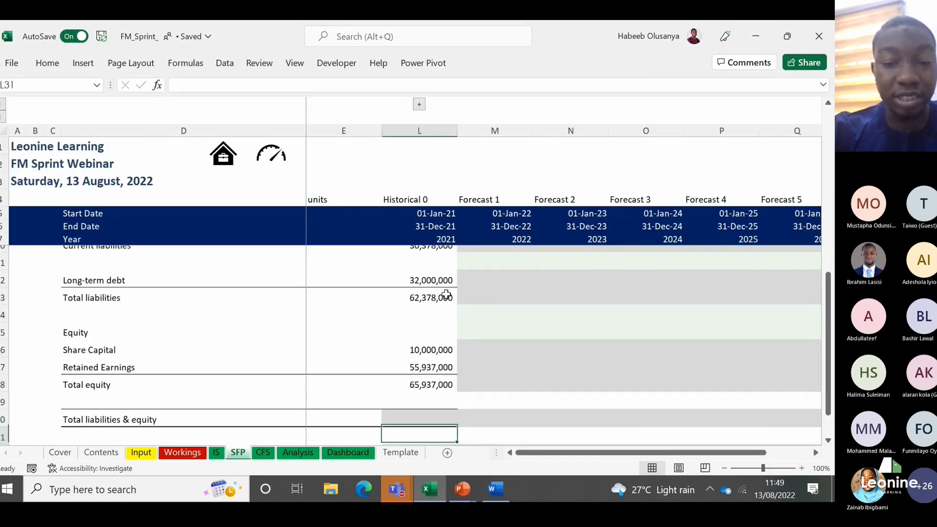
key(Up)
text(=sum)
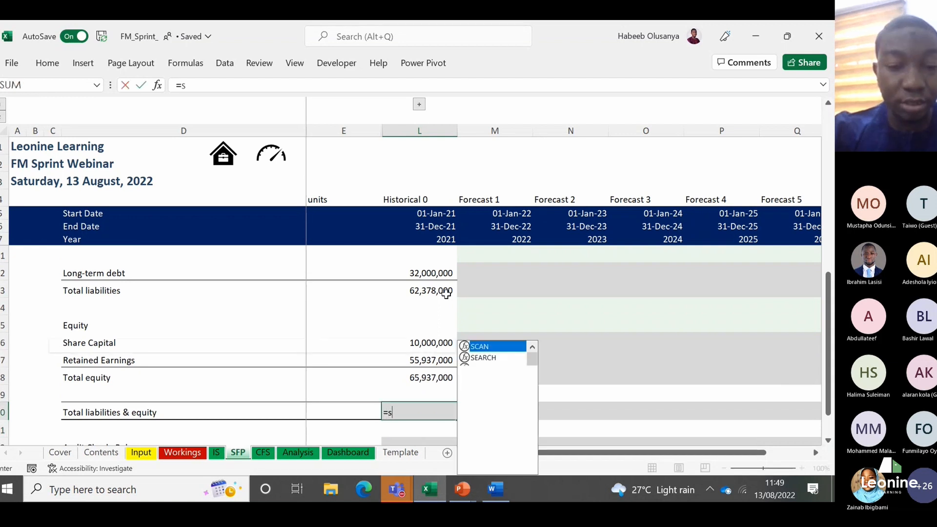
key(Tab)
key(Up)
key(Up)
key(Up)
key(Up)
key(Up)
key(Up)
key(Up)
key(Up)
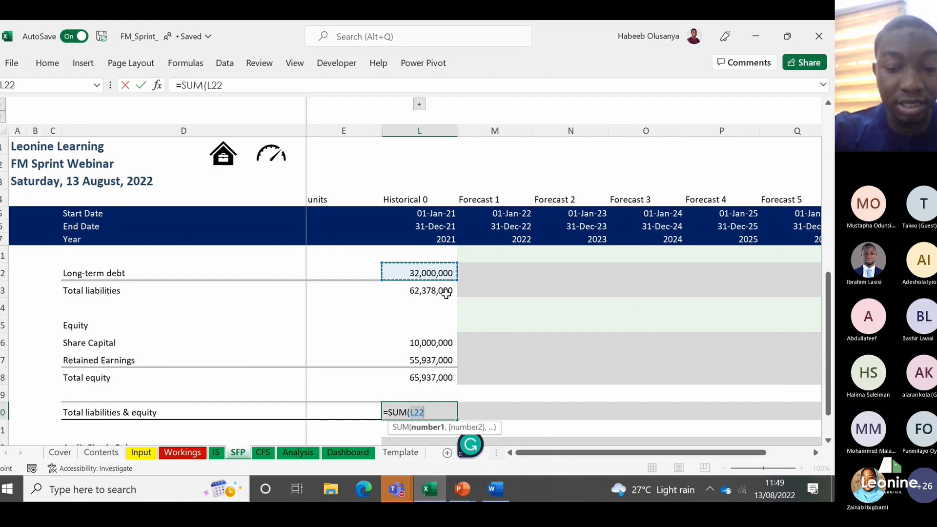
key(Down)
text(,)
key(Up)
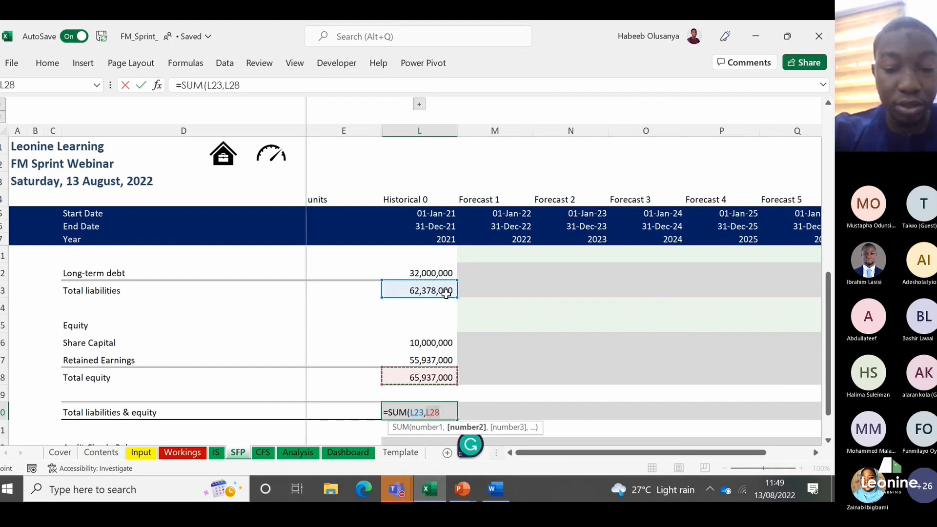
text())
key(Return)
key(Return)
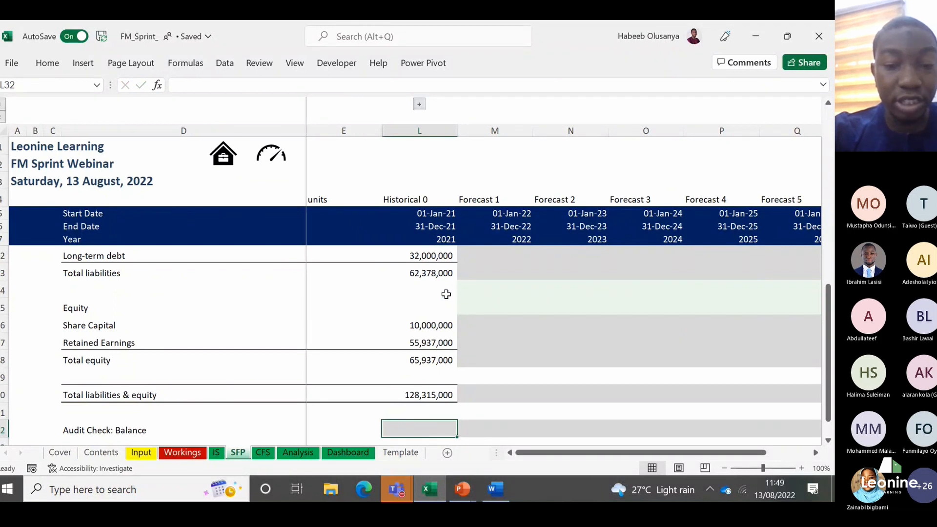
Step: Confirm the total liabilities & equity formula in L30 and enter =L17=L30 as the 2021 balance audit check in L32
text(=)
key(Up)
key(Up)
key(Up)
key(Up)
key(Up)
key(Up)
key(Up)
key(Up)
key(Up)
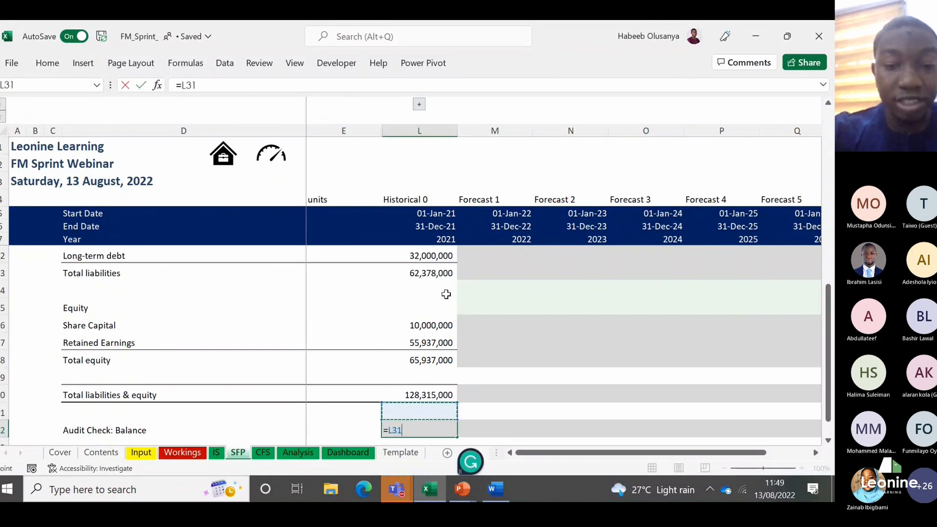
key(Up)
key(Up)
key(Up)
key(Up)
key(Up)
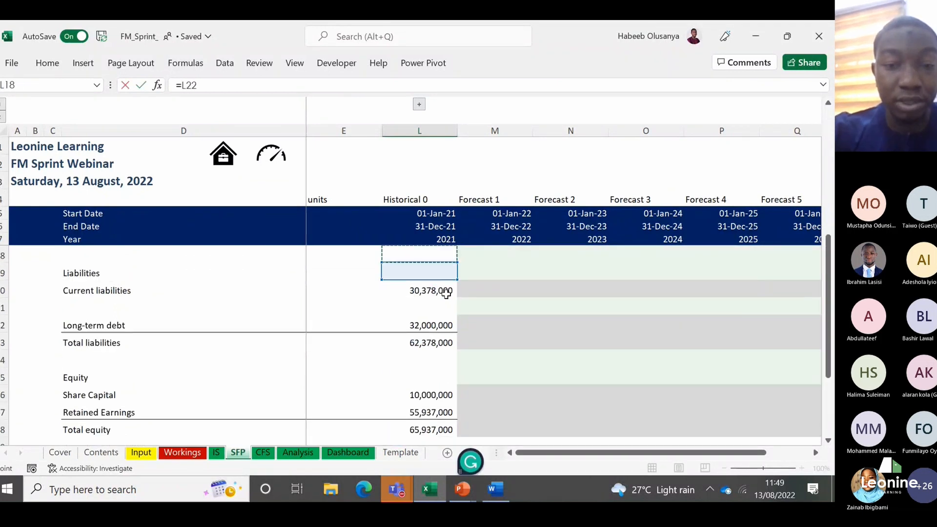
key(Up)
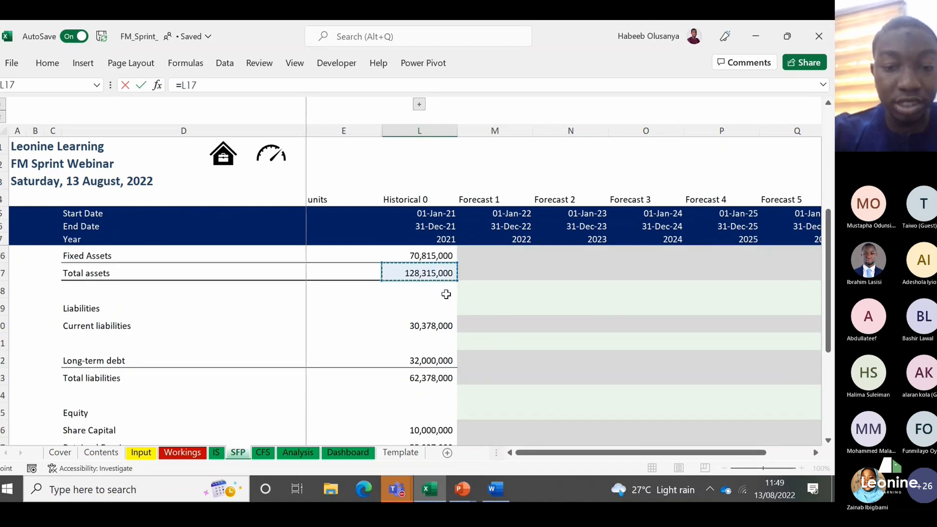
text(=)
key(Up)
key(Up)
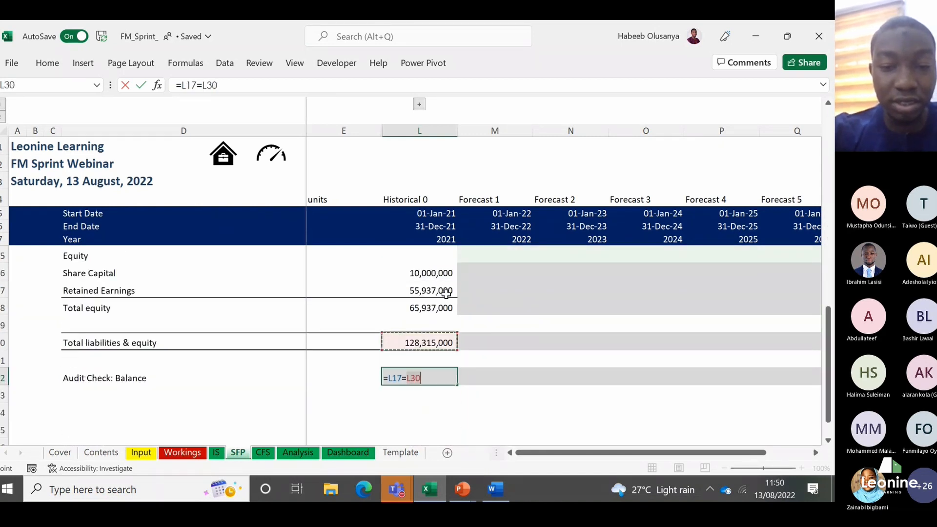
key(ctrl+Return)
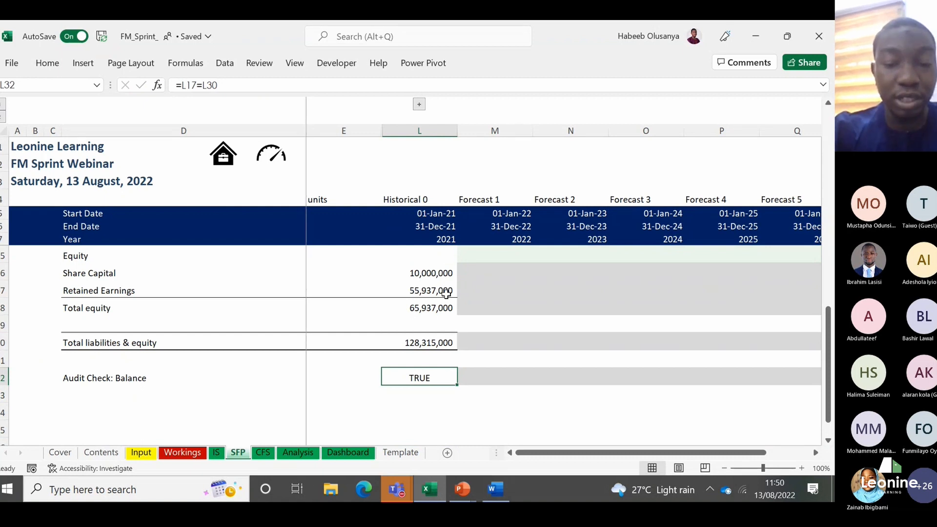
Step: Open the CFS sheet and review the operating activities lines down to Change in Fixed Assets under investing activities
click(269, 452)
key(Right)
key(Right)
key(Up)
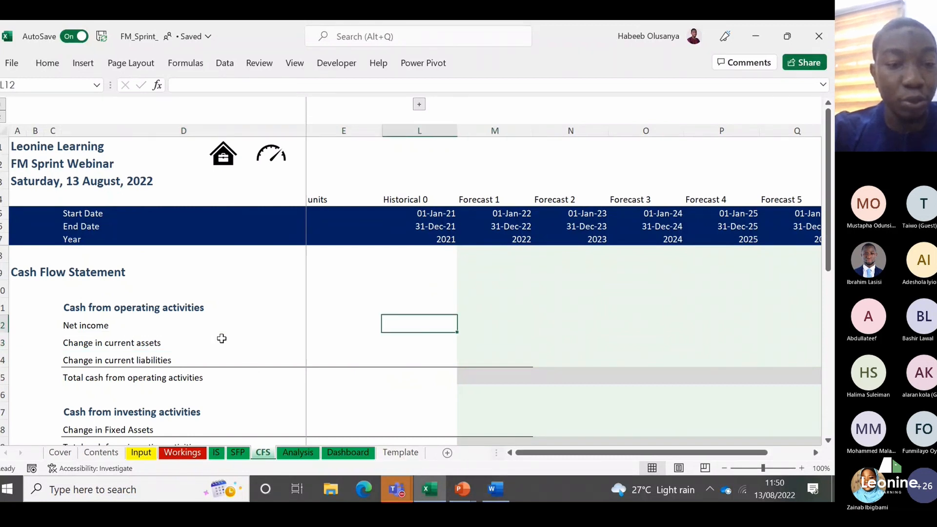
key(Right)
key(Down)
key(Left)
key(Left)
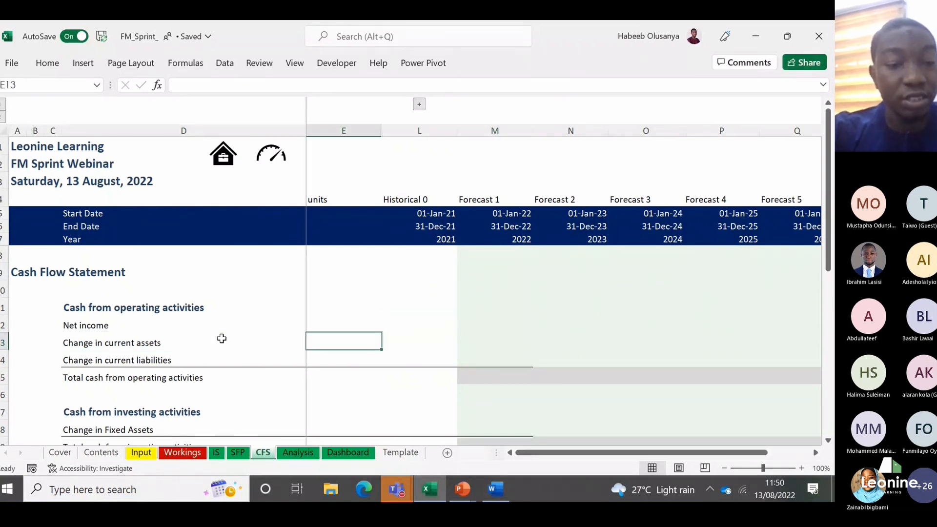
key(Left)
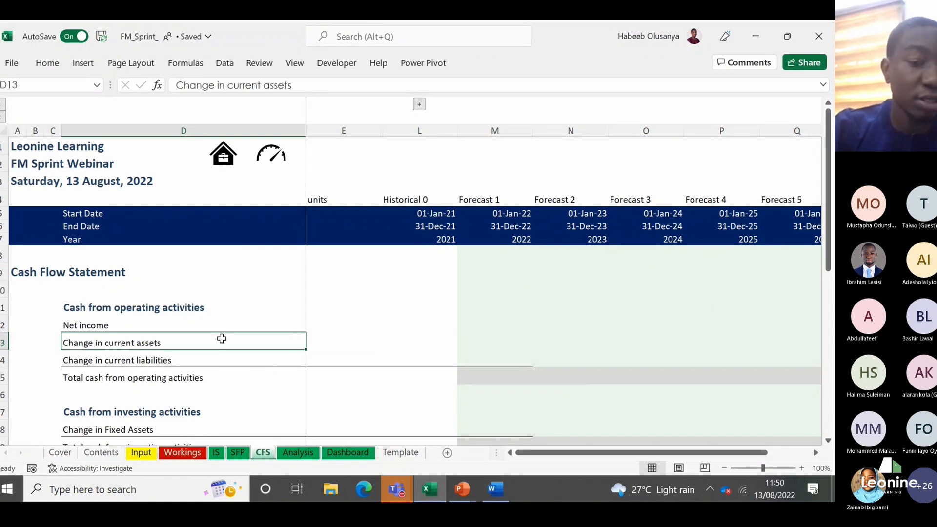
key(Down)
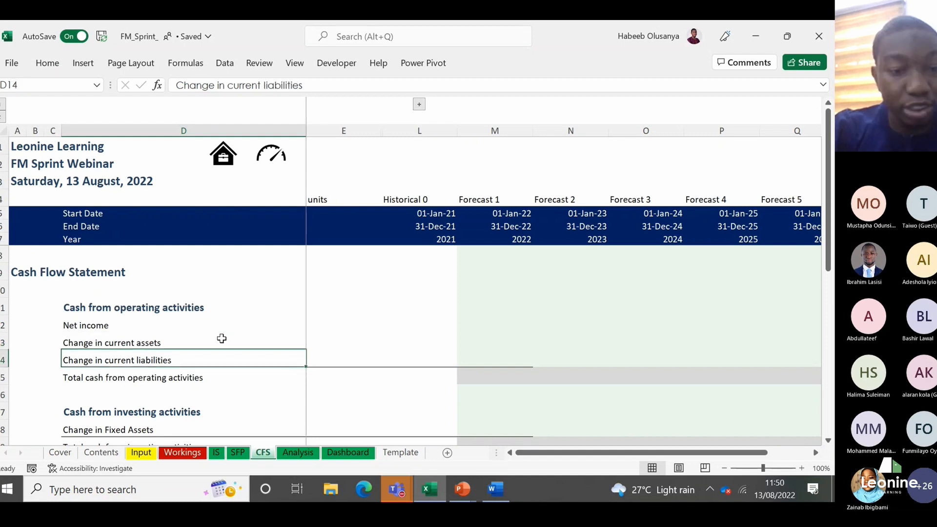
key(Down)
key(Down)
key(Down)
key(Down)
key(Down)
key(Down)
key(Down)
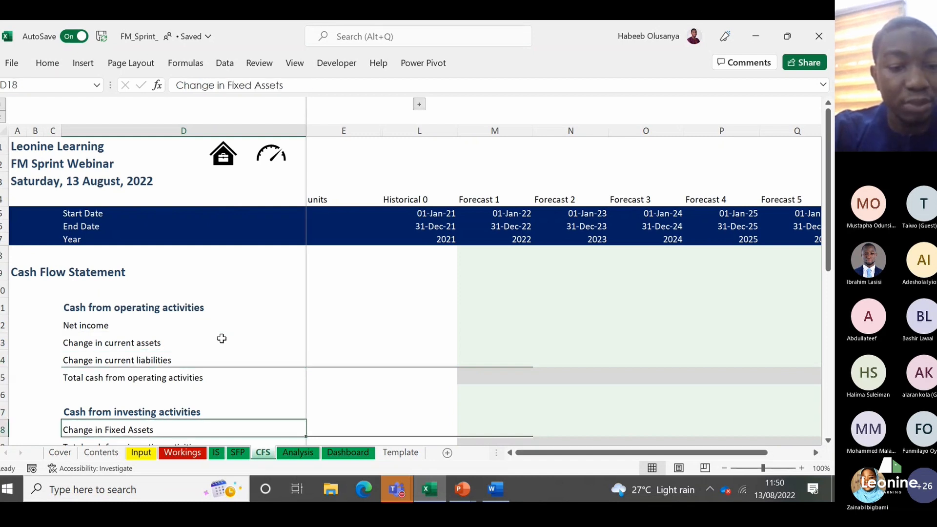
Step: Review the financing activities, Cash generated in the Year and Cash Balance lines down to Cash at end of year
key(Down)
key(Down)
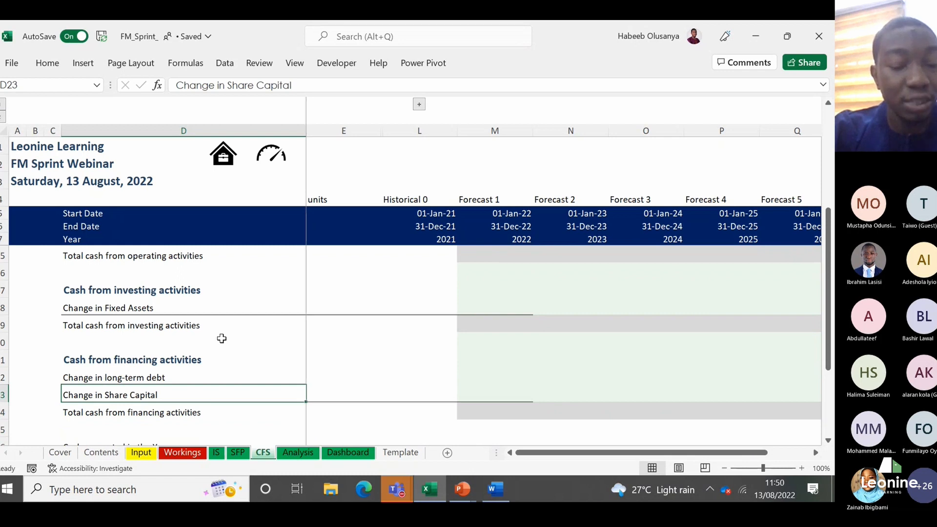
key(Down)
key(Down)
key(Down)
key(Down)
key(Down)
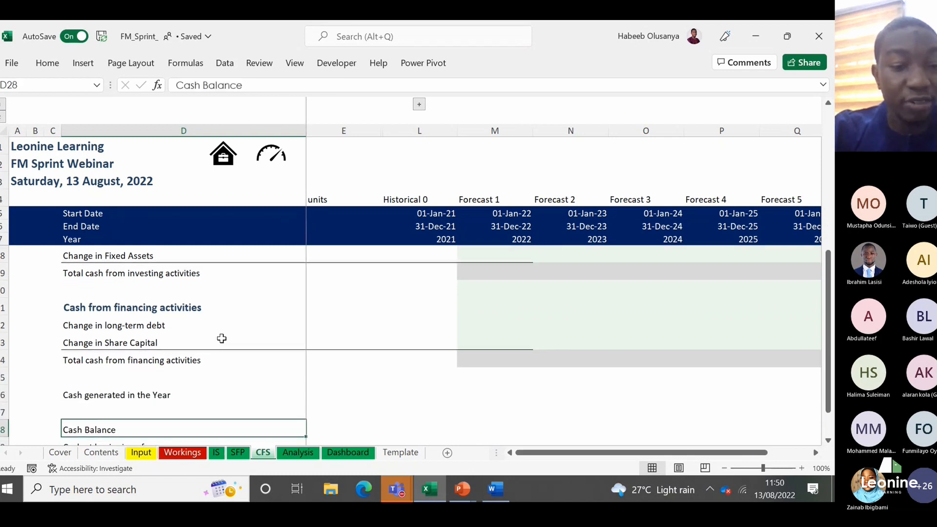
key(Down)
key(Down)
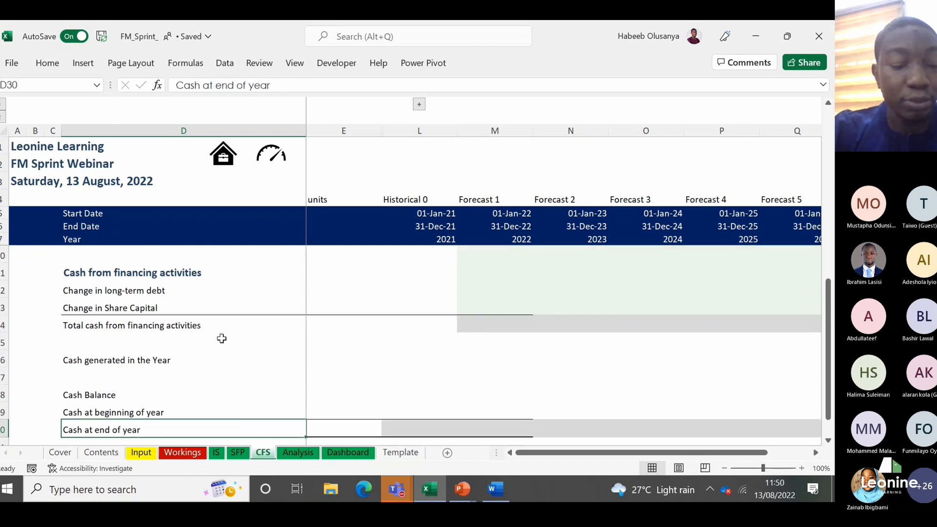
Step: Link the 2021 Cash at end of year in L30 of the cash flow statement to the SFP cash balance with =SFP!L12
key(Right)
key(Right)
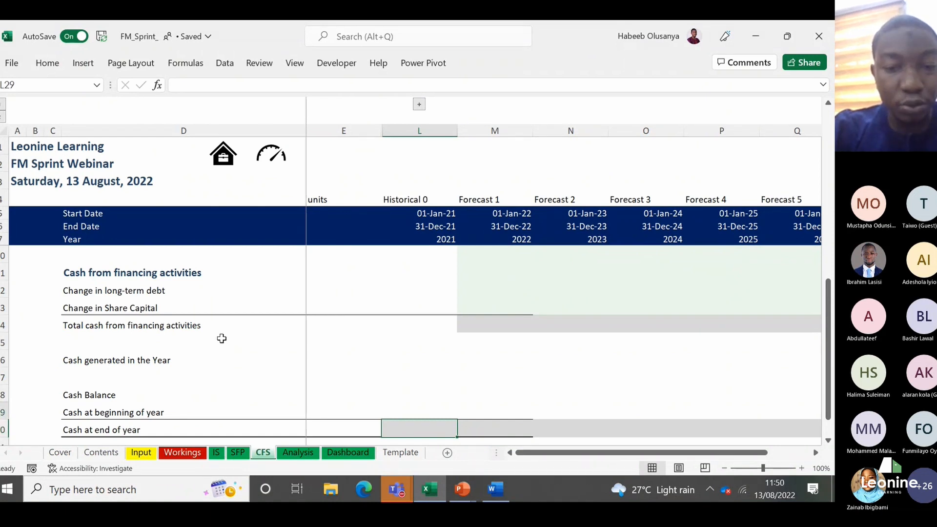
key(Up)
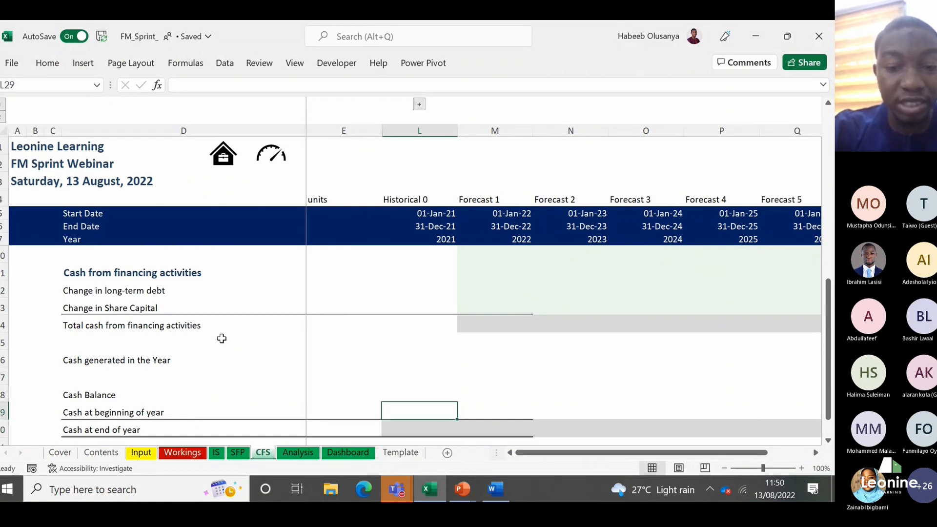
key(Down)
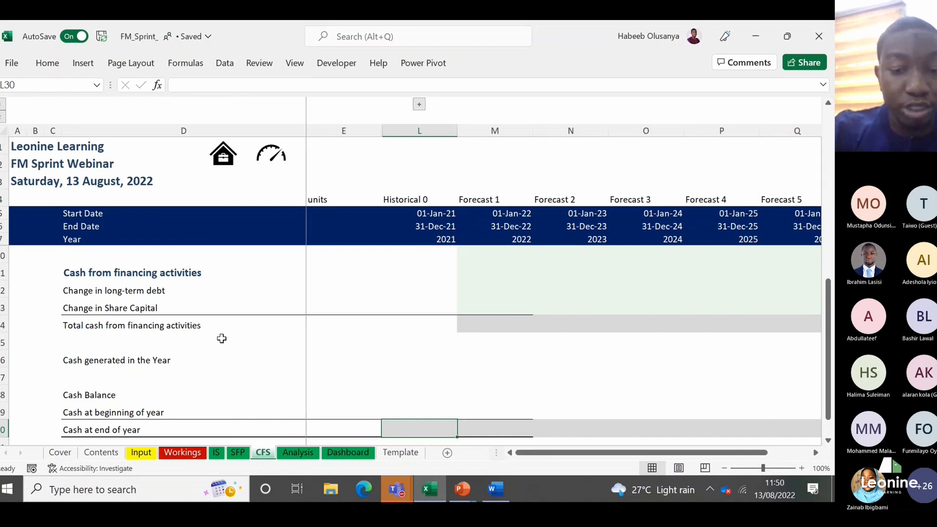
text(=)
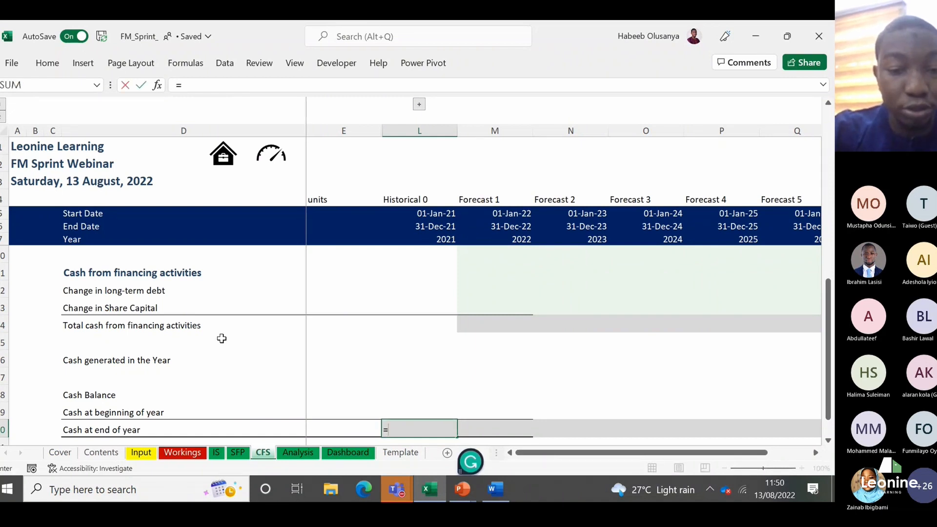
click(242, 459)
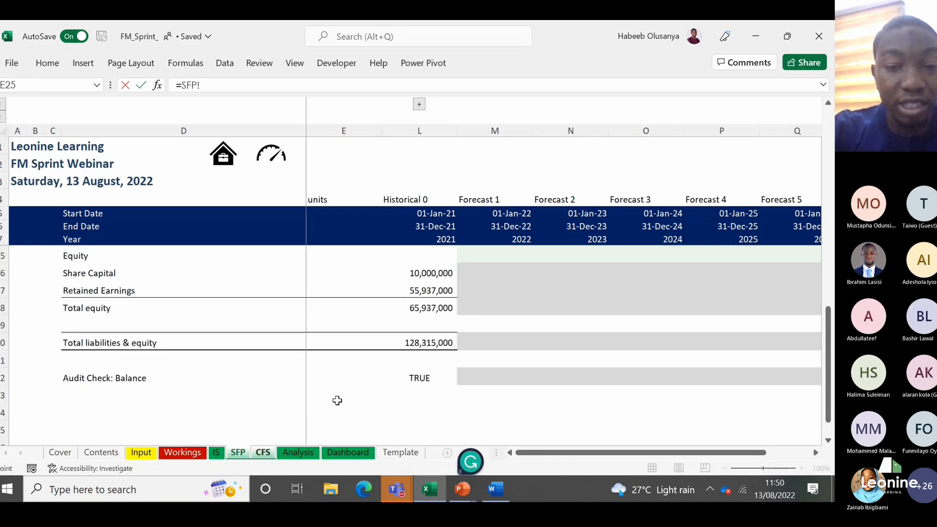
click(426, 337)
key(Up)
key(Up)
key(Up)
key(Up)
key(Up)
key(Up)
key(Up)
key(Up)
key(Up)
key(Up)
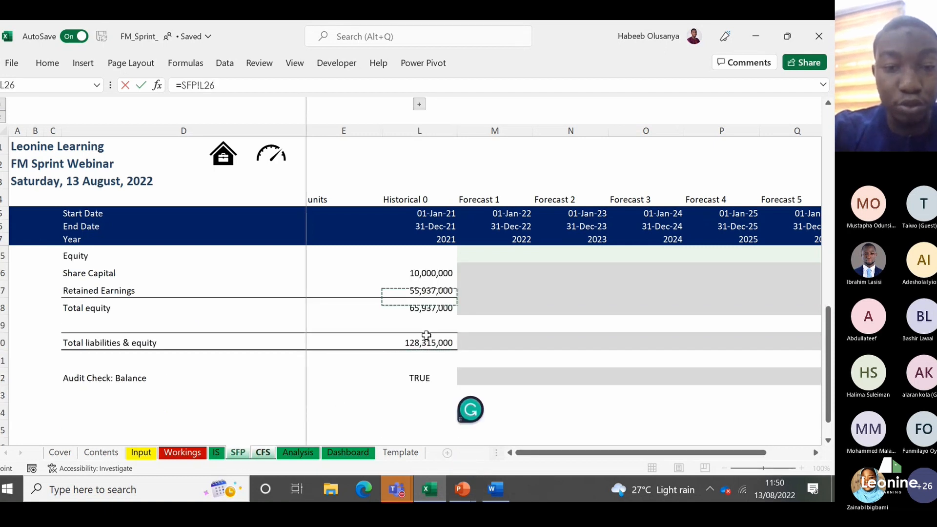
key(Up)
key(Up)
key(Up)
key(Up)
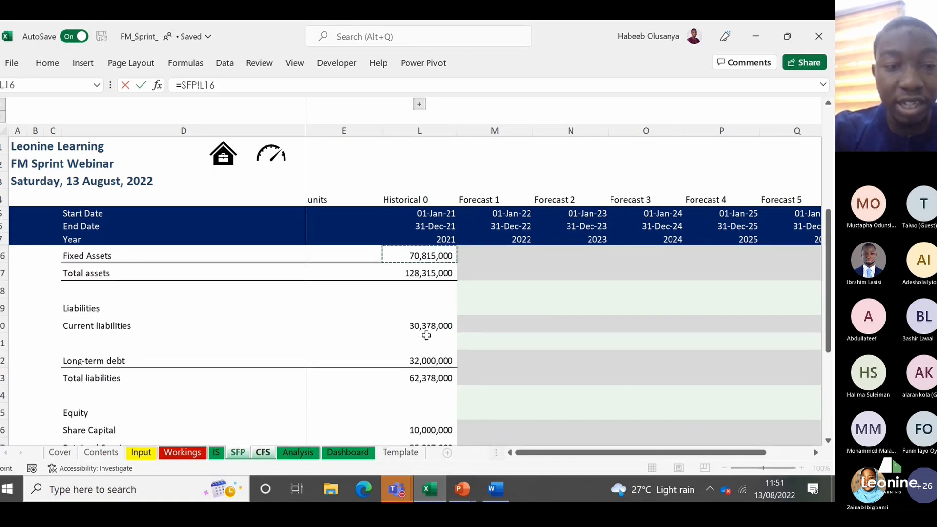
key(Up)
key(Up)
key(Up)
key(Up)
key(ctrl+Return)
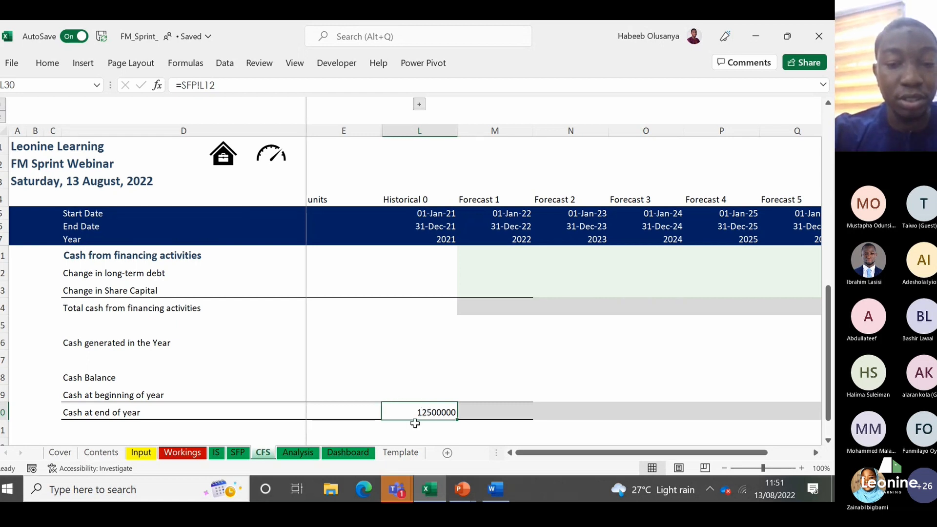
Step: Apply the Comma [0] cell style to the 2021 Cash at end of year in L30
key(Left)
key(Right)
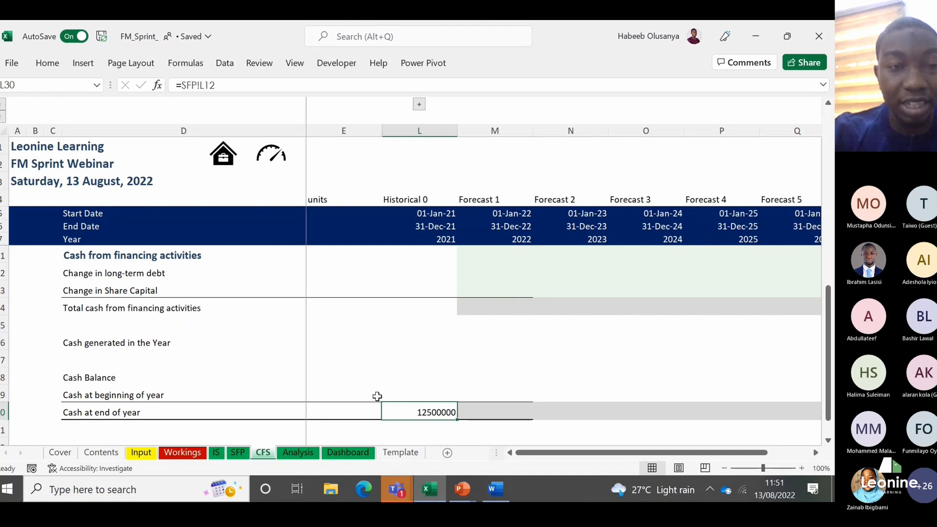
click(47, 66)
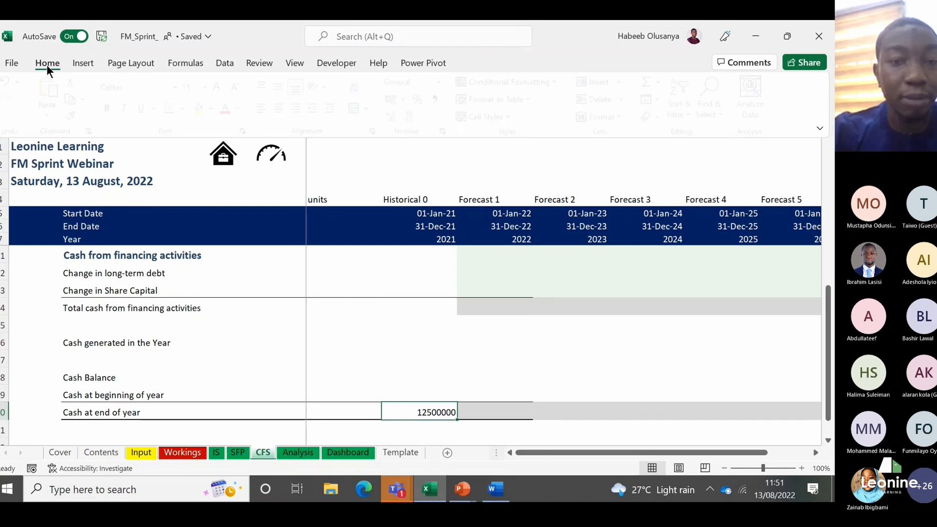
click(506, 123)
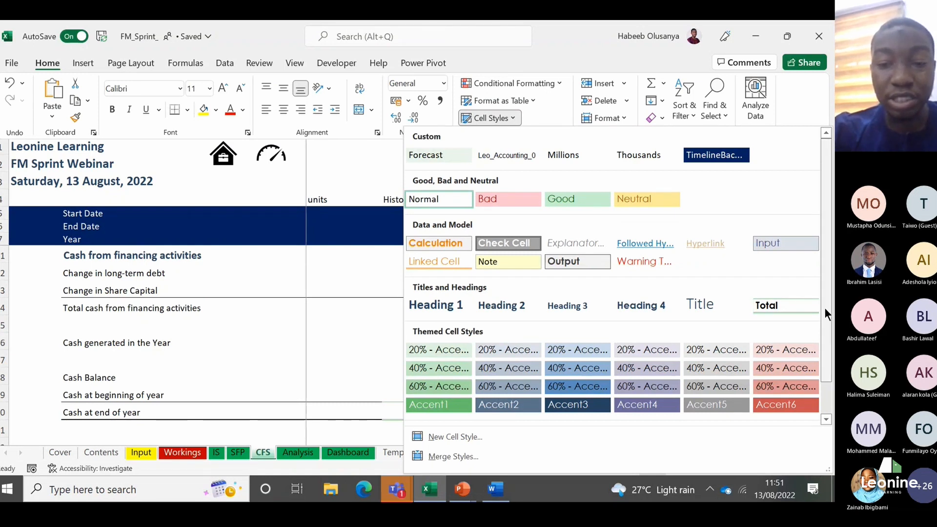
scroll(824, 307, down, 1)
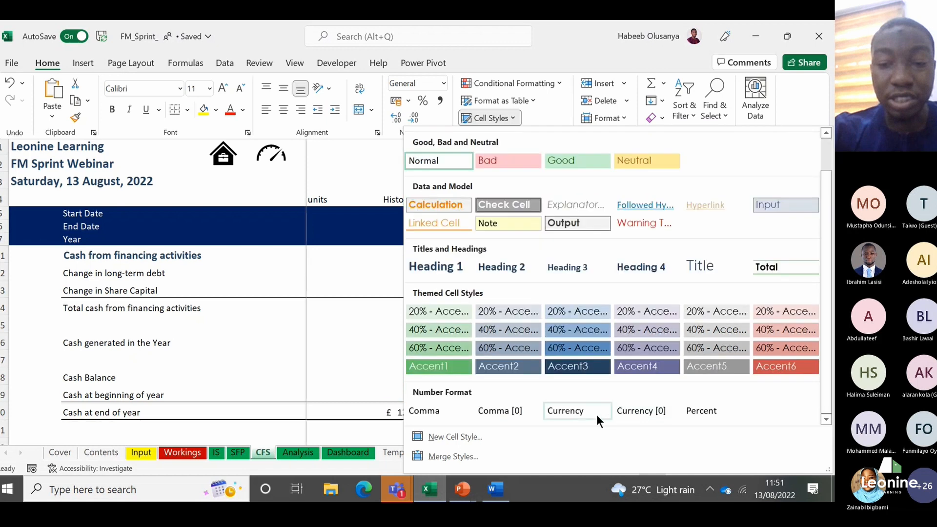
click(505, 414)
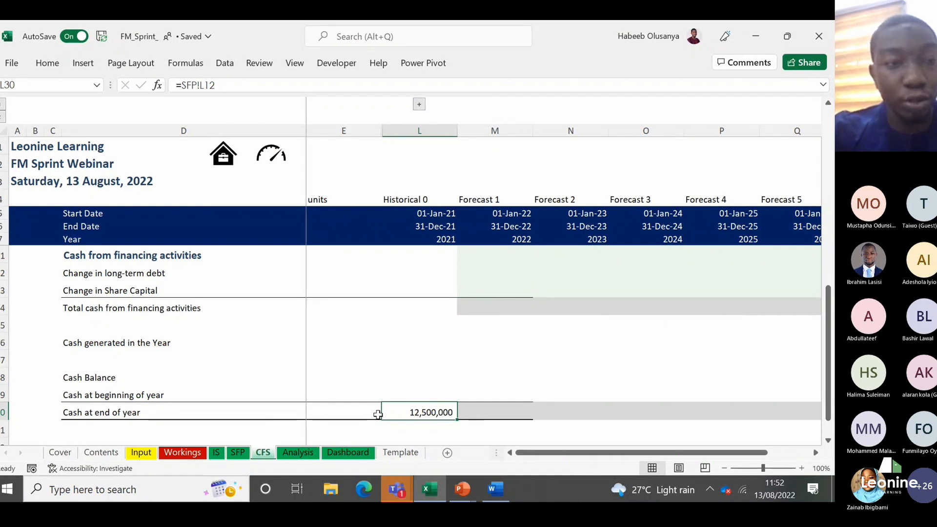
click(49, 65)
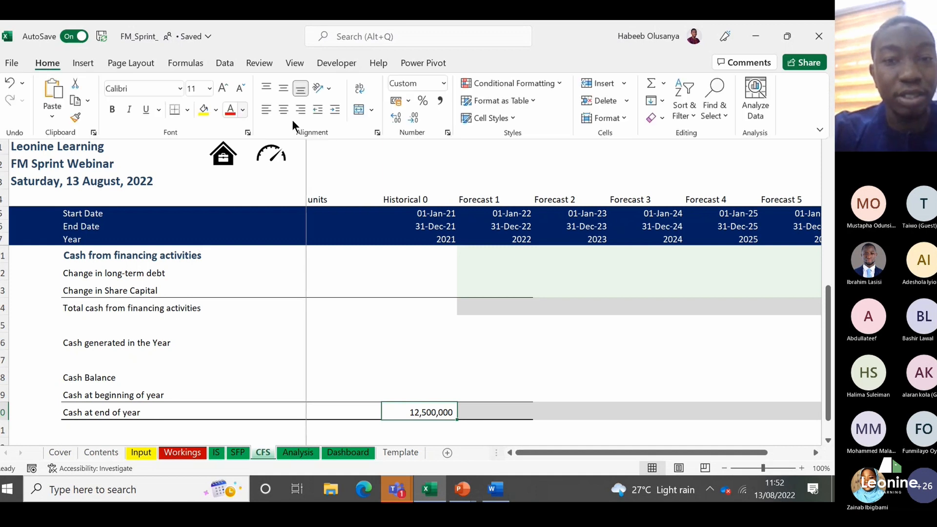
click(505, 119)
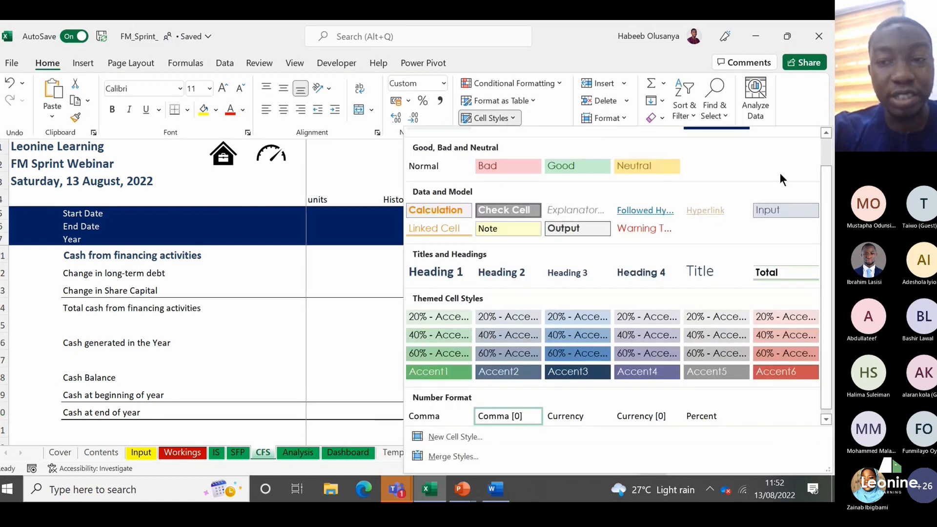
key(Escape)
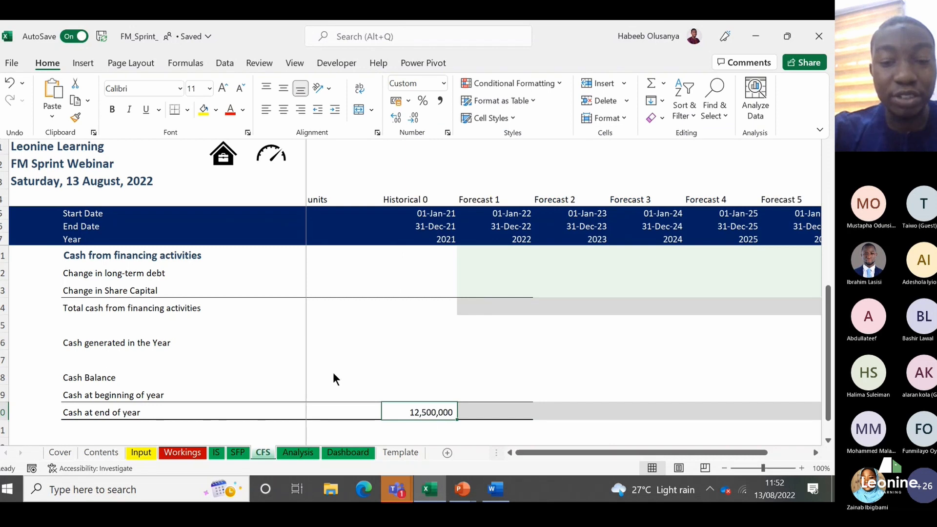
click(405, 418)
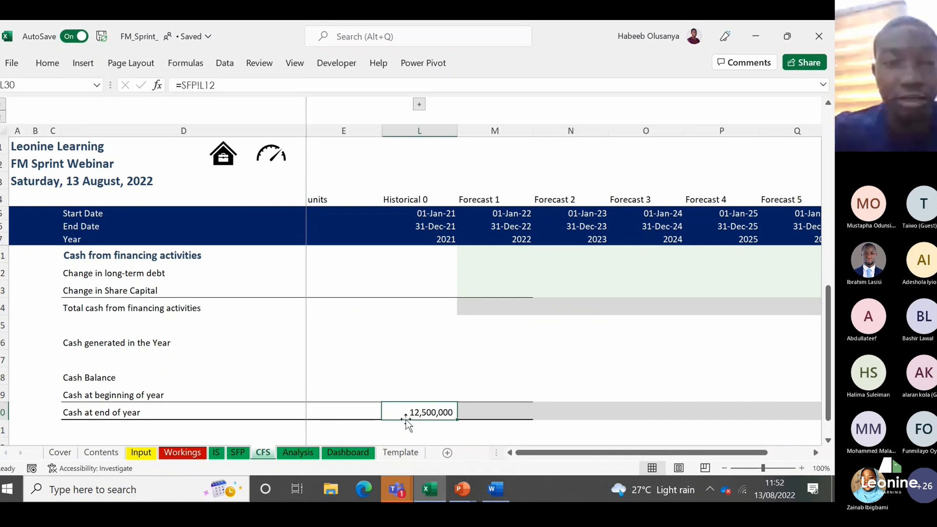
Step: Reopen the cell styles with L30 selected and reapply the Comma [0] number format
key(alt)
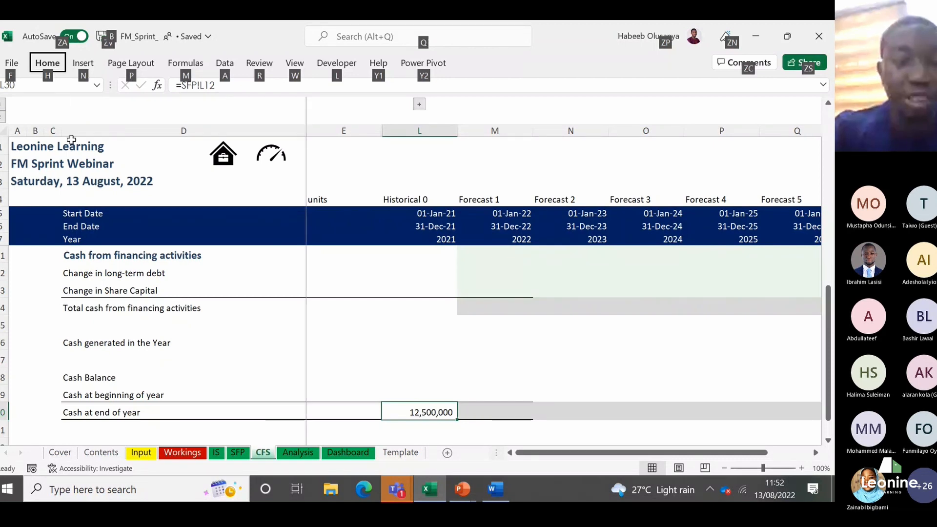
key(h)
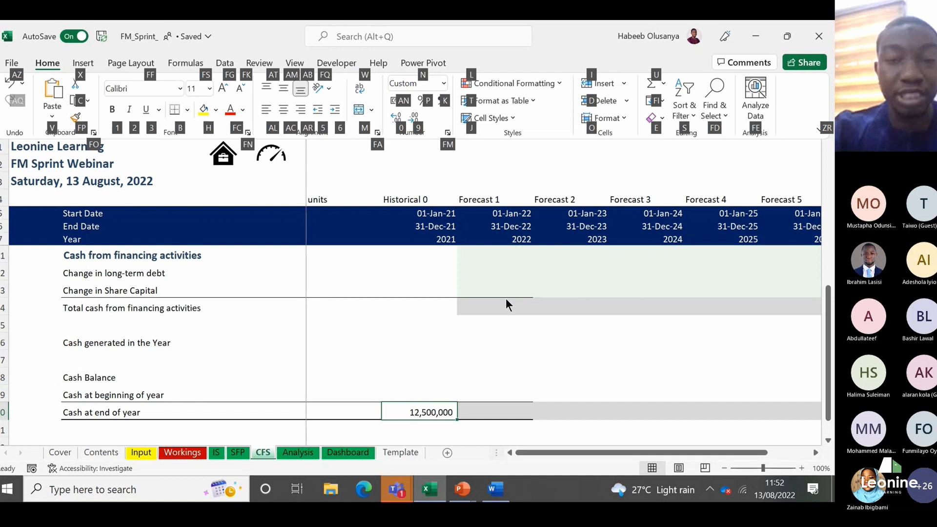
key(j)
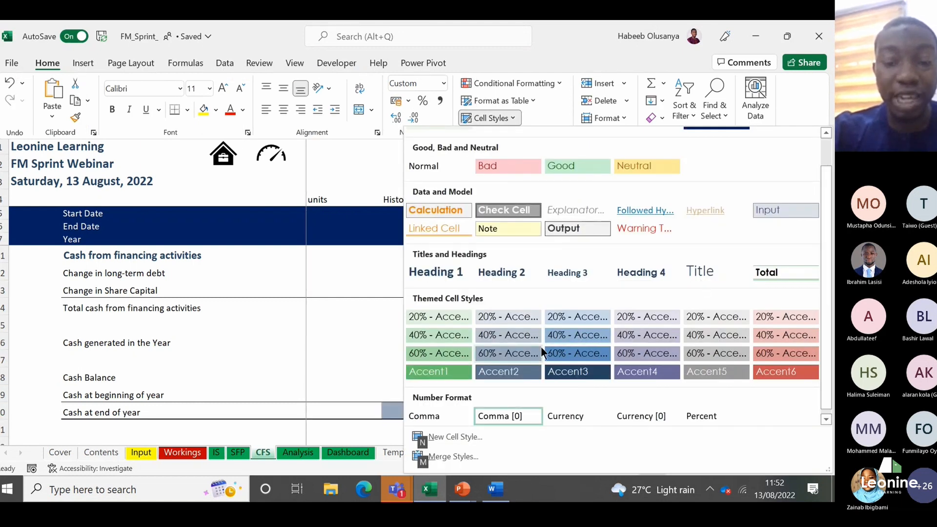
click(512, 414)
Step: Switch to the Word notes and add the line "Cell styles- use access codes by pressing your Alt key." below the Asset equation
mouse_move(495, 489)
click(515, 447)
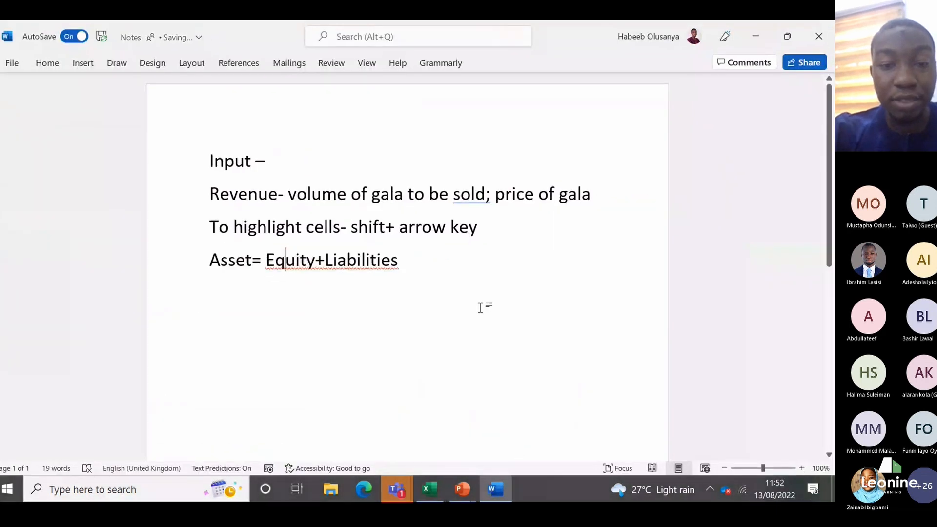
click(480, 307)
key(Return)
text(Cell st)
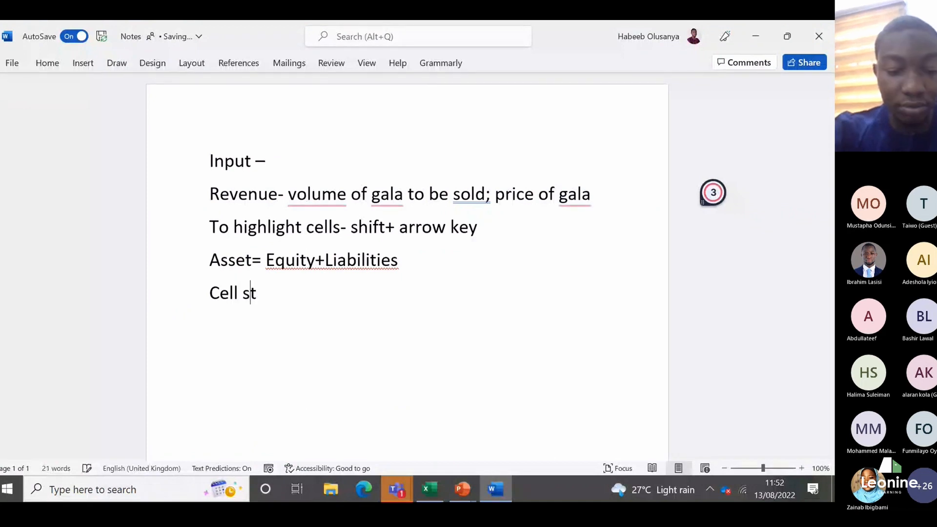
text(yles)
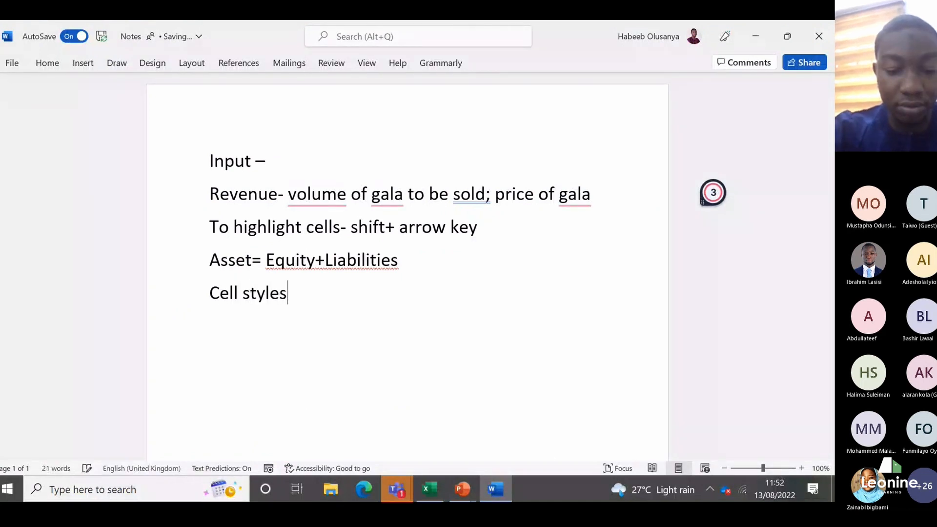
text(- )
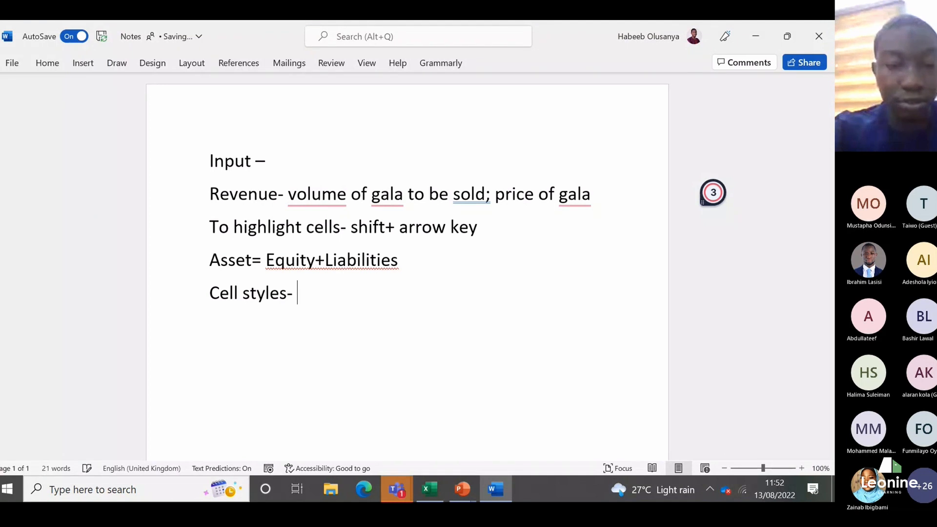
text(use access codes by)
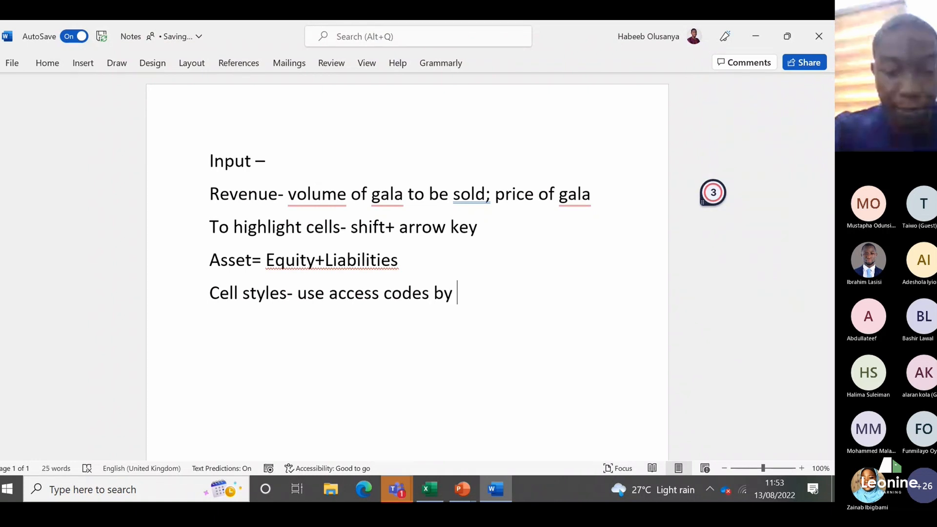
text( pre)
text(s)
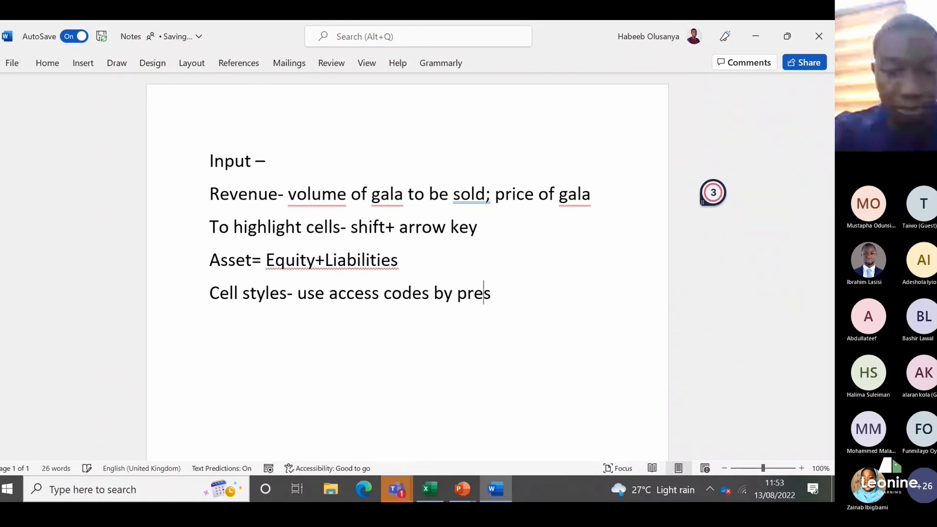
text(sing you)
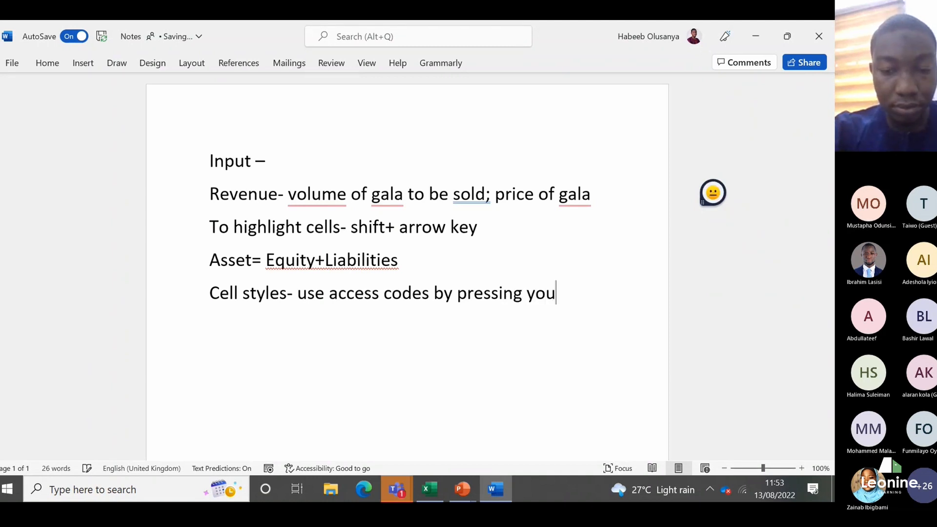
text(r A)
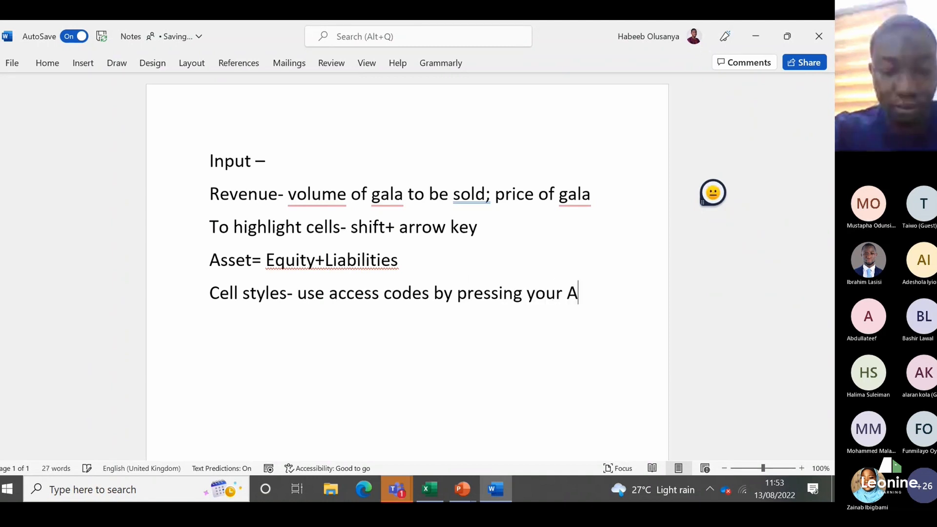
text(lt key.)
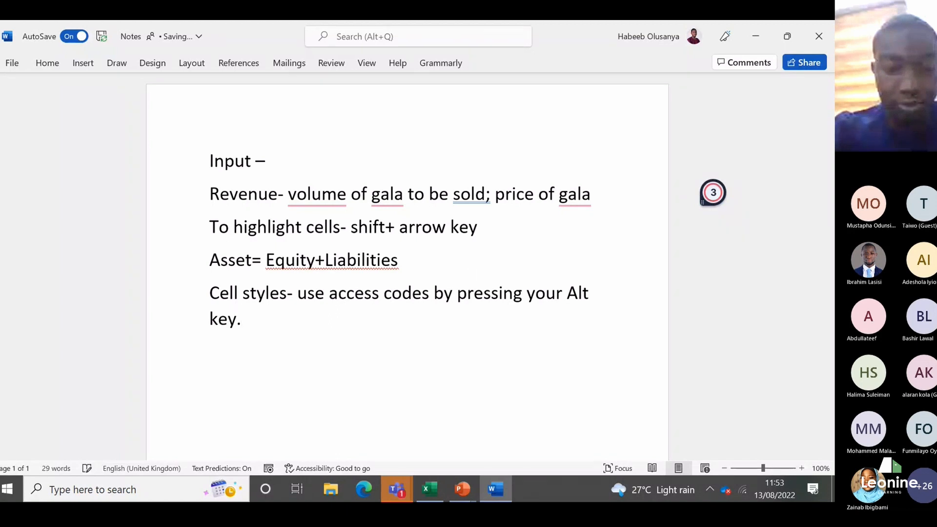
Step: Remove the full stop from the cell styles note and continue it with "and following the letters that come up"
key(BackSpace)
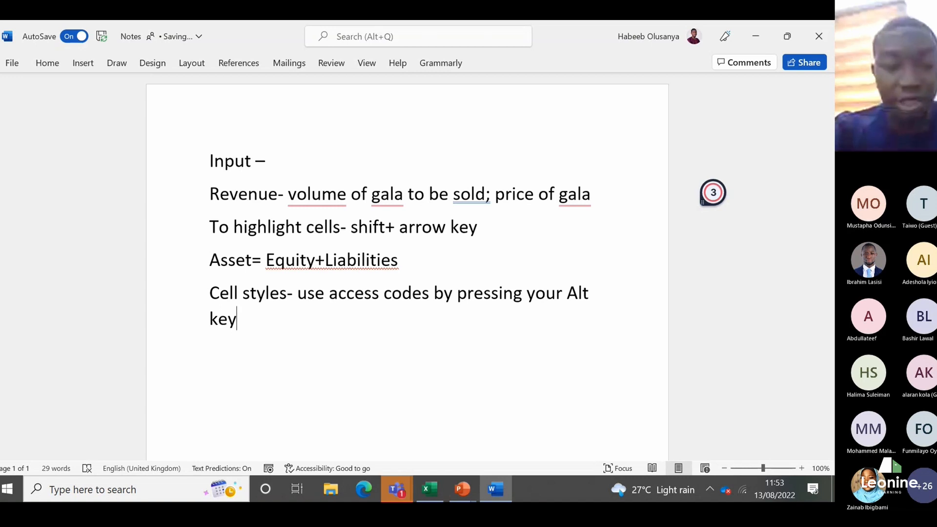
text(and following the)
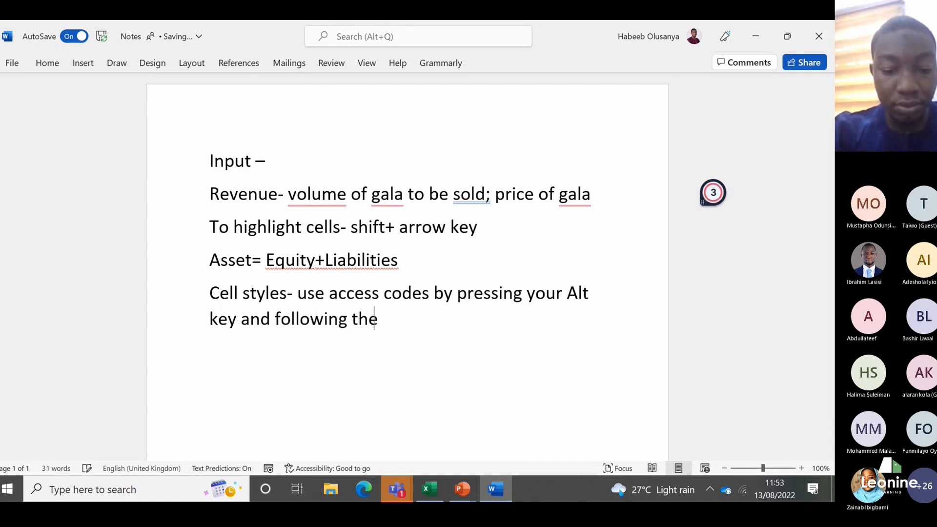
text( letters)
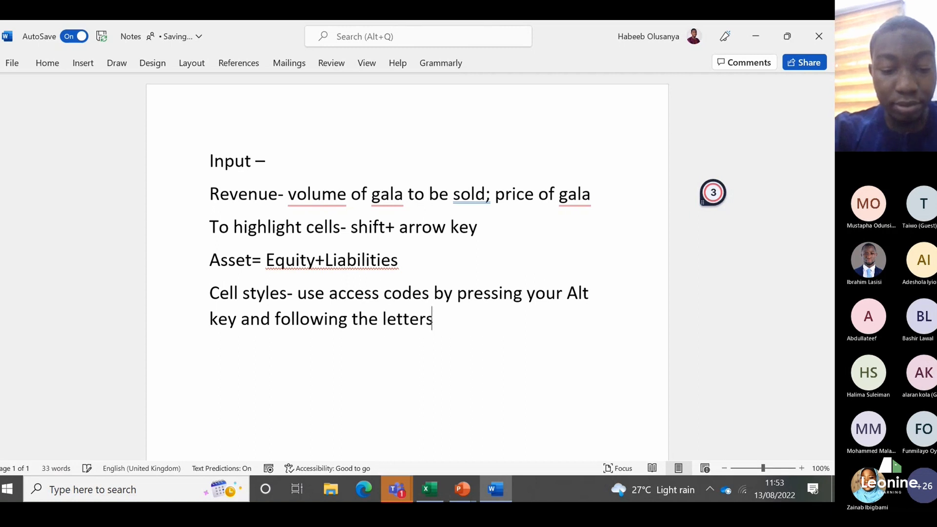
text( that co)
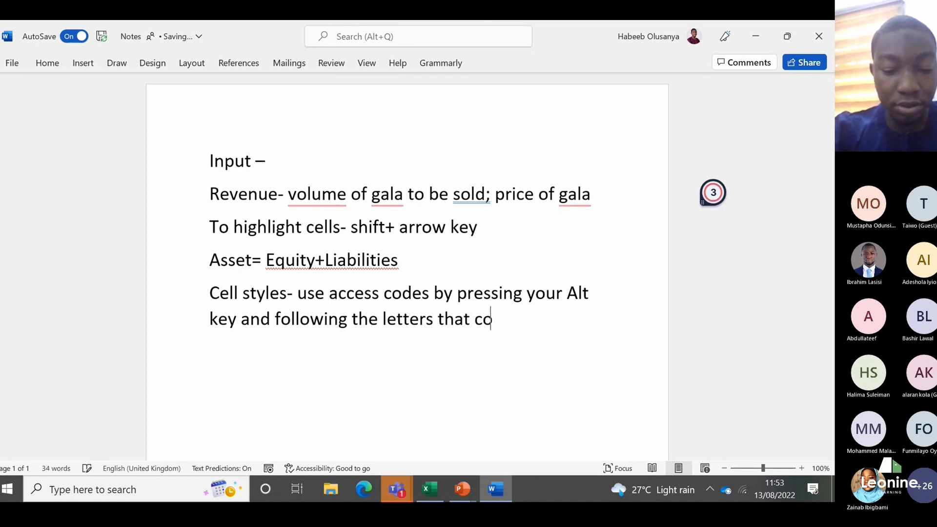
text(me up)
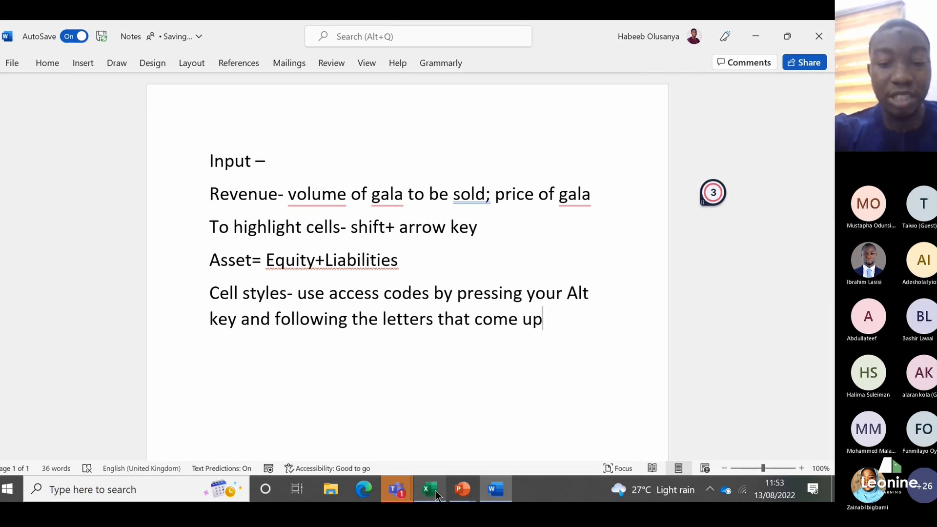
Step: Return to the Excel workbook and review the Yearly Sales growth row on the Input sheet across to the 2021 and 2022 columns
click(755, 45)
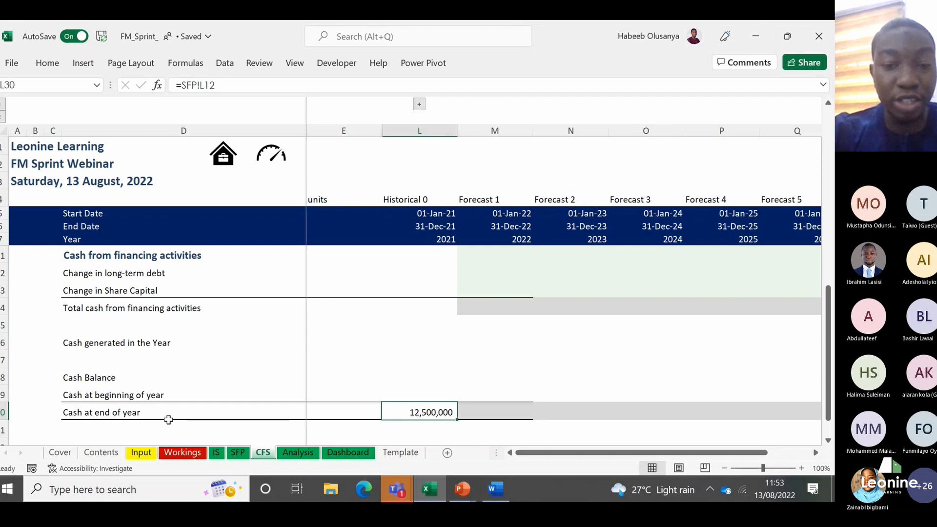
click(156, 455)
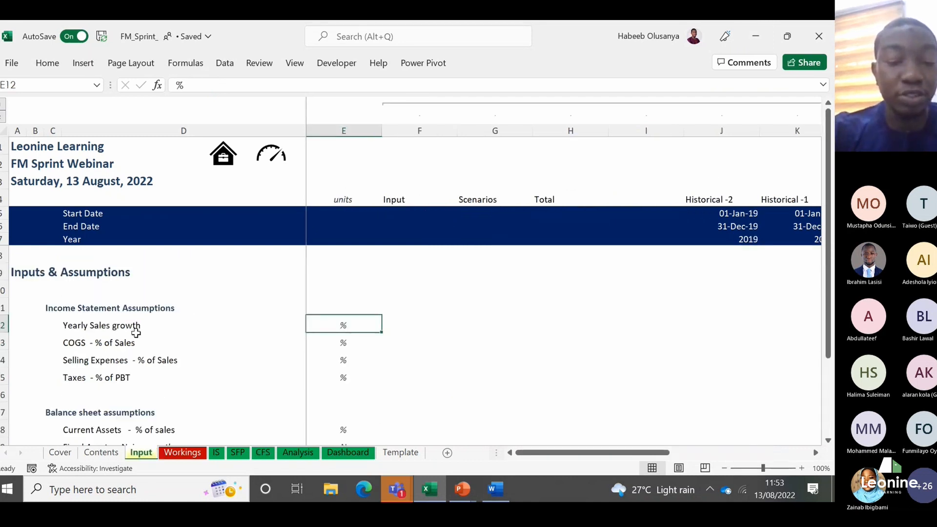
click(135, 338)
click(136, 331)
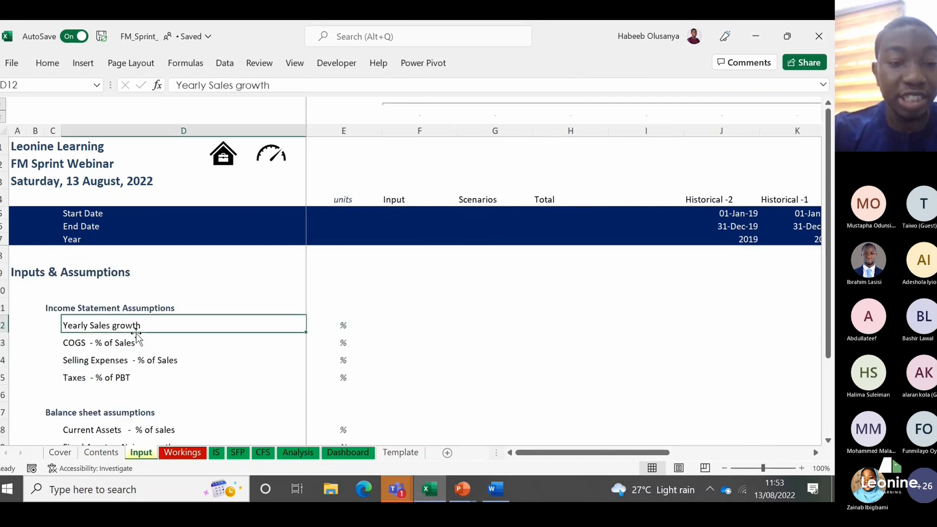
key(Right)
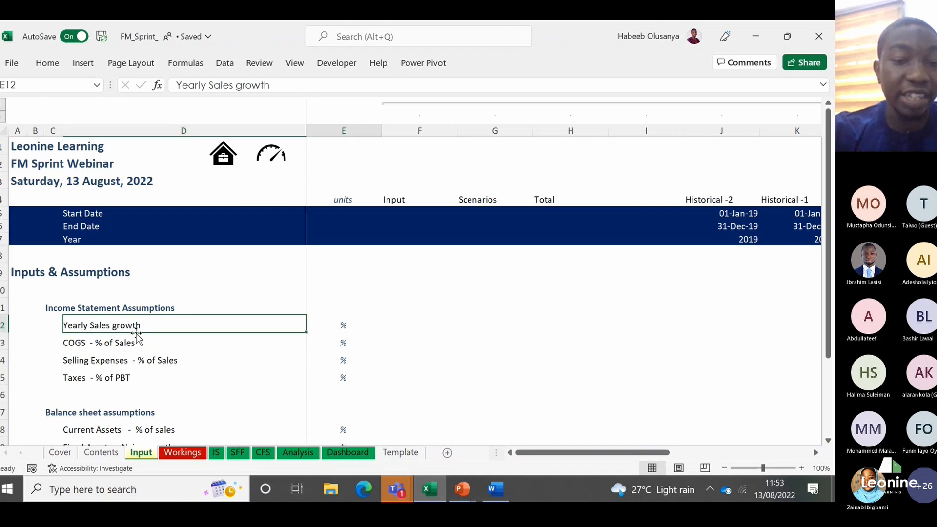
key(Right)
key(Right)
key(Right)
key(Right)
key(Right)
key(Right)
key(Right)
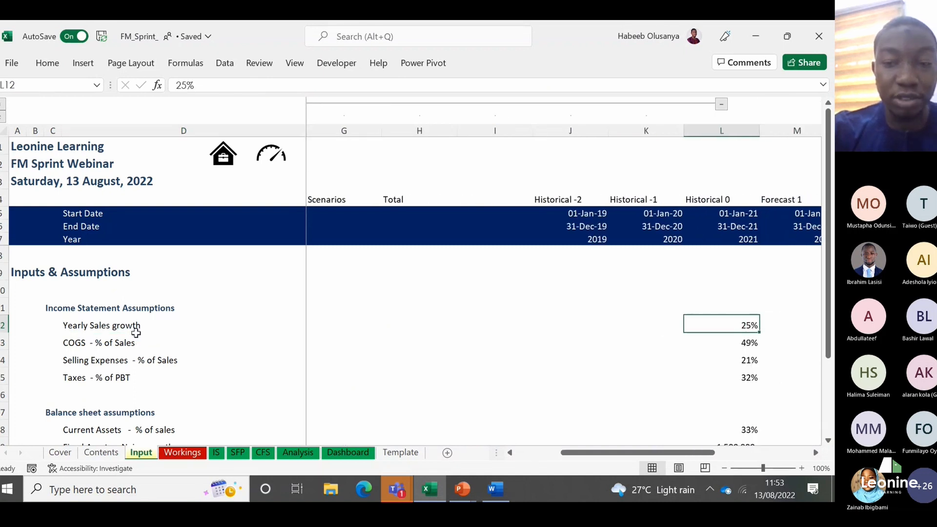
key(Right)
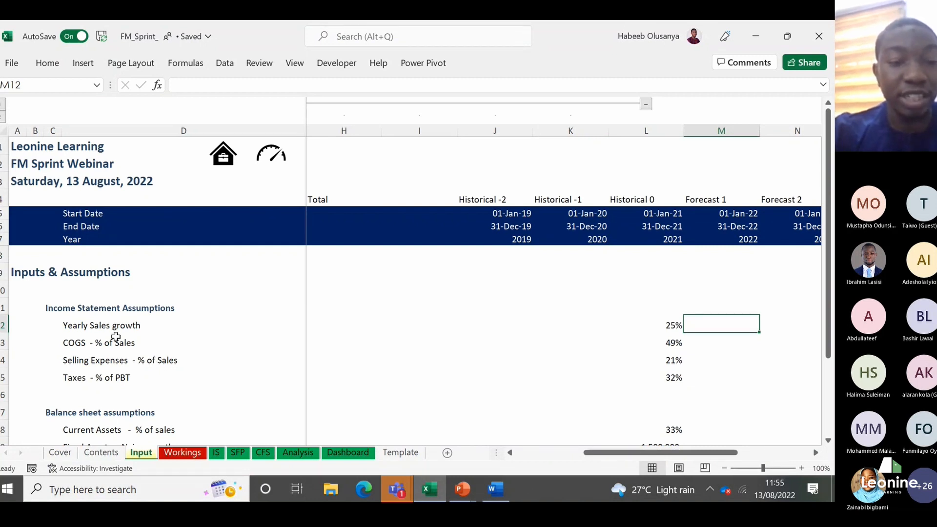
Step: Go back to the Yearly Sales growth label and unit, and trace the row again through 2021 to the Forecast 1 cell M12
key(ctrl+Left)
key(ctrl+Left)
key(ctrl+Left)
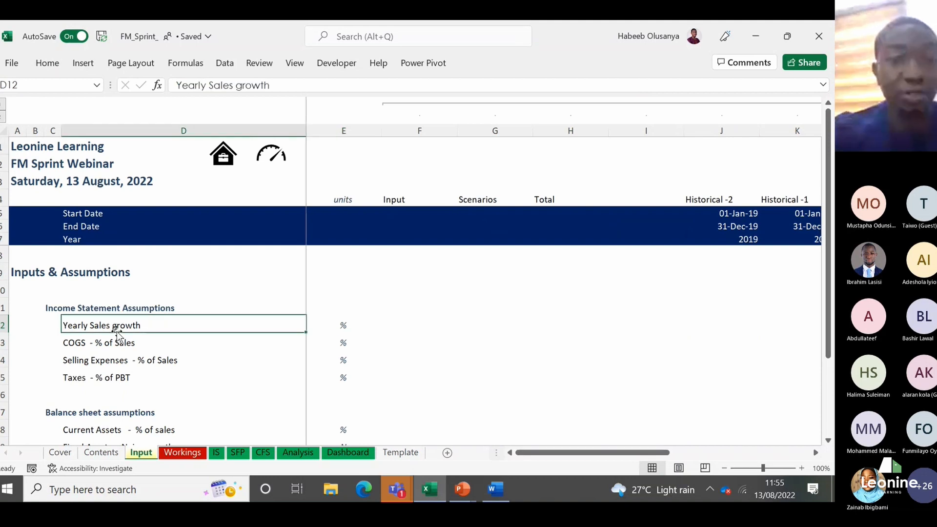
key(Right)
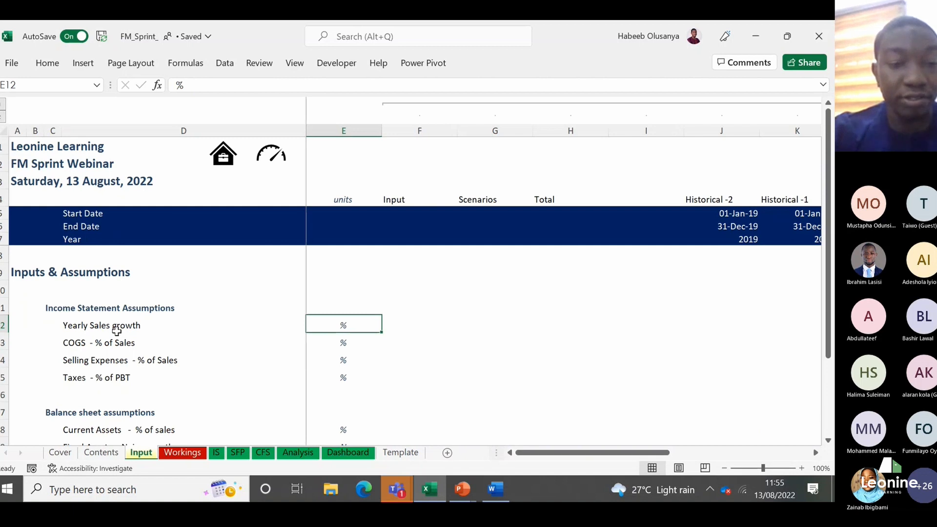
click(117, 331)
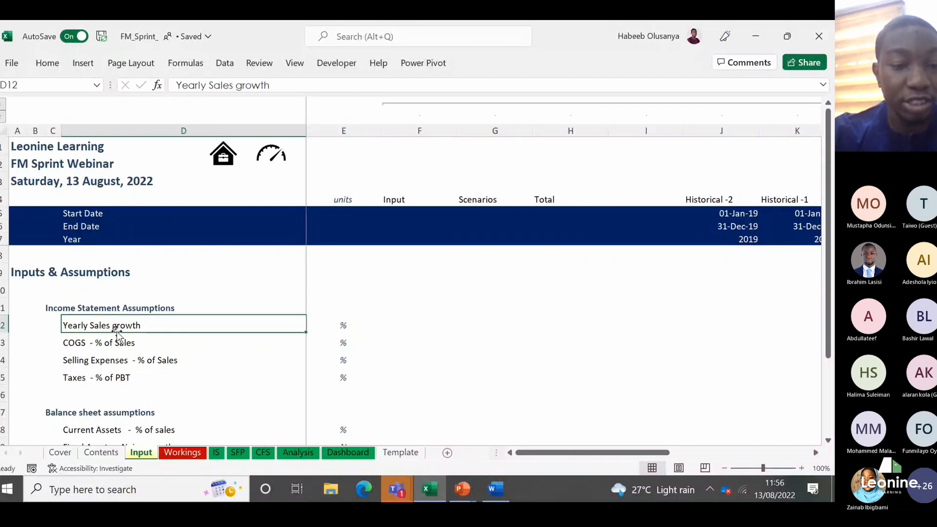
key(Right)
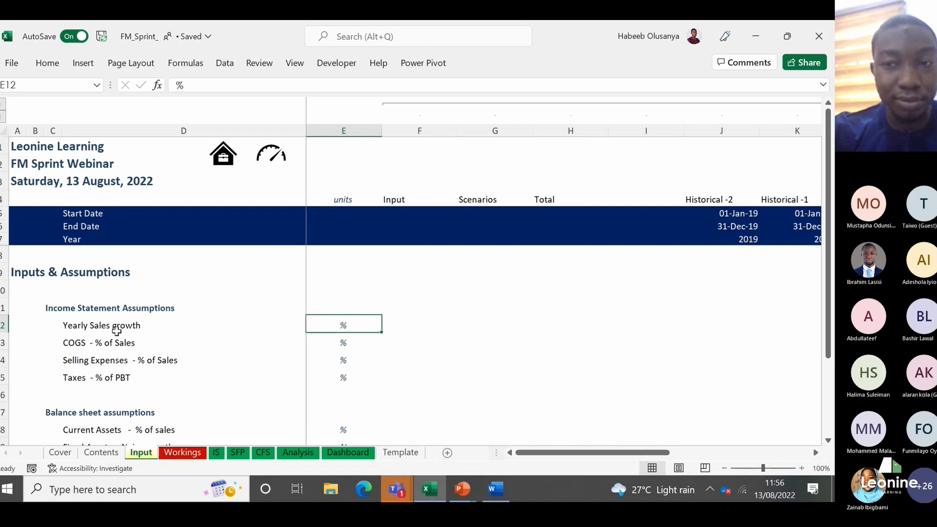
key(Right)
key(Right)
key(Right)
key(Right)
key(Right)
key(Right)
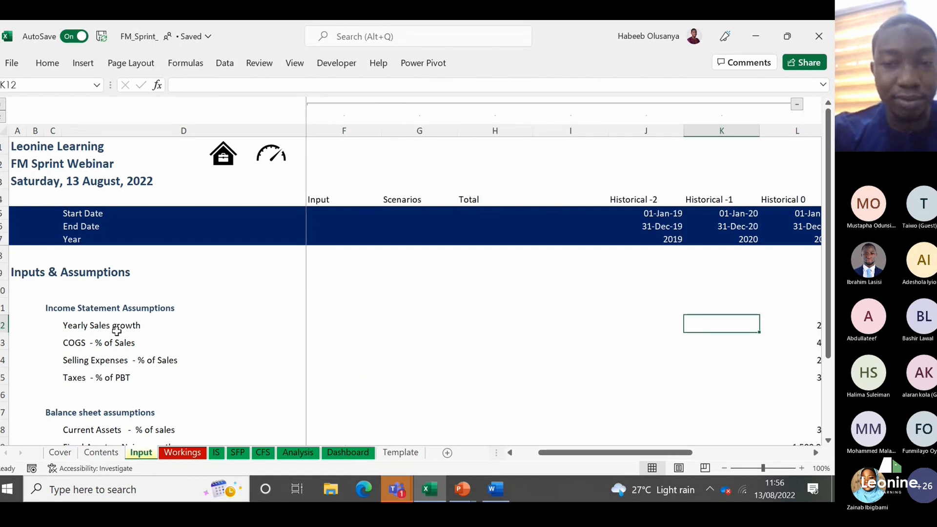
key(Right)
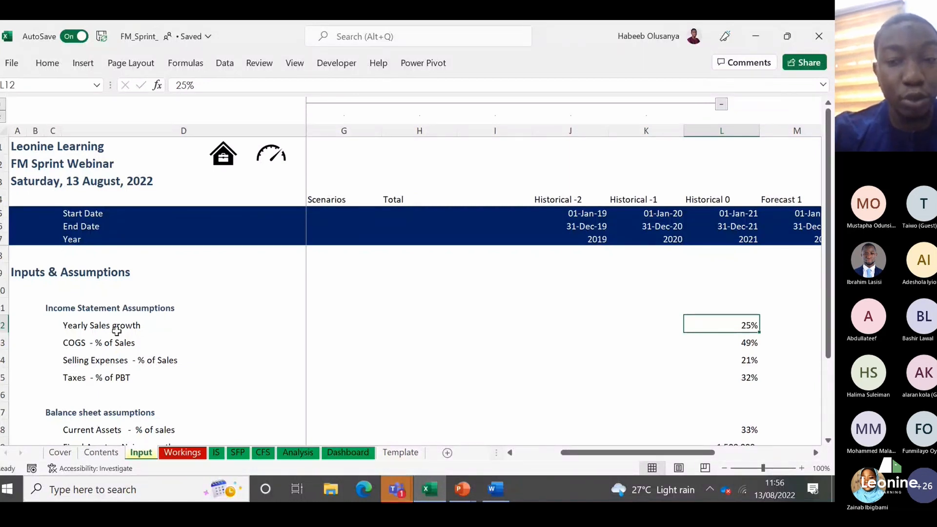
key(Right)
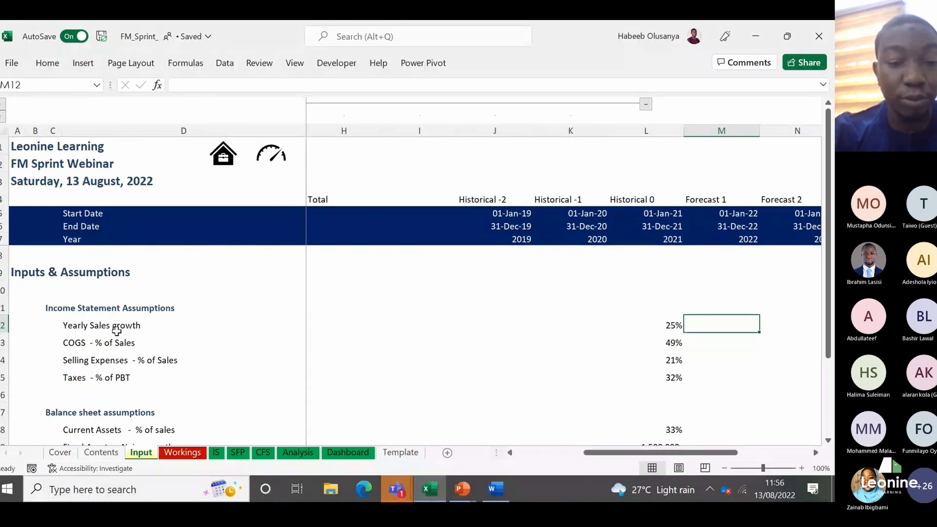
Step: Check the 2021 Gross profit formula in L13 of the income statement and return to the Input sheet
click(215, 453)
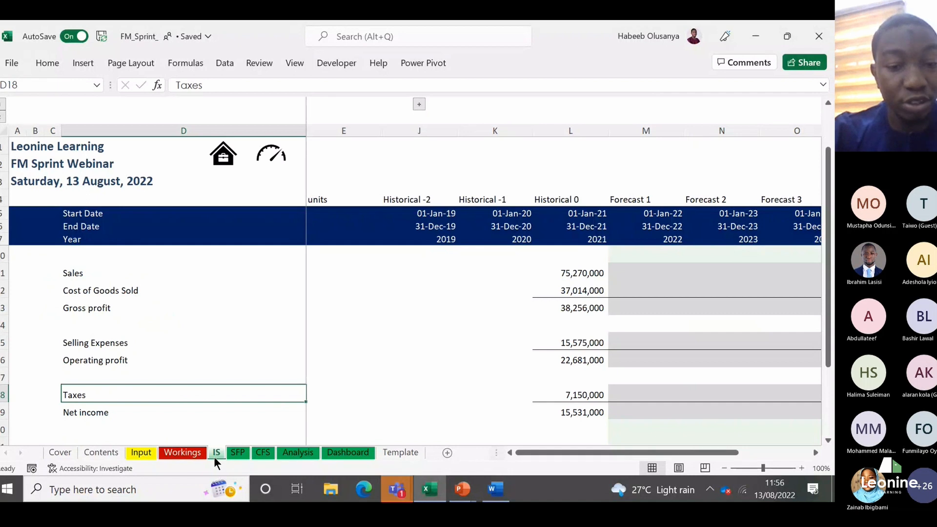
click(590, 312)
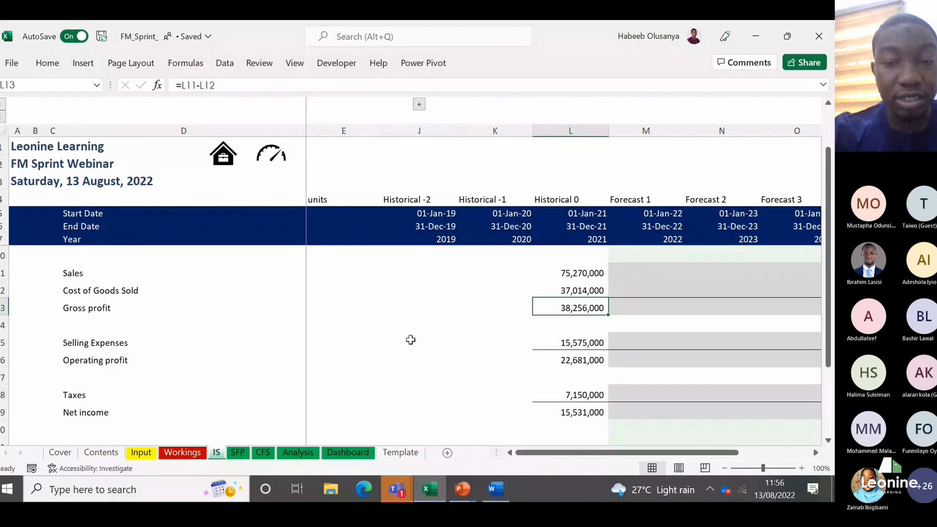
click(151, 452)
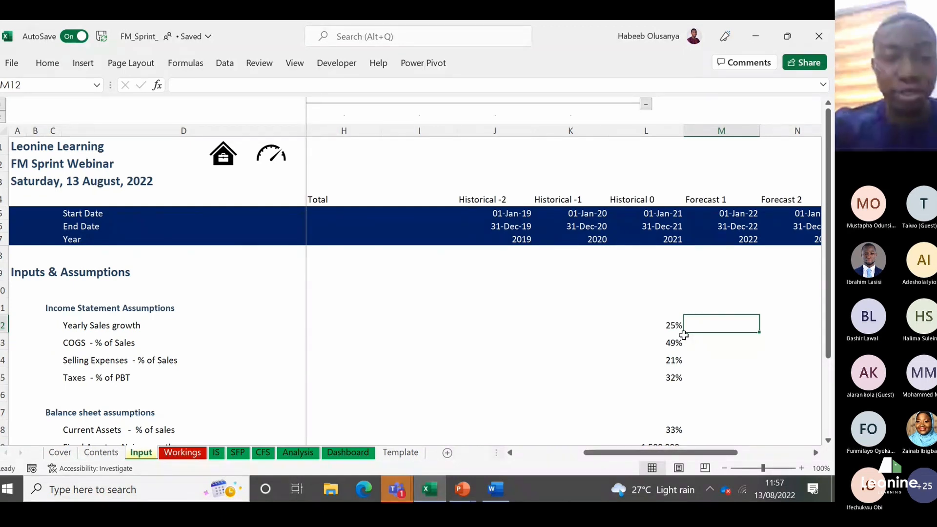
Step: Move back along the Yearly Sales growth row from the 2022 cell to its label in D12
key(Left)
key(Left)
key(Left)
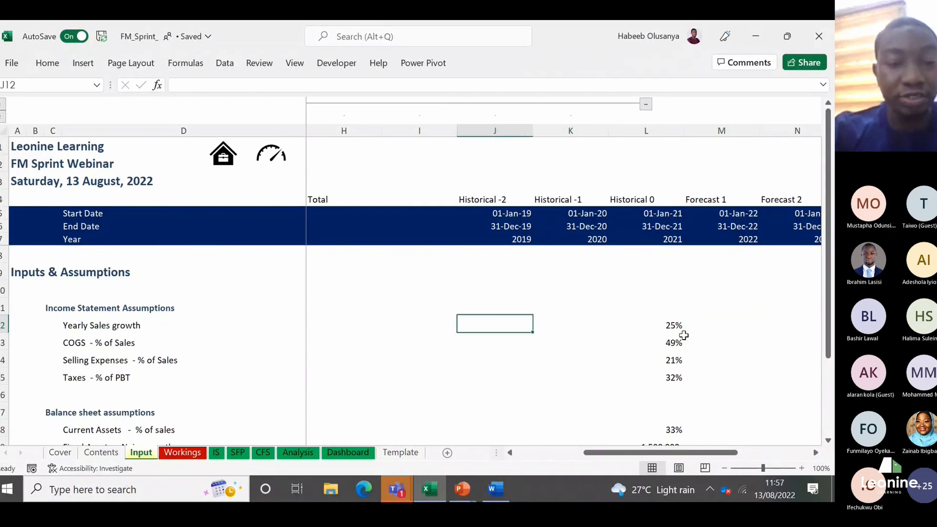
key(Left)
key(Left)
key(Left)
key(Left)
key(Left)
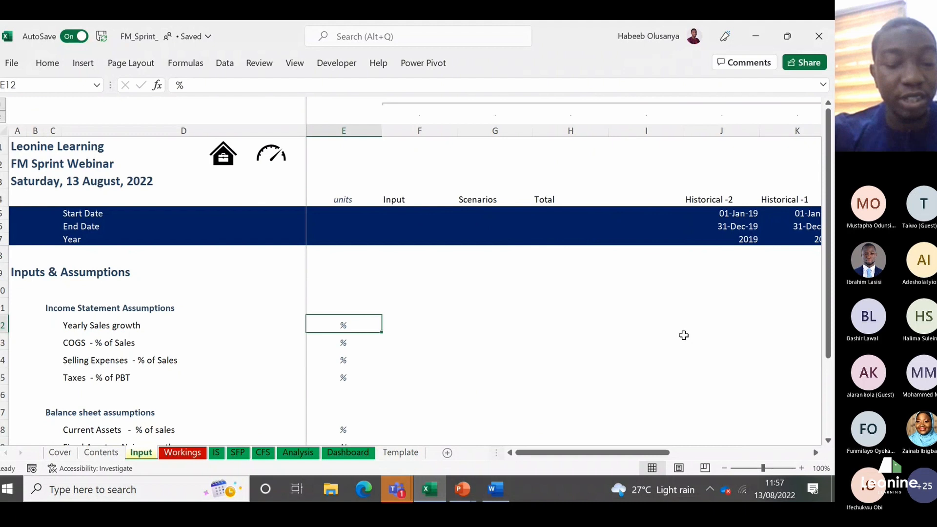
key(Left)
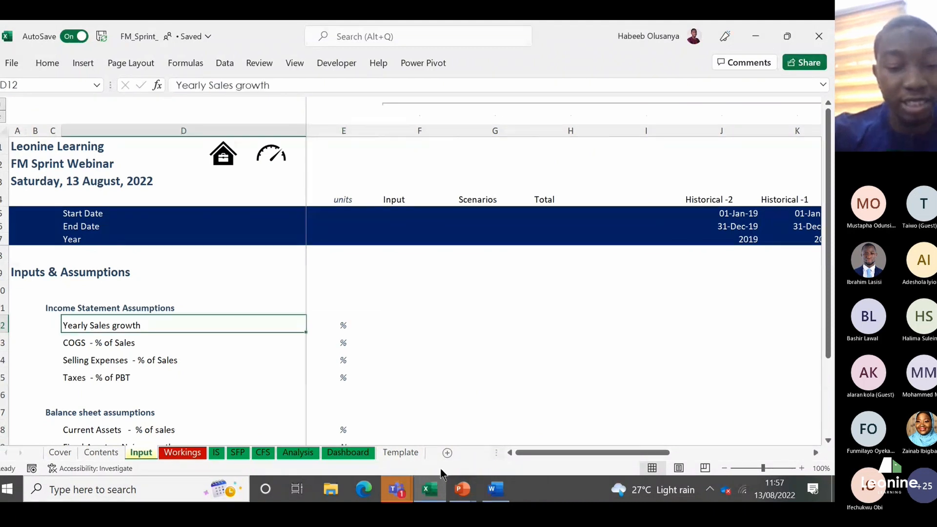
Step: Check the 2021 Sales figure in L11 of the income statement and go back to the Input sheet
click(216, 453)
click(560, 275)
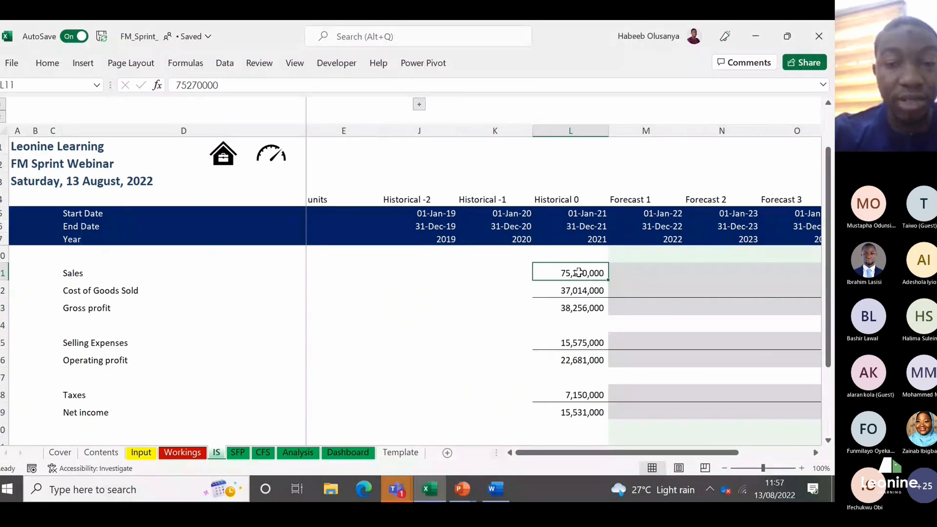
click(141, 452)
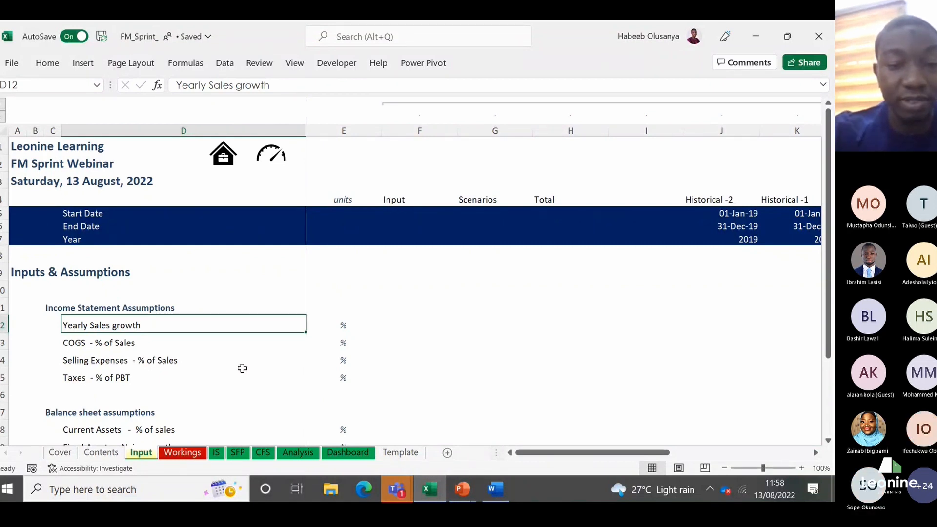
Step: Trace the Yearly Sales growth row from its label through the 2021 figure to the Forecast 1 cell M12
key(Right)
key(Right)
key(Right)
key(Right)
key(Right)
key(Right)
key(Right)
key(Right)
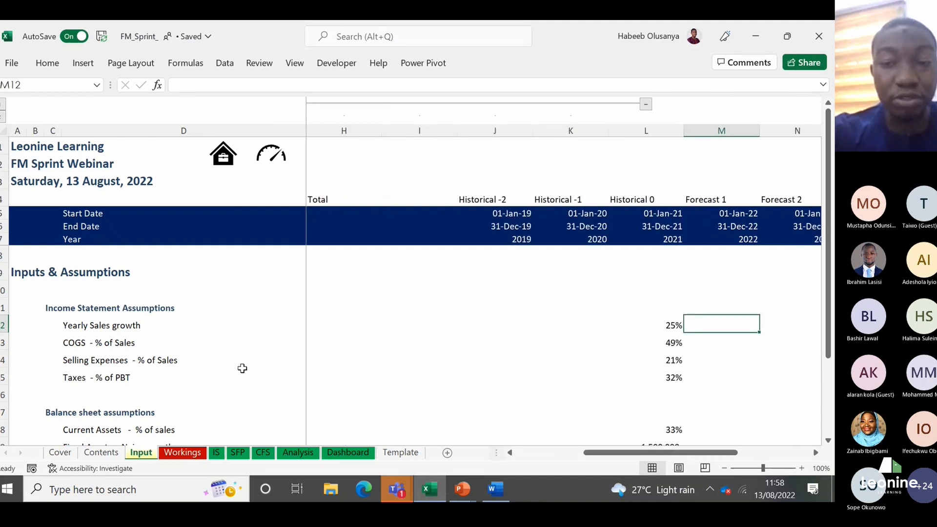
key(Left)
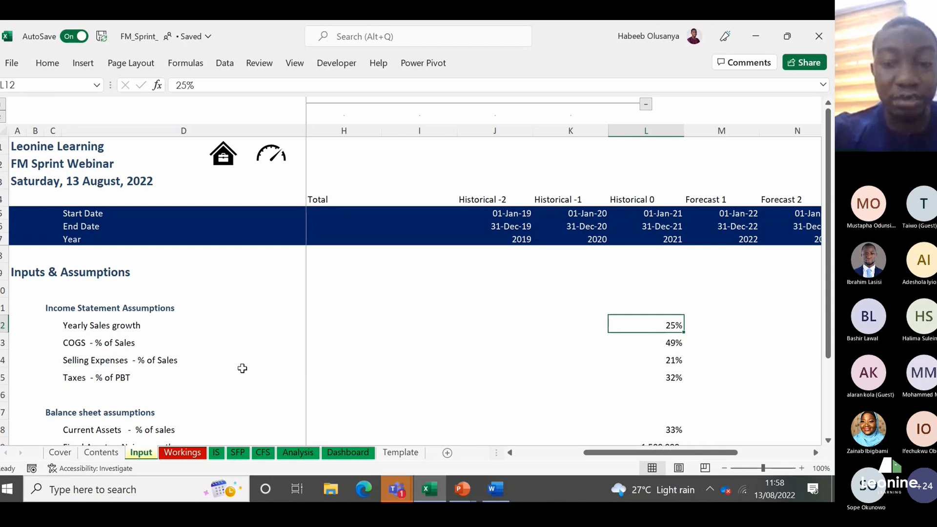
key(Right)
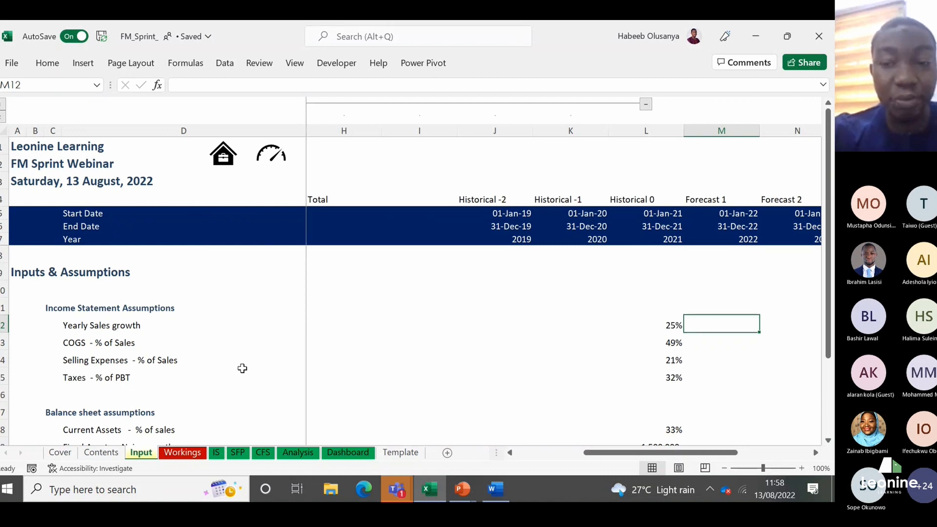
scroll(243, 368, right, 2)
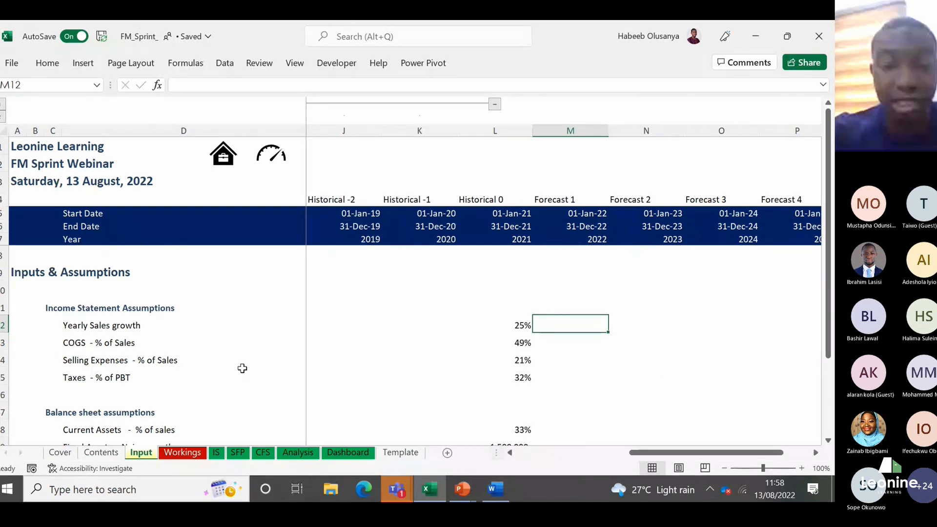
key(shift+Down)
key(shift+Down)
key(shift+Down)
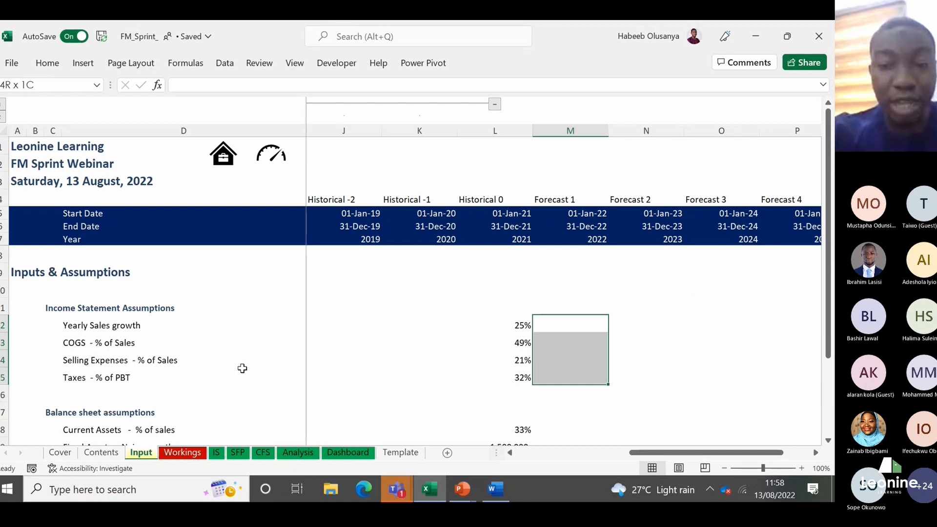
key(shift+Up)
key(shift+Up)
key(shift+Up)
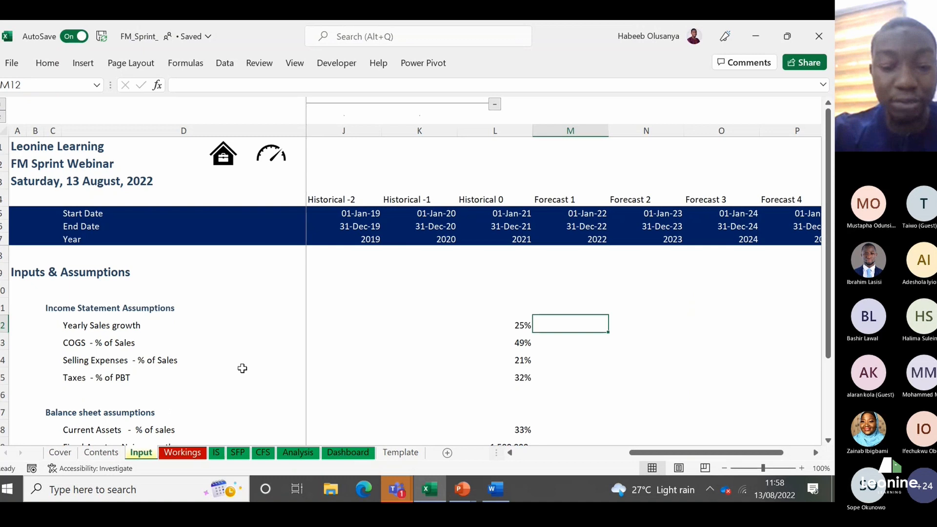
Step: Apply the Input cell style to the income statement assumption cells M12:Q15, covering Forecast 1 to Forecast 5
key(shift+Down)
key(shift+Down)
key(shift+Down)
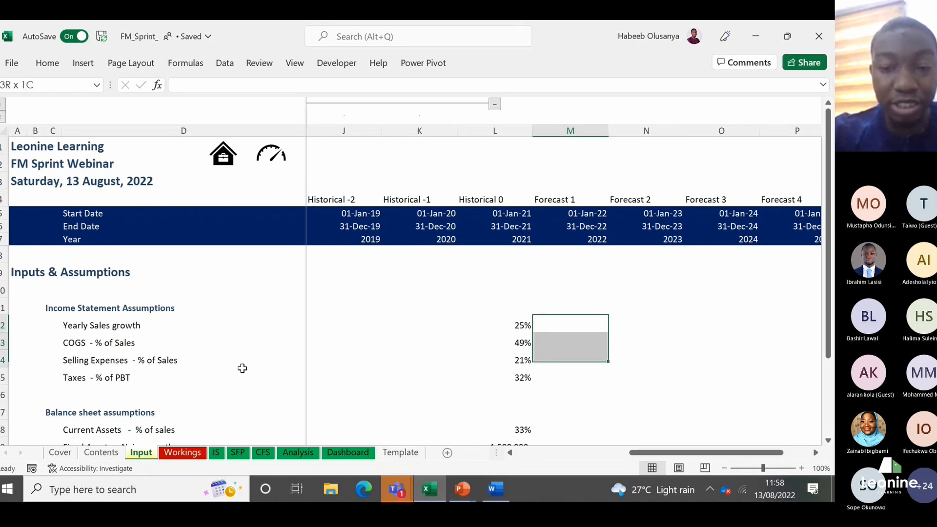
key(shift+Right)
key(shift+Right)
key(shift+Right)
key(shift+Right)
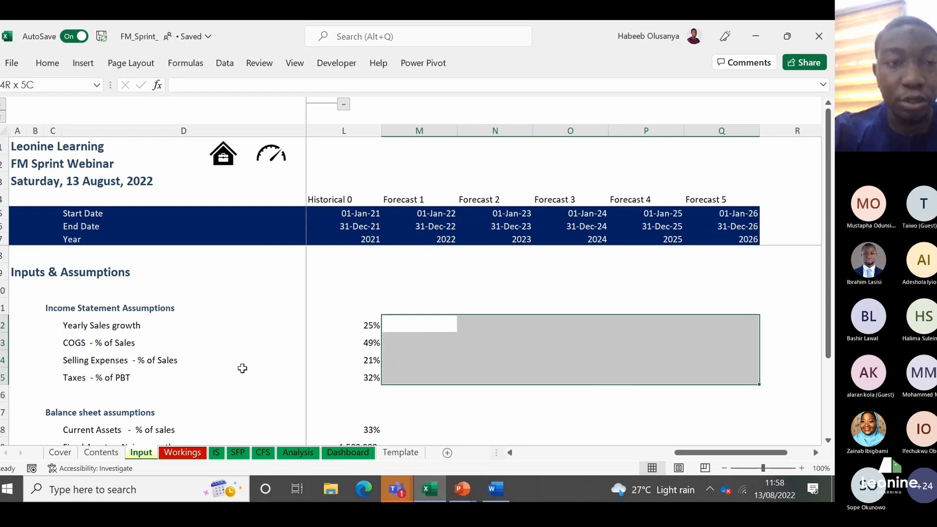
key(alt)
key(h)
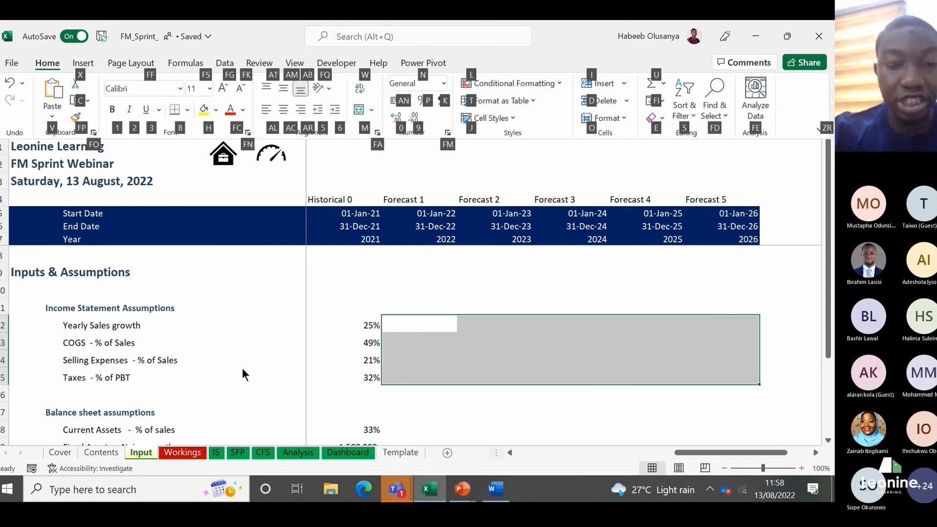
key(j)
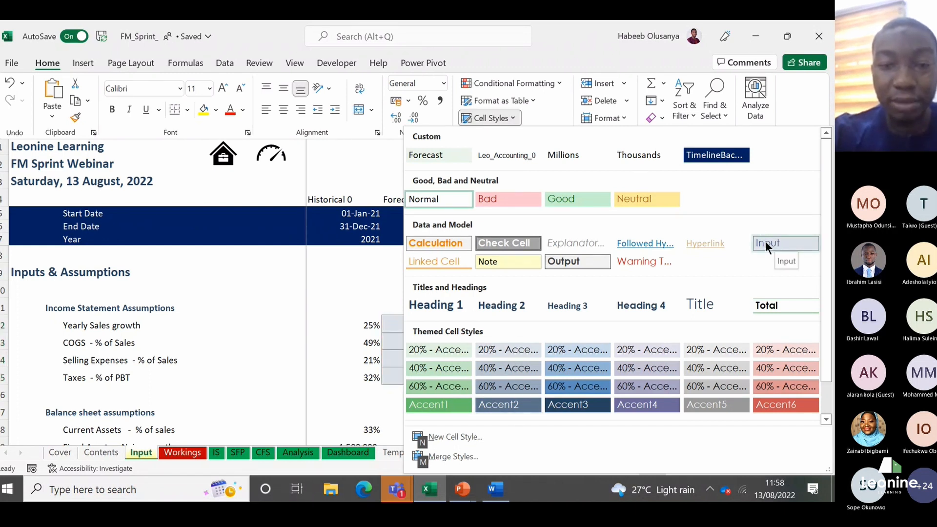
click(779, 240)
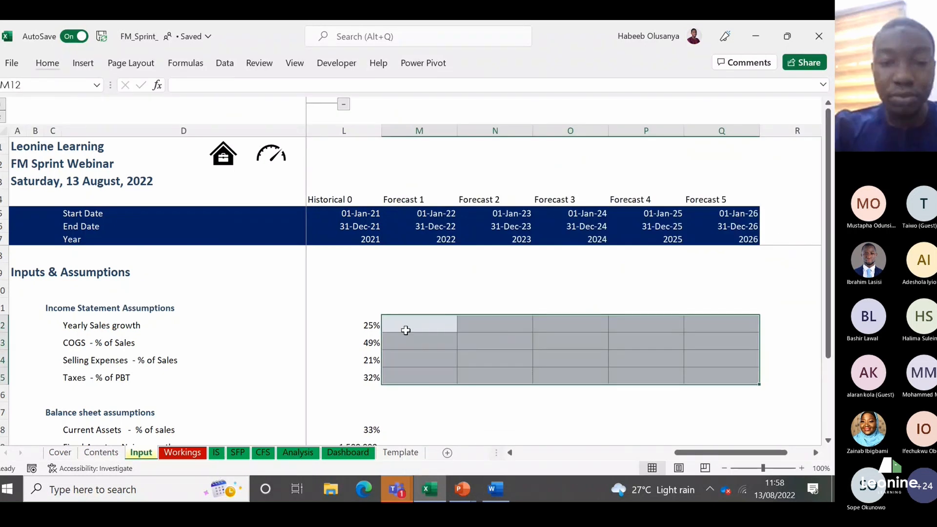
Step: Apply the Percent cell style to the income statement forecast cells M12:Q15
click(405, 330)
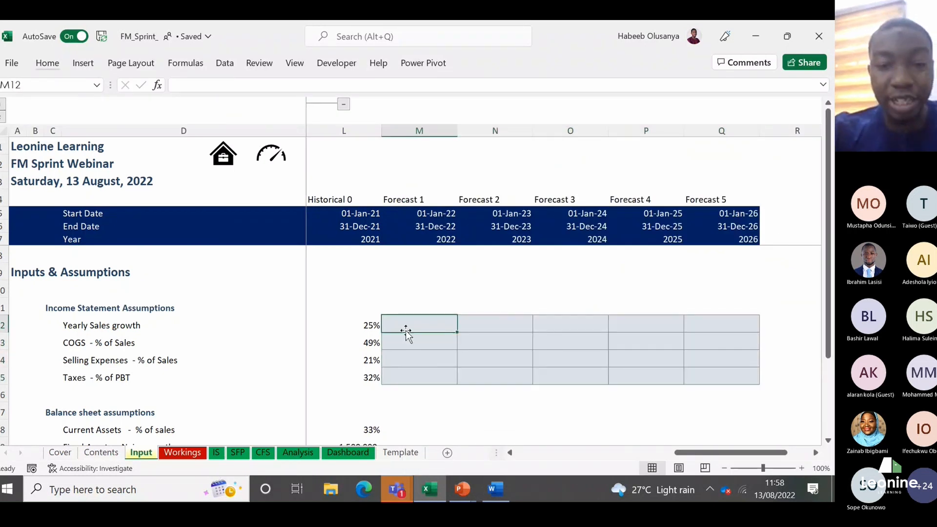
key(shift+Down)
key(shift+Down)
key(shift+Down)
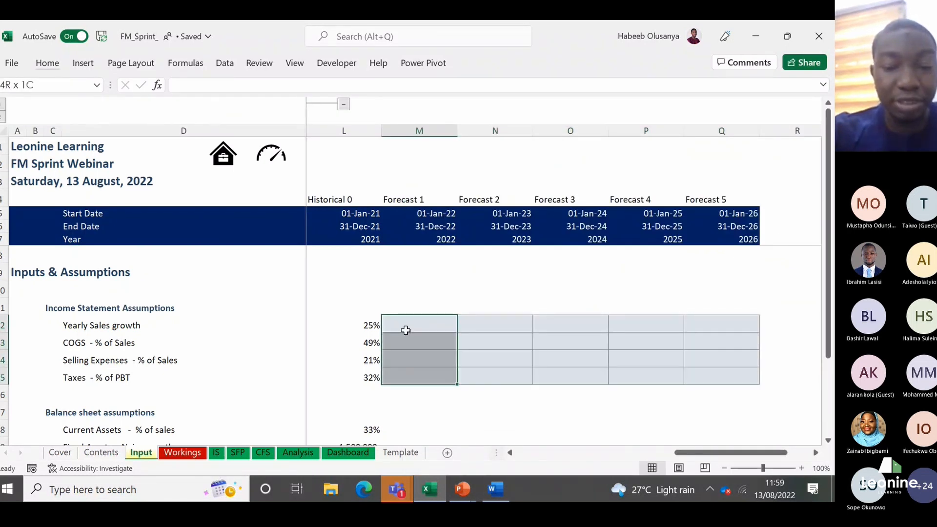
key(shift+Right)
key(shift+Right)
key(shift+Right)
key(shift+Right)
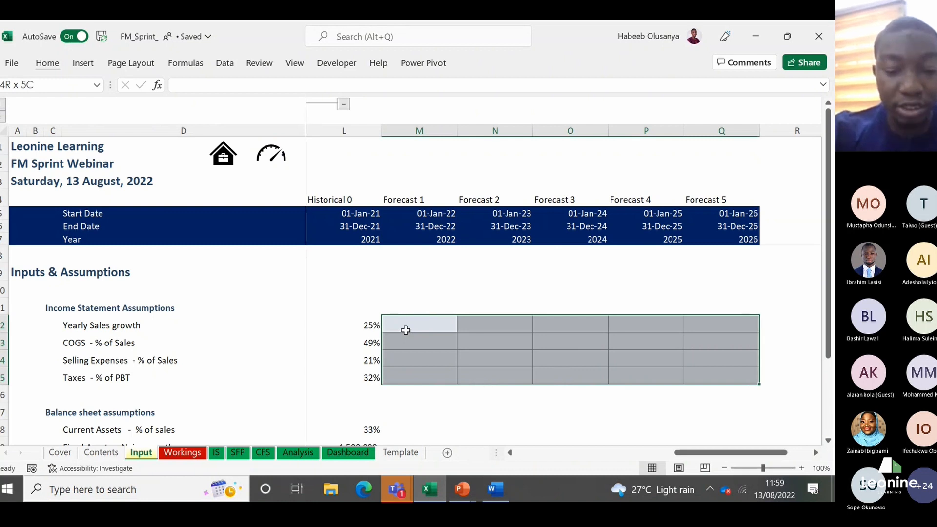
key(alt+h)
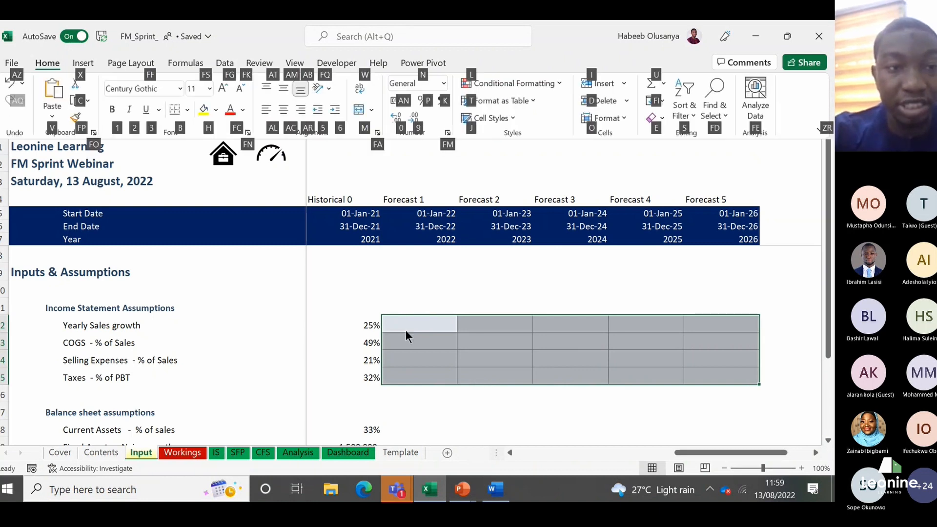
key(j)
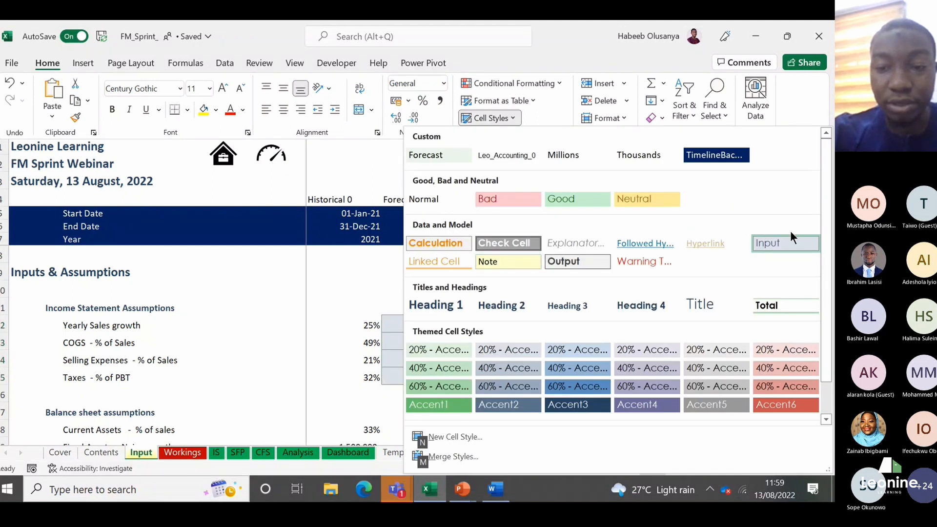
drag(831, 296, 831, 333)
click(711, 408)
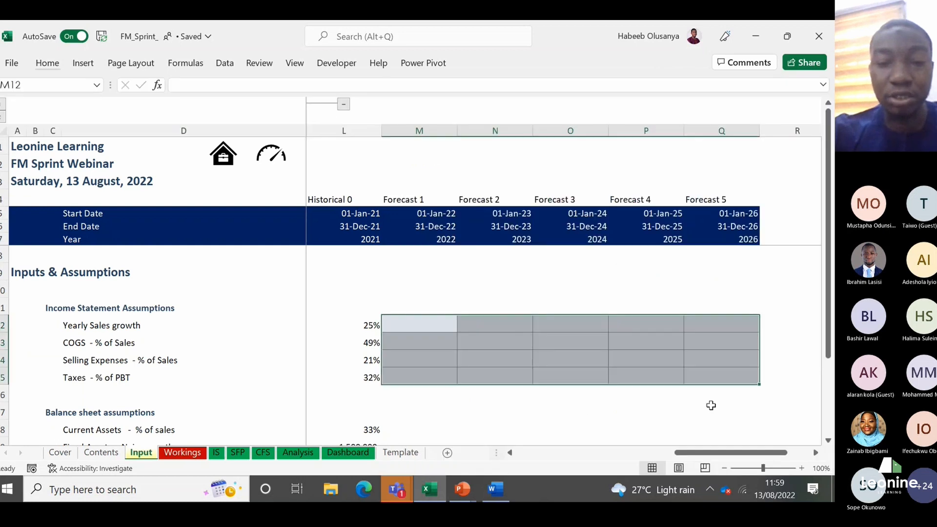
Step: Enter a Yearly Sales growth of 20% for both 2022 and 2023 in M12 and N12
click(441, 323)
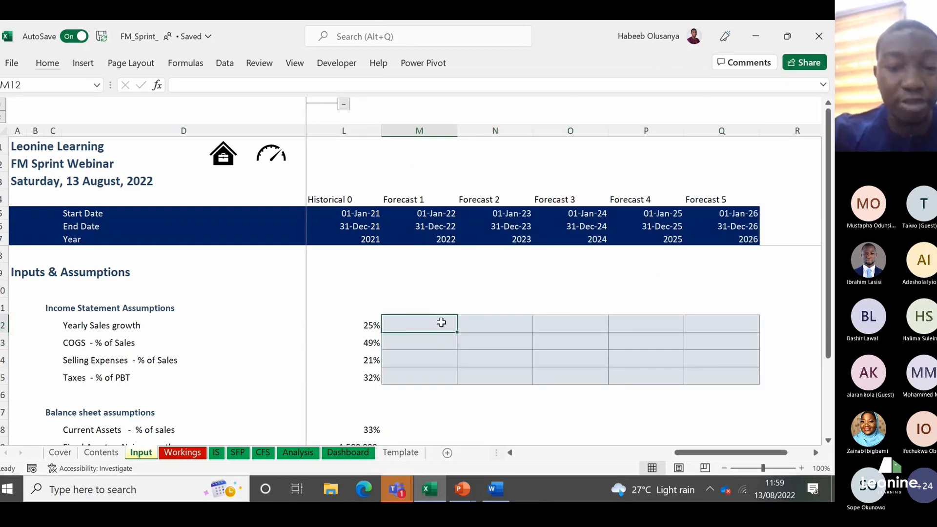
key(Left)
key(Right)
key(Left)
key(Right)
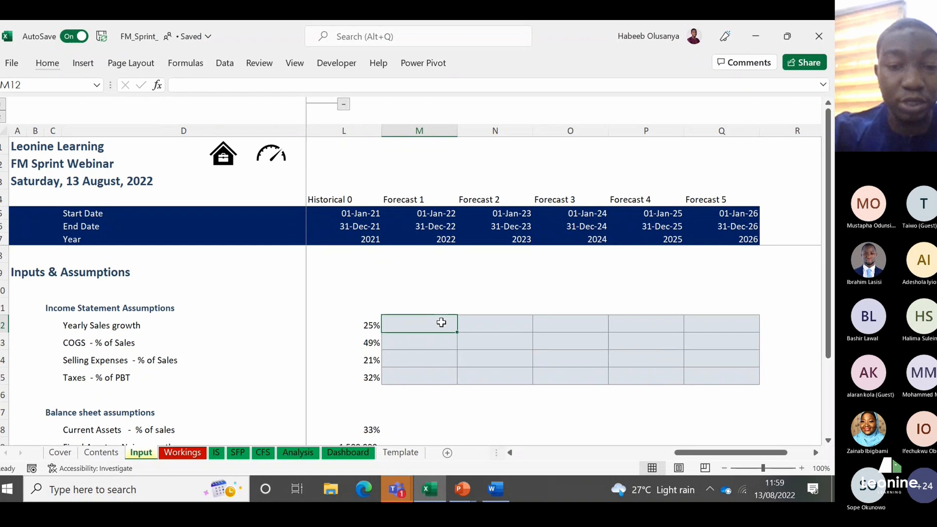
text(30)
key(Return)
key(Up)
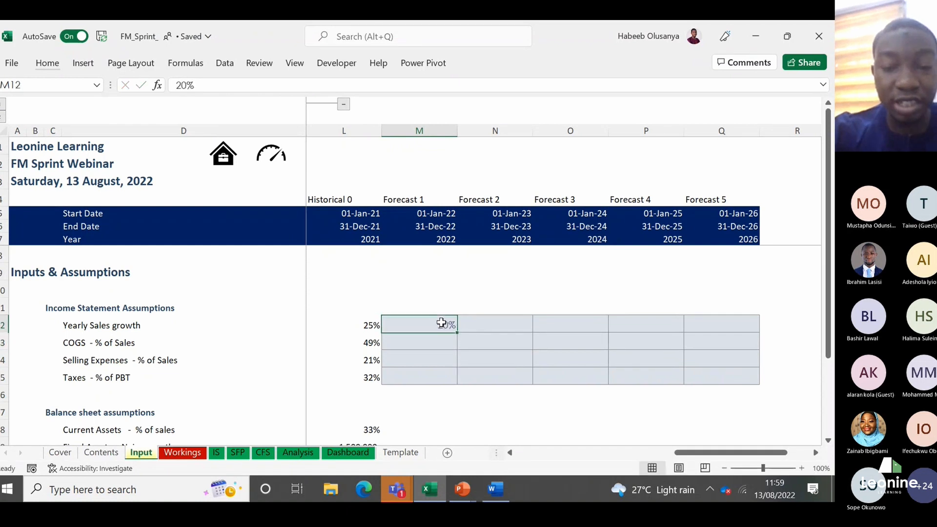
key(Right)
text(20)
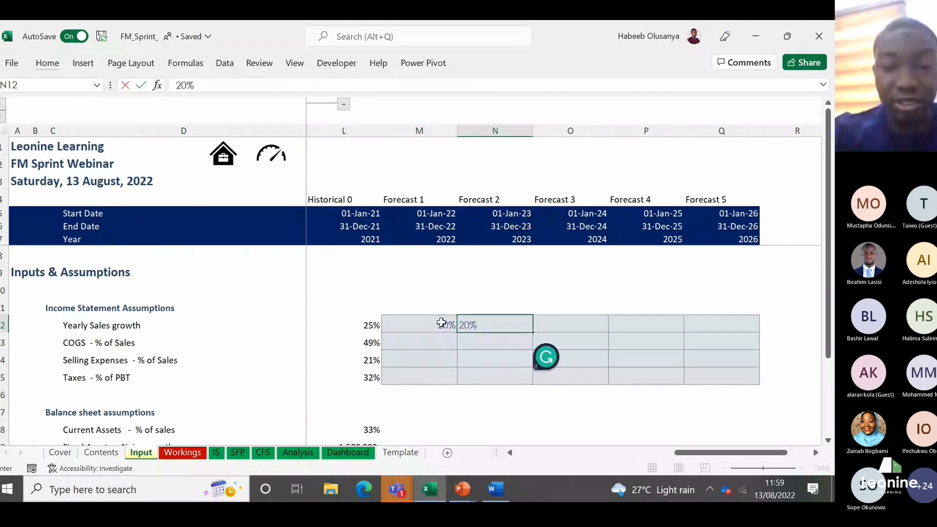
Step: Enter Yearly Sales growth of 25% for 2024, 25% for 2025 and 30% for 2026
key(Right)
text(25)
key(Right)
text(2)
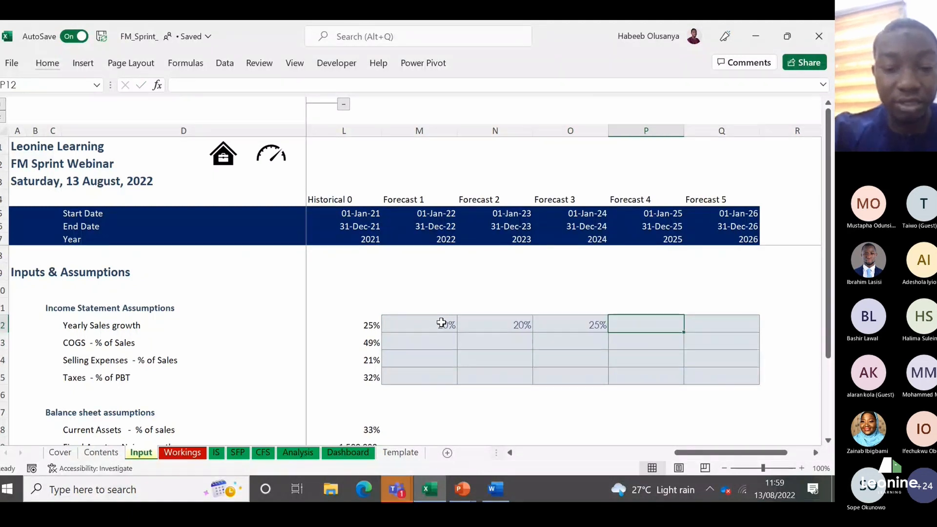
text(5)
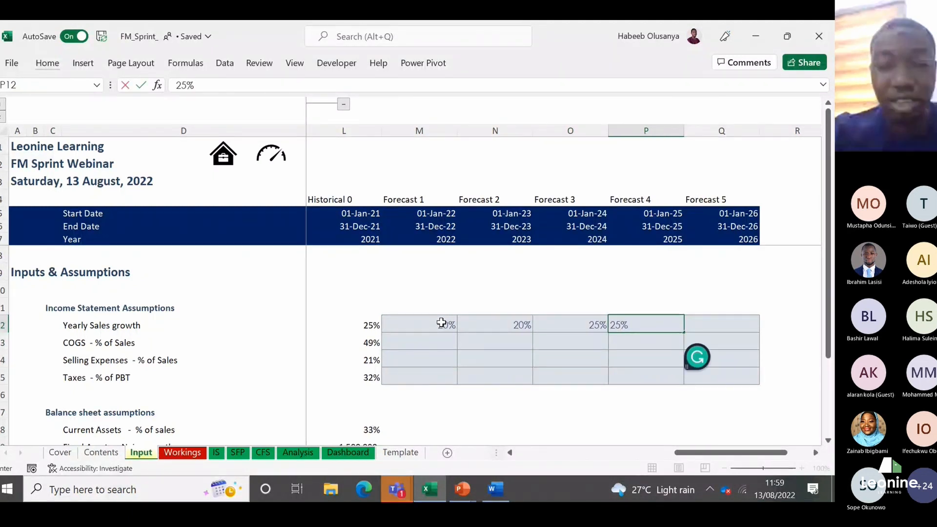
key(Right)
text(30)
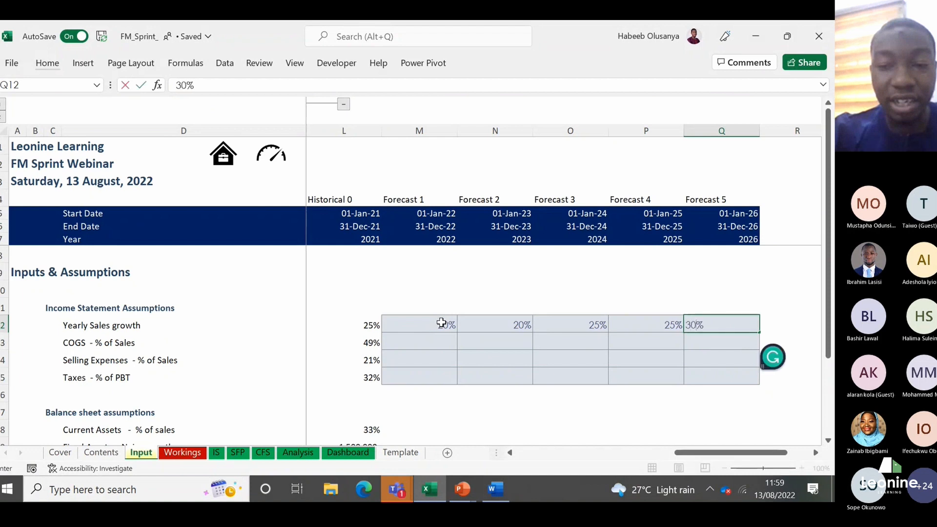
key(Return)
Step: Check the COGS - % of Sales label, and review the Yearly Sales growth row from 2021 to Forecast 2
key(Left)
key(Left)
key(Left)
key(Left)
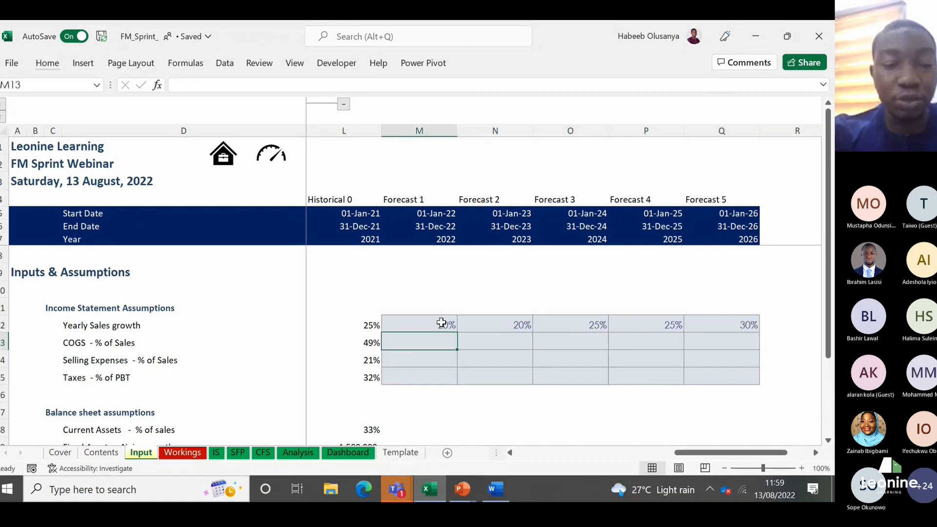
click(120, 343)
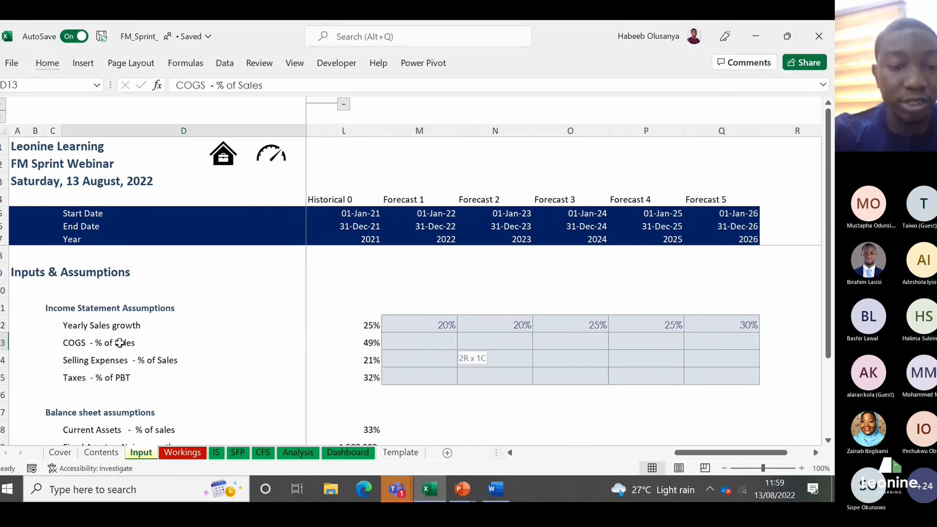
key(Right)
key(Right)
key(Up)
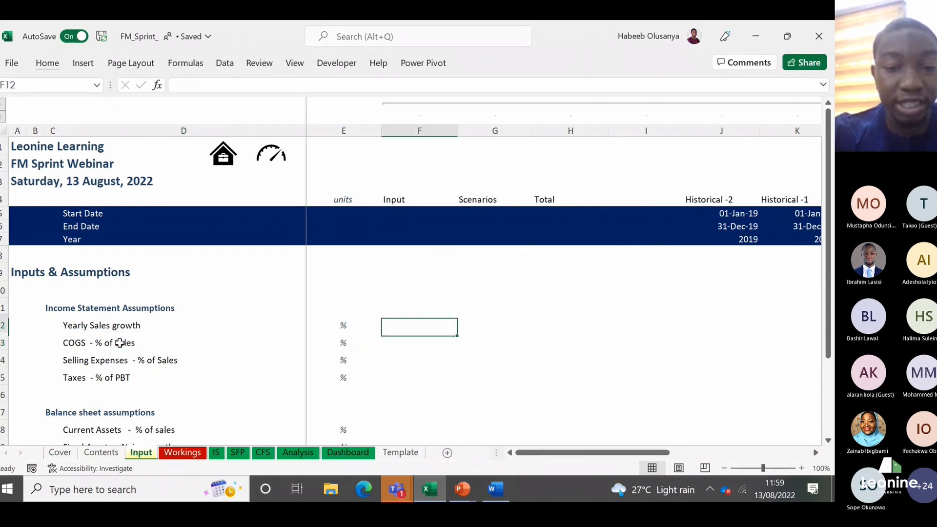
key(ctrl+Right)
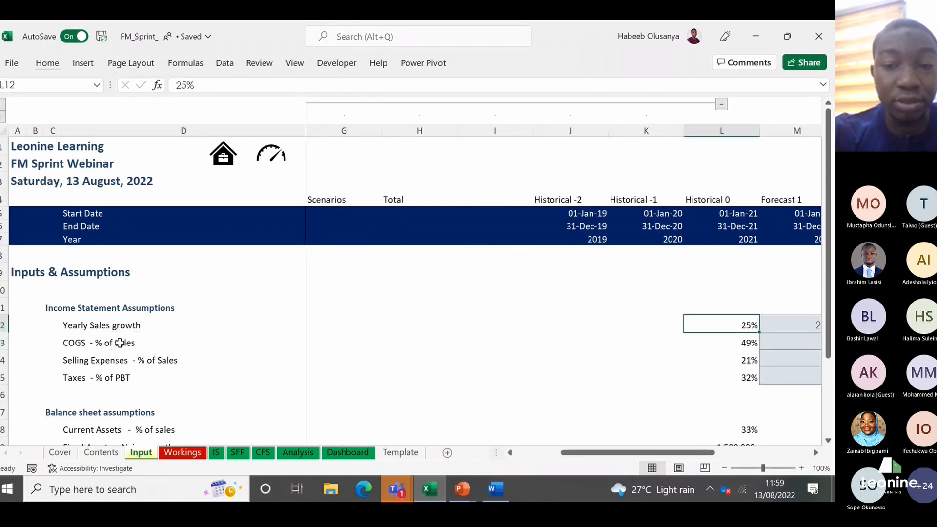
key(Right)
key(Right)
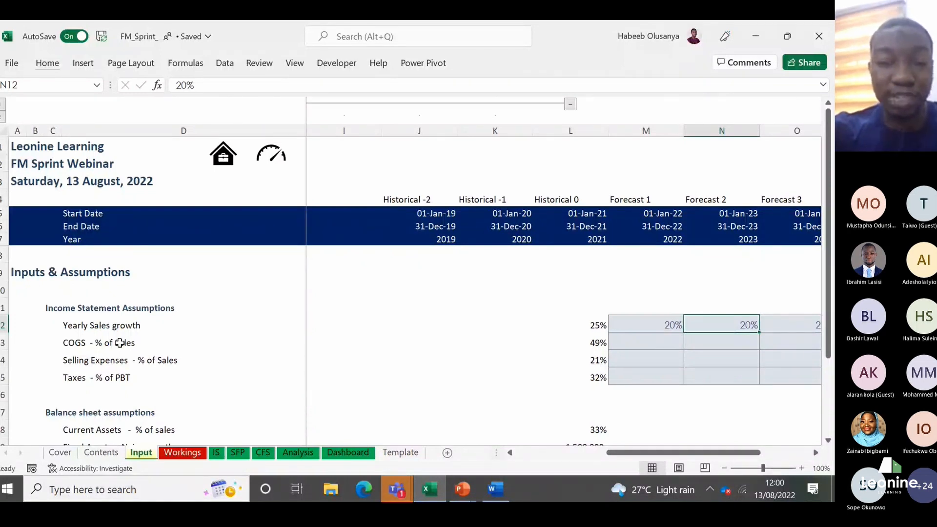
Step: Link the 2022 COGS - % of Sales cell M13 to the 2021 percentage in L13
key(Down)
key(Left)
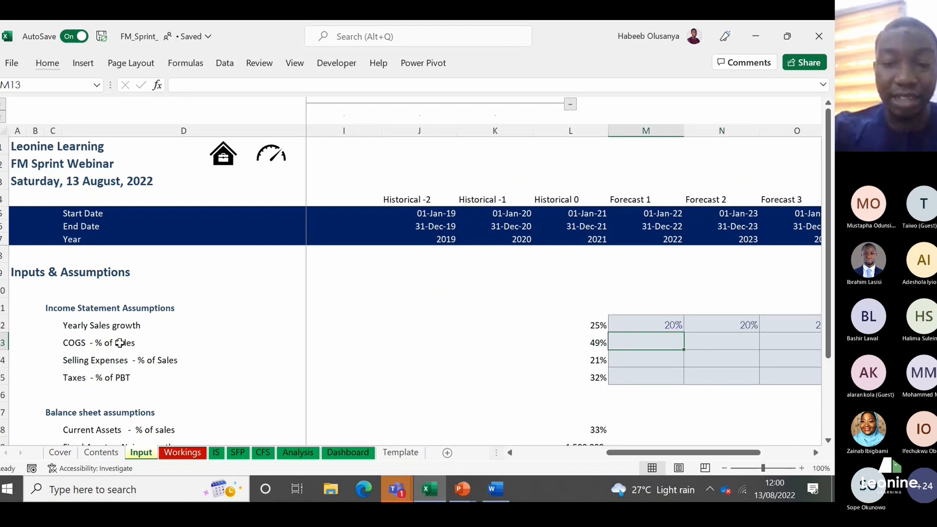
key(Left)
key(Right)
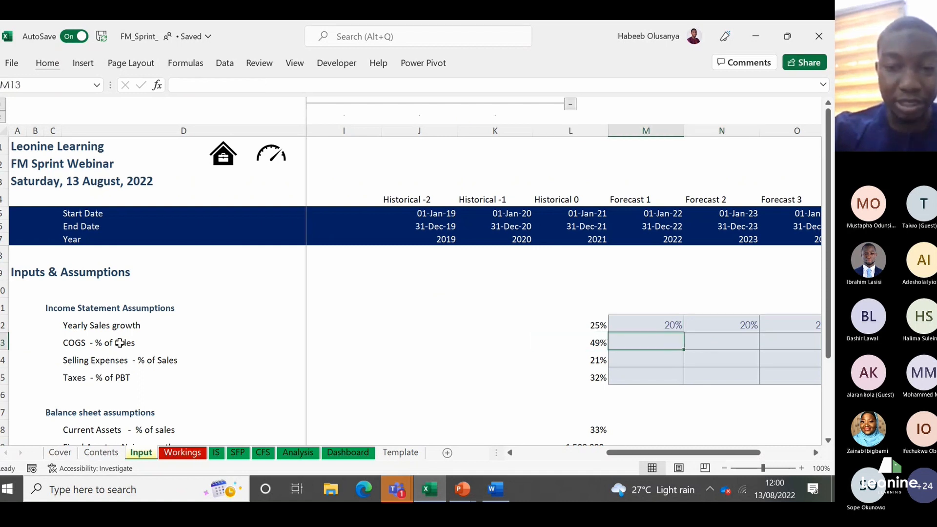
text(=)
key(Left)
key(Return)
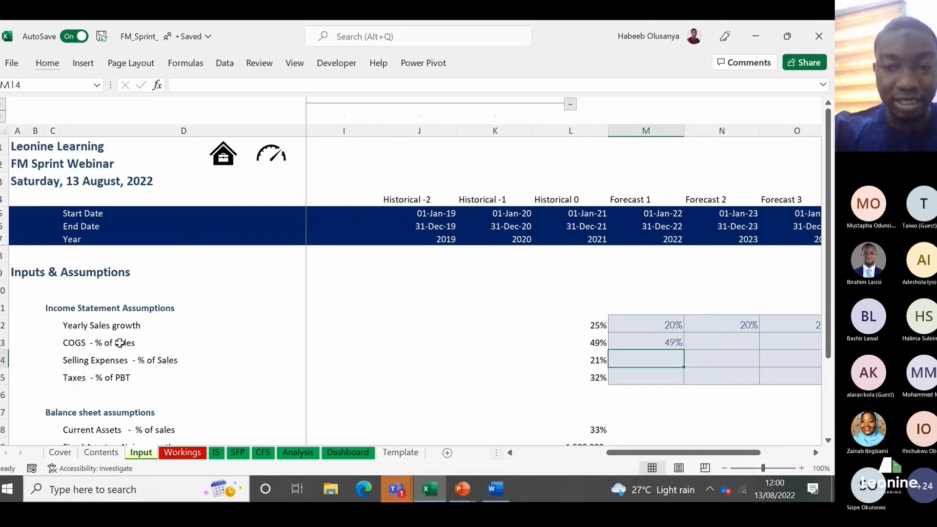
Step: Set COGS - % of Sales for 2023 in N13 to 49%
key(Up)
key(Right)
text(49)
key(Return)
key(Up)
Step: Enter COGS - % of Sales of 48% for both 2024 and 2025 in O13 and P13
key(Right)
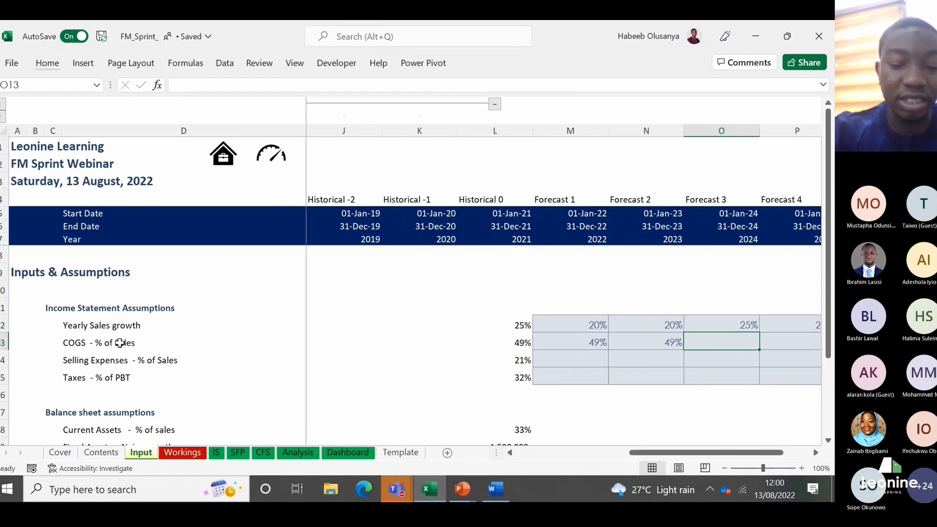
text(48)
key(Return)
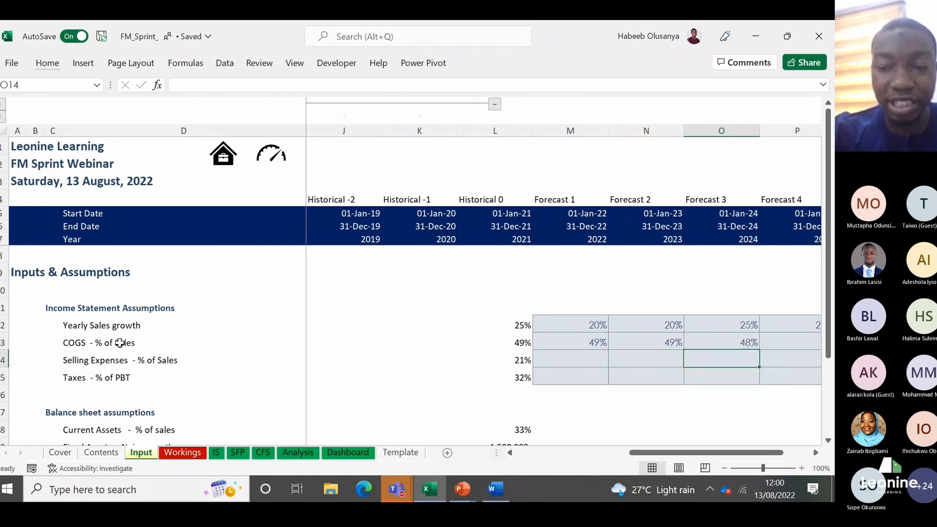
key(Up)
key(Right)
text(48)
key(Return)
key(Up)
key(Right)
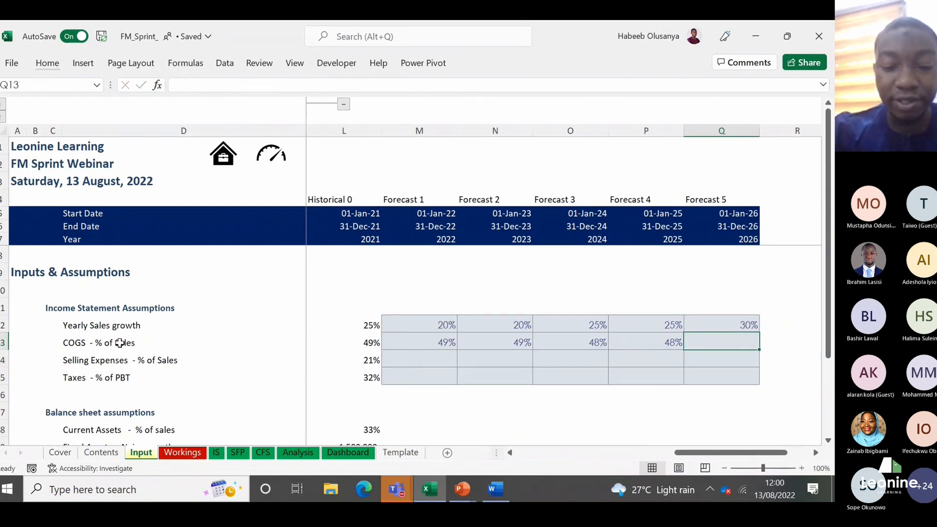
Step: Set COGS - % of Sales for 2026 in Q13 to 47%
text(47)
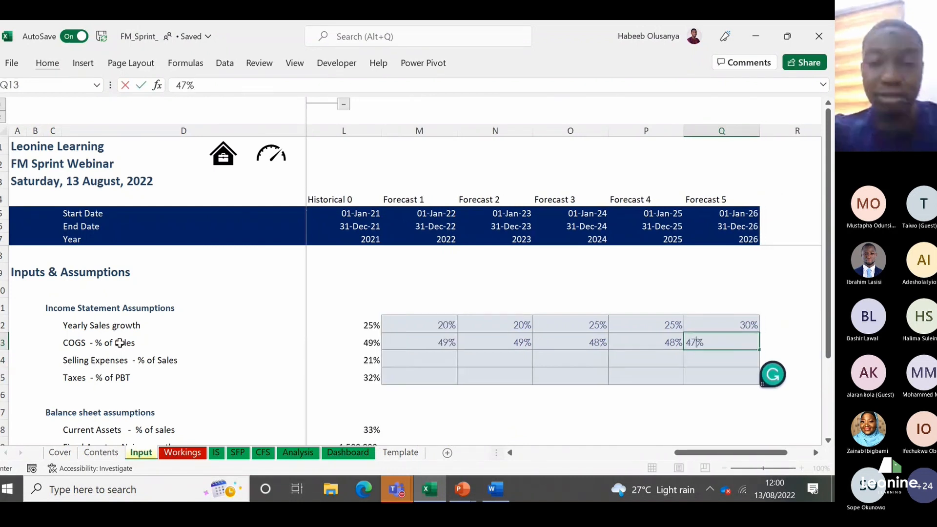
key(Return)
key(Up)
key(Left)
key(Left)
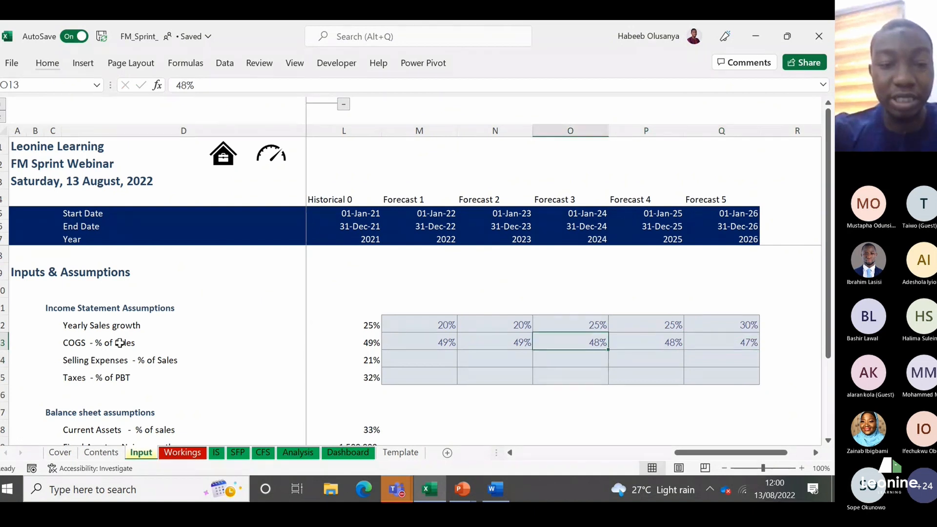
Step: Set Selling Expenses - % of Sales for 2022 in M14 to 20%
key(Left)
key(Left)
key(Left)
key(Down)
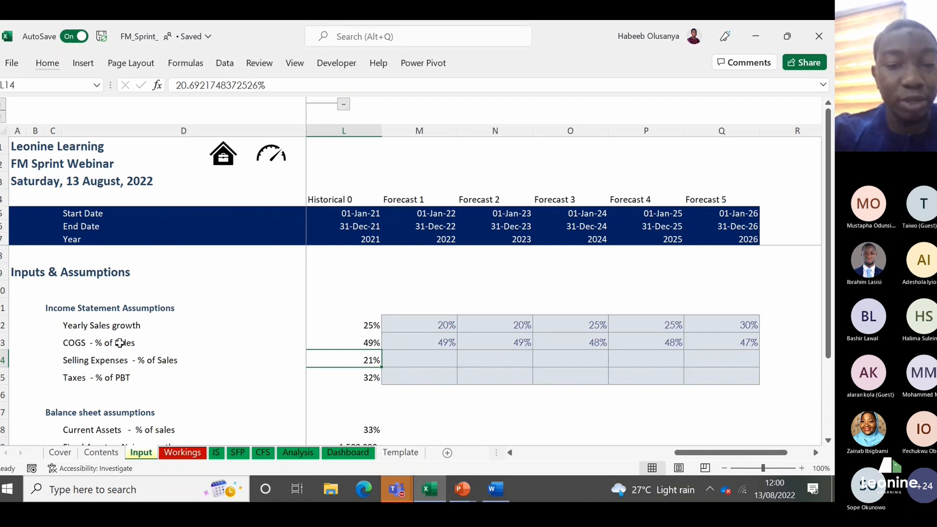
key(Left)
key(Right)
key(Right)
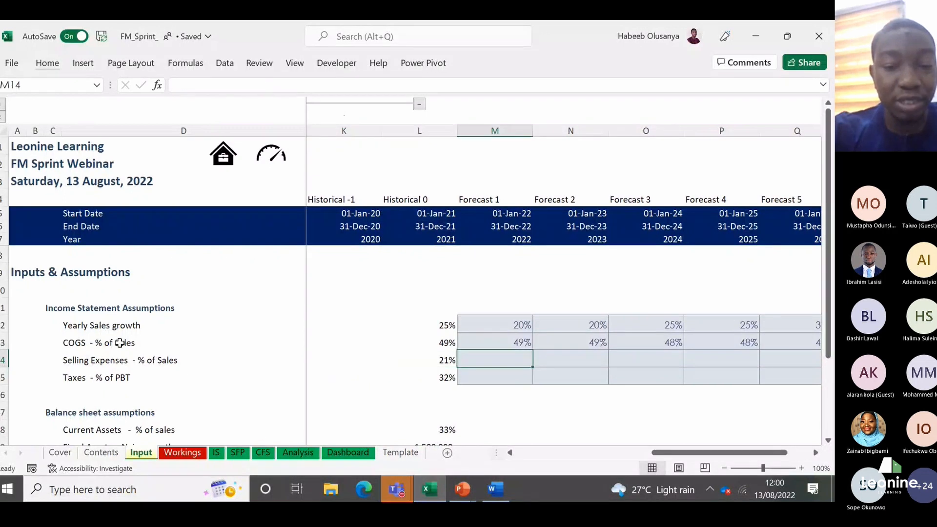
key(Left)
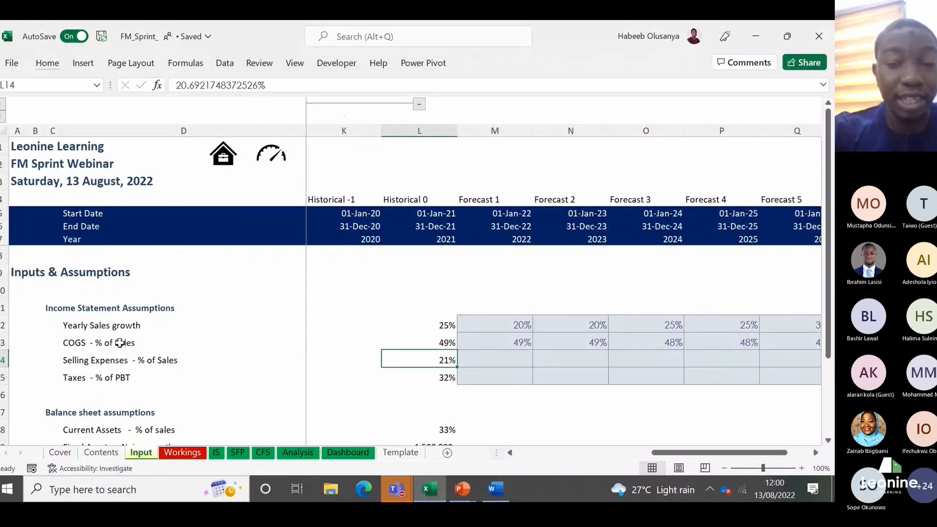
key(Right)
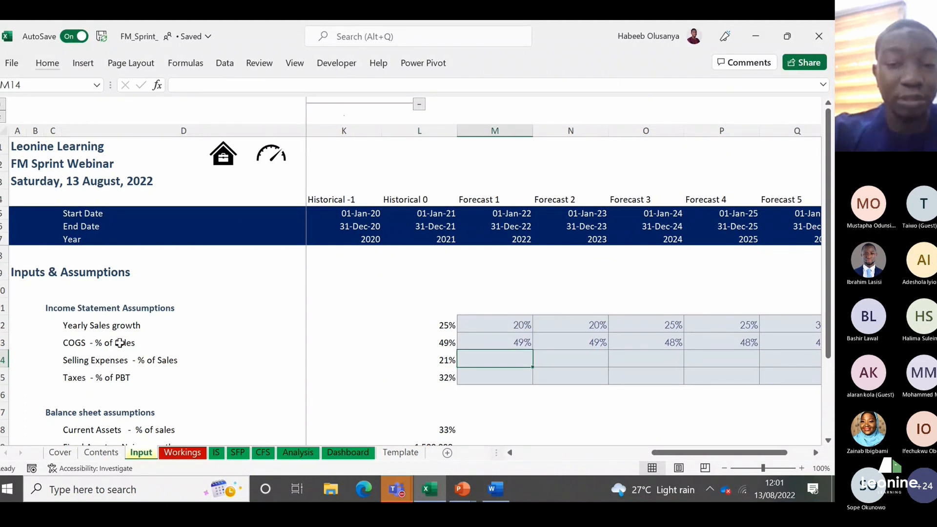
text(20)
key(Return)
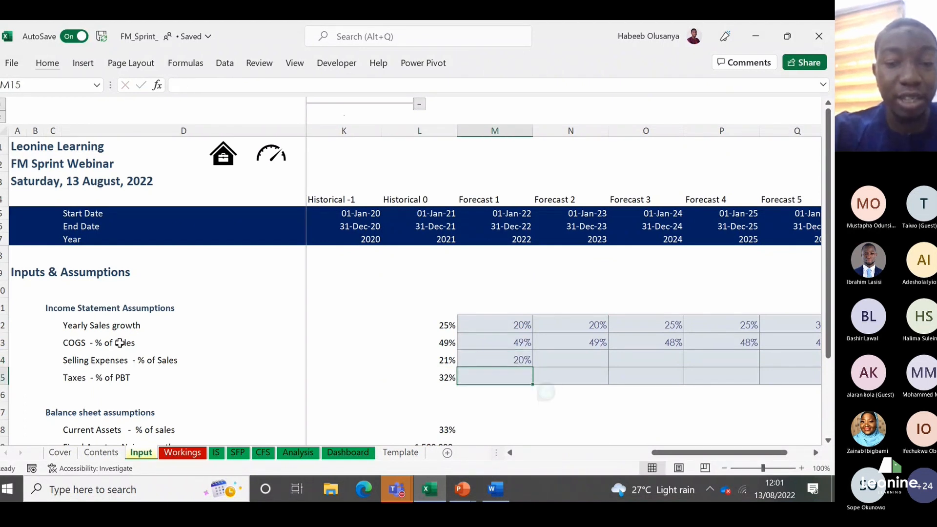
Step: Fill the 2022 Selling Expenses percentage from M14 across to 2026 in Q14
key(Up)
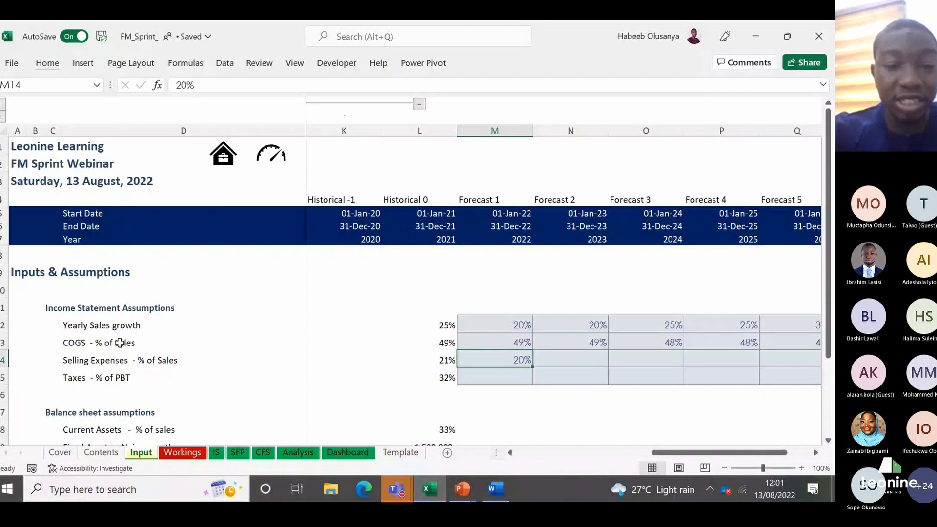
key(shift+Right)
key(shift+Right)
key(shift+Right)
key(shift+Right)
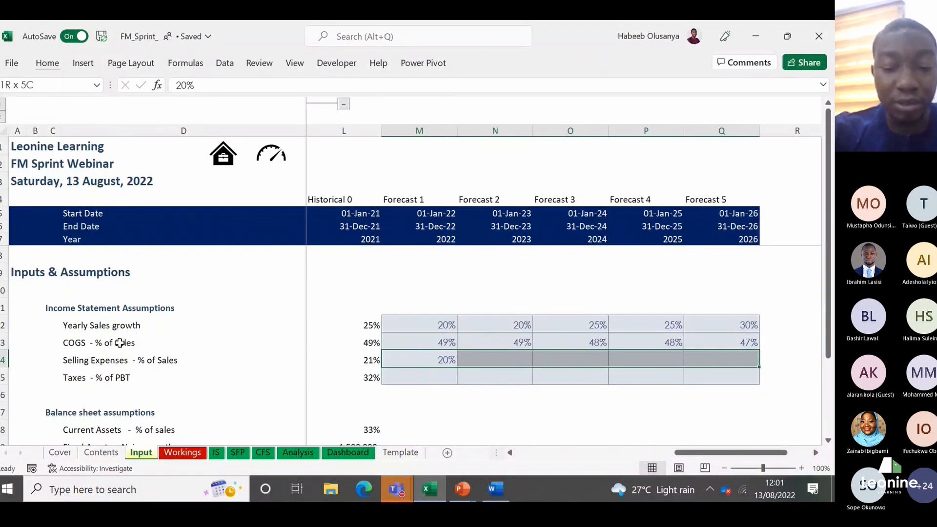
key(ctrl+r)
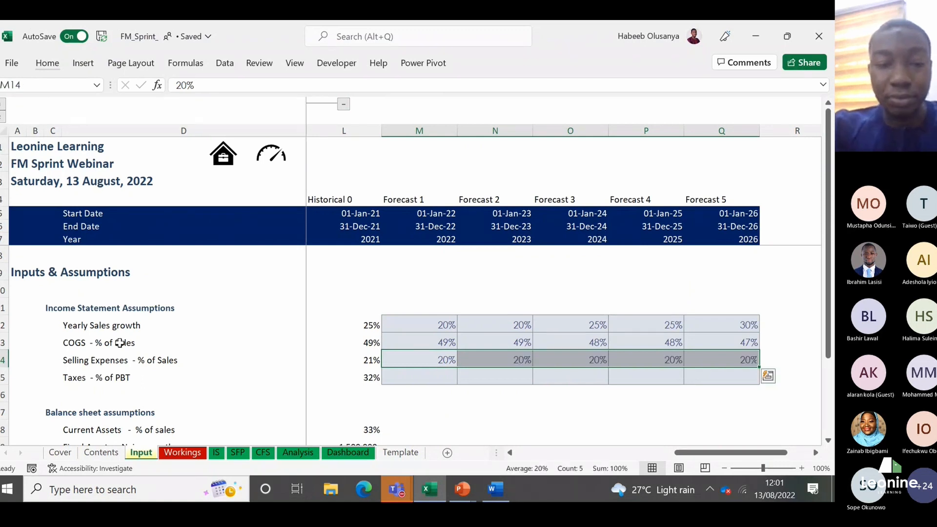
Step: Enter Taxes - % of PBT of 32% for 2022 in M15 and fill it across to 2026 in Q15
key(Down)
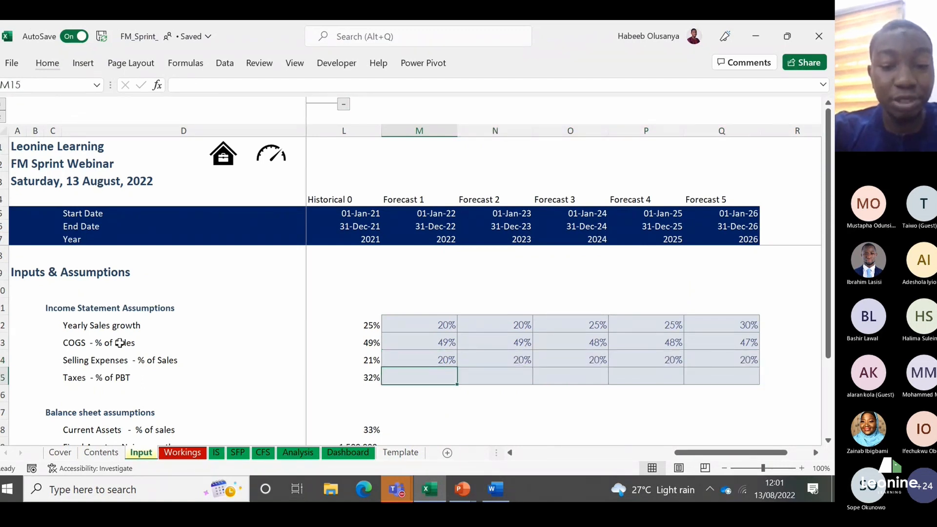
text(32%)
key(ctrl+Return)
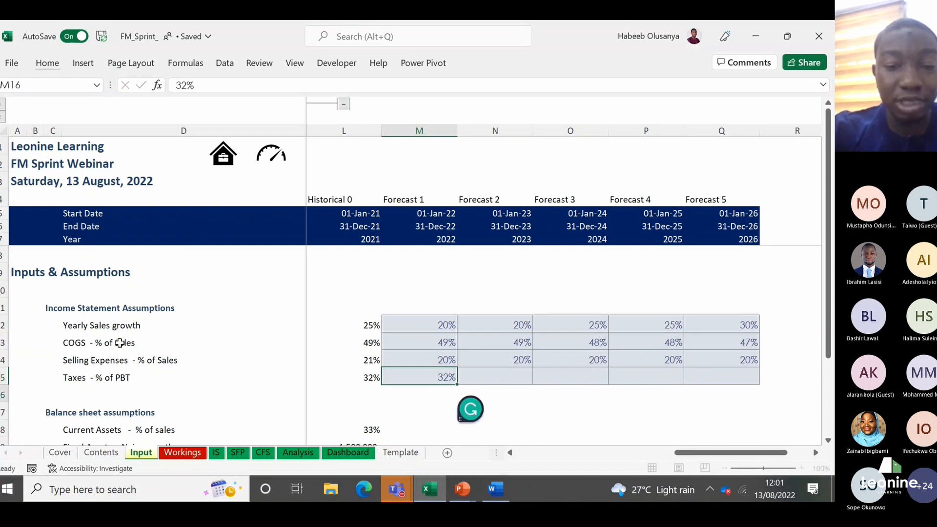
key(shift+Right)
key(shift+Right)
key(shift+Right)
key(shift+Right)
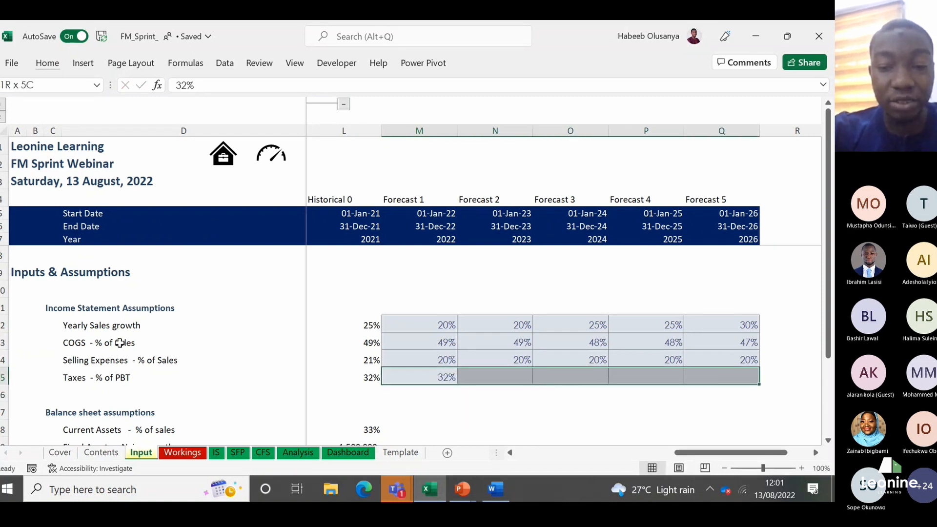
key(ctrl+r)
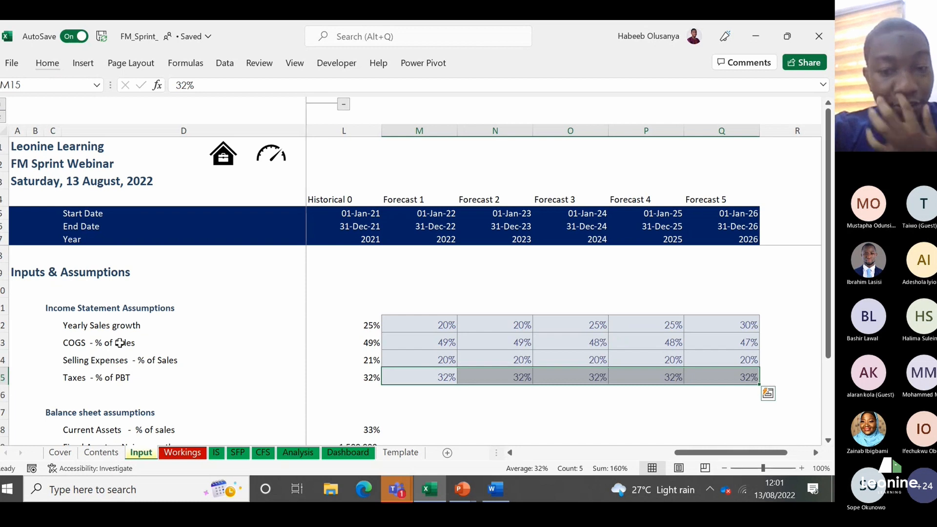
Step: Look over the balance sheet assumption rows and the 2021 Current Assets - % of sales value in L18
key(Right)
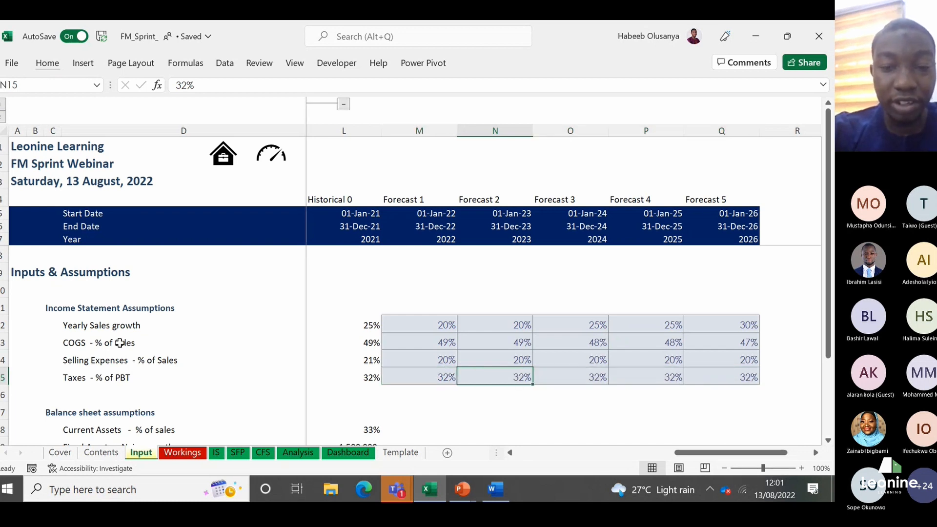
key(Left)
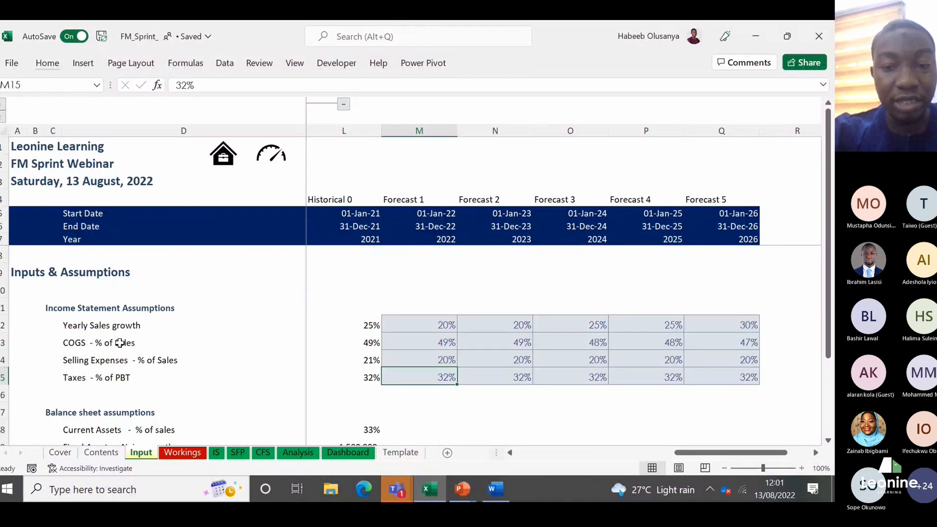
key(Down)
key(Down)
key(Down)
key(Down)
key(Down)
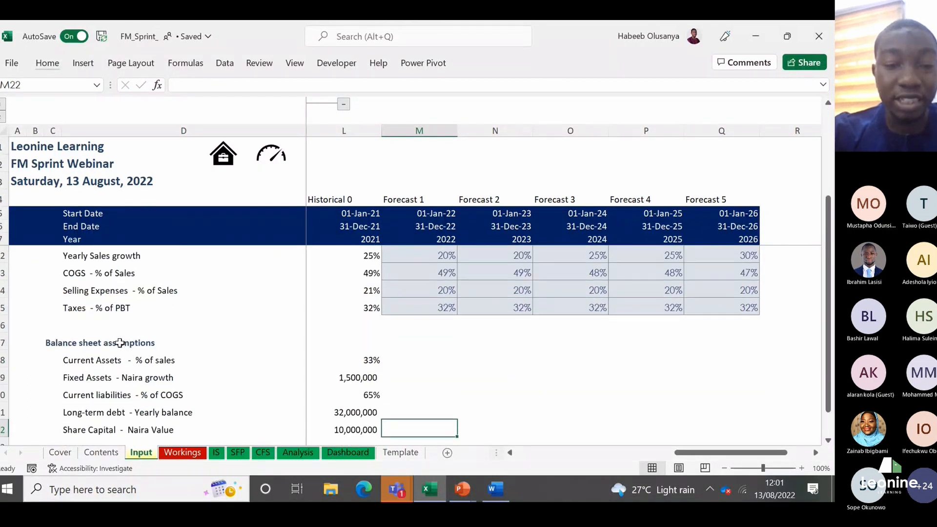
key(Up)
key(Up)
key(Up)
key(Up)
key(Up)
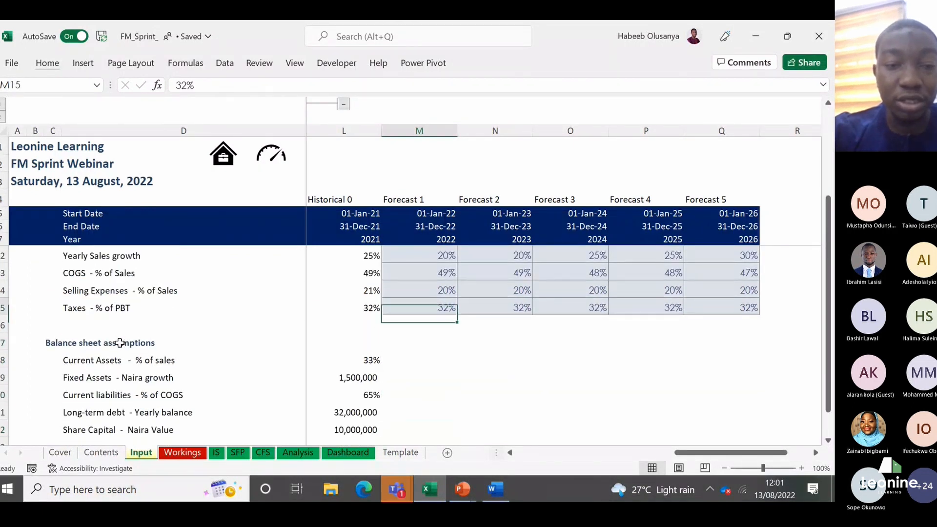
key(Down)
key(Down)
key(Down)
key(Left)
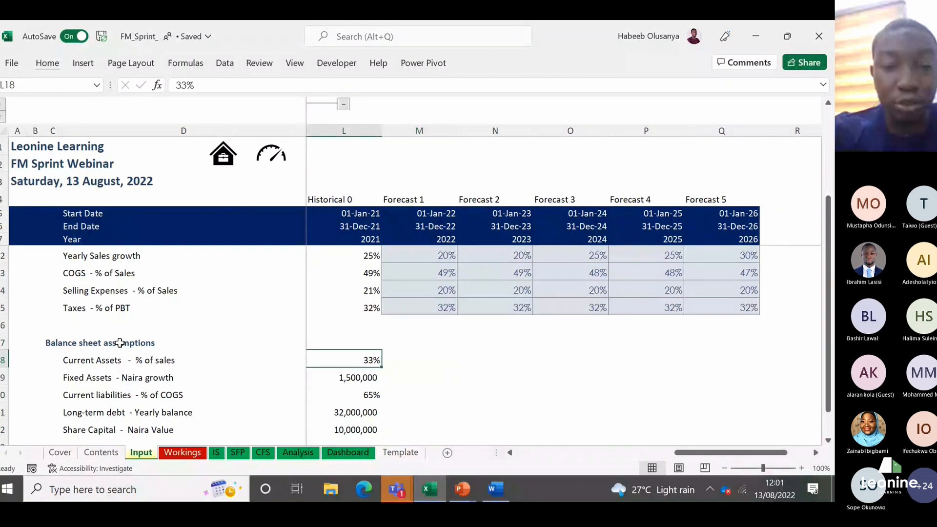
key(Right)
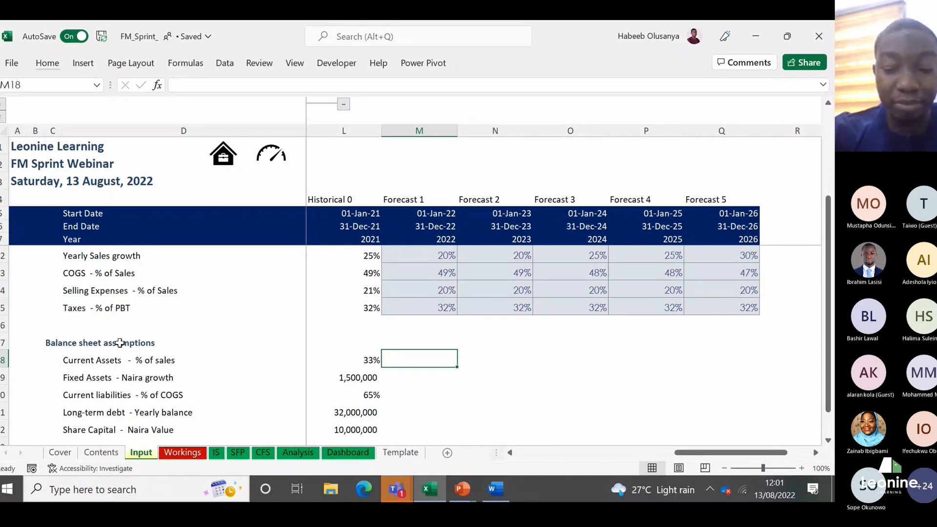
Step: Apply the Input cell style to the balance sheet assumption forecast cells M18:Q22
key(shift+Down)
key(shift+Down)
key(shift+Down)
key(shift+Down)
key(shift+Down)
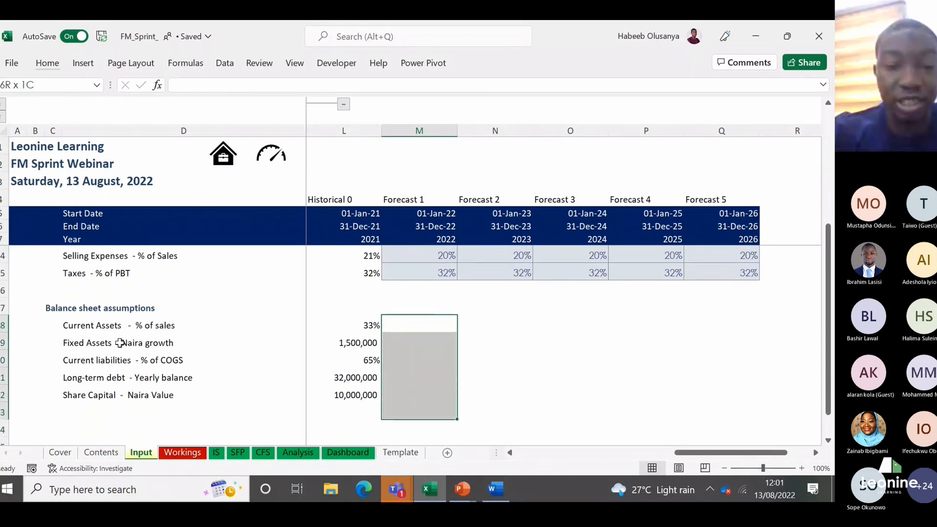
key(shift+Up)
key(shift+Right)
key(shift+Right)
key(shift+Right)
key(shift+Right)
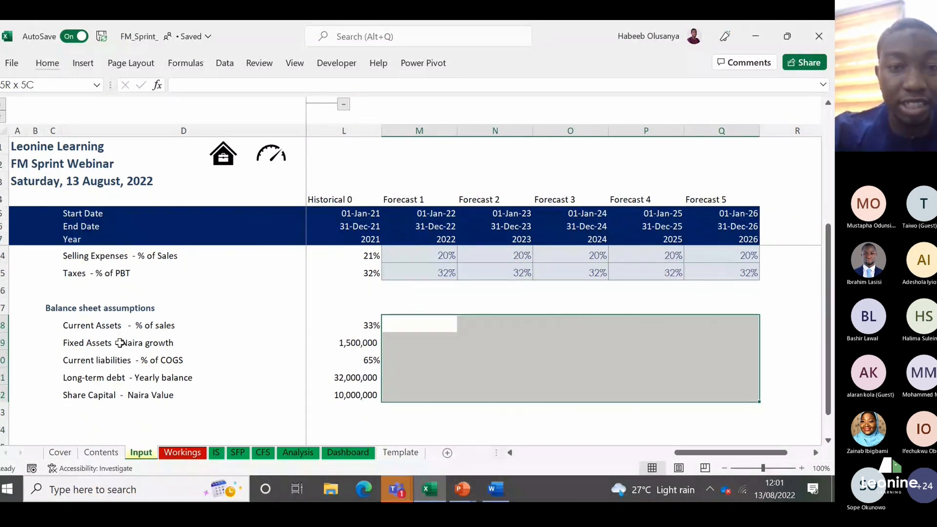
key(alt)
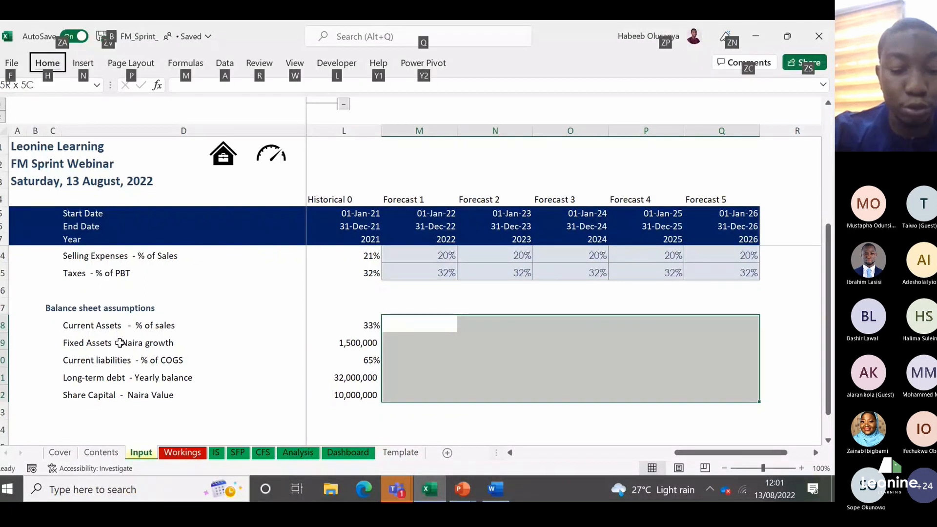
key(h)
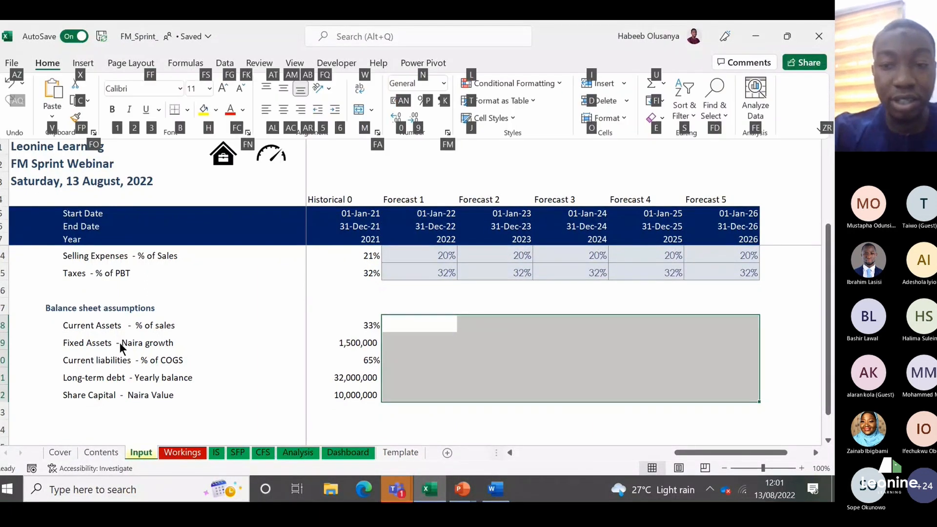
key(j)
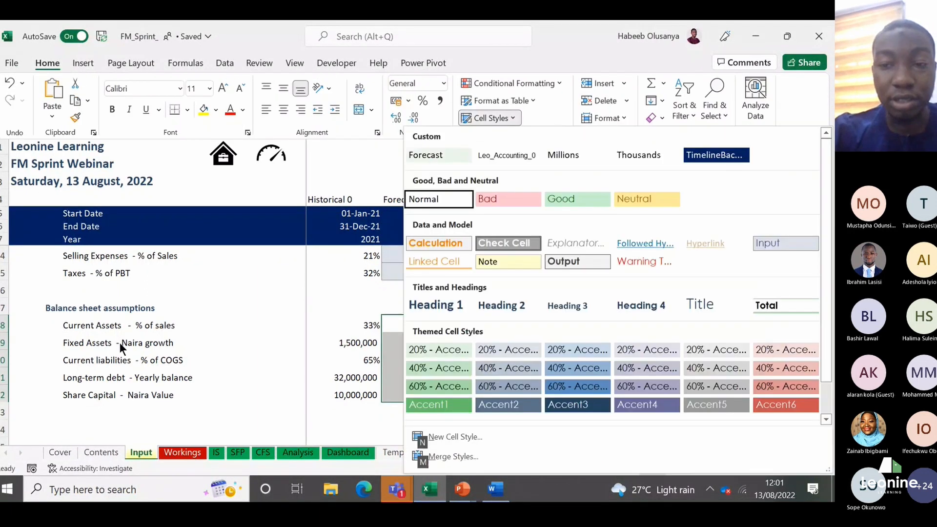
click(799, 246)
Step: Examine the Current Assets - % of sales row from the 2021 historical through the 2022 to 2026 forecast columns
key(Left)
key(Left)
key(Left)
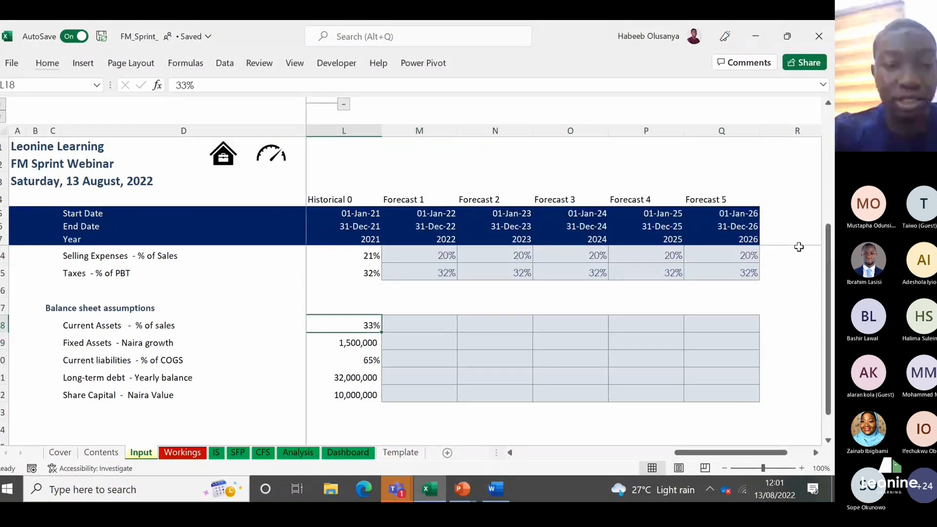
key(Right)
key(Right)
key(Right)
key(Right)
key(Right)
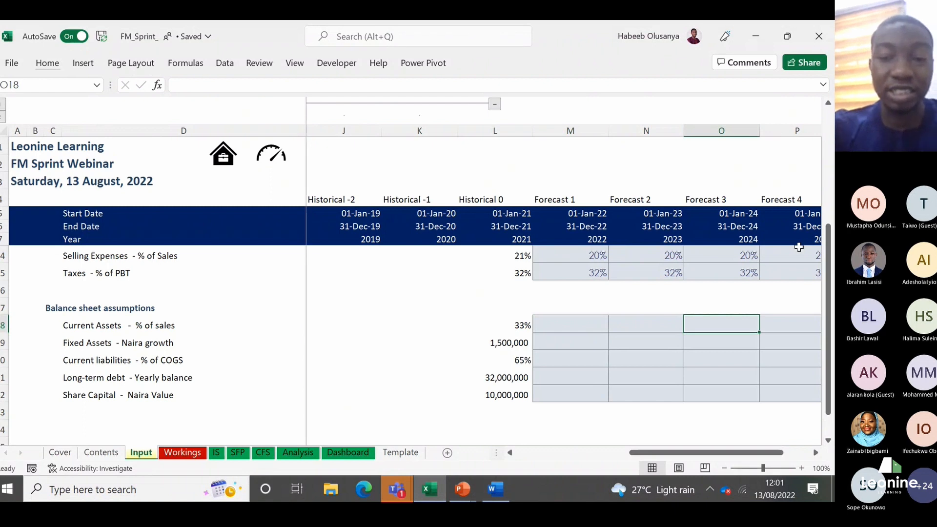
key(Right)
key(Right)
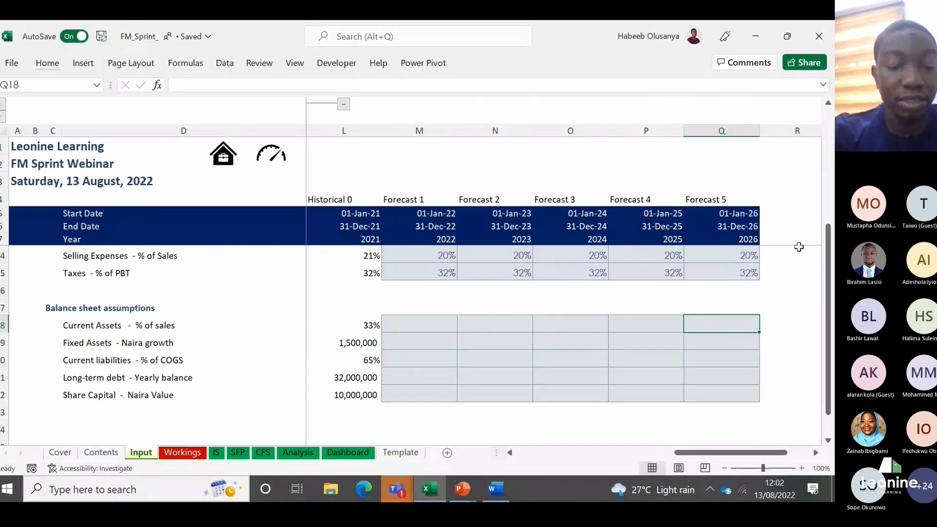
key(Left)
key(Left)
key(Left)
key(Left)
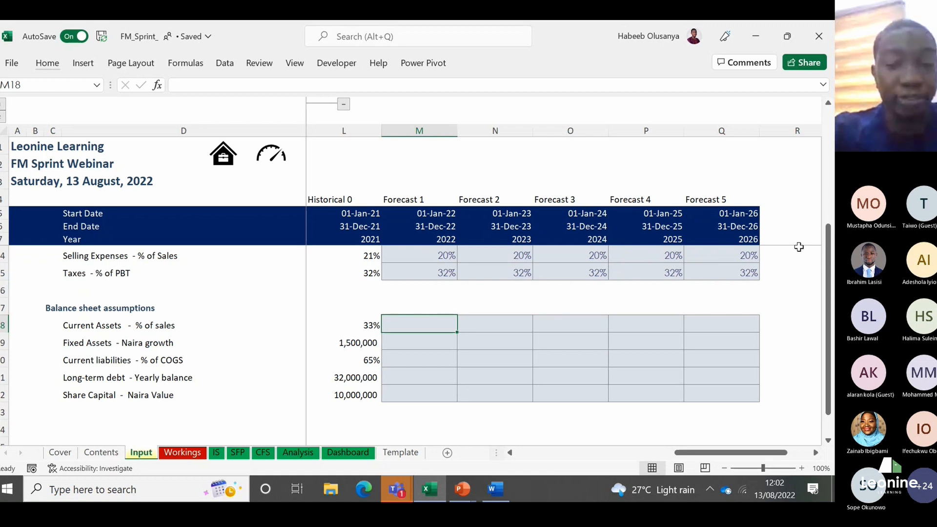
key(Left)
key(Left)
key(Right)
key(Right)
key(Right)
key(Right)
key(Right)
key(Right)
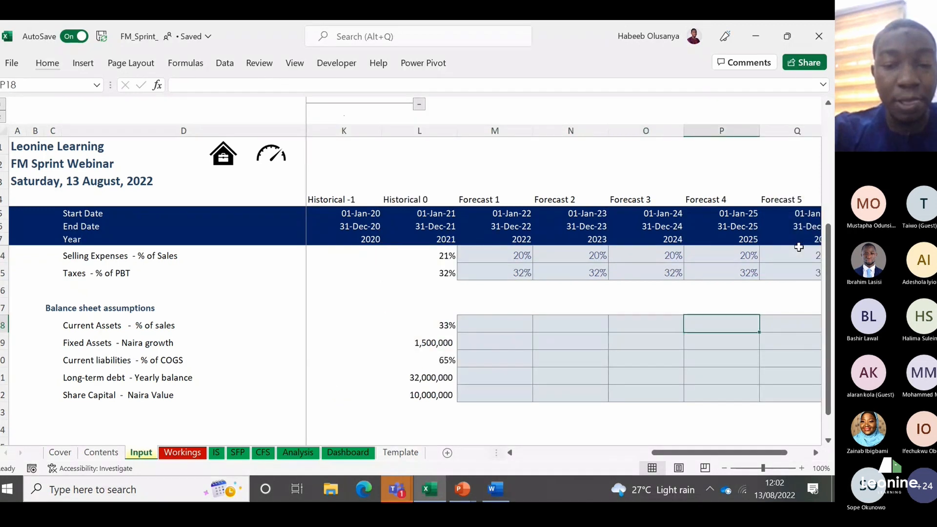
key(Left)
key(Left)
key(Left)
key(Left)
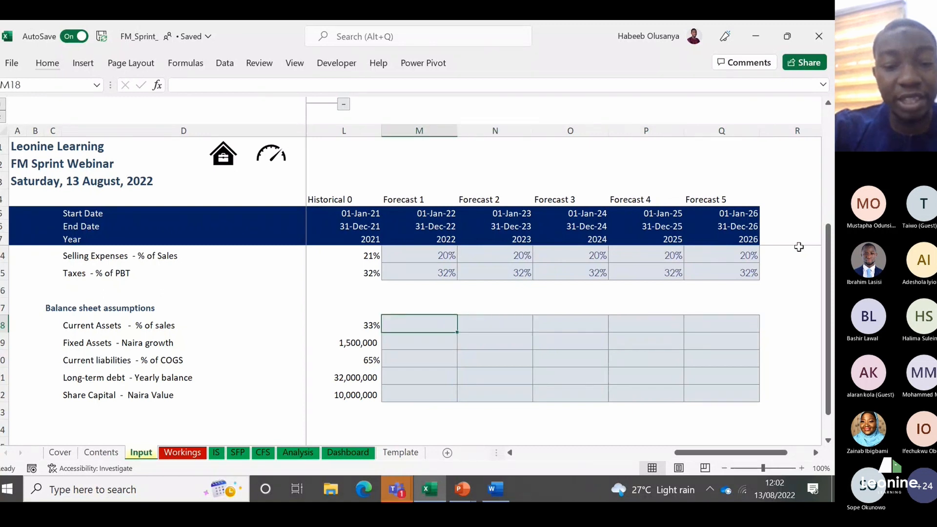
Step: Apply the Percent cell style to the Current Assets - % of sales forecast cells M18:Q18
text(33)
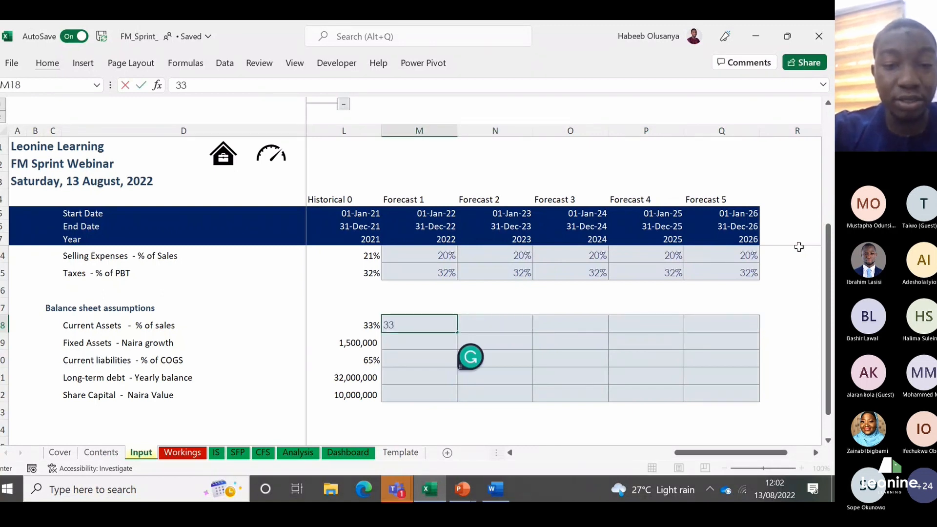
key(Escape)
key(shift+Right)
key(shift+Right)
key(shift+Right)
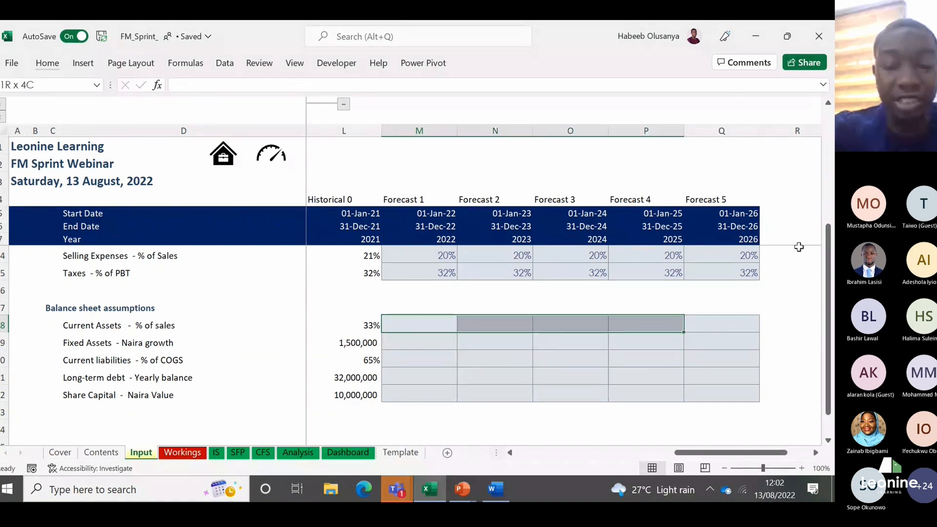
key(shift+Right)
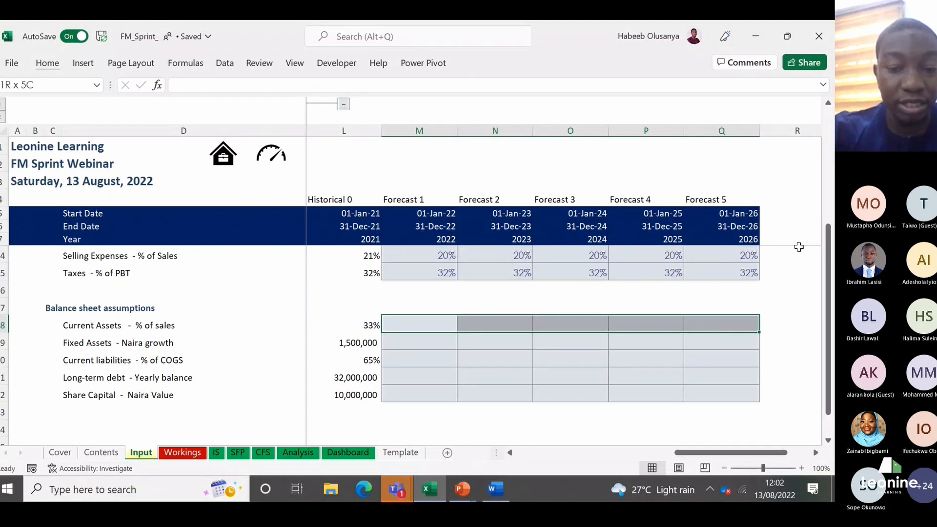
key(alt+h)
key(j)
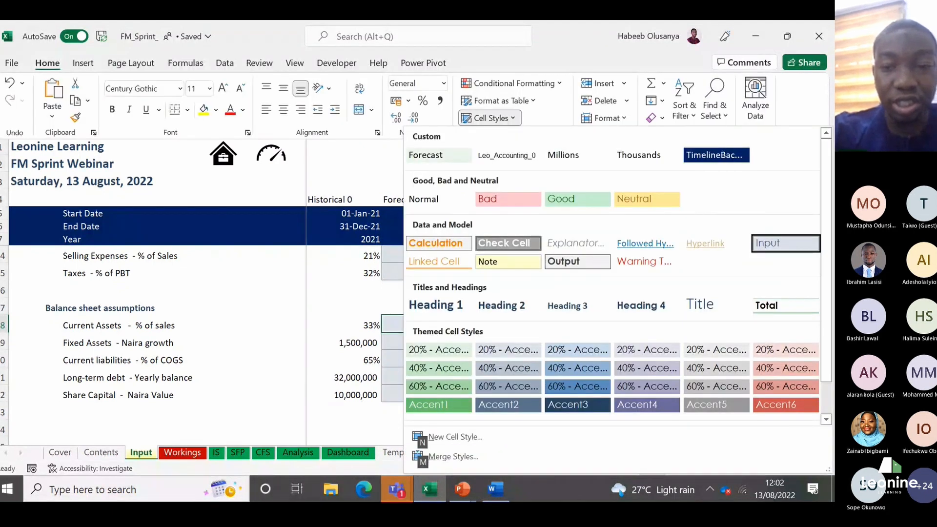
scroll(814, 282, down, 1)
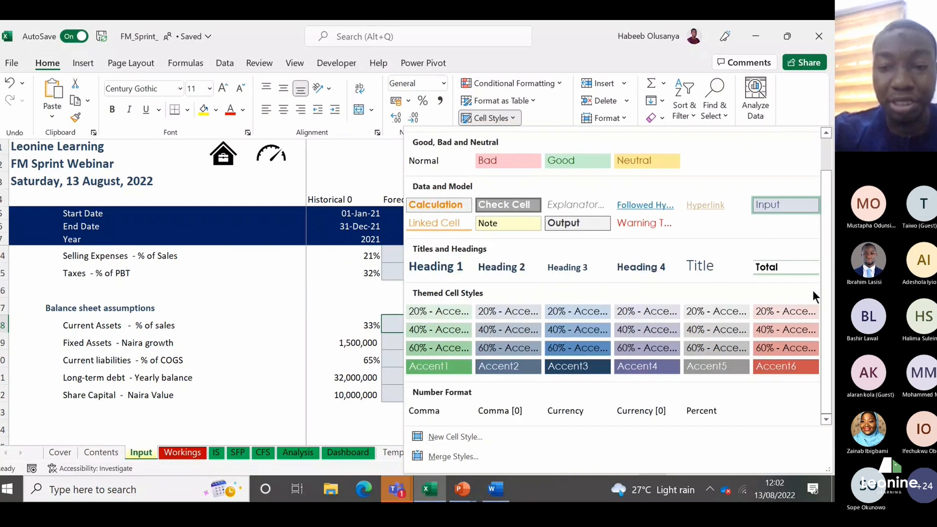
click(698, 414)
Step: Enter Current Assets - % of sales of 33% for 2022 in M18 and fill it across to 2026 in Q18
text(33)
key(Return)
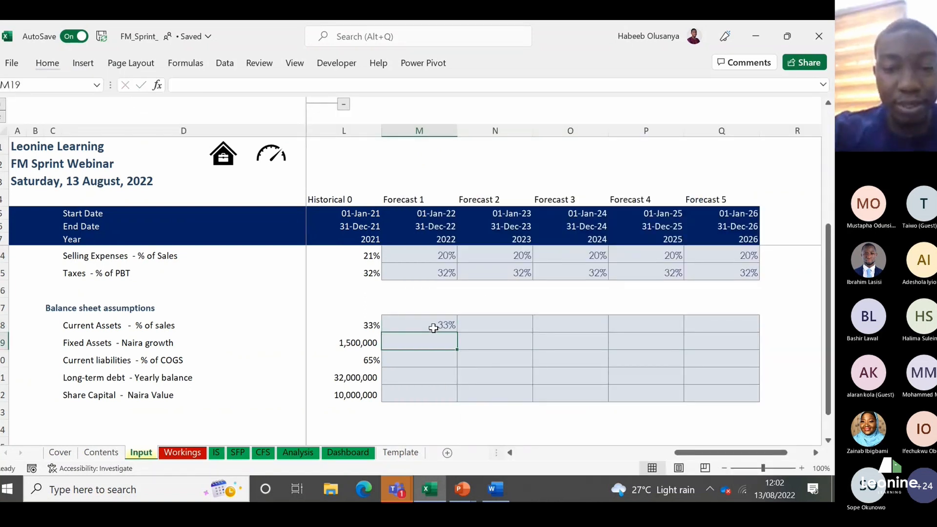
click(433, 328)
key(shift+Right)
key(shift+Right)
key(shift+Right)
key(shift+Right)
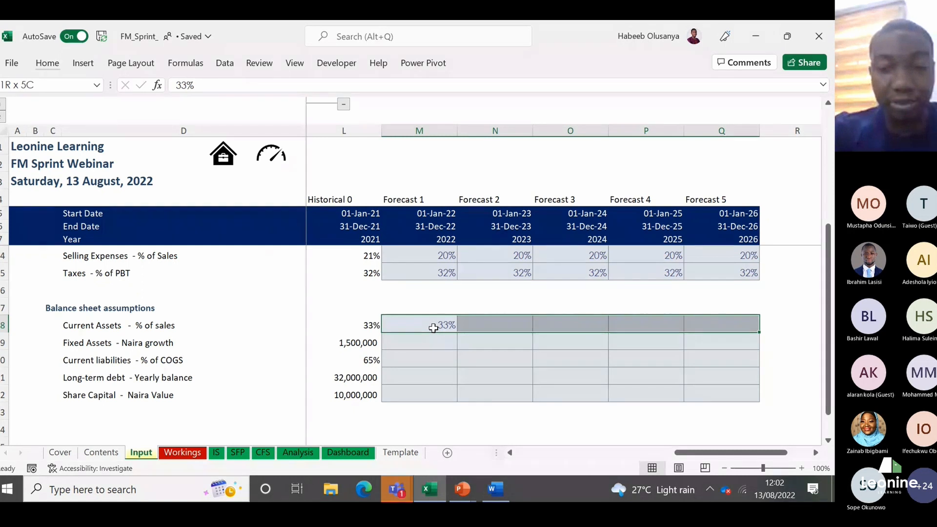
key(ctrl+r)
click(434, 328)
Step: Enter Fixed Assets - Naira growth of 500000 for 2022 in M19 and 750000 for 2023 and 2024 in N19:O19
key(Down)
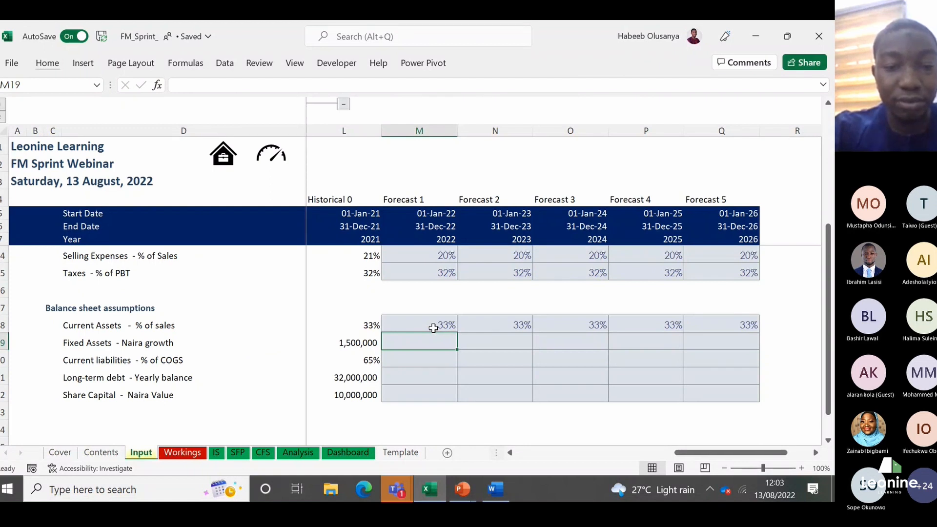
text(500000)
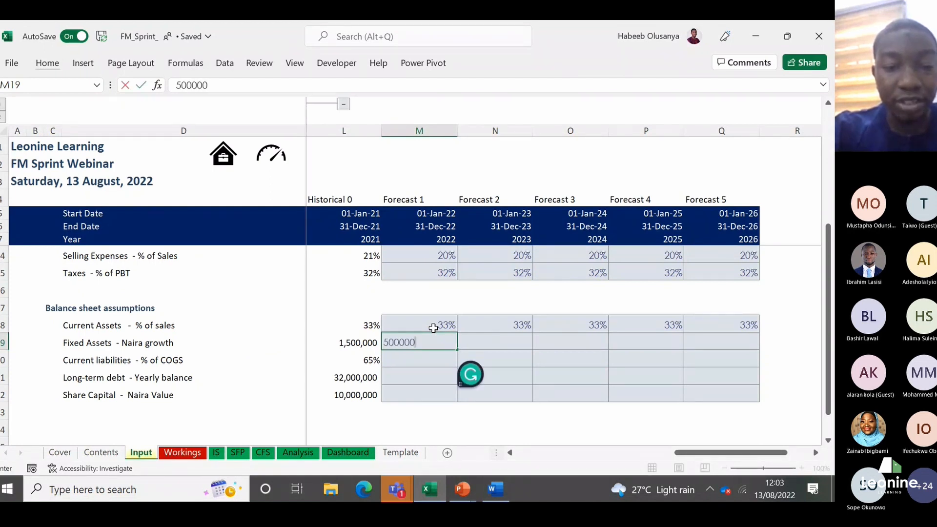
key(Return)
key(Up)
key(Right)
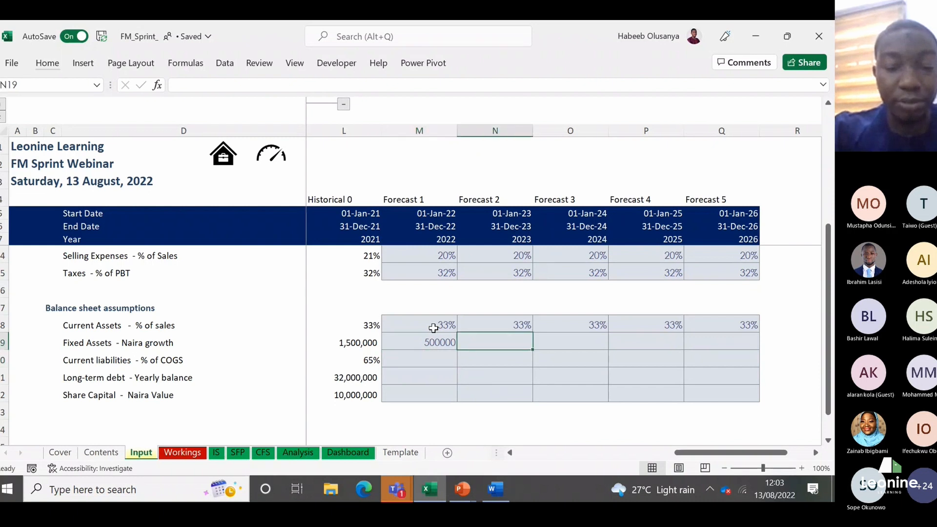
text(750)
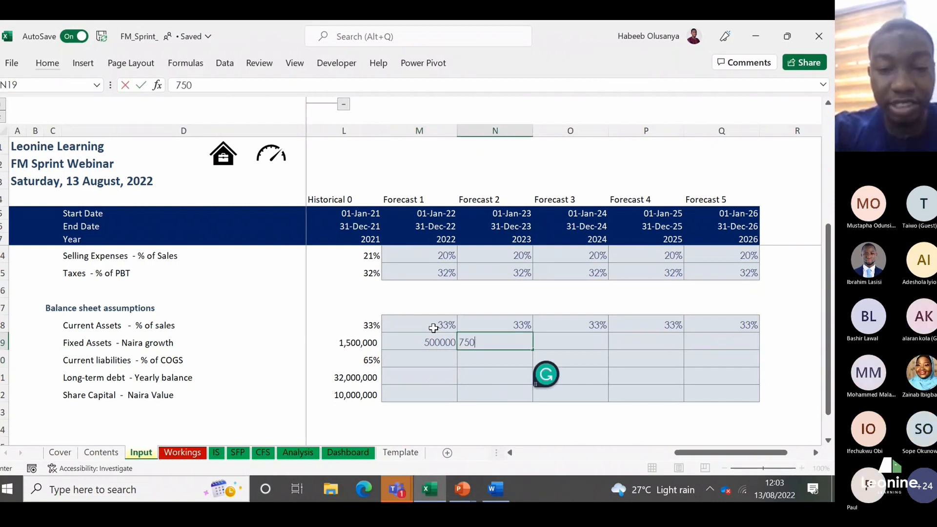
text(0000)
key(ctrl+Return)
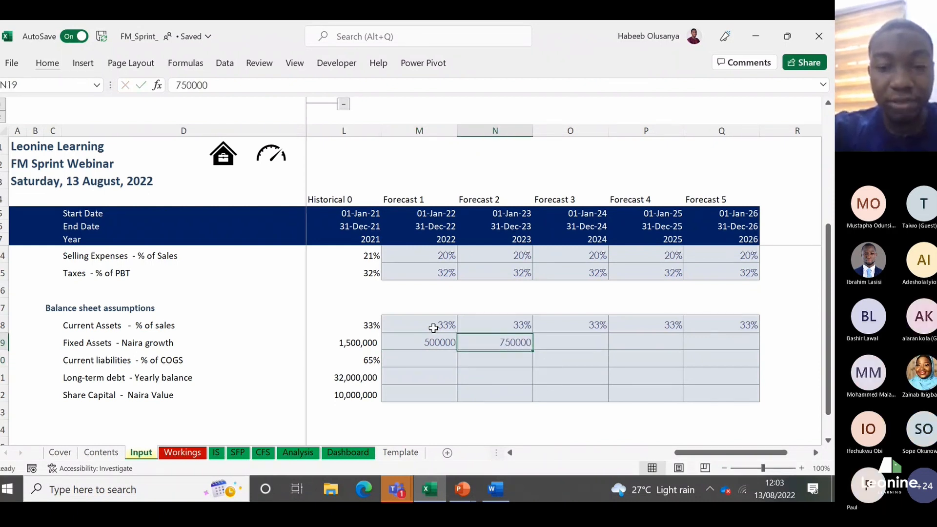
key(Right)
key(ctrl+r)
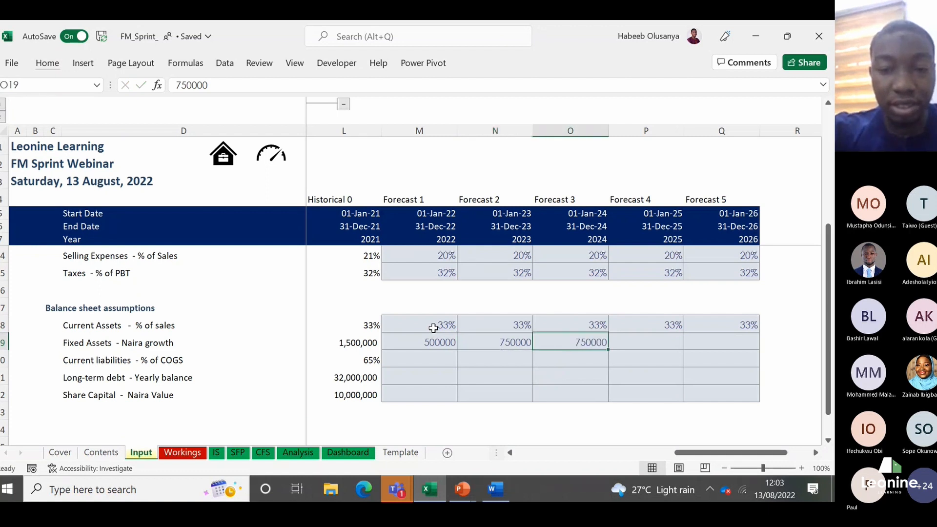
Step: Enter Fixed Assets - Naira growth of 1000000 for 2025 in P19 and copy it to 2026 in Q19
key(Right)
text(1000000)
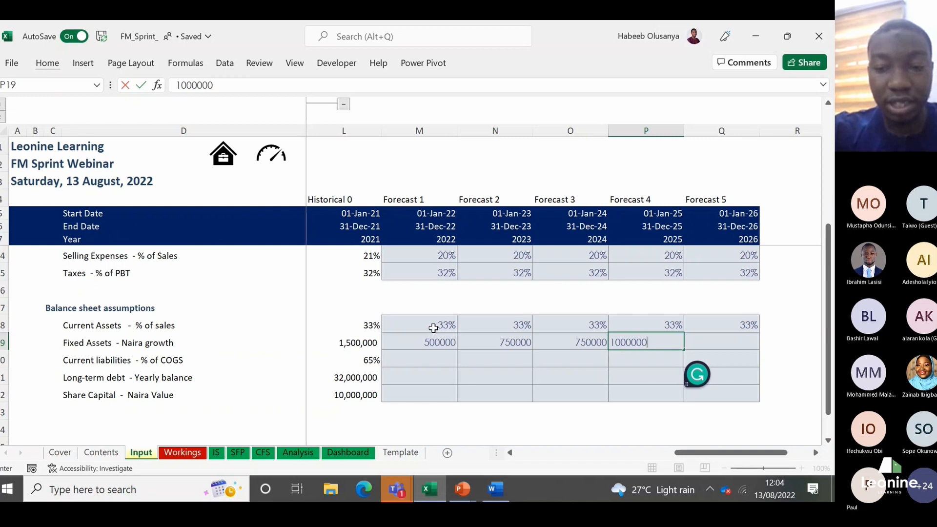
key(Right)
key(ctrl+r)
Step: Apply the Comma [0] cell style to the Fixed Assets - Naira growth forecast cells M19:Q19
key(Left)
key(Left)
key(Left)
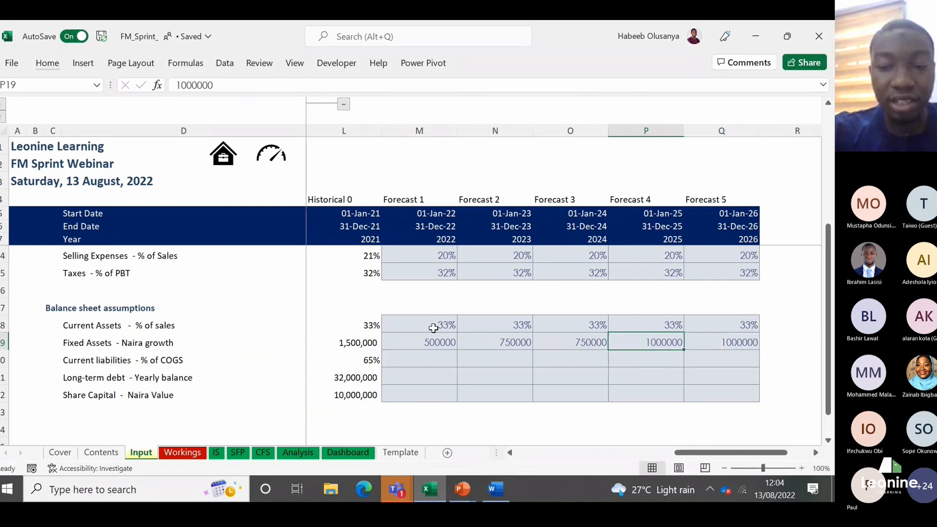
key(Left)
key(shift+Right)
key(shift+Right)
key(shift+Right)
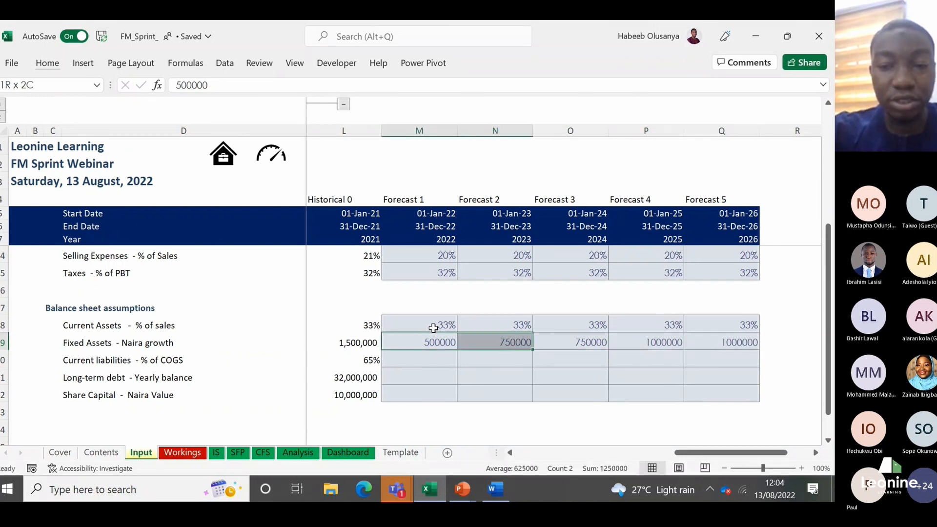
key(shift+Right)
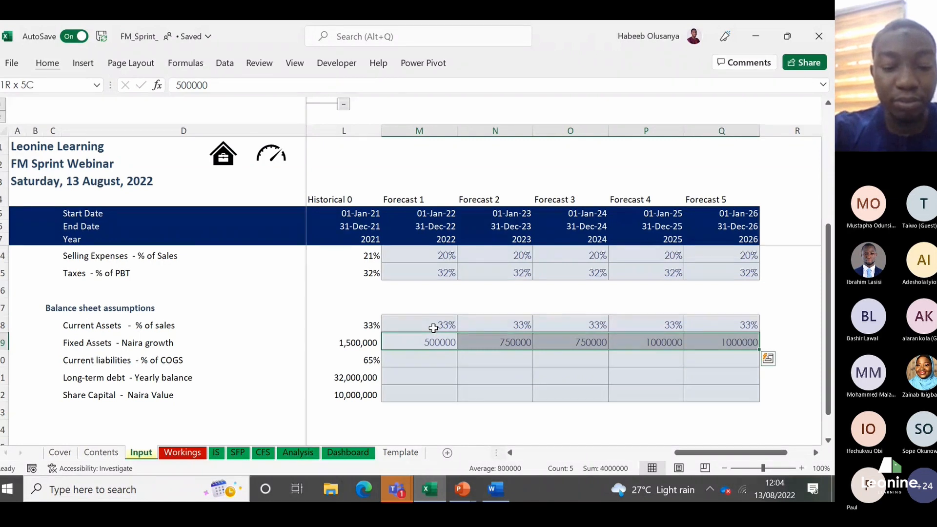
key(j)
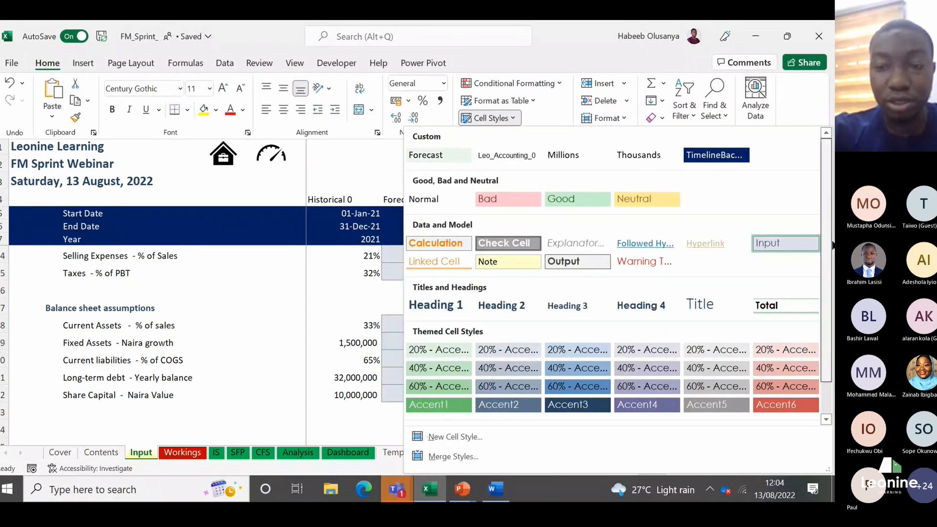
scroll(532, 396, down, 1)
click(509, 405)
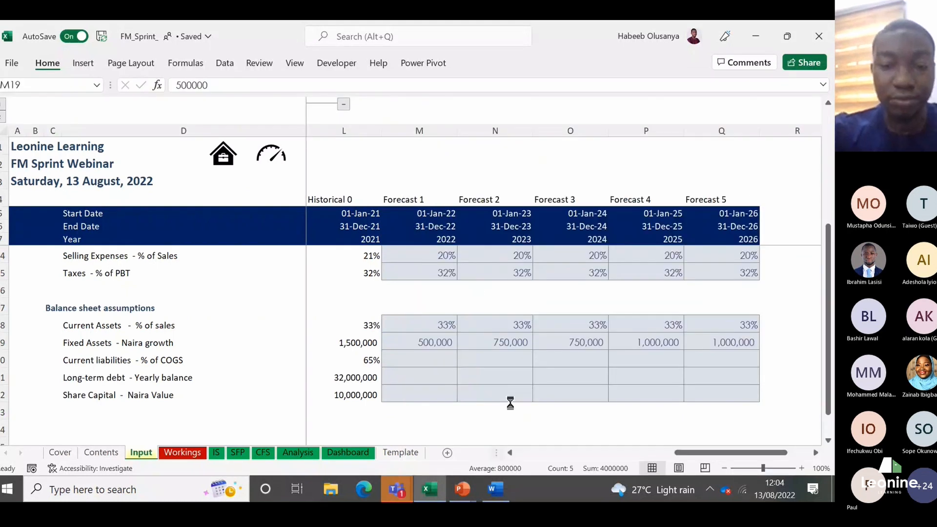
Step: Check the 2021 Current liabilities - % of COGS value in L20 against the 2022 forecast cell M20
key(Down)
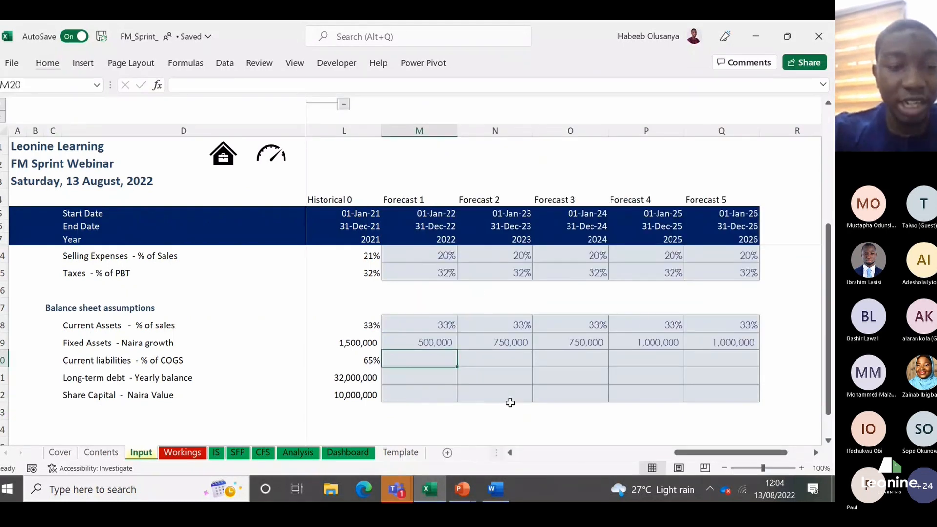
click(370, 359)
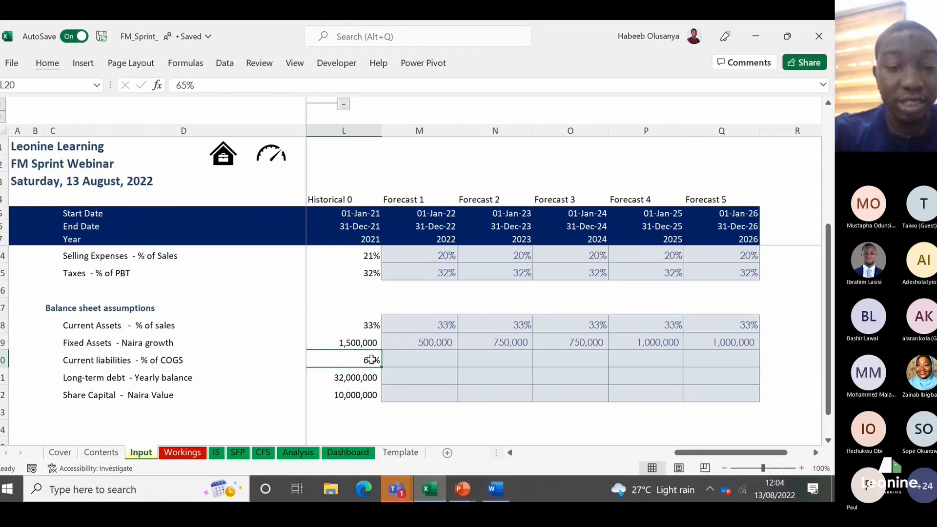
key(Right)
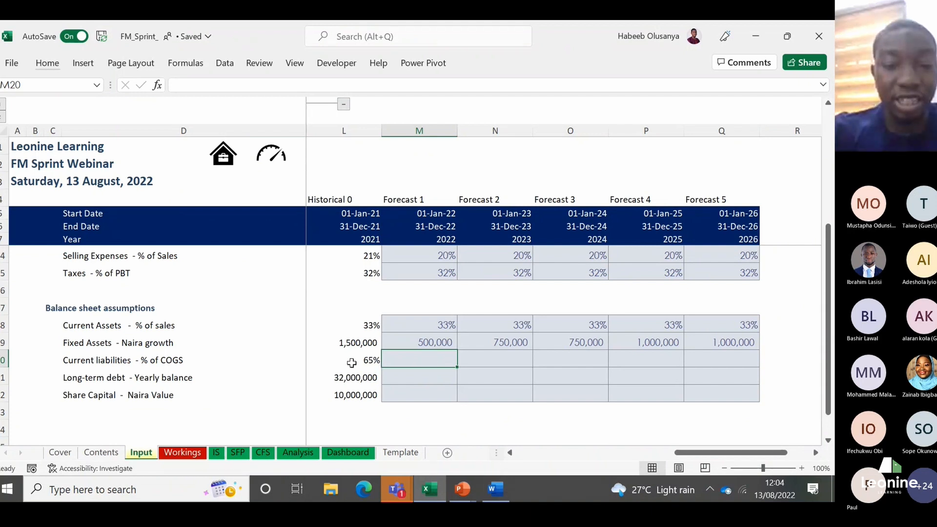
click(351, 362)
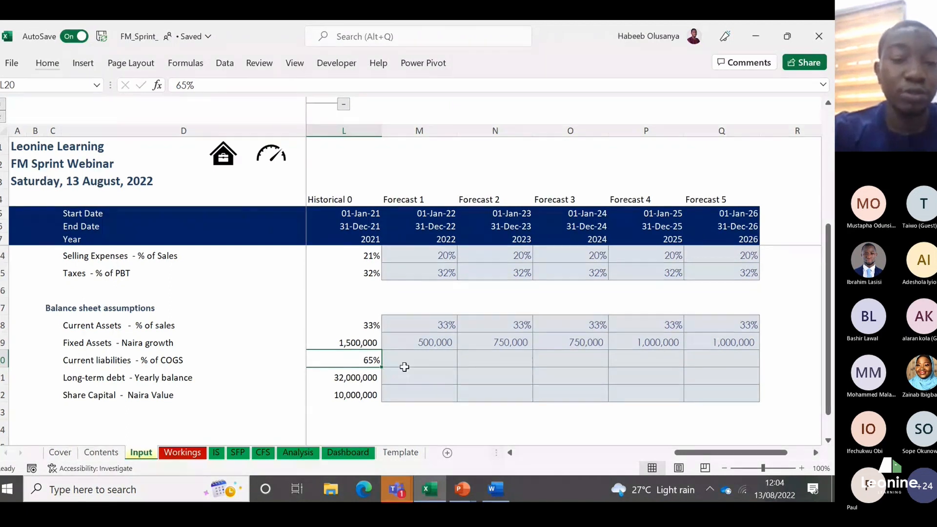
click(398, 360)
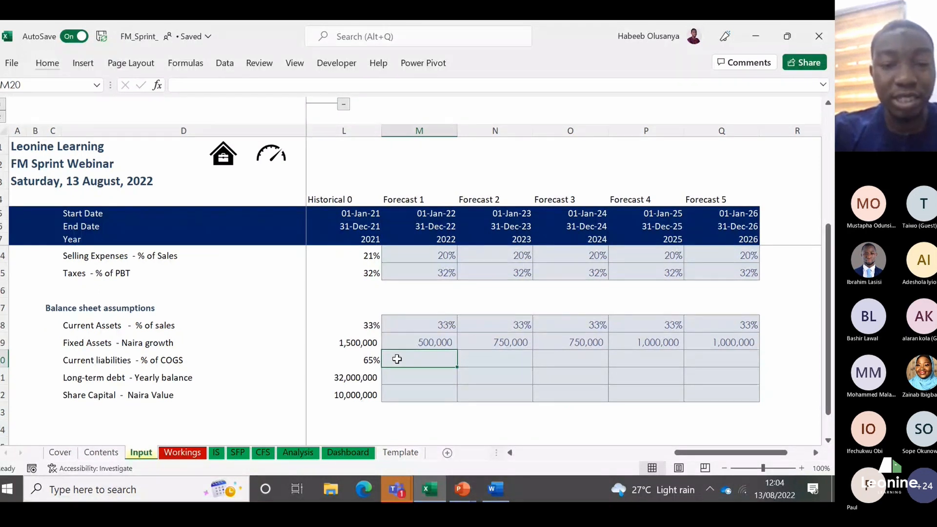
text(6)
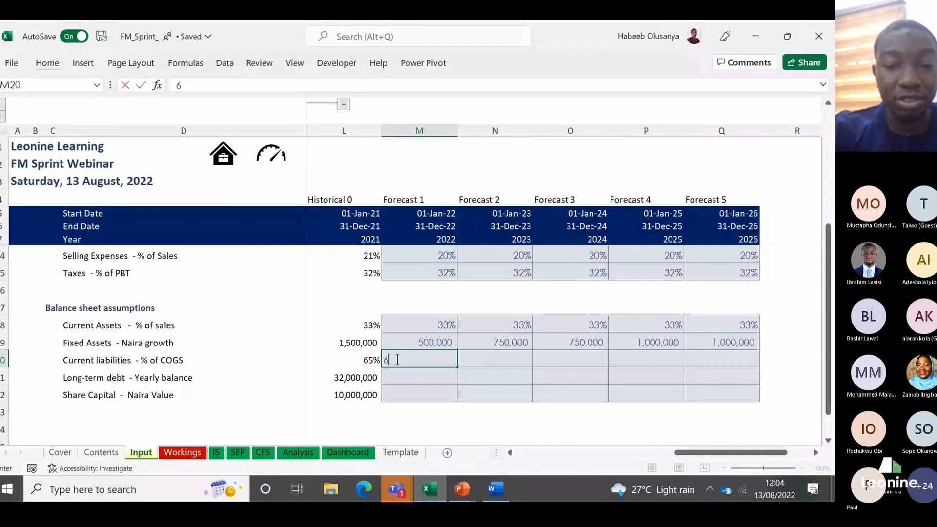
text(5)
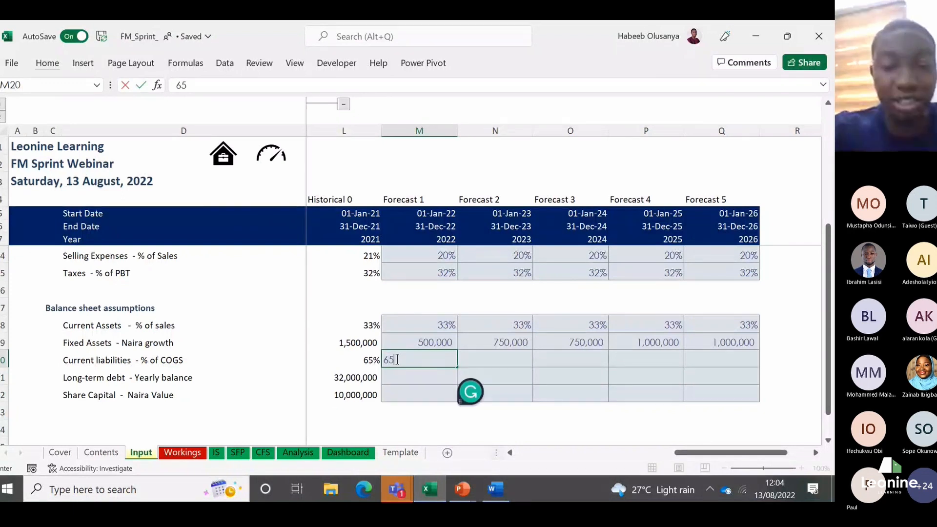
key(Escape)
Step: Apply the Percent cell style to the Current liabilities - % of COGS forecast cells M20:Q20
key(shift+Right)
key(shift+Right)
key(shift+Right)
key(shift+Right)
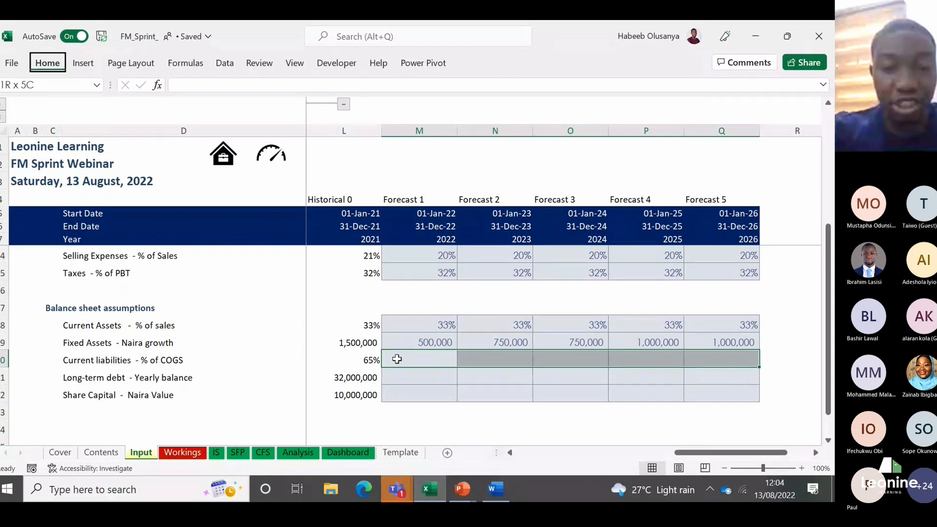
key(alt+h)
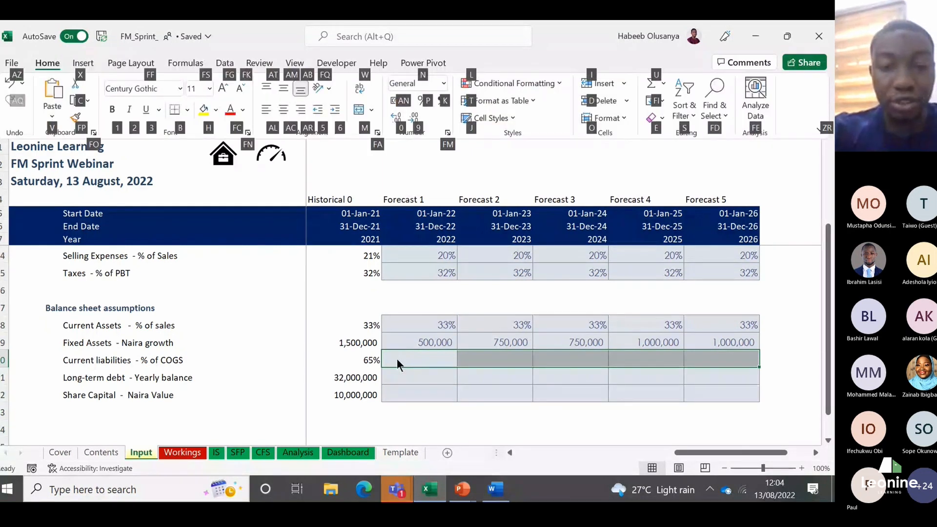
key(j)
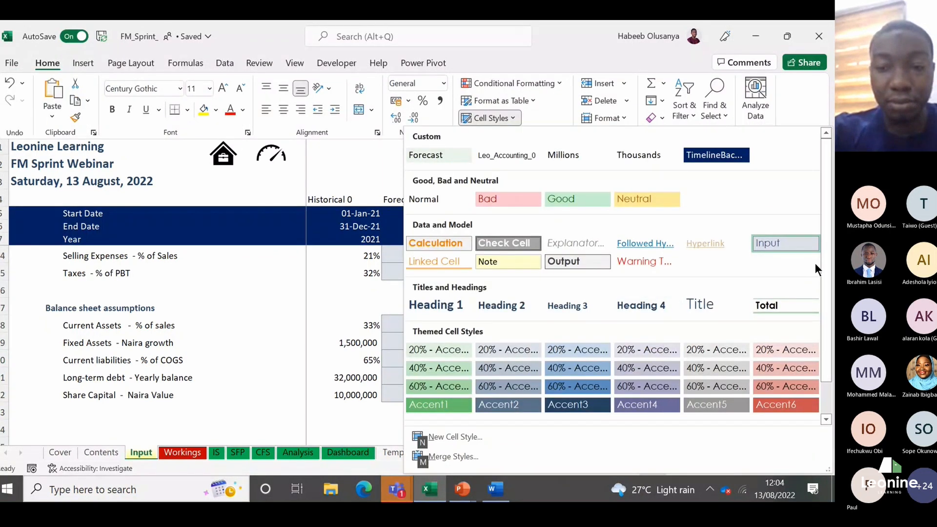
scroll(823, 266, down, 1)
click(697, 403)
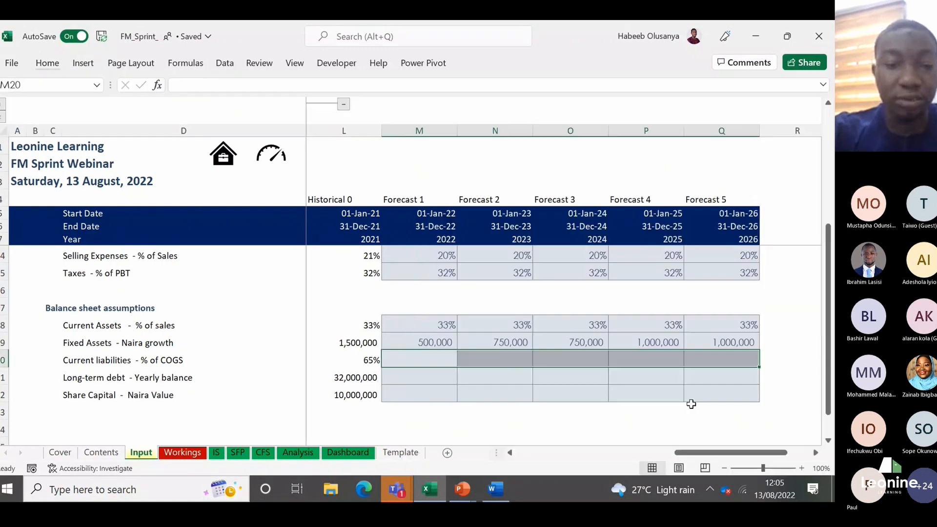
Step: Enter Current liabilities - % of COGS of 65% for 2022 in M20 and fill it across to 2026 in Q20
click(418, 354)
text(65%)
key(Return)
key(Up)
key(shift+Right)
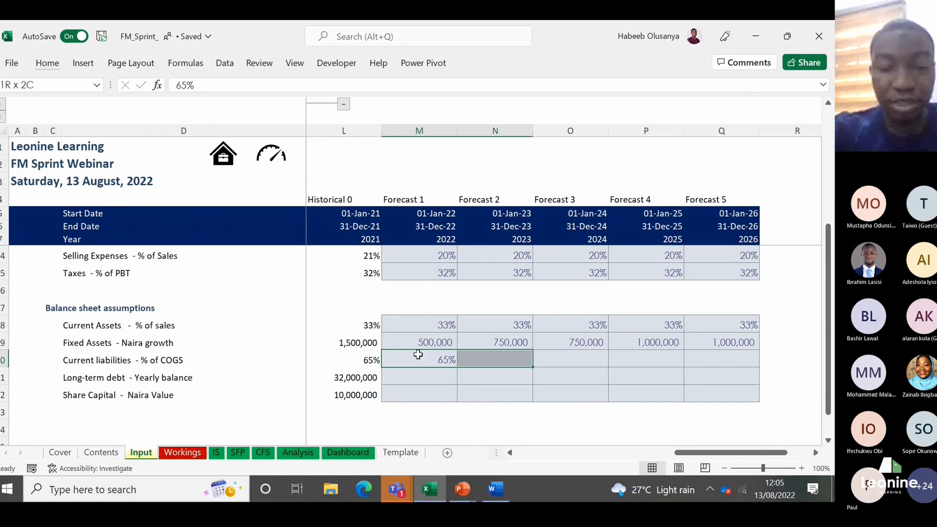
key(shift+Right)
key(shift+Right)
key(shift+Right)
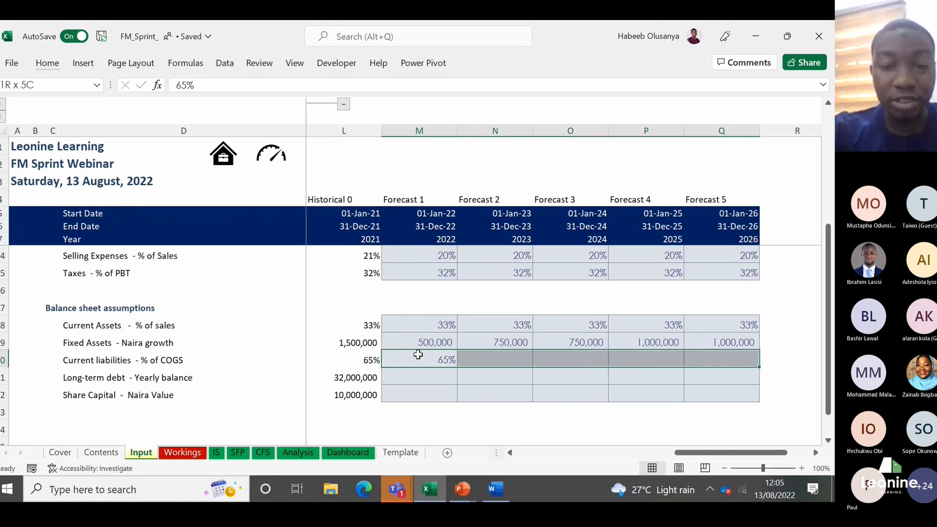
key(ctrl+r)
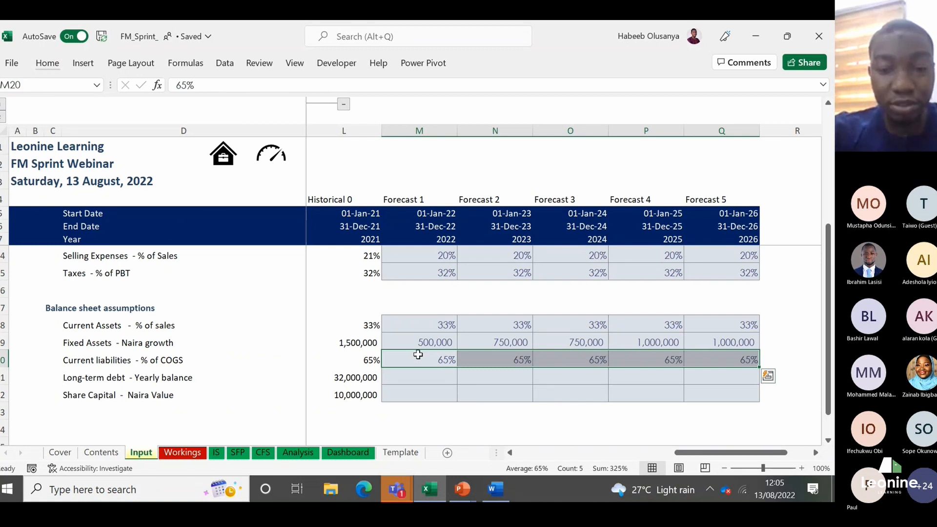
click(418, 354)
key(shift+Right)
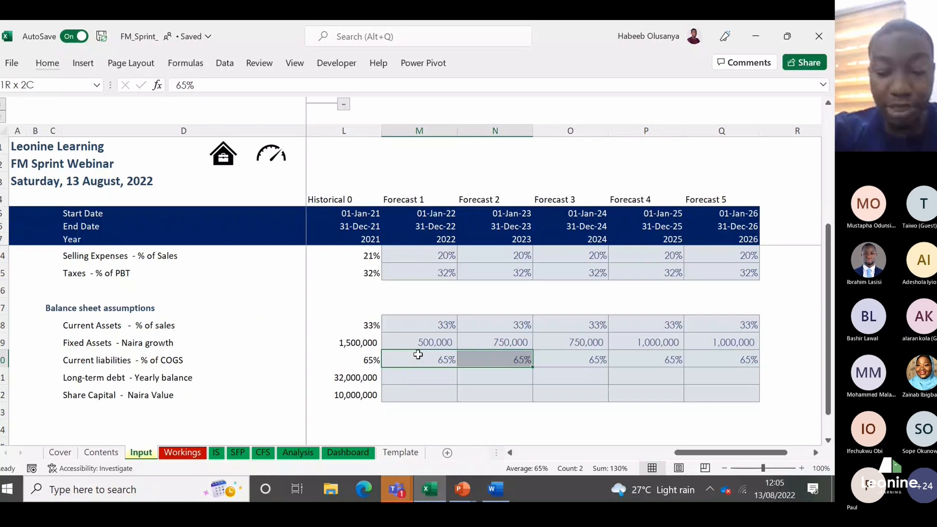
key(shift+Right)
key(shift+Right)
key(shift+Right)
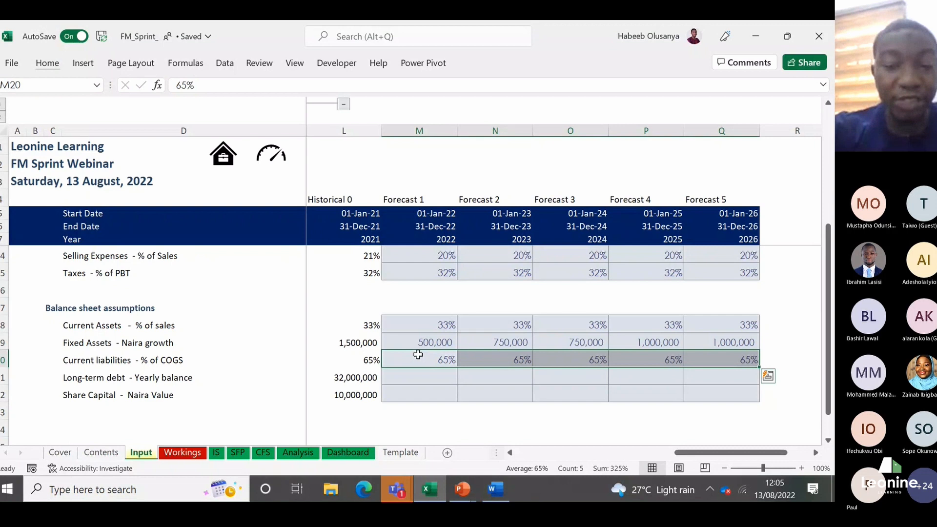
Step: Fill the 65% in M20 down through M22 and clear the copied values from M21:M22
click(418, 354)
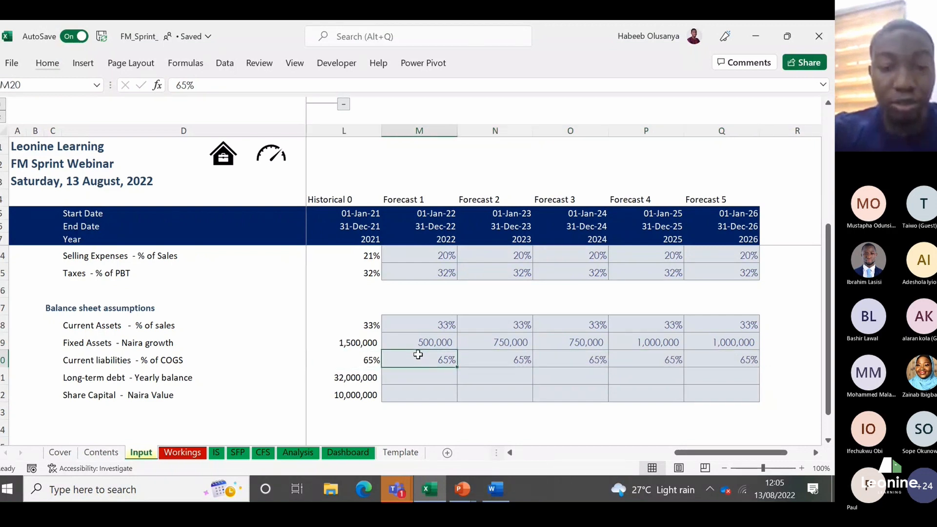
key(shift+Down)
key(shift+Down)
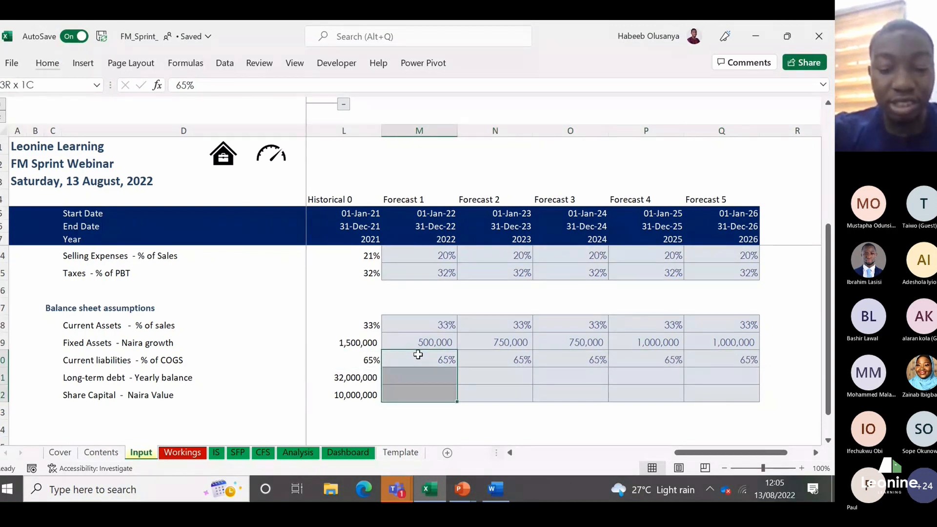
key(ctrl+d)
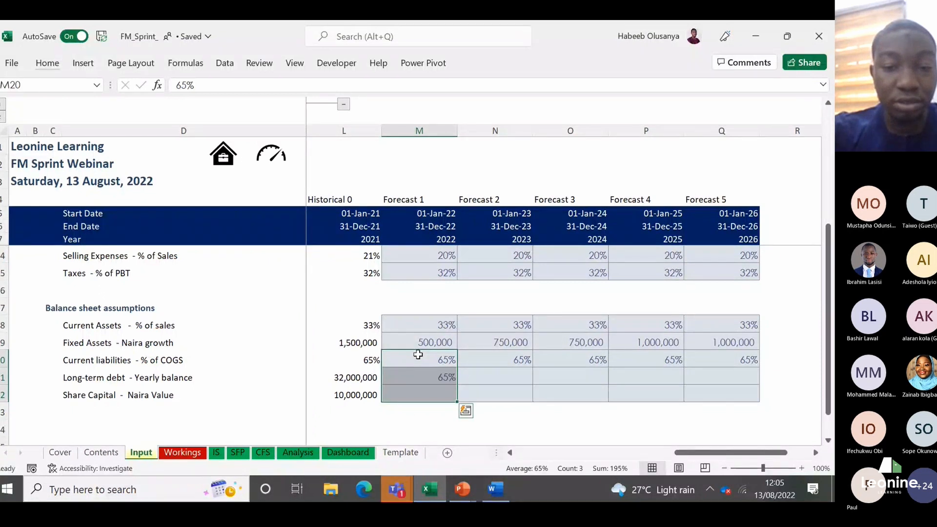
key(Down)
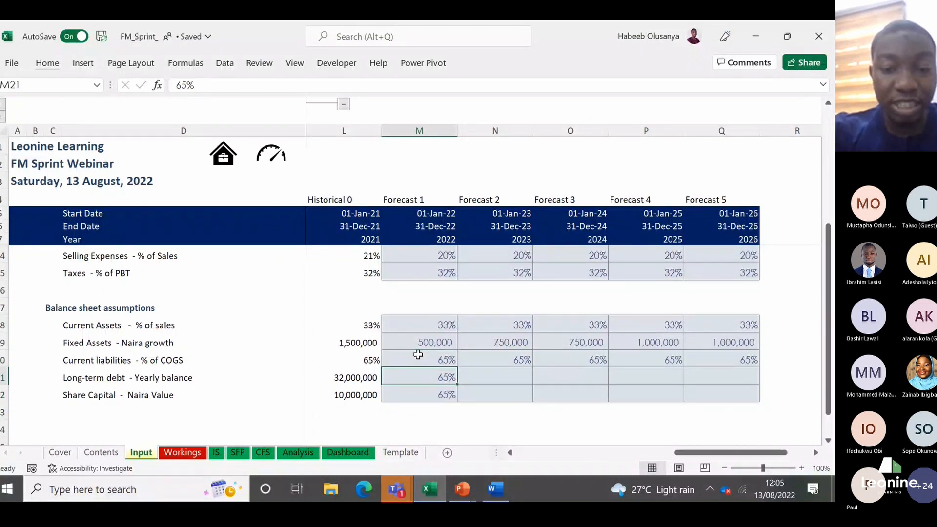
key(shift+Down)
Step: Switch to the Notes document in Word and start a new line at the end reading "To copy right"
mouse_move(496, 488)
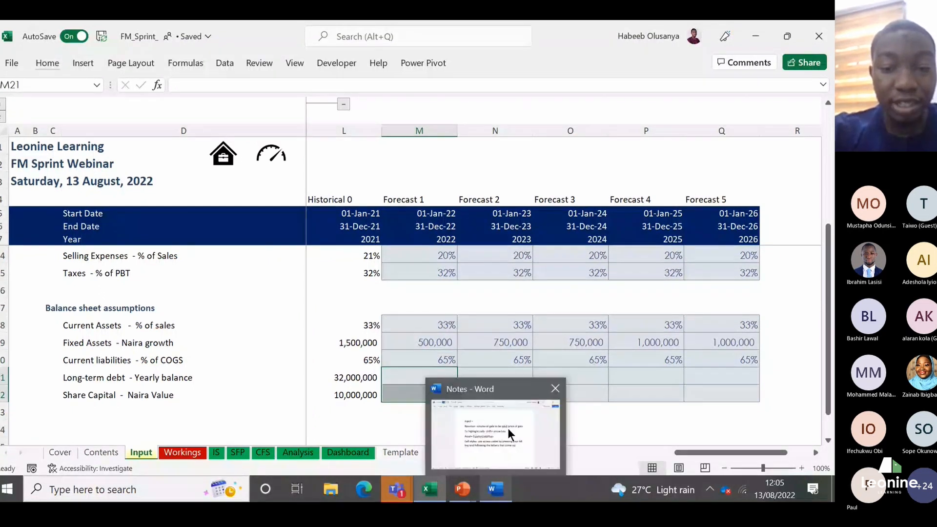
click(507, 428)
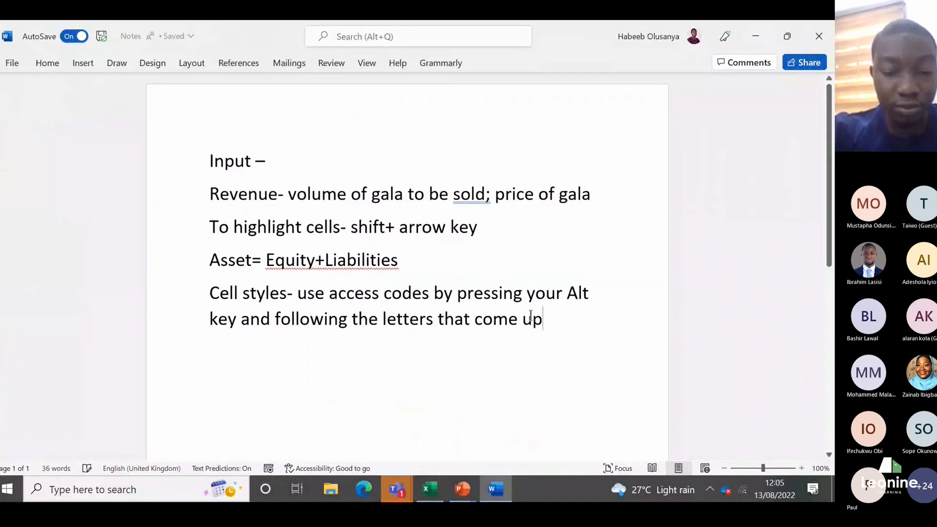
key(Return)
text(To)
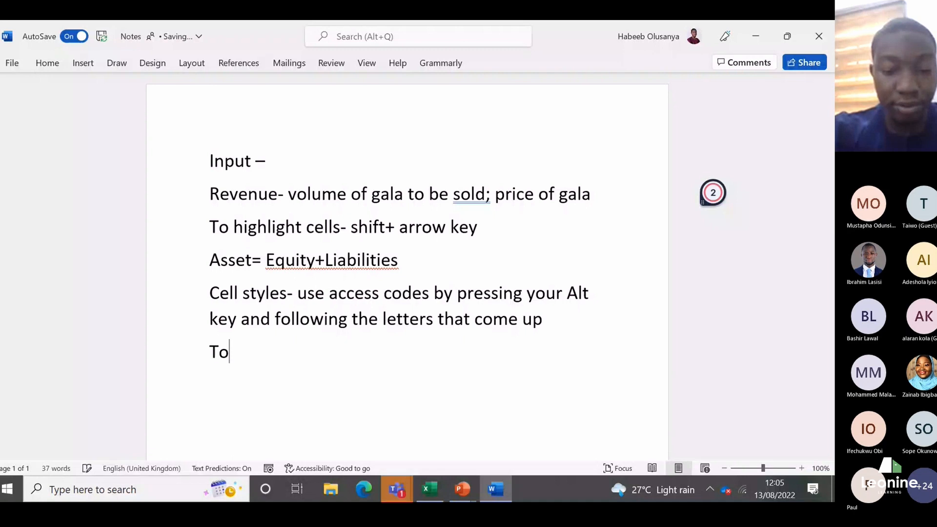
text( copy right -)
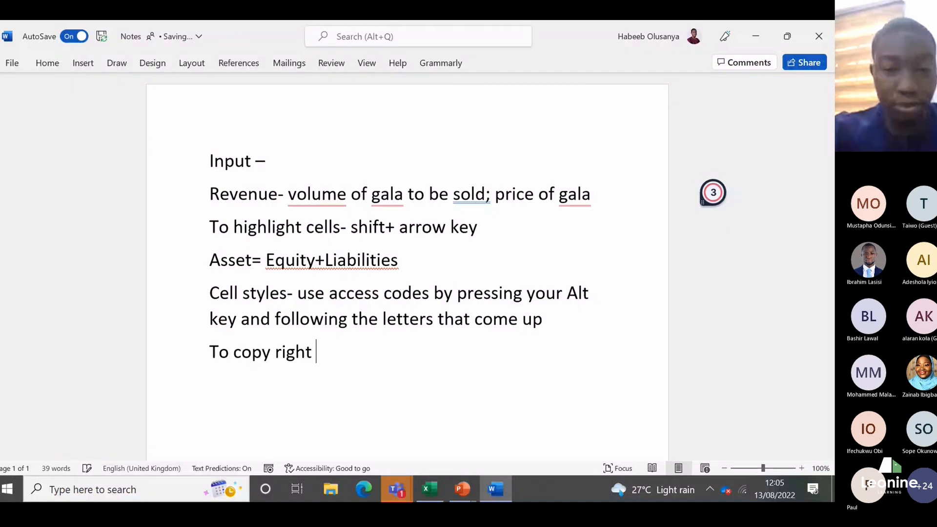
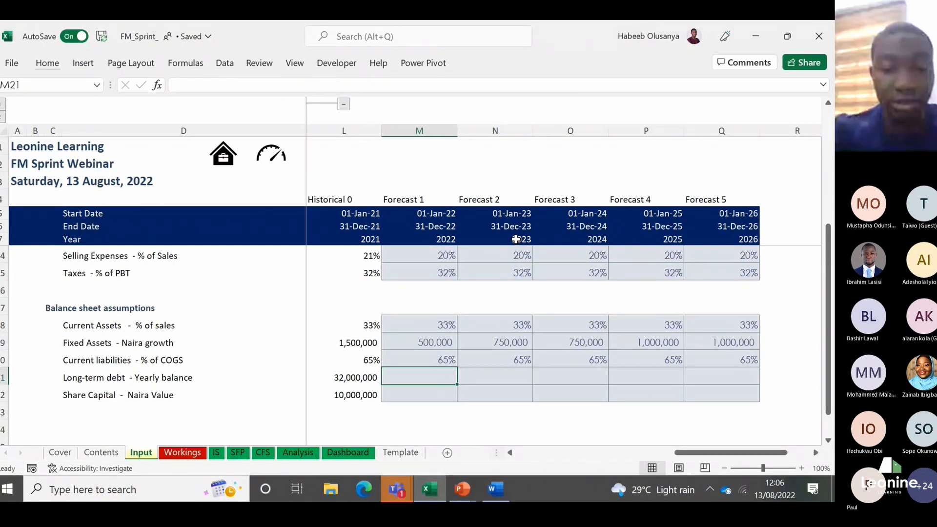
Step: Enter a Long-term debt yearly balance of 35000000 for 2022 in M21 and copy it across to 2023 in N21
text(35000000)
key(Return)
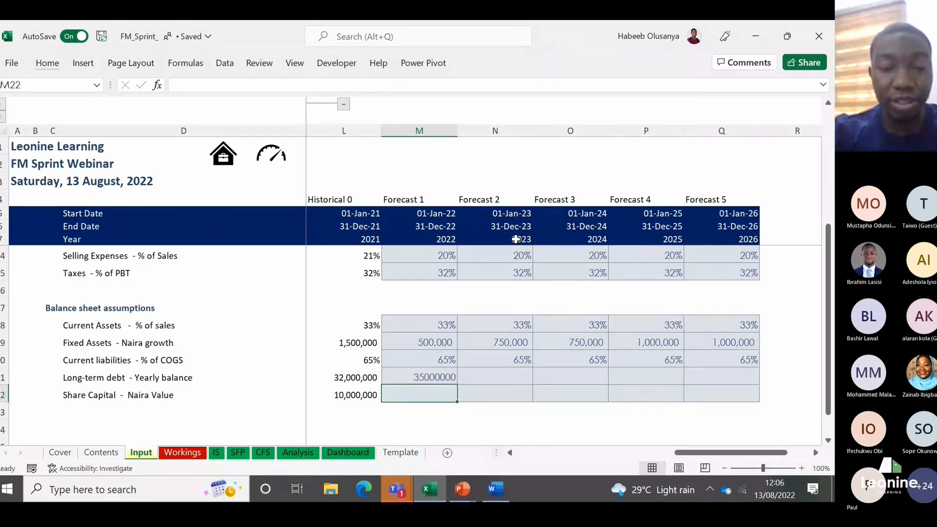
key(Up)
key(shift+Right)
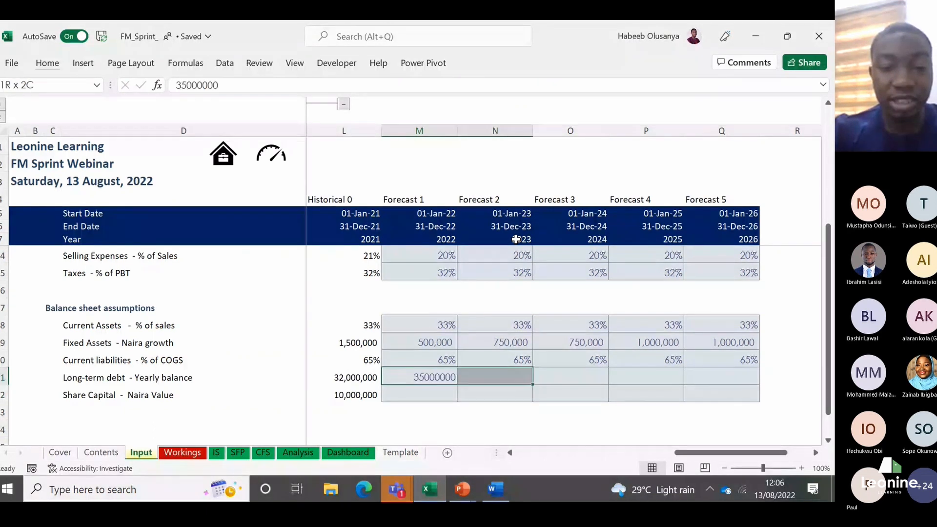
key(ctrl+r)
Step: Enter a Long-term debt yearly balance of 38000000 for 2024 in O21 and fill it across to 2026 in Q21
key(Right)
key(Right)
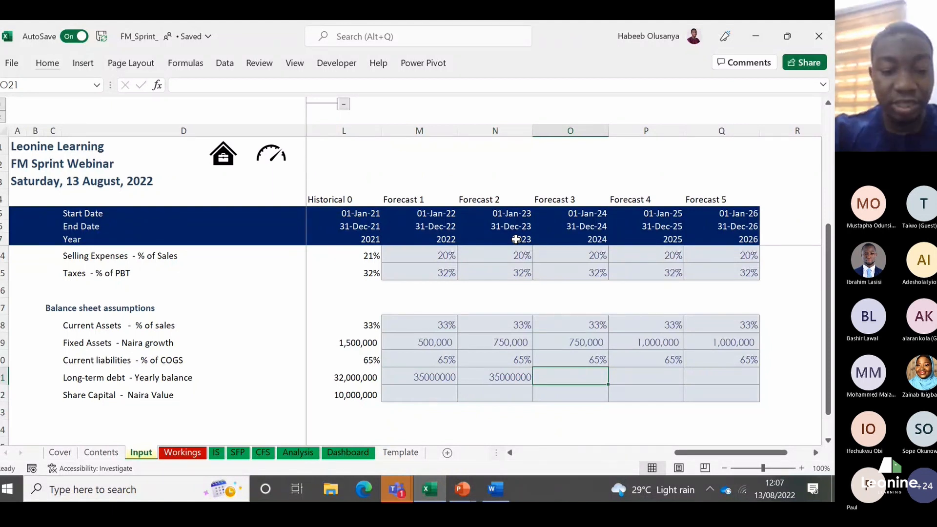
text(38000000)
key(ctrl+Return)
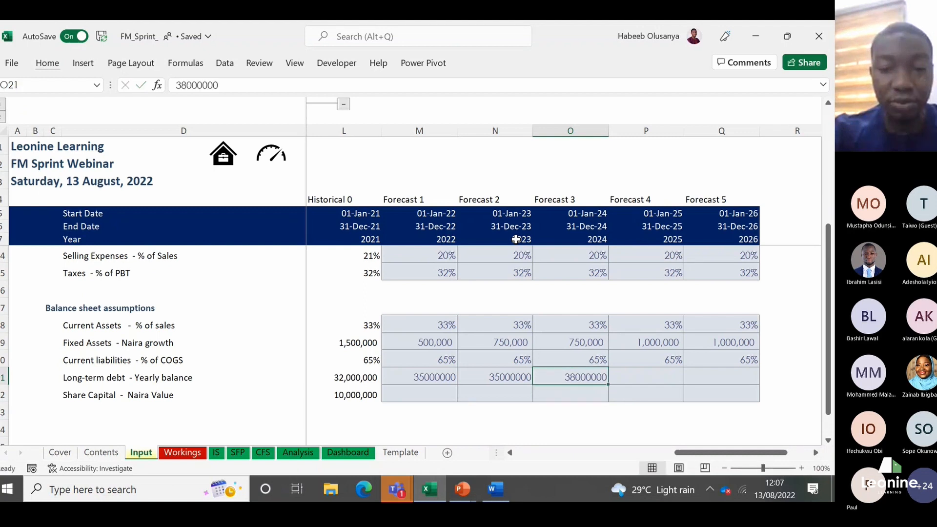
key(shift+Right)
key(shift+Right)
key(ctrl+r)
key(Left)
key(Left)
key(Down)
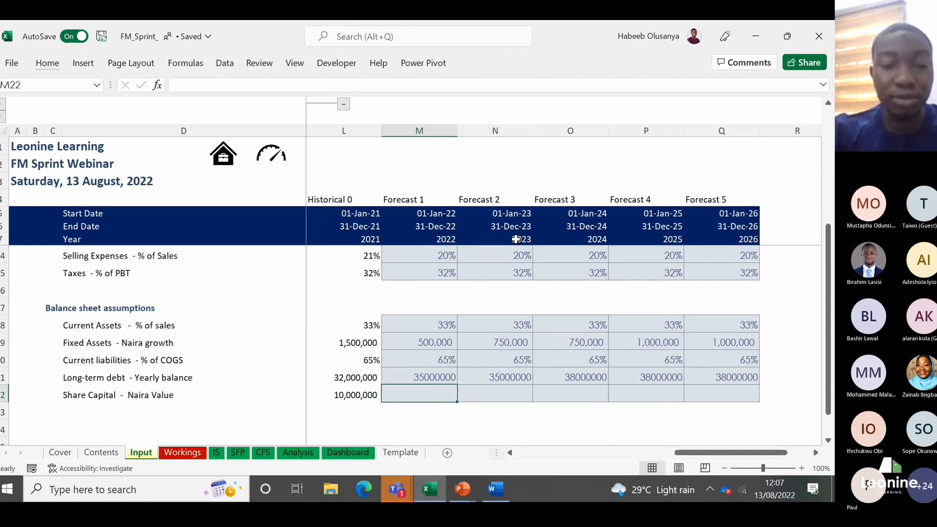
key(Left)
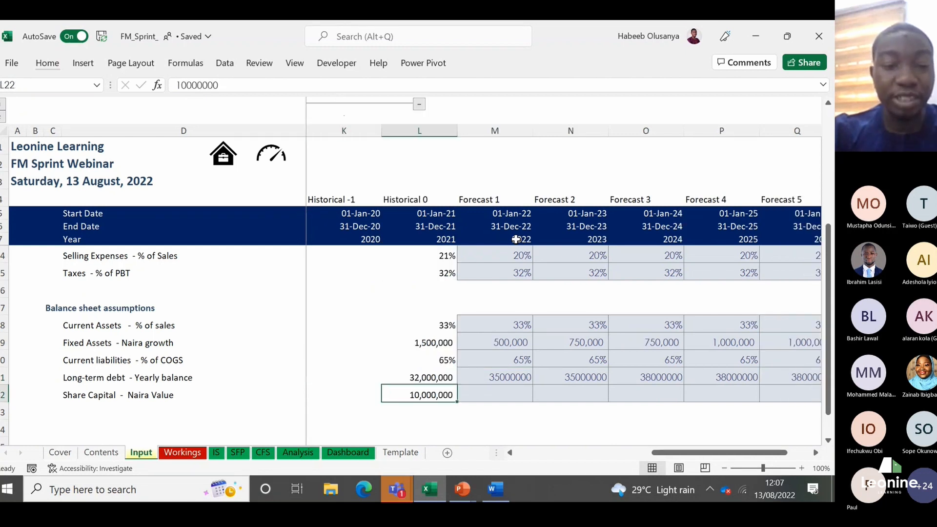
key(Right)
key(Right)
key(Right)
key(Right)
key(Right)
key(Right)
key(Left)
key(Left)
key(Left)
key(Left)
key(Left)
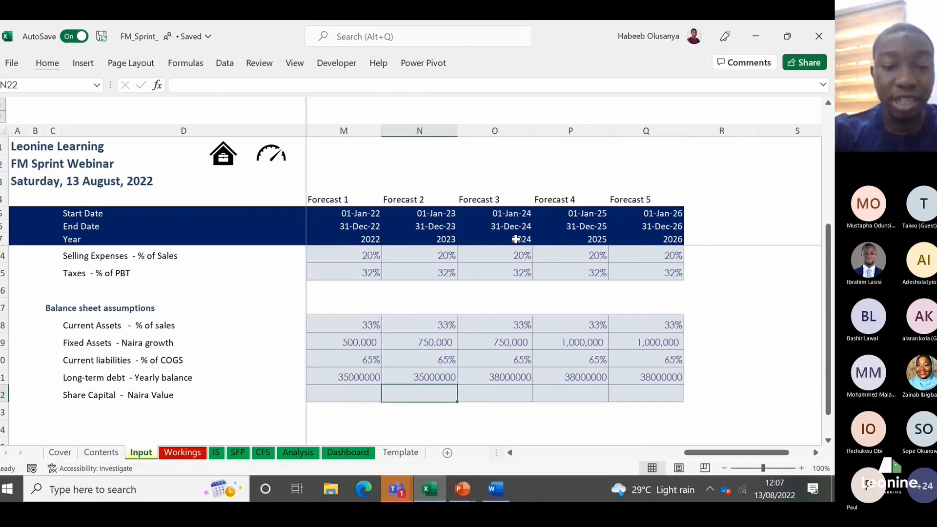
key(Left)
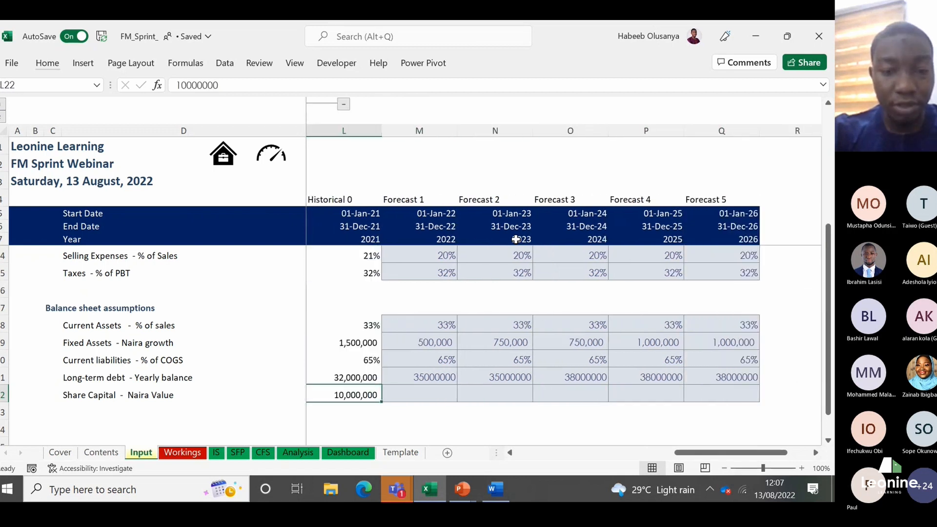
key(Right)
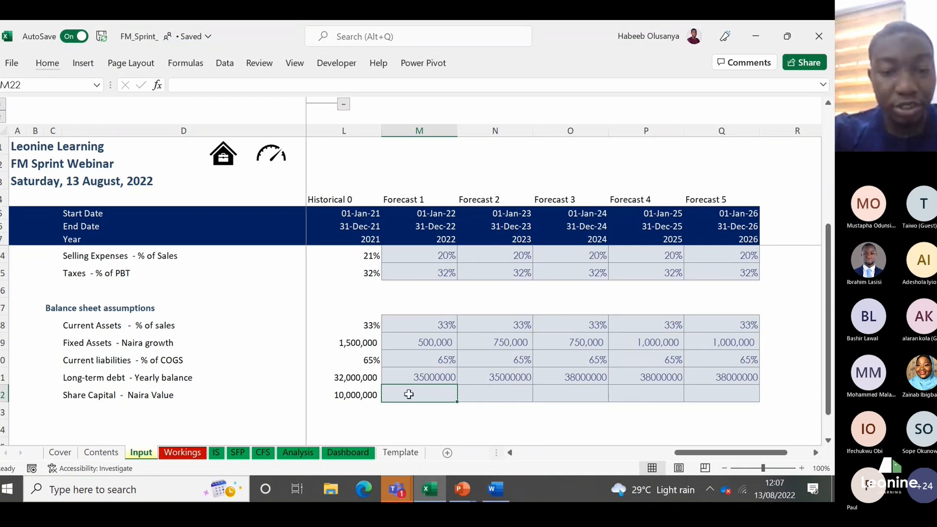
click(340, 403)
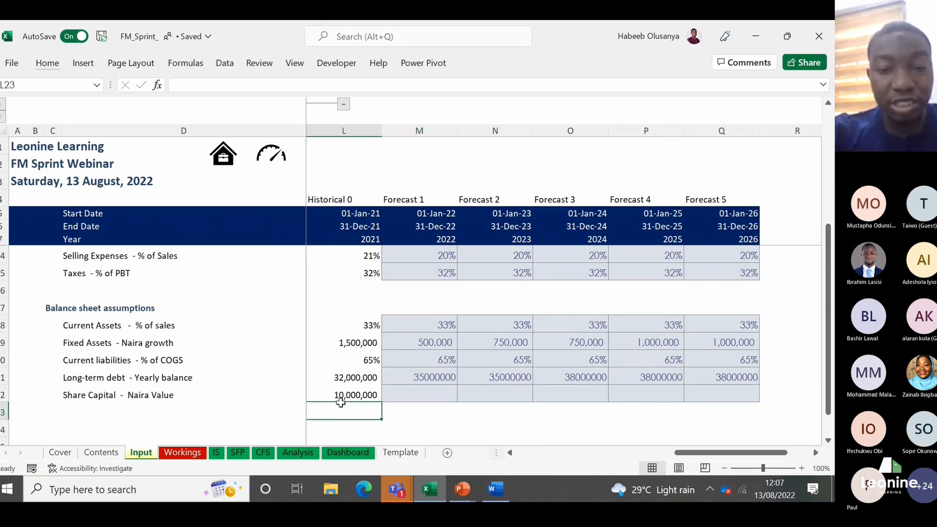
Step: Enter Share Capital of 0 for 2022 and 2023 in M22:N22, copying N22 over M22 to match its number format
click(420, 393)
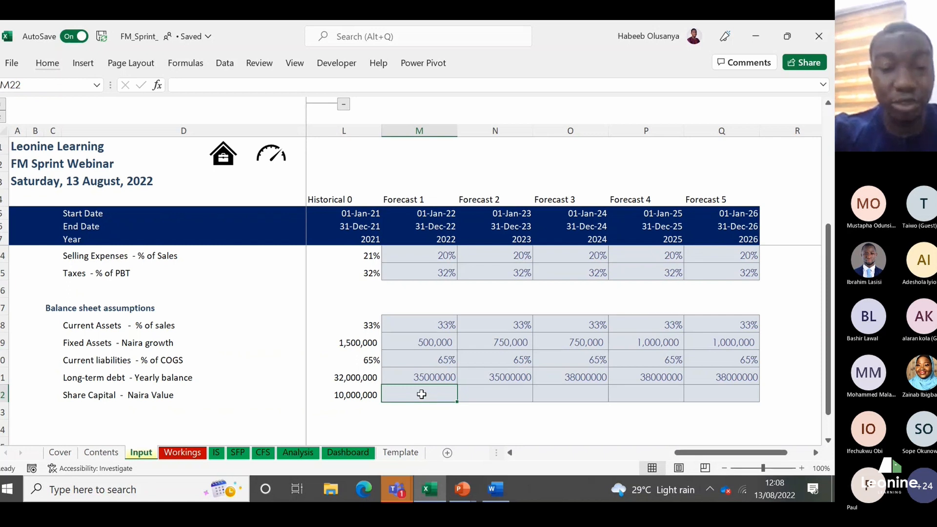
text(0)
key(Return)
key(Up)
key(Right)
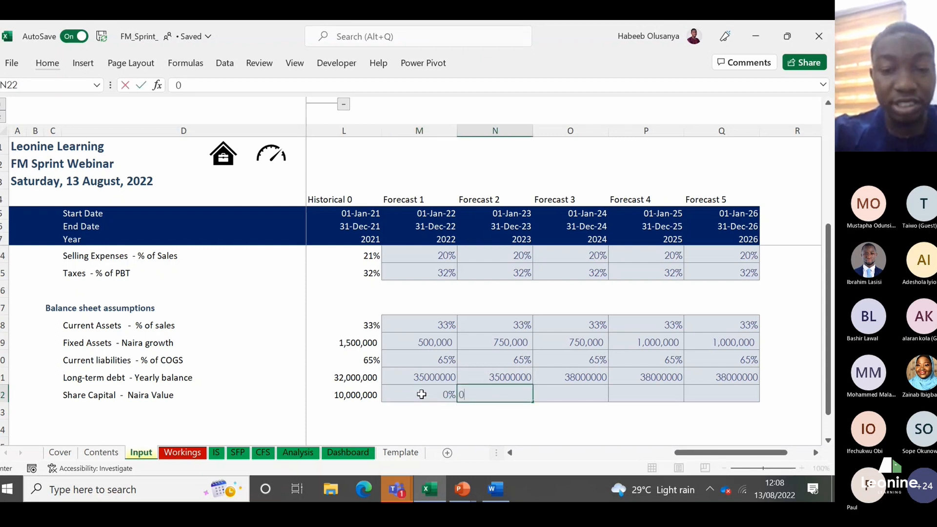
text(0)
key(ctrl+Return)
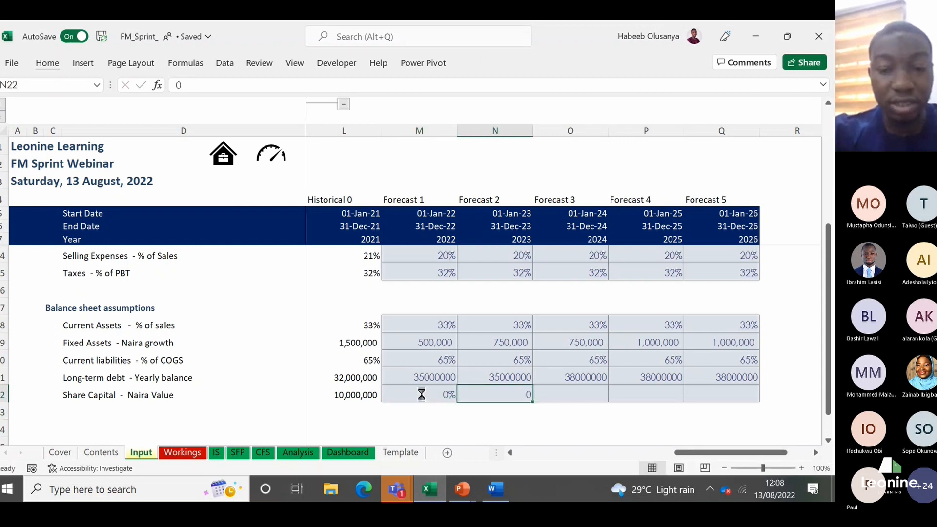
key(ctrl+c)
key(Left)
key(ctrl+v)
Step: Enter Share Capital of 50000000 for 2024 in O22 and 0 for 2025 and 2026 in P22:Q22
key(Right)
key(Right)
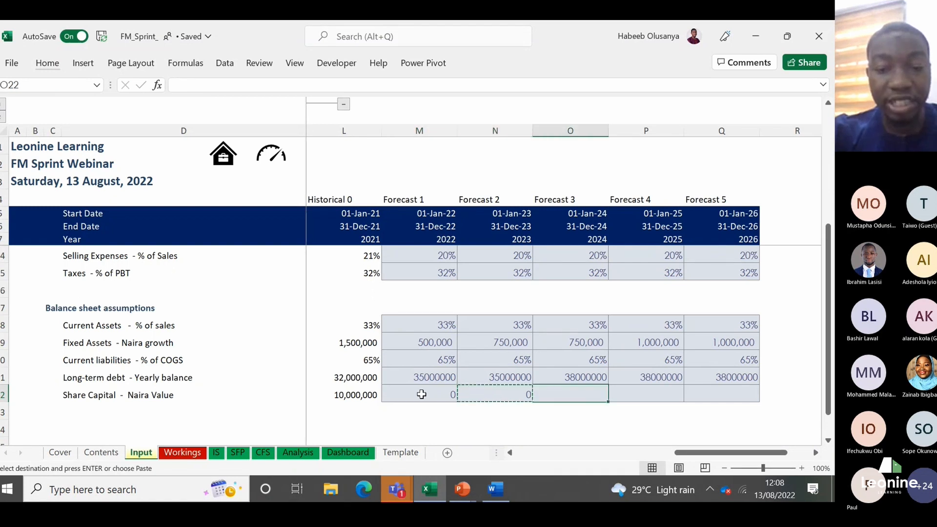
text(5000)
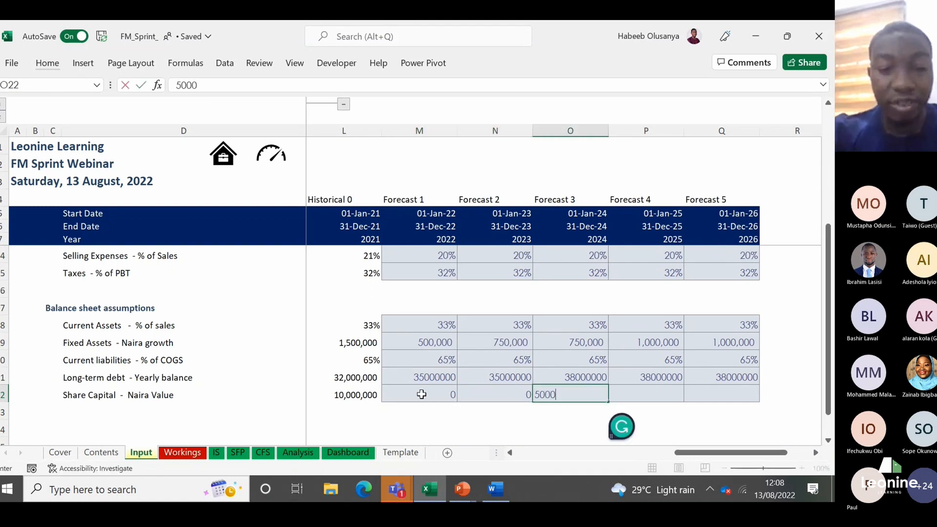
text(0000)
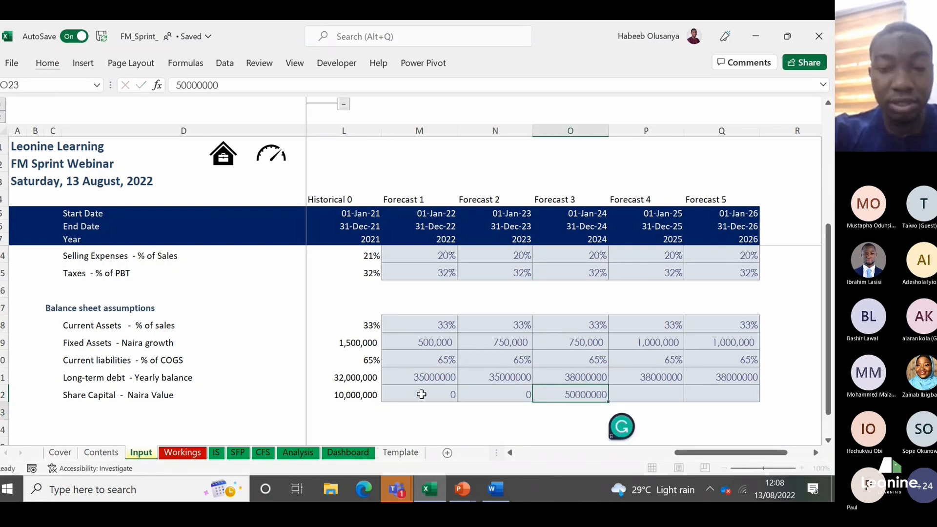
key(ctrl+Return)
key(Right)
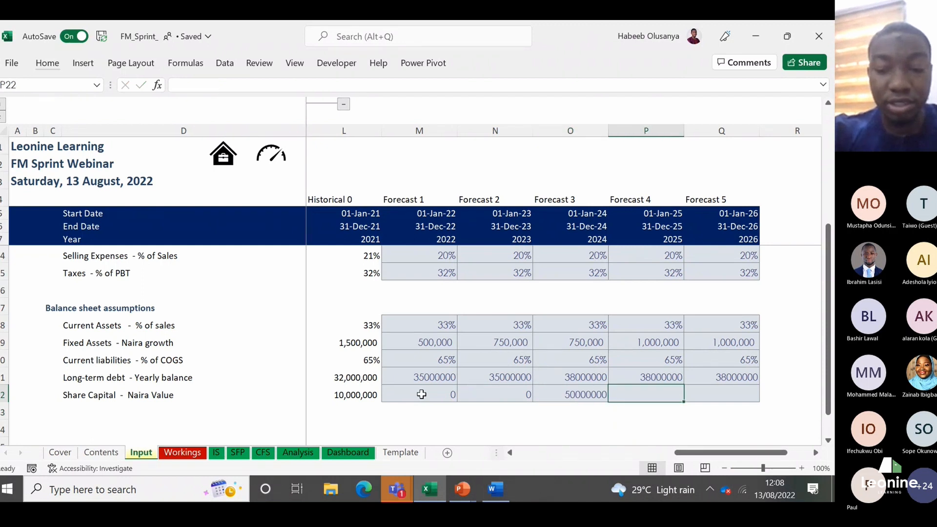
text(0)
key(Right)
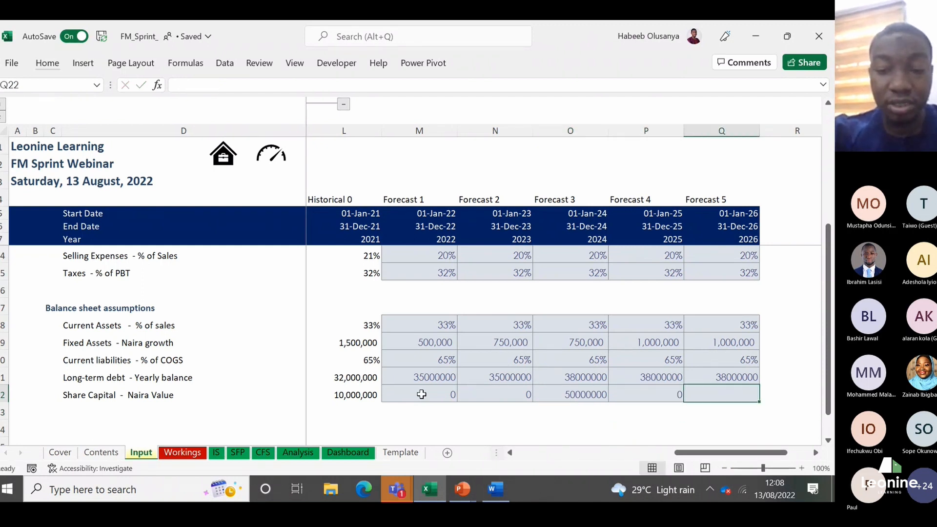
text(0)
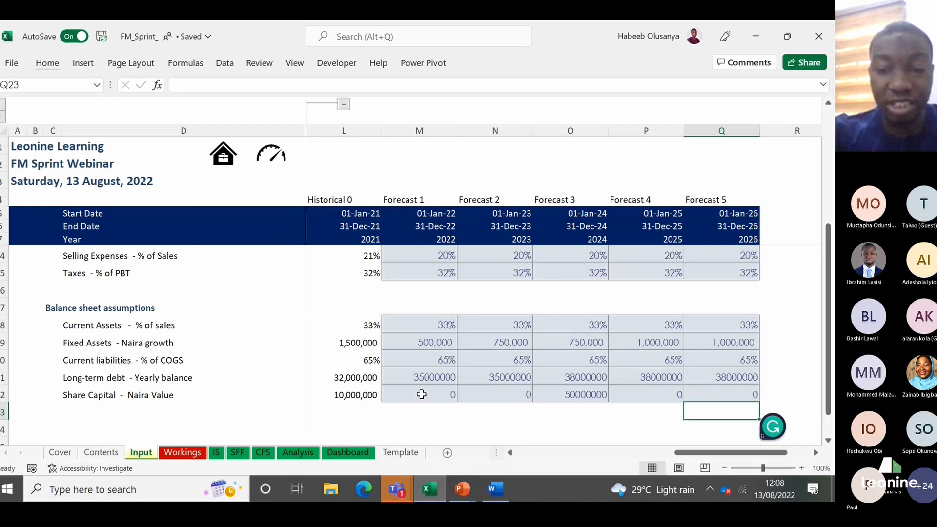
Step: Apply the Percent cell style to the Share Capital forecast cells M22:Q22
key(shift+Left)
key(shift+Left)
key(shift+Left)
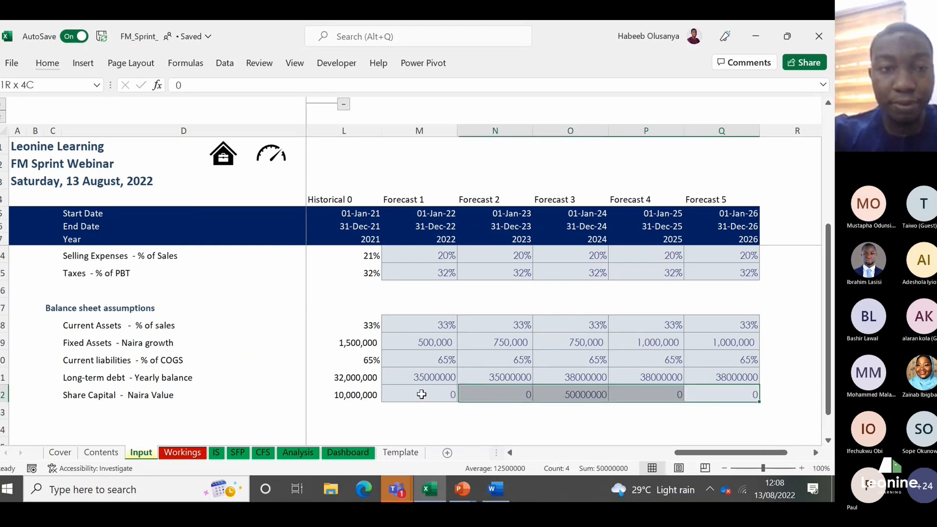
key(shift+Left)
key(alt)
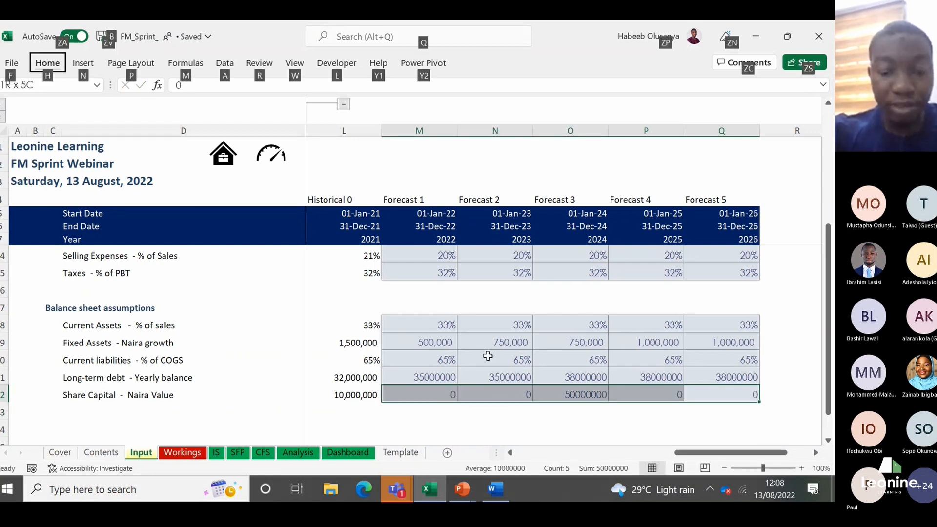
key(h)
key(j)
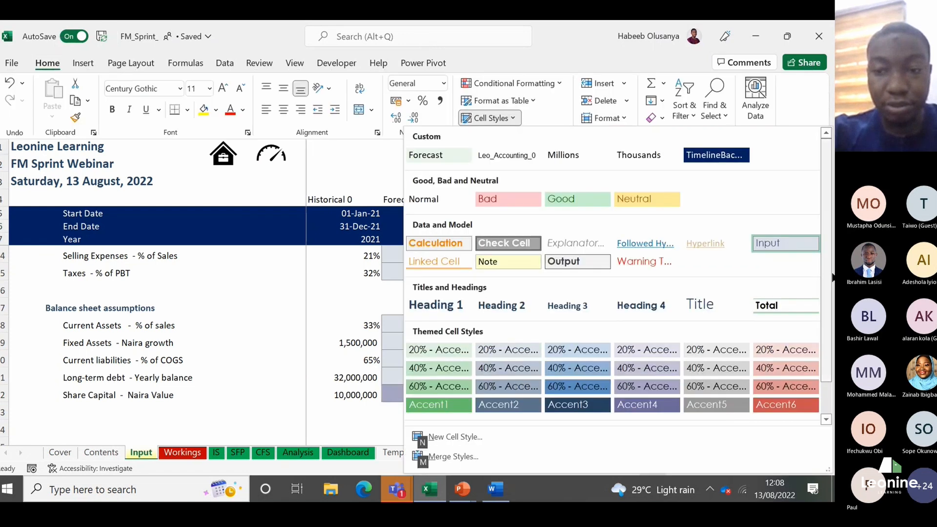
scroll(731, 390, down, 1)
click(704, 410)
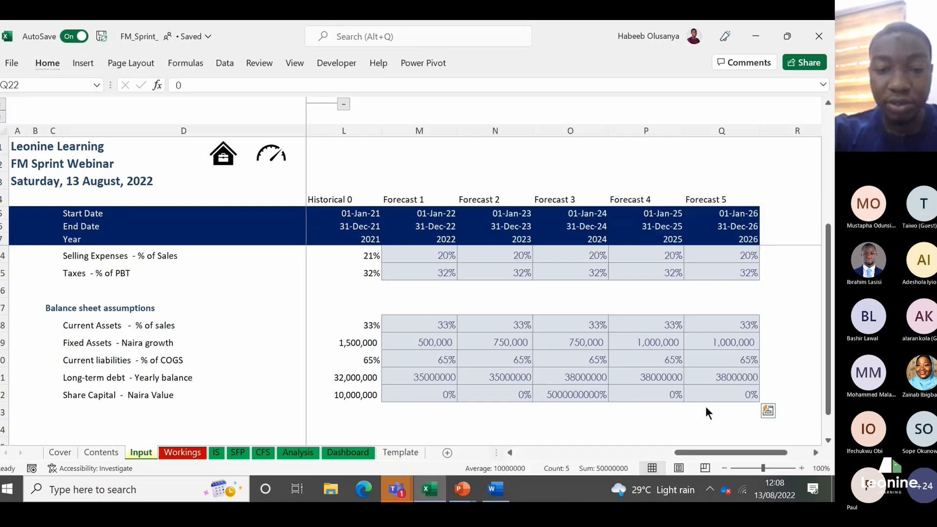
Step: Apply the Comma [0] cell style to the Share Capital forecast cells M22:Q22
key(alt)
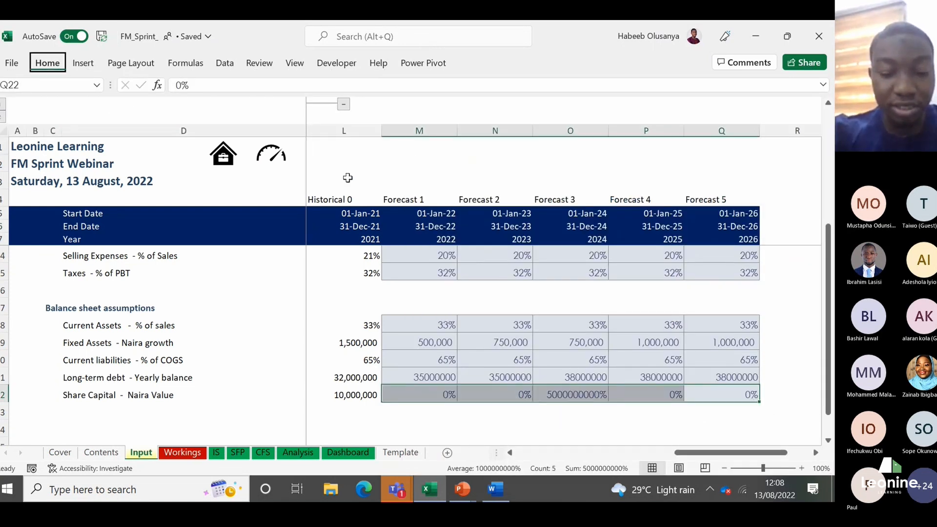
key(h)
key(j)
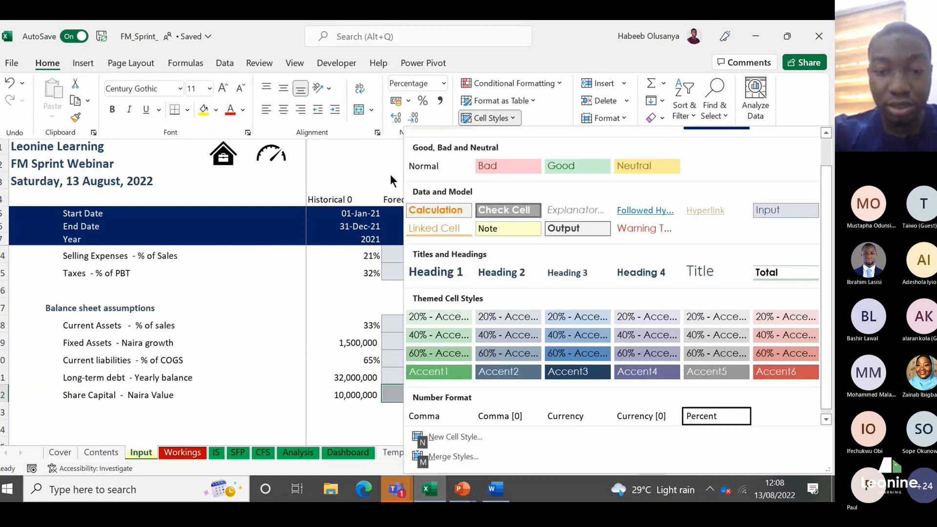
click(493, 420)
click(467, 397)
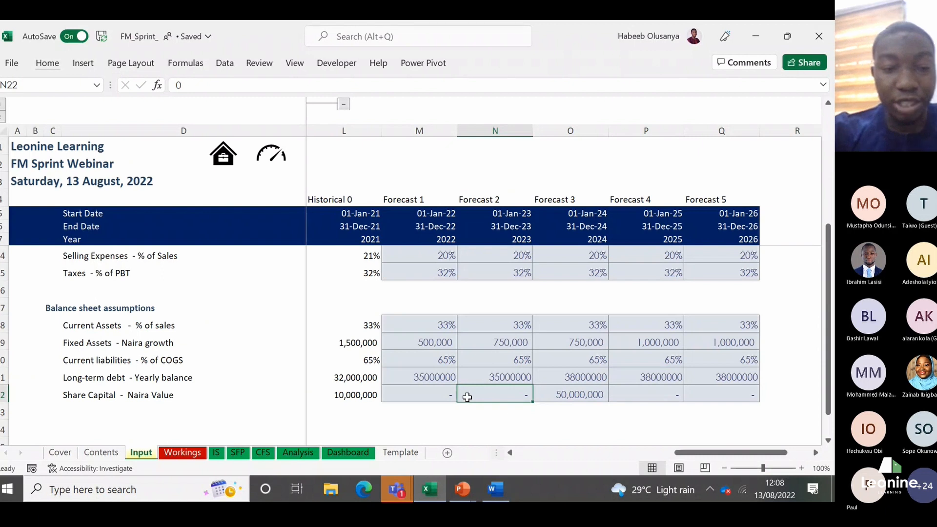
Step: Review the income statement and balance sheet assumptions for 2022 to 2026, from Yearly Sales growth down to Share Capital
key(Up)
key(Up)
key(Up)
key(Up)
key(Up)
key(Up)
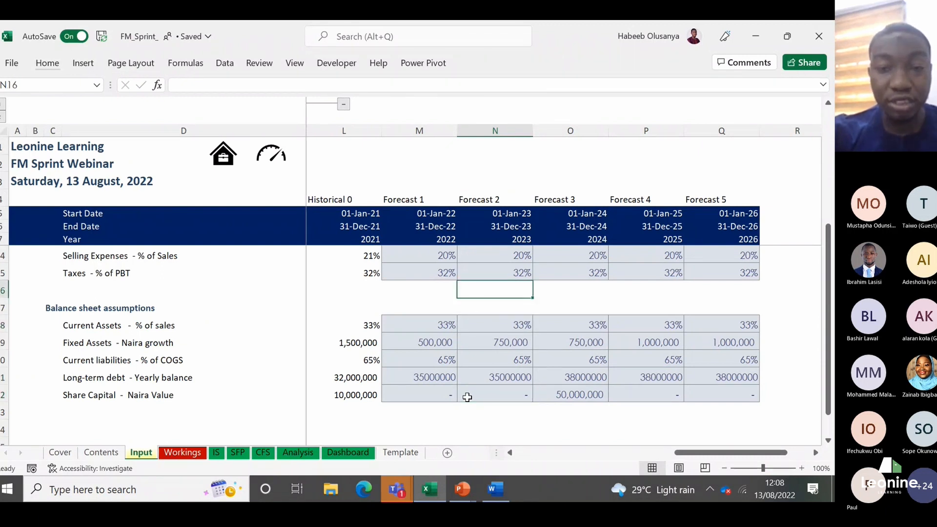
key(Up)
key(Up)
key(Up)
key(Up)
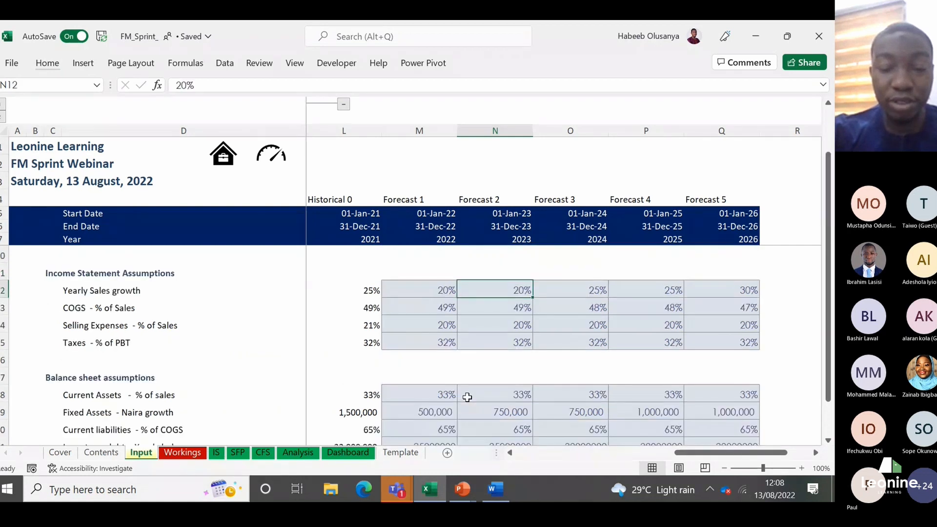
key(Down)
key(Down)
key(Down)
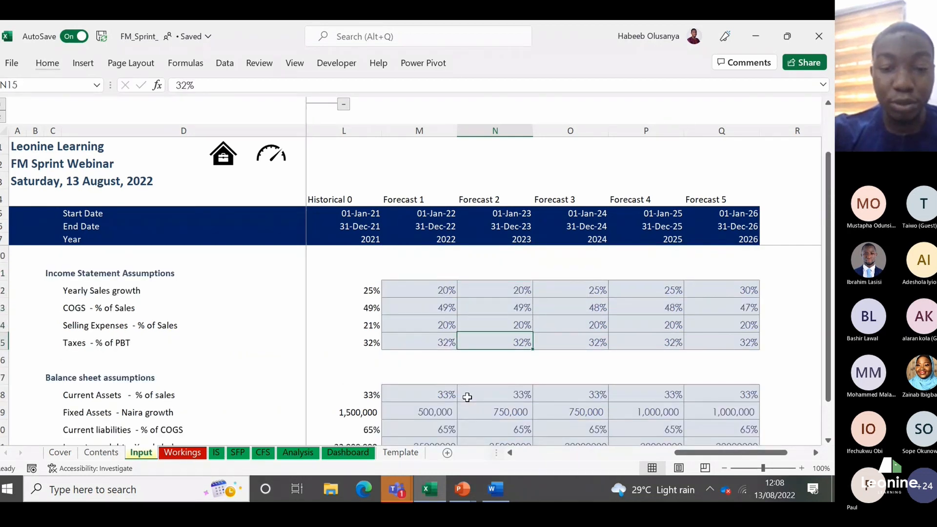
key(Down)
key(Down)
key(Down)
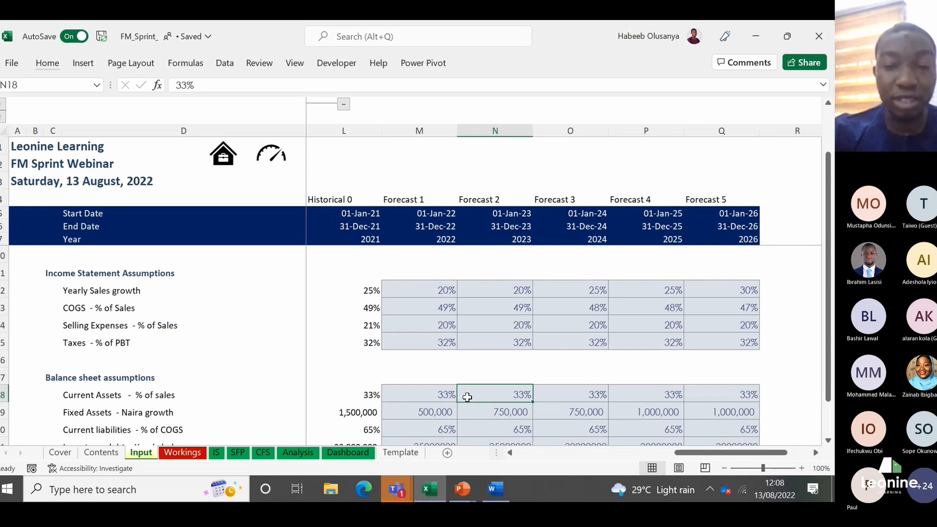
key(Down)
key(Down)
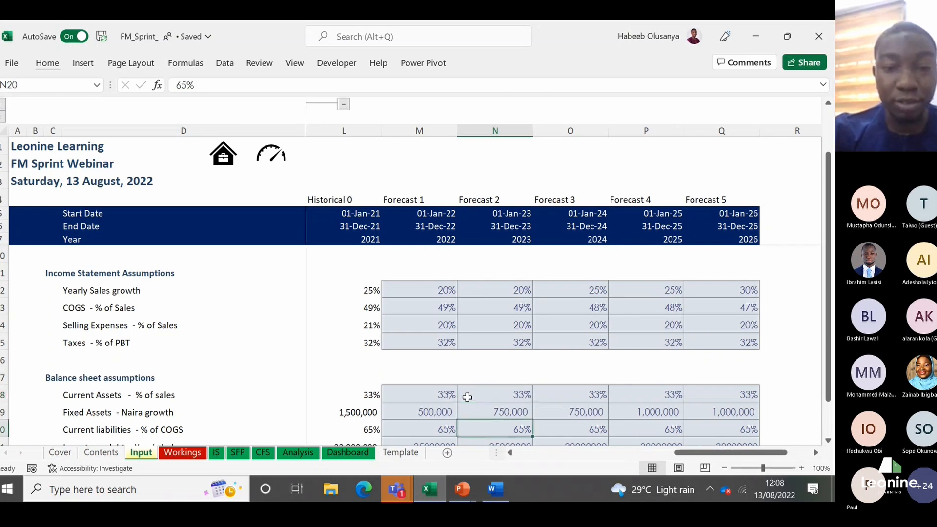
key(Up)
key(Up)
key(Up)
key(Up)
key(Up)
key(Up)
key(Up)
key(Up)
key(Up)
key(Up)
key(Up)
key(Down)
key(Down)
key(Down)
key(Down)
key(Down)
key(Down)
key(Down)
key(Down)
key(Down)
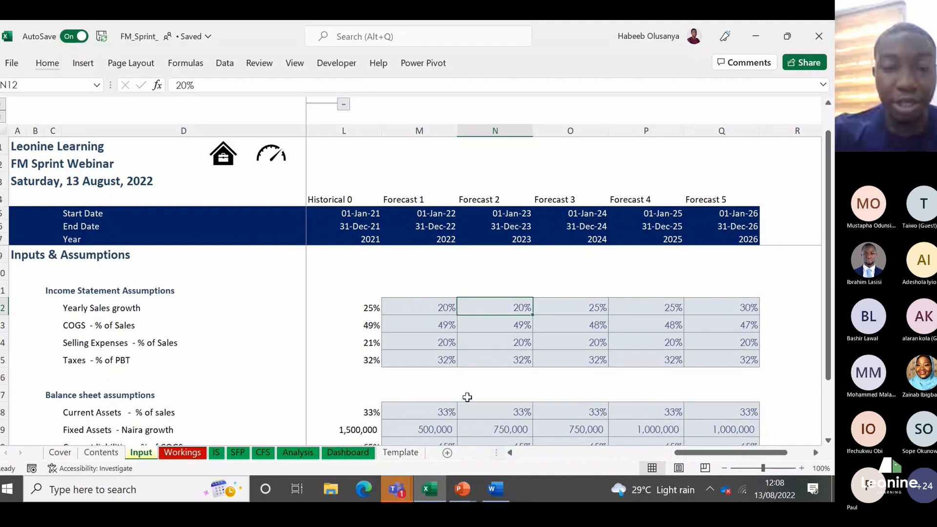
key(Down)
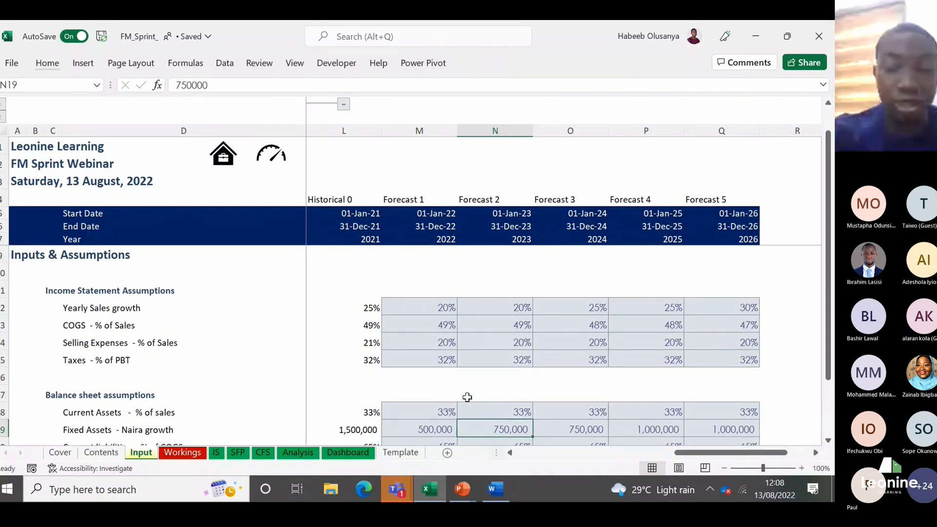
key(Down)
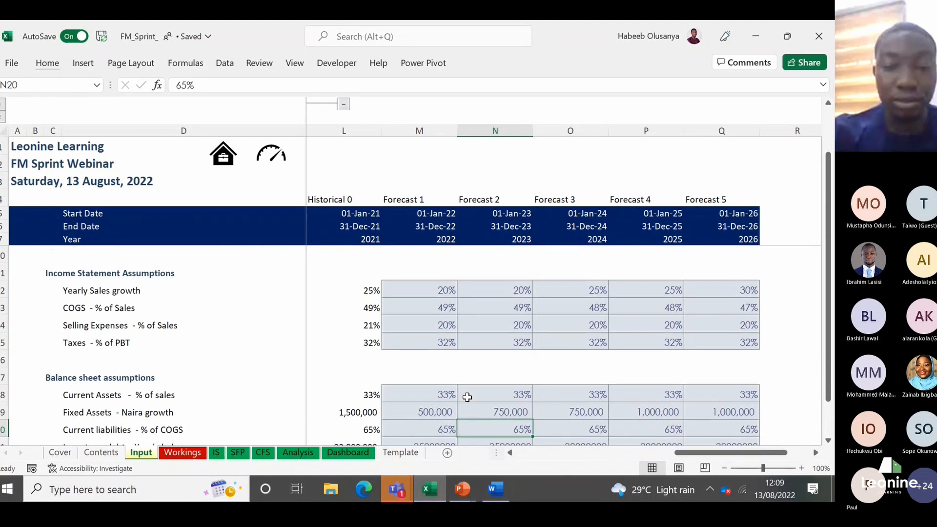
key(Down)
key(Down)
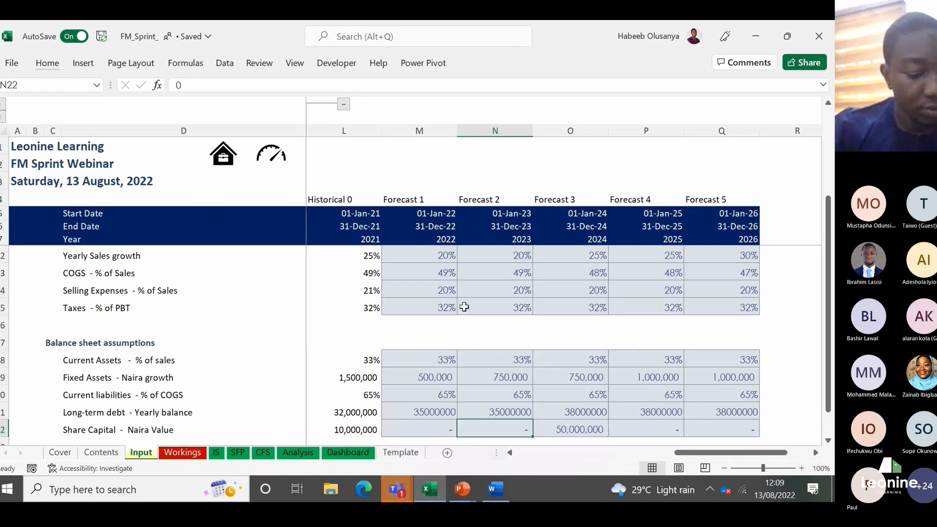
Step: Apply the Comma [0] cell style to the Long-term debt forecast cells M21:Q21
click(491, 277)
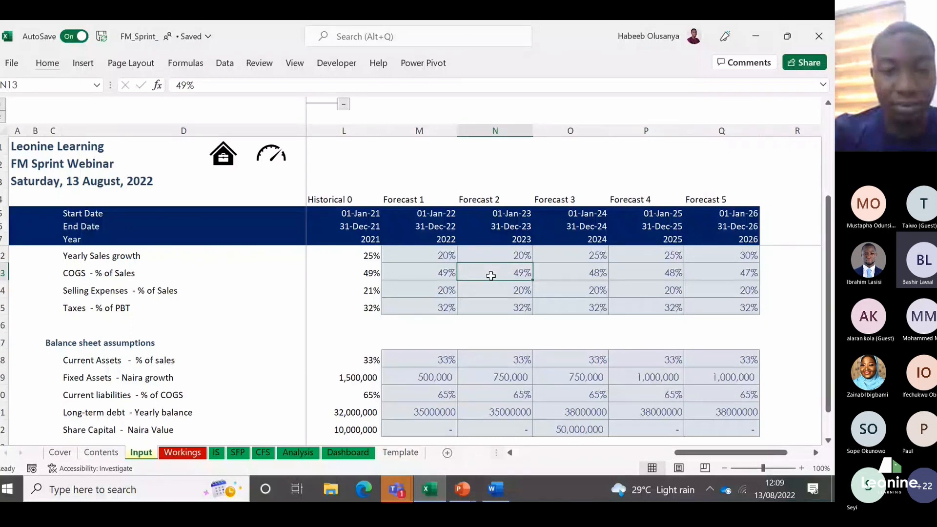
key(Down)
key(Down)
key(Down)
key(Down)
key(Down)
key(Down)
key(Down)
key(Down)
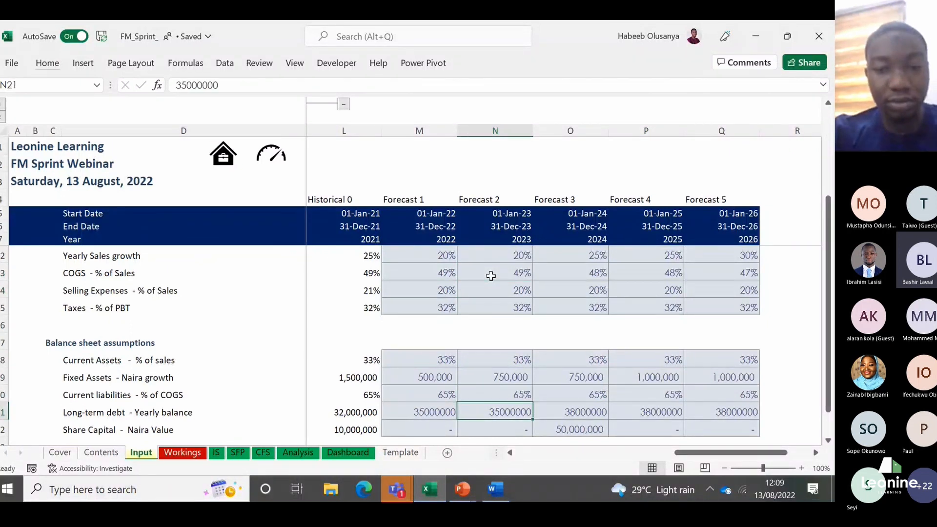
key(Left)
key(shift+Right)
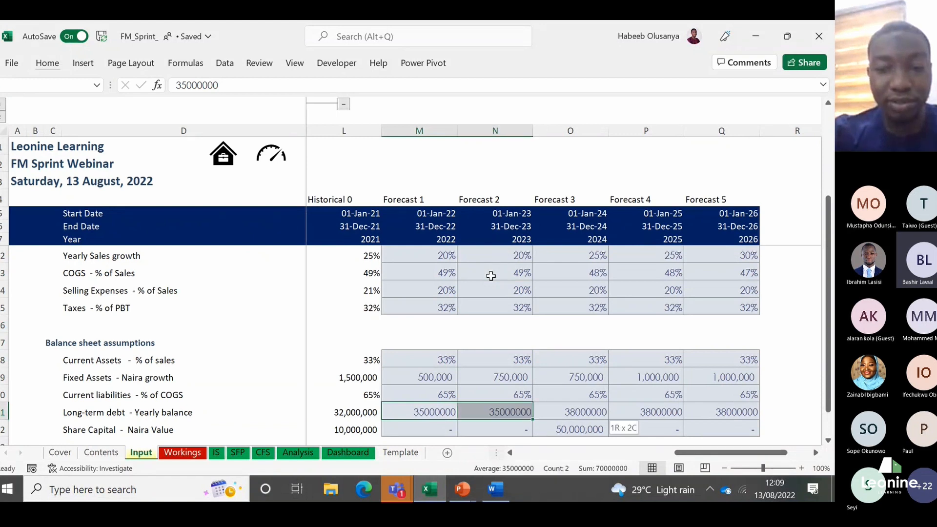
key(shift+Right)
key(shift+Right)
key(shift+Right)
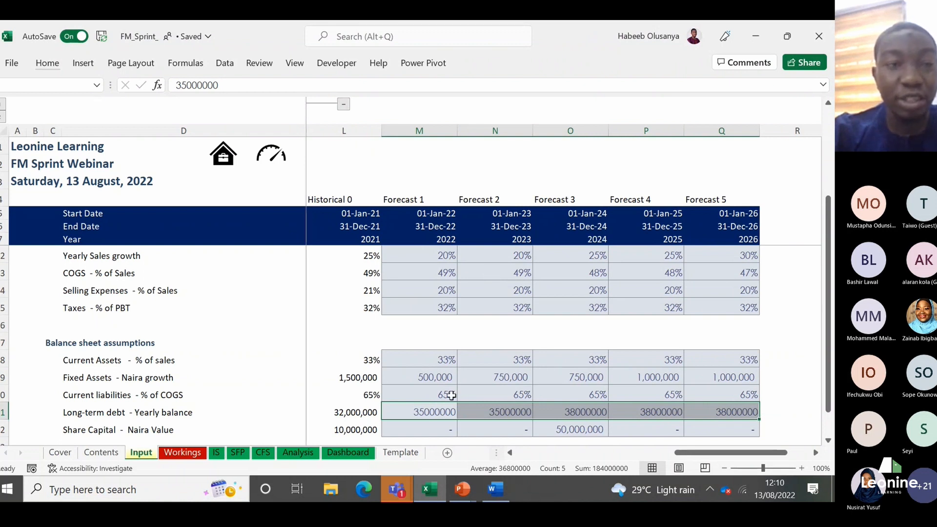
click(48, 62)
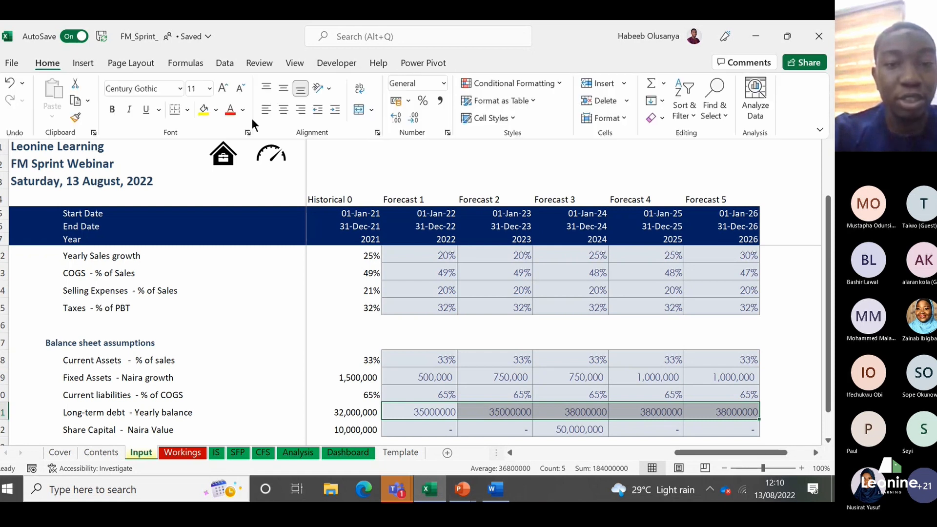
click(514, 120)
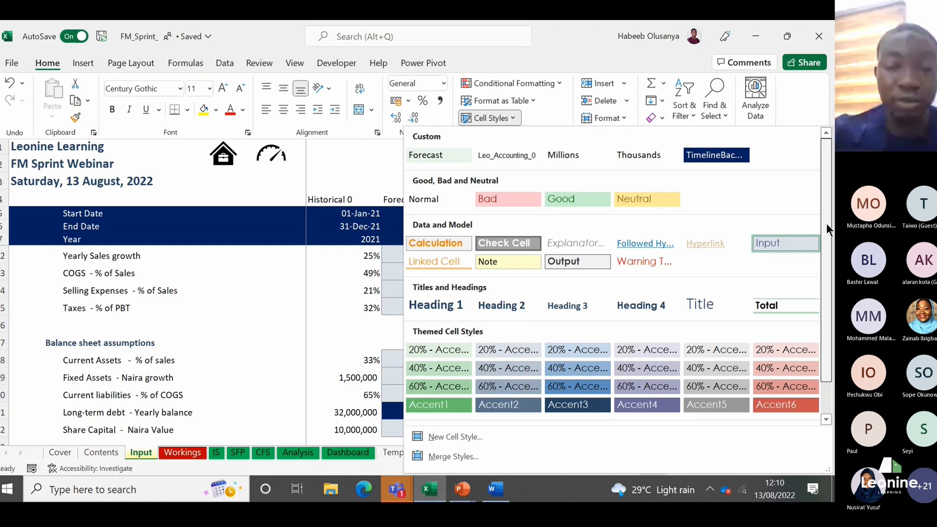
drag(826, 223, 825, 253)
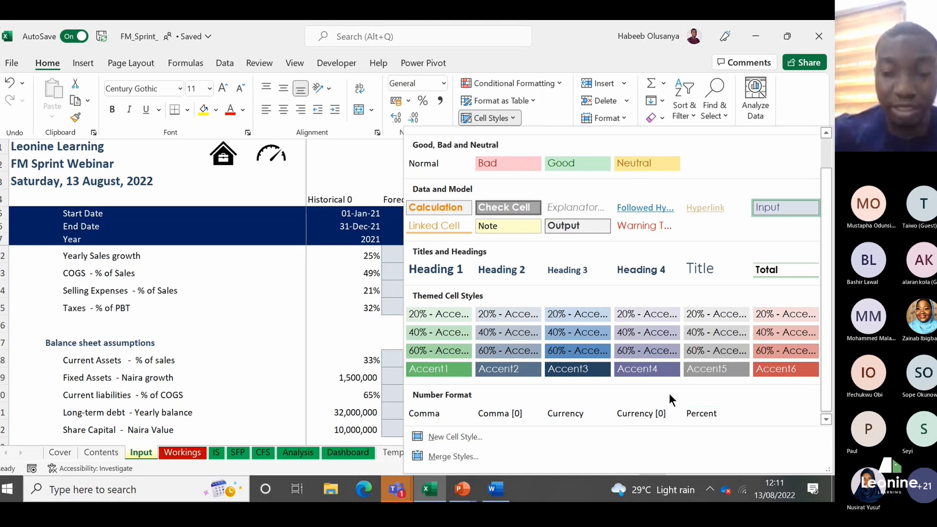
click(517, 414)
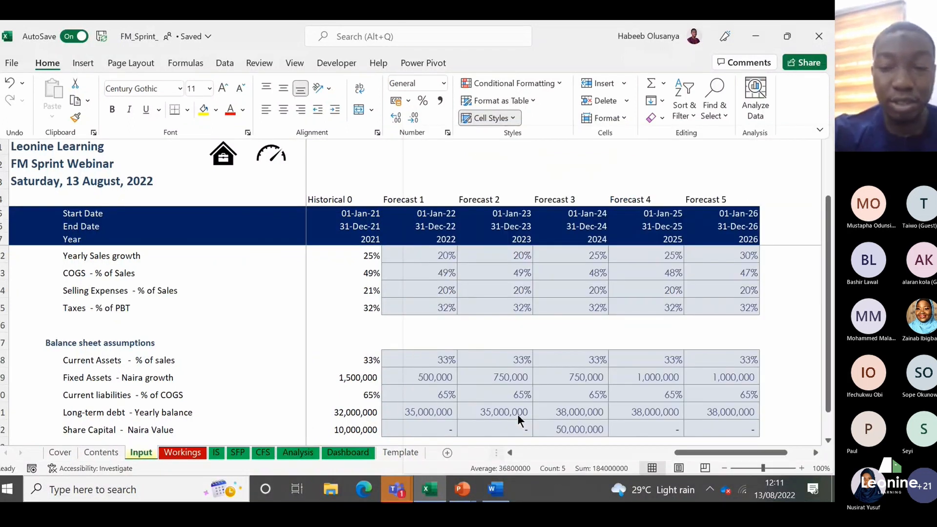
click(517, 414)
key(Right)
key(Right)
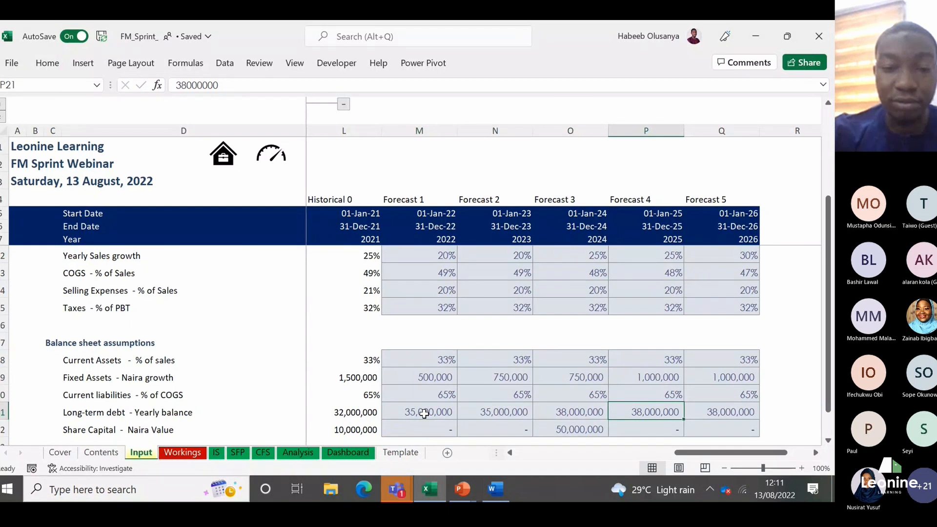
key(Up)
key(Up)
key(Up)
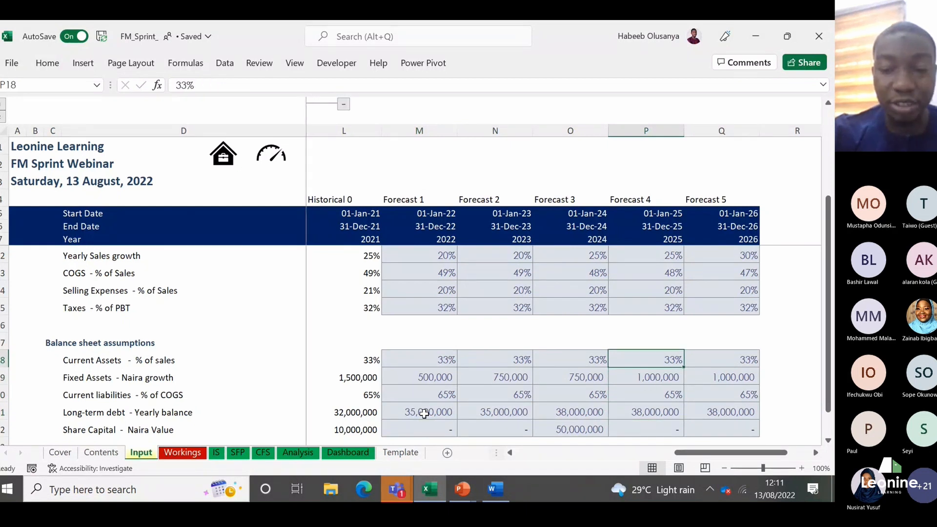
key(Down)
key(Down)
key(Down)
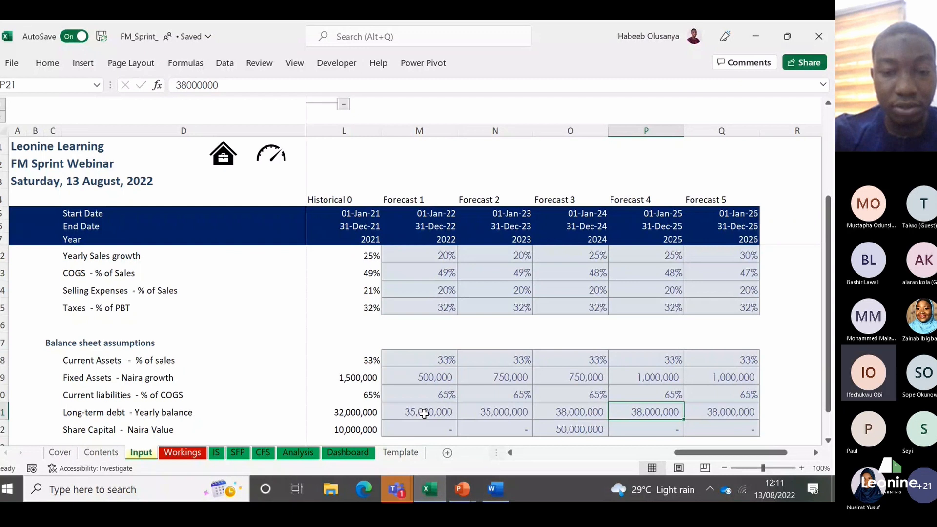
Step: Correct the 2024 Share Capital value in O22 to 5000000
key(Down)
key(Left)
click(219, 85)
key(BackSpace)
key(Return)
Step: Check the 2024 assumptions in column O, from Share Capital up to Yearly Sales growth and back down
key(Up)
key(Up)
key(Up)
key(Up)
key(Up)
key(Up)
key(Up)
key(Up)
key(Up)
key(Up)
key(Up)
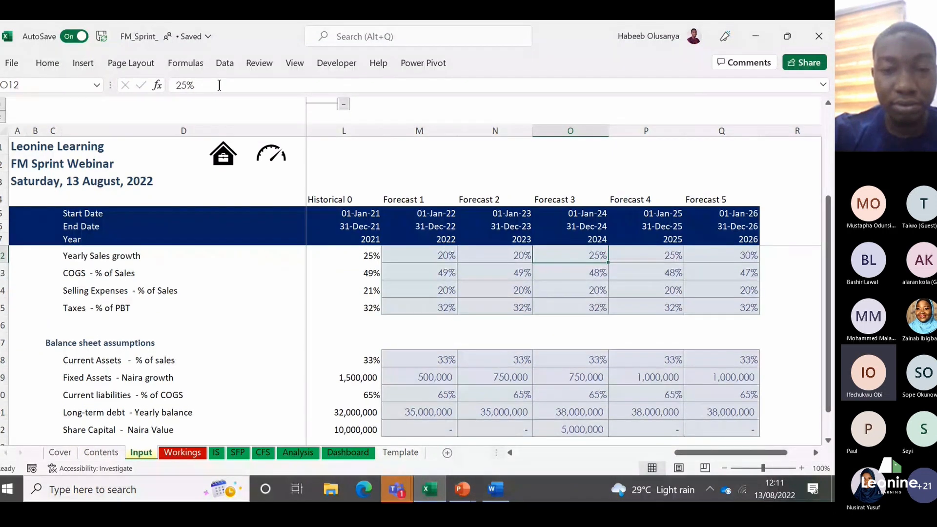
key(Down)
key(Down)
key(Down)
key(Down)
key(Down)
key(Down)
key(Down)
key(Down)
key(Down)
key(Down)
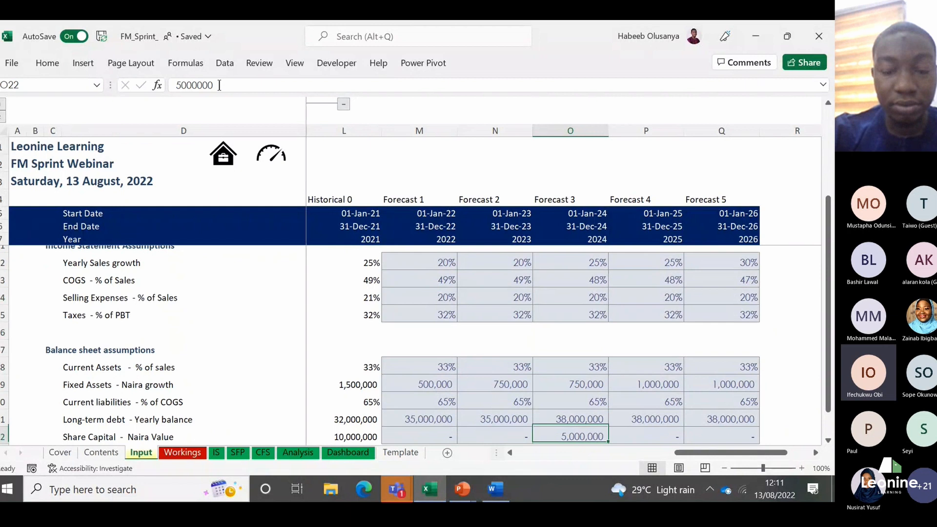
key(Up)
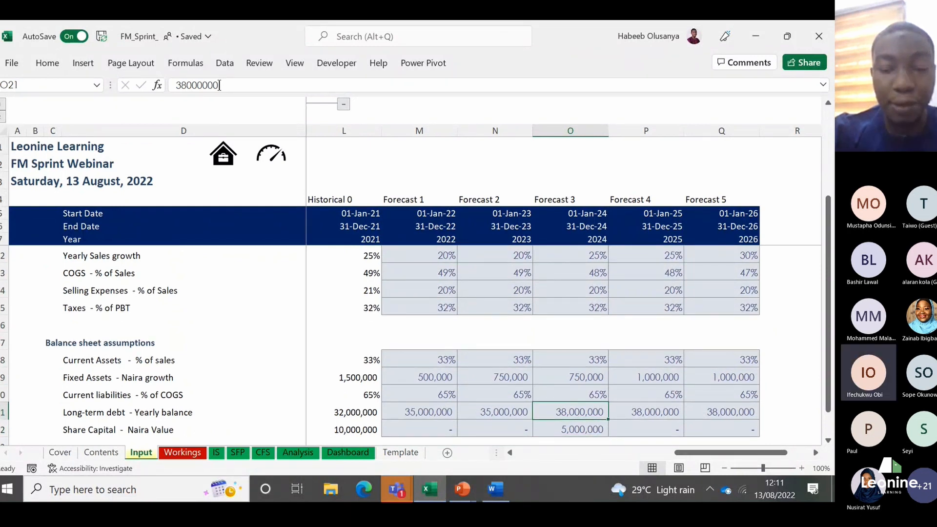
Step: Clear the Current Assets percentages for 2023 to 2026 in N18:Q18
key(Up)
key(Up)
key(Up)
key(Left)
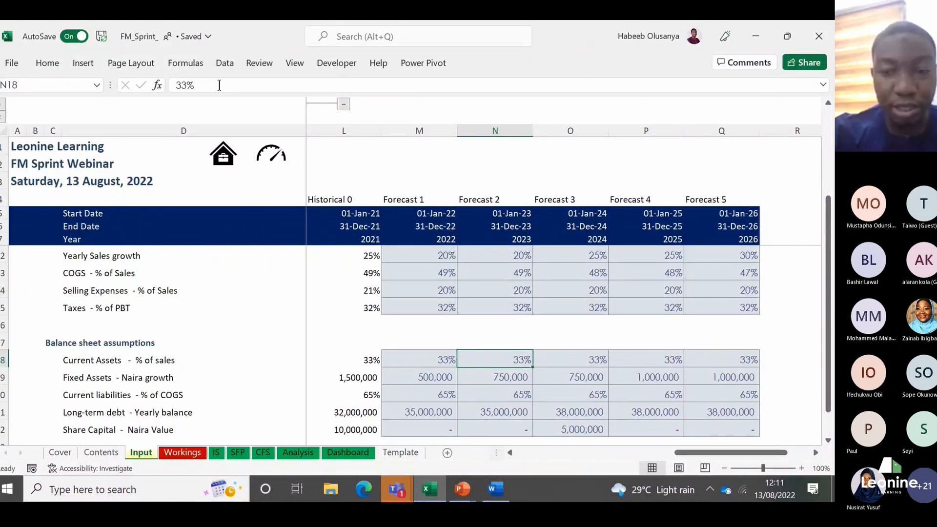
key(ctrl+shift+Right)
key(Delete)
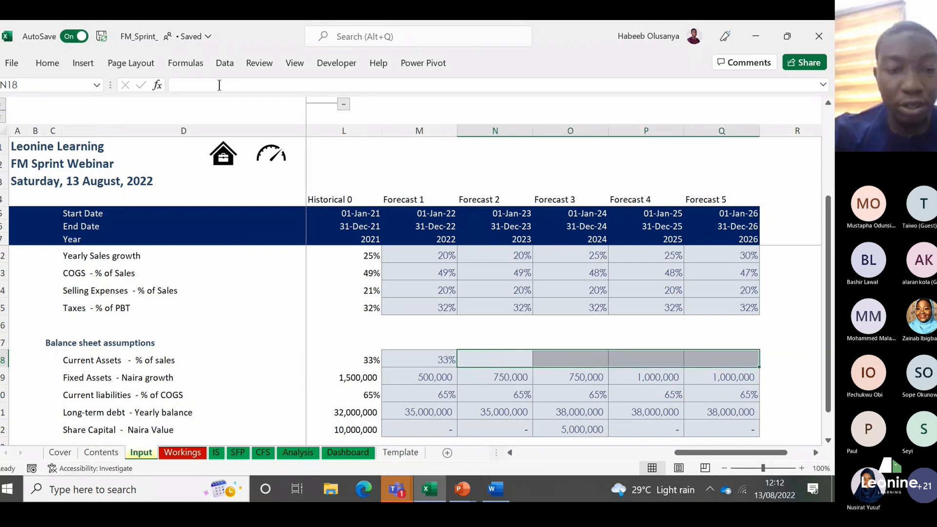
Step: Fill the 2022 Current Assets percentage in M18 across to 2026 in Q18
click(402, 352)
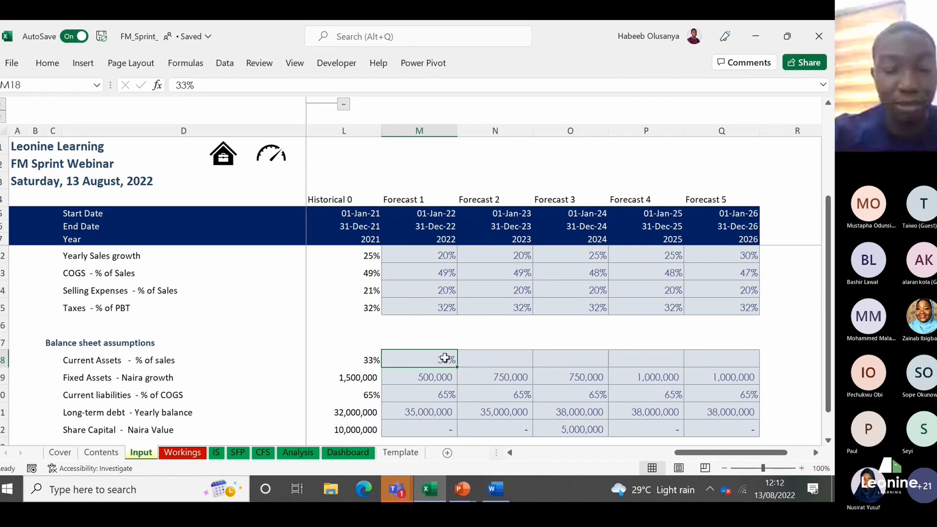
key(shift+Right)
key(shift+Right)
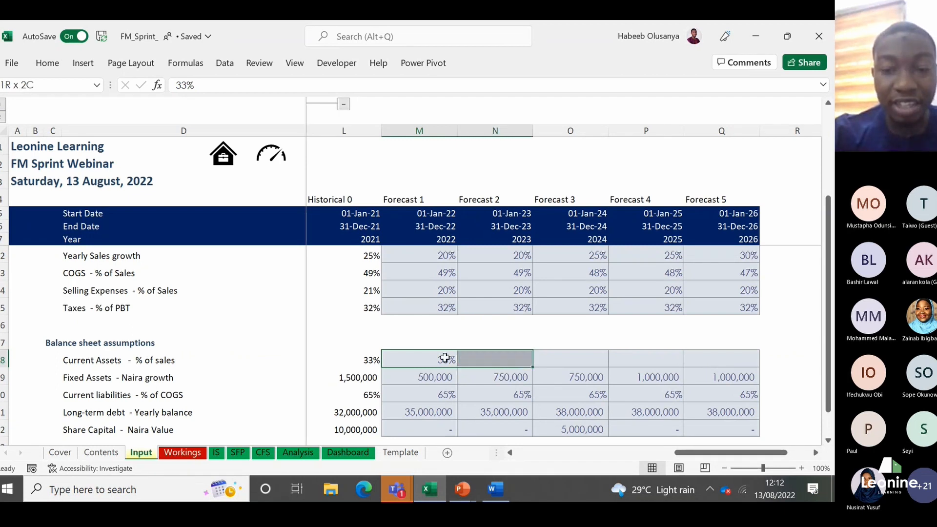
key(shift+Right)
key(shift+Right)
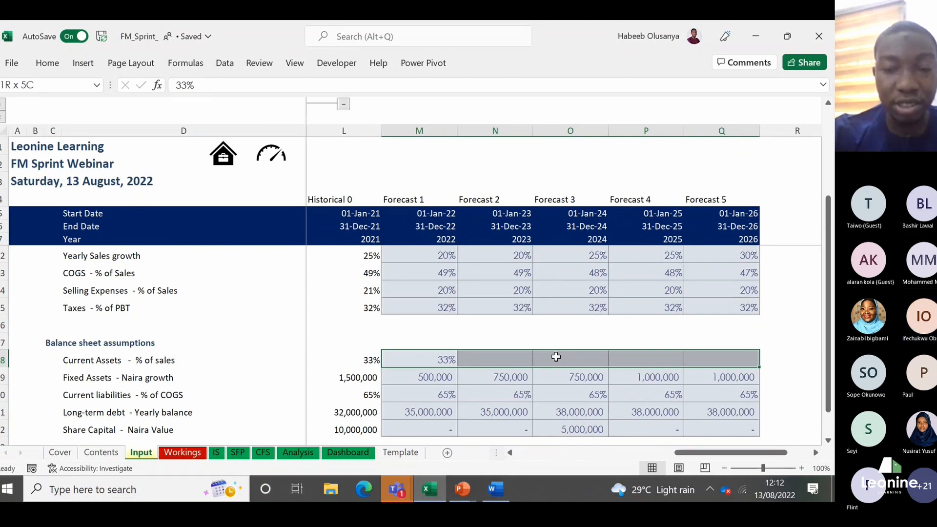
key(ctrl+r)
Step: Review the completed income statement and balance sheet assumptions down column N, from Yearly Sales growth to Share Capital
key(Right)
key(Up)
key(Up)
key(Up)
key(Up)
key(Up)
key(Up)
key(Up)
key(Up)
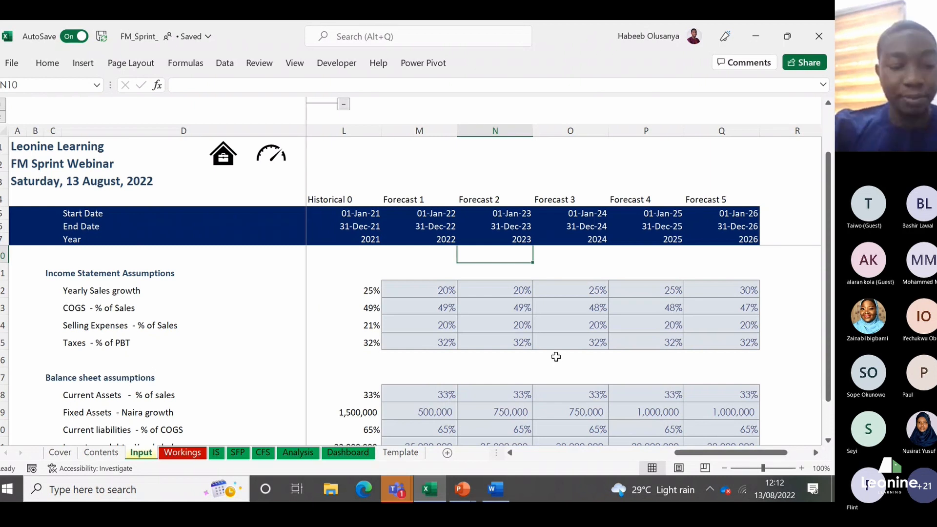
key(Down)
key(Down)
key(Down)
key(Down)
key(Down)
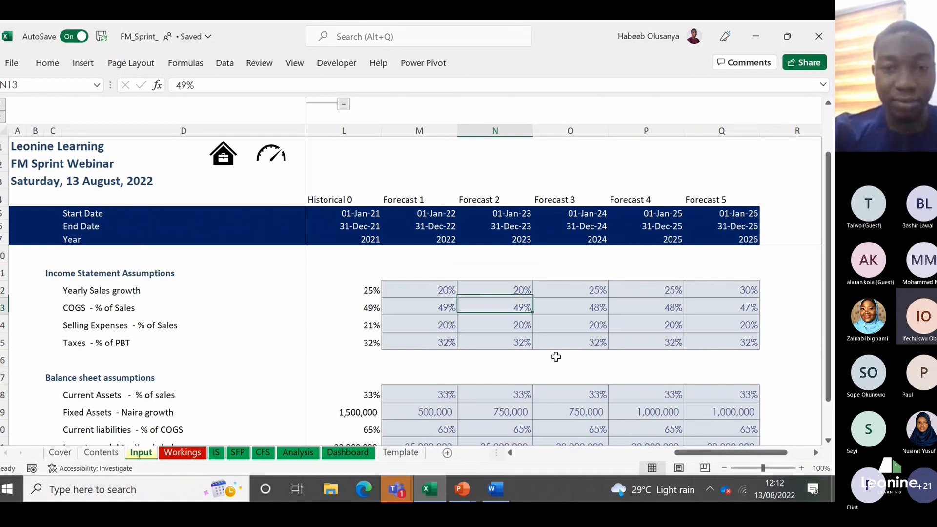
key(Down)
key(Down)
key(Down)
key(Down)
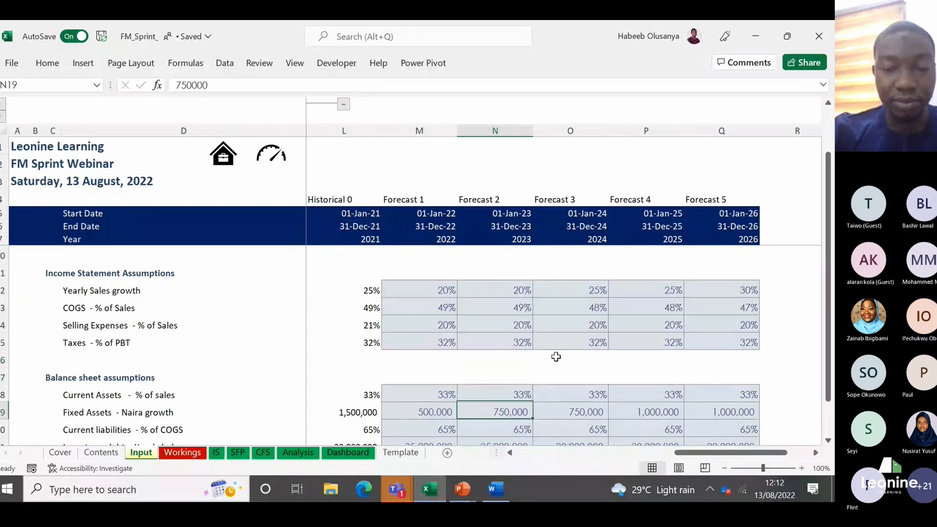
key(Down)
key(Down)
key(Down)
key(Down)
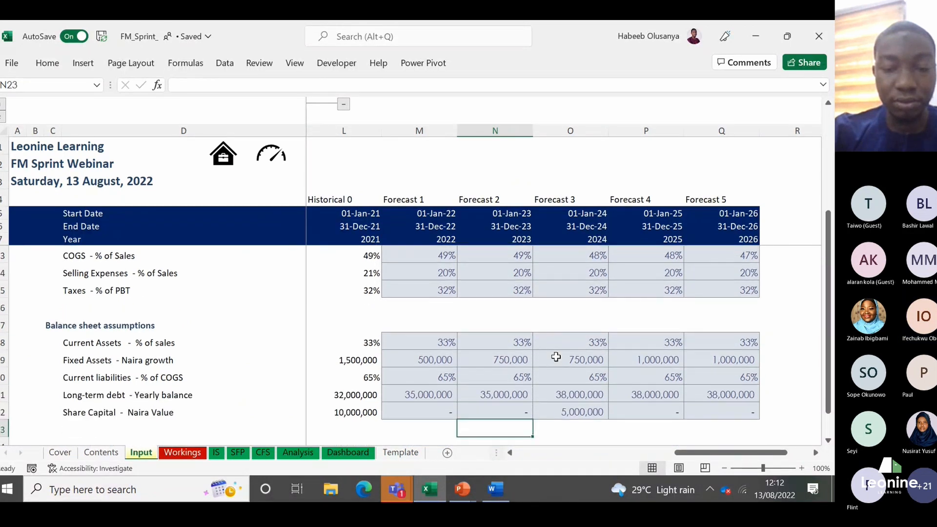
key(Up)
key(Up)
key(Up)
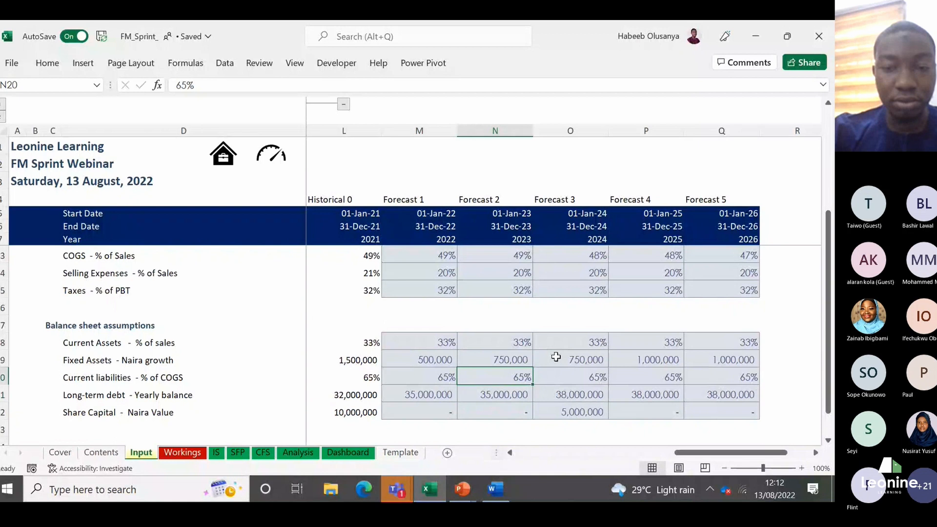
key(Up)
key(Up)
key(Up)
key(Up)
key(Up)
key(Up)
key(Up)
key(Up)
key(Up)
key(Up)
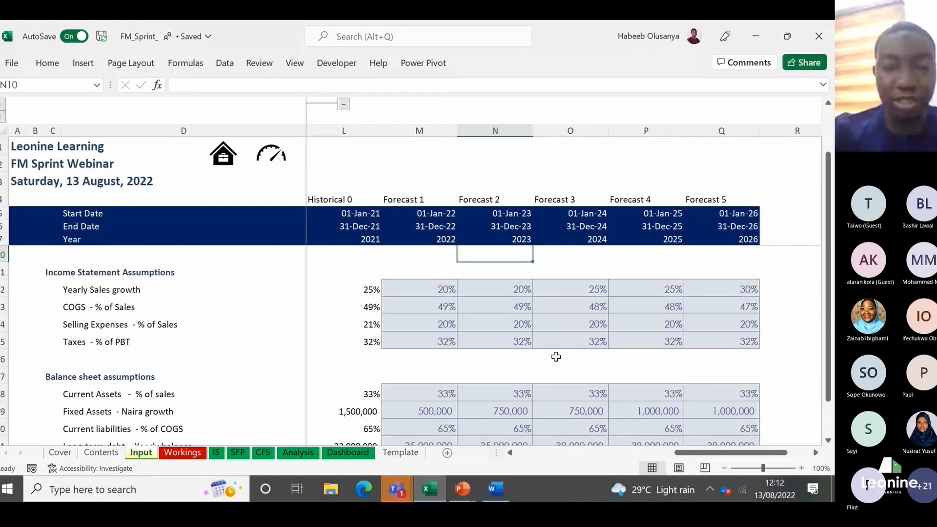
Step: Select the whole block of income statement assumptions for 2022 to 2026 in M12:Q15 for examination
key(Down)
key(Down)
key(Left)
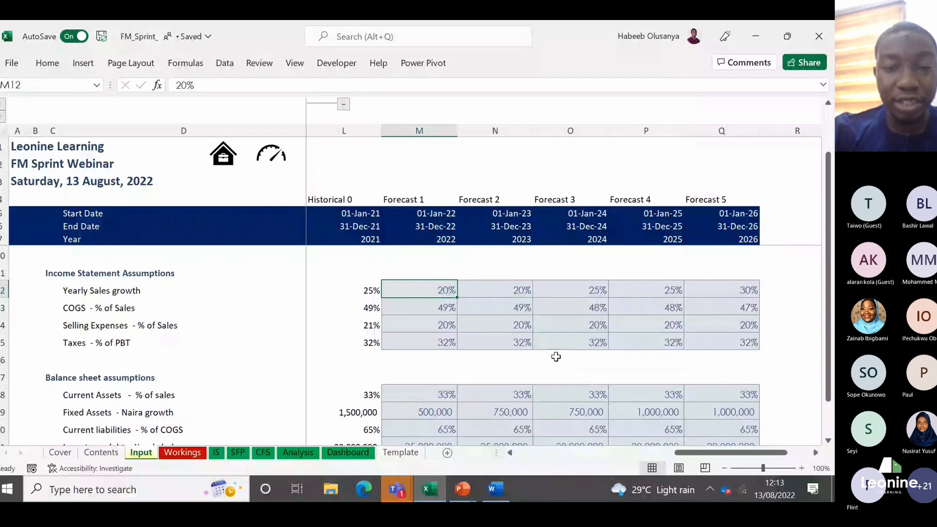
key(ctrl+shift+Down)
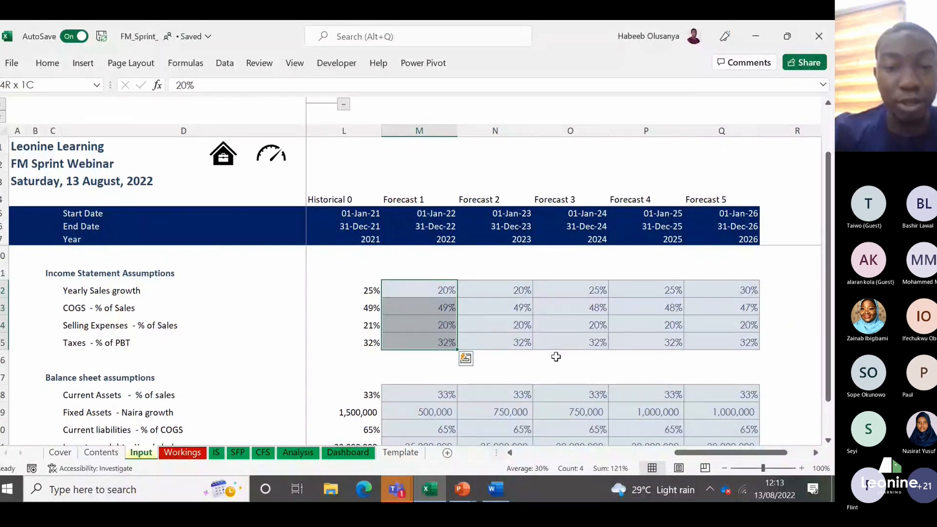
key(shift+Right)
key(shift+Right)
key(shift+Right)
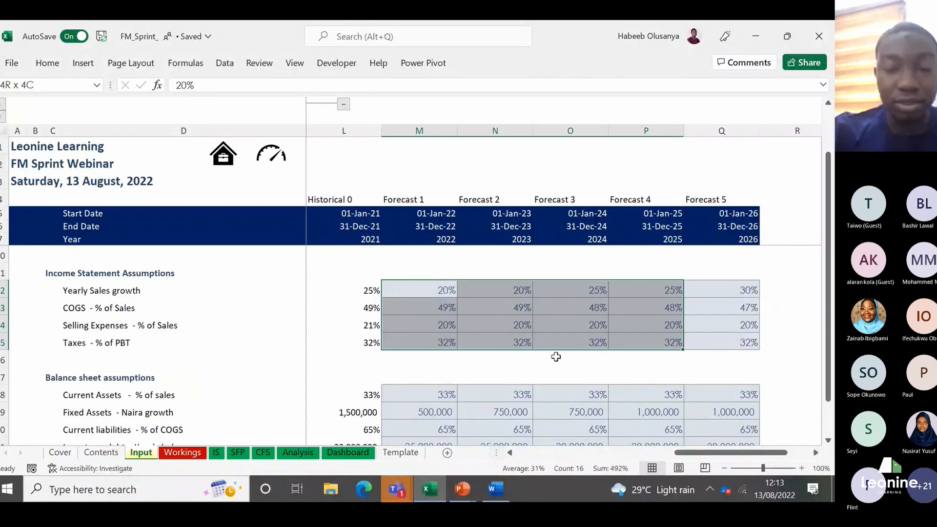
key(shift+Right)
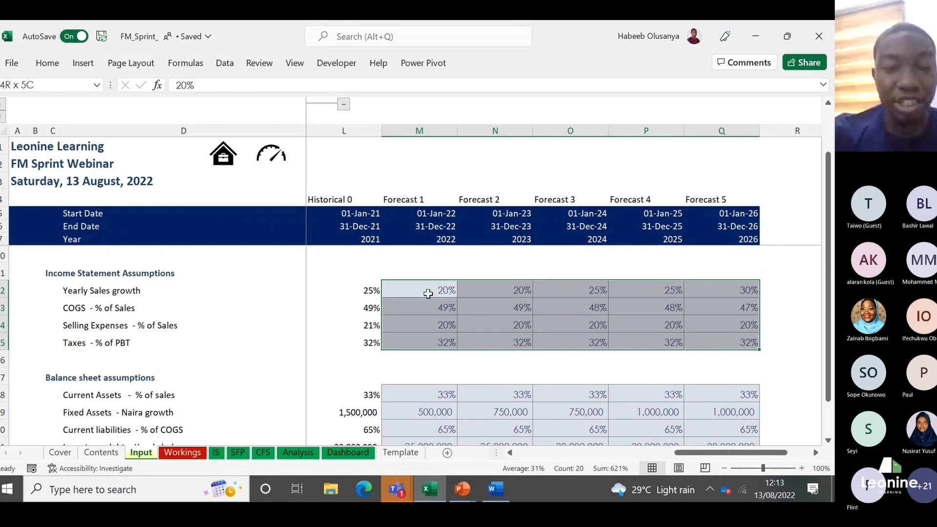
Step: Review the Yearly Sales growth percentages along row 12, from historical 2021 in L12 to forecast 2024 in O12
key(Left)
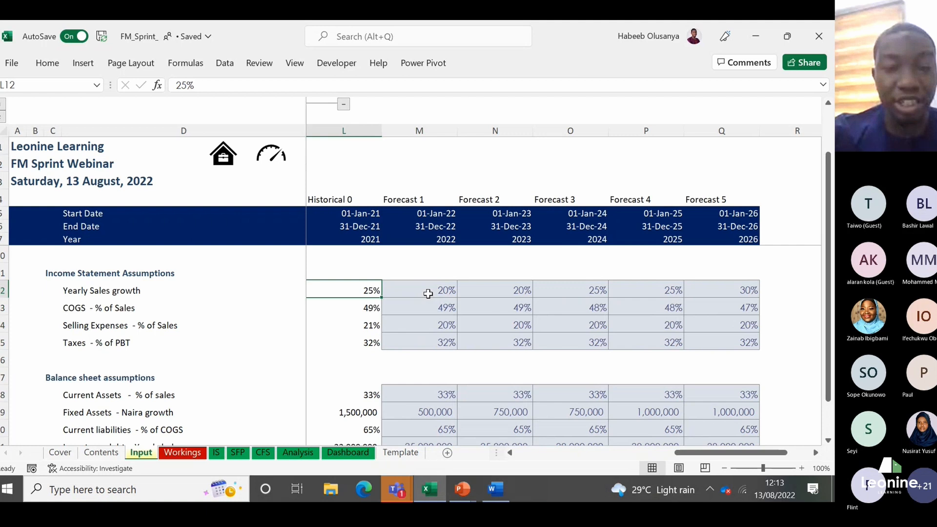
key(Right)
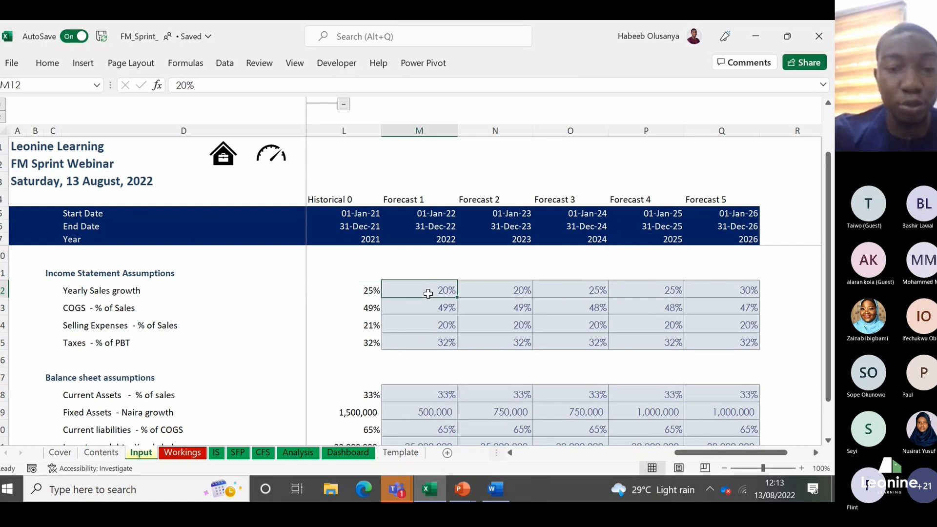
key(Right)
key(Right)
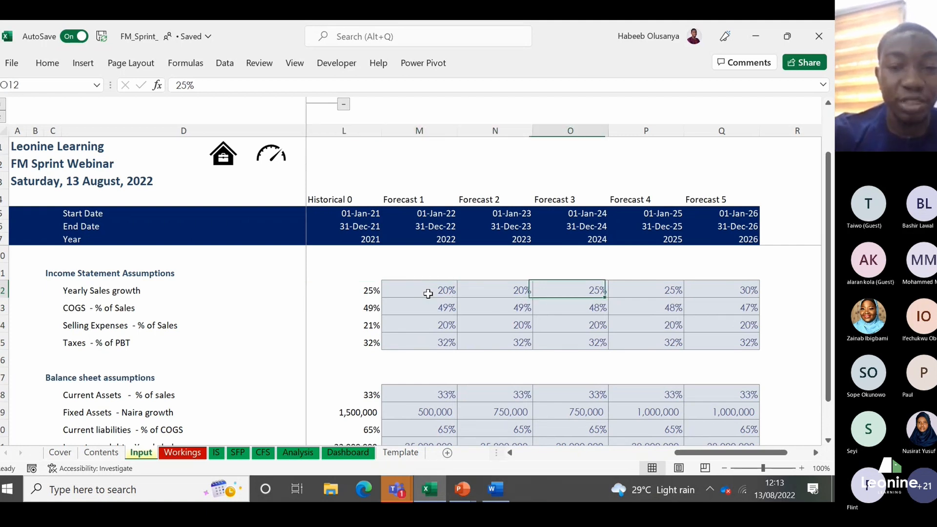
key(Left)
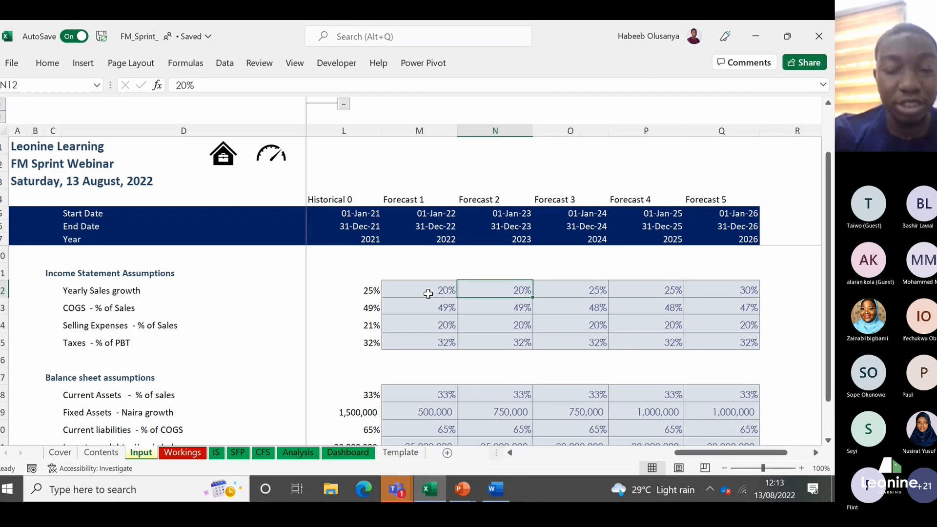
key(Left)
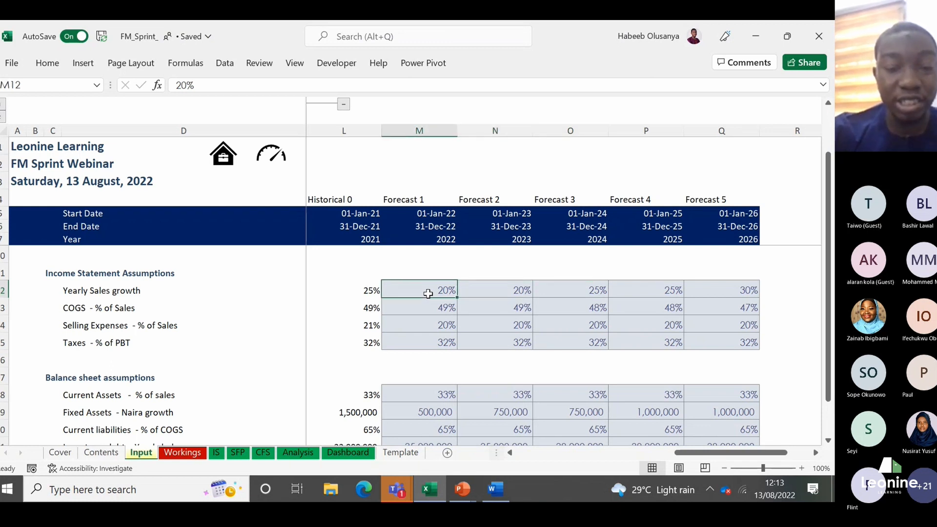
Step: Check the available cell styles for the 2022 income statement assumptions in M12:M15 without changing the formatting
key(shift+Down)
key(shift+Down)
key(shift+Down)
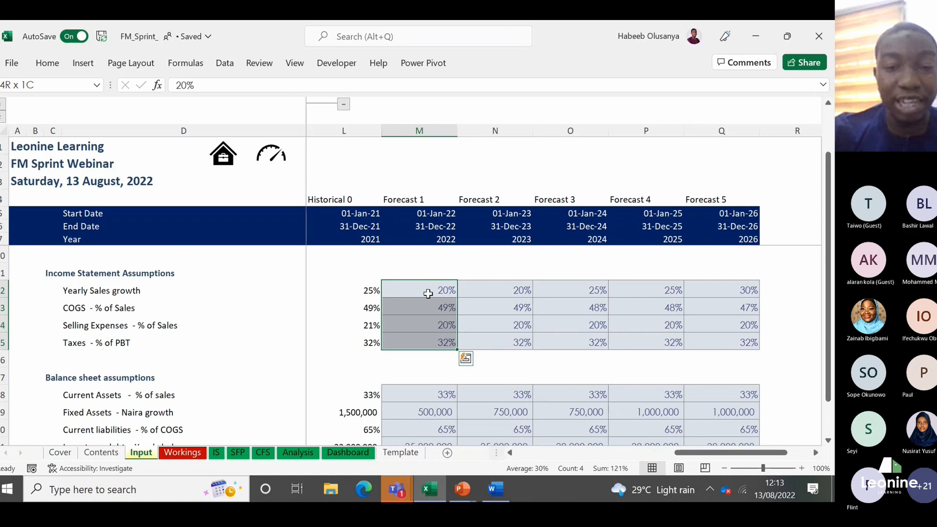
click(58, 57)
key(alt+h)
key(j)
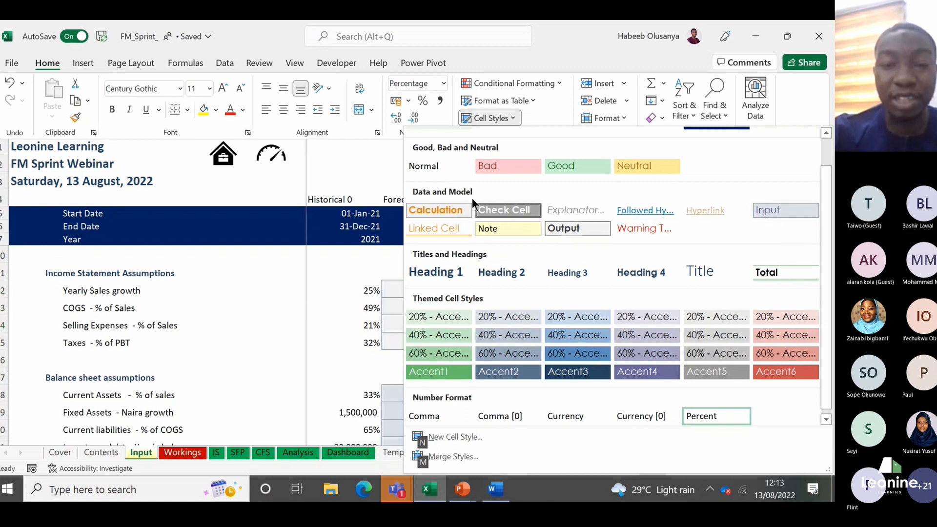
click(404, 350)
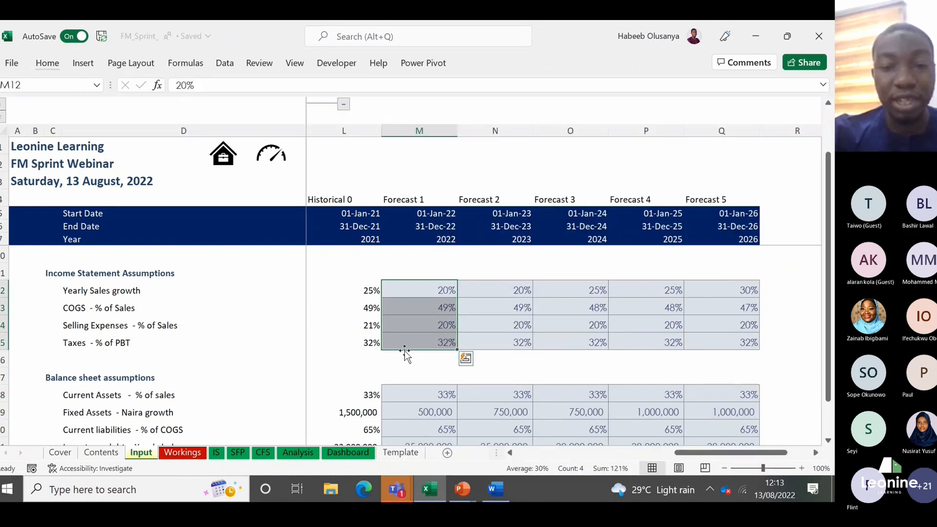
Step: Review the 2022 assumptions in column M down to Share Capital in M22 and back up to Yearly Sales growth
key(Down)
key(Down)
key(Down)
key(Down)
key(Down)
key(Down)
key(Down)
key(Down)
key(Down)
key(Down)
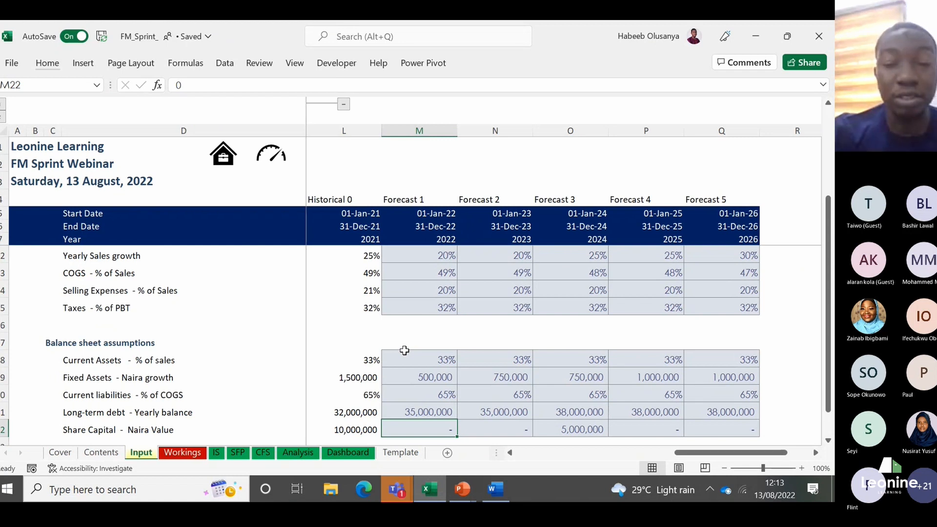
key(Up)
key(Up)
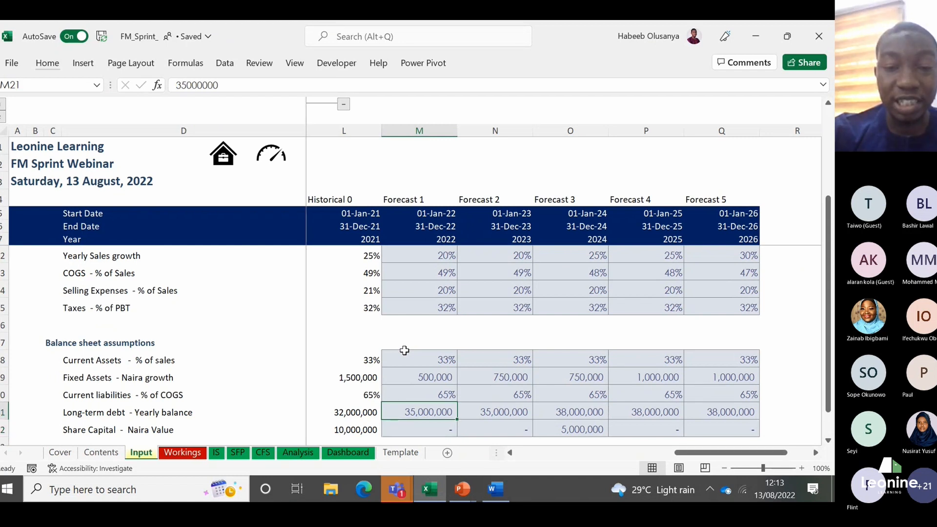
key(Up)
key(Up)
key(Up)
key(Up)
key(Up)
key(Up)
key(Up)
key(Up)
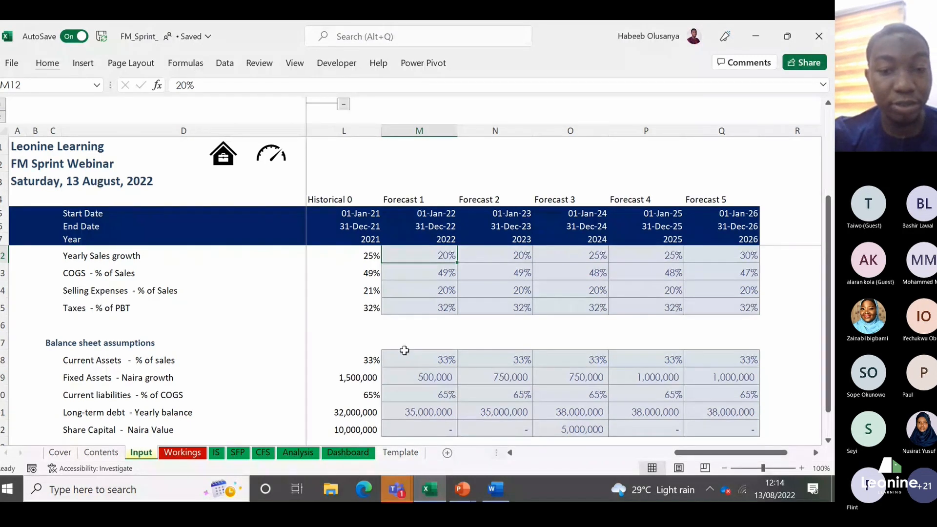
Step: Look across the historical and forecast columns along row 17 of the Input sheet, and open the Workings sheet
click(429, 349)
scroll(429, 348, left, 3)
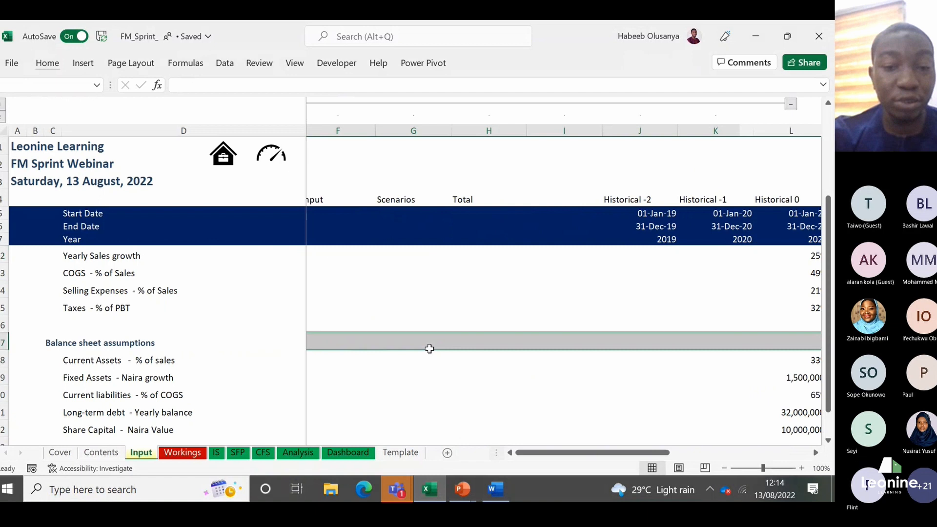
key(Right)
key(Right)
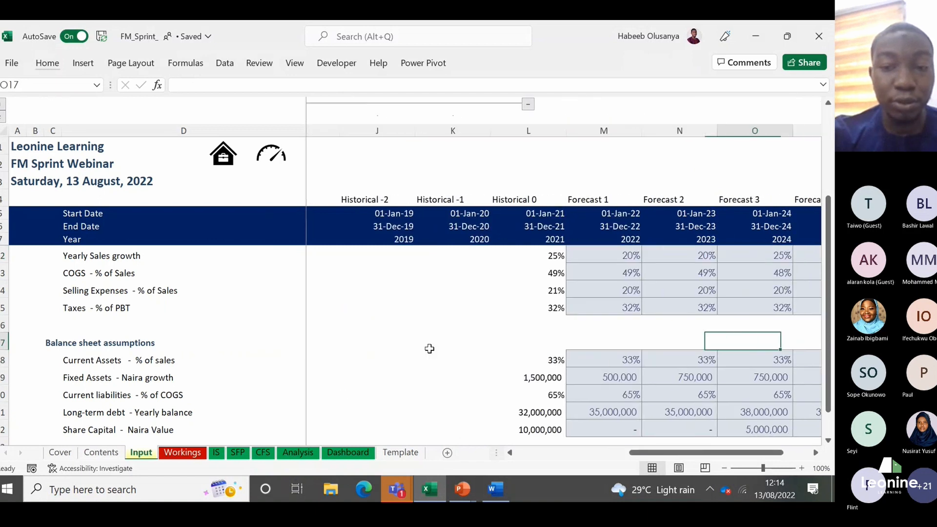
key(Right)
click(182, 452)
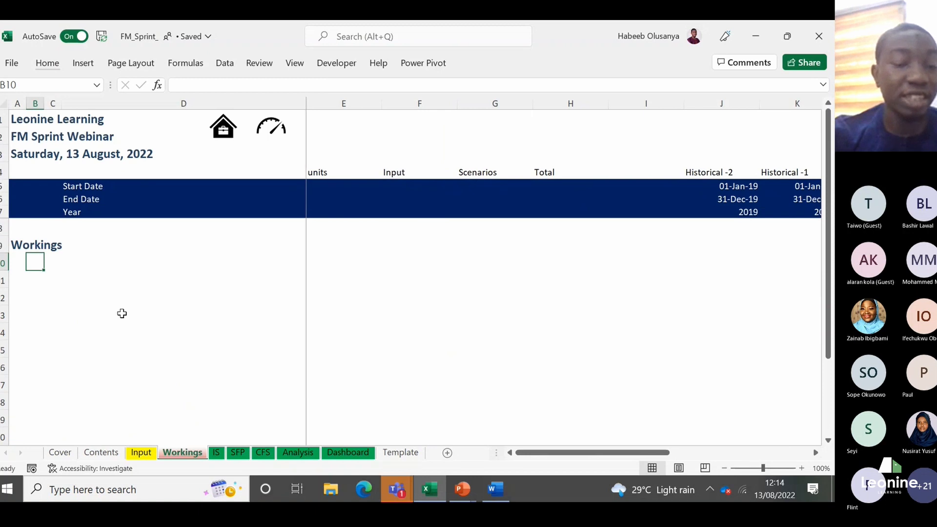
Step: Return to the Input sheet and examine where the main Inputs & Assumptions heading is placed in A9
click(141, 452)
click(97, 290)
key(Up)
key(Up)
key(Up)
key(Up)
key(Up)
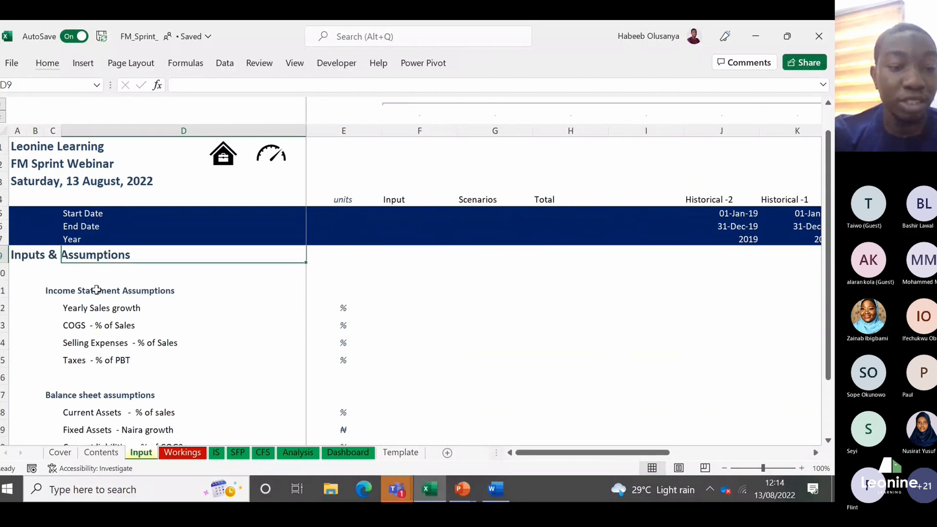
key(Up)
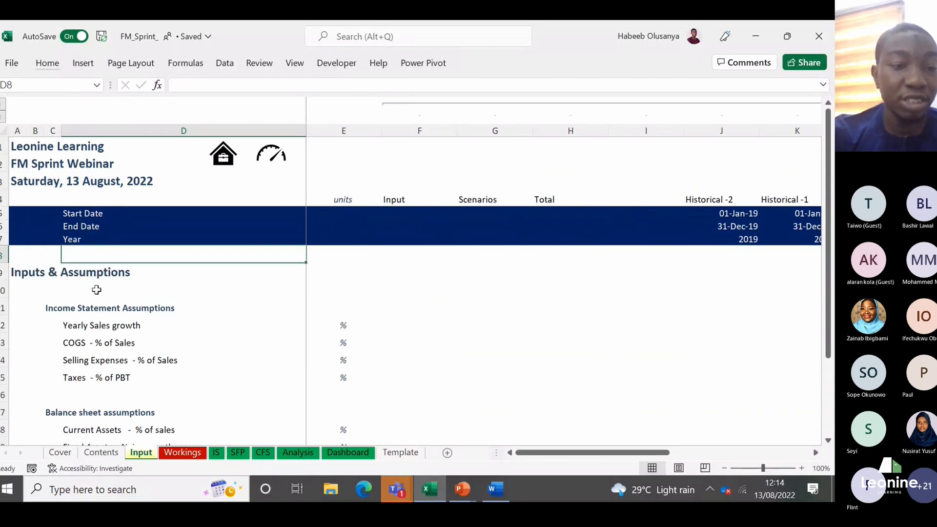
key(Down)
key(Left)
key(Left)
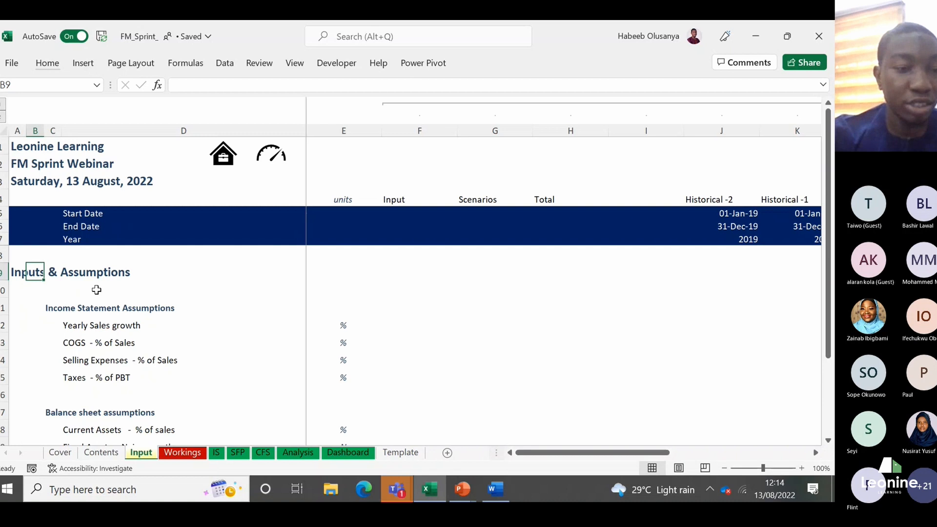
key(Left)
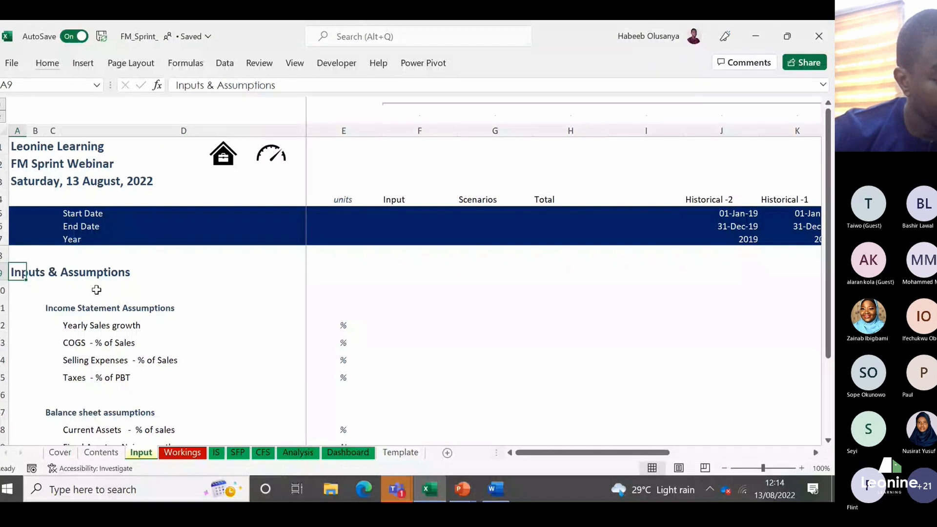
Step: Compare the column placement of the main heading in A9 with that of the Income Statement Assumptions subheading in C11
key(Down)
key(Down)
key(Right)
key(Right)
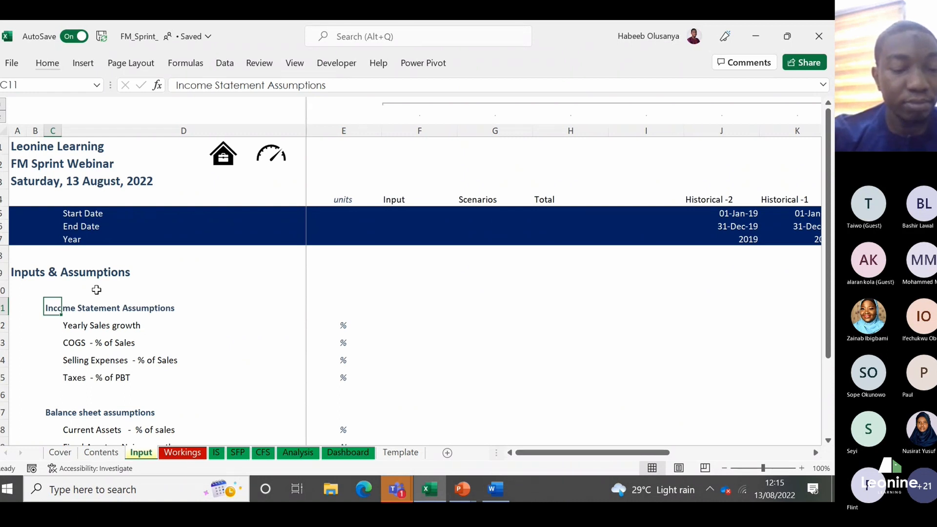
key(Up)
key(Up)
key(Left)
key(Down)
key(Down)
key(Down)
key(Right)
key(Up)
key(Up)
key(Up)
key(Left)
key(Left)
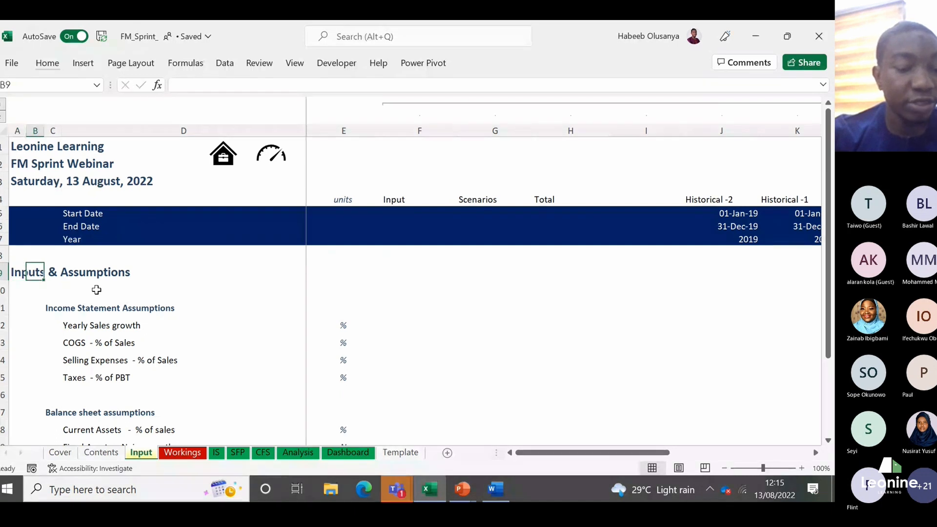
key(Right)
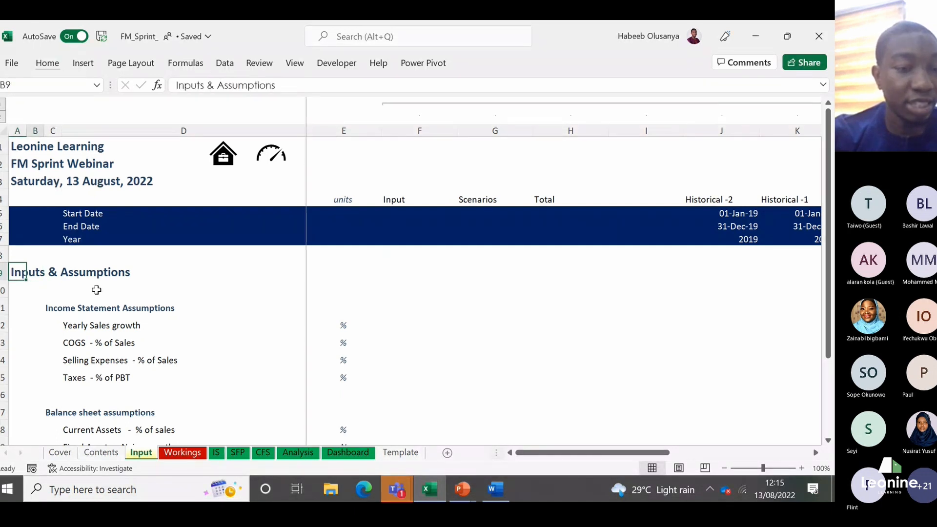
key(Left)
key(Down)
key(Down)
key(Right)
key(Right)
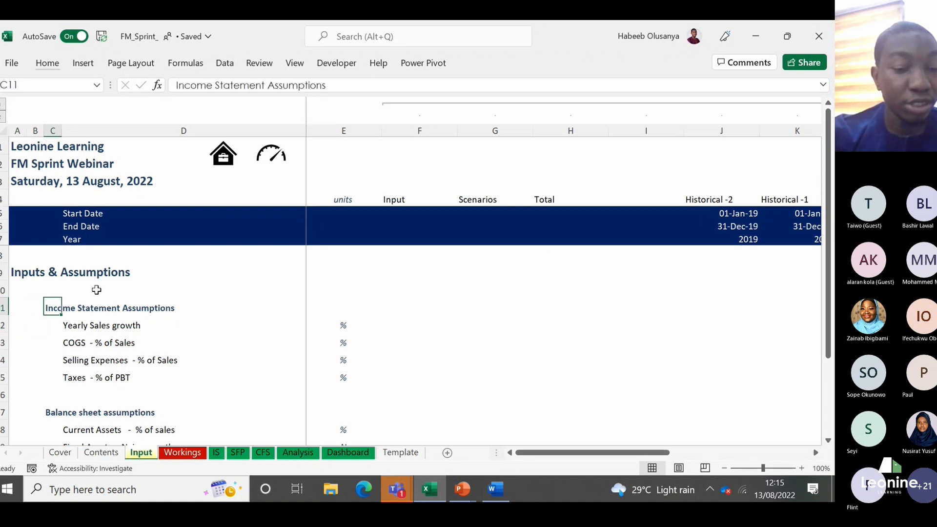
Step: Examine column C from the Income Statement Assumptions subheading down past the Balance sheet assumptions subheading in C17 to C20
key(Down)
key(Down)
key(Down)
key(Down)
key(Down)
key(Down)
key(Down)
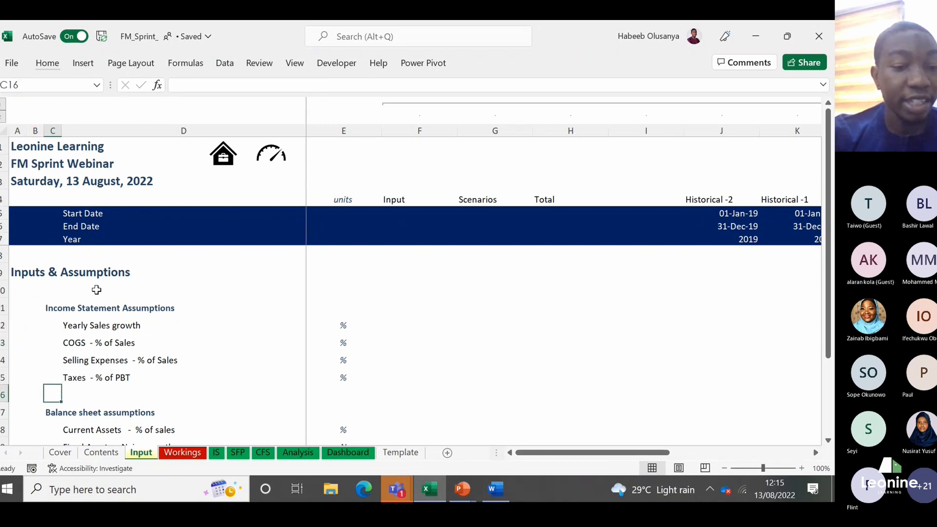
key(Up)
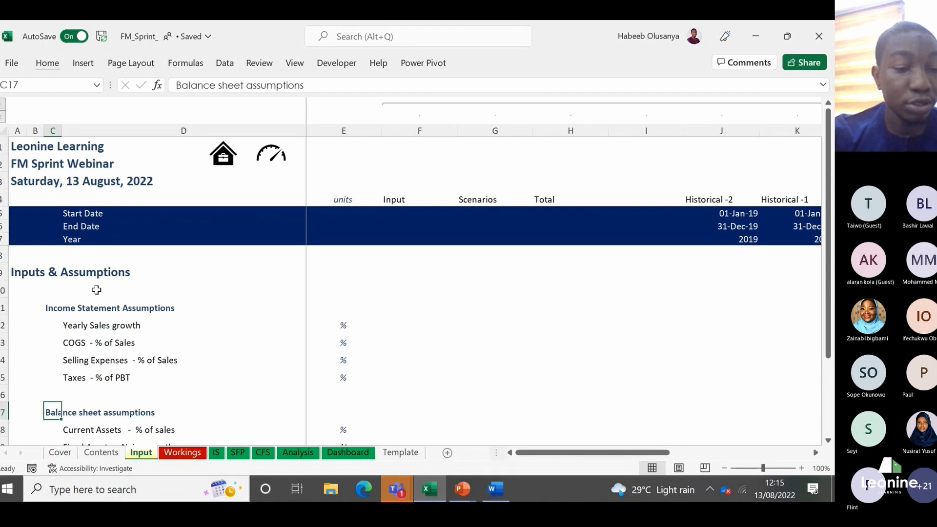
key(Down)
key(Down)
key(Down)
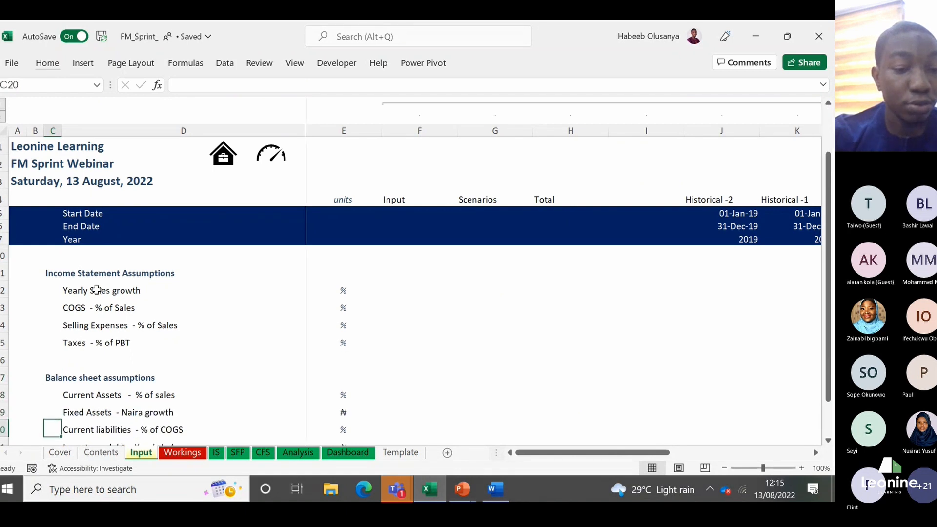
Step: Trace the label hierarchy from the main heading in A9 through the subheading in C11 to the line items in D12:D15
click(51, 276)
key(Up)
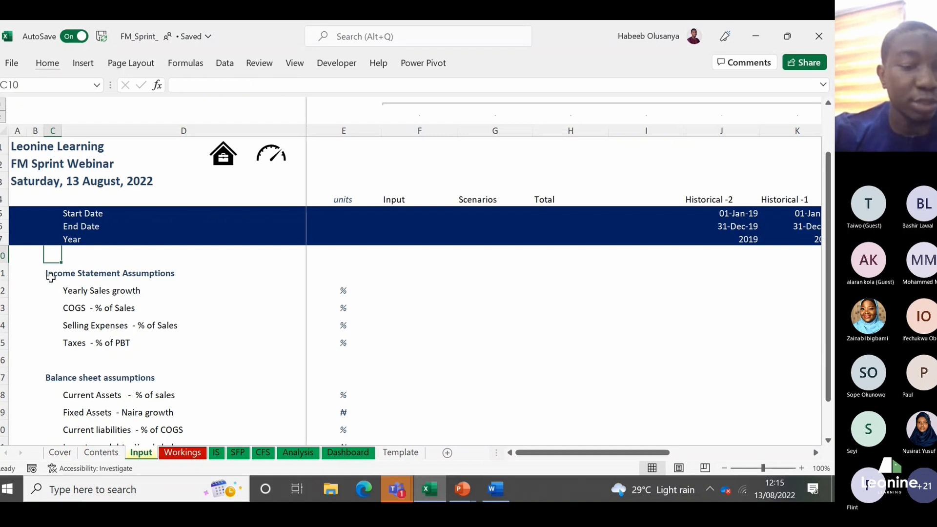
key(Up)
key(Left)
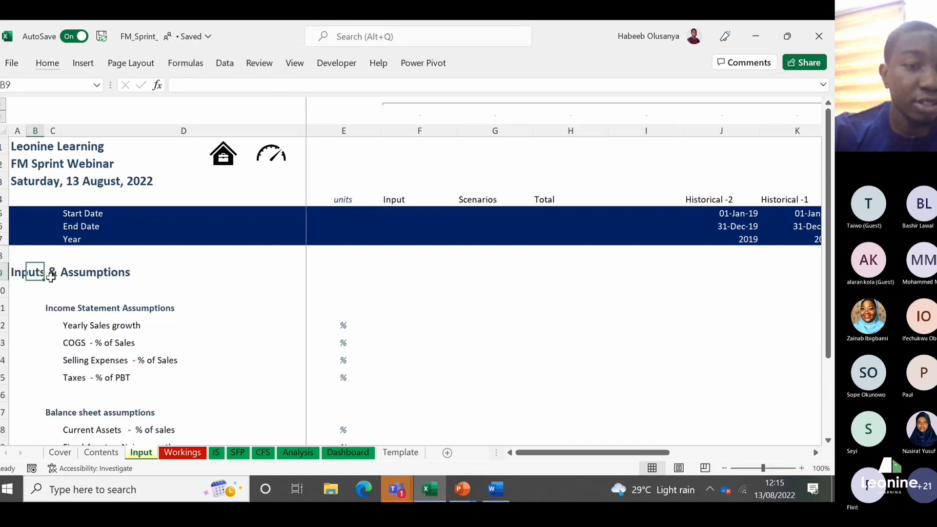
key(Left)
key(Down)
key(Down)
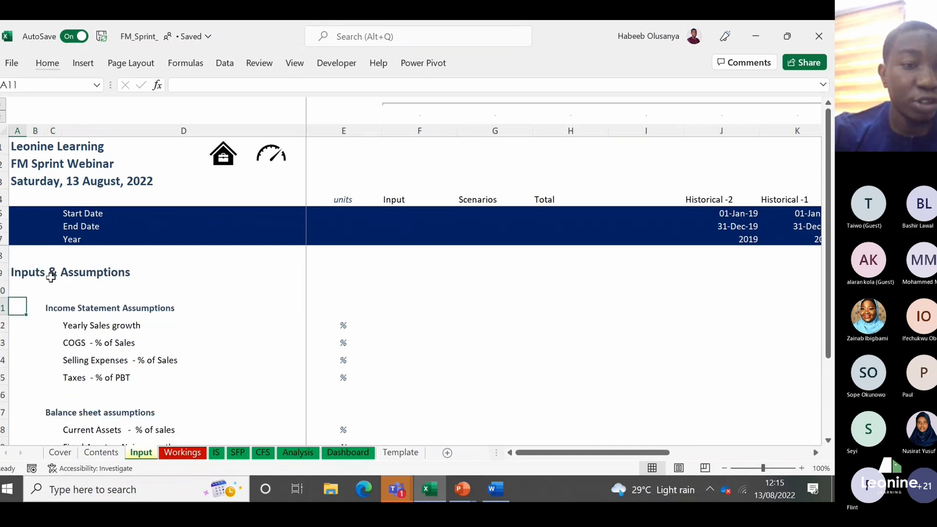
key(Right)
key(Right)
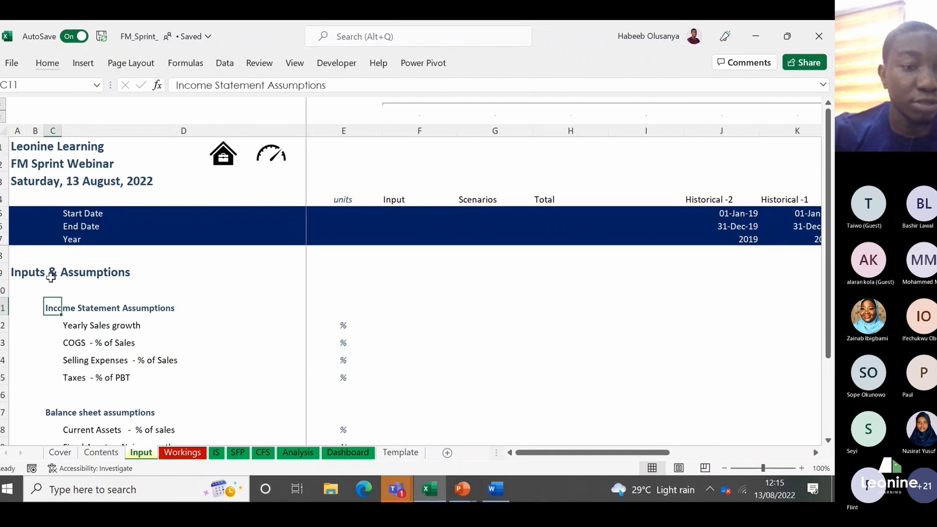
key(Down)
key(Right)
key(Down)
key(Down)
key(Down)
key(Down)
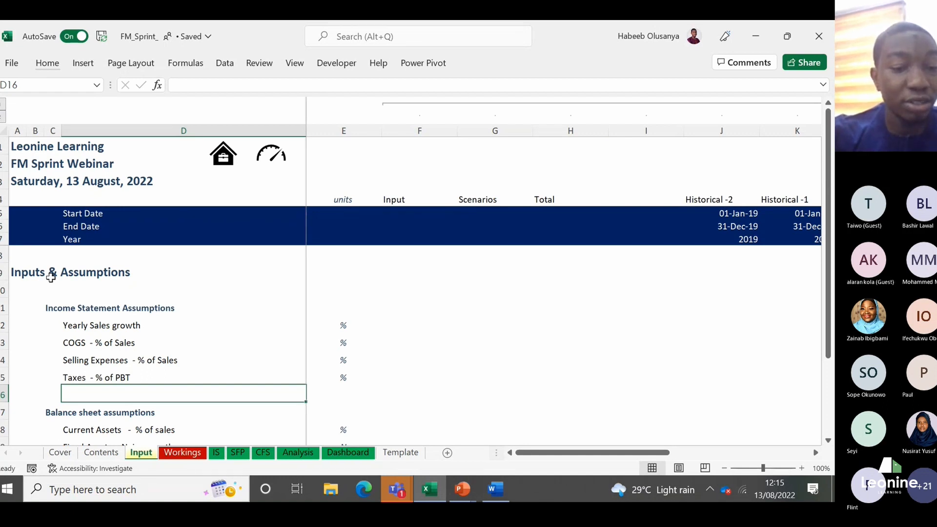
Step: Enter the subheading Input assumptions in B10 of the Workings sheet, below the main Workings heading
click(180, 452)
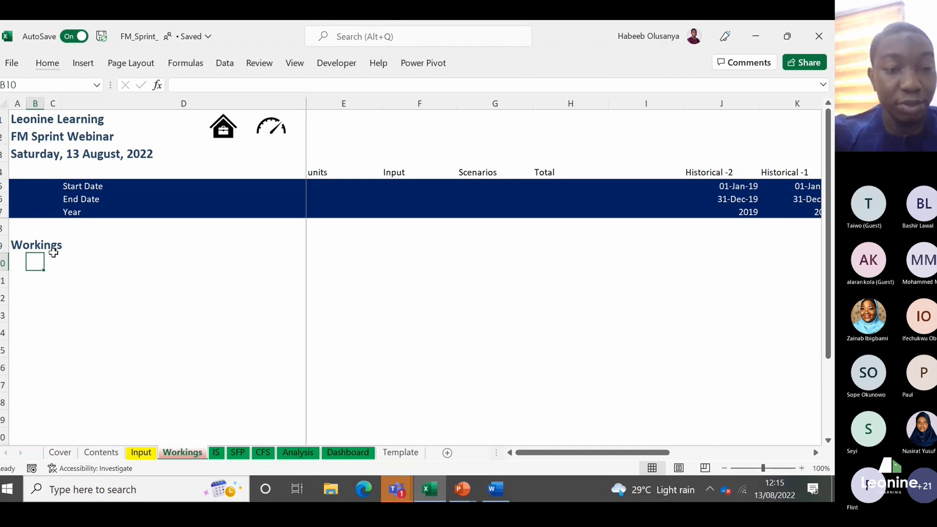
text(In)
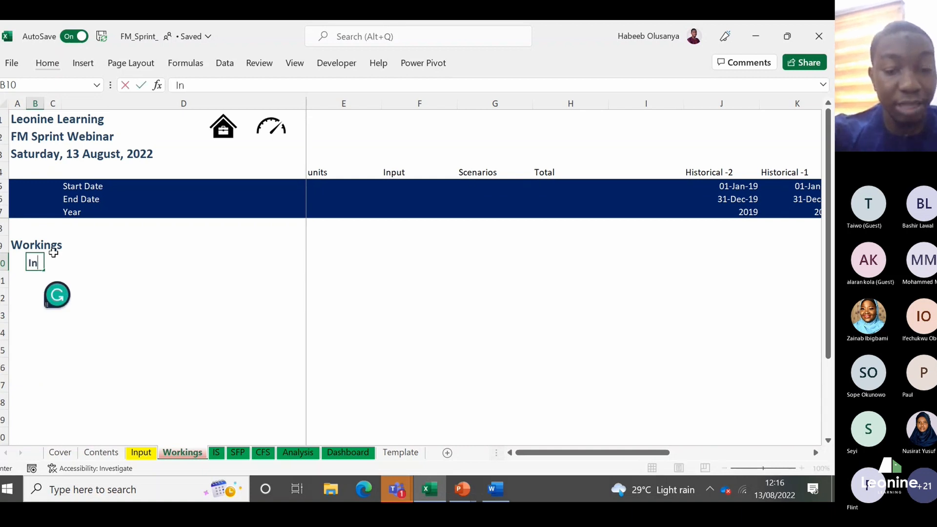
text(put)
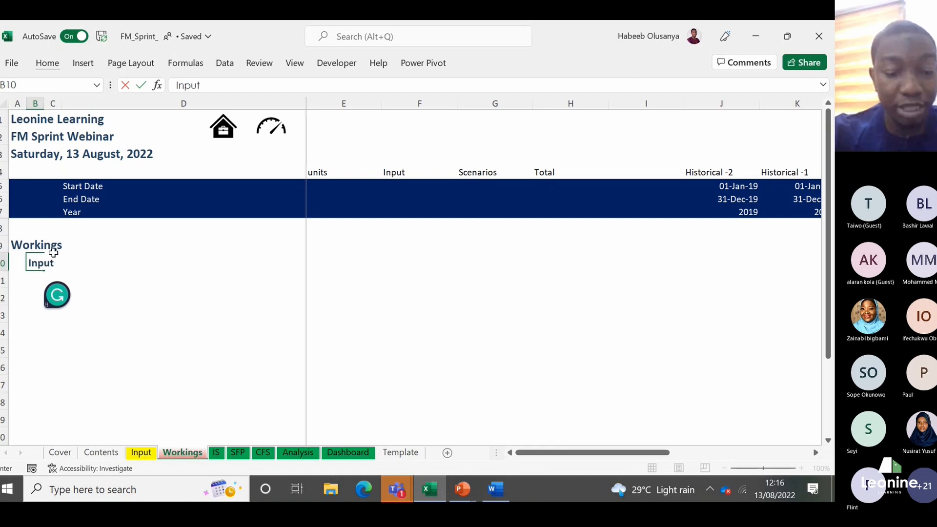
text( as)
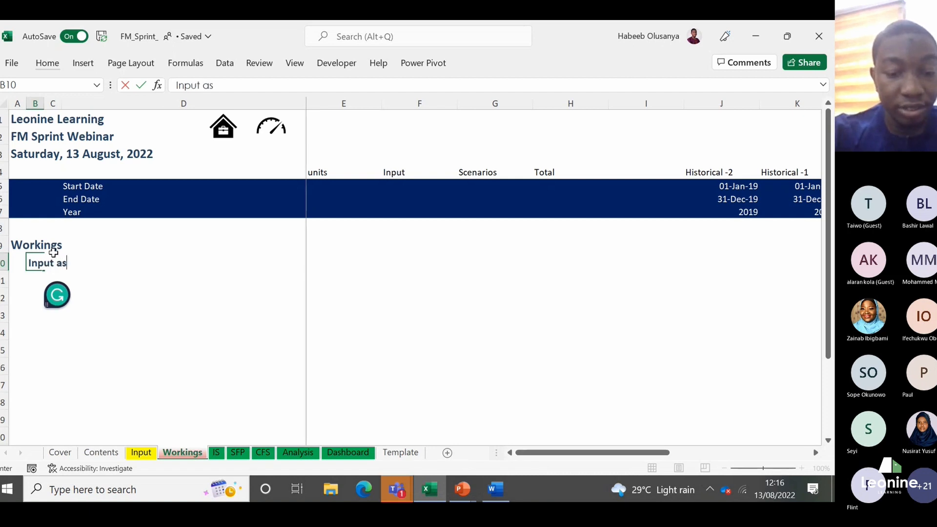
text(sumptions)
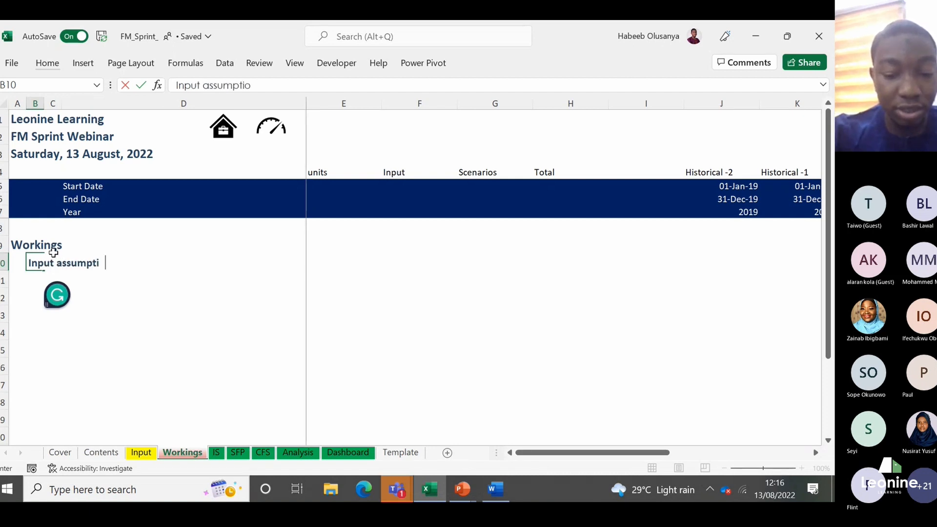
key(Return)
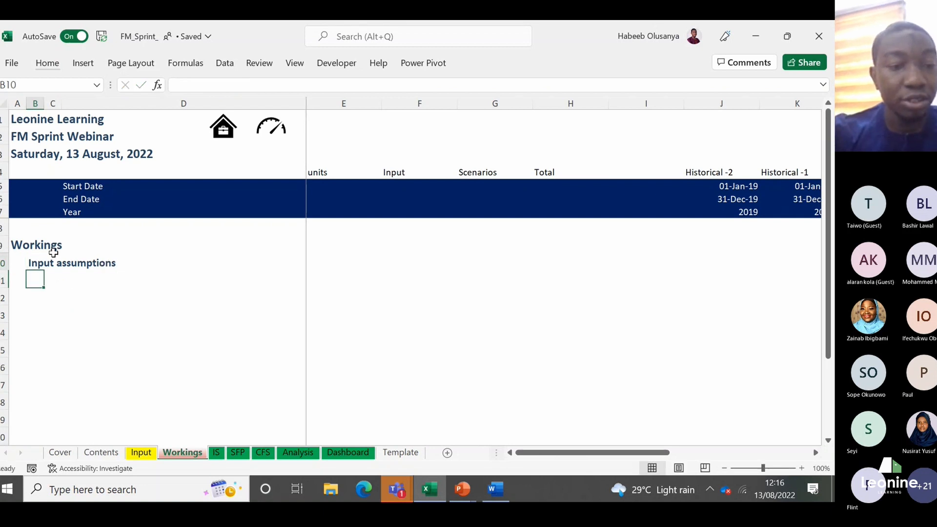
key(Up)
key(Down)
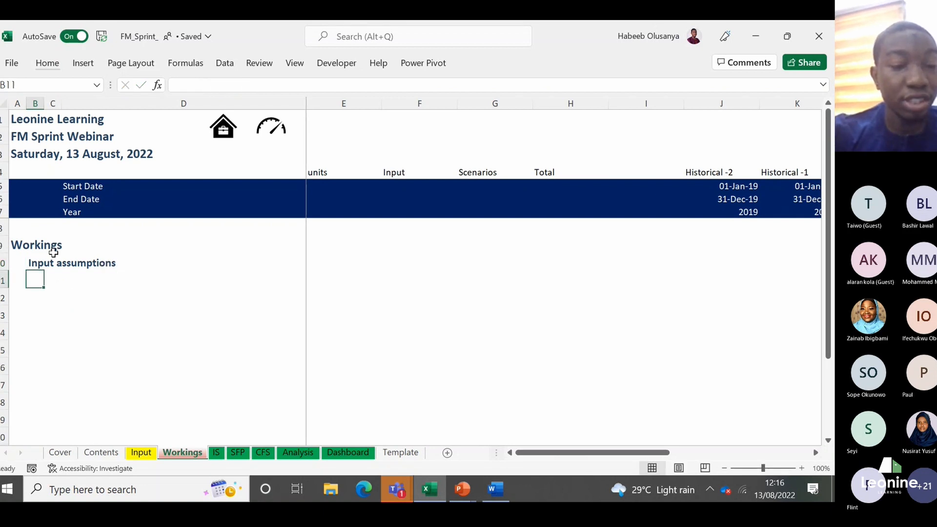
Step: Check the Input sheet's headings and reword the Workings subheading in B10 as Income statement assumptions
click(141, 453)
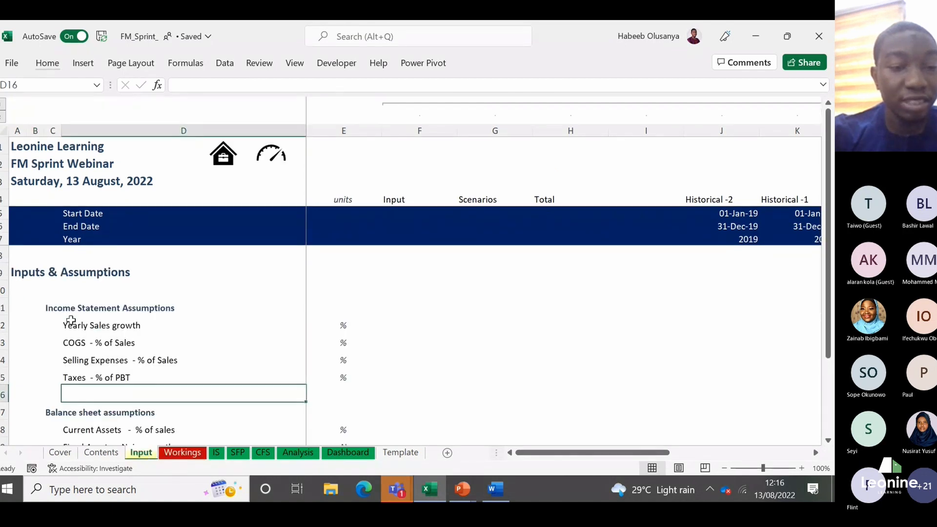
click(182, 452)
click(36, 262)
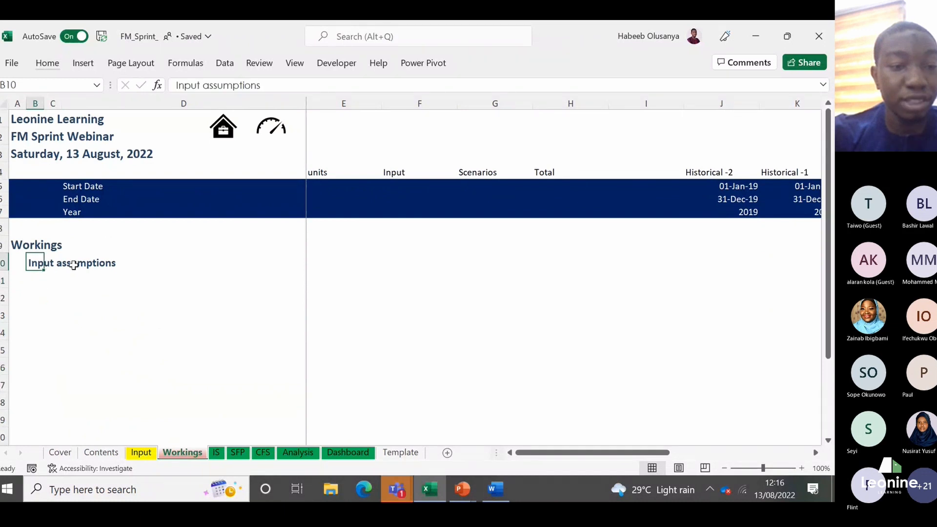
click(193, 84)
key(BackSpace)
key(BackSpace)
key(BackSpace)
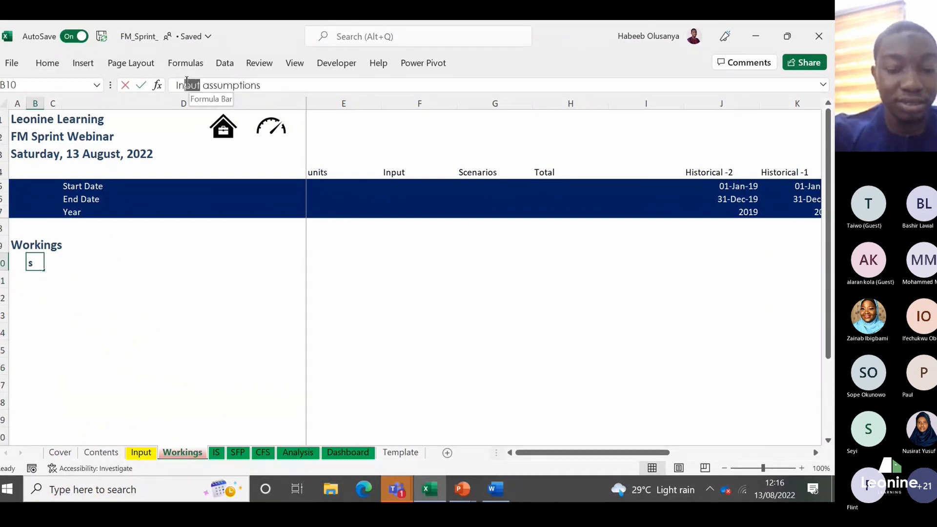
text(co)
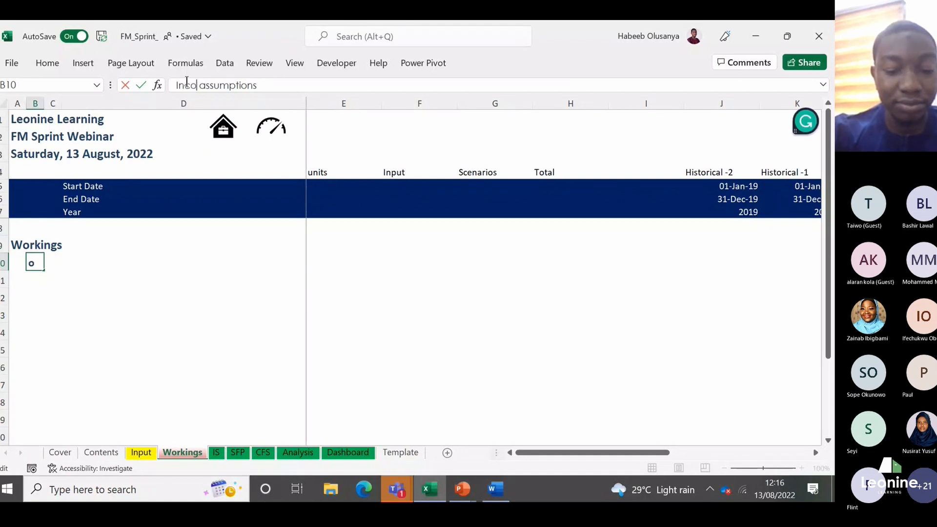
text(me statement)
key(Return)
key(Up)
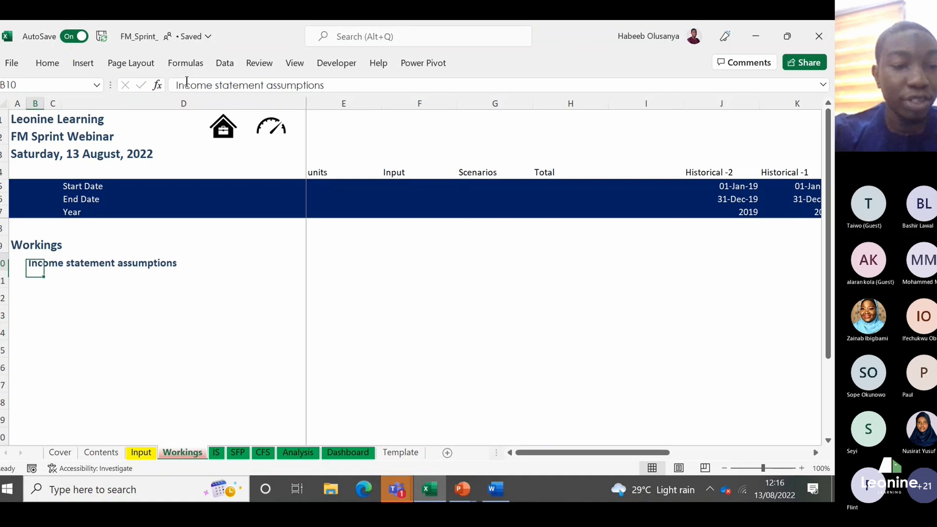
Step: Check the first line item in D12 of the Input sheet and enter the label Sales in D11 of the Workings sheet
click(142, 453)
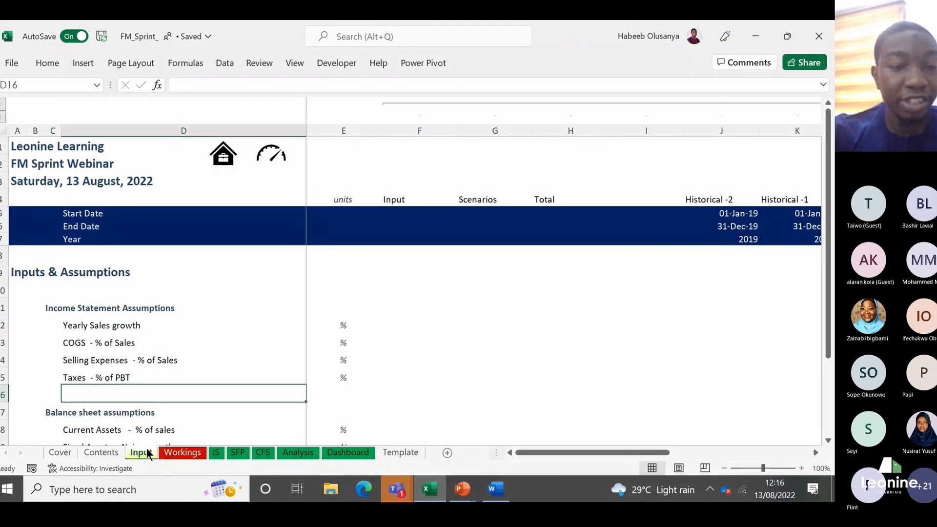
click(99, 325)
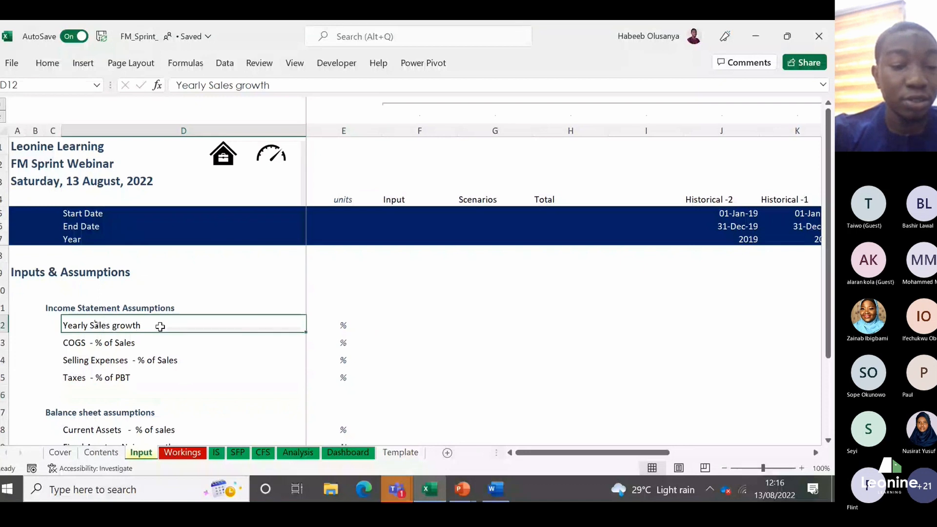
click(186, 453)
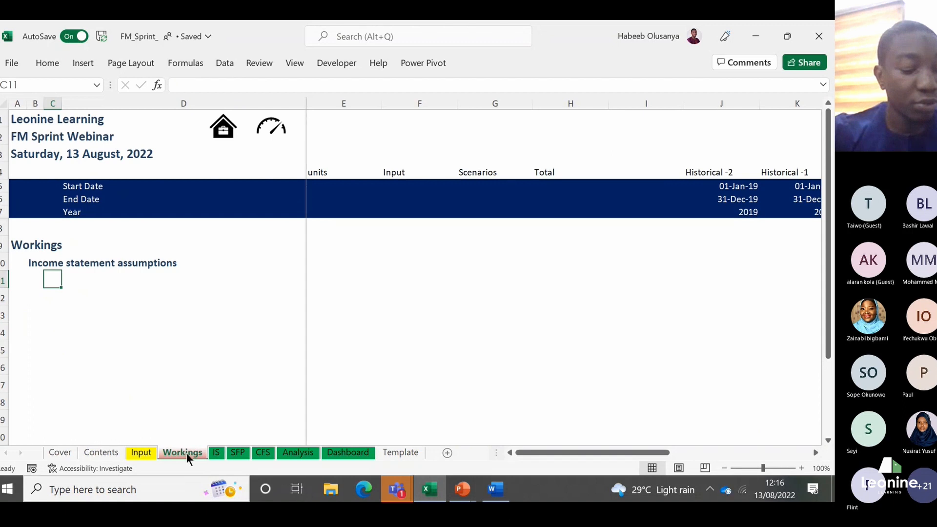
key(Right)
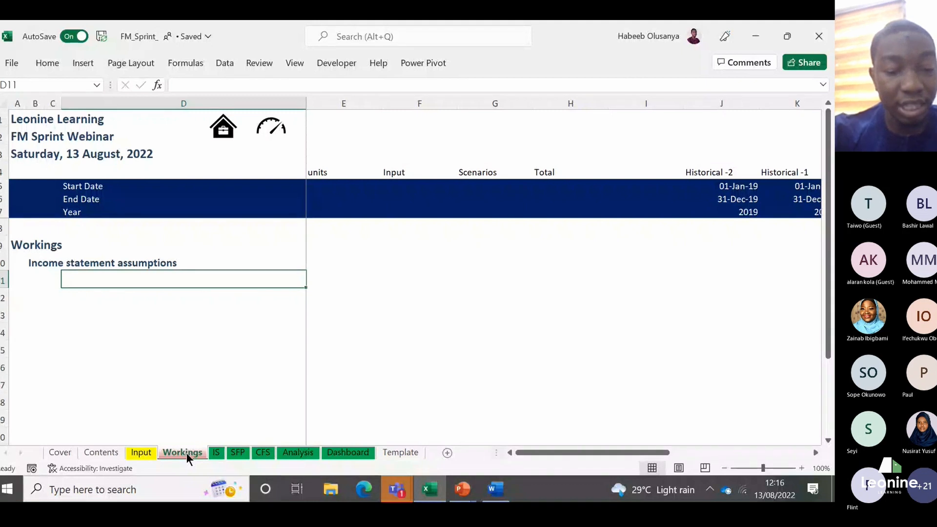
key(F2)
text(ales)
key(Return)
key(Up)
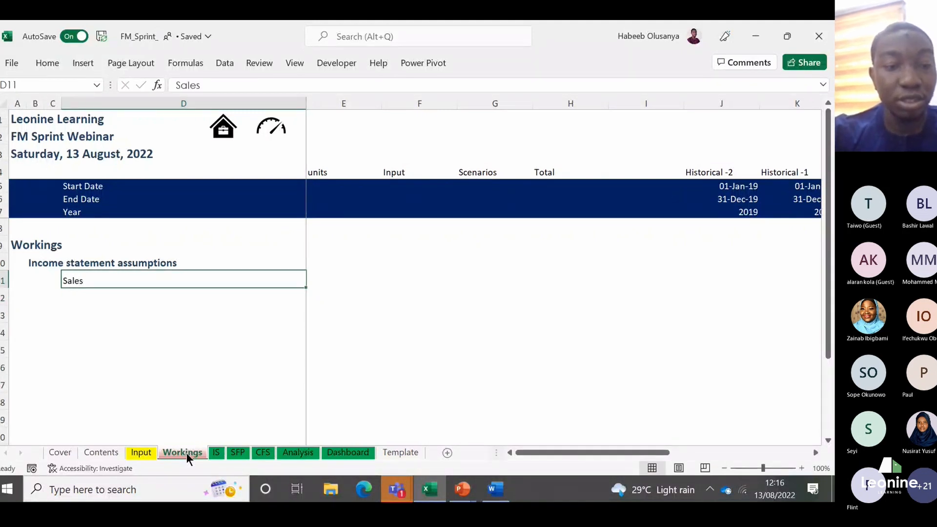
Step: Examine the shaded 2022 to 2026 forecast area in columns M:Q of the Workings sheet, from row 8 down
key(Right)
key(Right)
key(Right)
key(Right)
key(Right)
key(Right)
key(Right)
key(Right)
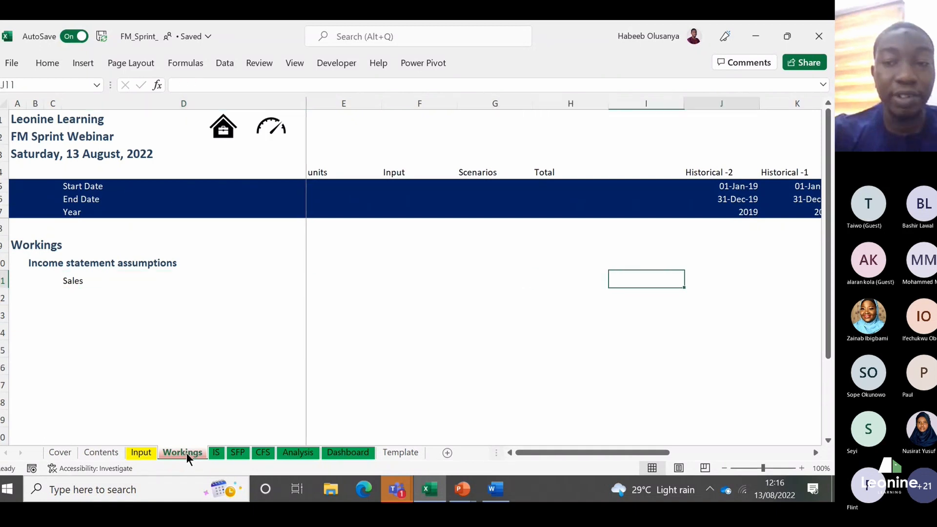
key(Right)
key(Right)
key(Right)
key(Right)
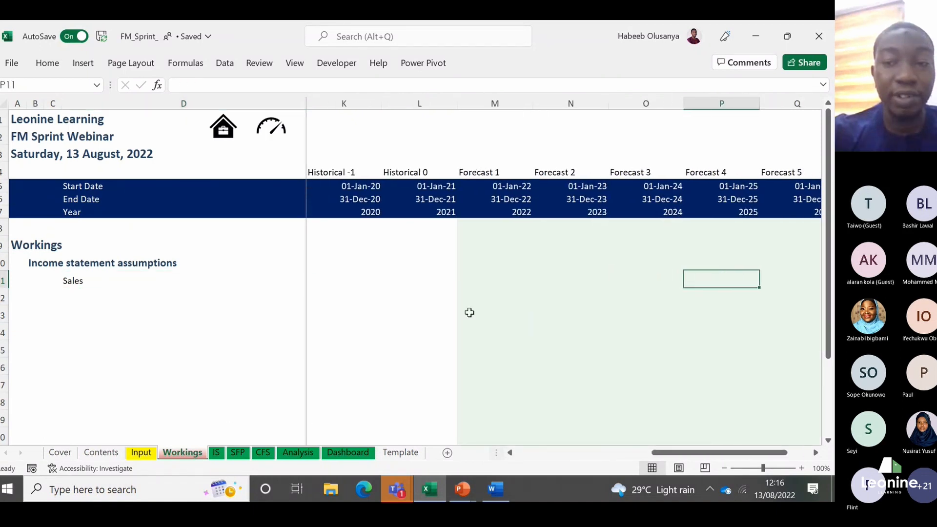
click(475, 233)
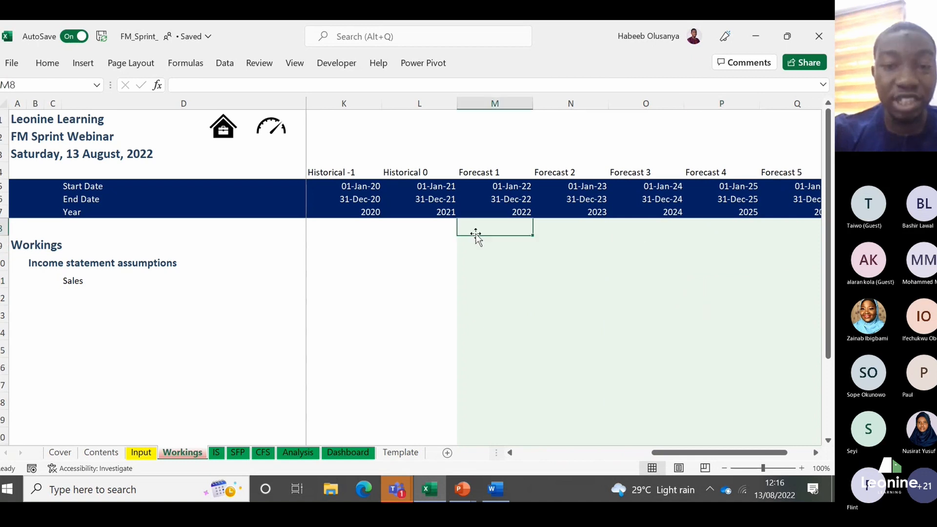
key(shift+Right)
key(shift+Right)
key(shift+Right)
key(shift+Right)
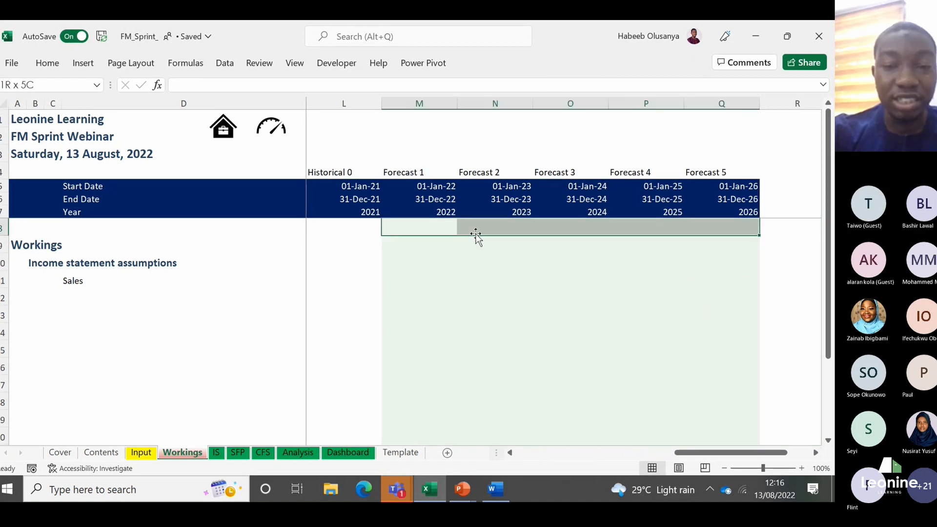
key(shift+Down)
key(shift+Down)
key(shift+Down)
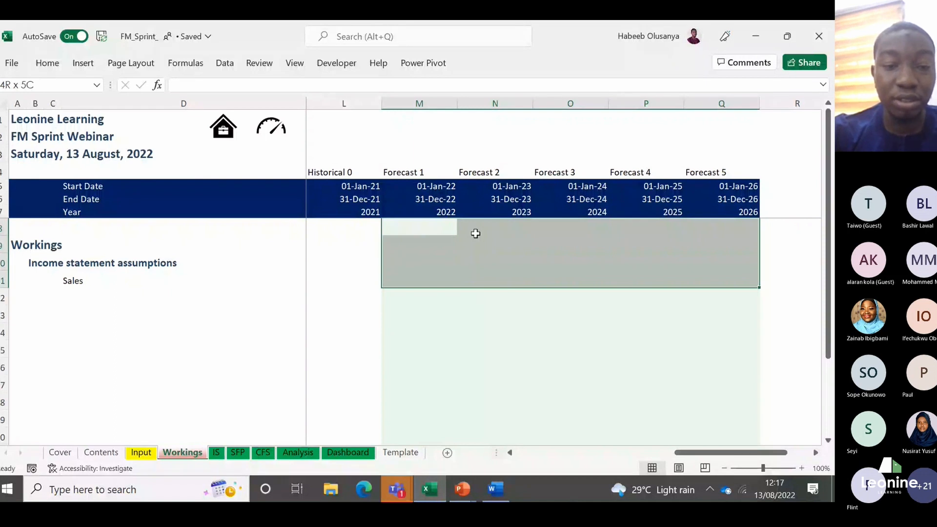
Step: Check the shading of the Forecast 1 Yearly Sales growth input in M12 of the Input sheet, then return to Workings
key(ctrl+Page_Up)
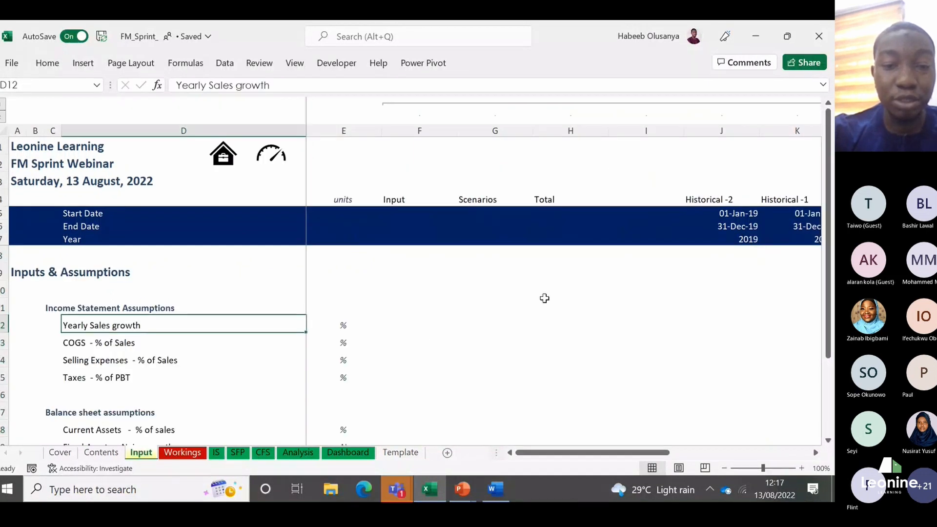
key(ctrl+Right)
key(ctrl+Right)
key(Right)
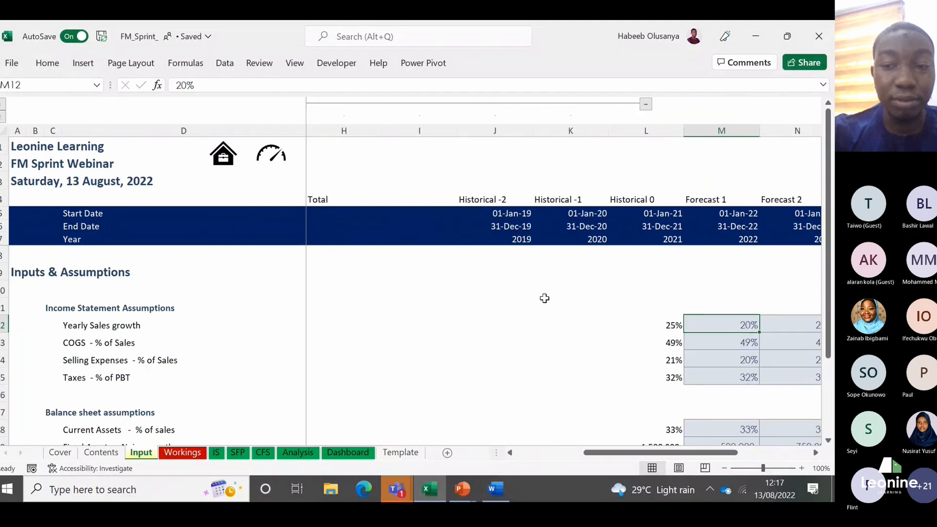
key(ctrl+Page_Down)
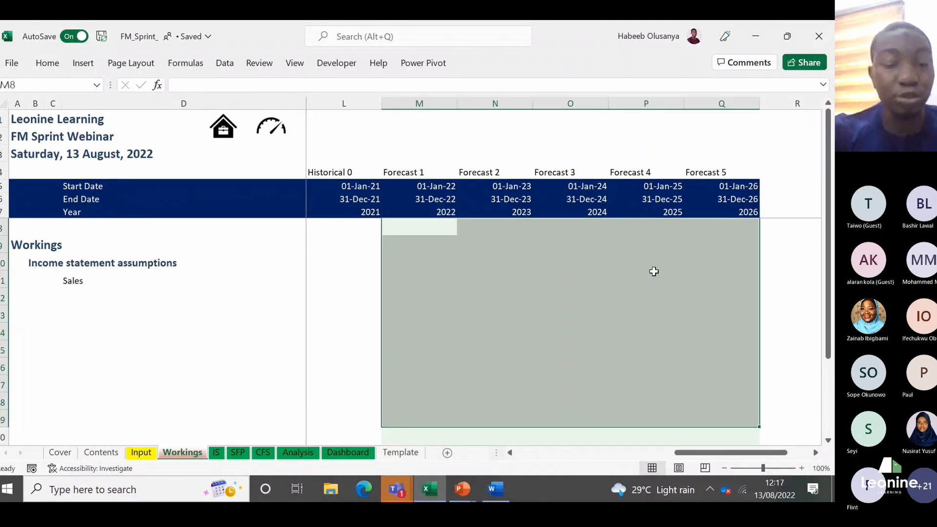
Step: Review the forecast columns P to M in row 10 of Workings, then the Yearly Sales growth line in D12 of Input
click(635, 266)
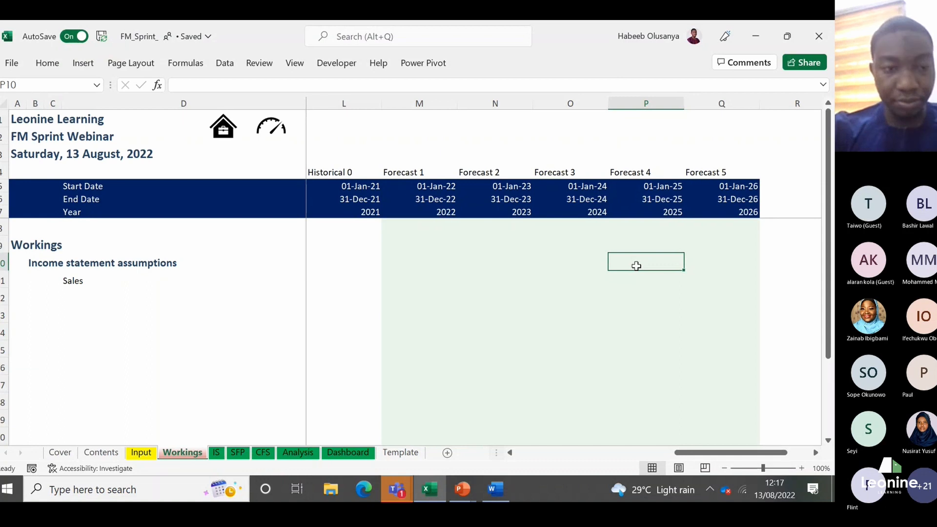
key(Left)
key(Left)
key(Left)
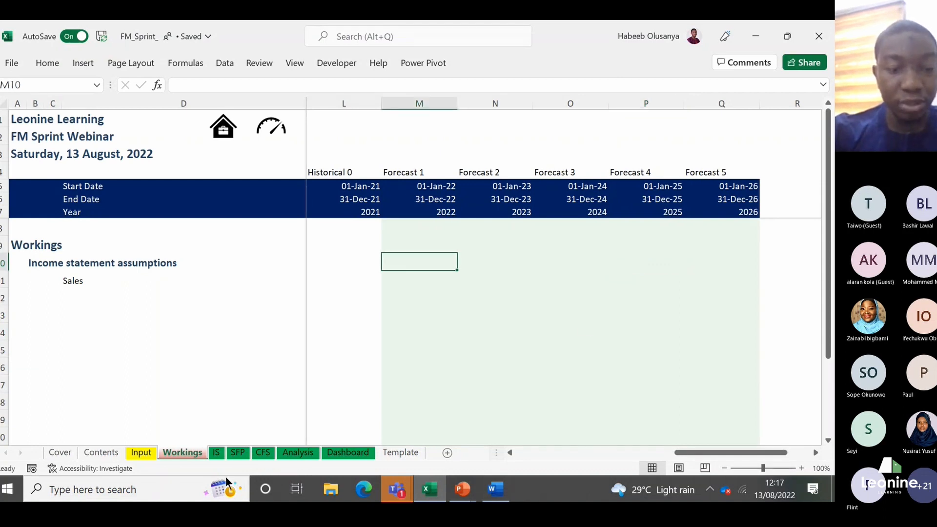
click(141, 453)
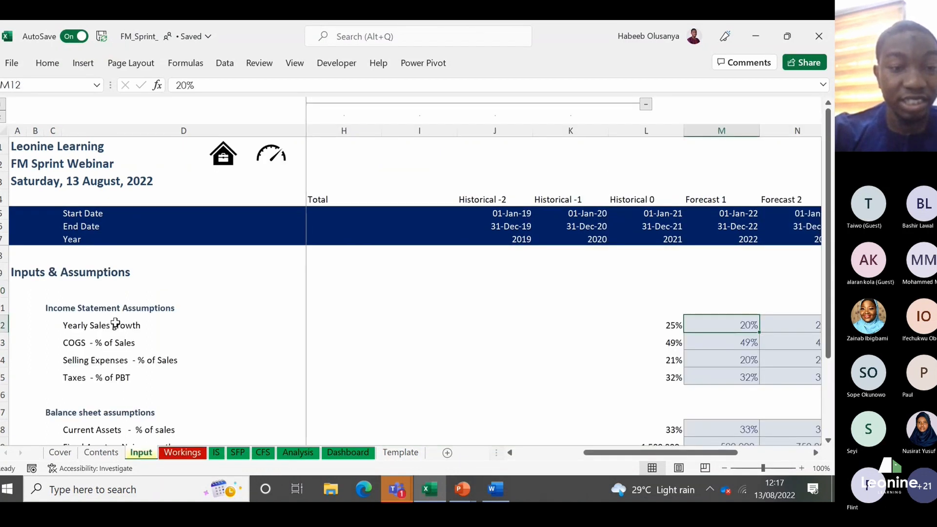
click(118, 326)
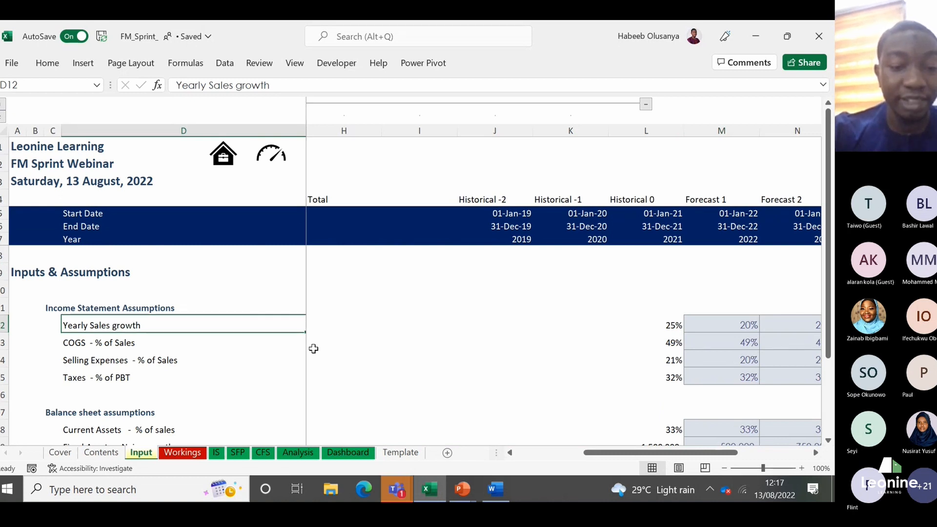
Step: Link the 2021 Sales in L11 of the Workings sheet to the income statement's Sales with =IS!L11
click(188, 453)
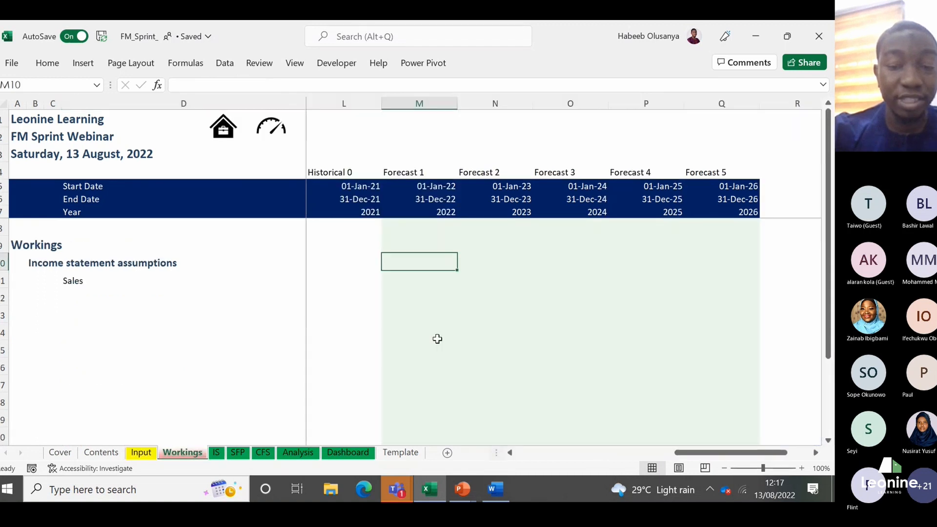
key(Left)
key(Down)
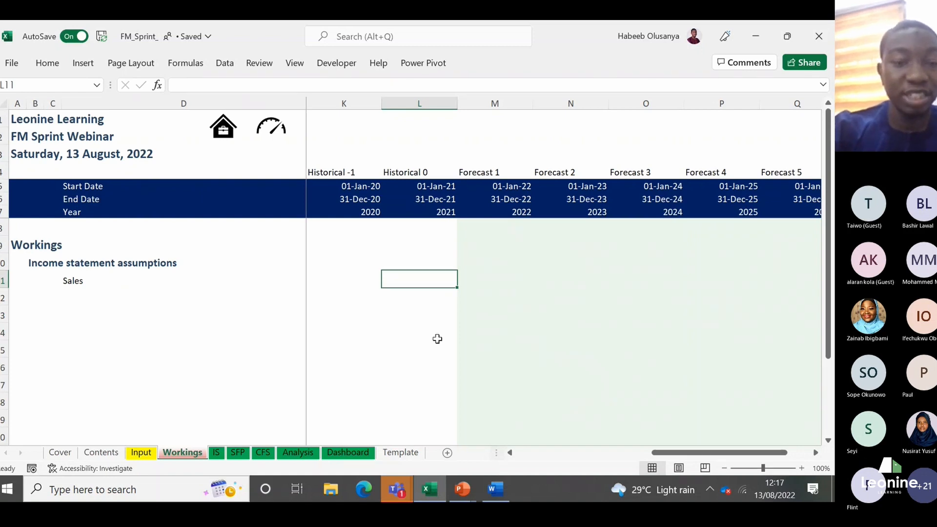
text(=)
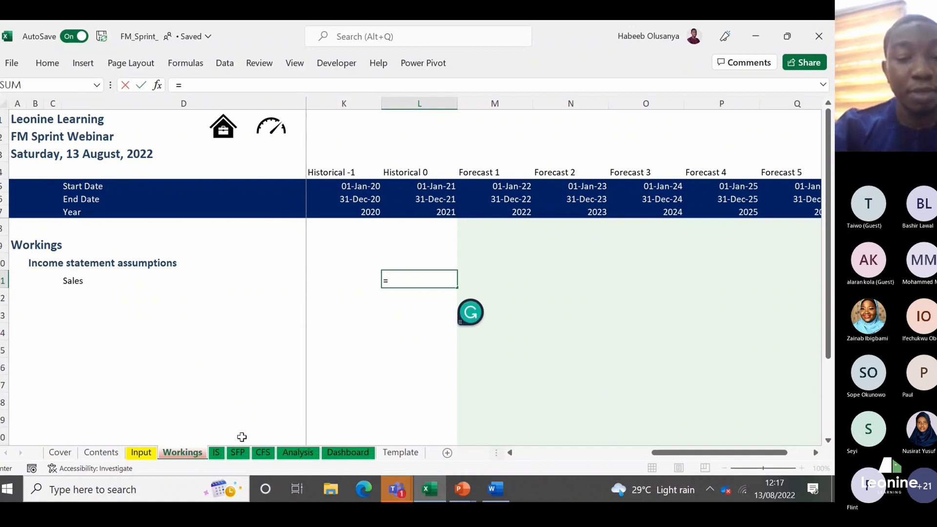
click(215, 453)
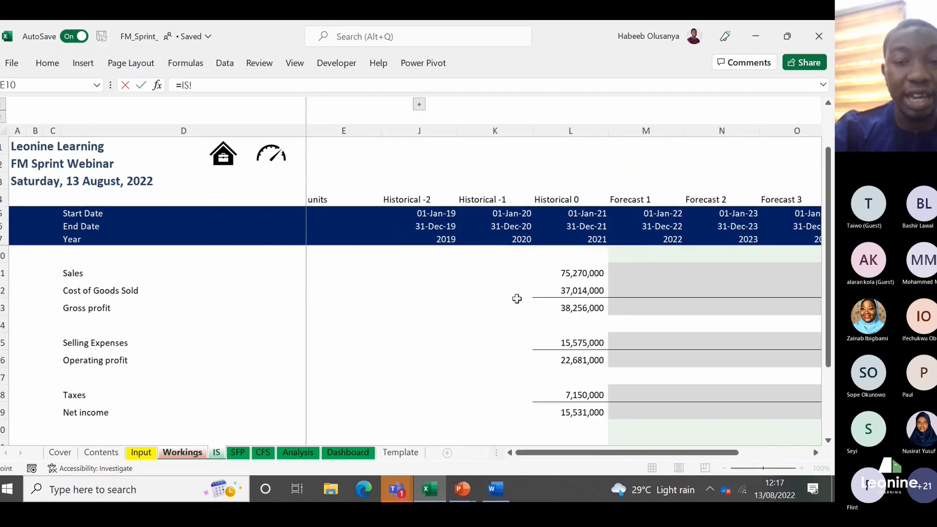
click(558, 274)
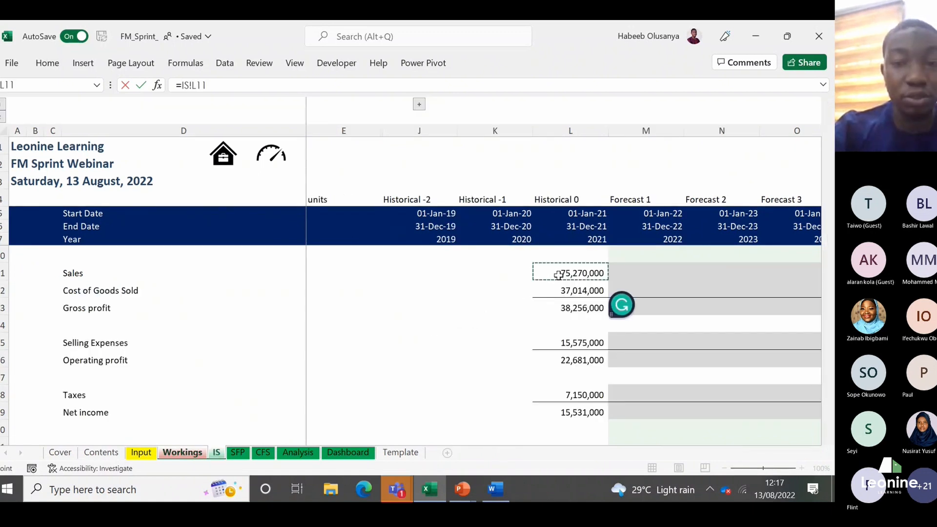
key(Return)
key(Up)
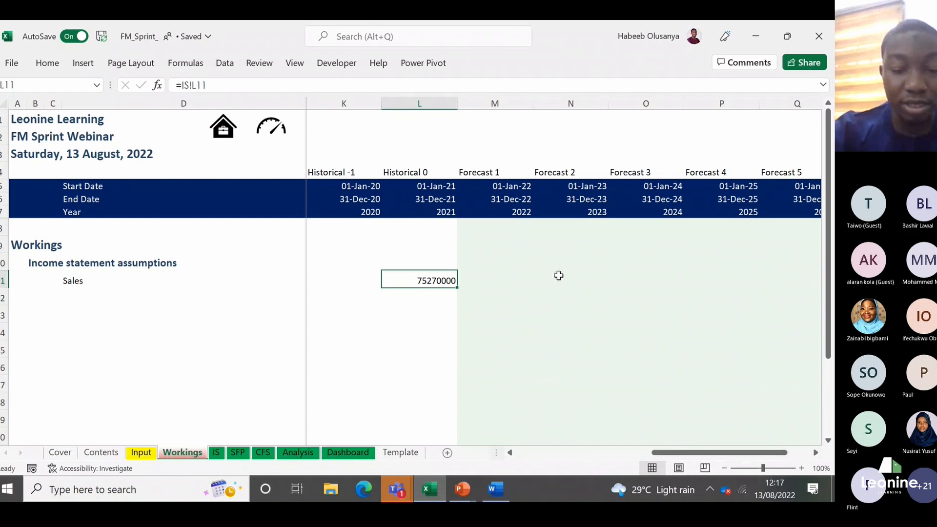
Step: Apply the Comma [0] cell style to the 2021 Sales figure in L11 of the Workings sheet
key(alt+h)
key(j)
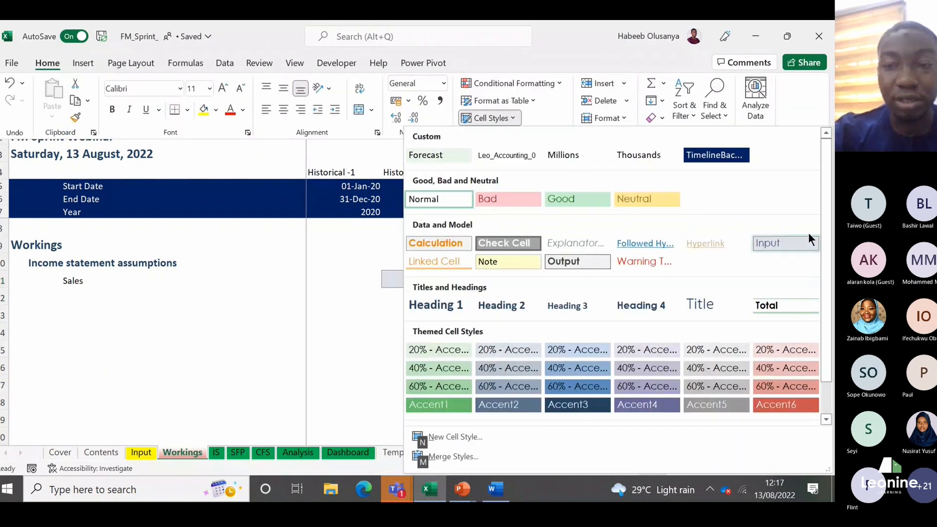
drag(825, 234, 827, 256)
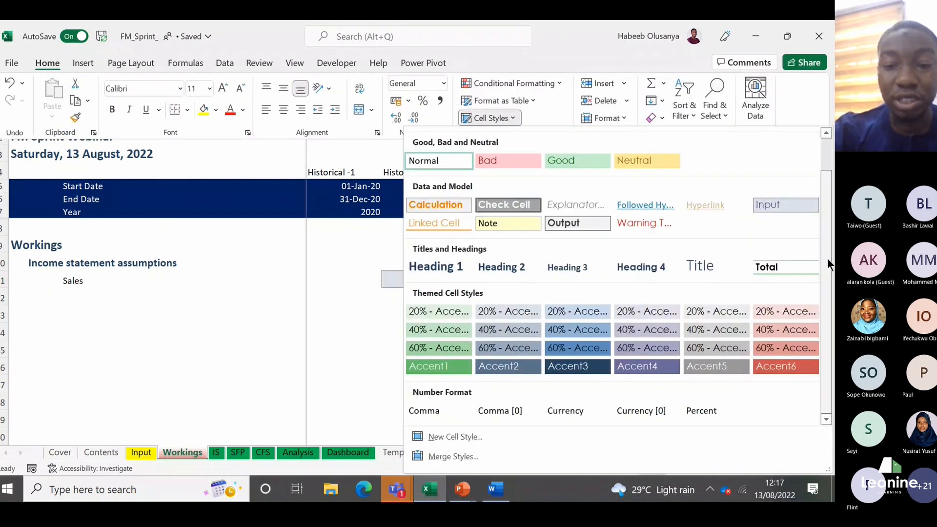
click(510, 409)
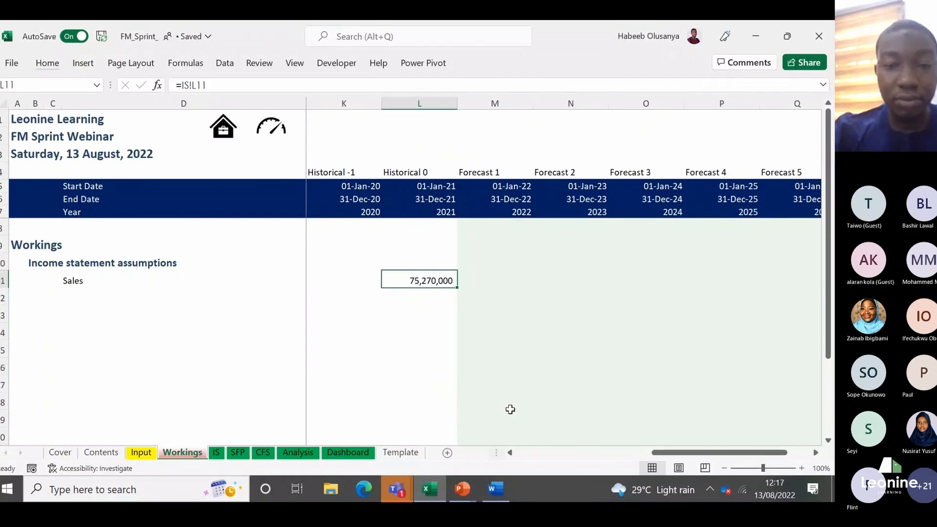
Step: Calculate the Forecast 1 Sales in M11 of Workings from the prior year and the growth input with =L11*(1+Input!M12)
key(Right)
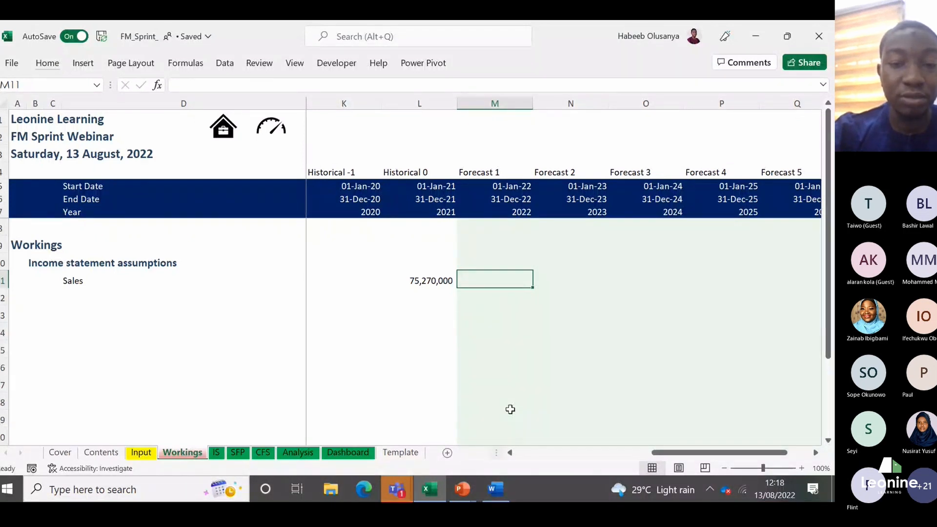
key(Left)
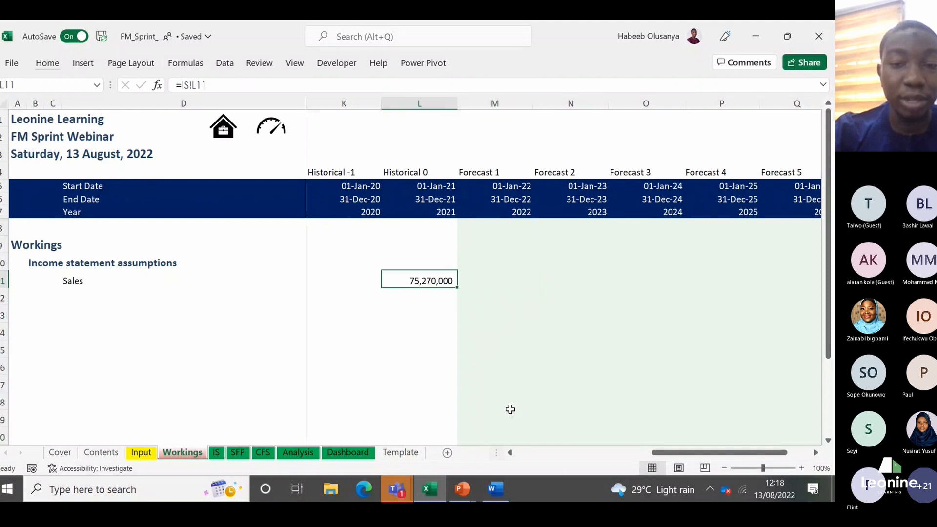
key(Right)
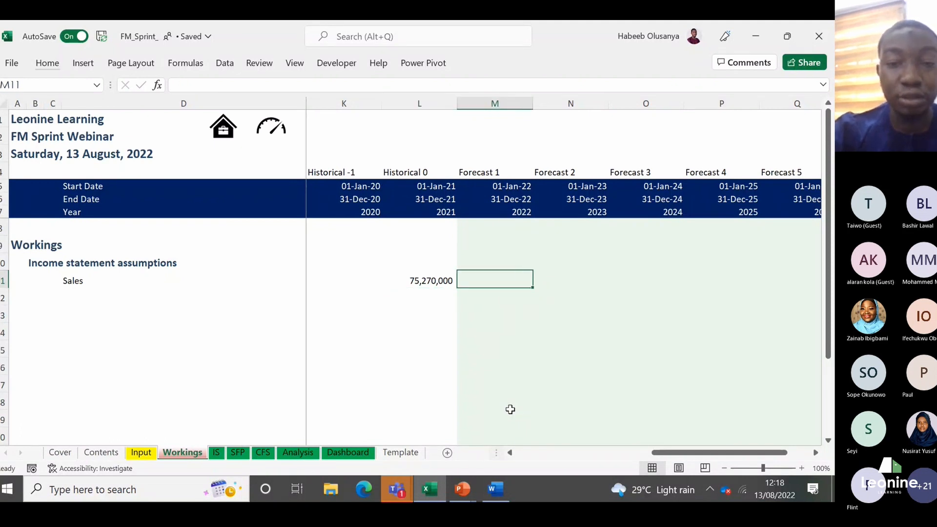
text(=)
key(Left)
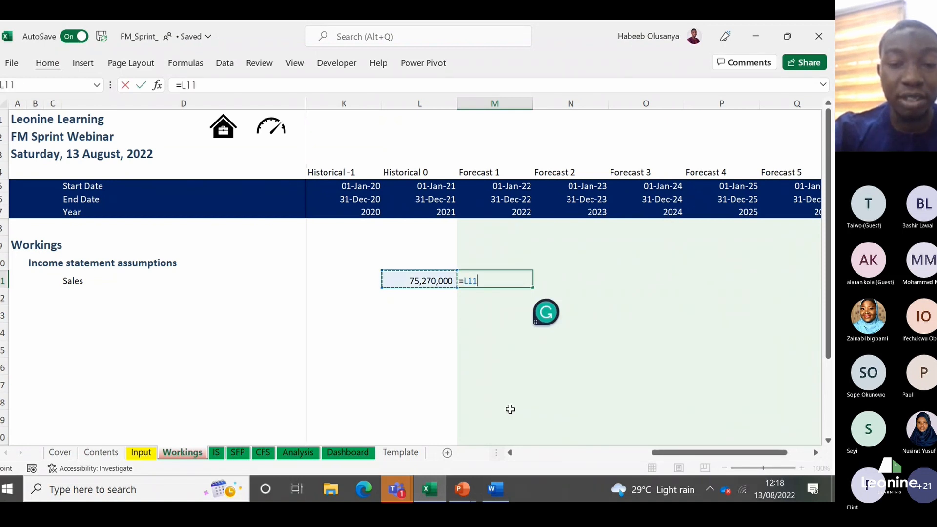
text(*()
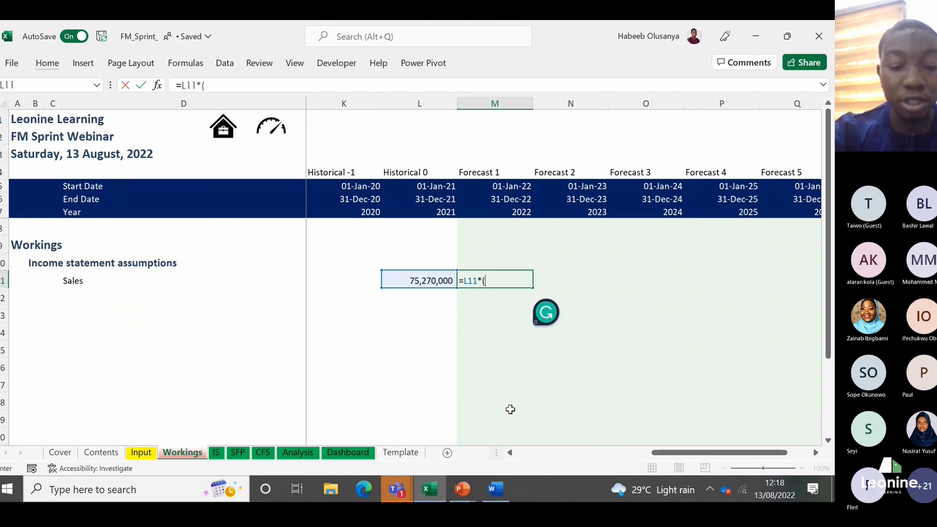
text(1)
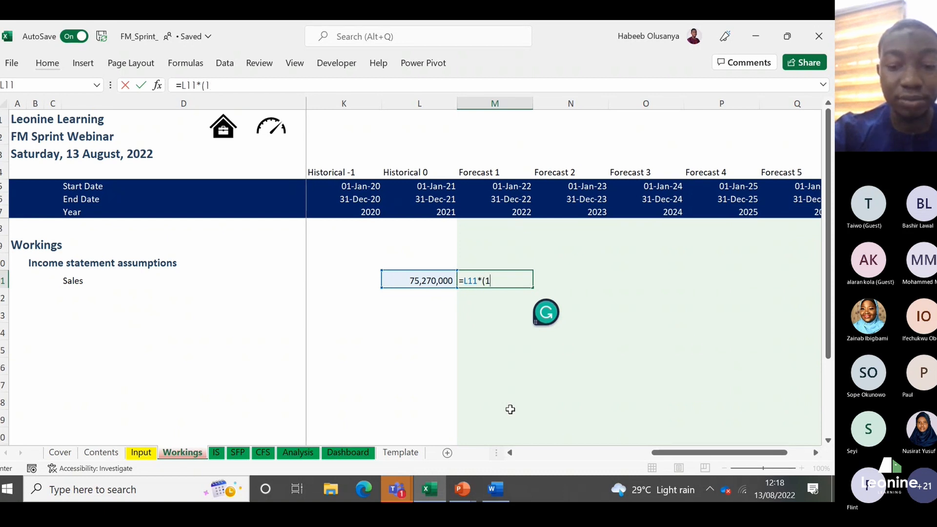
text(+)
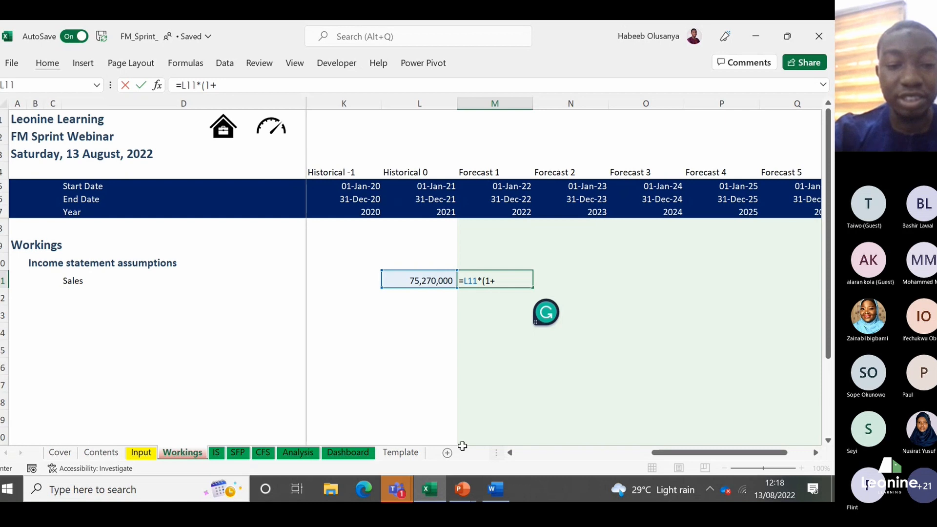
click(141, 453)
click(724, 320)
text())
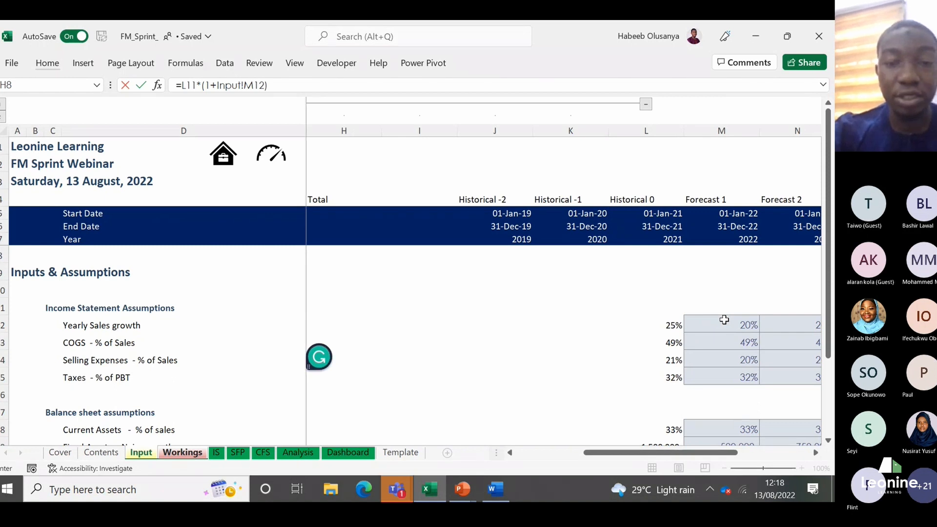
key(Return)
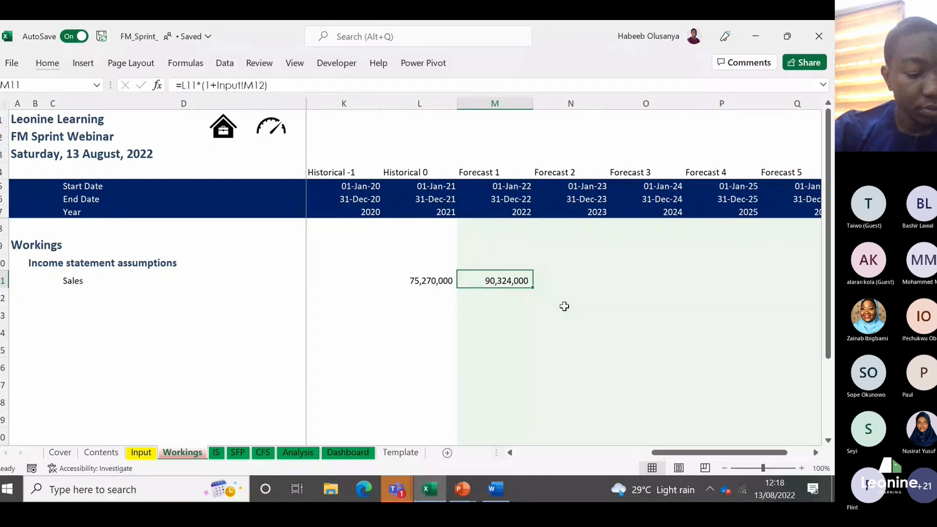
Step: Compare the 2022 Sales formula in M11 with the 2021 Sales link in L11
key(Up)
key(Down)
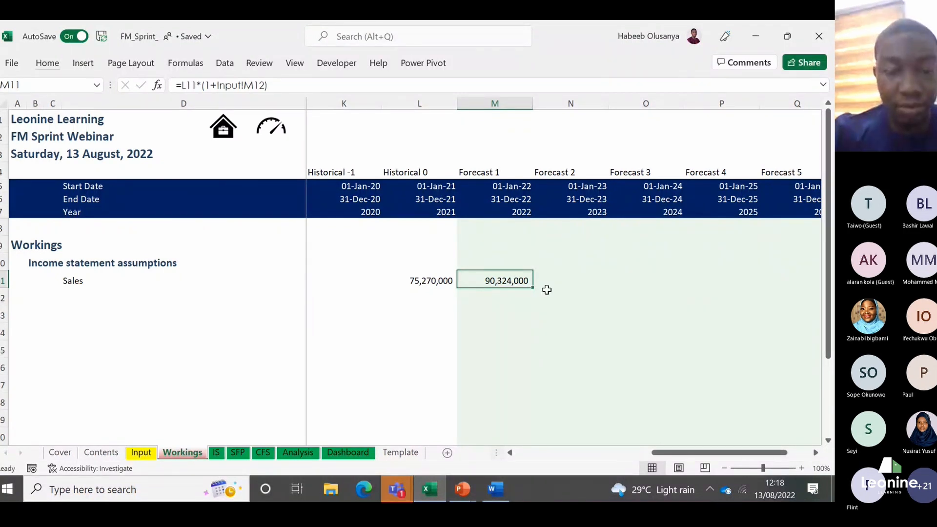
key(Left)
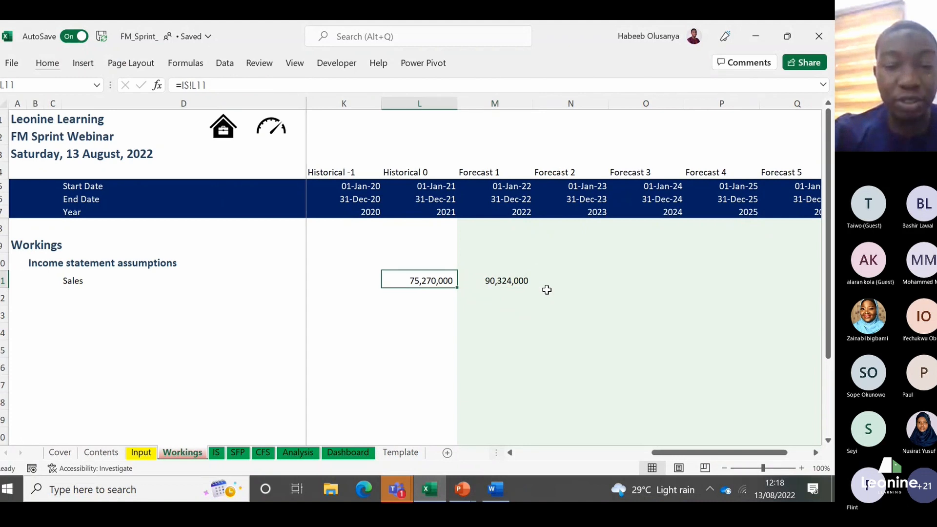
key(Right)
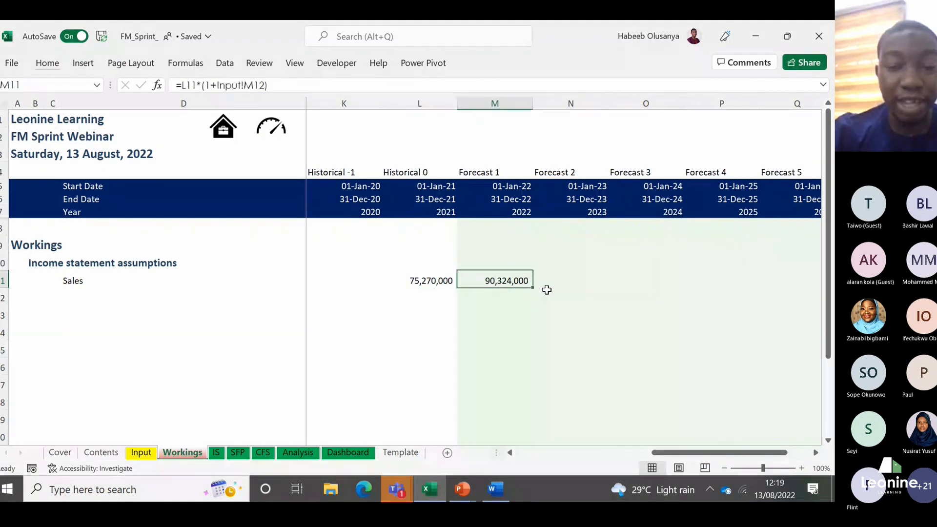
key(Left)
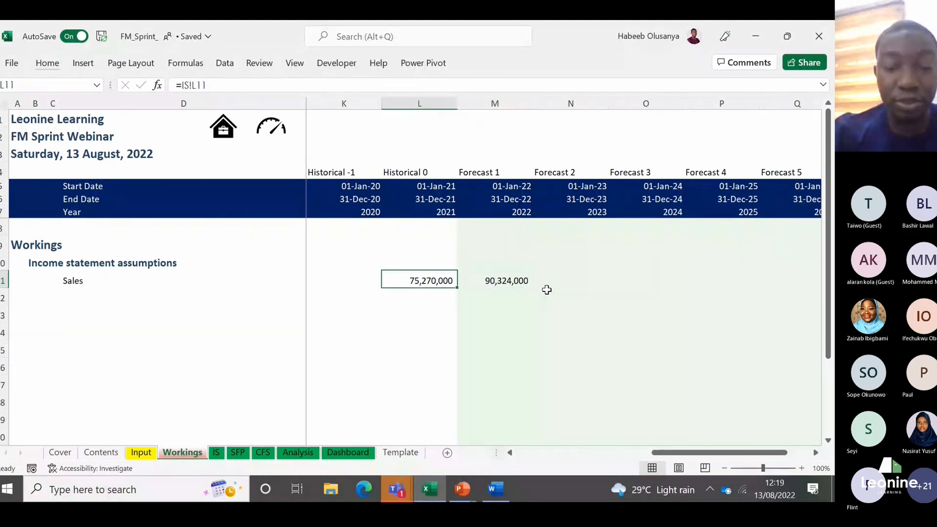
key(ctrl+c)
key(Up)
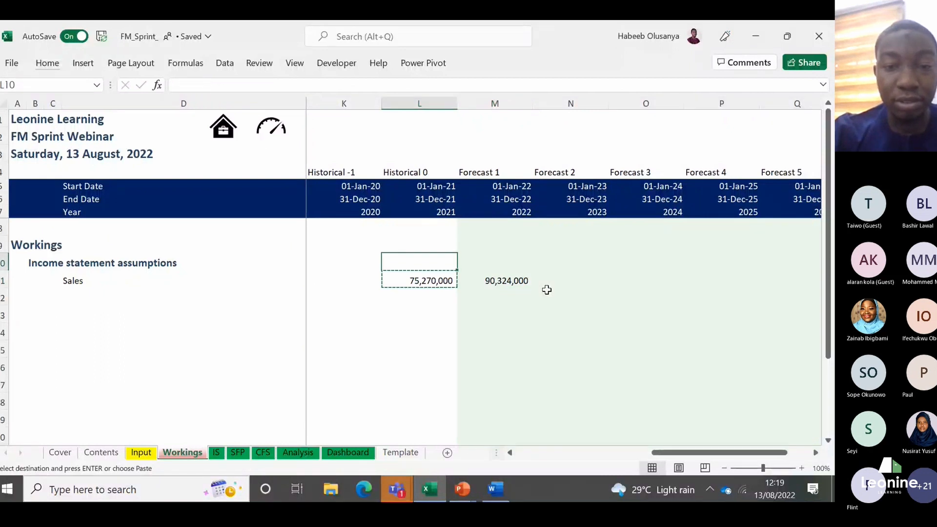
key(Right)
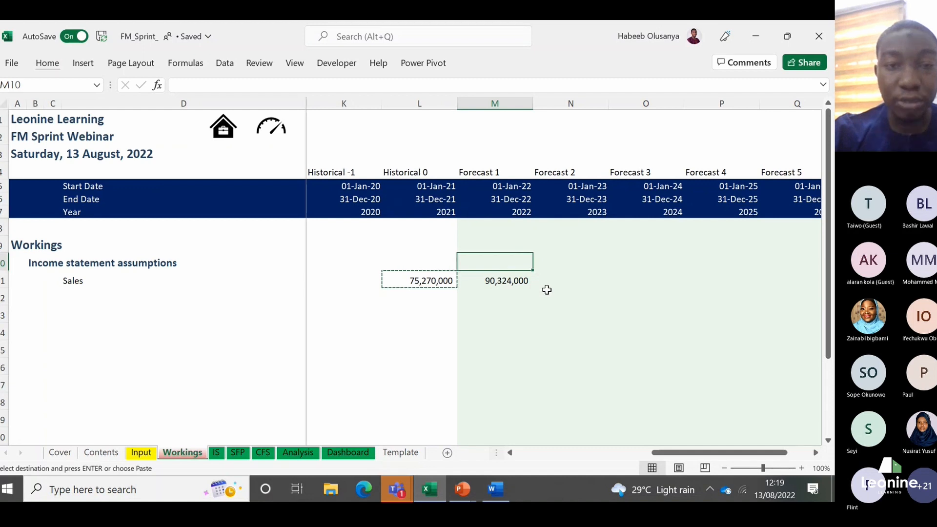
key(Down)
key(Escape)
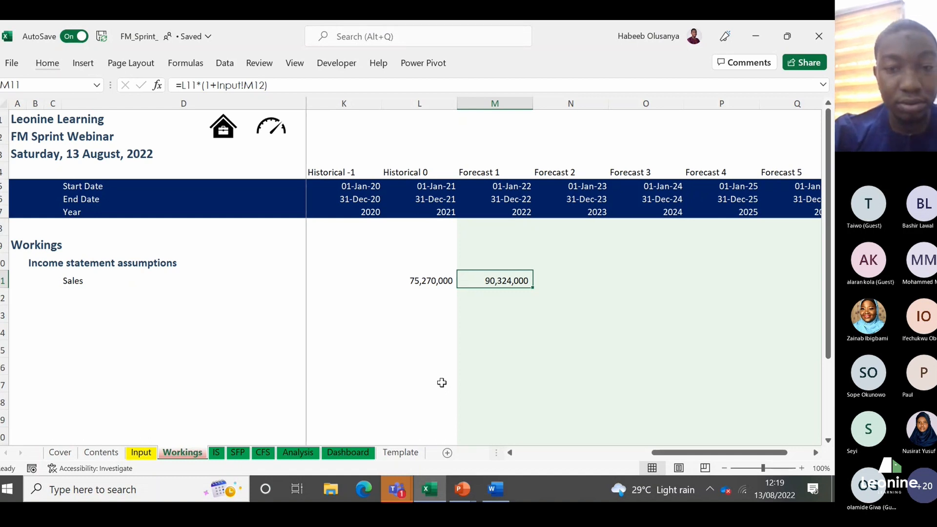
Step: Clear the 2022 Sales formula from M11 of the Workings sheet
key(Left)
key(Right)
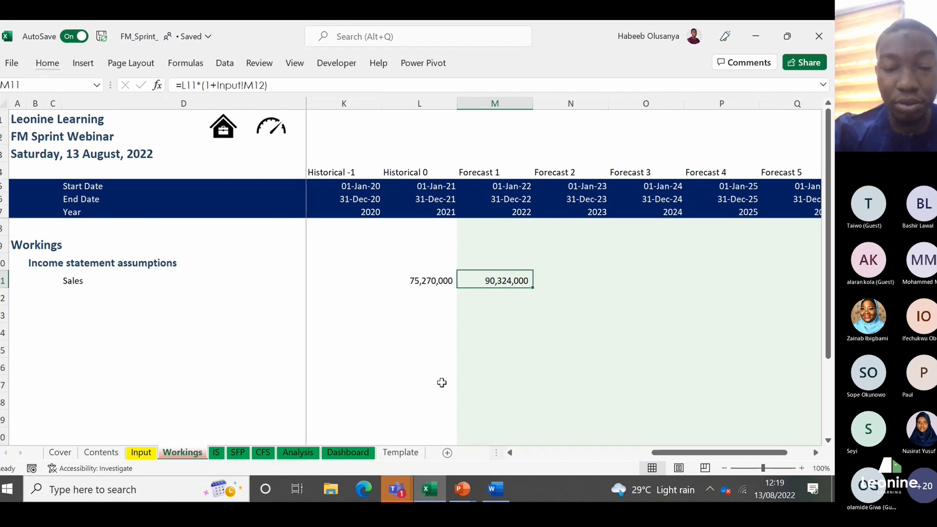
key(Delete)
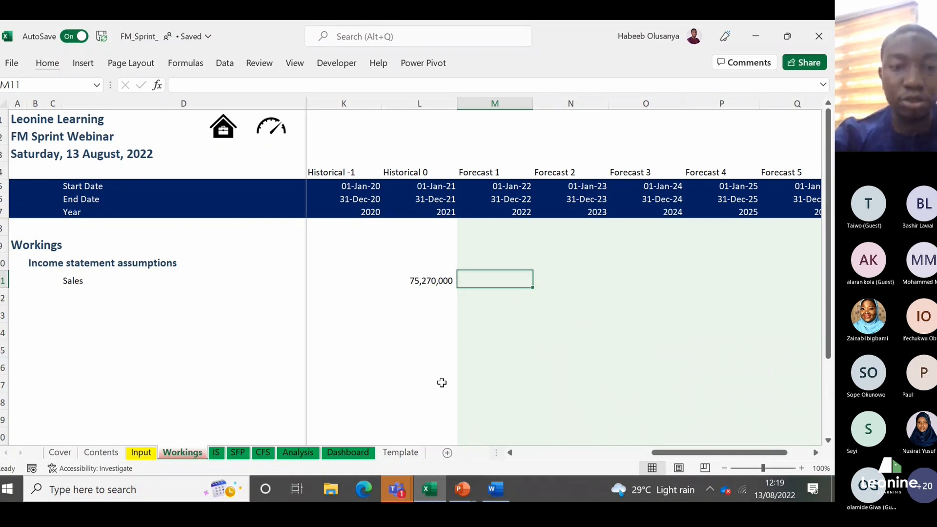
Step: Check the Forecast 1 Yearly Sales growth rate in M12 of the Input sheet, then return to Workings
key(Left)
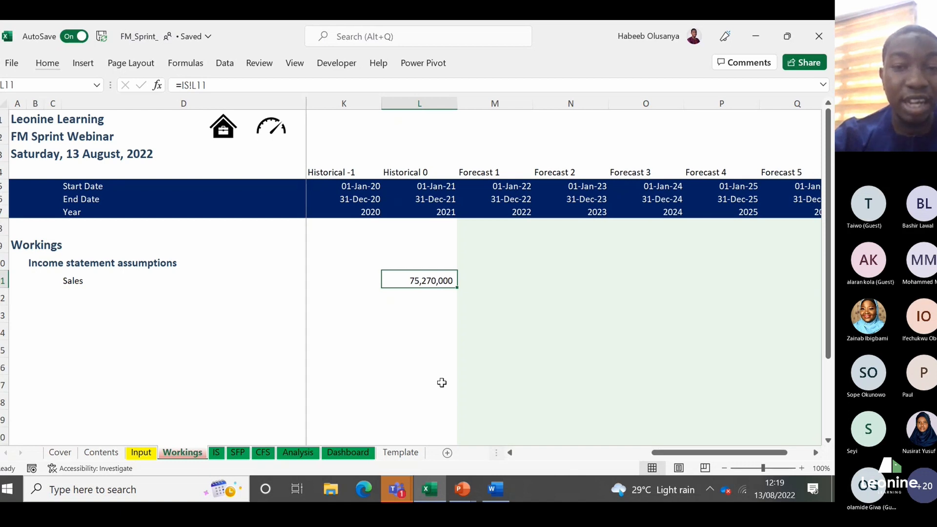
key(Right)
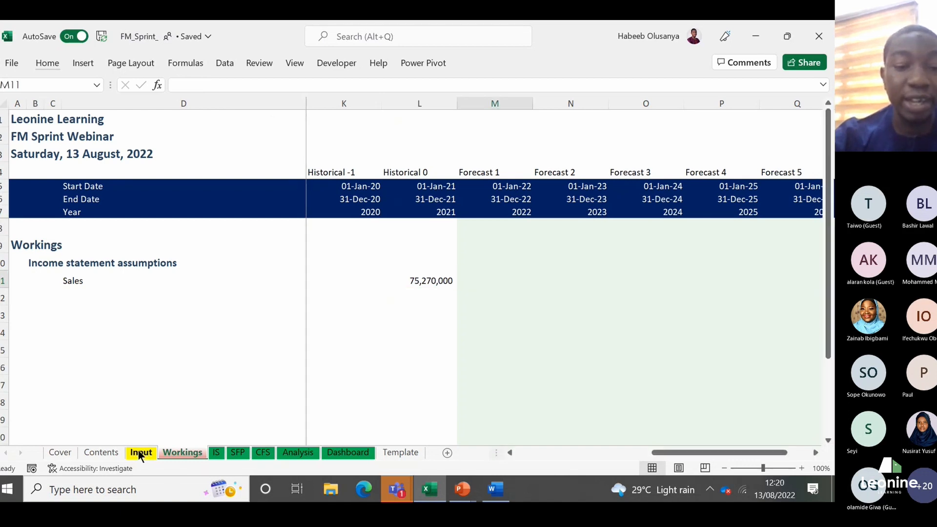
click(140, 454)
click(697, 326)
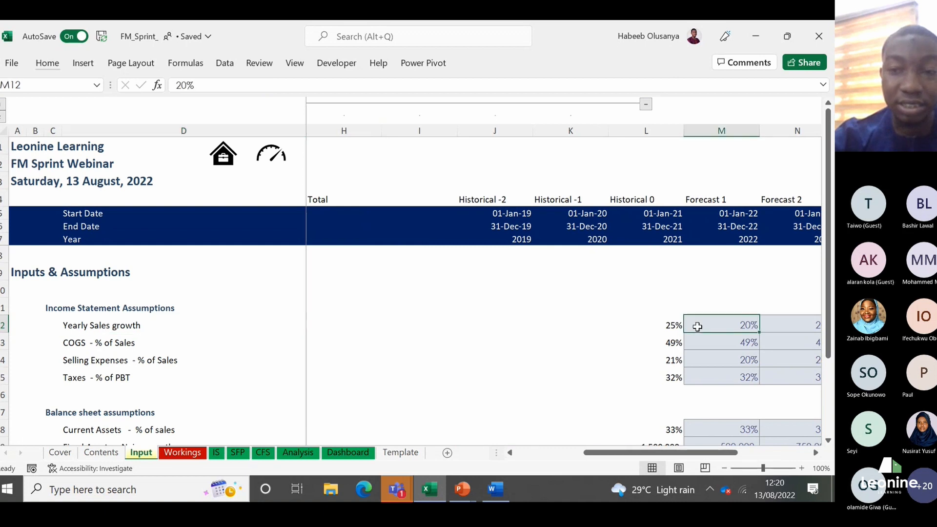
scroll(697, 326, right, 1)
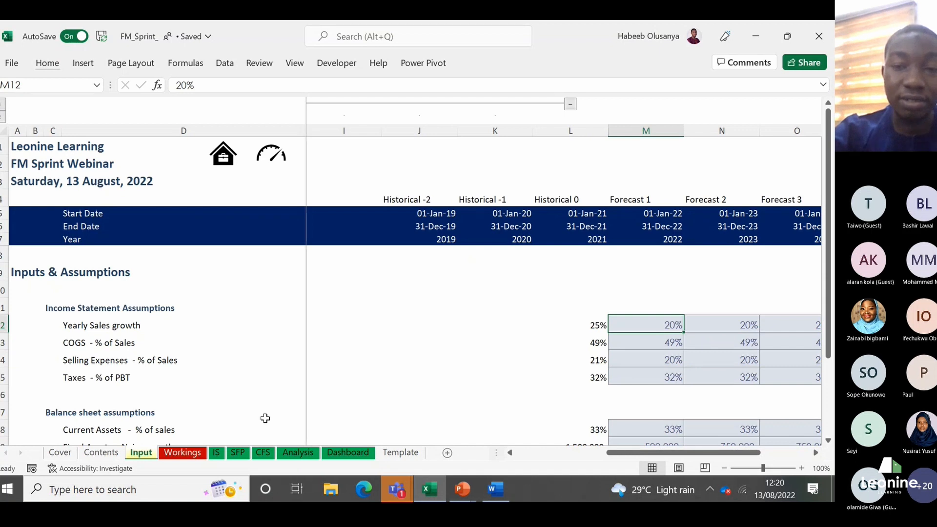
click(191, 454)
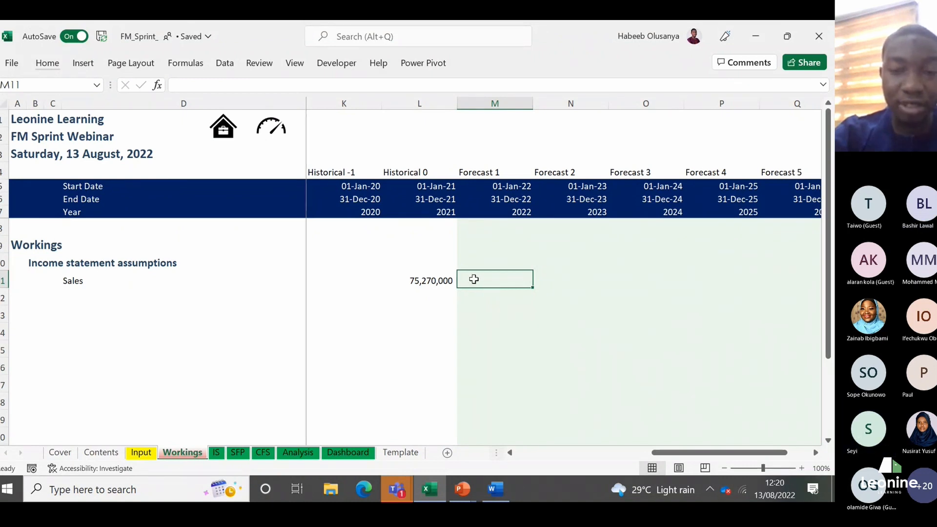
Step: Enter 20% in L12 of Workings, directly below the 2021 Sales figure
click(445, 290)
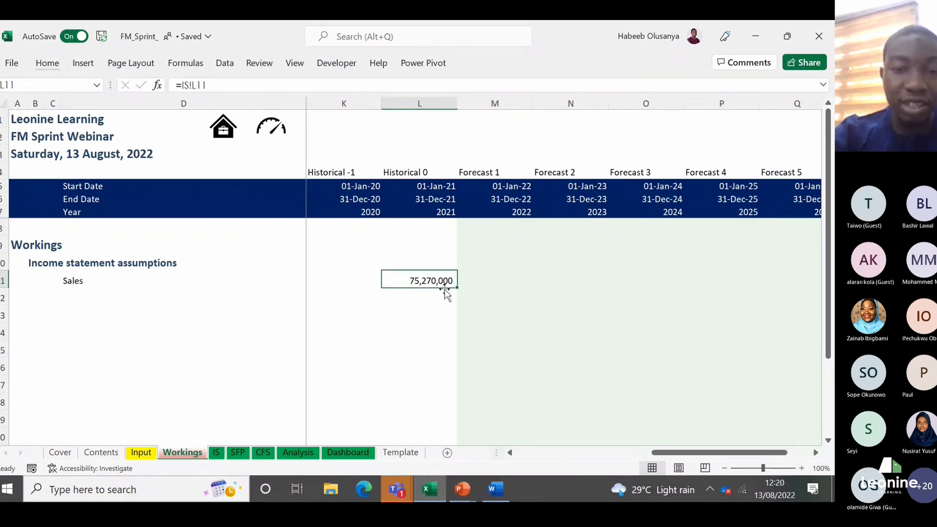
key(Tab)
key(Return)
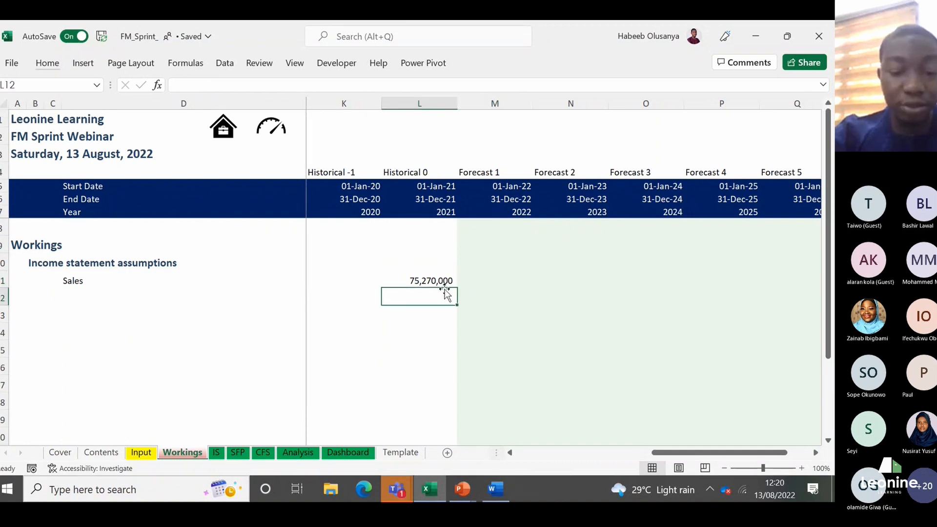
text(20)
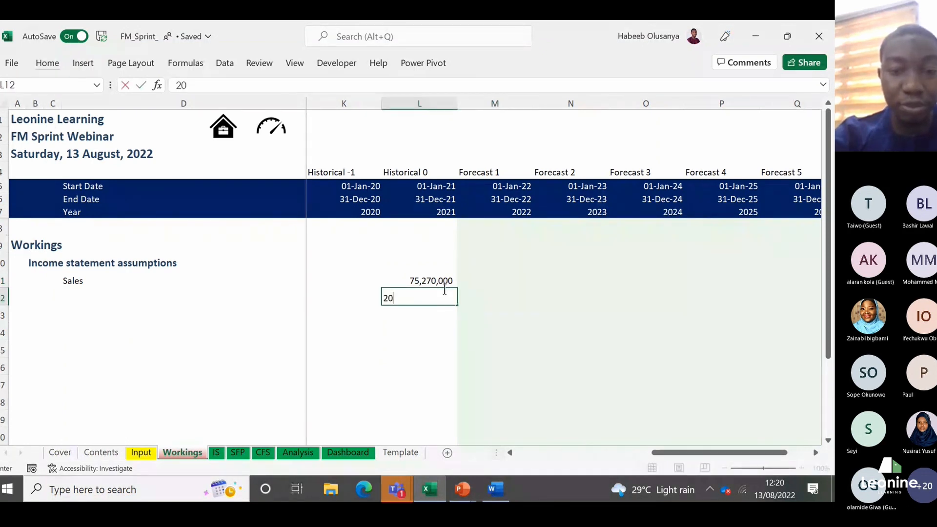
text(%)
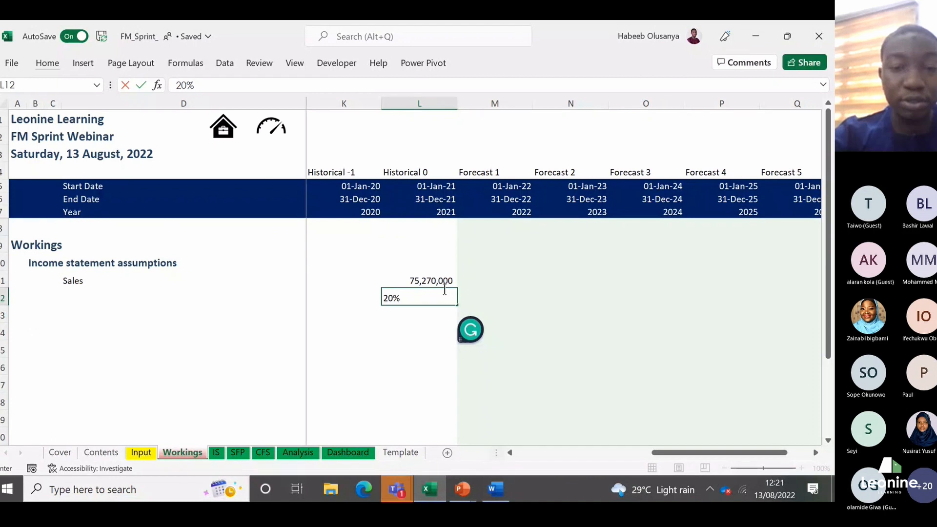
key(Return)
Step: Review the 2021 Sales in L11, the percentage in L12 and the neighbouring 2022 forecast cells M11:M12
click(430, 330)
key(Up)
key(Up)
key(Up)
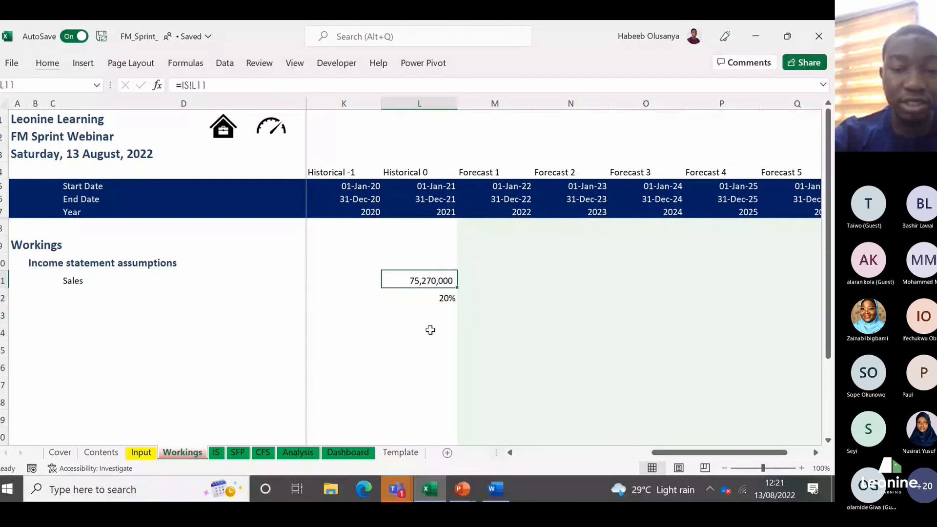
key(Right)
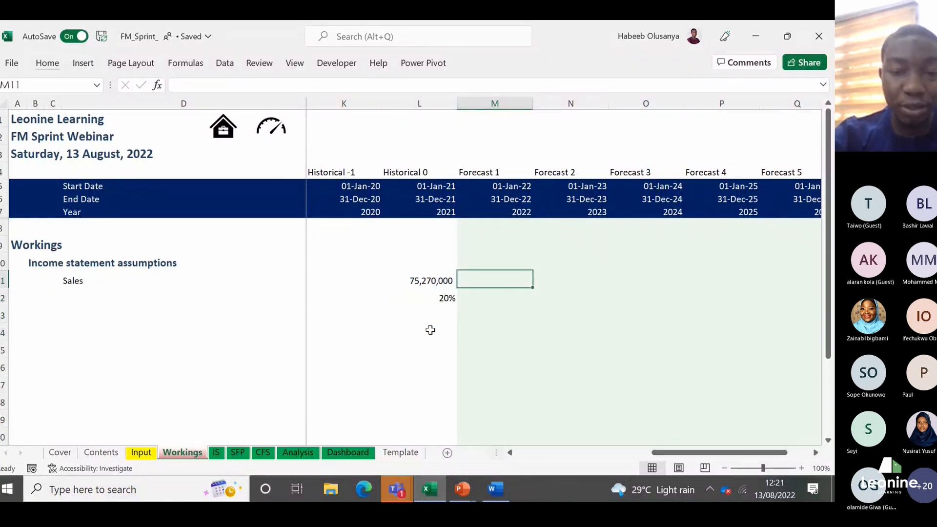
key(Down)
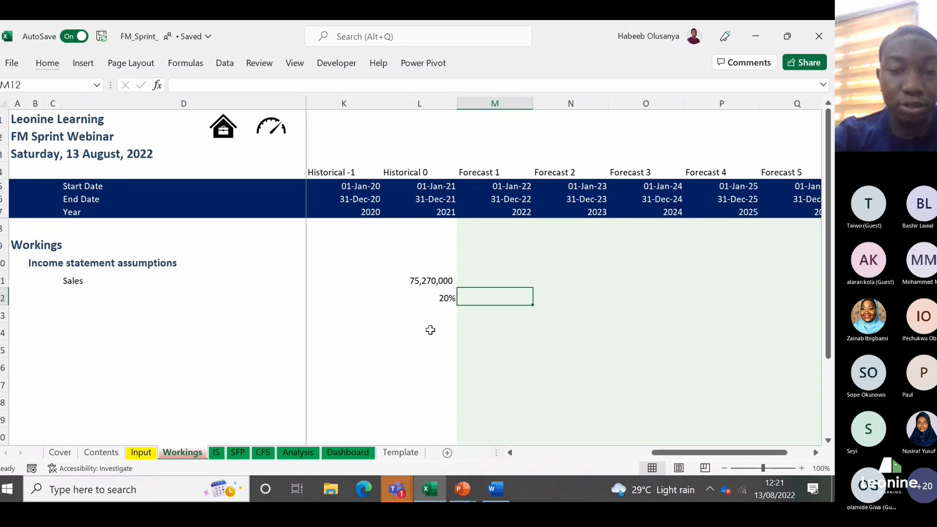
key(Left)
key(Down)
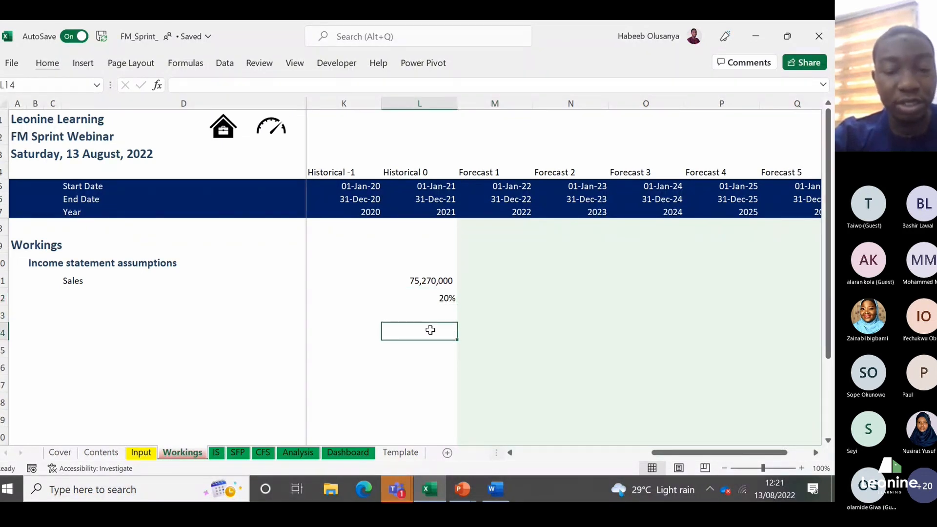
key(Left)
key(Up)
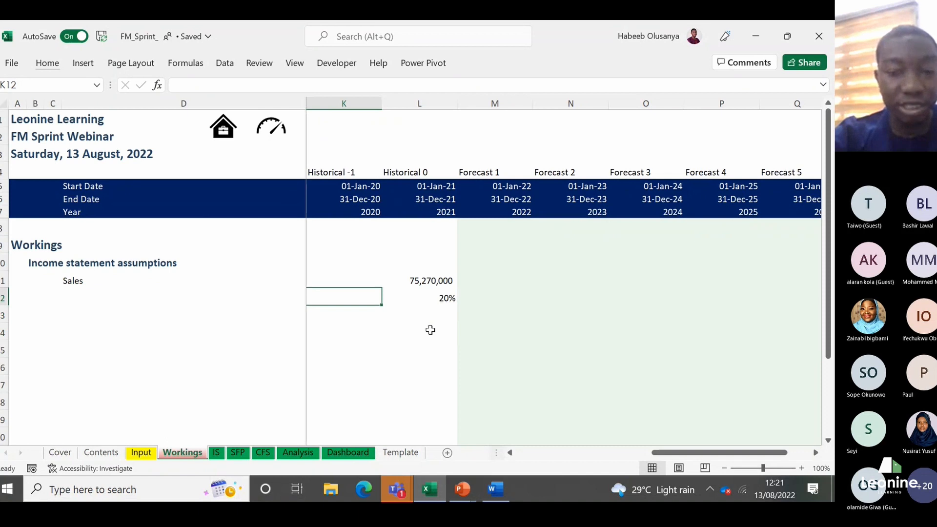
Step: Enter 100% in K12 of Workings, beside the 20% growth rate
text(100)
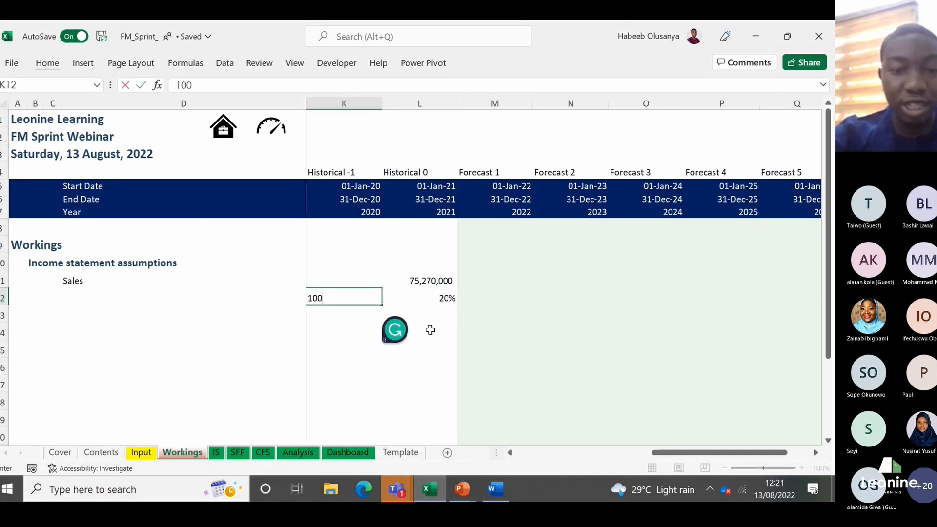
key(ctrl+Return)
key(Right)
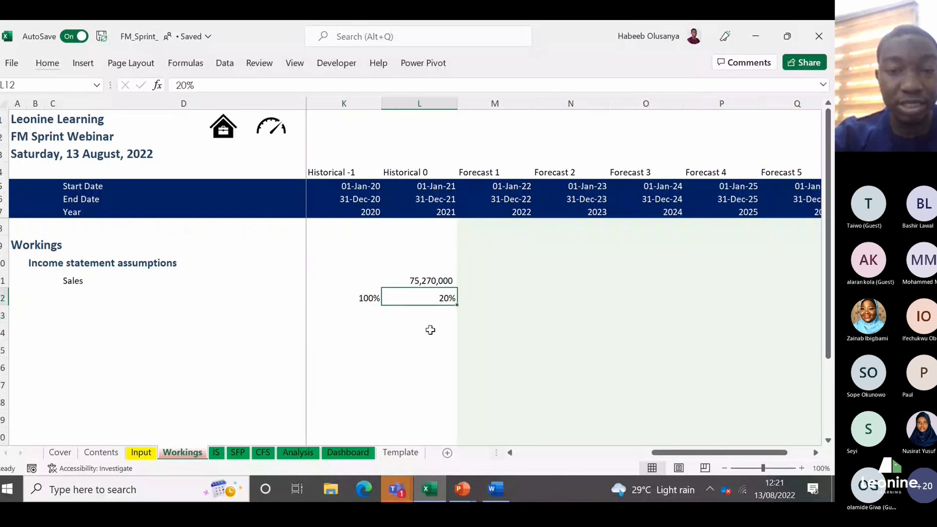
Step: Build the formula =(K12+L12)*L11 in K14 to apply the combined percentages to 2021 Sales
key(Down)
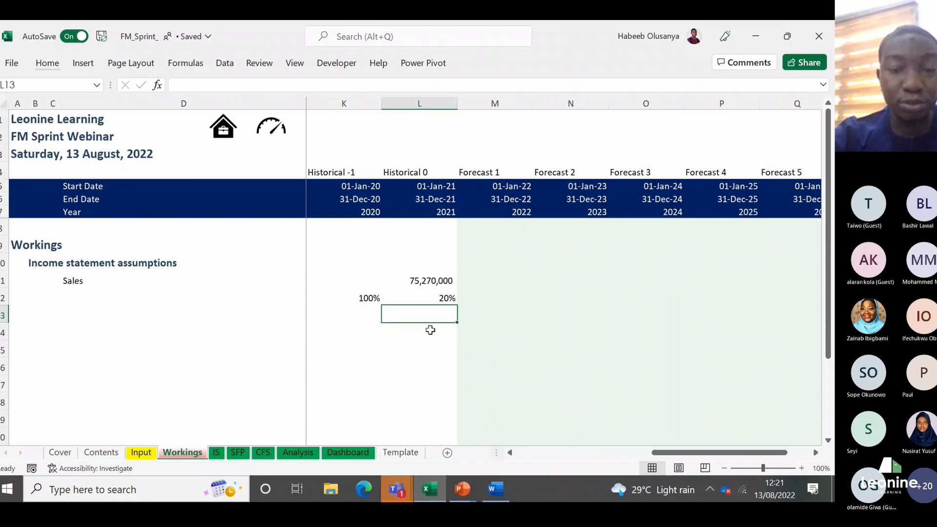
key(Down)
key(Left)
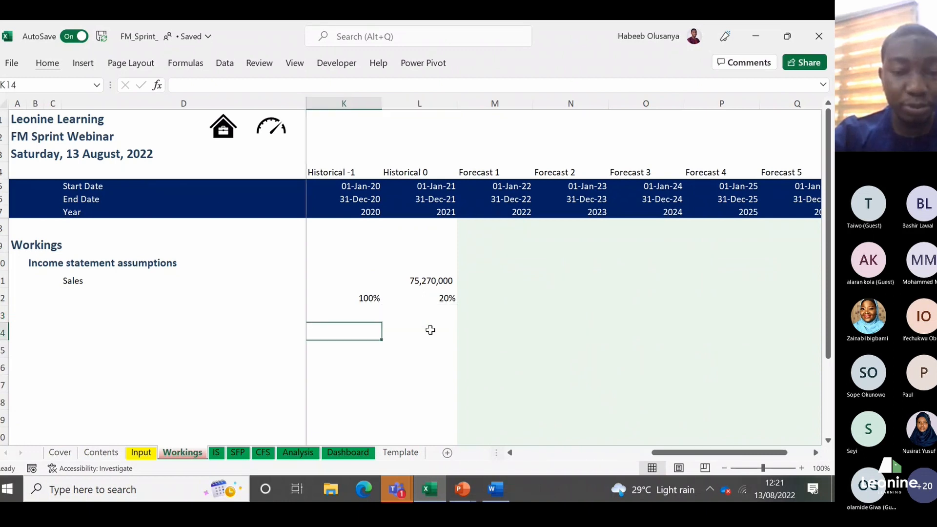
text(=)
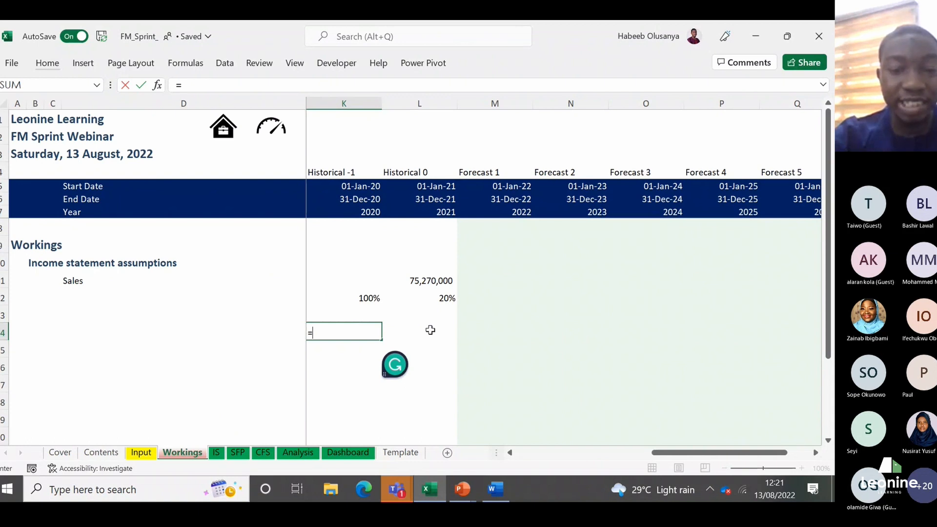
key(Up)
key(Up)
text(+)
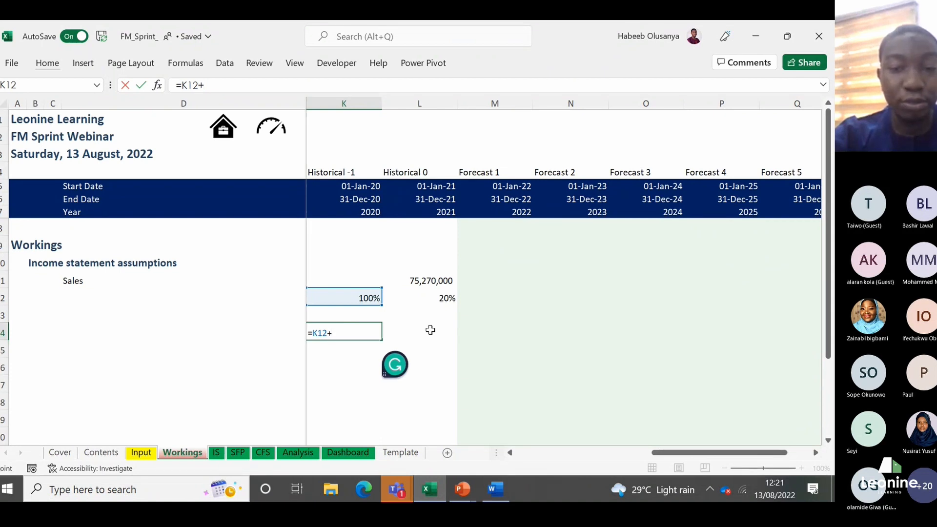
key(Right)
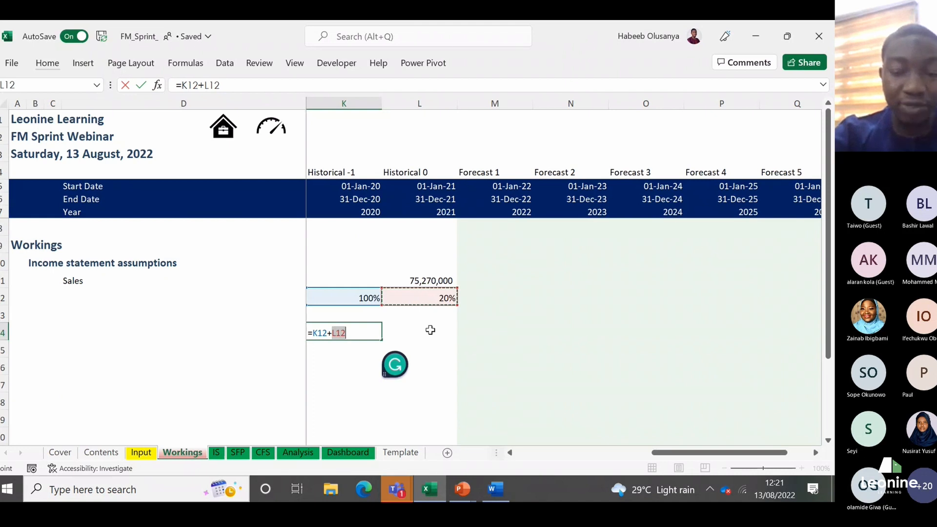
text())
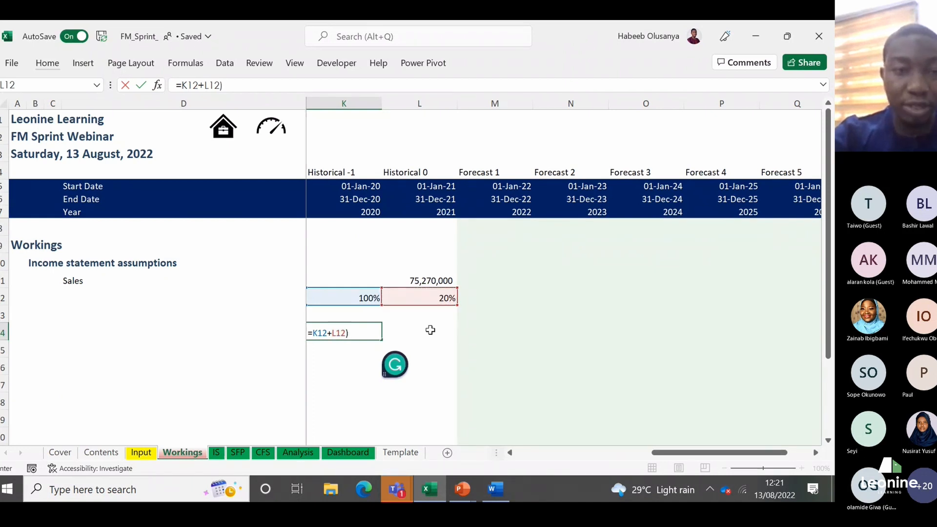
click(183, 86)
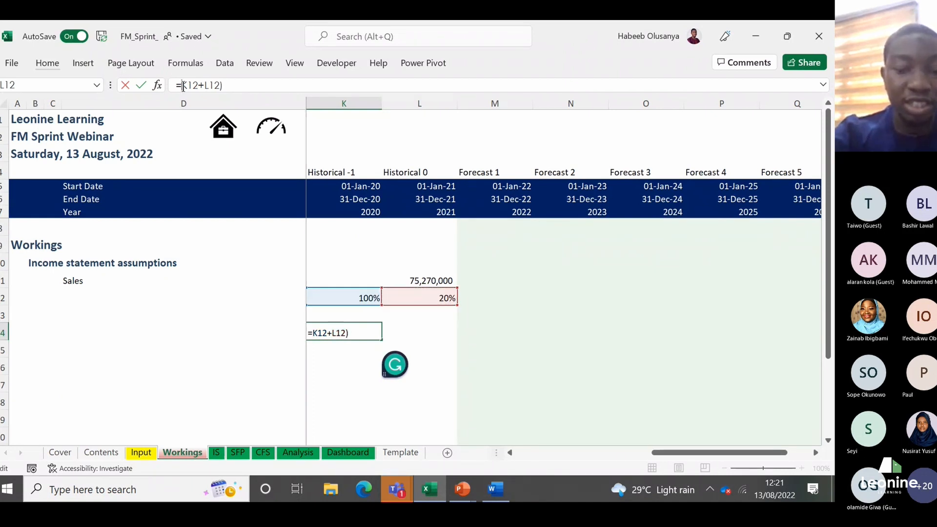
text(()
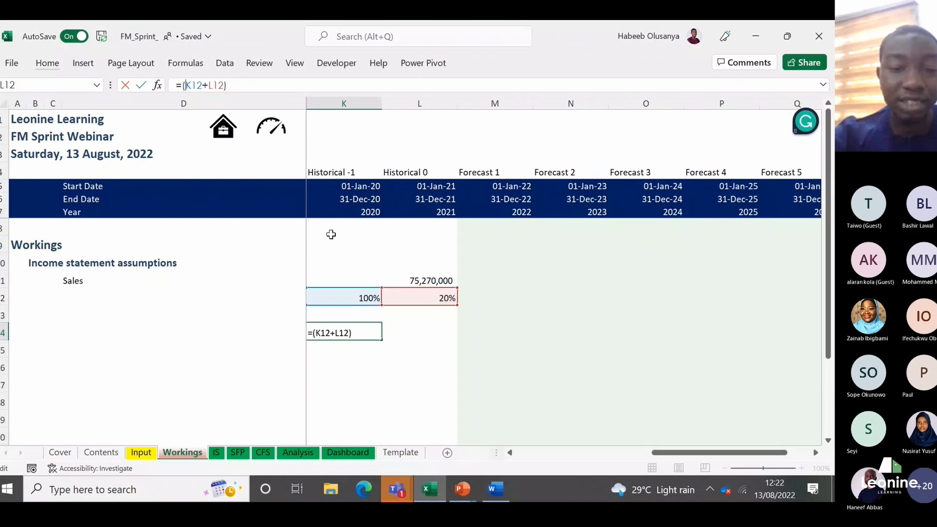
text(*)
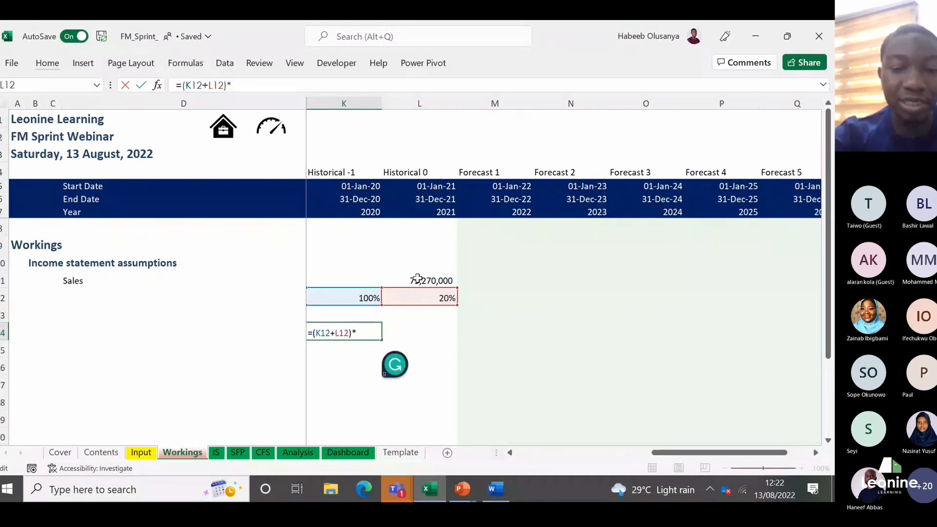
click(417, 279)
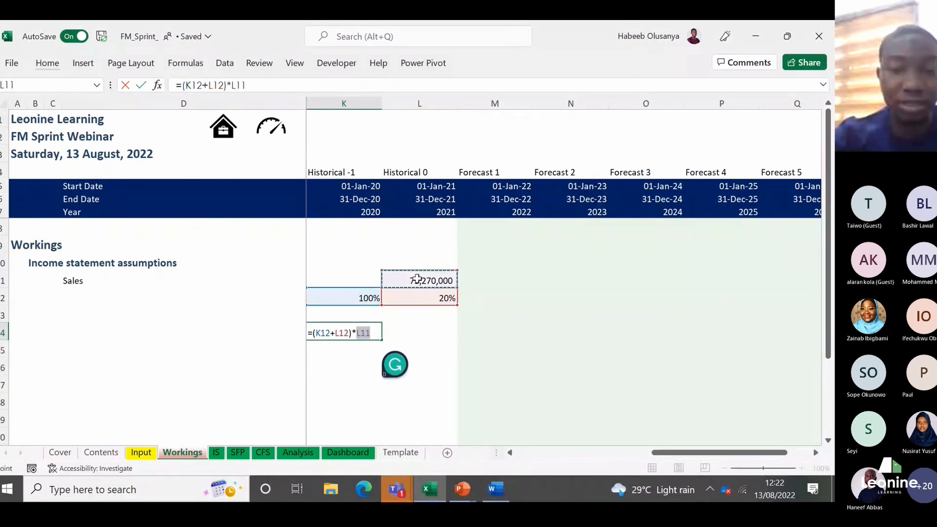
key(Return)
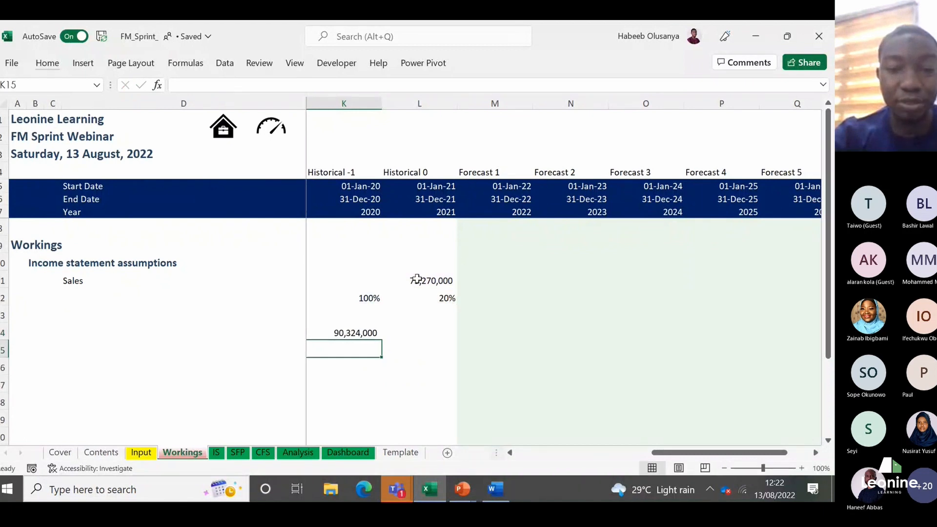
Step: Review the trial calculation in K14 against the 2022 Sales forecast cell M11 and the cell below it
key(Up)
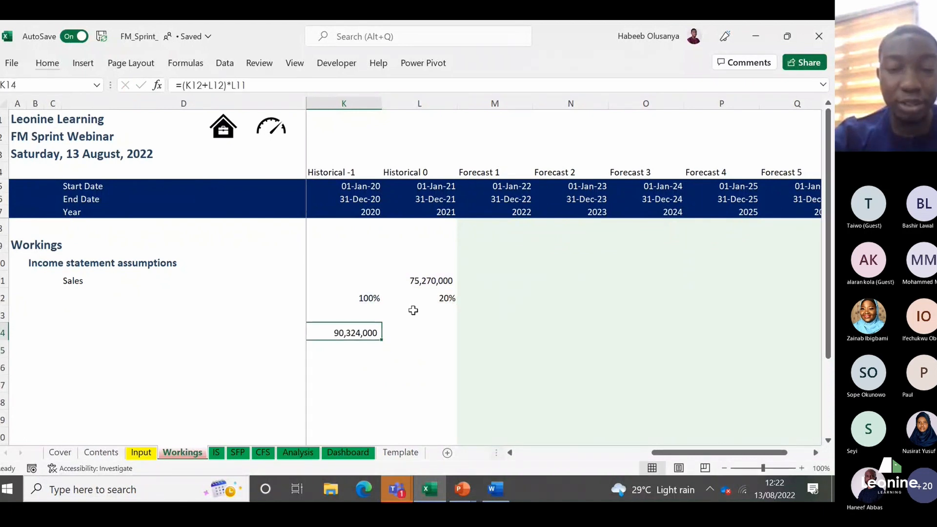
click(488, 281)
click(349, 334)
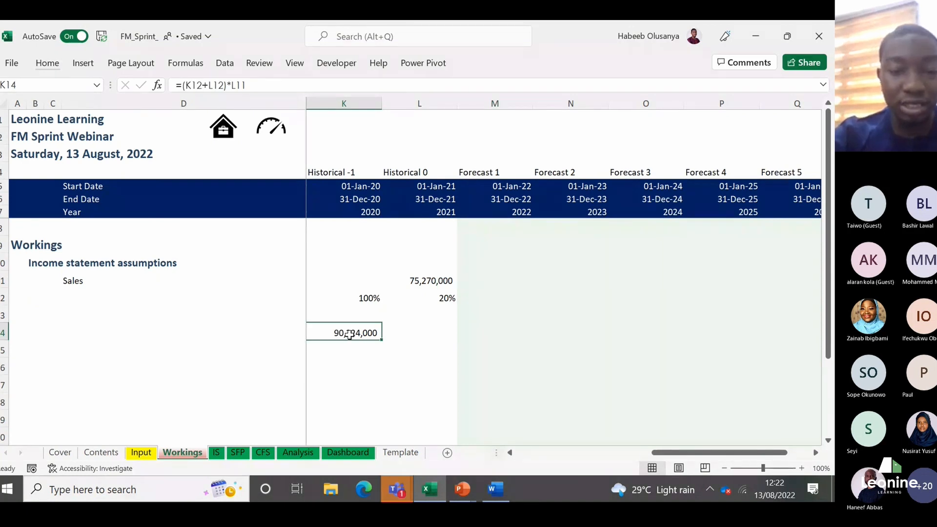
key(Down)
key(Up)
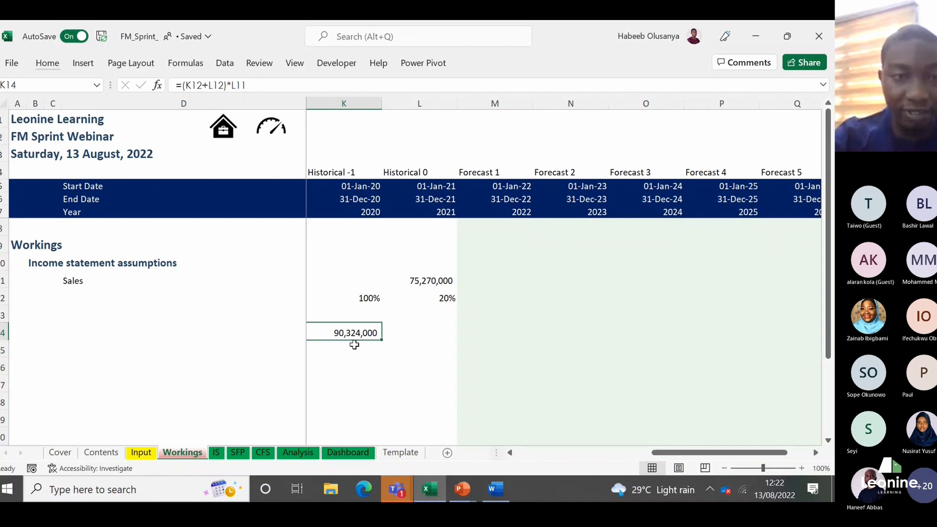
key(Up)
key(Down)
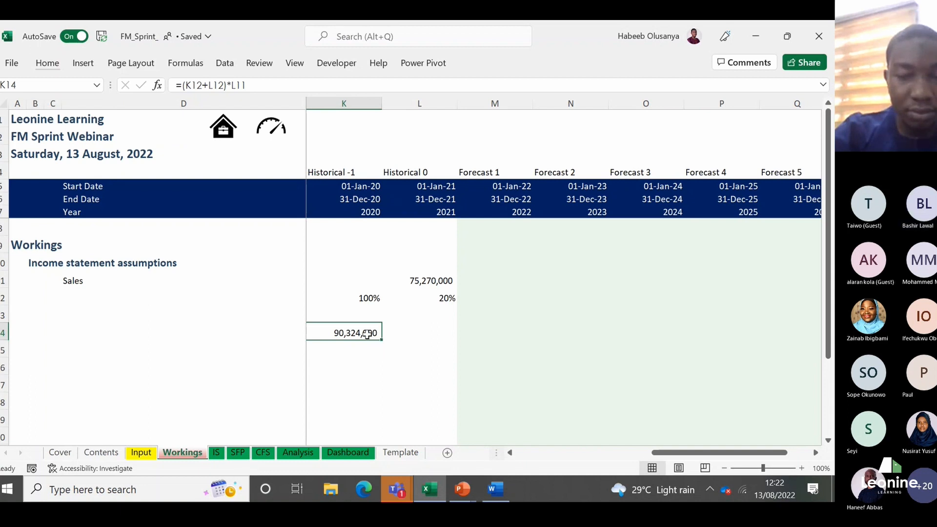
click(493, 286)
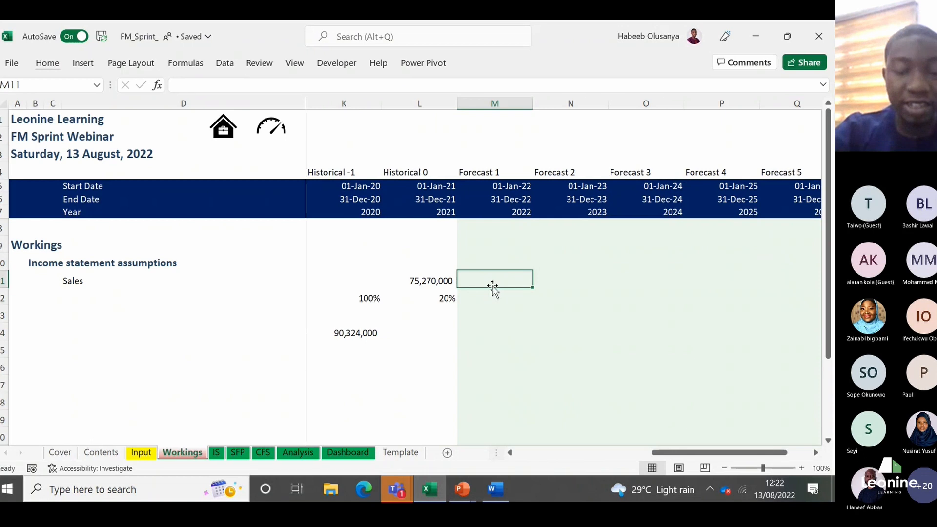
key(Down)
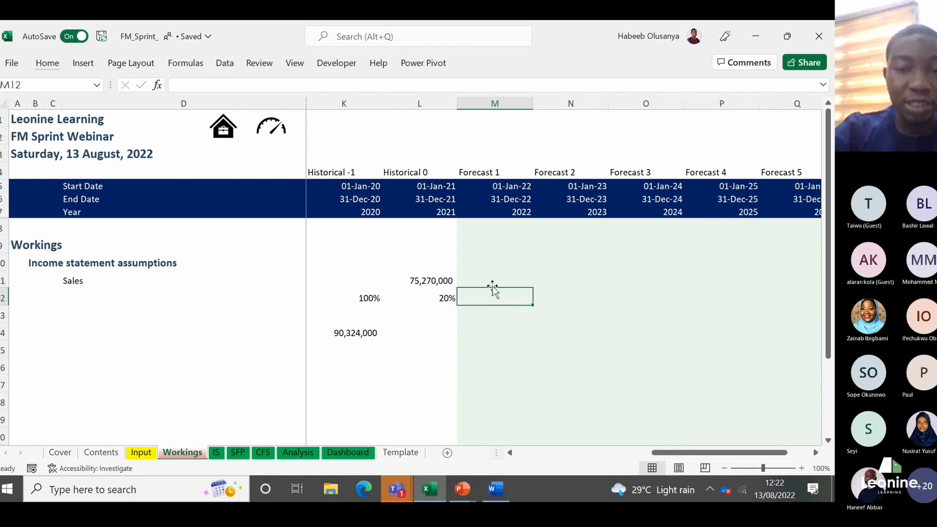
Step: Enter 1 in K13, directly below the 100%, as its number equivalent
key(Left)
key(Left)
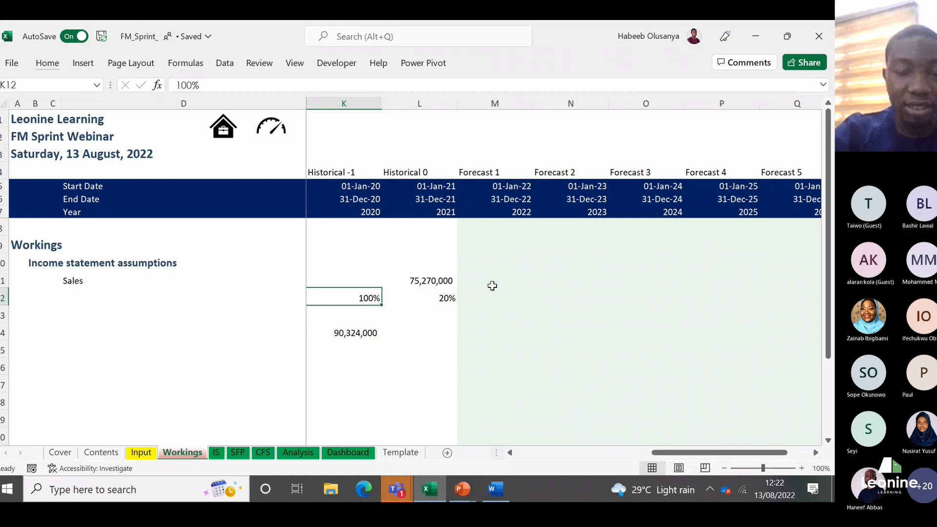
key(Down)
text(1)
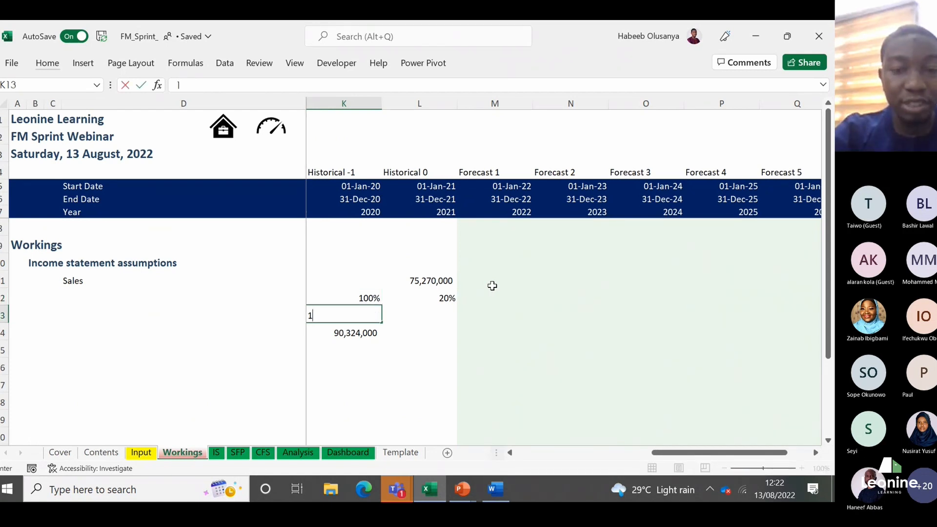
key(ctrl+Return)
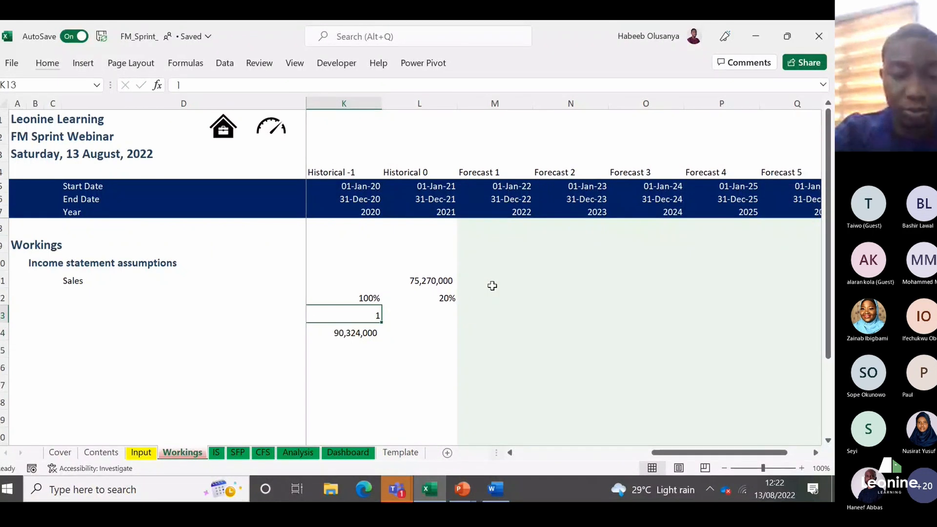
key(Up)
key(Down)
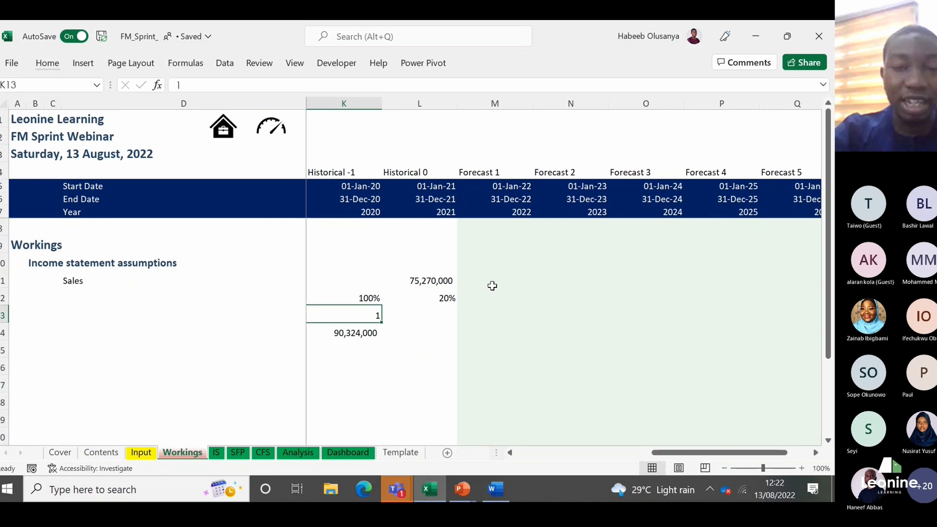
Step: Enter the growth factor =(1+Input!M12) in the 2022 Sales cell M11, referencing the Input sheet's Forecast 1 Yearly Sales growth
click(492, 281)
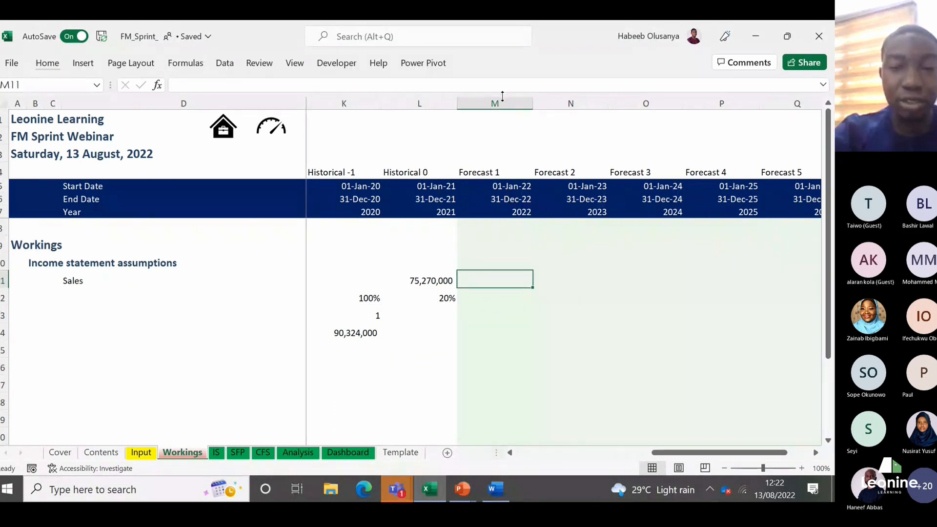
text(=)
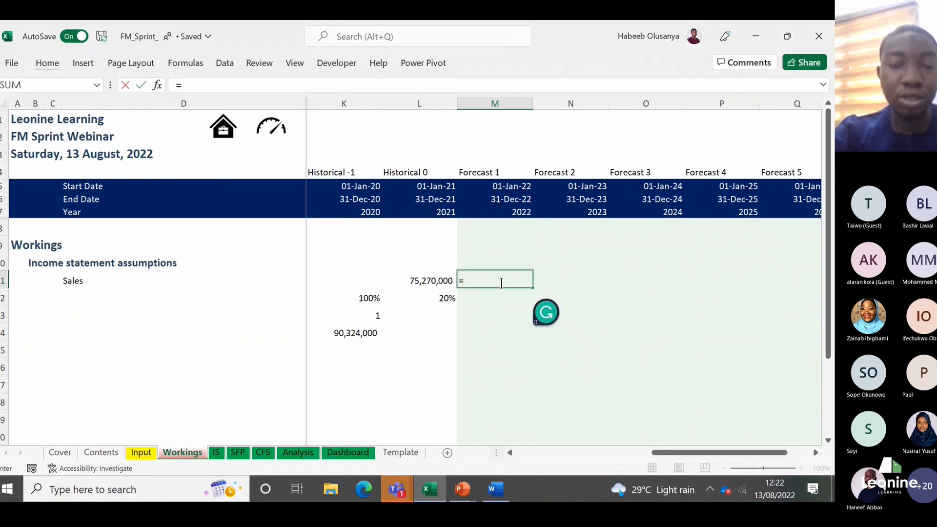
text(()
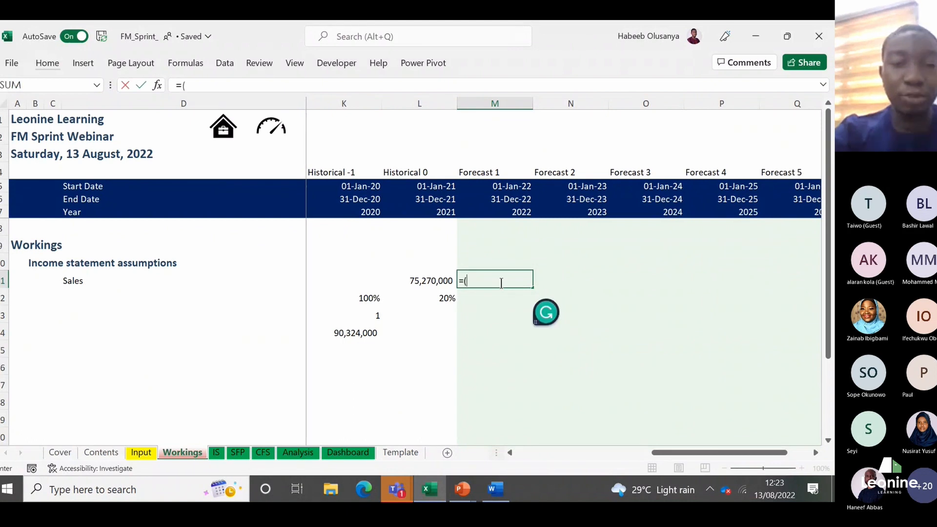
text(1+)
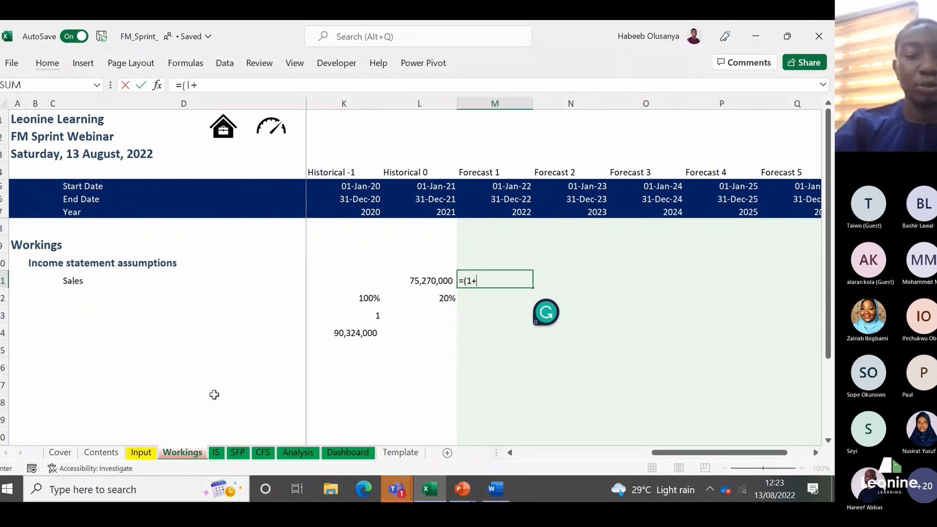
click(141, 452)
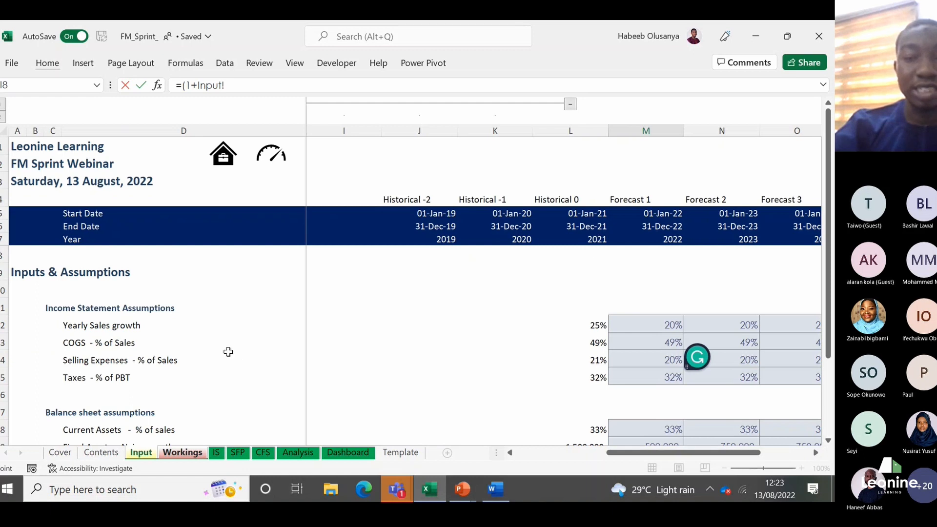
click(656, 324)
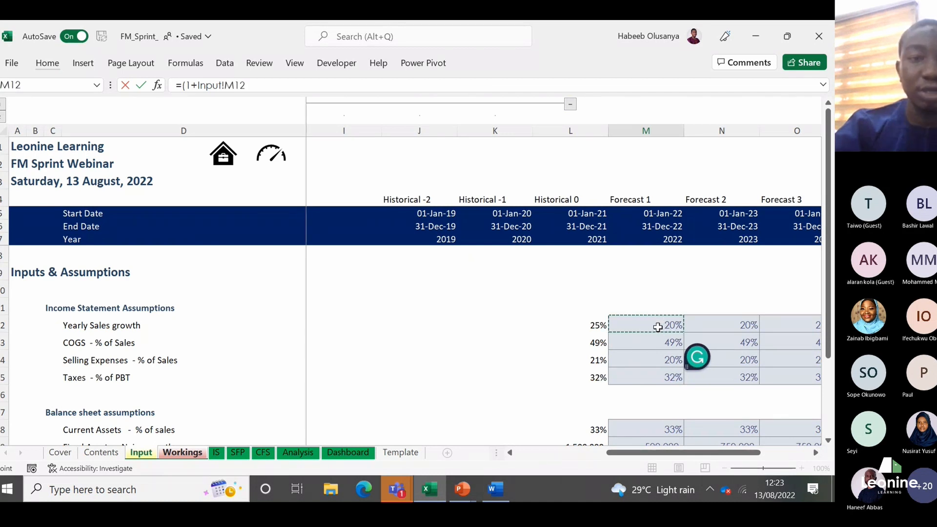
text())
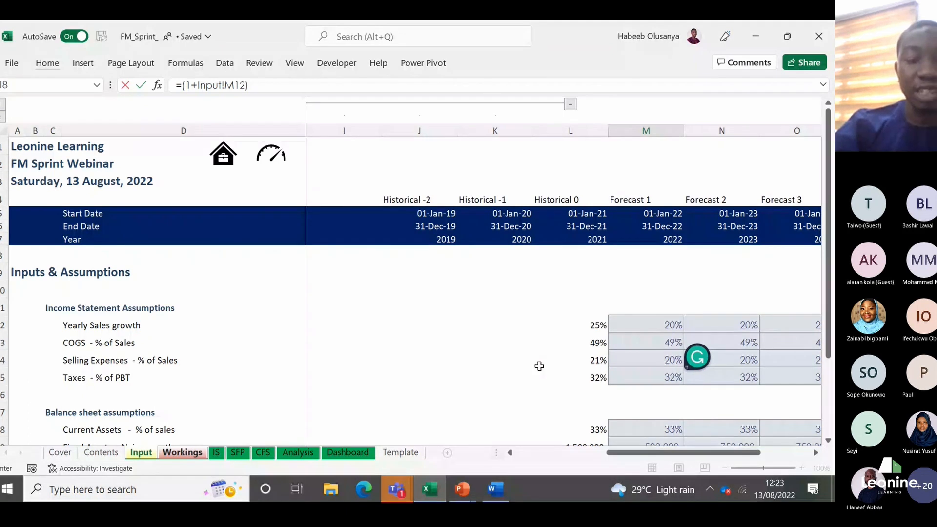
key(Return)
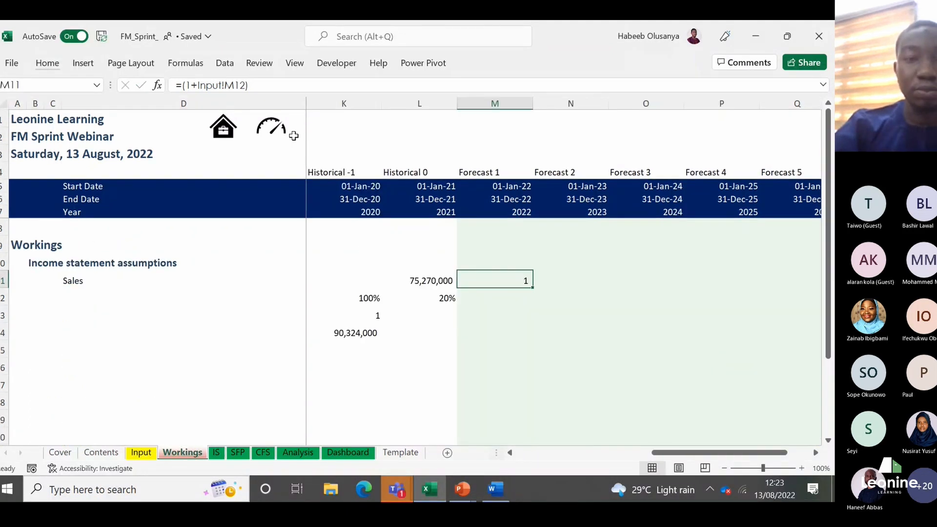
Step: Extend the 2022 Sales formula in M11 to multiply by 2021 Sales, making it =(1+Input!M12)*L11
click(264, 86)
text(*)
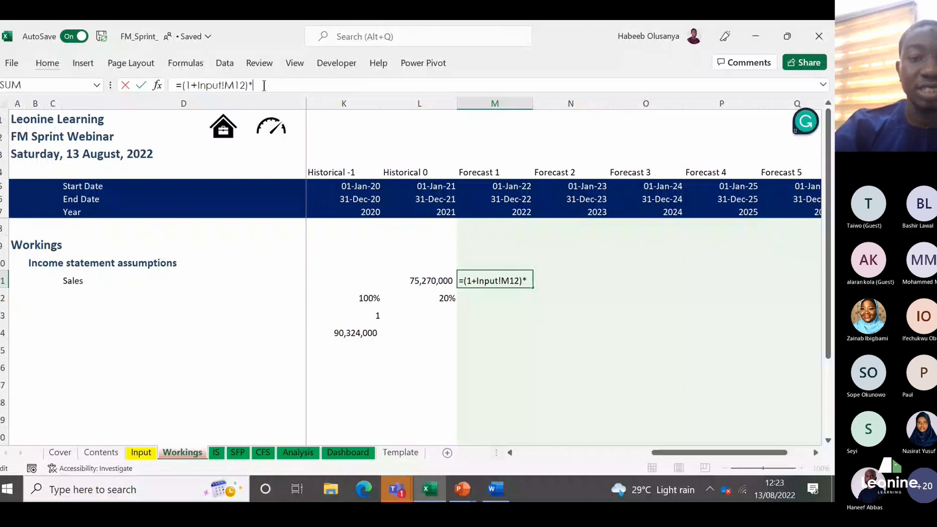
click(435, 282)
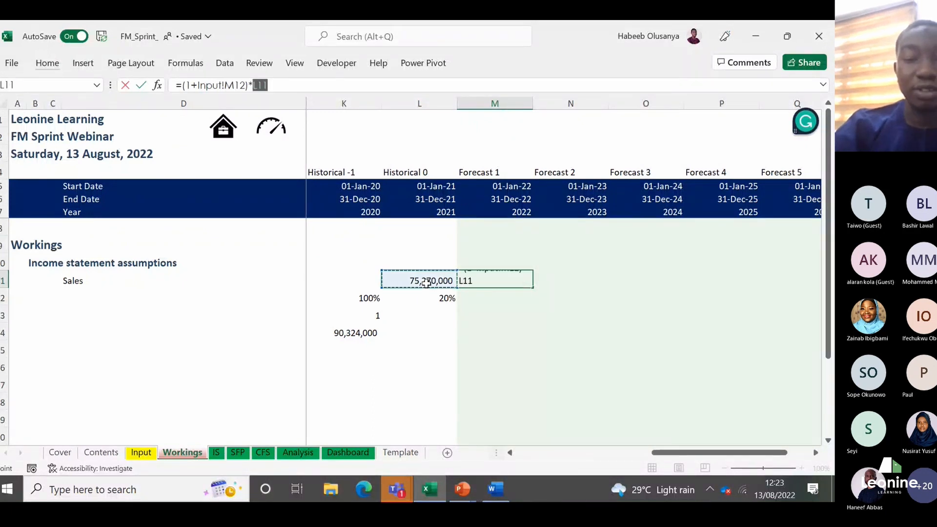
key(ctrl+Return)
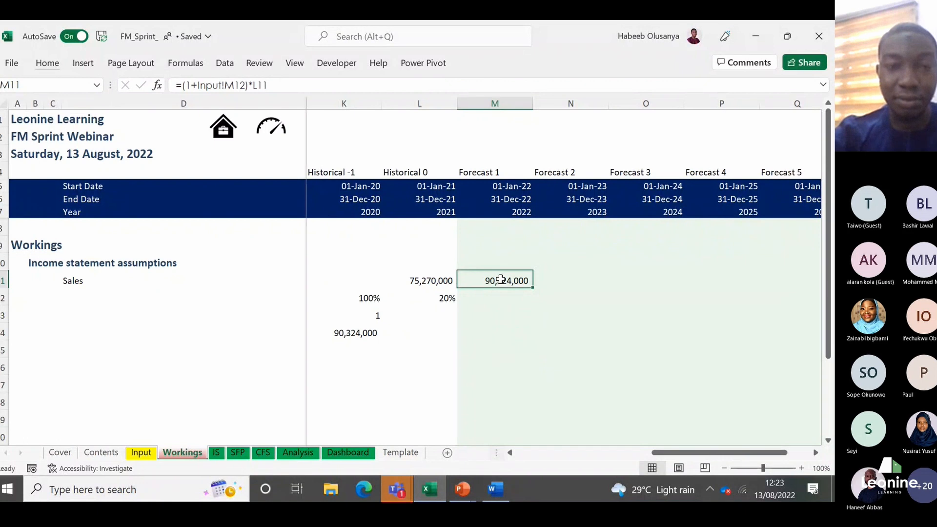
key(Down)
key(Left)
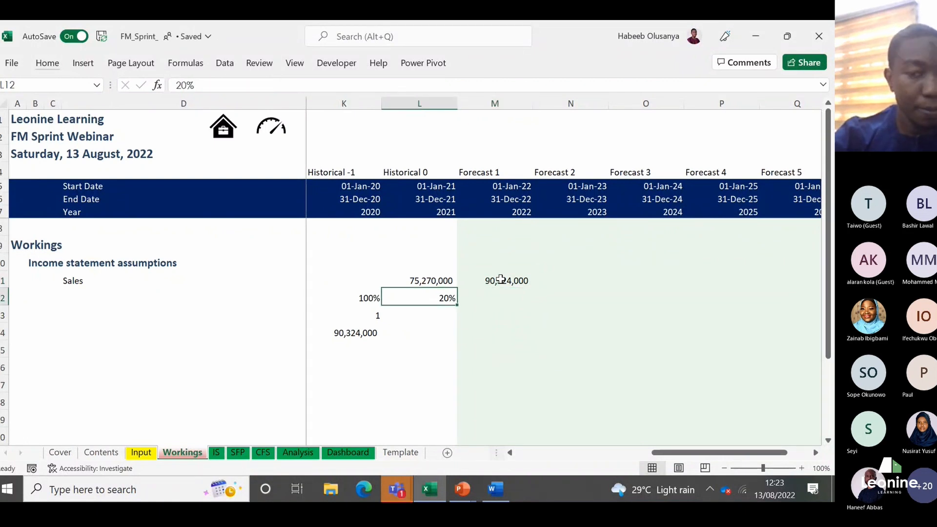
key(Up)
key(Right)
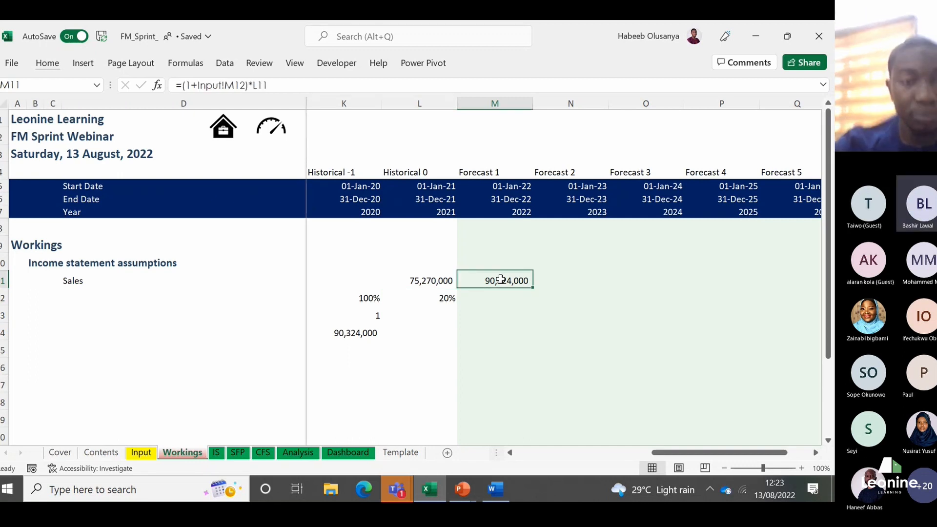
key(Left)
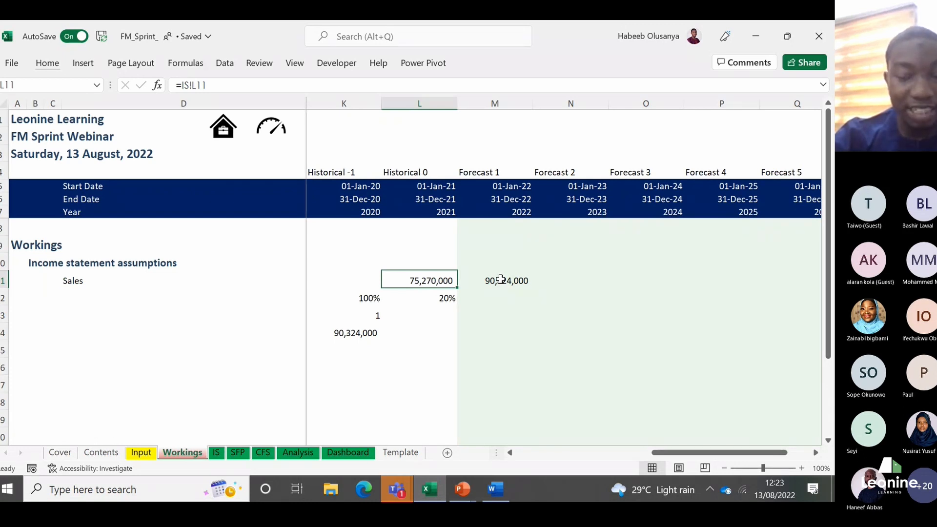
text(=)
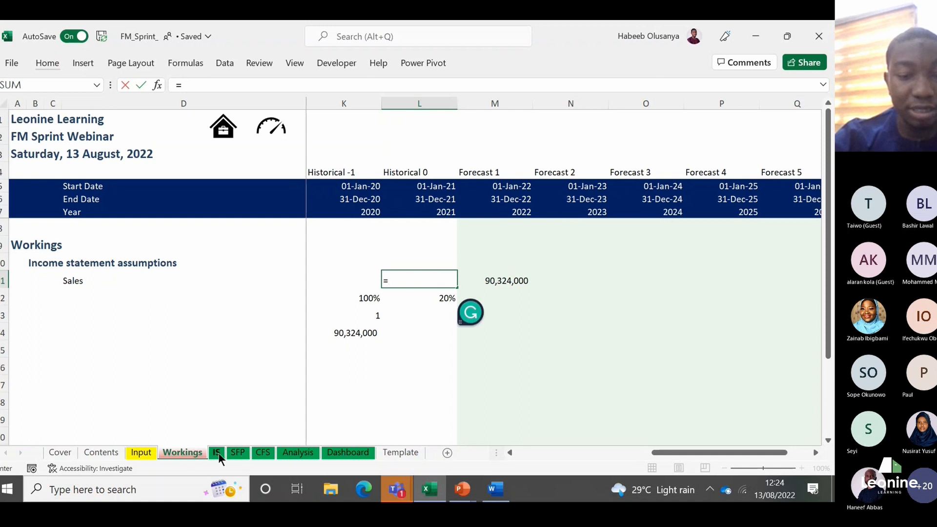
click(217, 453)
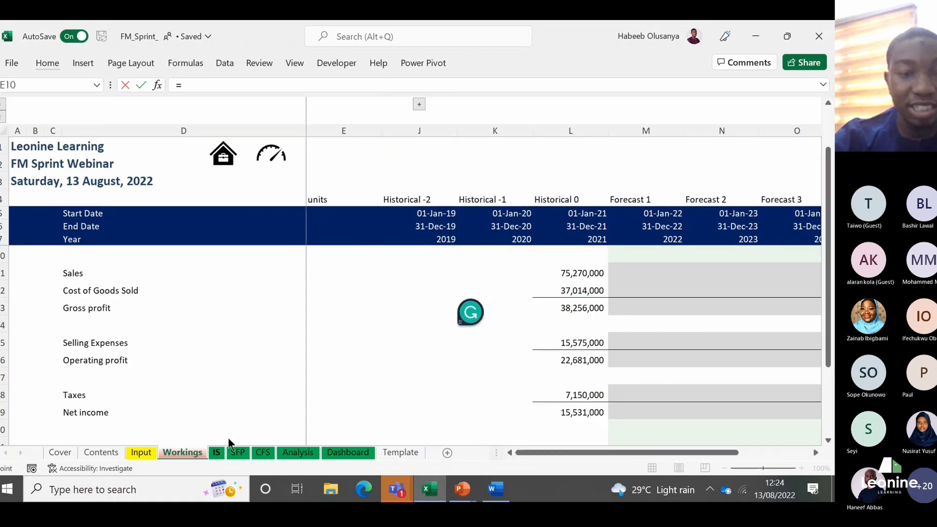
click(585, 276)
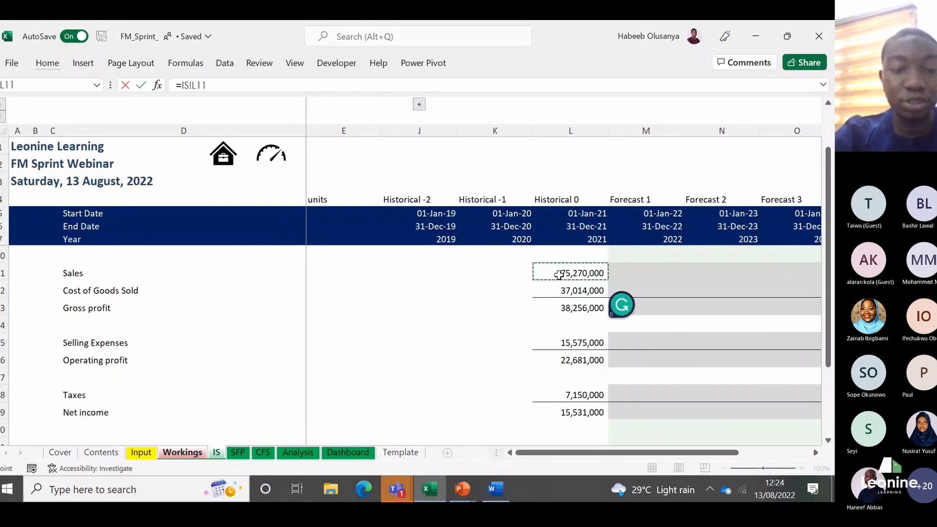
click(200, 448)
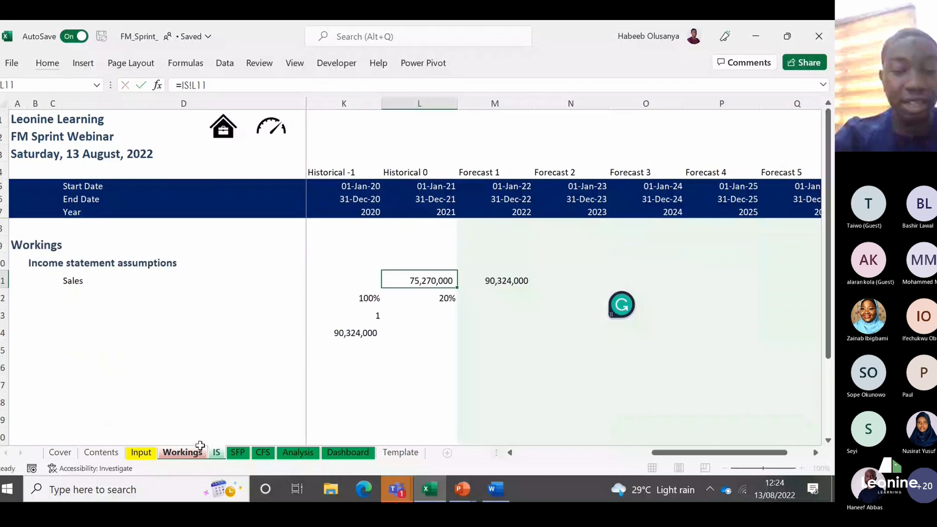
Step: Link the 2021 Sales cell L11 to the income statement's 2021 Sales figure with =IS!L11
text(=)
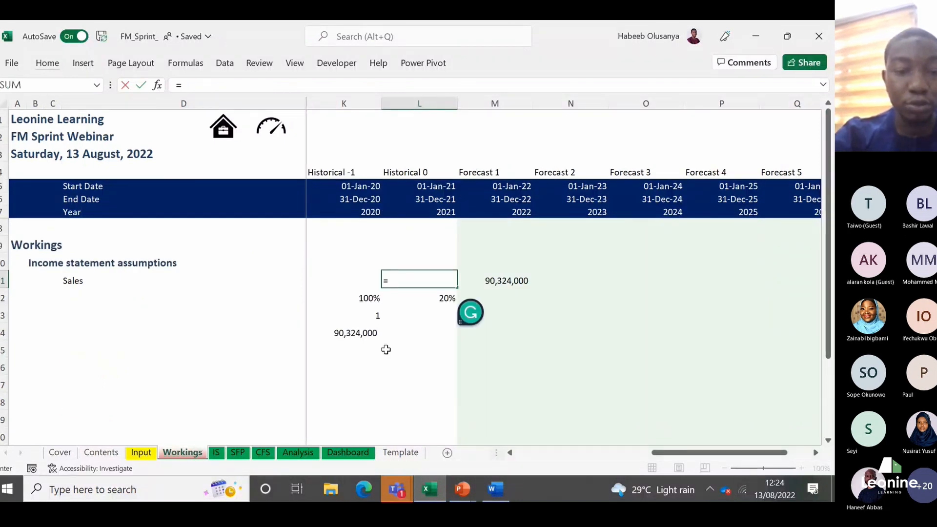
click(216, 452)
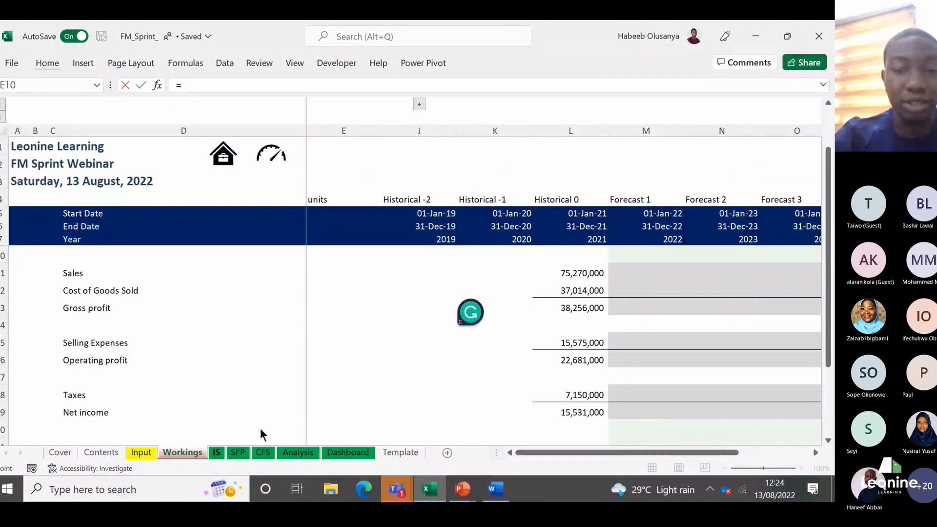
click(584, 283)
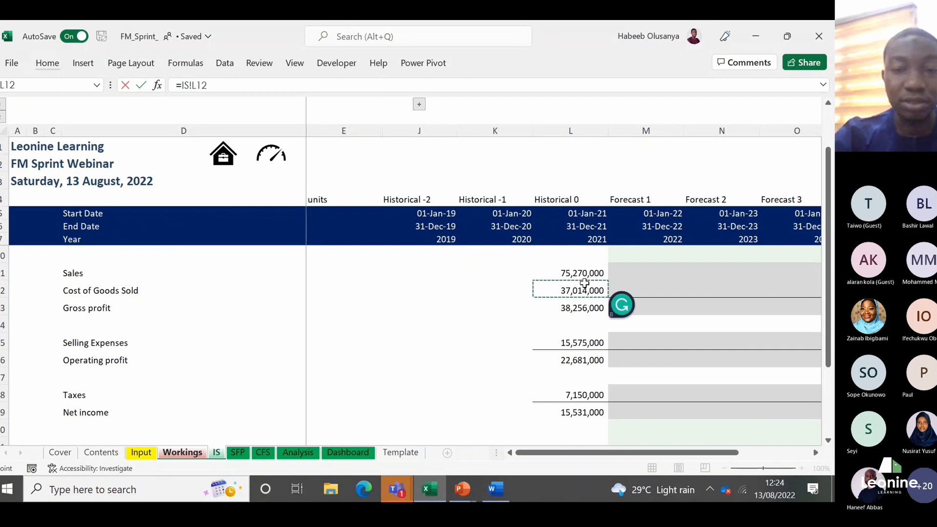
key(Up)
key(Return)
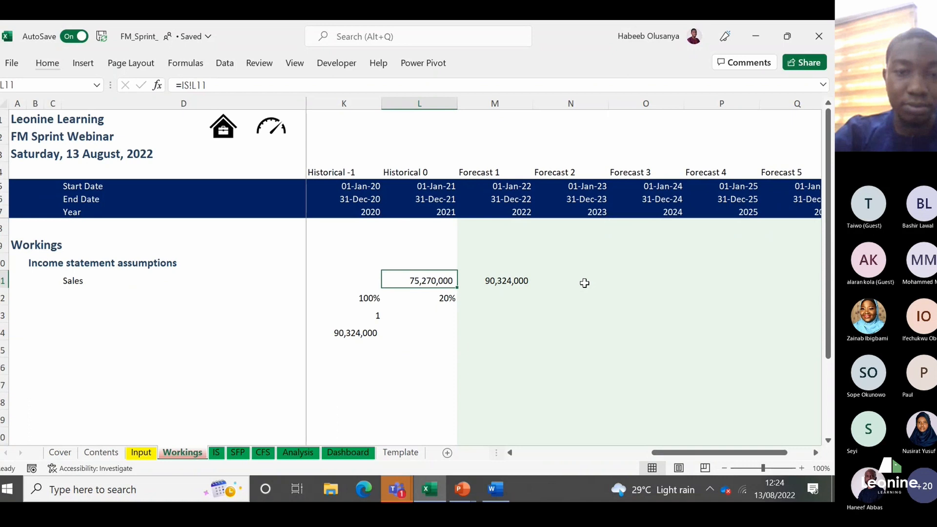
Step: Rewrite the 2022 Sales forecast in M11 as =L11*(1+Input!M12), multiplying 2021 Sales by one plus the Input sheet's growth rate
key(Right)
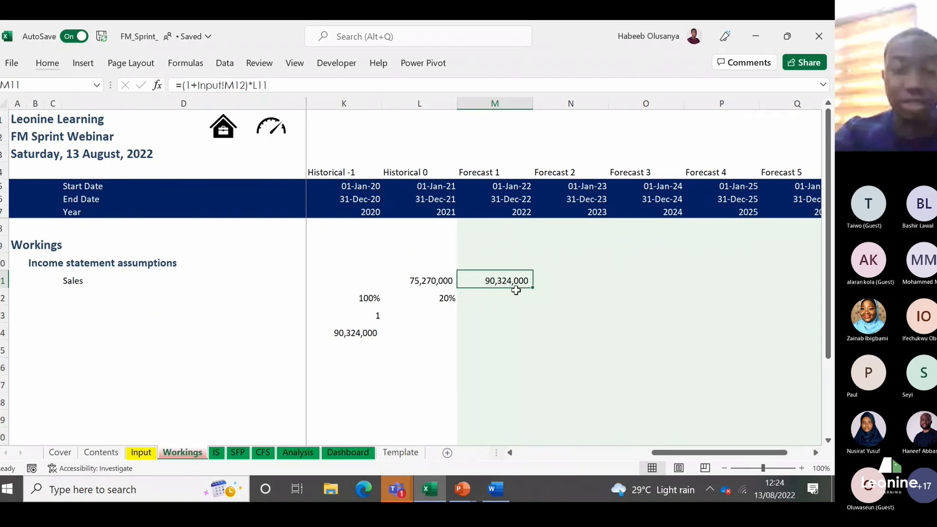
text(=)
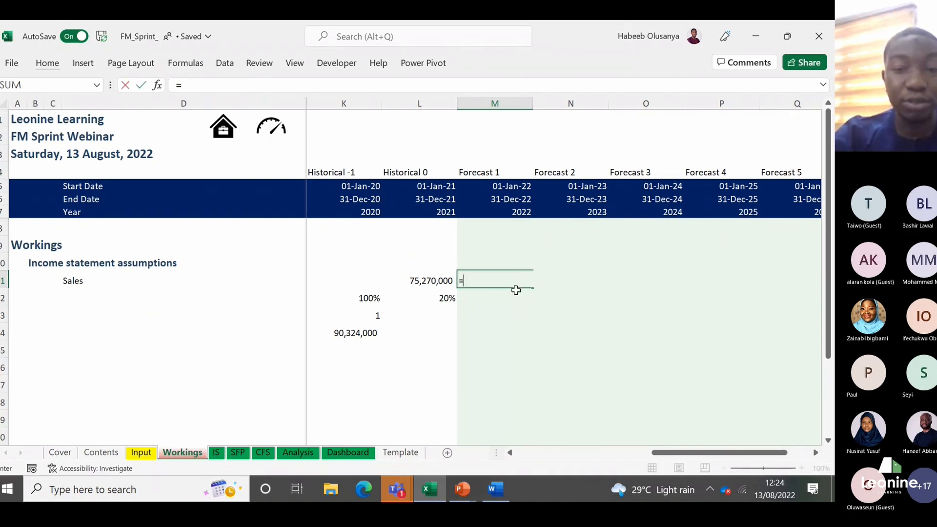
click(431, 281)
text(*)
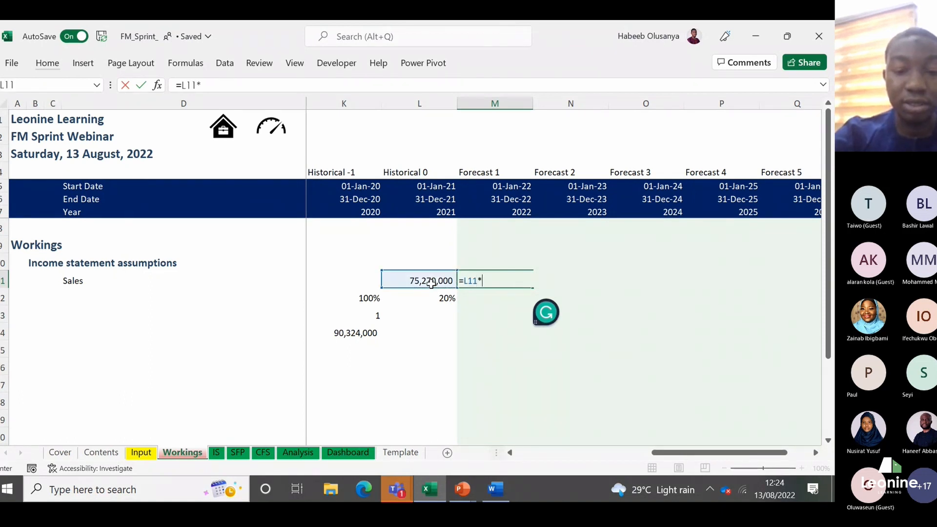
text((1+)
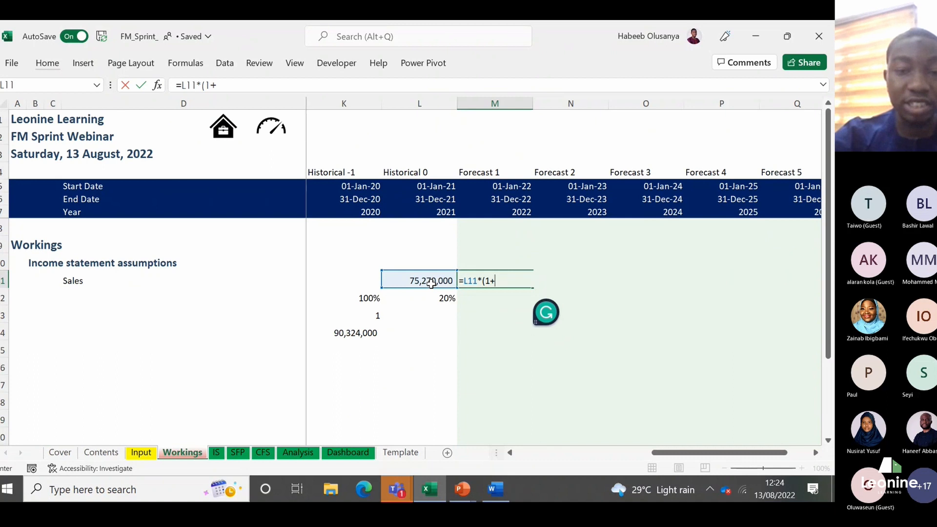
click(141, 452)
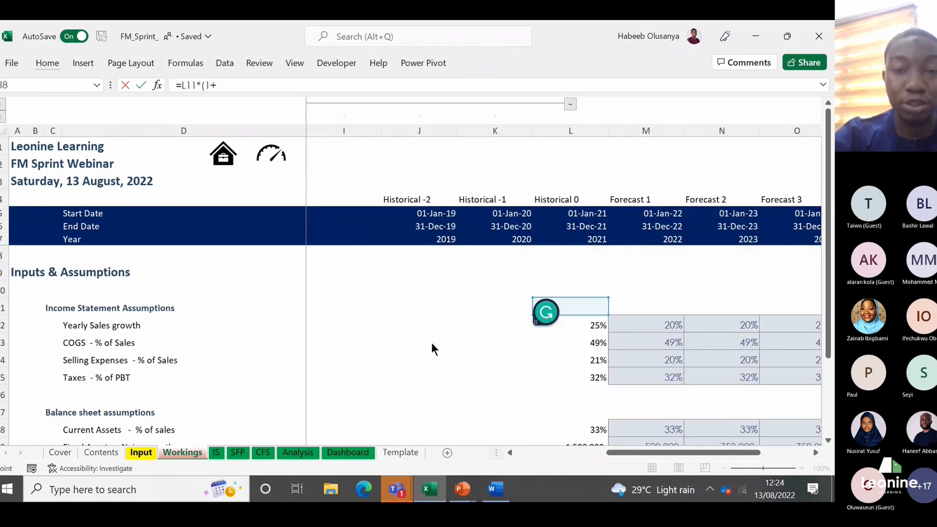
click(642, 336)
key(Up)
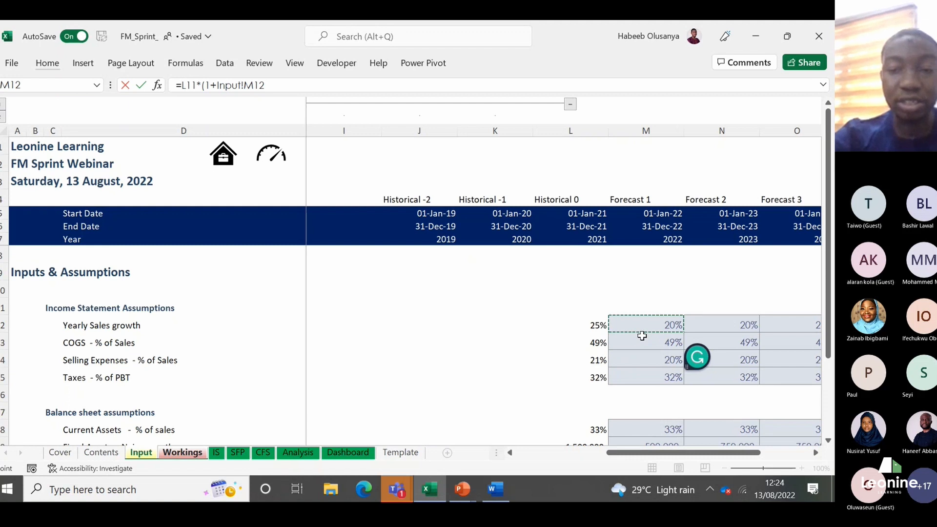
key(Return)
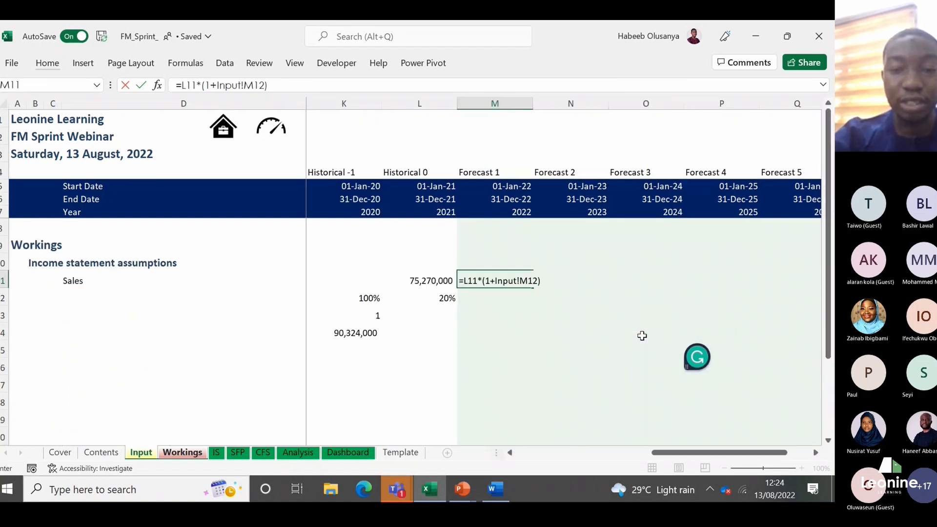
key(Return)
Step: Clear the trial calculations in K12:L15 below the Sales row
key(Left)
key(shift+Left)
key(shift+Down)
key(shift+Down)
key(shift+Down)
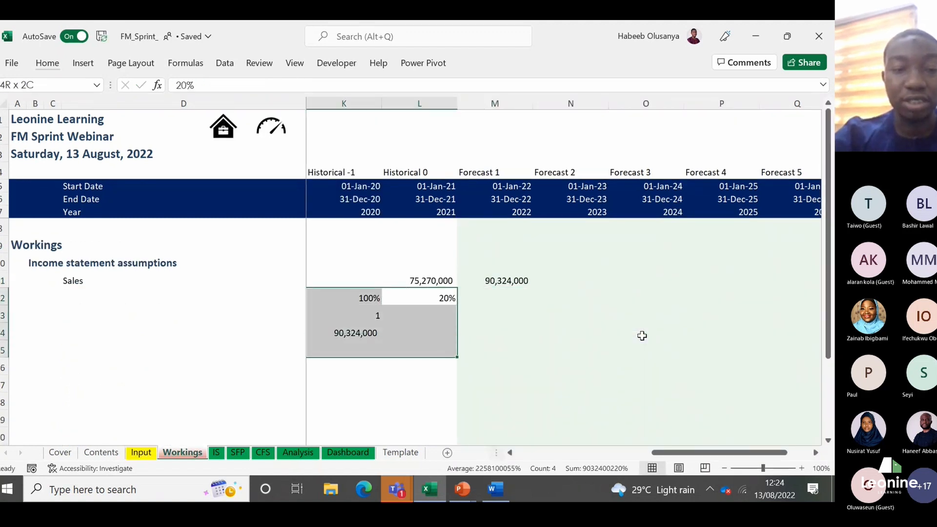
key(Delete)
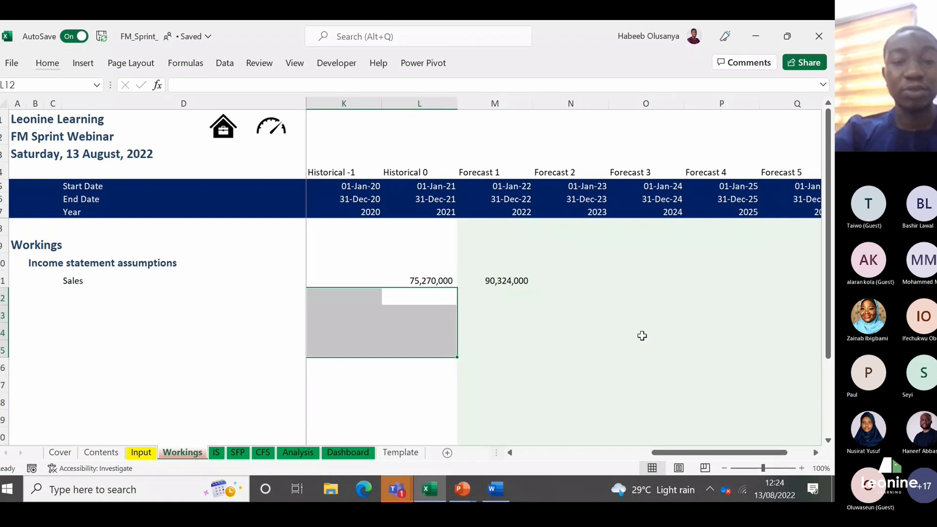
Step: Examine the Sales row from the 2022 forecast formula in M11 across the forecast years to 2026
key(Up)
key(Right)
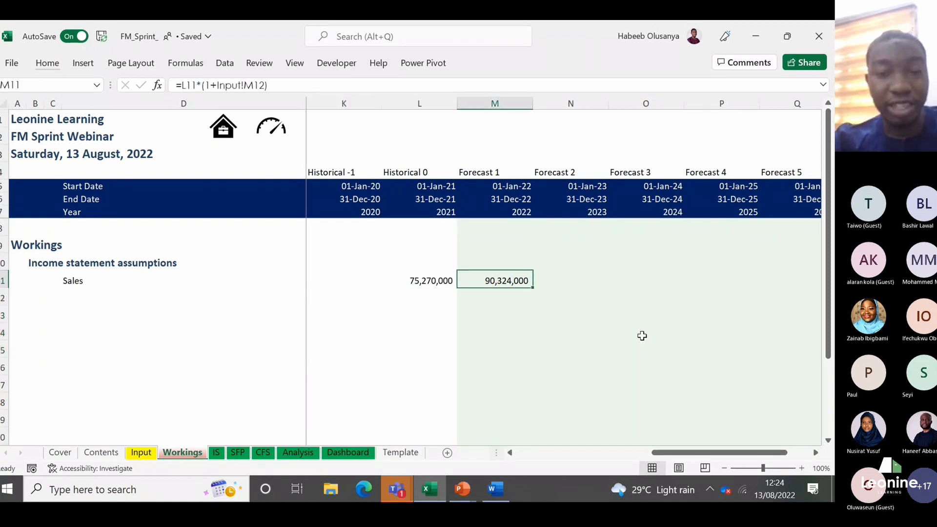
key(Right)
key(Right)
key(Right)
key(Right)
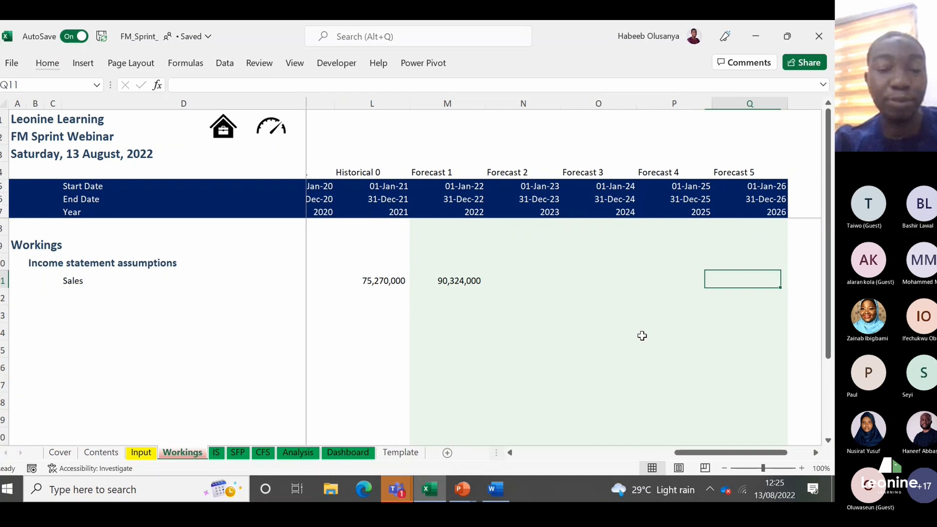
key(Left)
key(Left)
key(Left)
key(Left)
key(Right)
key(Left)
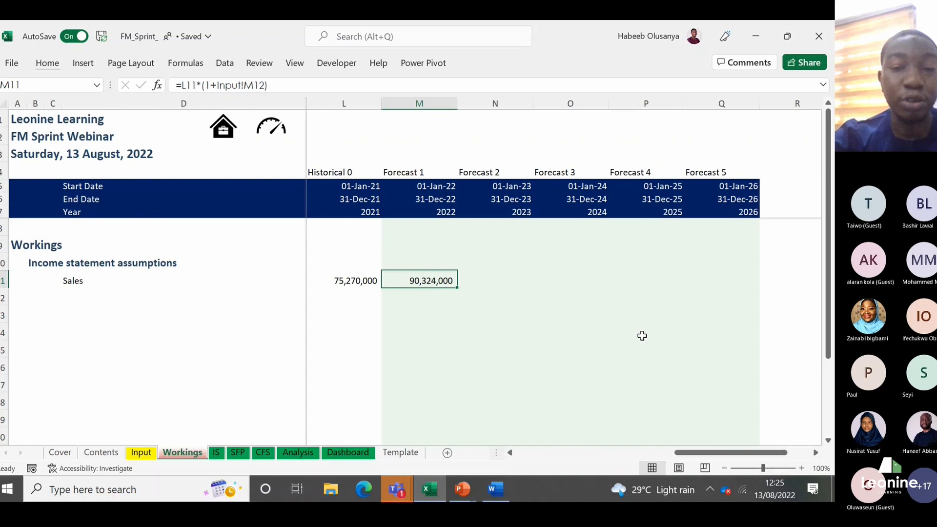
Step: Select the empty label cell D12 directly below Sales
key(Home)
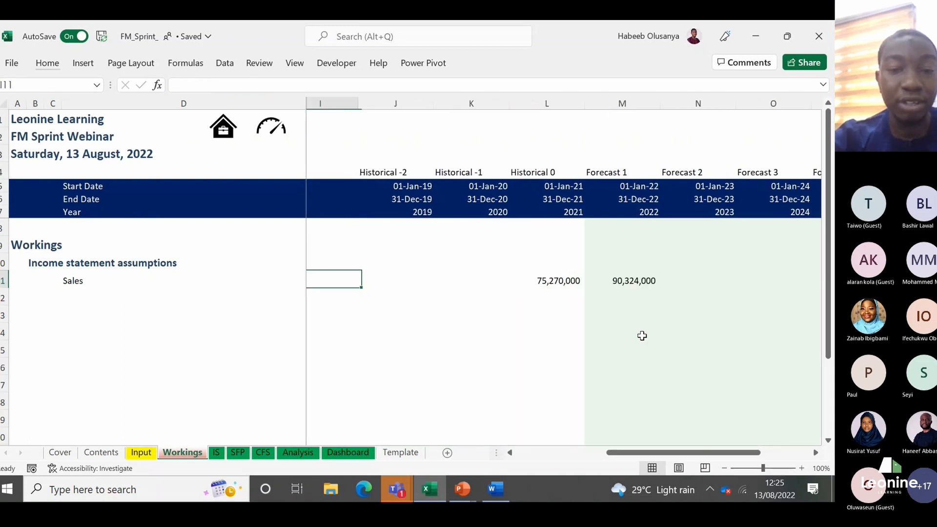
key(Left)
key(Left)
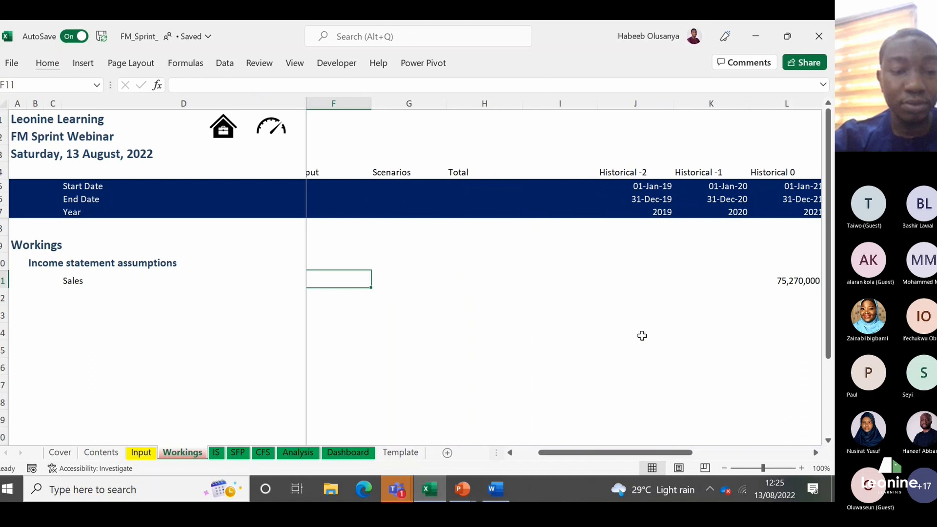
key(Left)
key(Left)
key(Down)
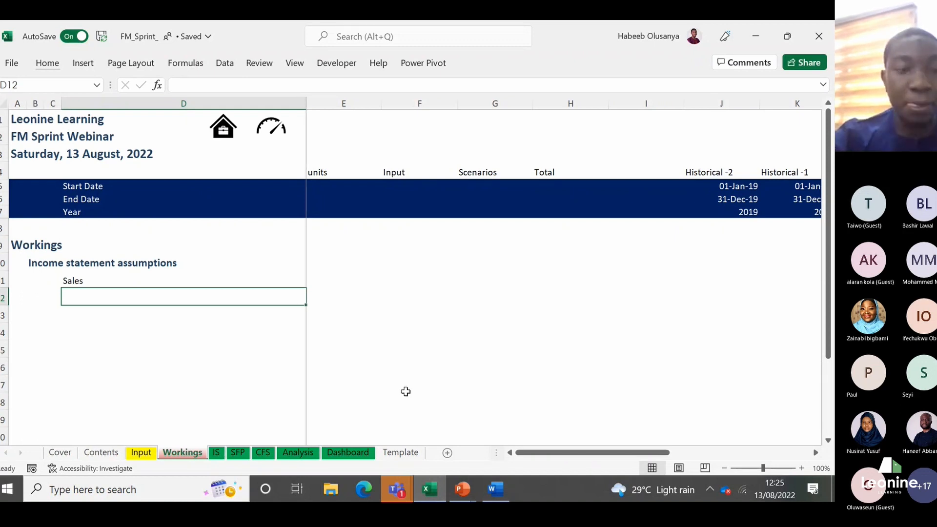
key(Right)
key(Left)
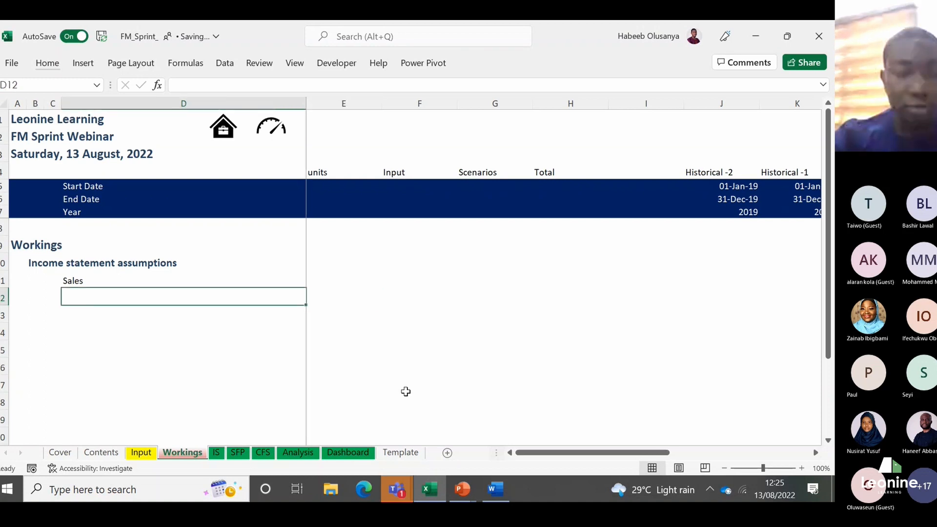
key(Up)
key(Down)
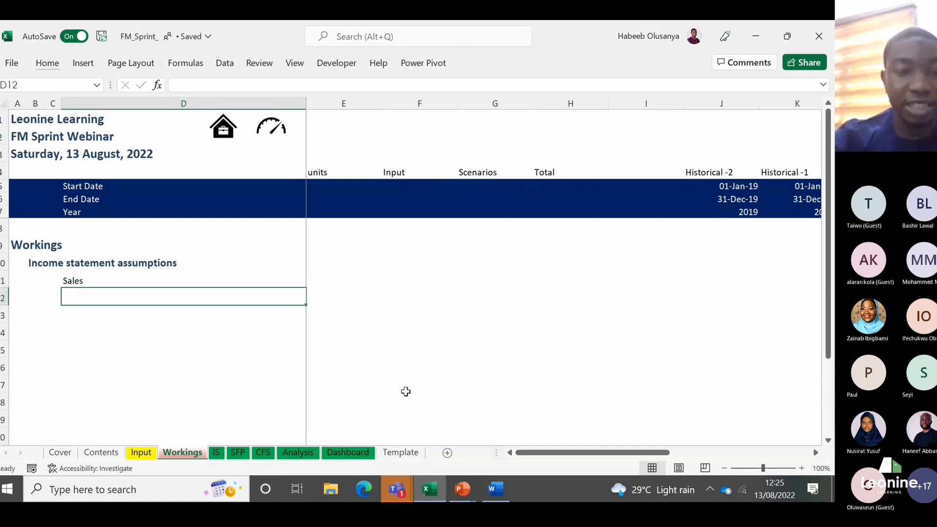
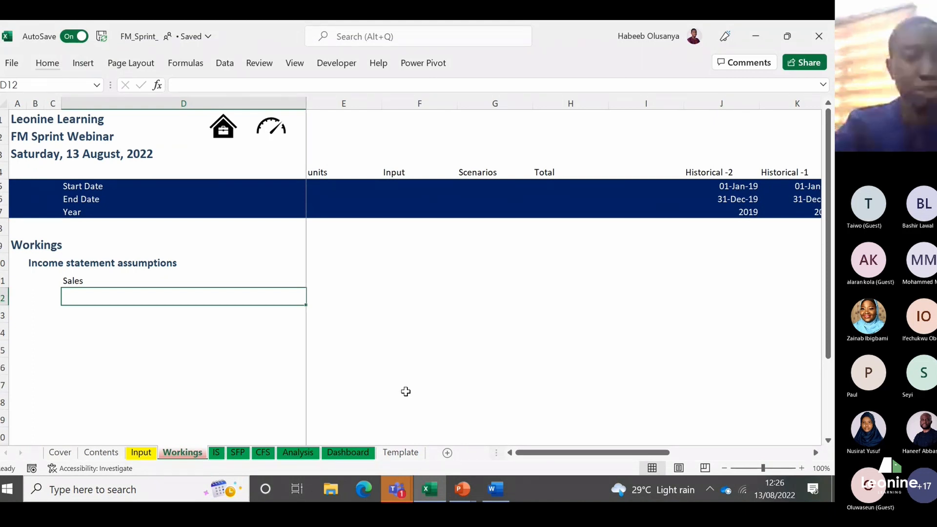
Step: Review the COGS and Selling Expenses percentage-of-Sales assumptions for 2021 and 2022 on the Input sheet
click(148, 453)
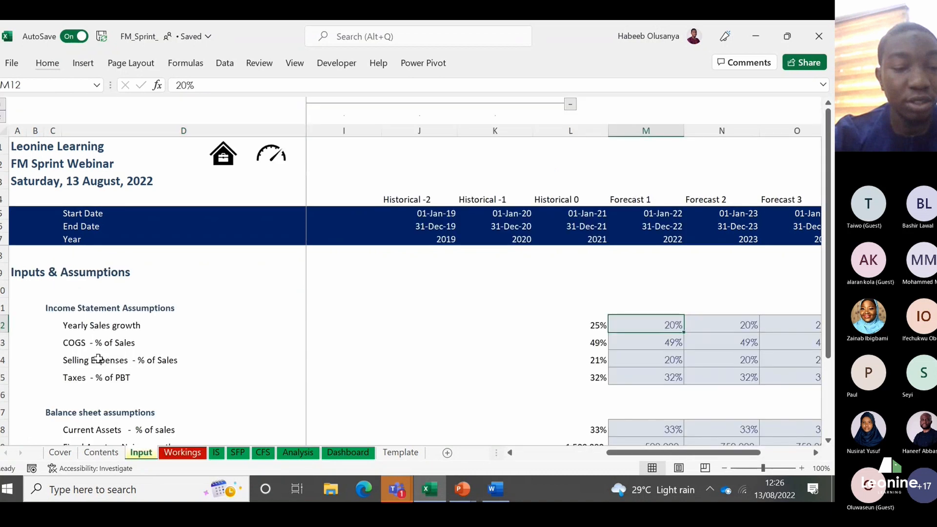
click(87, 320)
key(Down)
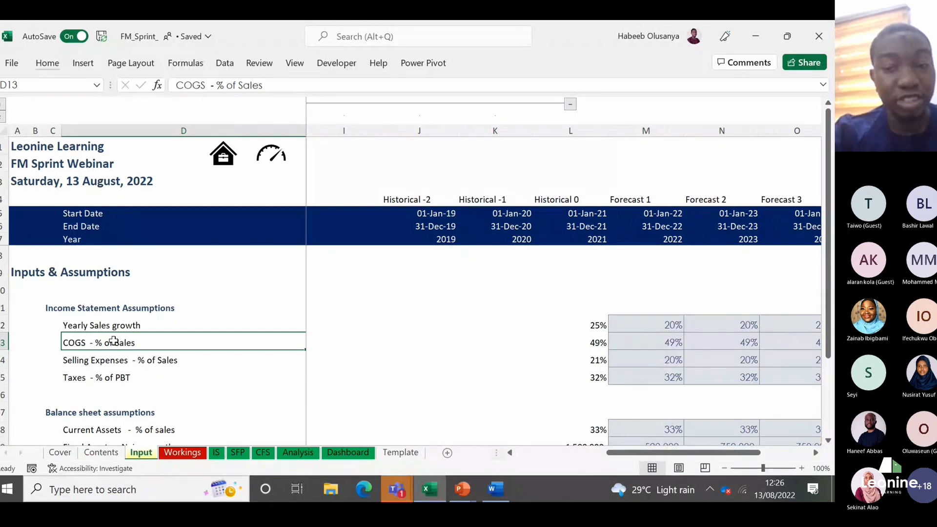
click(589, 352)
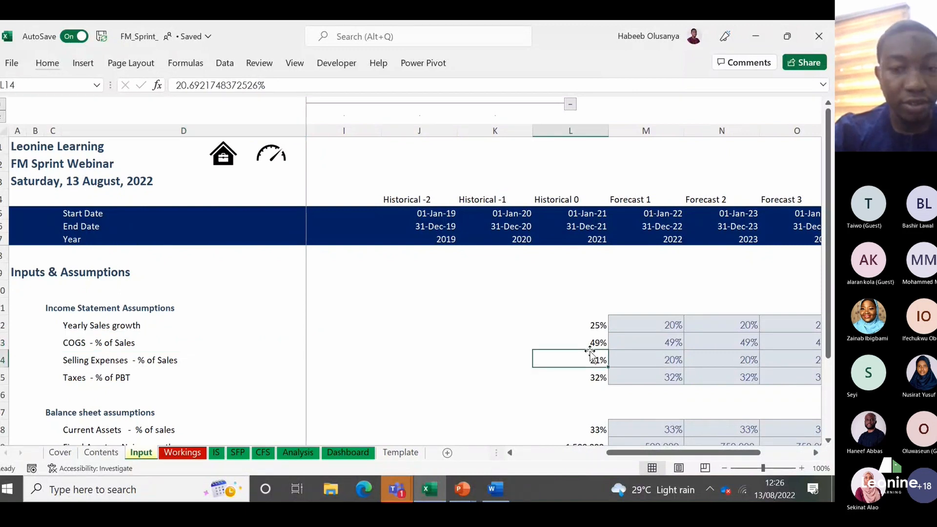
key(Right)
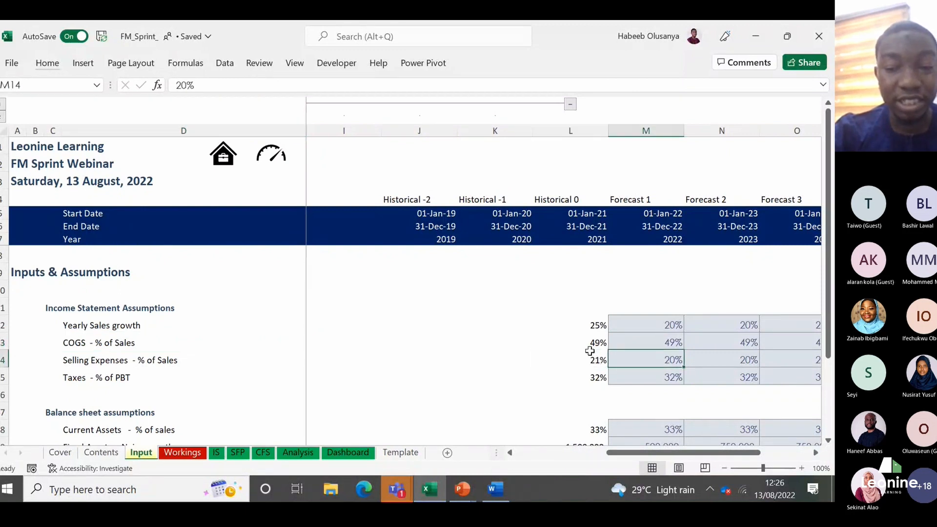
key(Up)
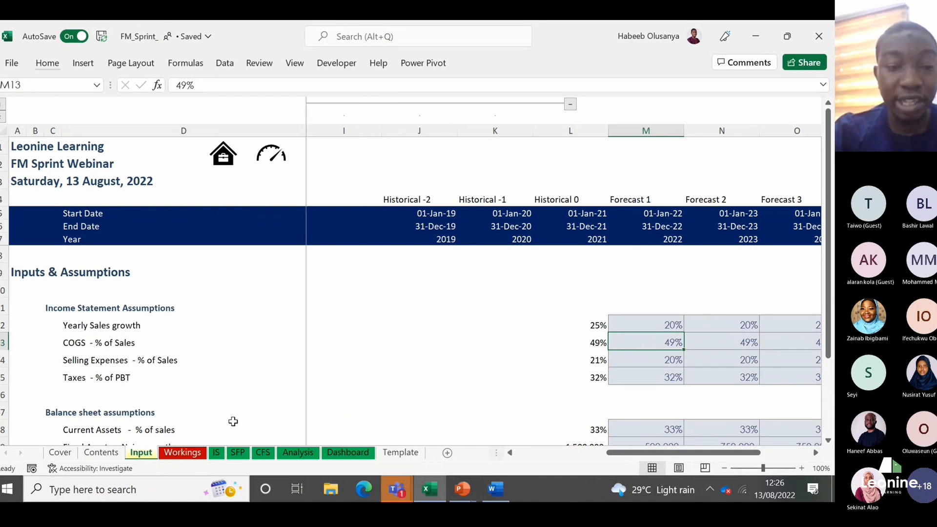
Step: Label cell D12 on the Workings sheet as Cost of goods sold, directly below Sales
click(182, 452)
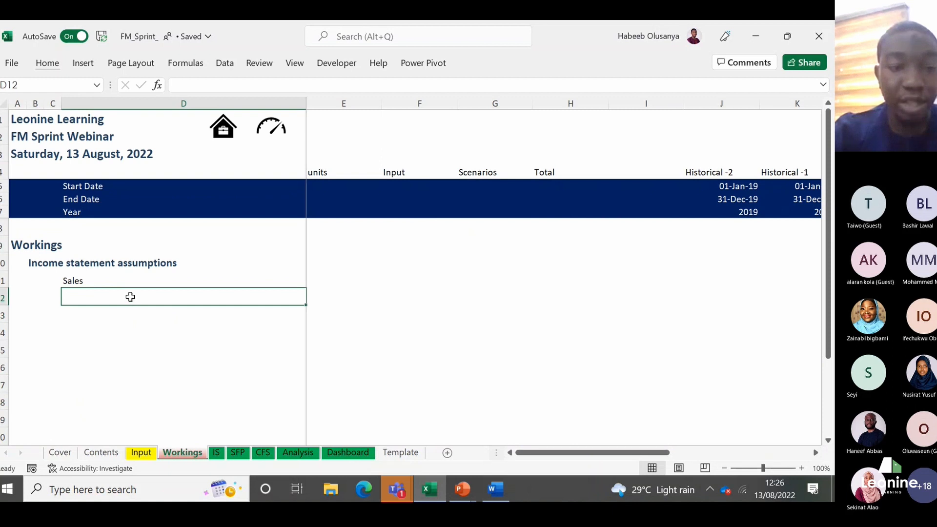
text(Cost)
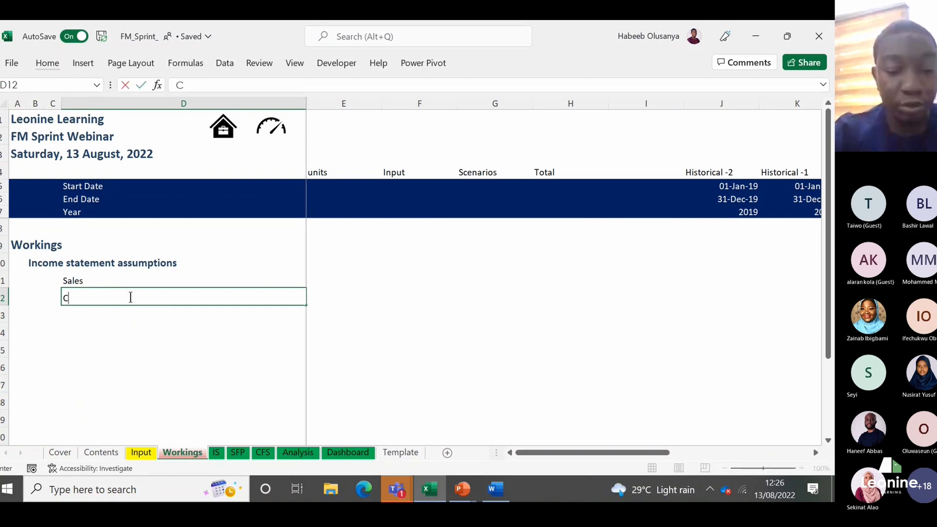
text(g)
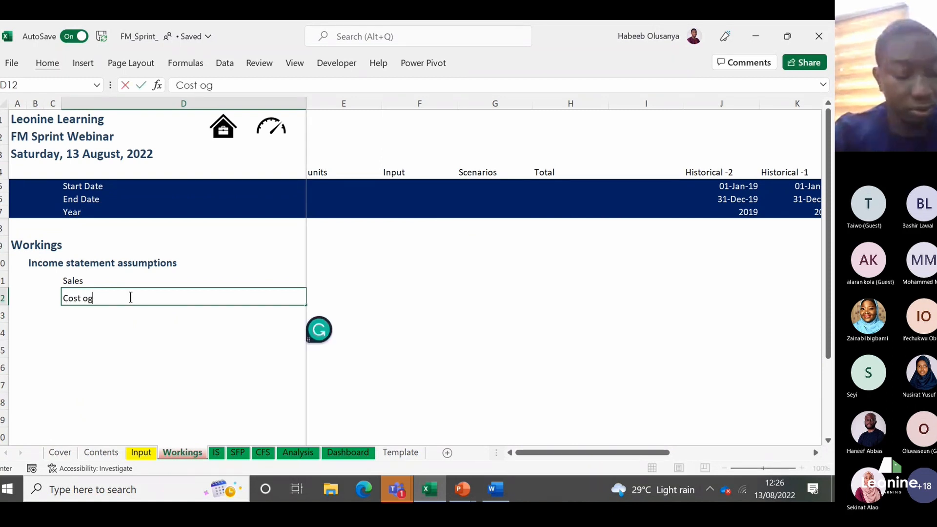
key(BackSpace)
text(f goods )
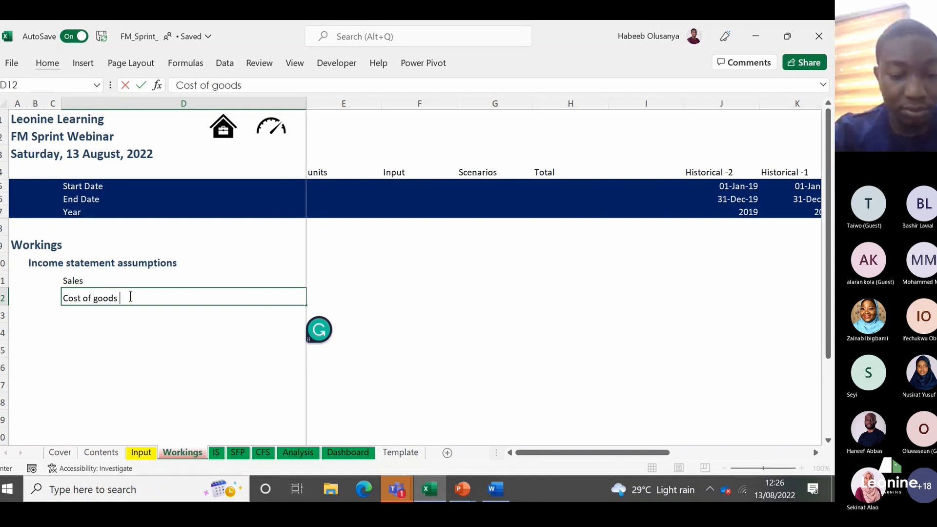
text(sold)
key(Return)
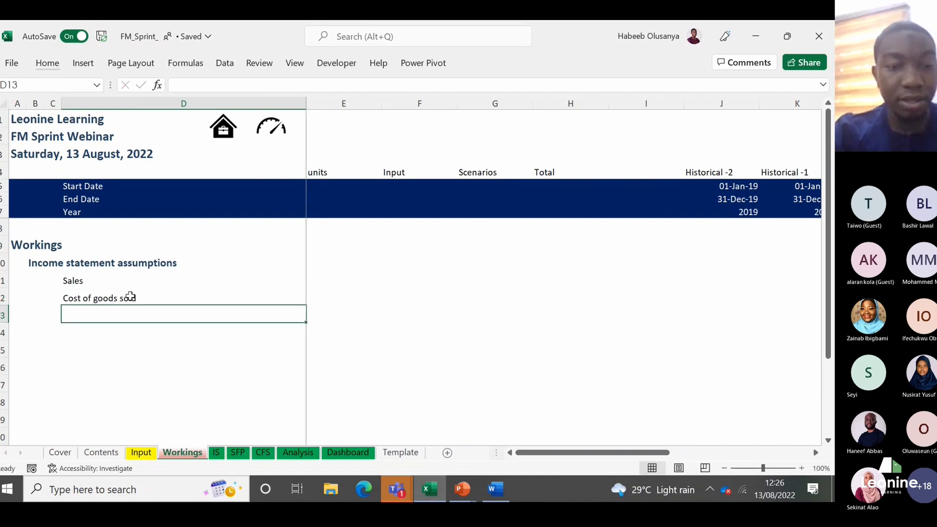
Step: Enter the 2022 Cost of goods sold in M12 as =Input!M13*Workings!M11, multiplying the COGS percentage by forecast Sales
key(Up)
key(Right)
key(Right)
key(Right)
key(Right)
key(Right)
key(Right)
key(Right)
key(Right)
key(Right)
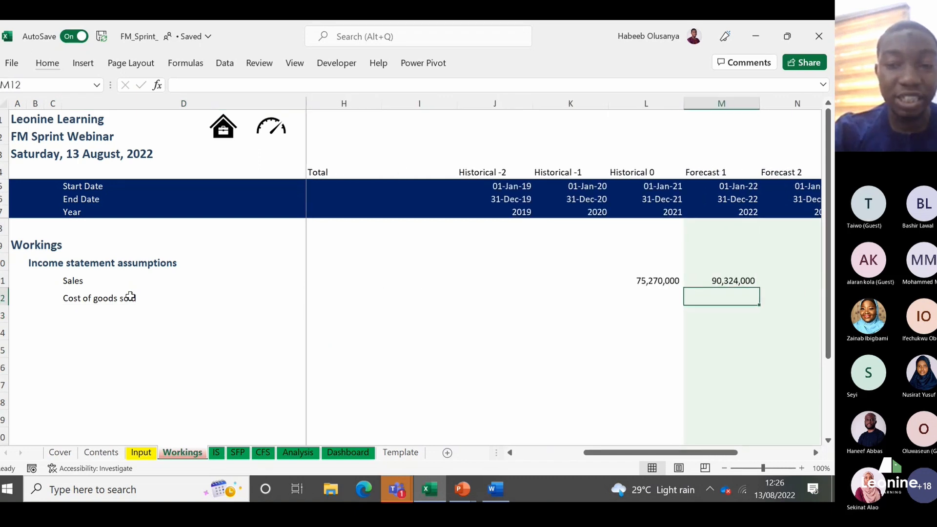
key(Left)
key(Up)
key(Down)
key(Right)
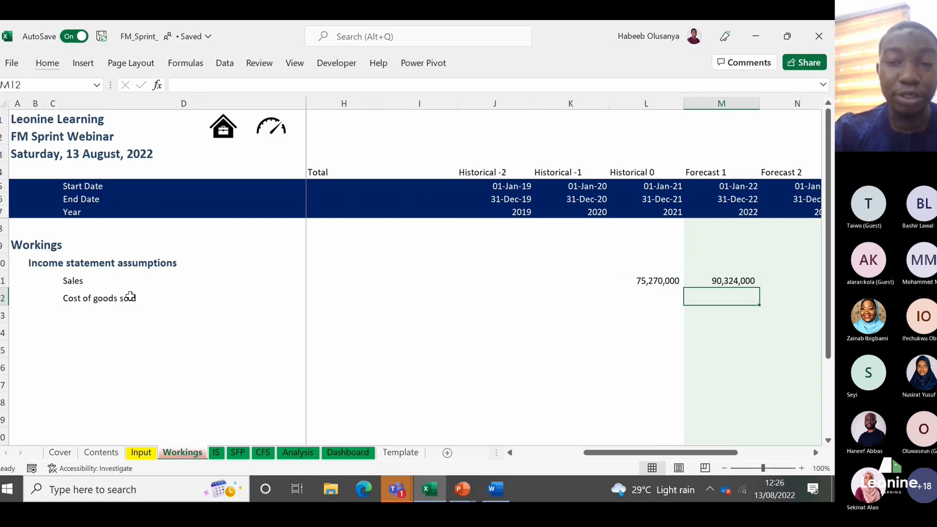
text(=)
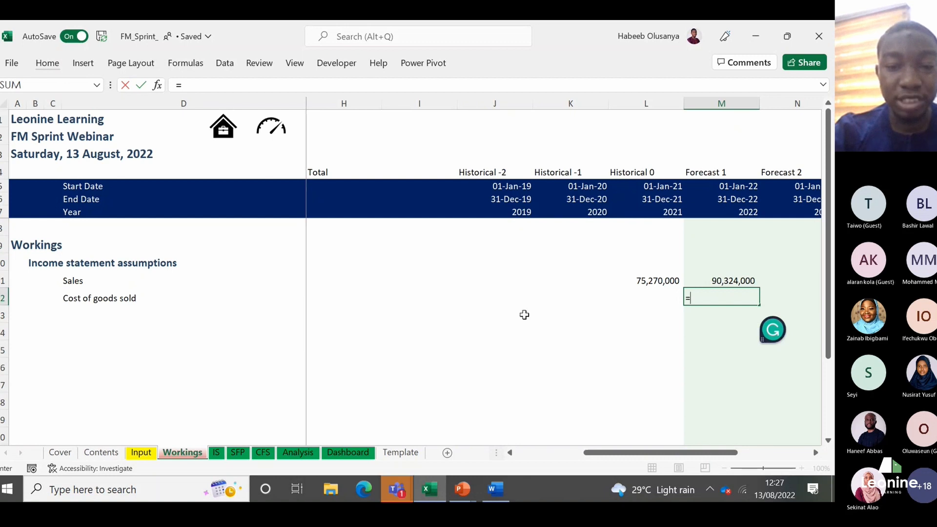
click(146, 457)
click(652, 346)
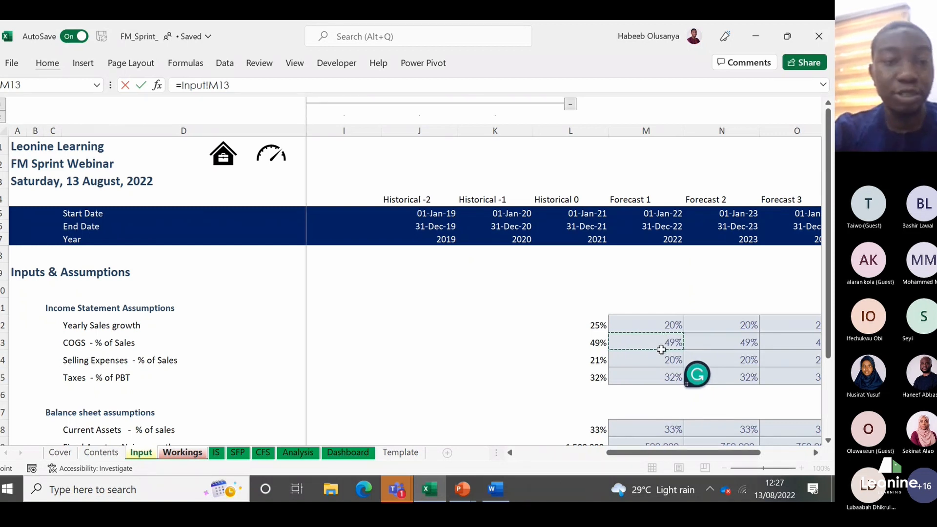
text(*)
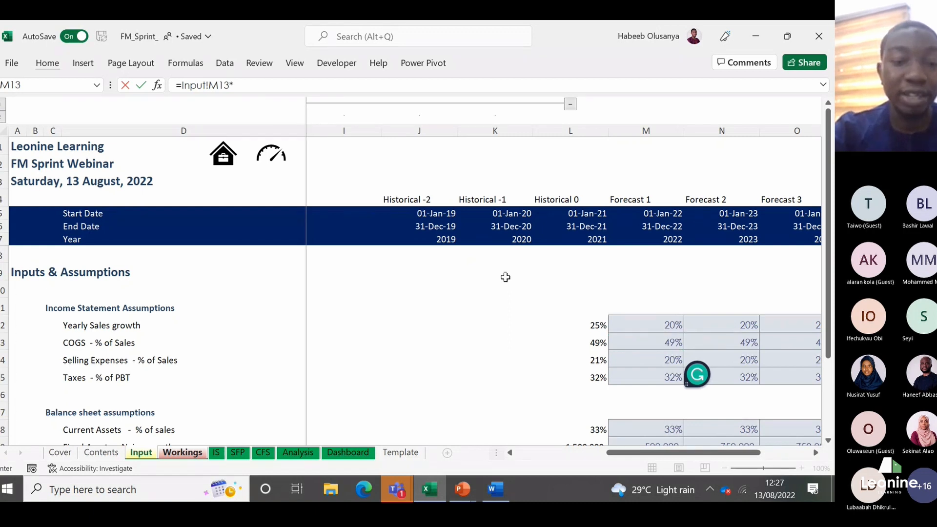
click(187, 456)
click(720, 281)
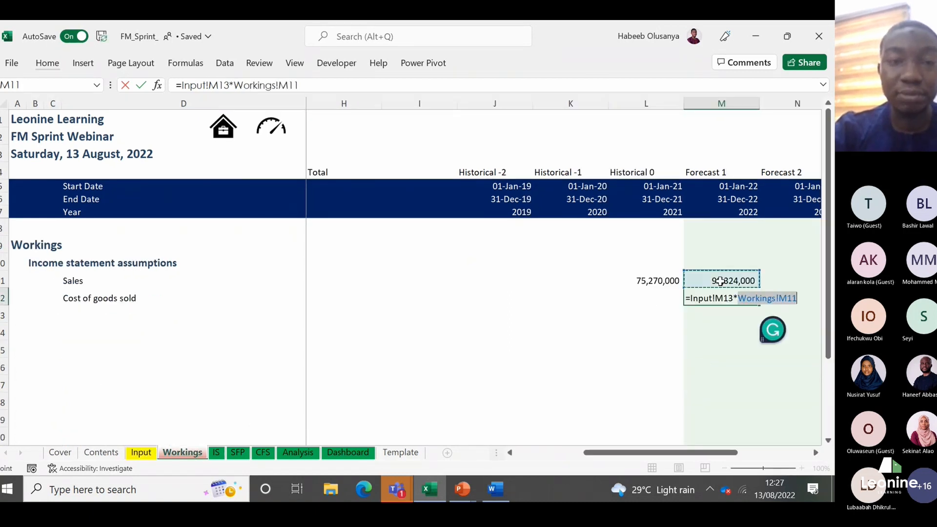
key(ctrl+Return)
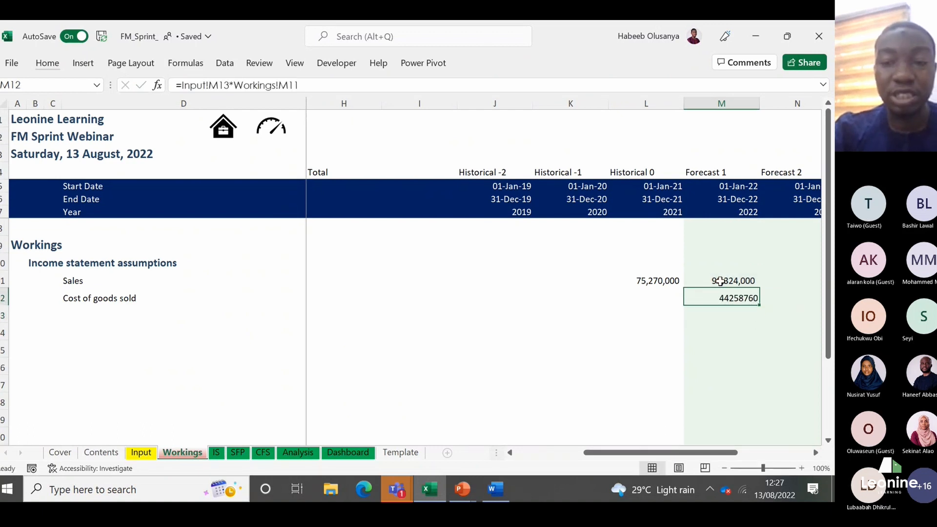
Step: Apply a cell style with thousands separators and no decimals to the 2022 Cost of goods sold in M12
key(alt)
key(h)
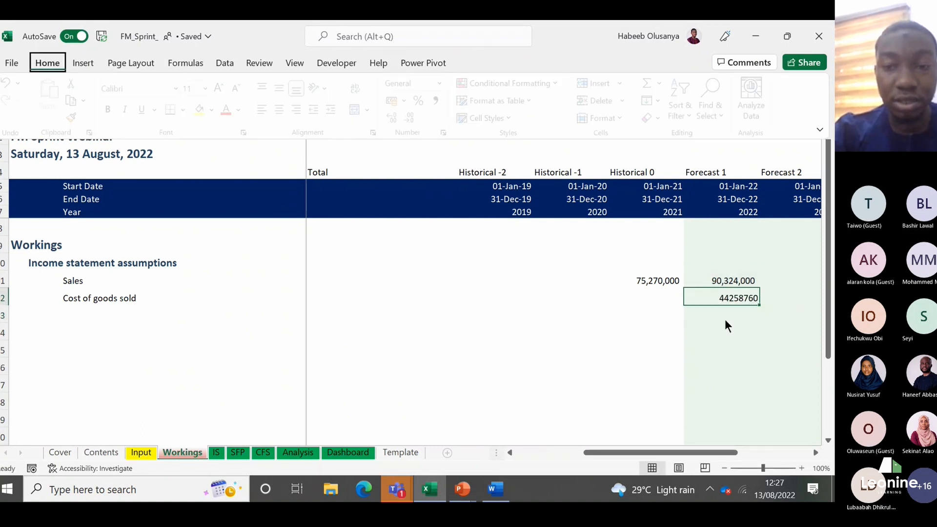
key(j)
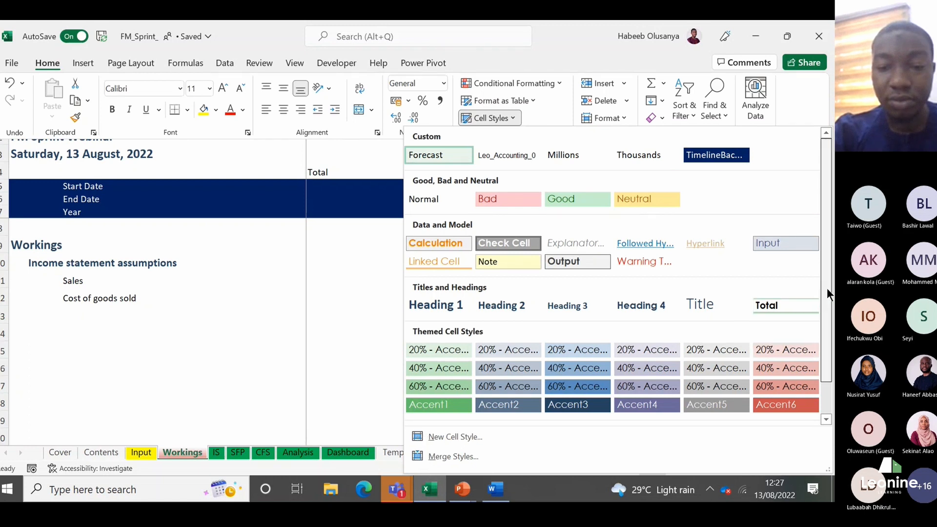
click(491, 416)
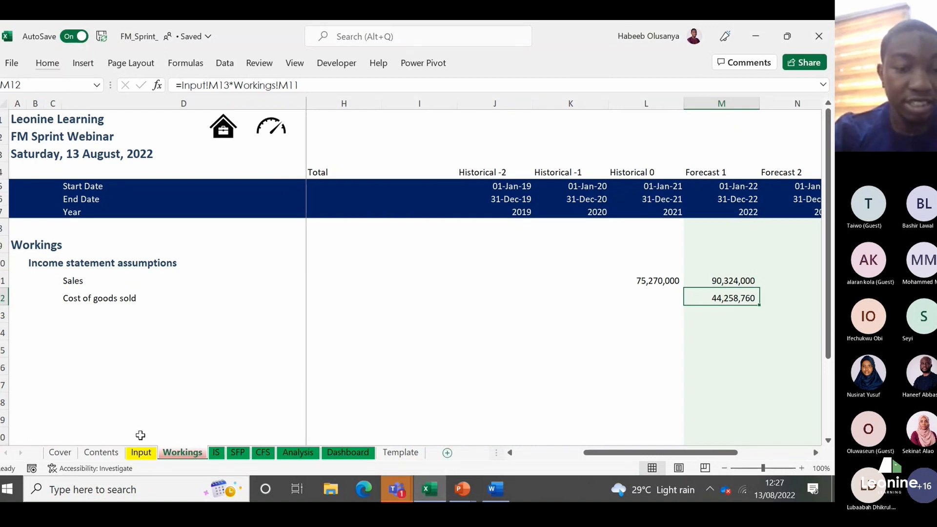
Step: Check the Selling Expenses line on the Input sheet and label Workings cell D13 as Selling expenses
click(141, 452)
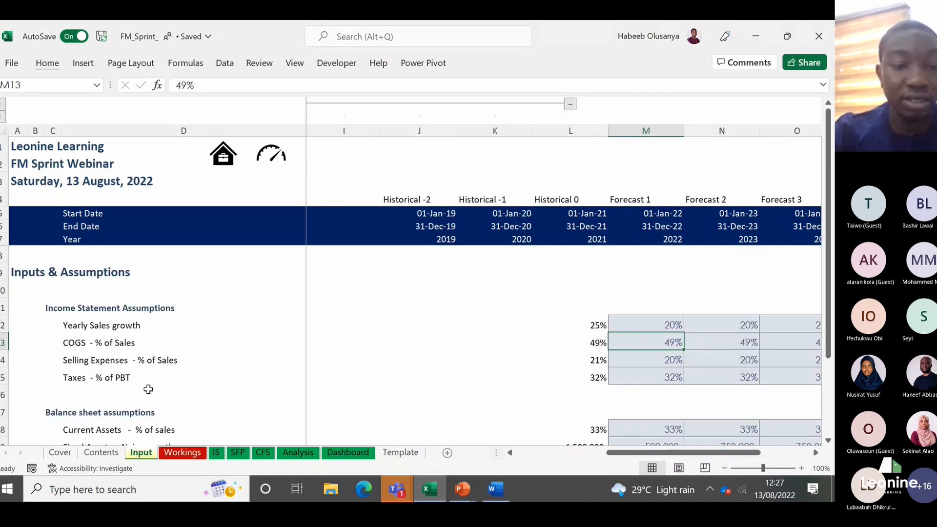
click(129, 361)
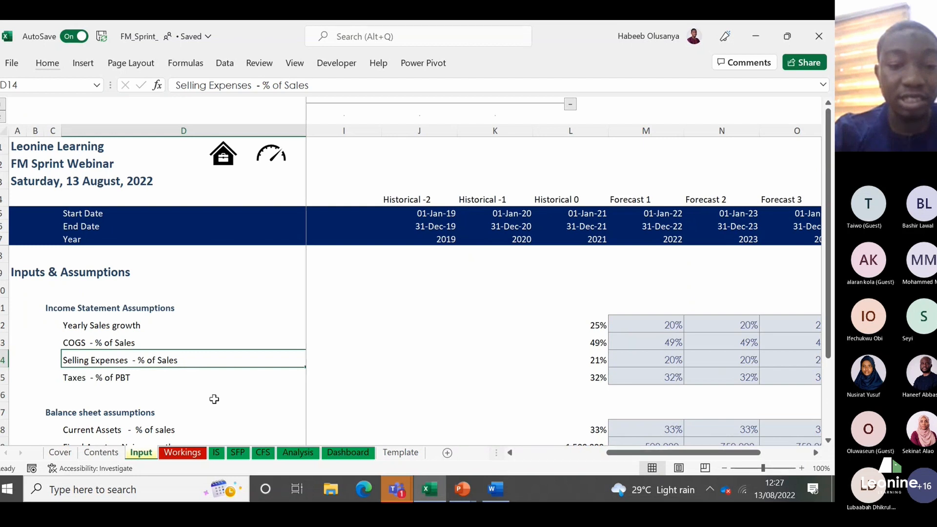
click(182, 450)
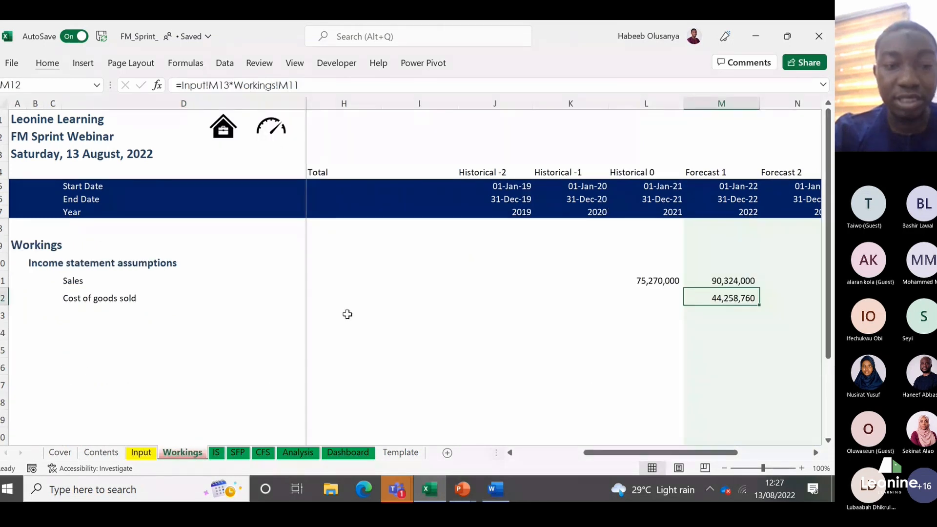
key(ctrl+Left)
key(Down)
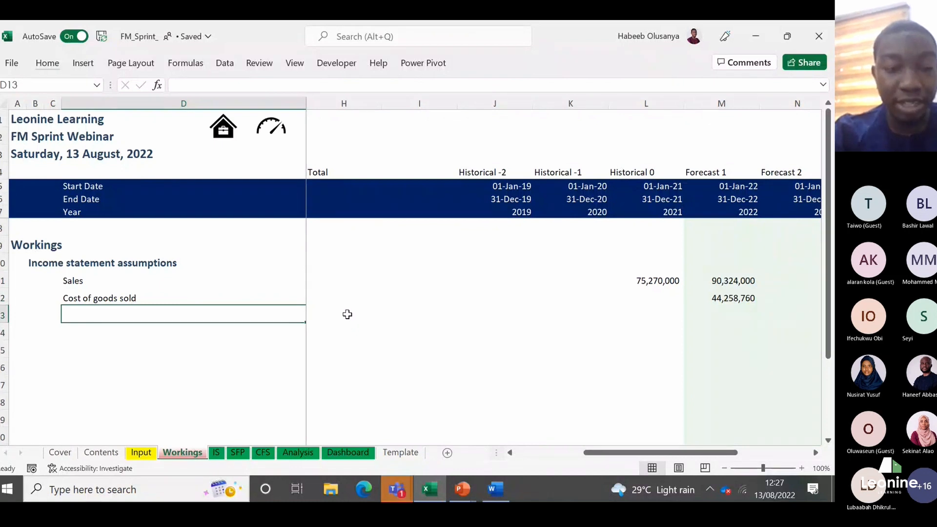
text(Selling expenses)
key(Return)
Step: Select the 2022 Selling expenses cell M13 on Workings and check the matching 2022 percentage of Sales on the Input sheet
key(Up)
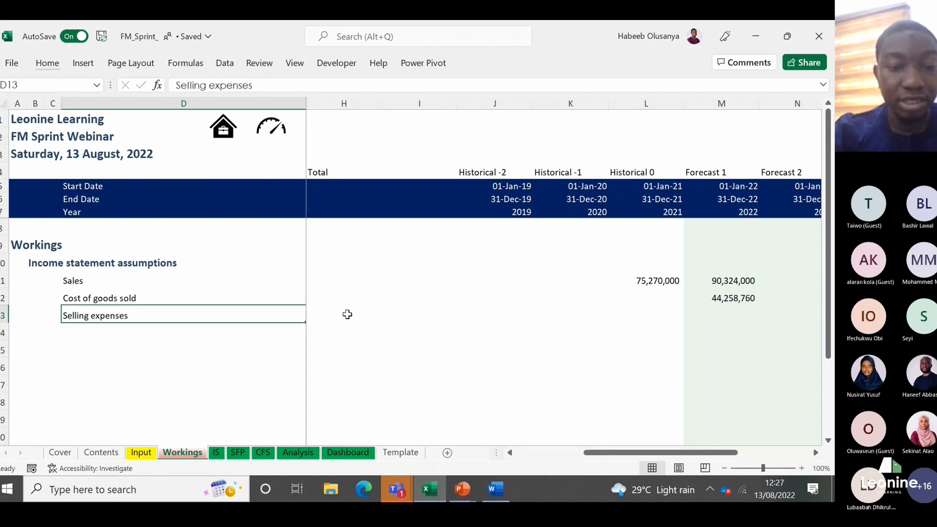
key(Right)
key(Right)
key(Right)
key(Right)
key(Right)
key(Right)
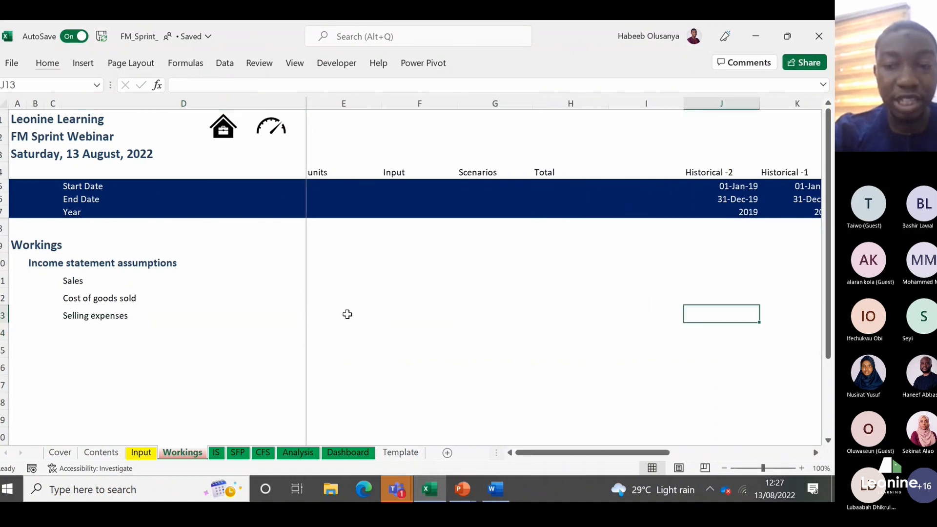
key(Right)
key(Right)
key(Right)
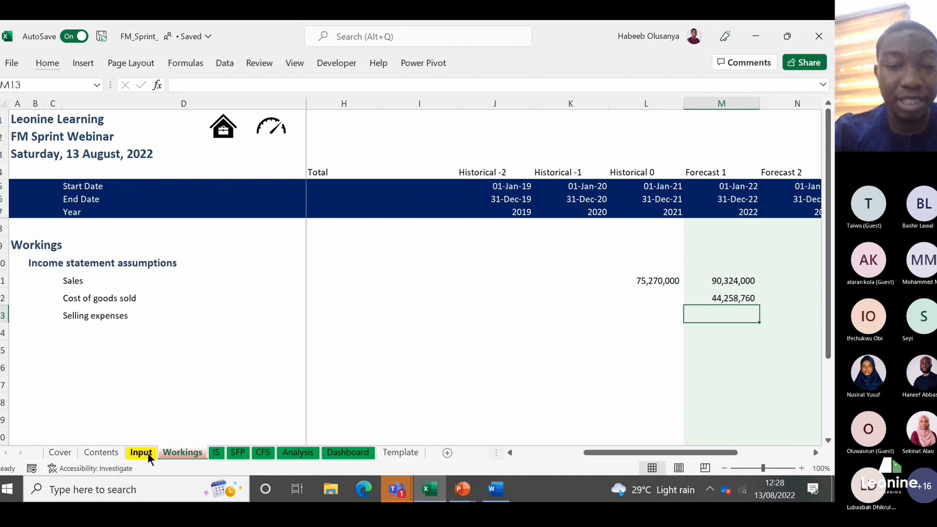
click(148, 454)
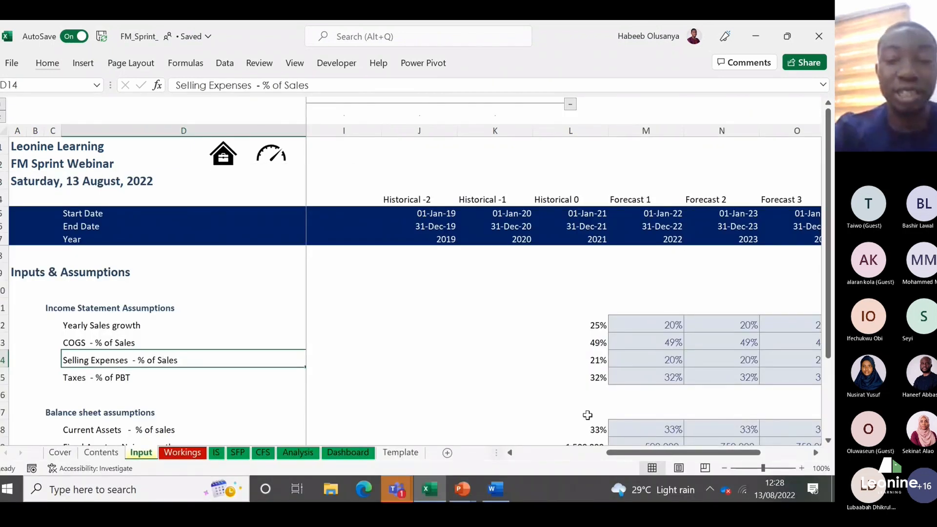
click(657, 361)
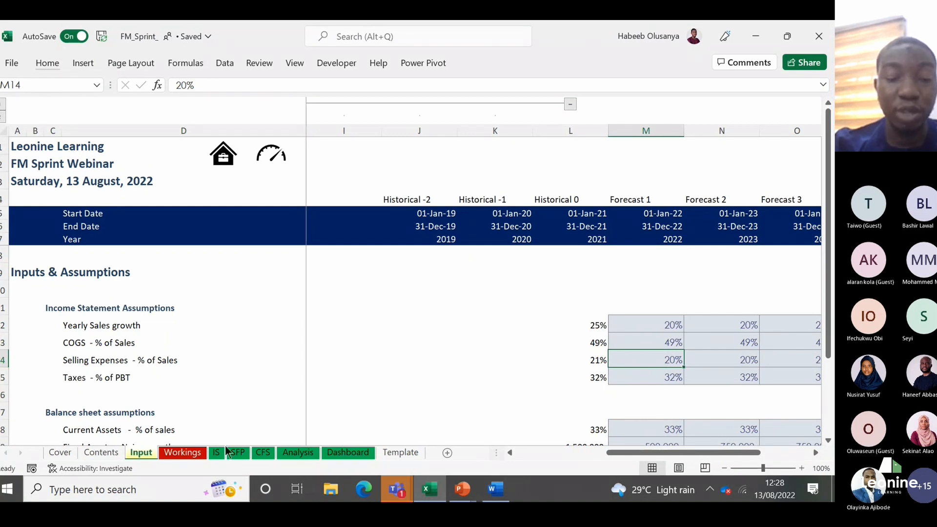
click(183, 452)
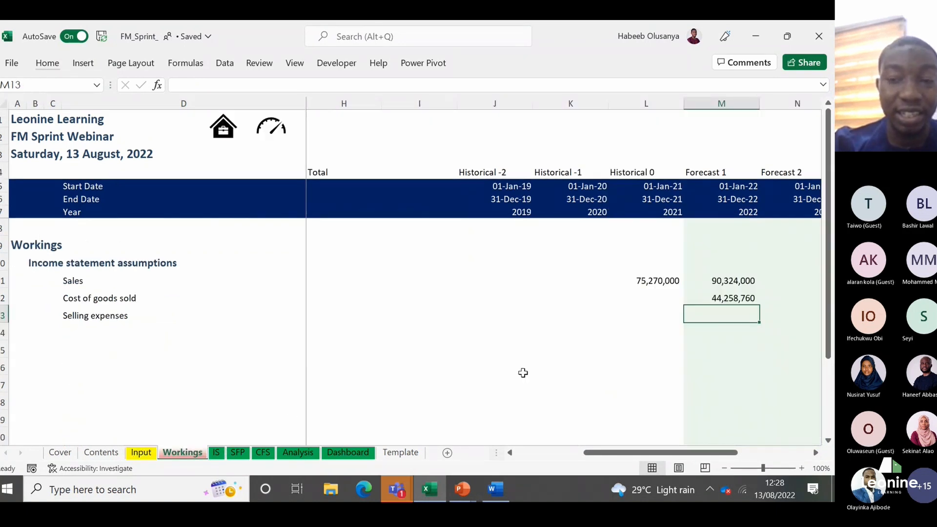
text(=)
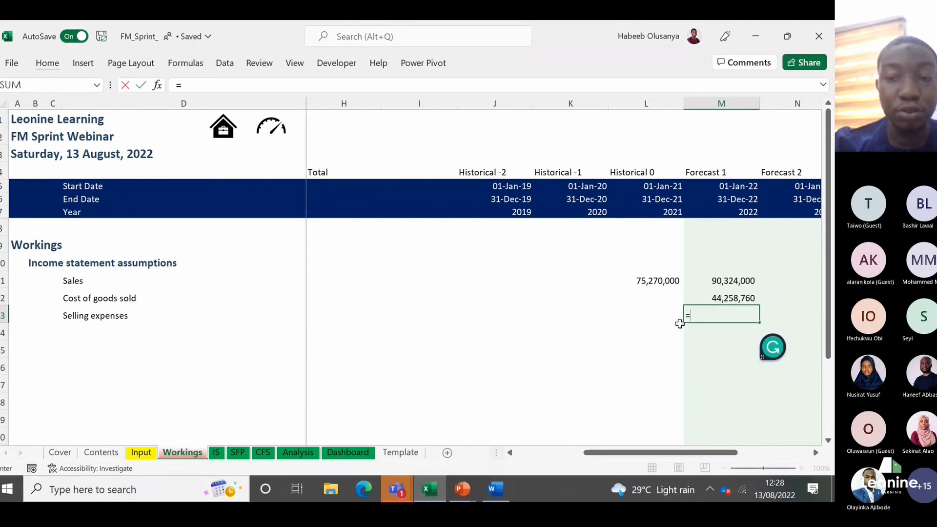
click(142, 453)
click(644, 364)
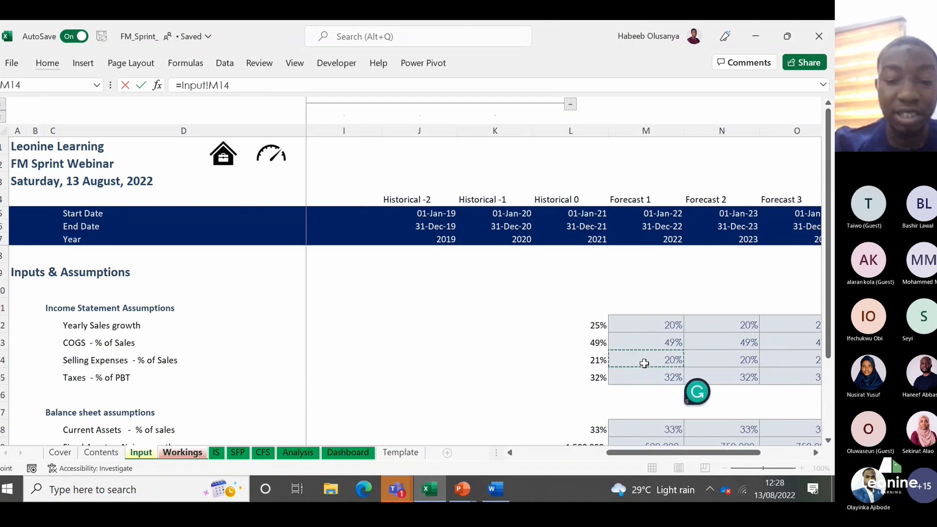
text(*)
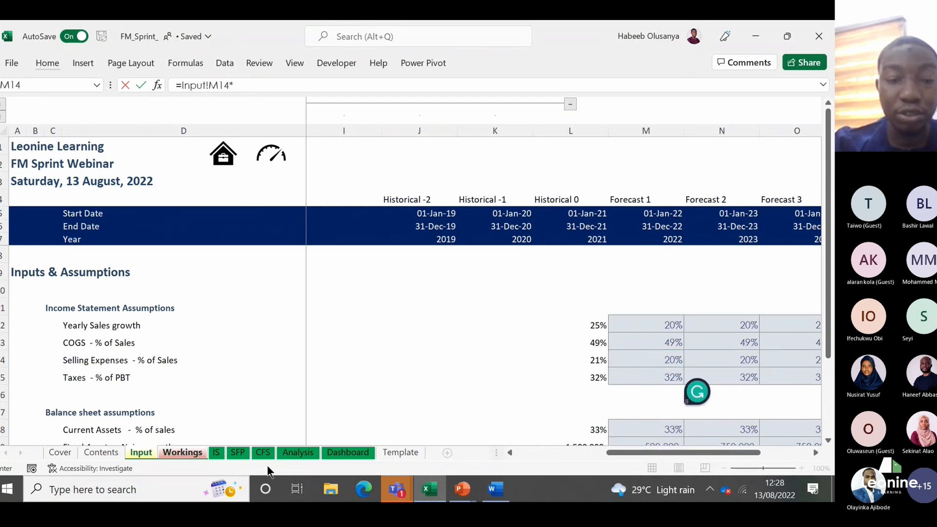
click(183, 453)
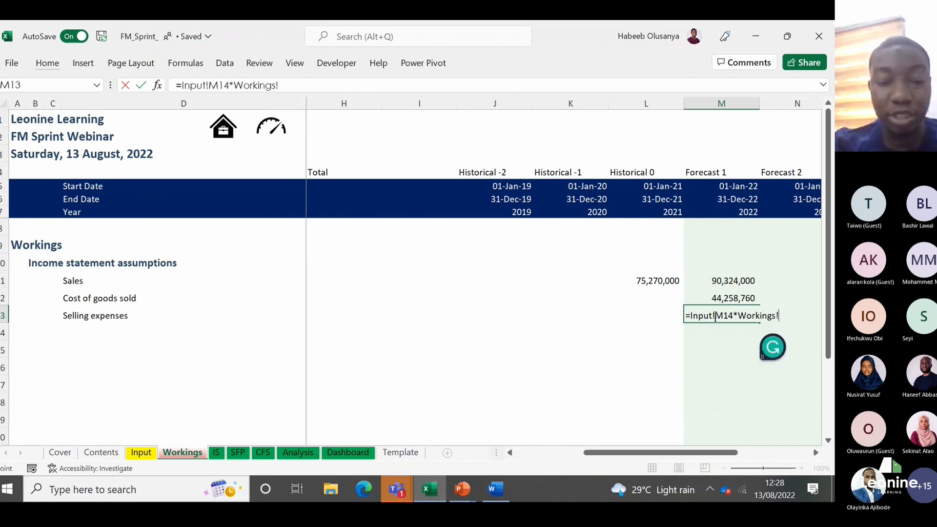
key(Escape)
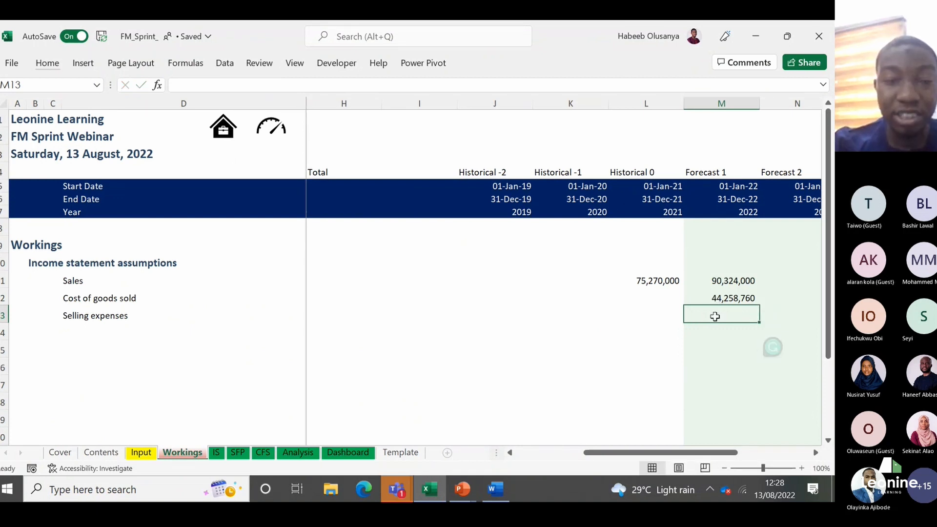
Step: Enter the 2022 Selling expenses in Workings M13 as =Input!M14*Workings!M11, multiplying the selling expenses percentage by forecast Sales
text(=)
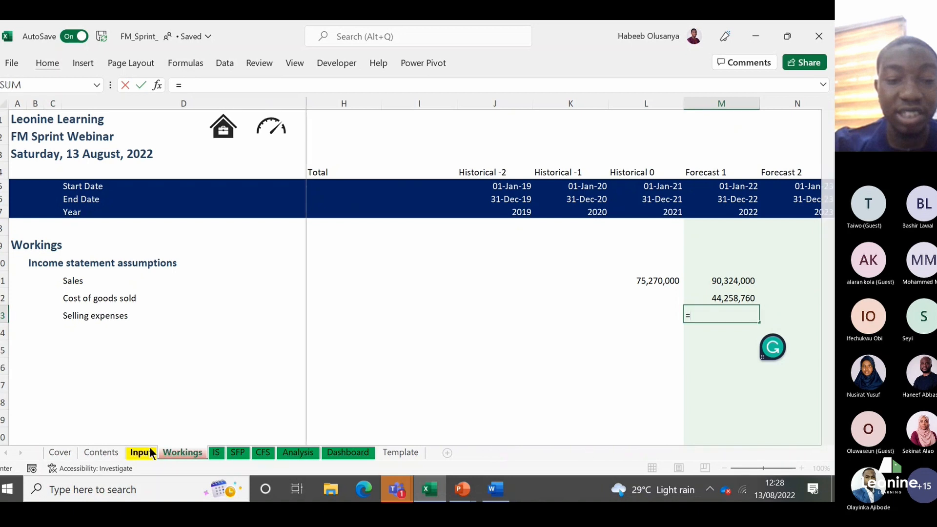
click(141, 452)
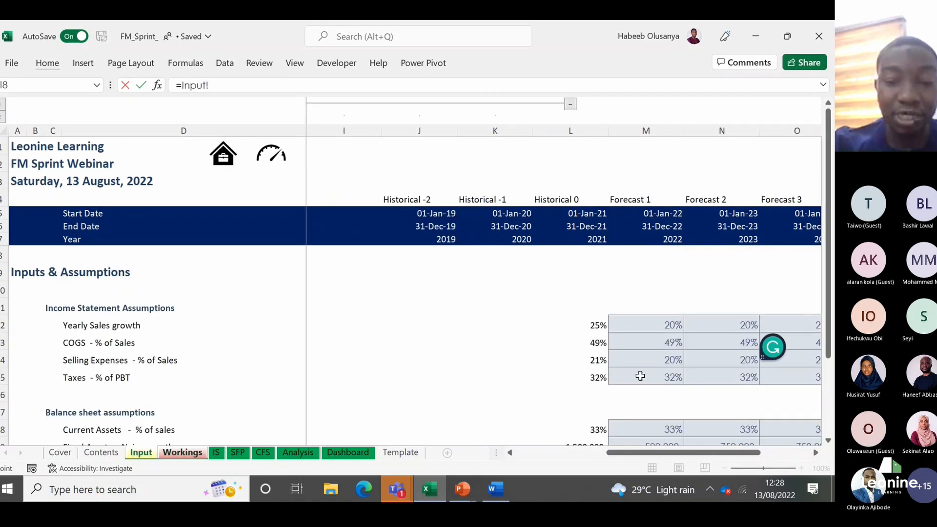
click(665, 362)
text(*)
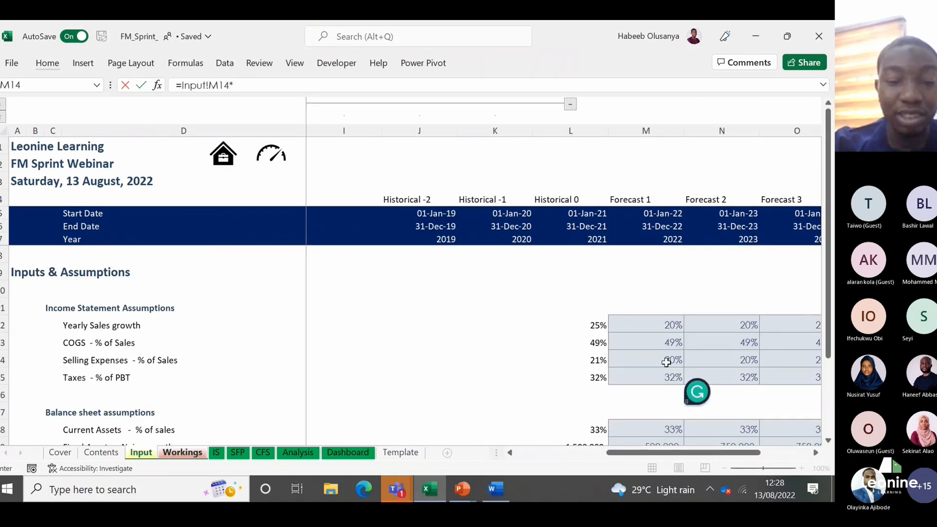
click(185, 453)
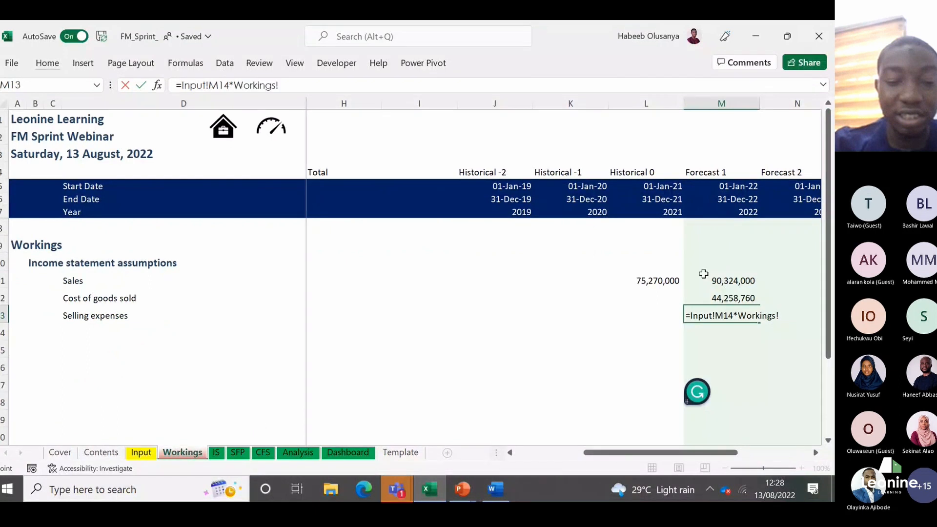
click(732, 281)
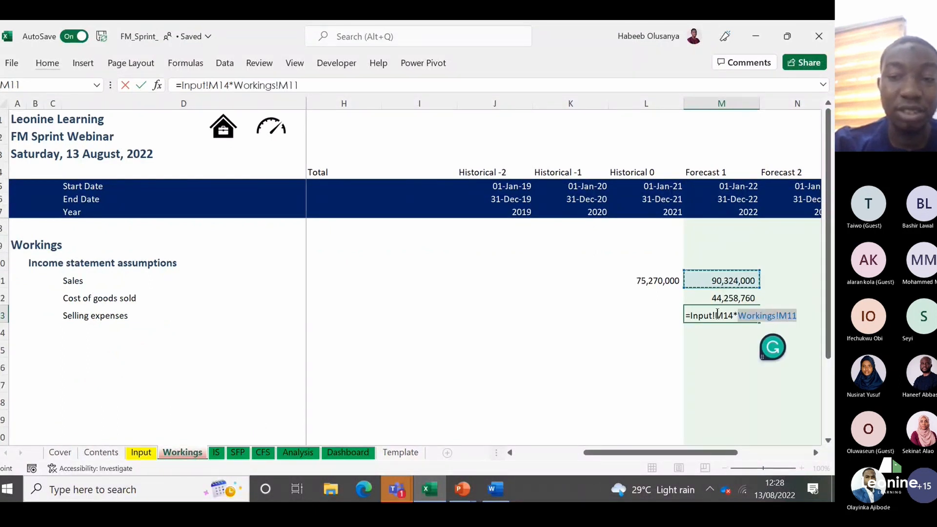
key(Return)
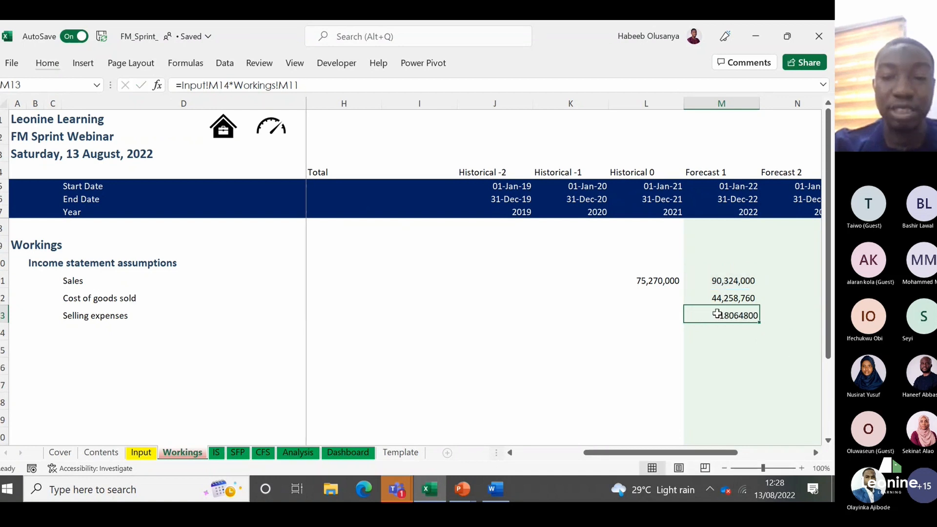
Step: Apply the Comma [0] cell style to the 2022 Selling expenses in M13
key(alt+h)
key(j)
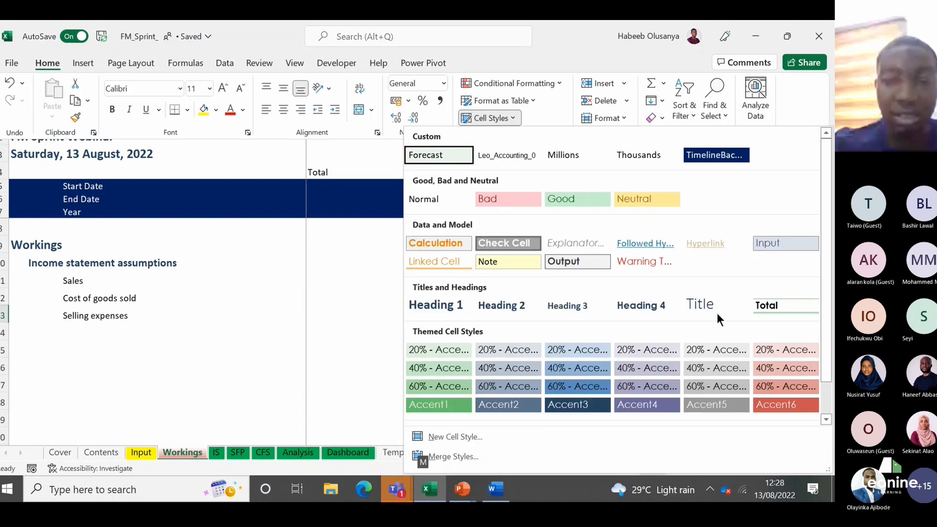
scroll(716, 312, down, 1)
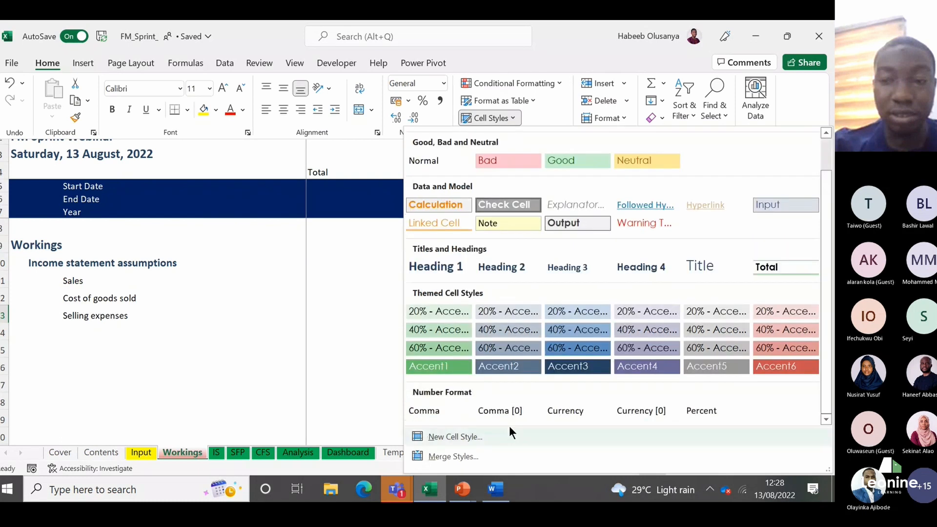
click(500, 412)
key(Up)
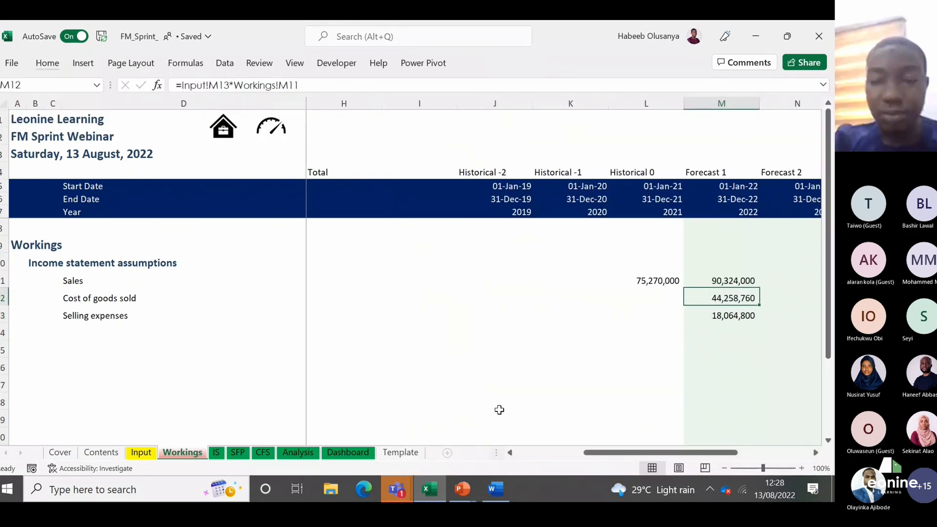
key(Down)
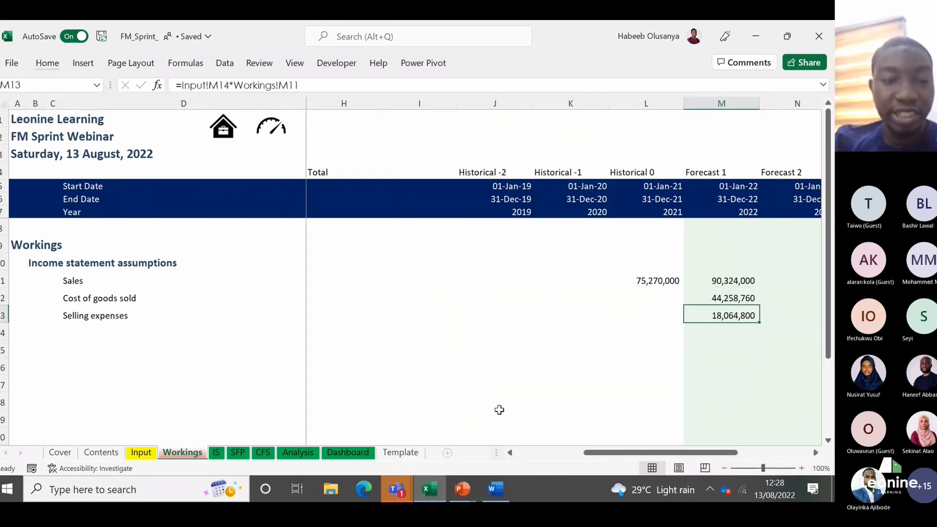
Step: Check the Taxes - % of PBT line on the Input sheet and label Workings cell D14 as Taxes
click(146, 453)
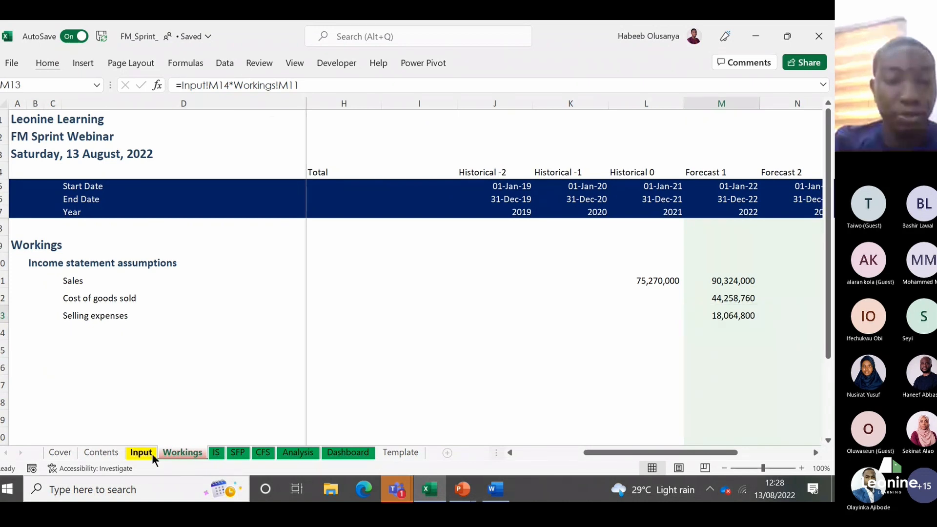
click(88, 363)
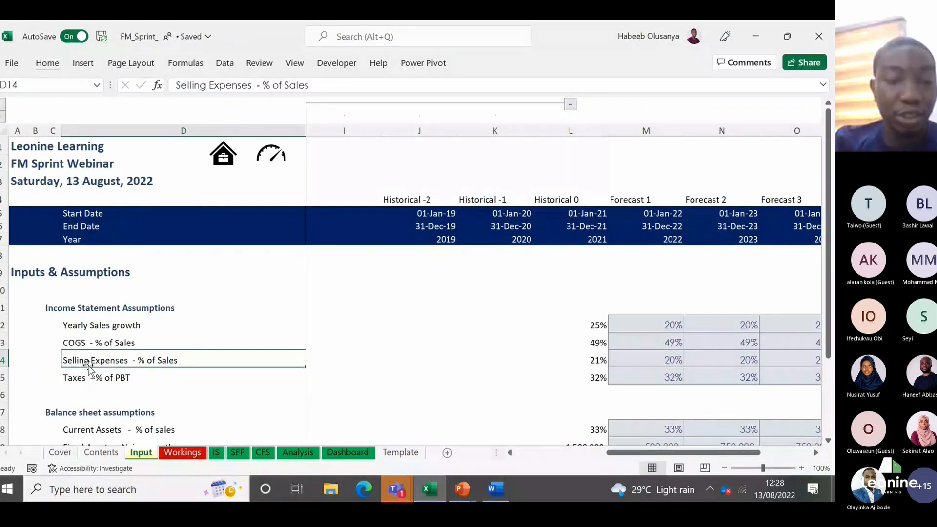
key(Down)
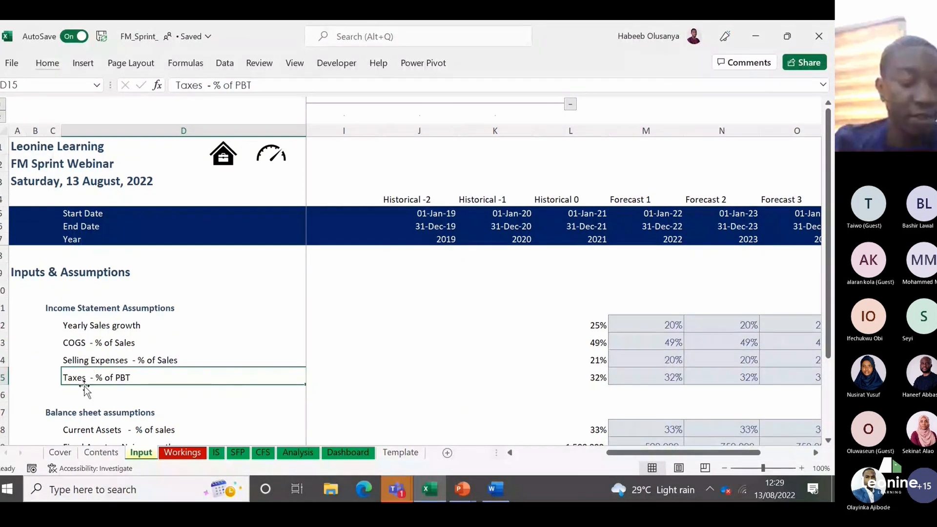
click(173, 454)
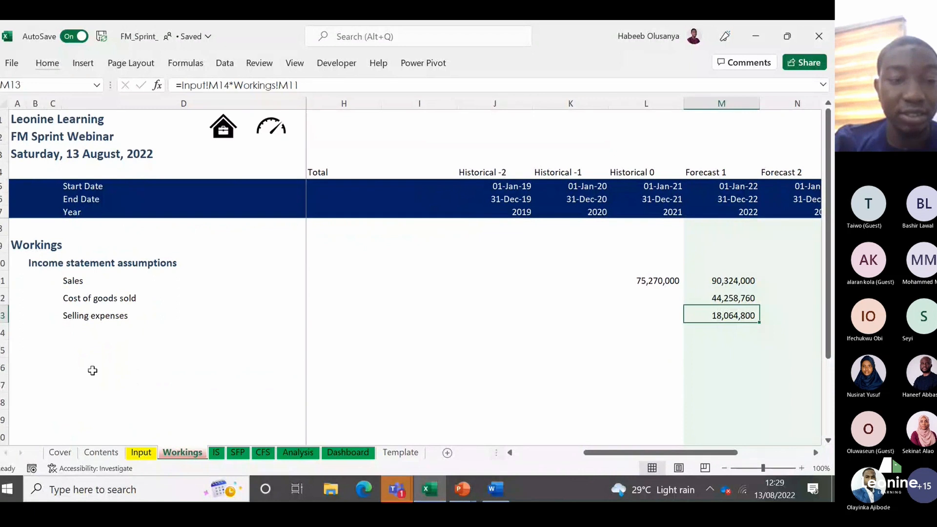
click(83, 341)
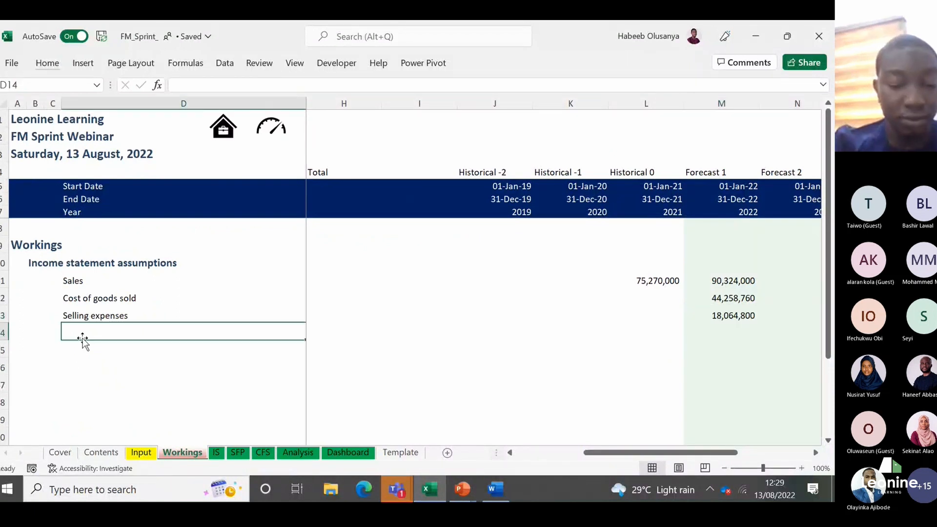
text(Taxes)
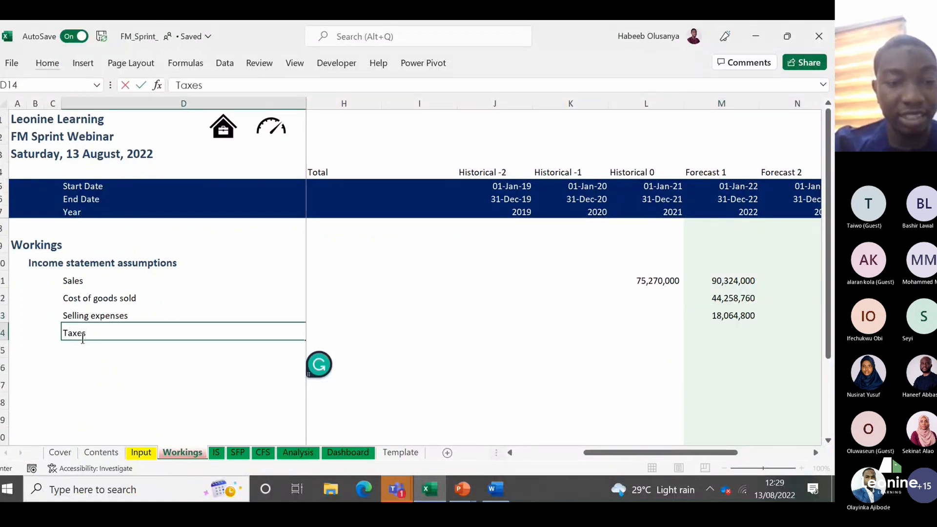
key(Return)
click(83, 336)
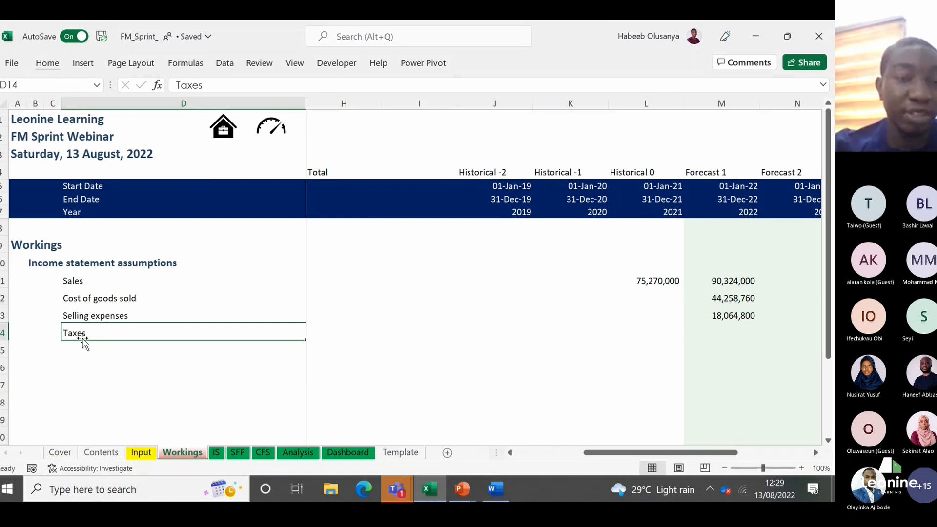
Step: Examine the 2021 Operating profit formula and the matching 2022 cell on the IS sheet
click(216, 453)
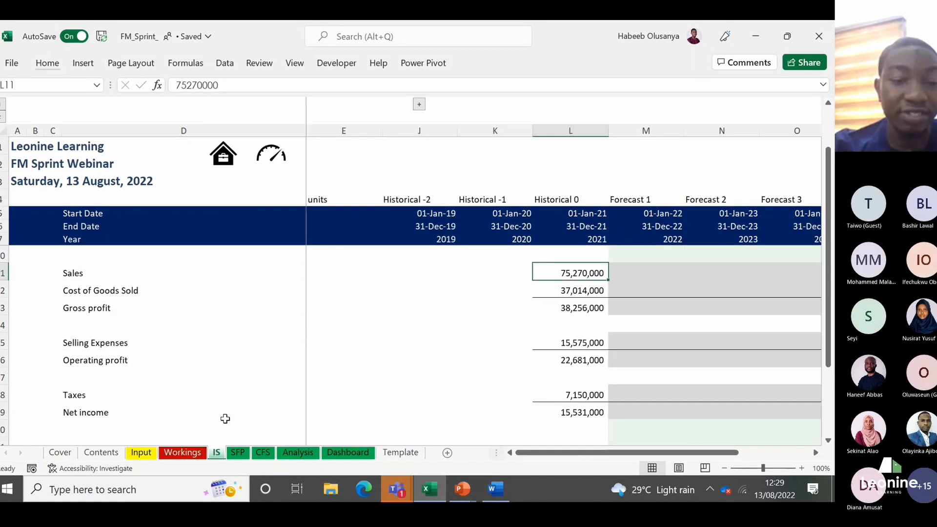
click(586, 363)
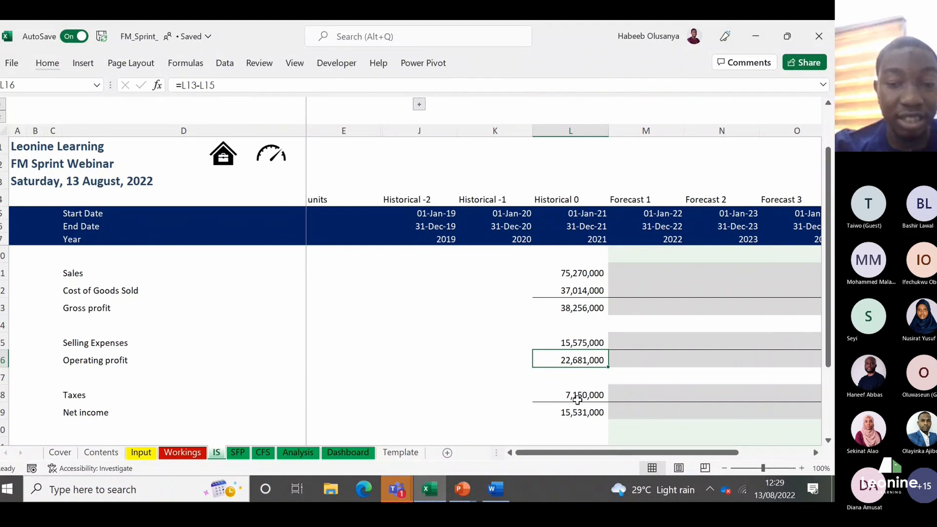
click(638, 360)
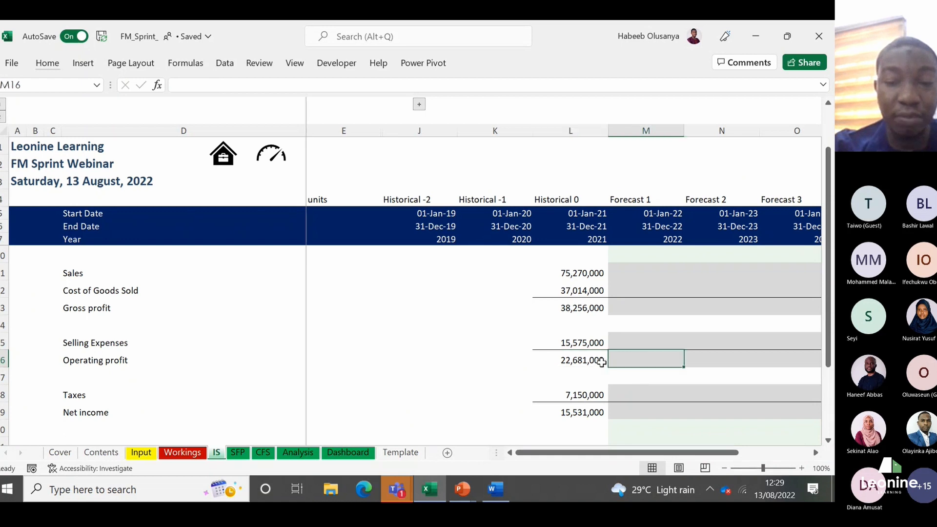
Step: Select the 2022 Taxes cell M14 on Workings and check the Taxes - % of PBT assumption on the Input sheet
click(186, 452)
key(Right)
key(Right)
key(Right)
key(Right)
key(Right)
key(Right)
key(Right)
key(Right)
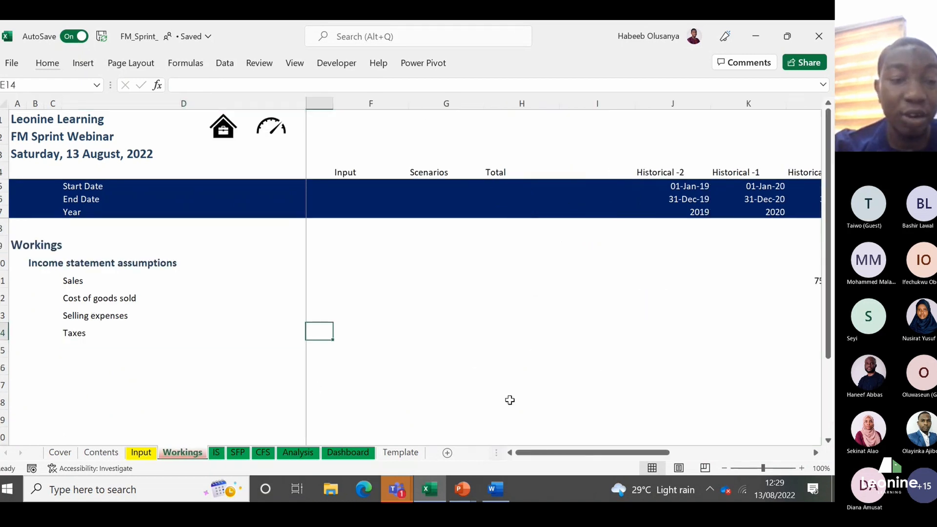
key(Right)
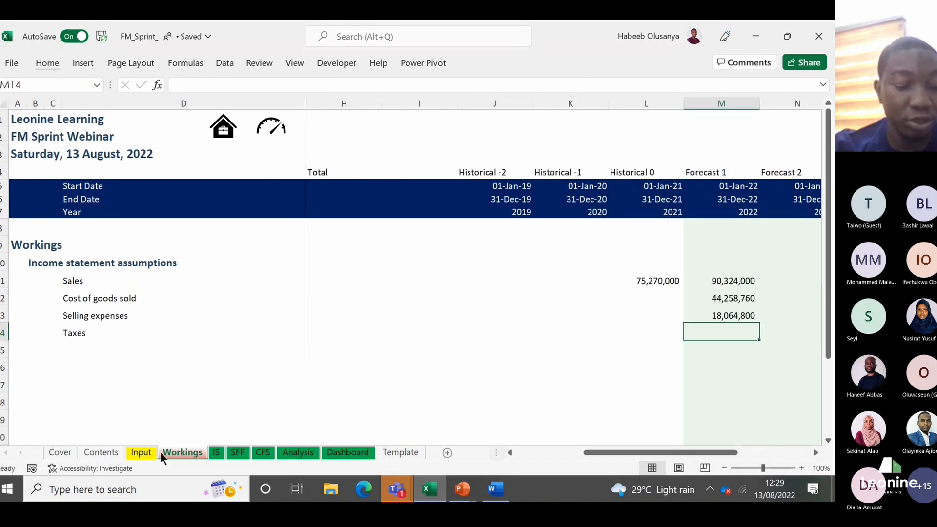
click(141, 451)
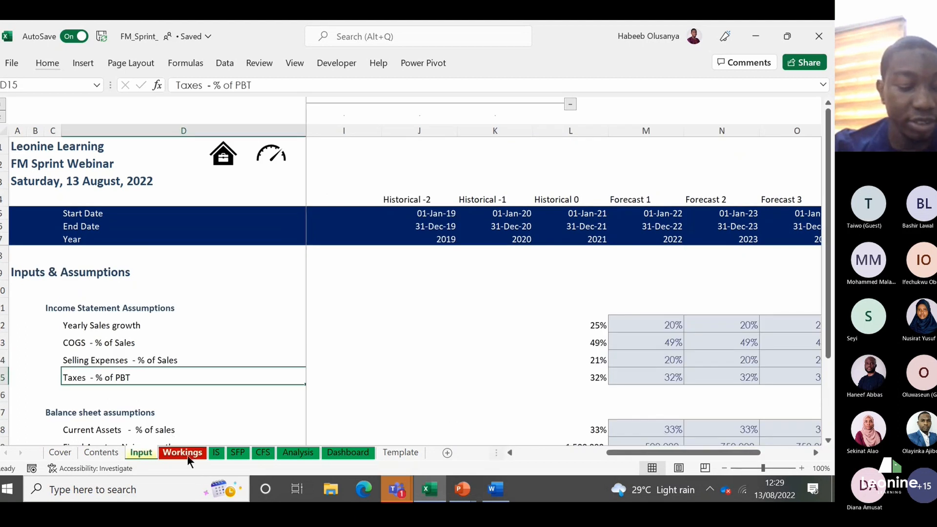
click(187, 455)
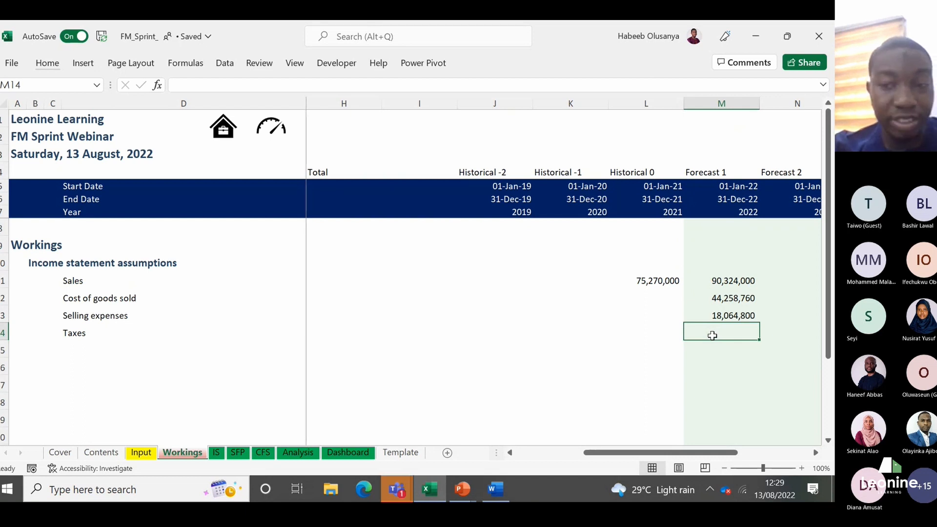
Step: Examine the 2021 and 2022 rows from Sales down to Operating profit on the IS sheet, and return to Workings
click(218, 454)
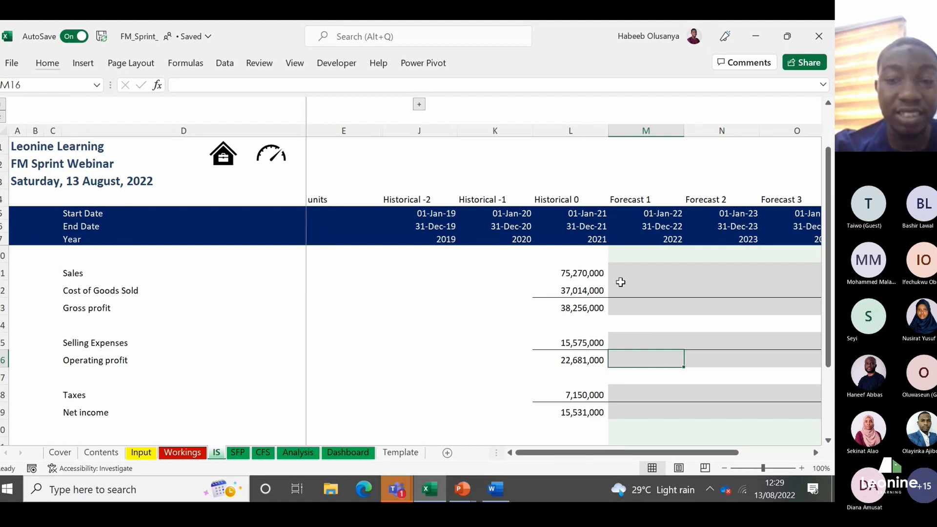
click(589, 275)
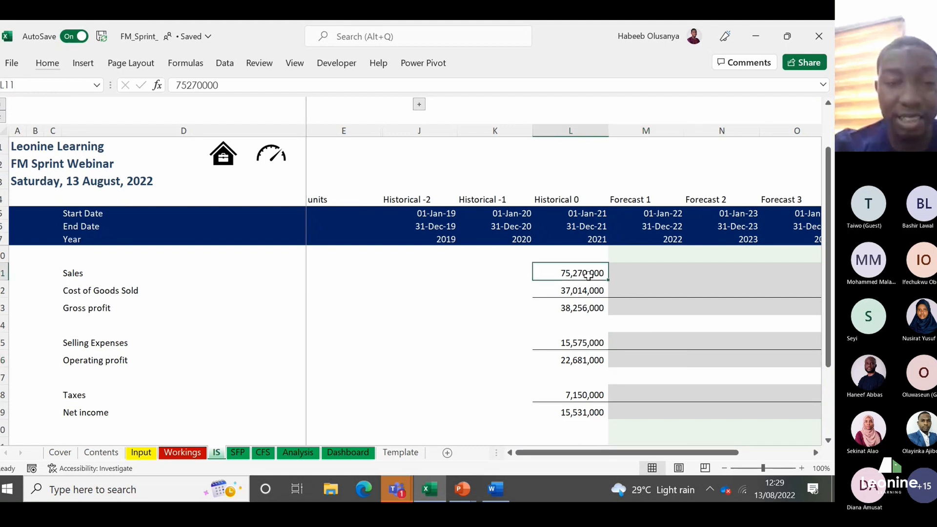
key(Down)
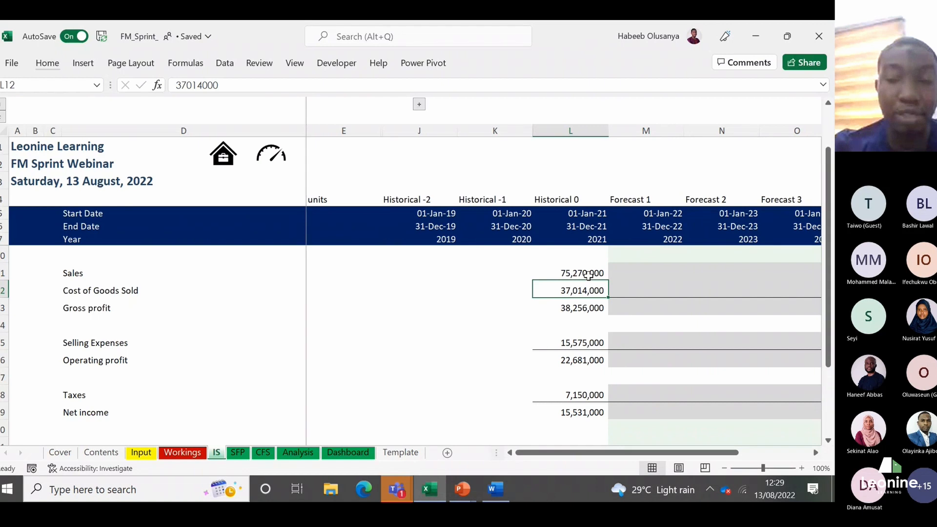
key(Down)
key(Down)
key(Down)
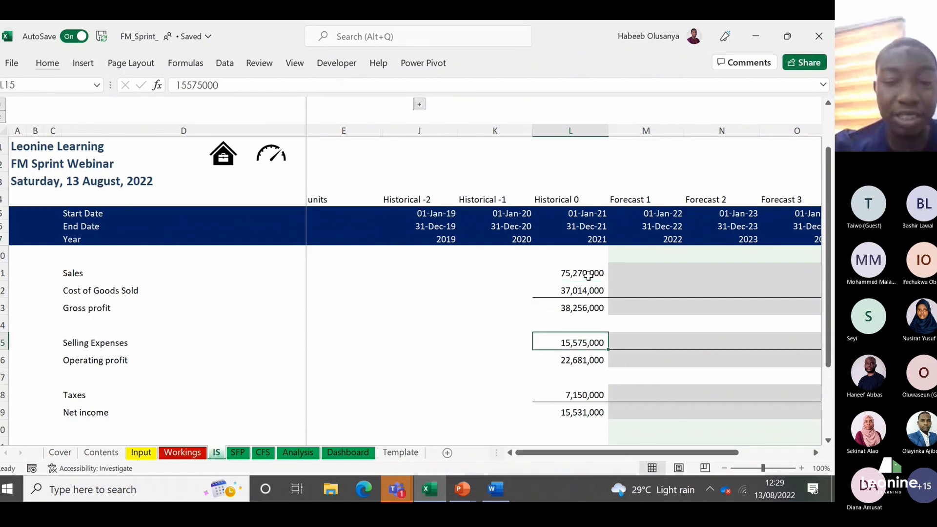
key(Down)
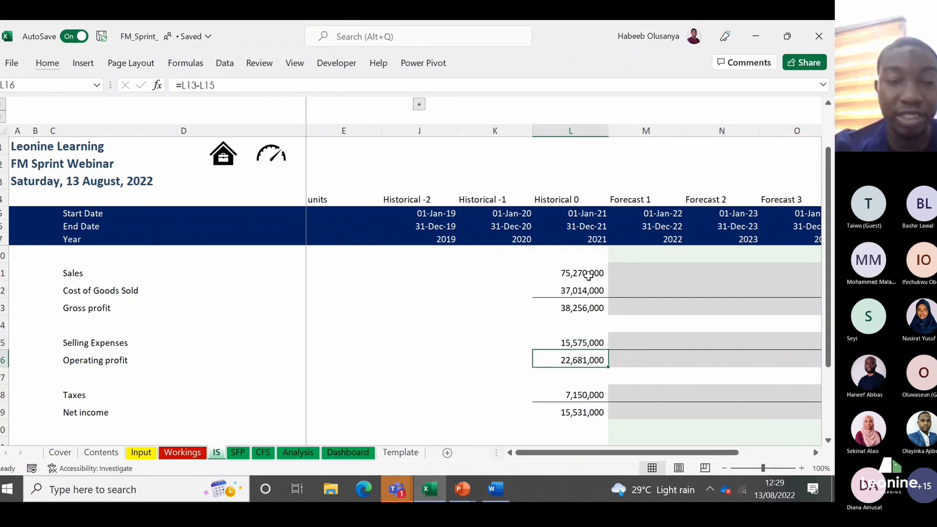
key(Up)
key(Up)
key(Up)
key(Up)
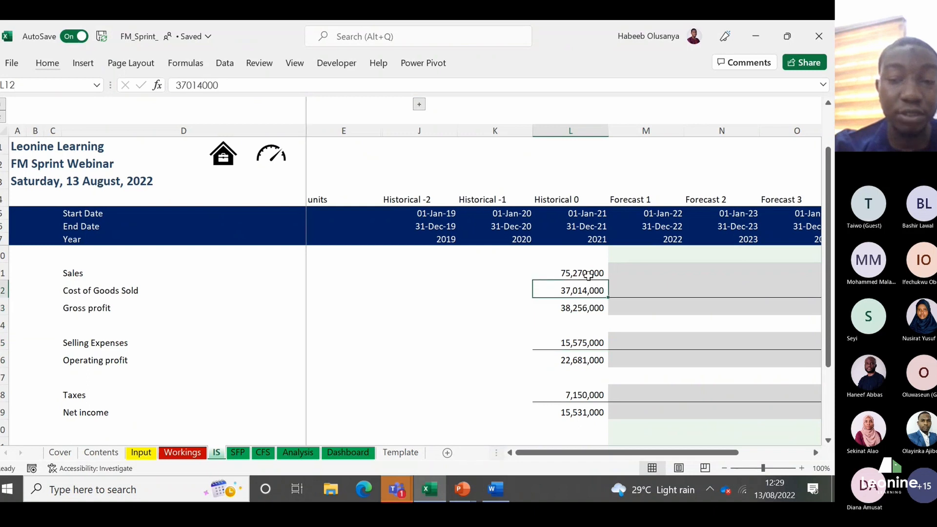
key(Up)
key(Right)
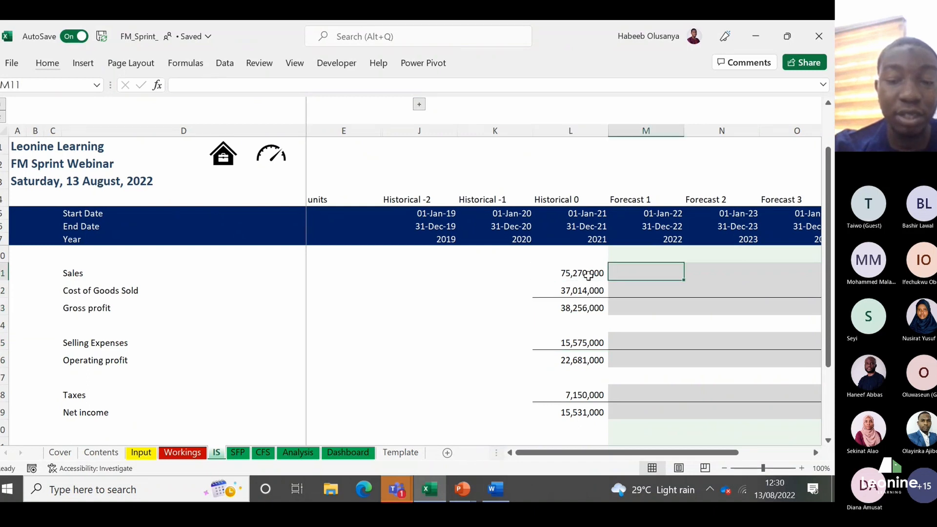
key(Down)
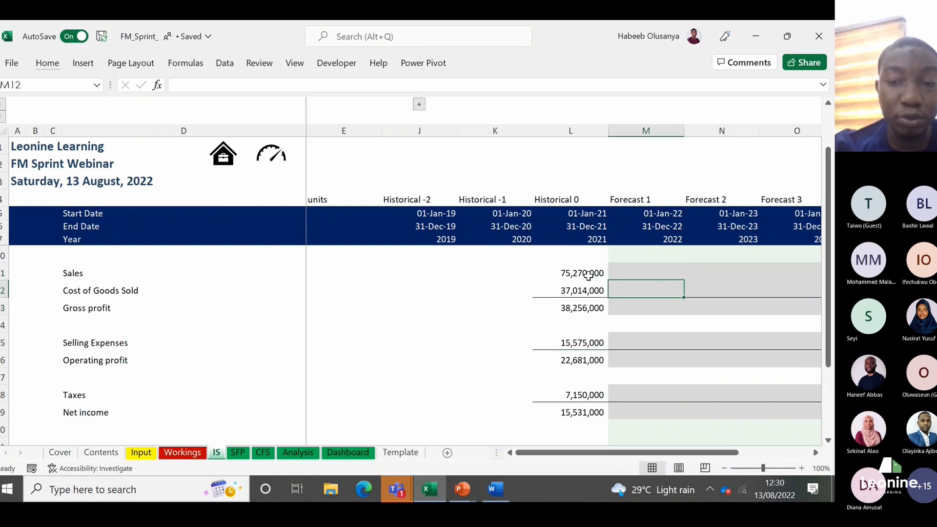
key(Down)
key(Down)
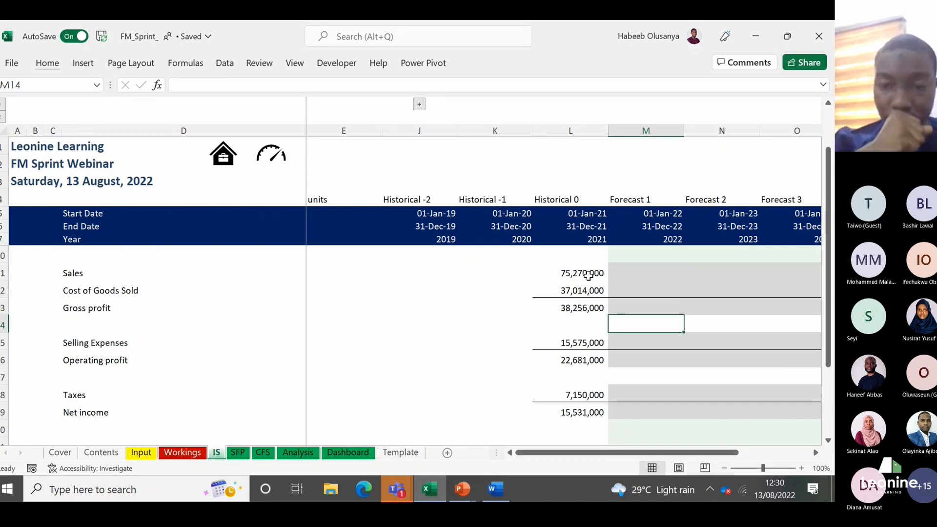
key(Down)
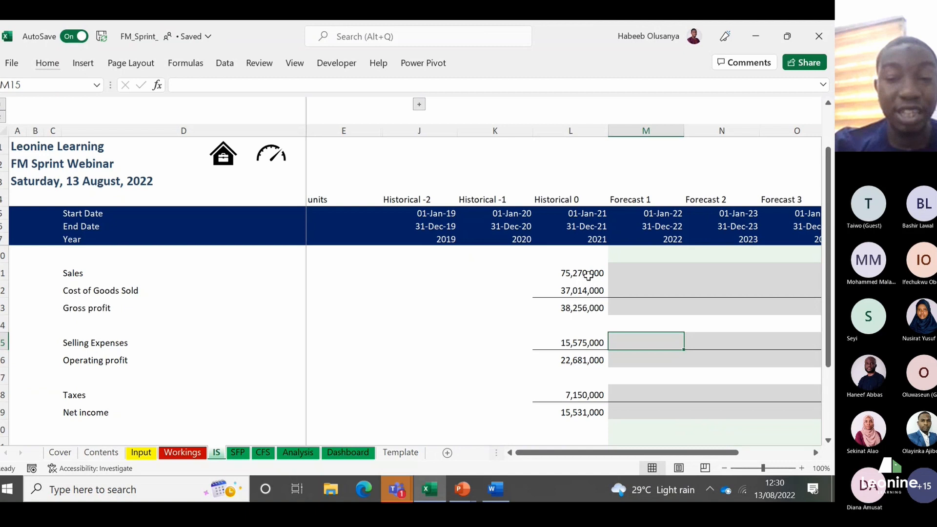
key(ctrl+Page_Up)
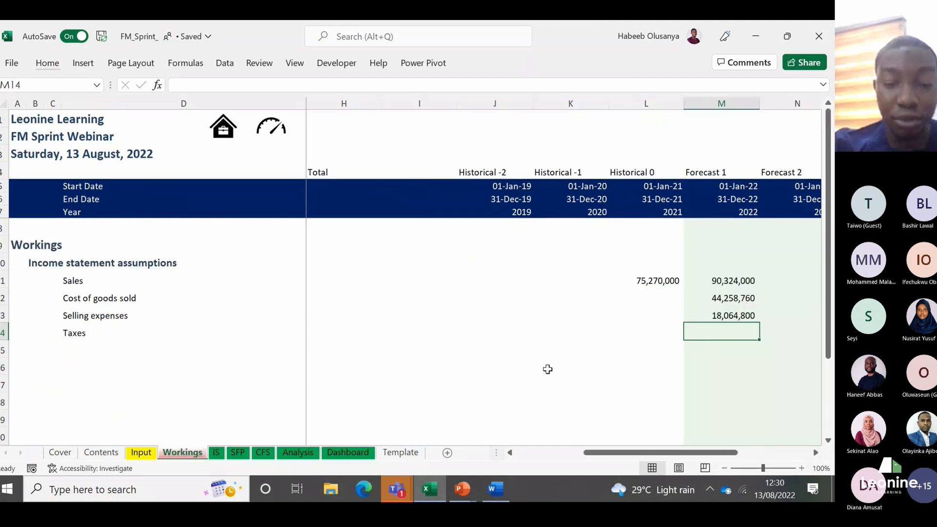
Step: Start the 2022 Taxes formula in M14 with profit before tax, Sales minus Cost of goods sold minus Selling expenses: =(M11-M12-M13)
text(=)
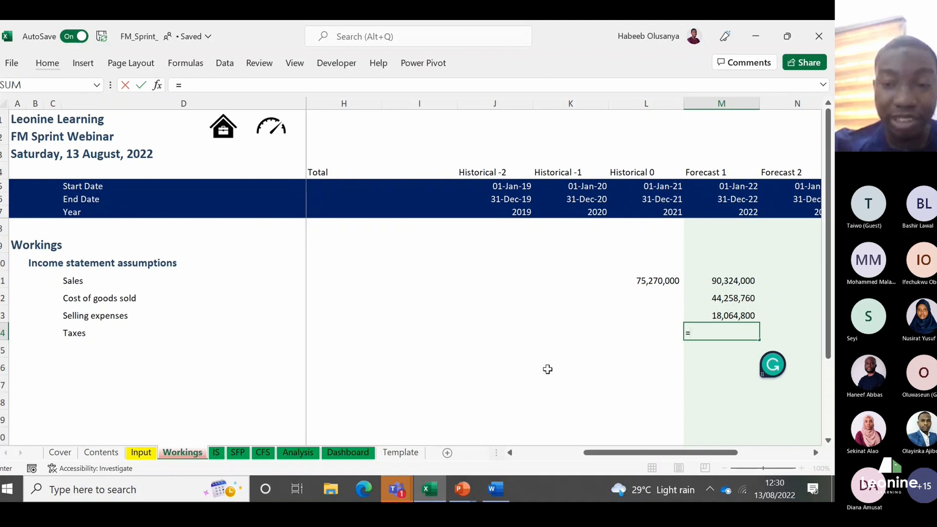
text(()
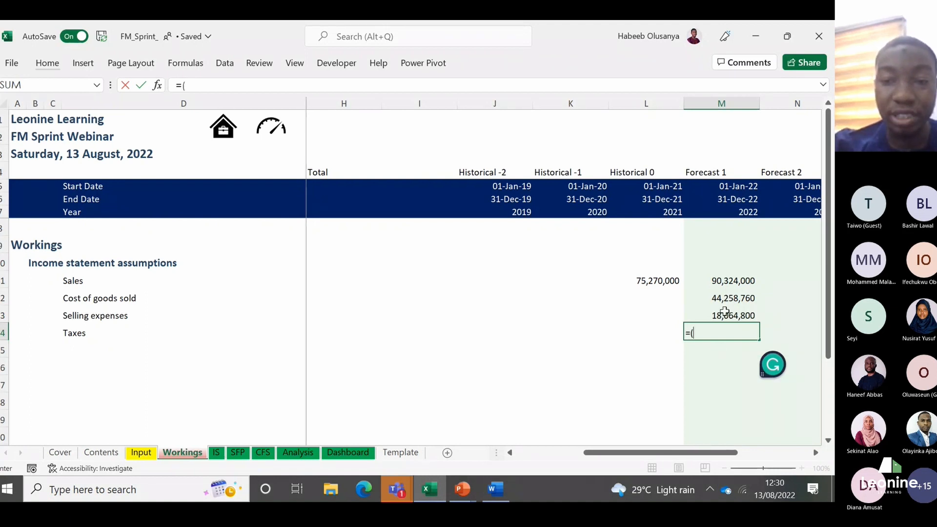
click(729, 282)
text(-)
click(720, 297)
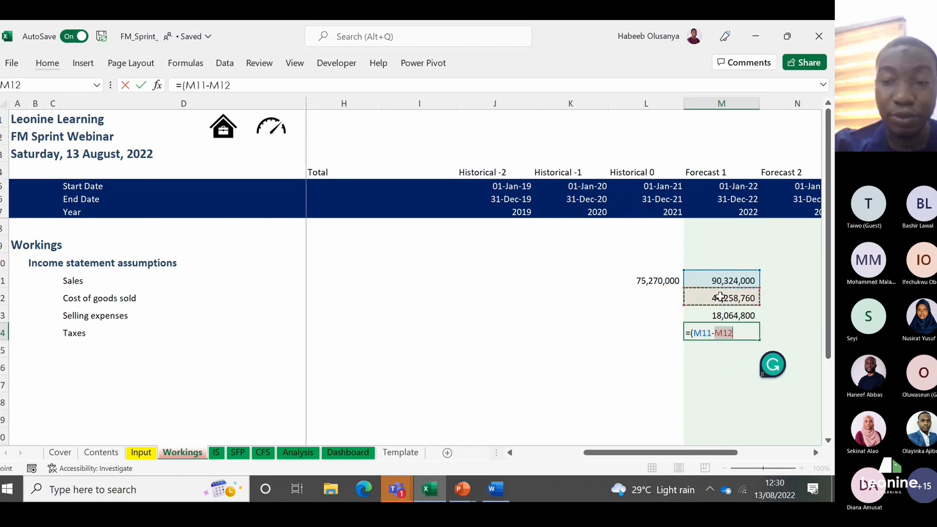
text(-)
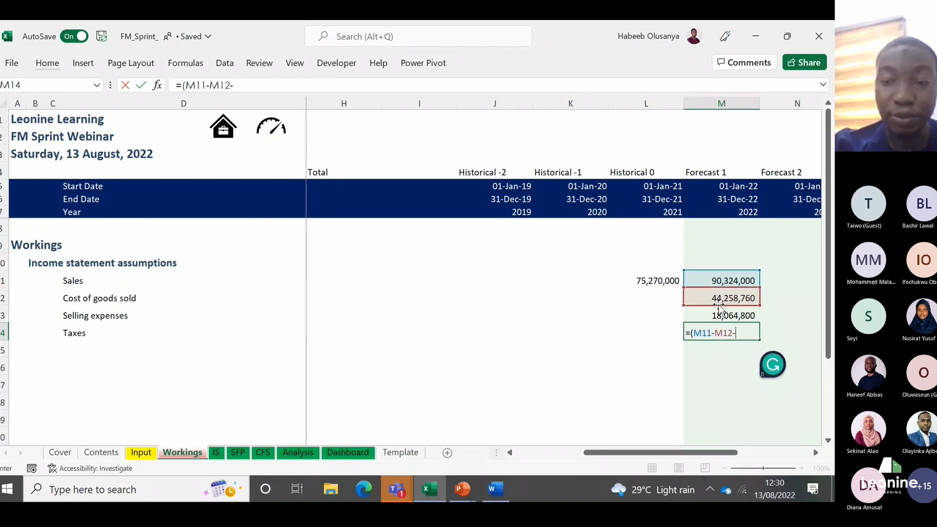
click(717, 312)
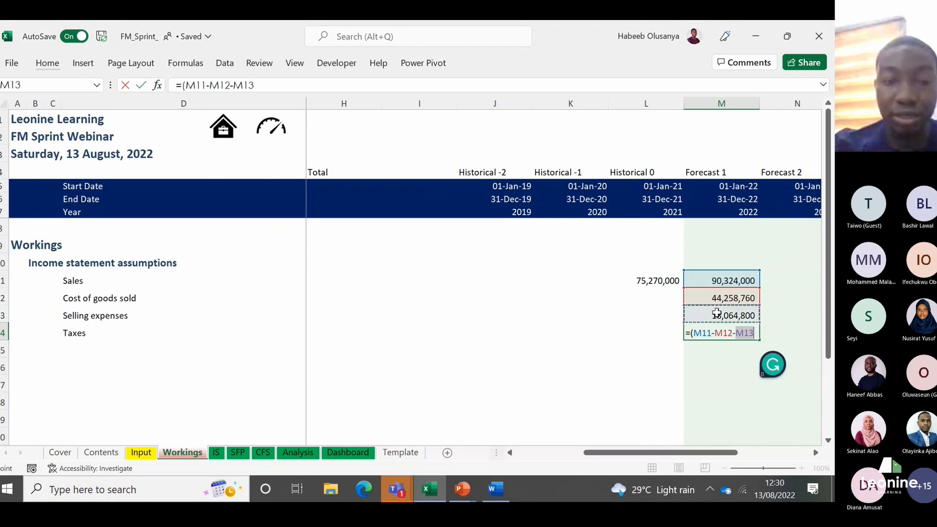
text())
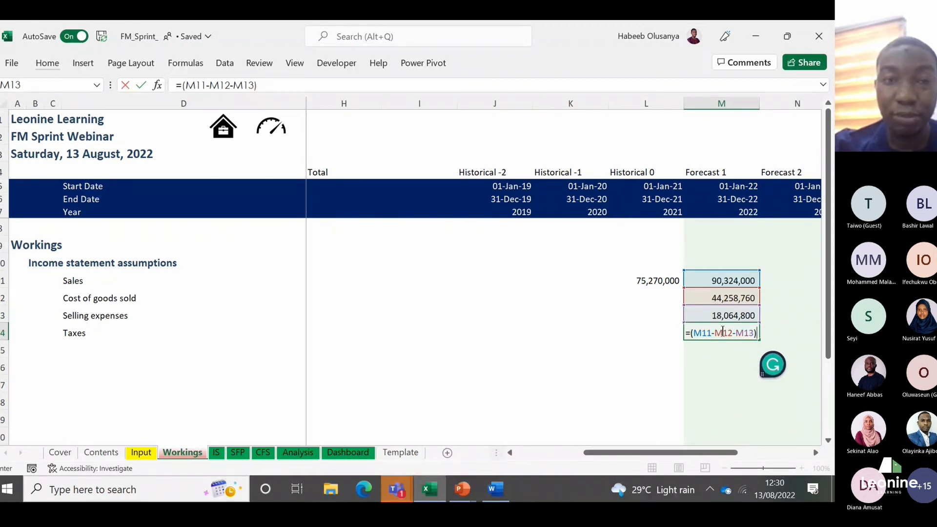
Step: Multiply the bracketed profit by the 2022 Taxes - % of PBT assumption, completing =Input!M15*(M11-M12-M13) in M14
click(294, 87)
text(*)
key(BackSpace)
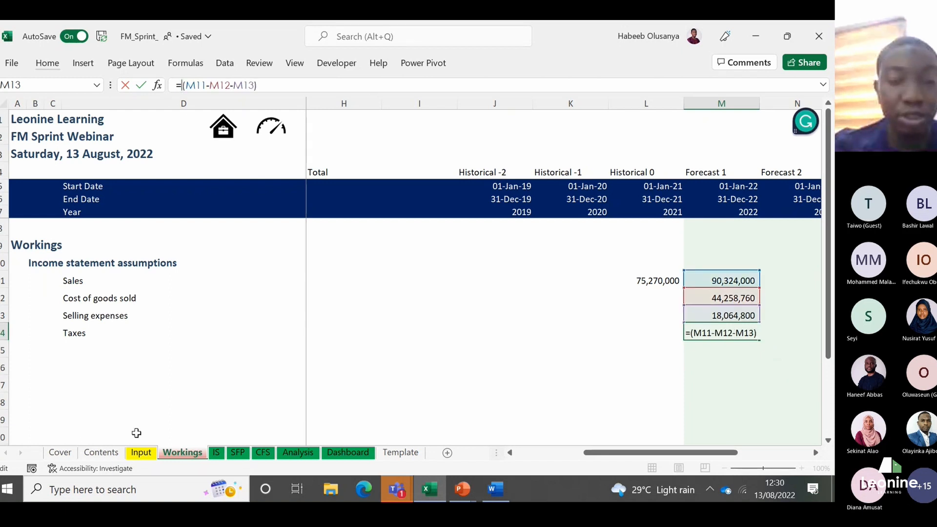
click(141, 452)
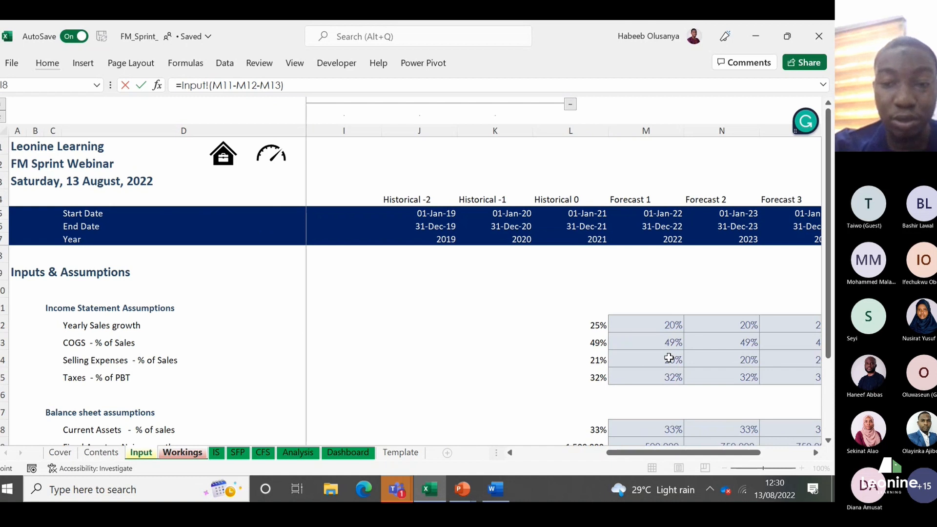
click(668, 375)
text(*)
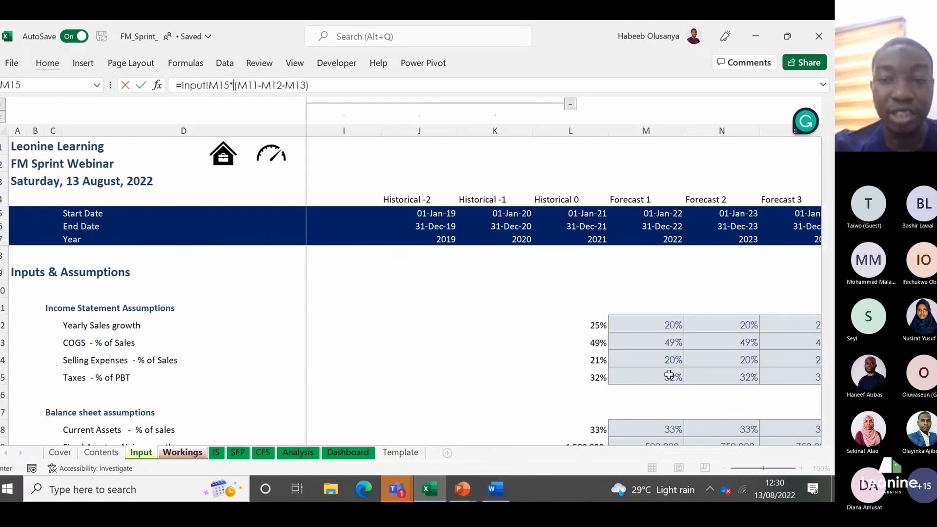
key(Return)
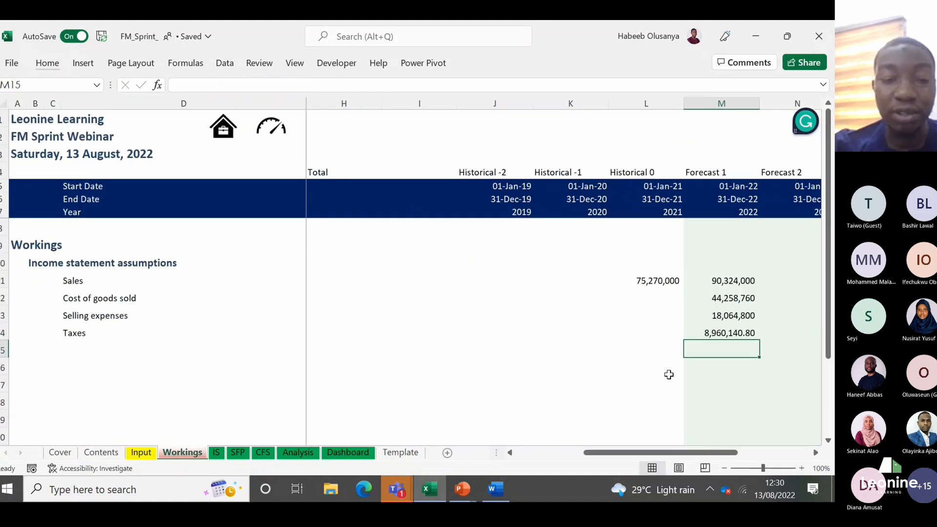
Step: Copy the 2022 Selling expenses cell M13 and paste only its formats onto the Taxes cell M14 with Paste Special
key(Up)
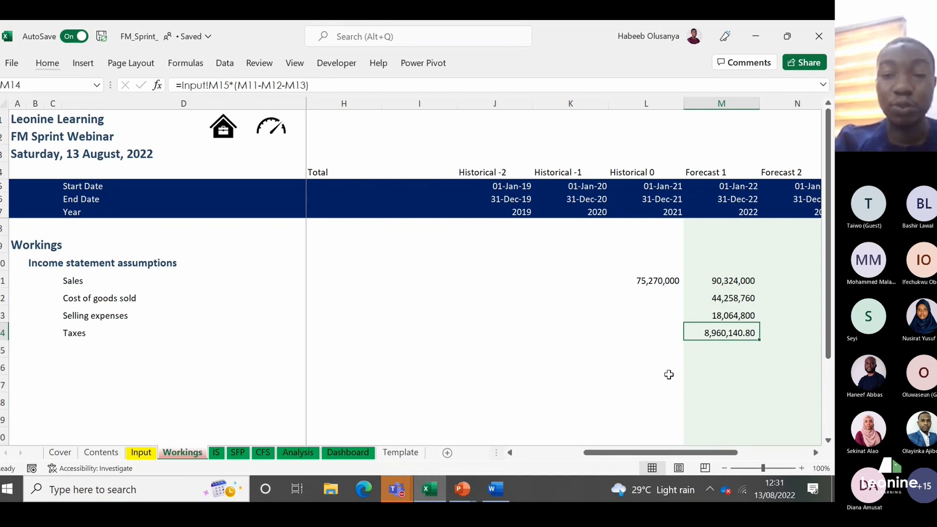
key(Up)
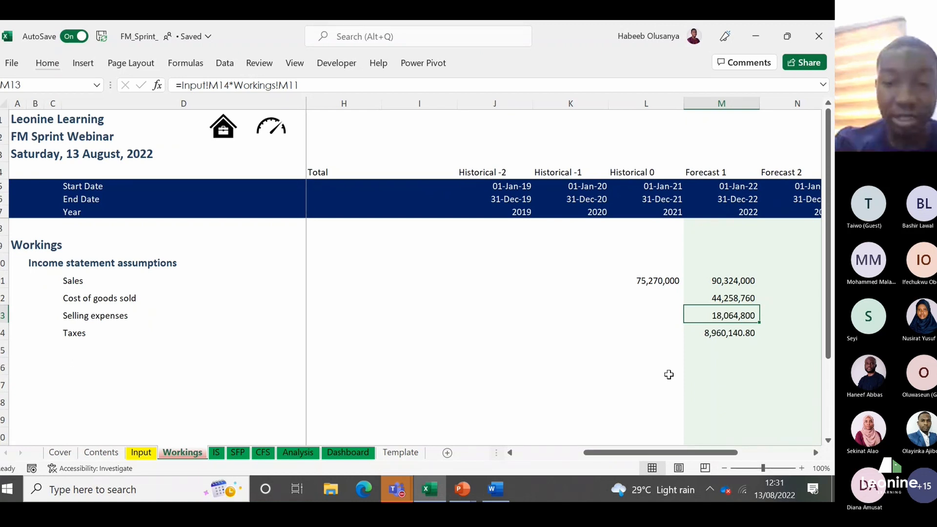
key(ctrl+c)
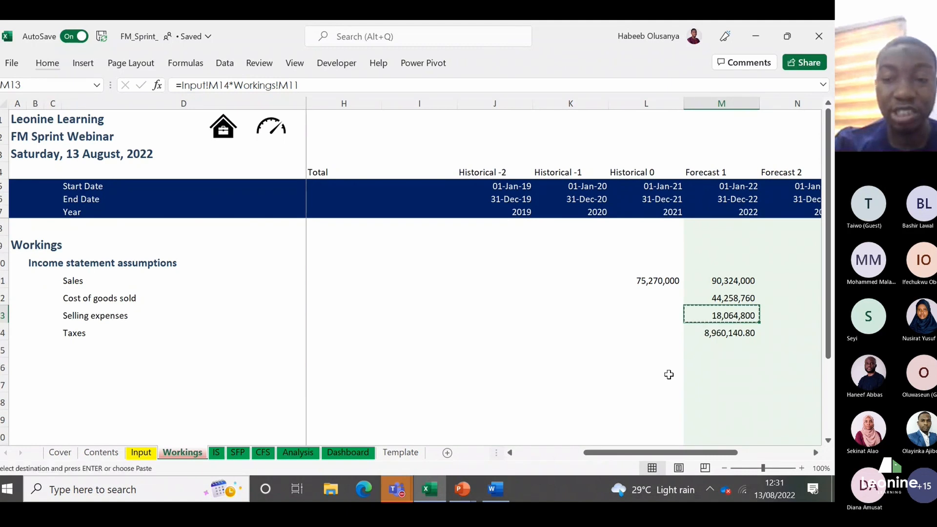
key(Down)
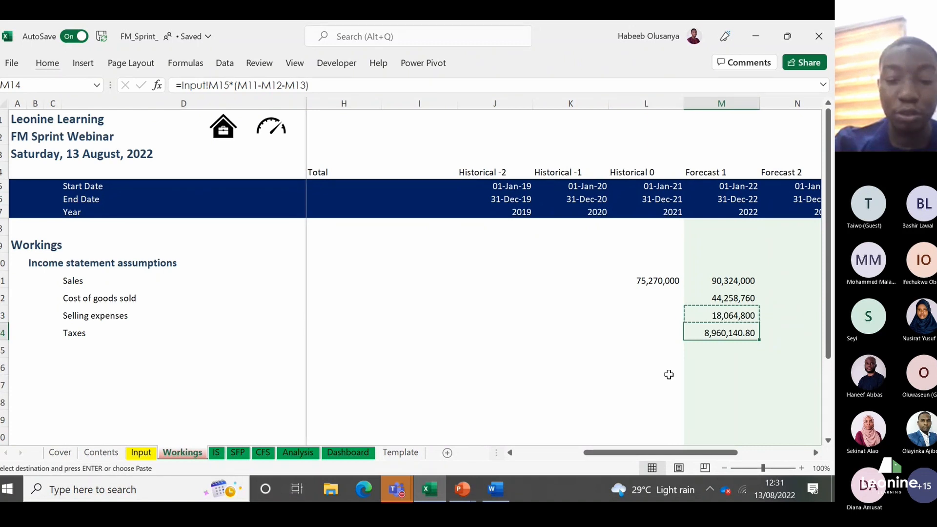
key(ctrl+alt+v)
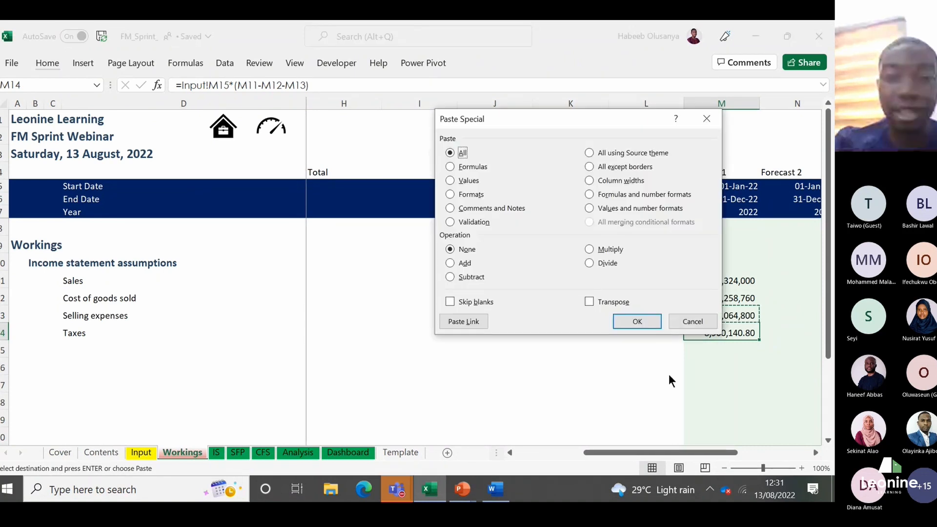
drag(533, 121, 472, 105)
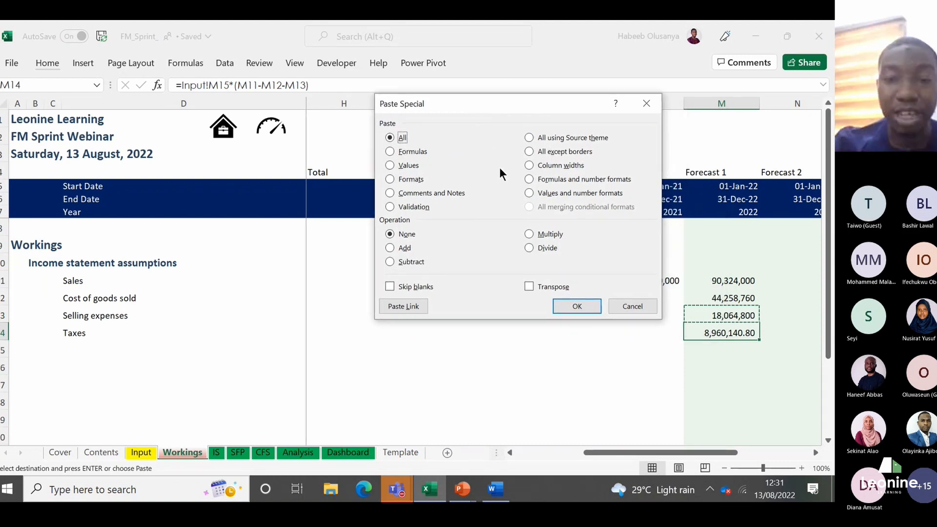
click(392, 179)
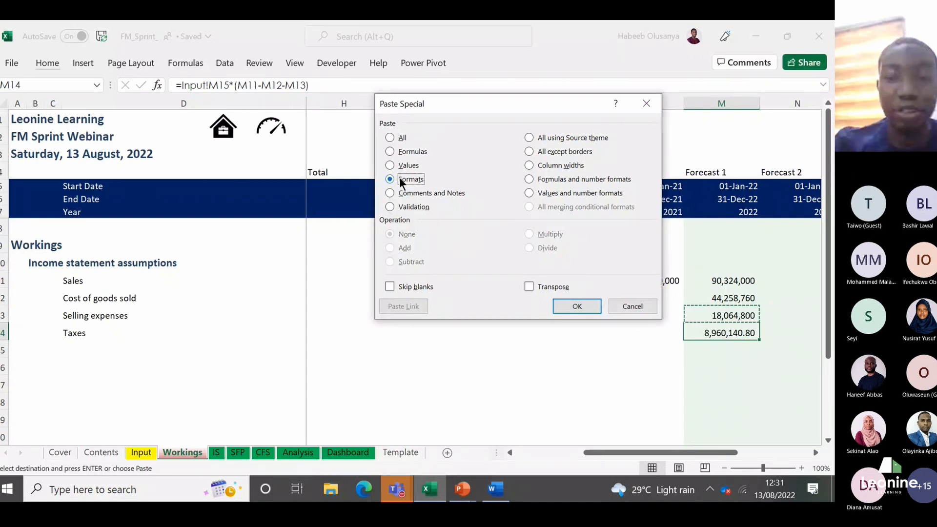
click(576, 306)
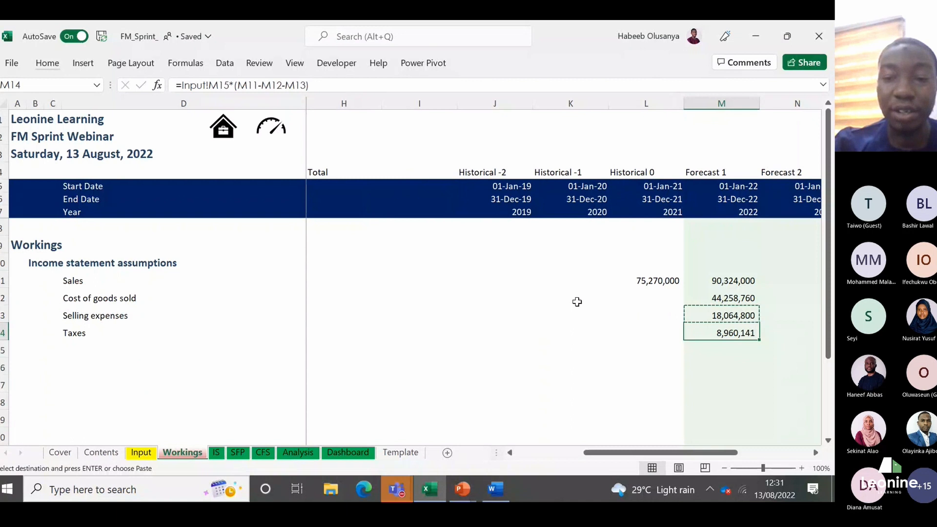
click(724, 348)
key(Up)
key(Up)
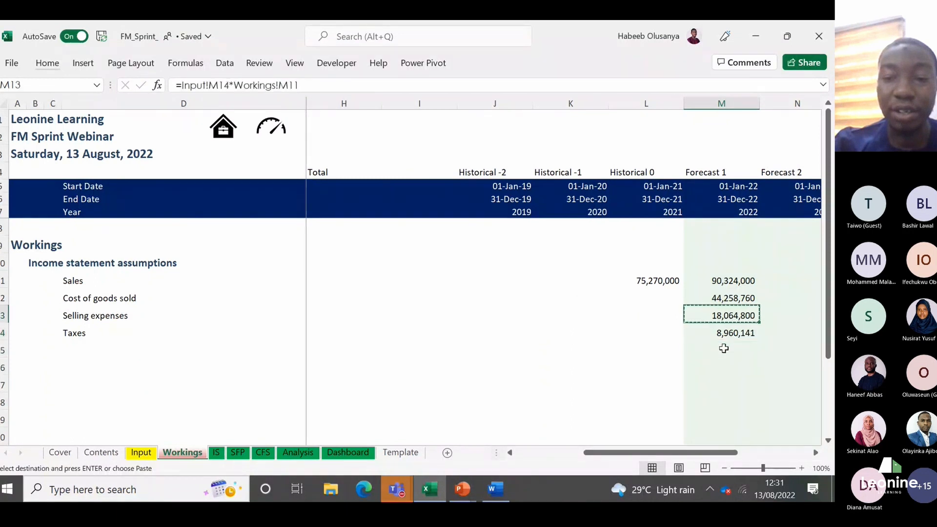
key(Down)
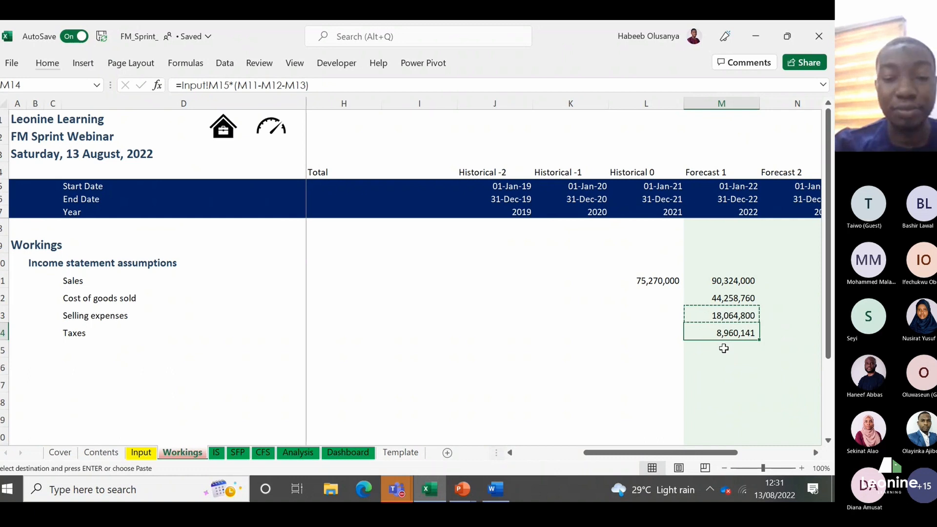
Step: Switch to the Notes document in Word, add the line "Paste special- Alt+Ctrl+V", and return to the Excel workbook, clearing the copy selection
mouse_move(431, 488)
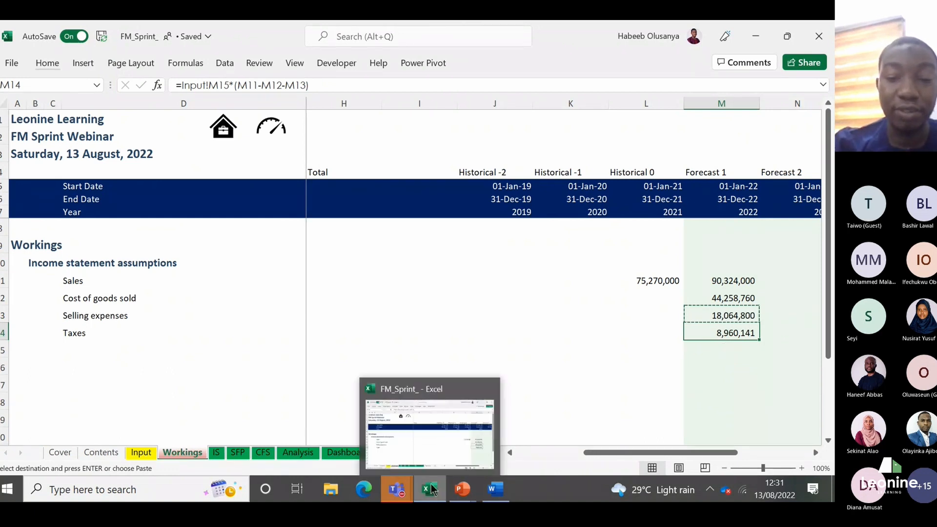
mouse_move(502, 490)
click(502, 444)
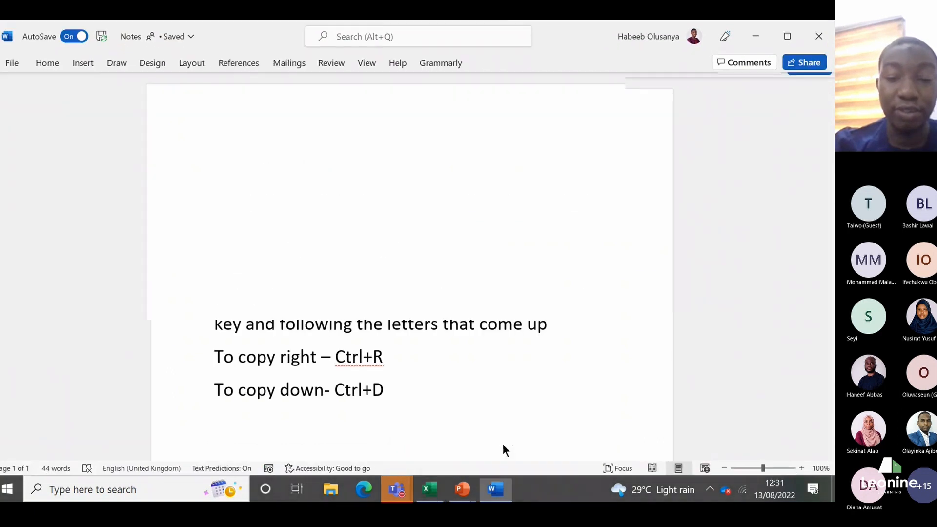
key(Return)
text(Pa)
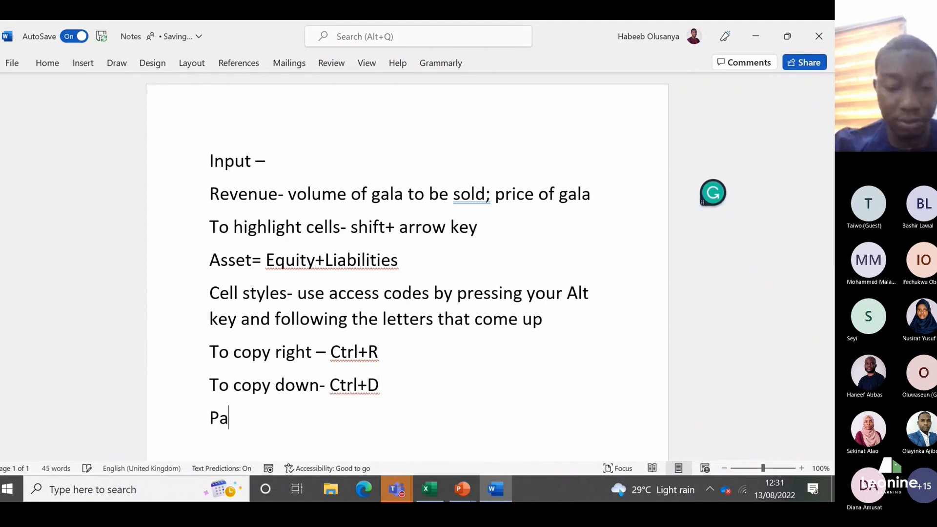
text(ste special-)
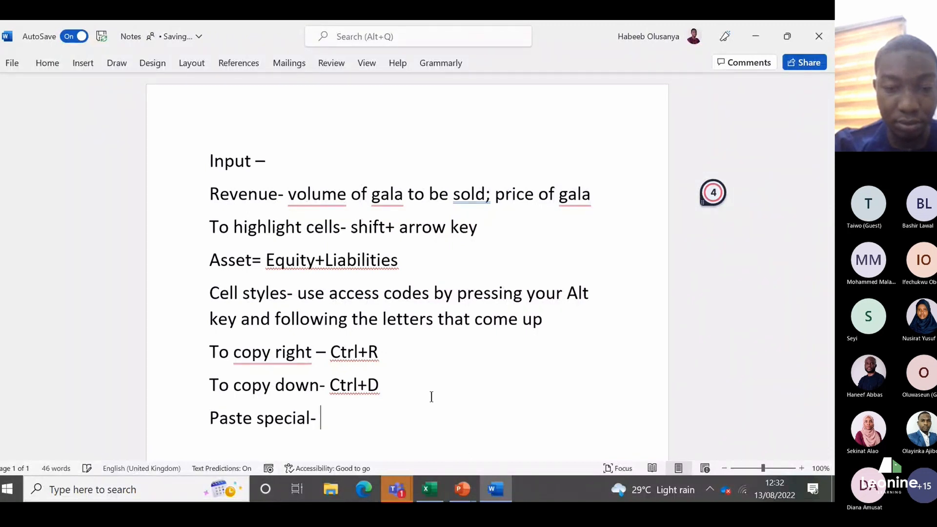
text( Alt+Ctr)
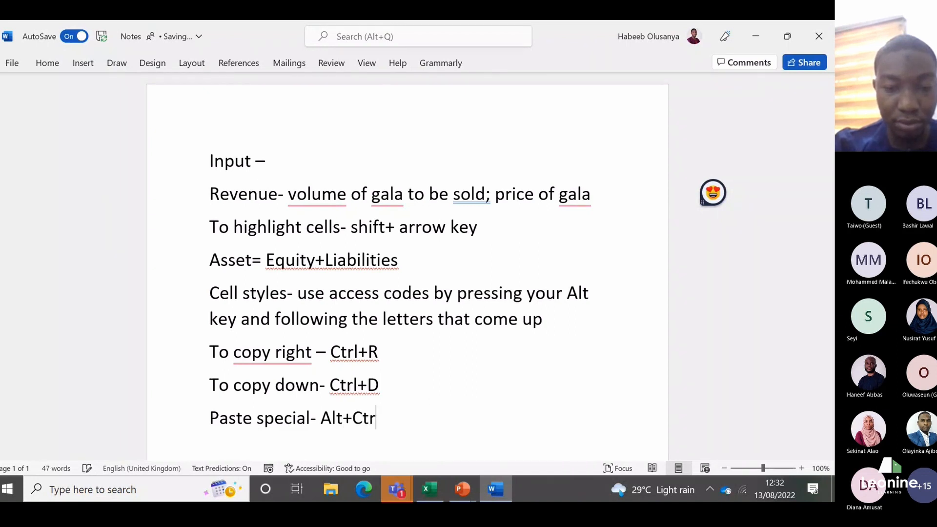
key(BackSpace)
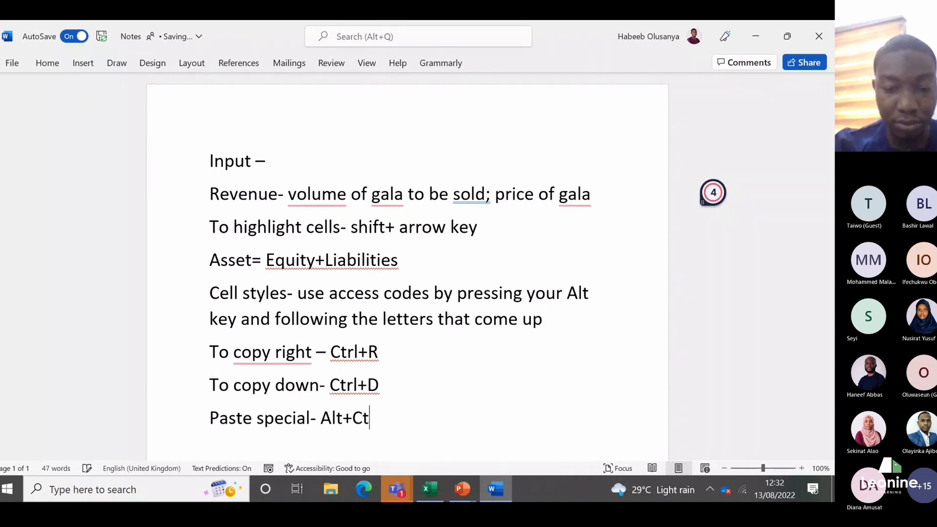
text(rl+V)
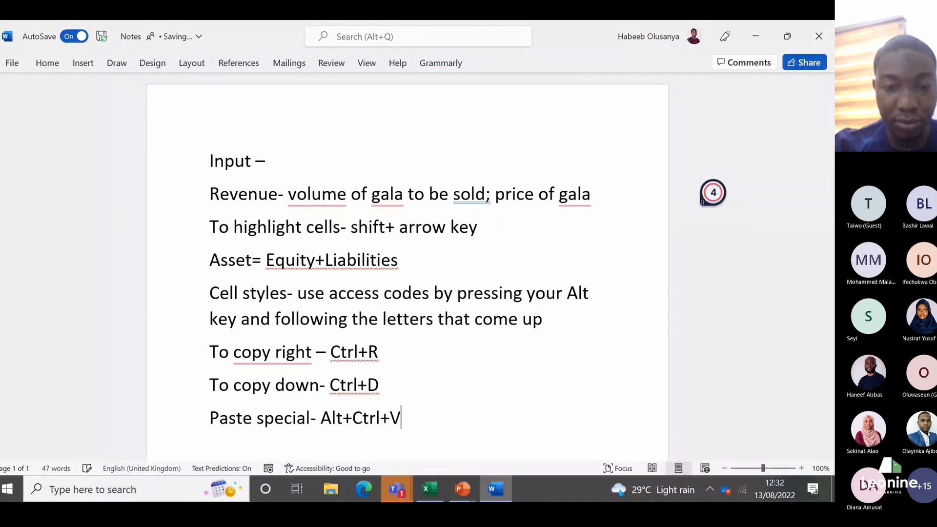
click(756, 35)
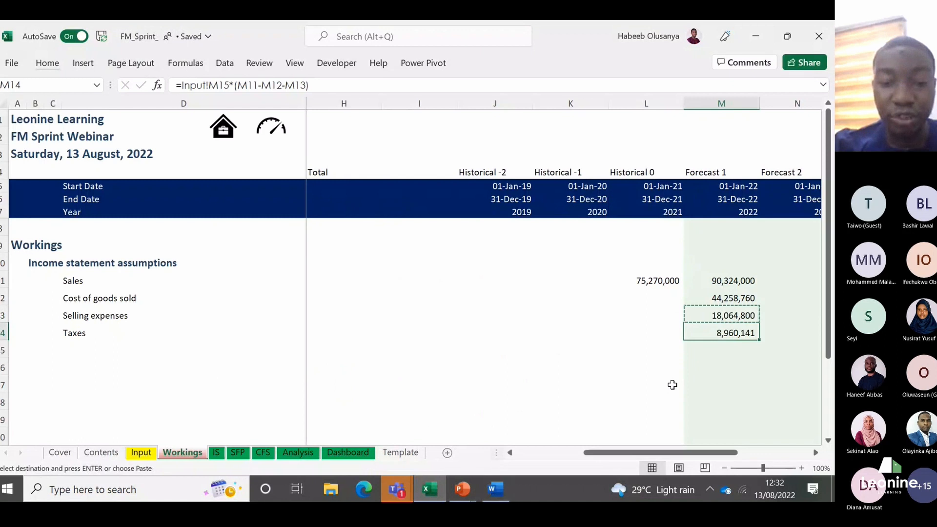
key(Escape)
Step: Switch to the Notes document in Word, extend the last line to "Copy cell with format +Paste special- Alt+Ctrl+V", and return to the Excel workbook
mouse_move(493, 494)
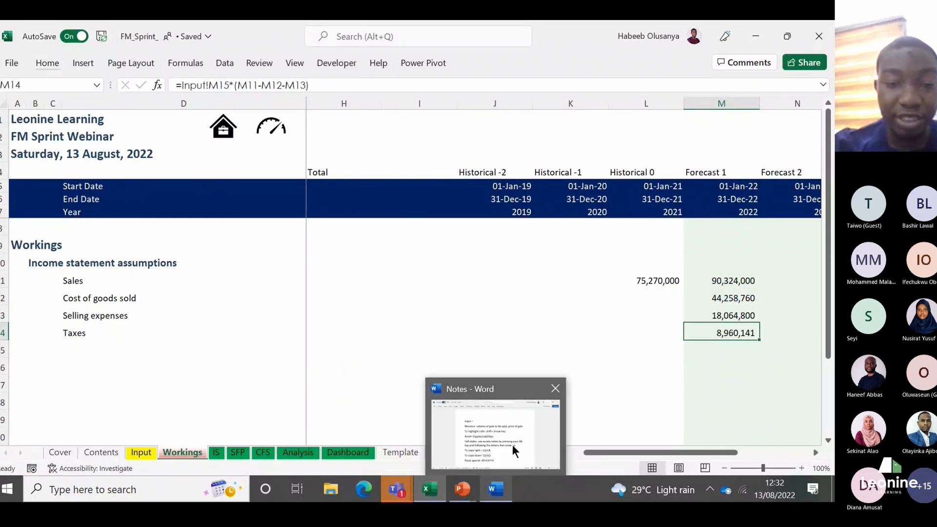
click(512, 444)
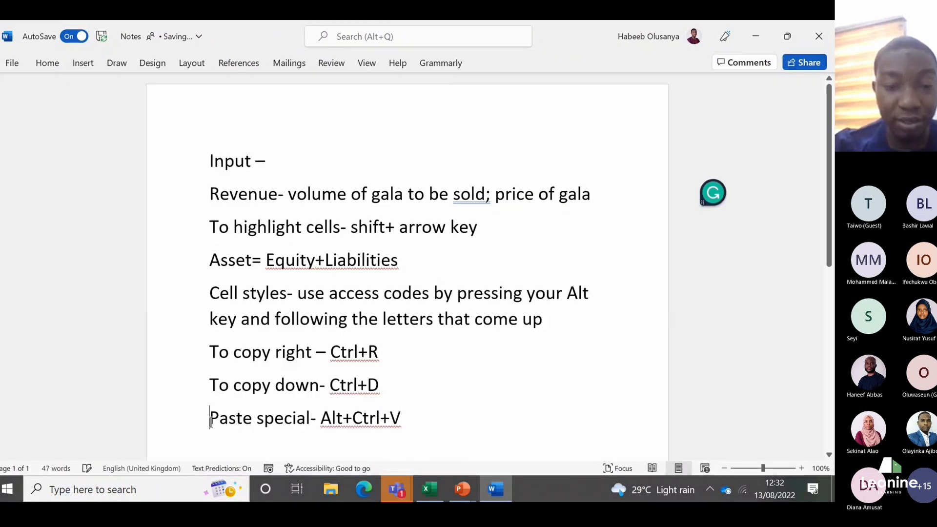
click(211, 418)
text(Copy )
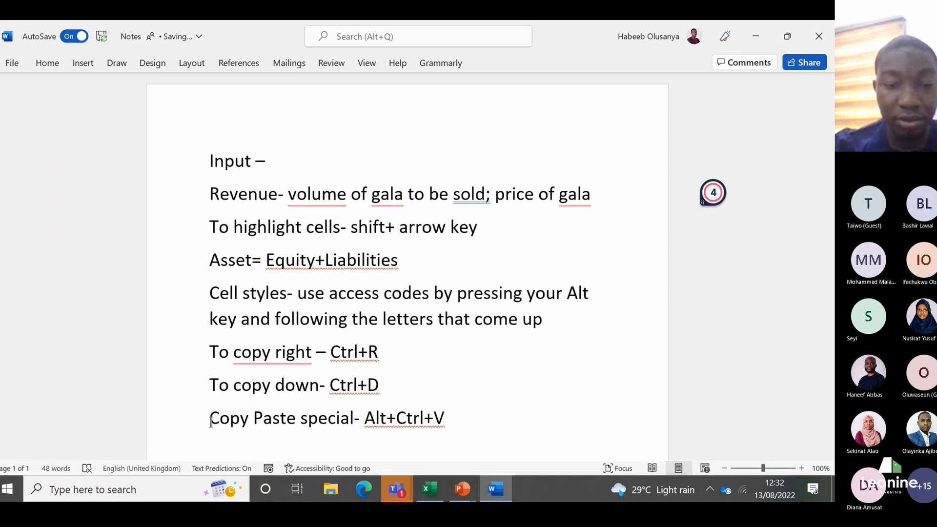
text(+)
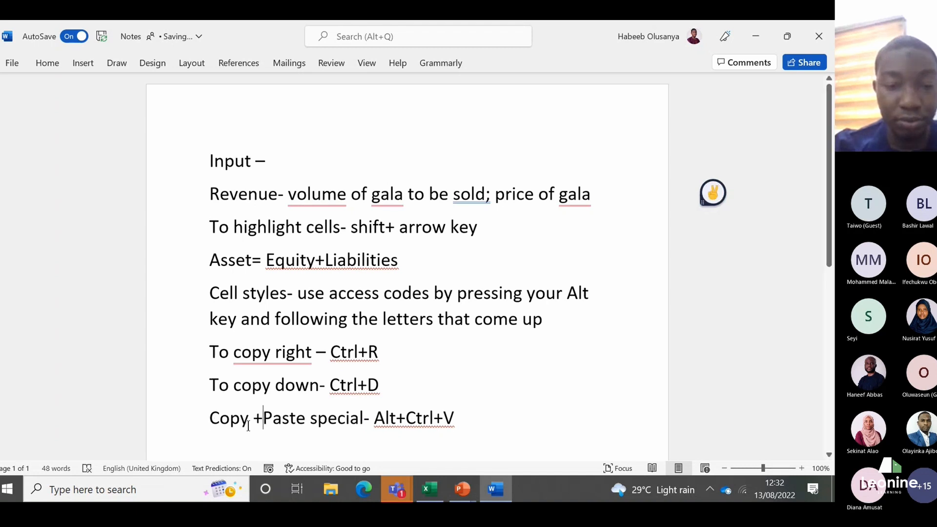
click(248, 423)
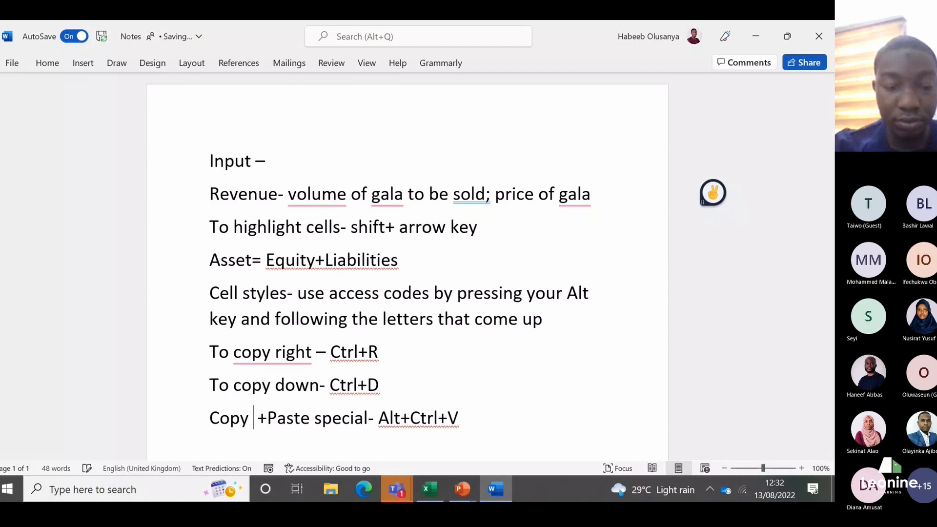
text(cel)
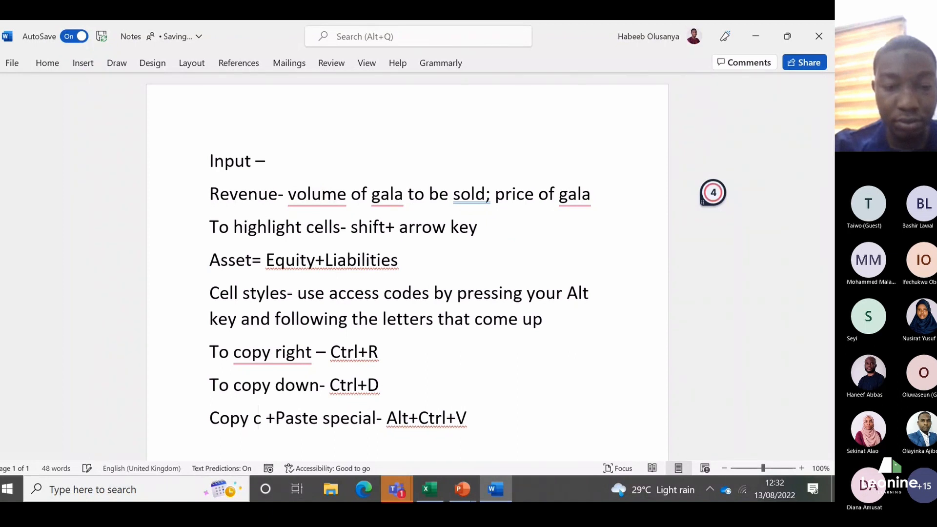
text(l wi)
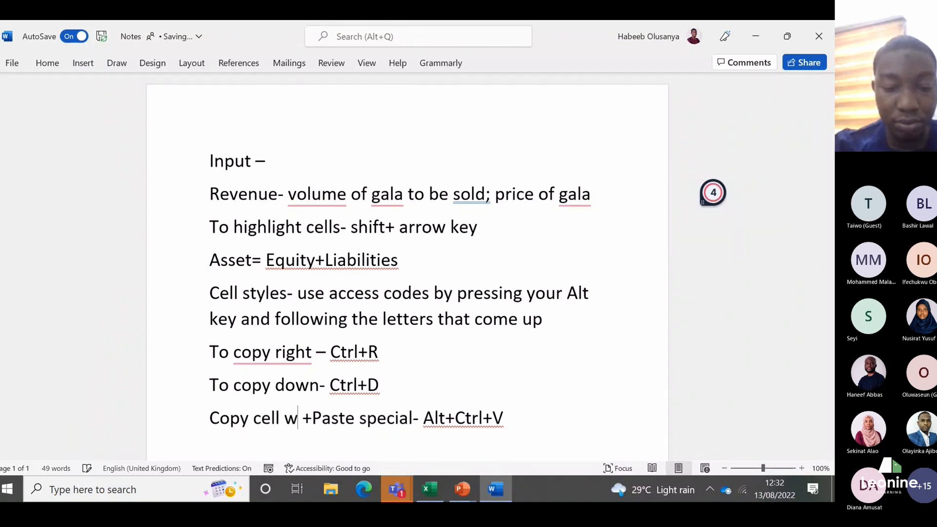
text(th f)
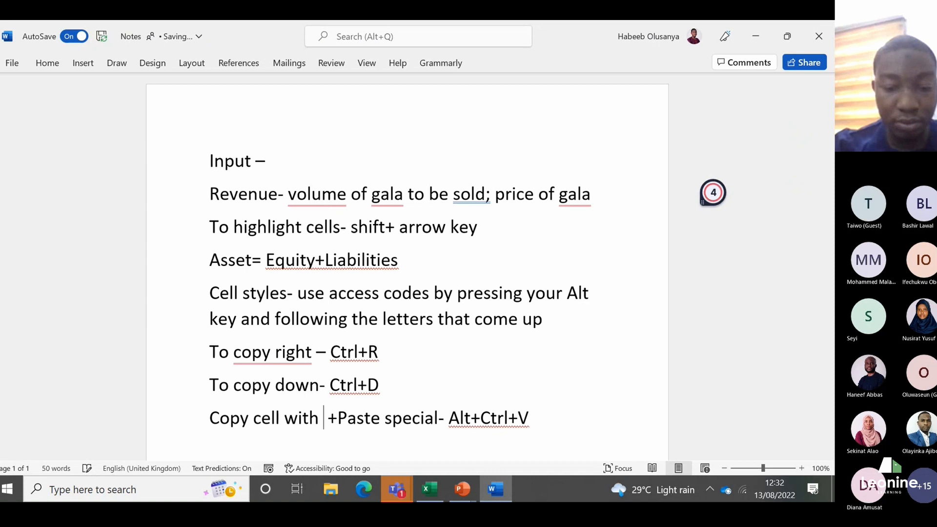
text(ormat)
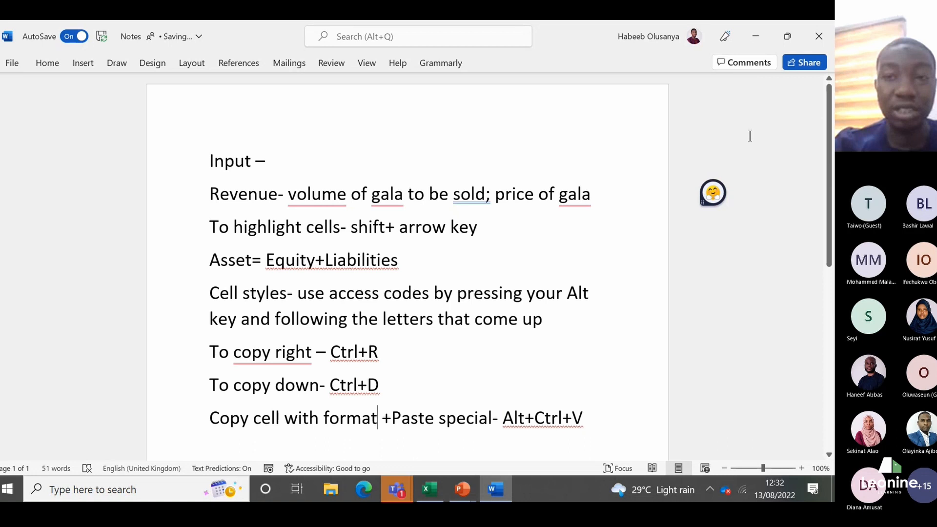
click(761, 42)
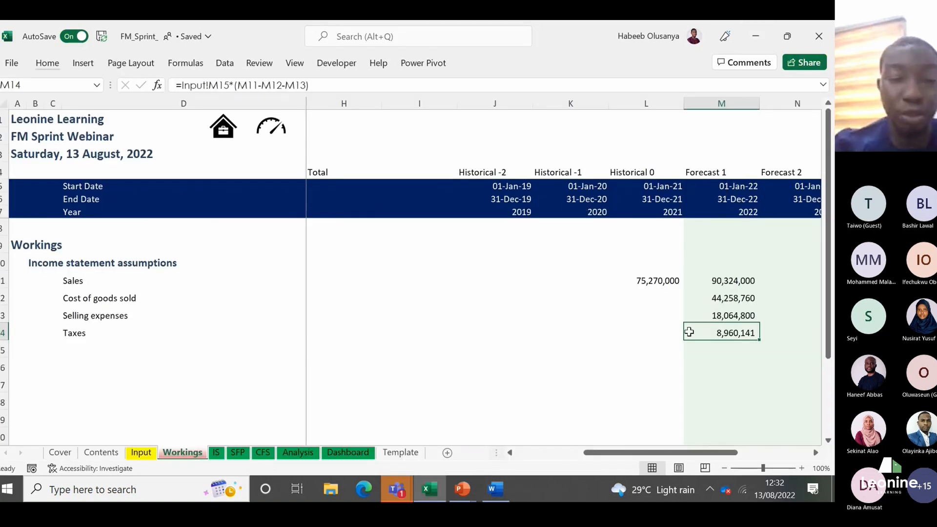
Step: Check the Input sheet, then review the 2022 Sales, Cost of goods sold, Selling expenses and Taxes formulas in M11:M14 of Workings
click(146, 457)
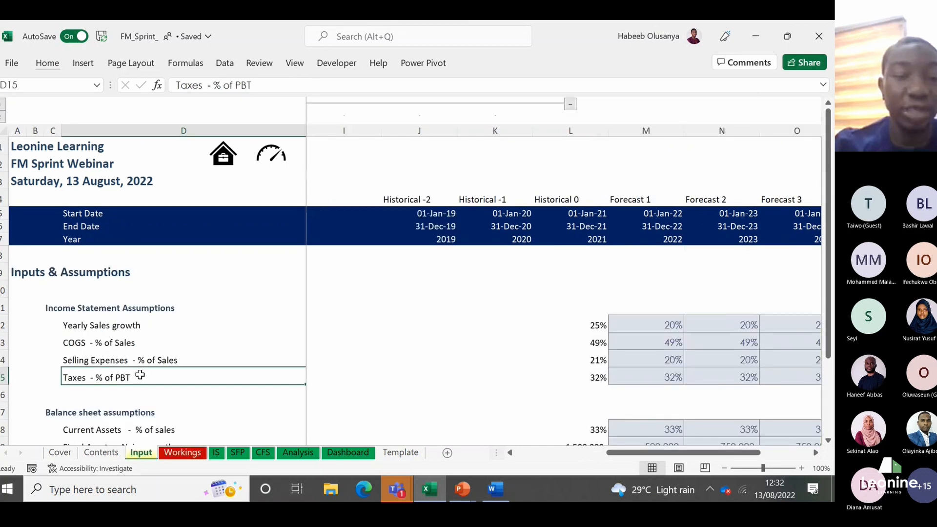
click(187, 457)
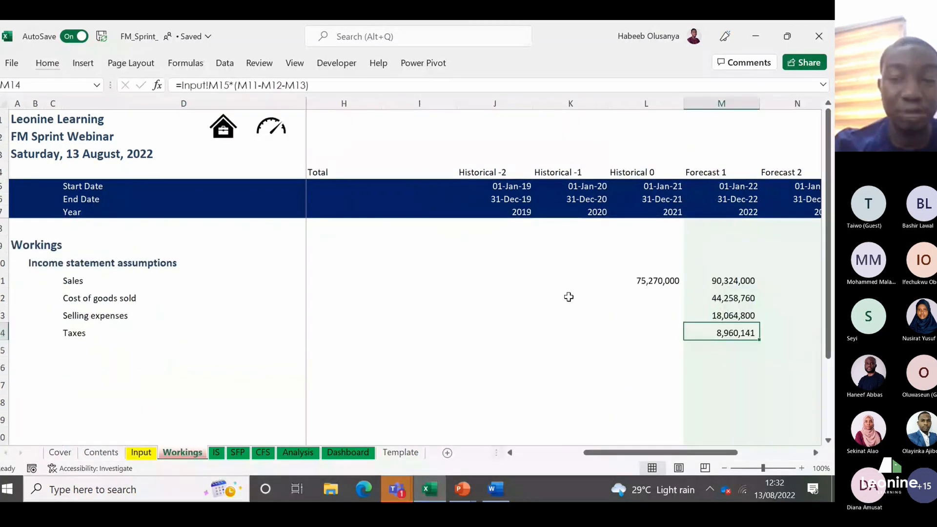
click(732, 282)
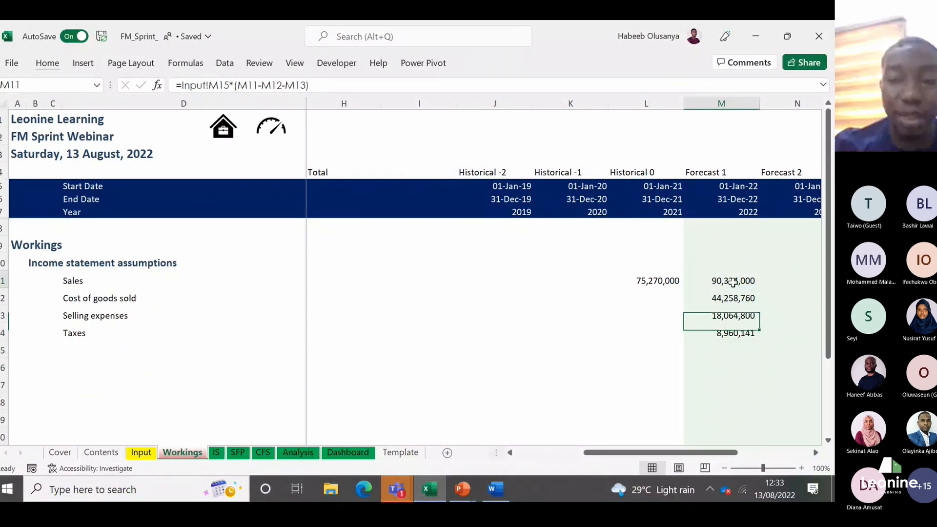
key(Down)
key(Down)
key(Down)
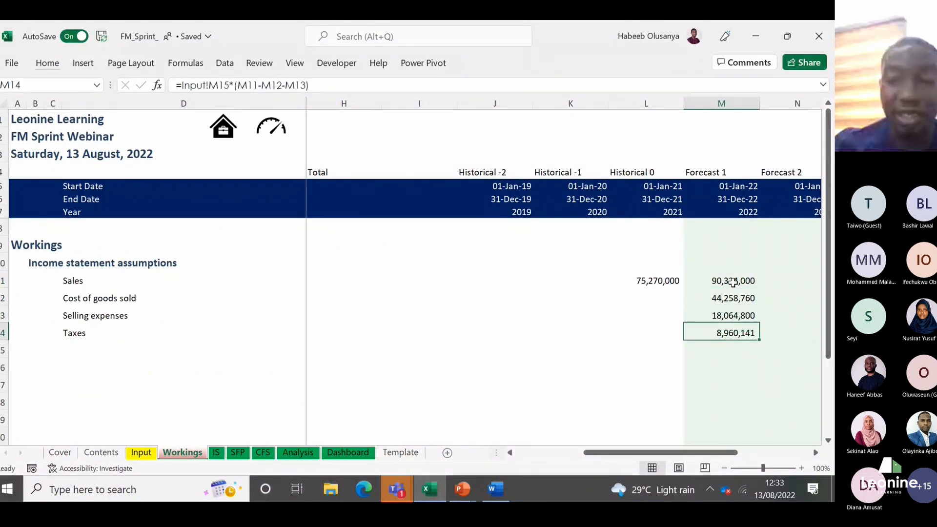
key(Up)
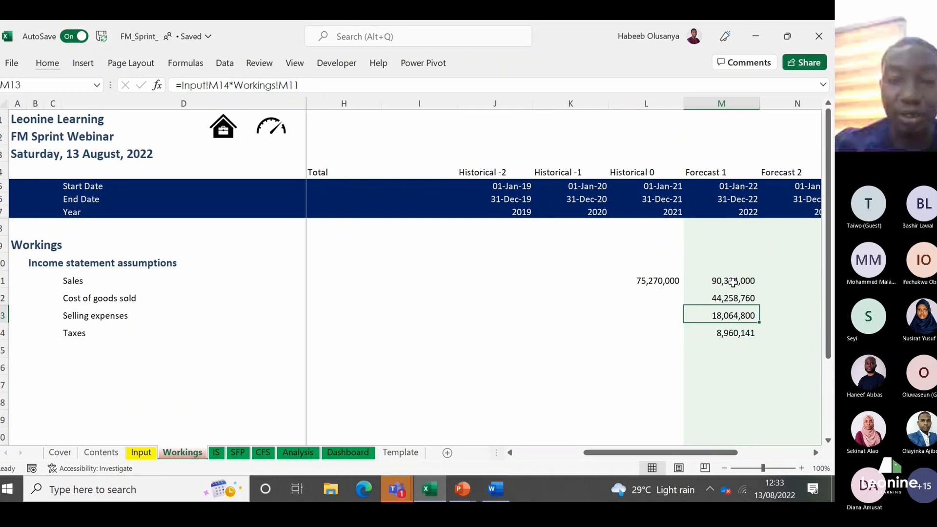
key(Up)
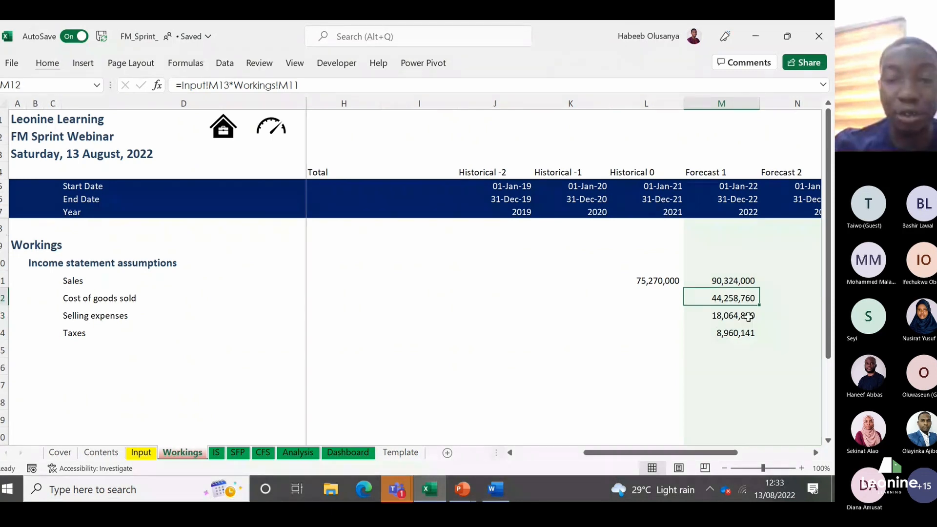
key(Down)
key(Down)
key(Down)
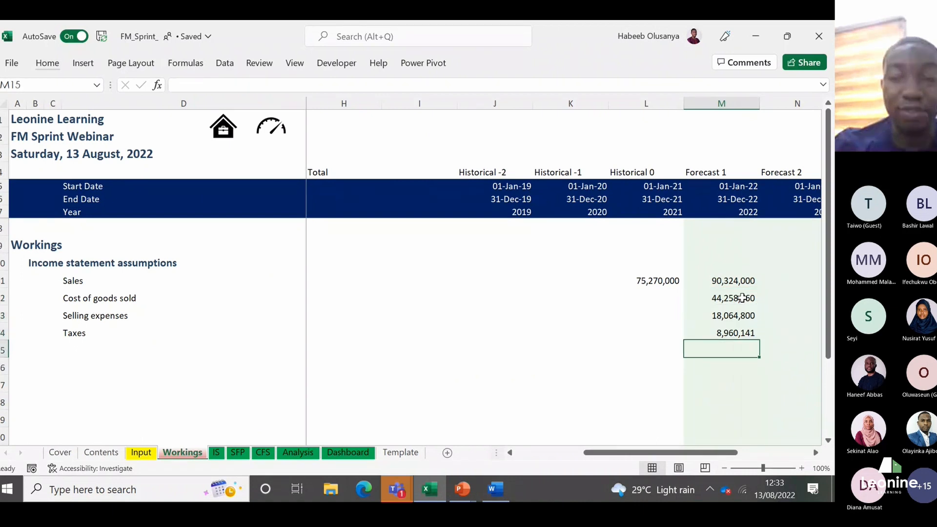
key(Up)
key(Up)
key(Up)
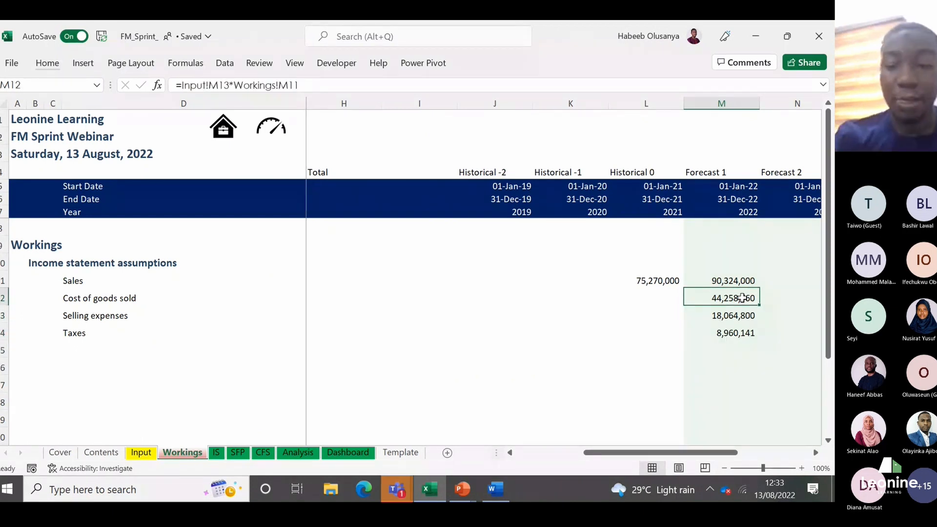
key(Down)
key(Down)
key(ctrl+Left)
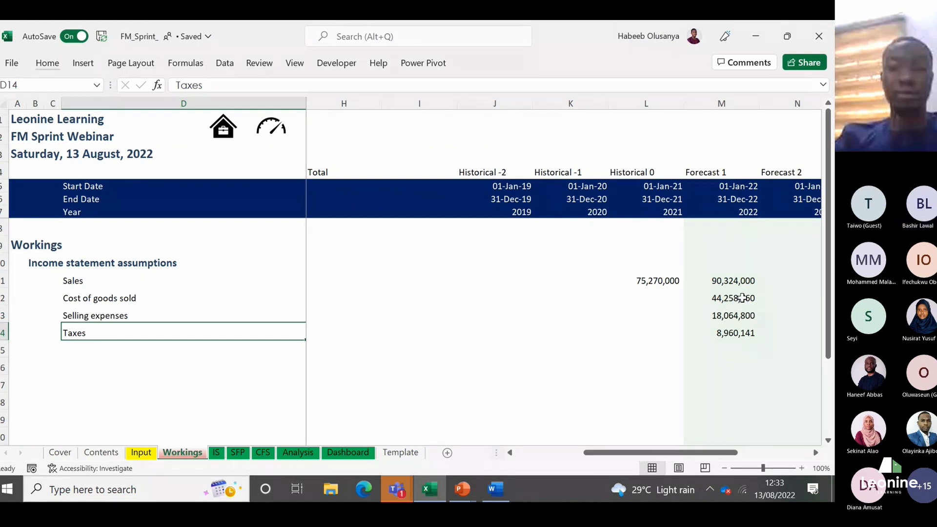
key(ctrl+Right)
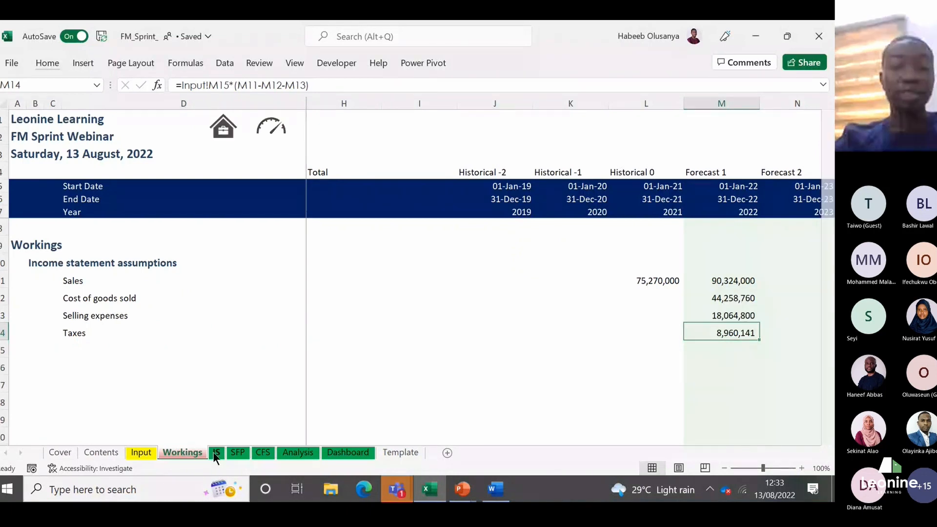
Step: Open the IS sheet and examine the 2022 forecast rows from Sales down to Operating profit
key(ctrl+Page_Down)
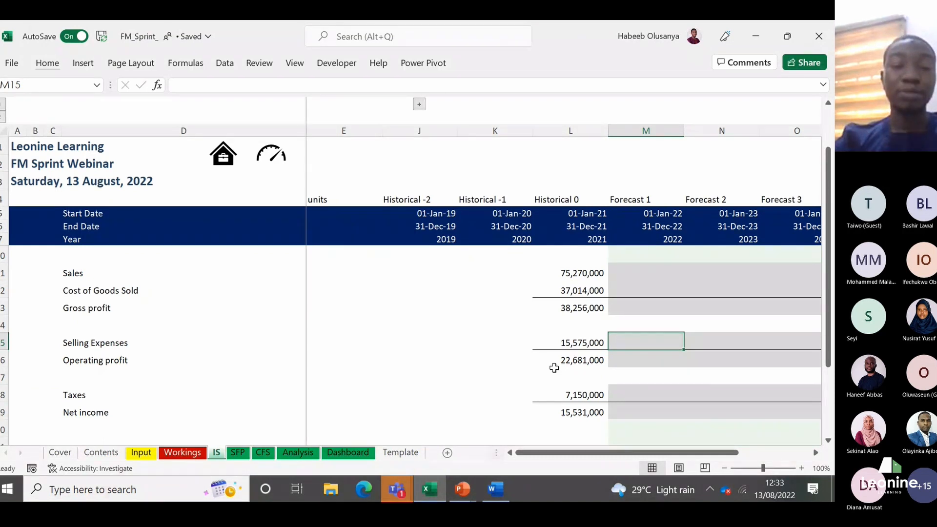
key(Up)
key(Up)
key(Up)
key(Up)
key(Down)
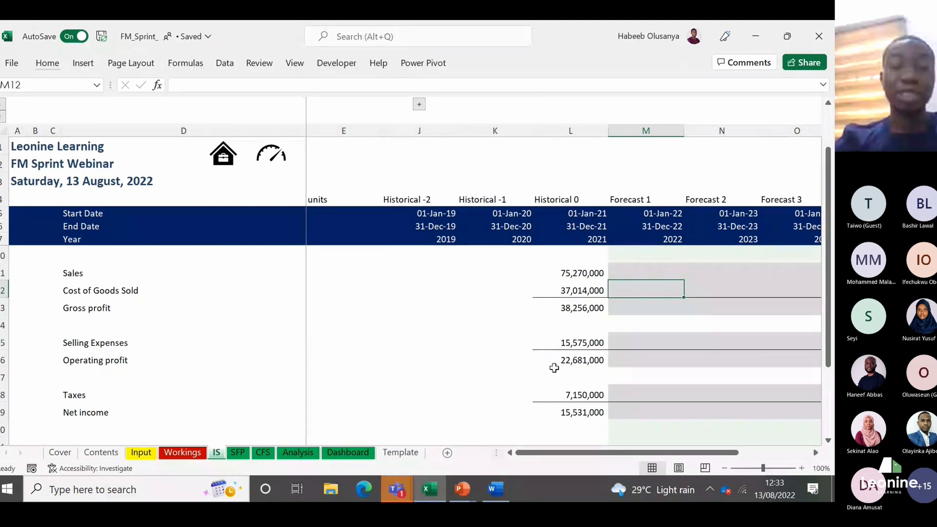
key(Down)
key(Down)
key(Down)
key(Down)
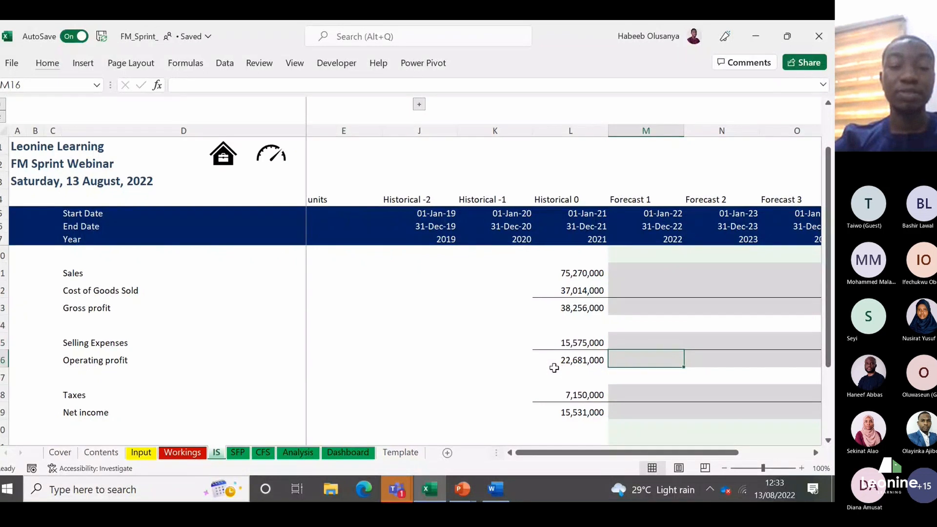
Step: Return to the Workings sheet and review the 2022 Sales, Cost of goods sold and Selling expenses cells M11:M13 that feed Taxes
click(190, 453)
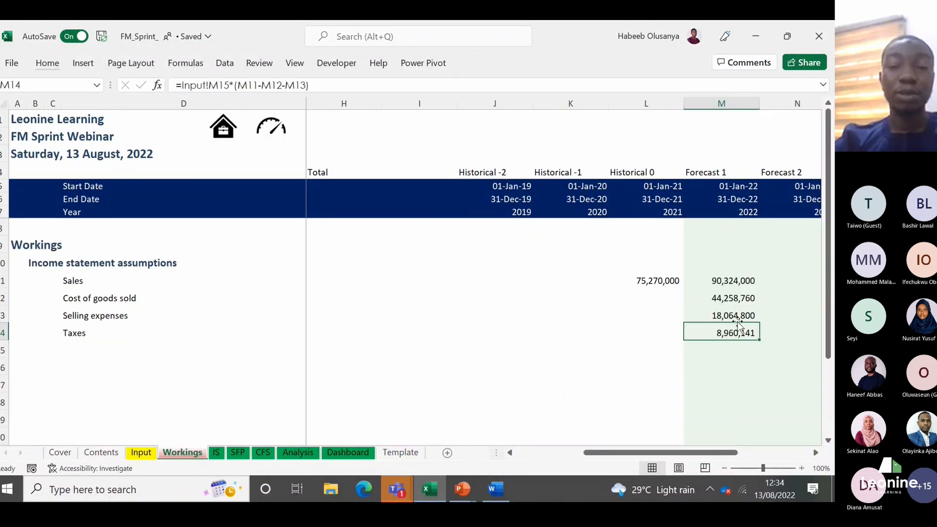
key(Up)
key(Up)
key(Up)
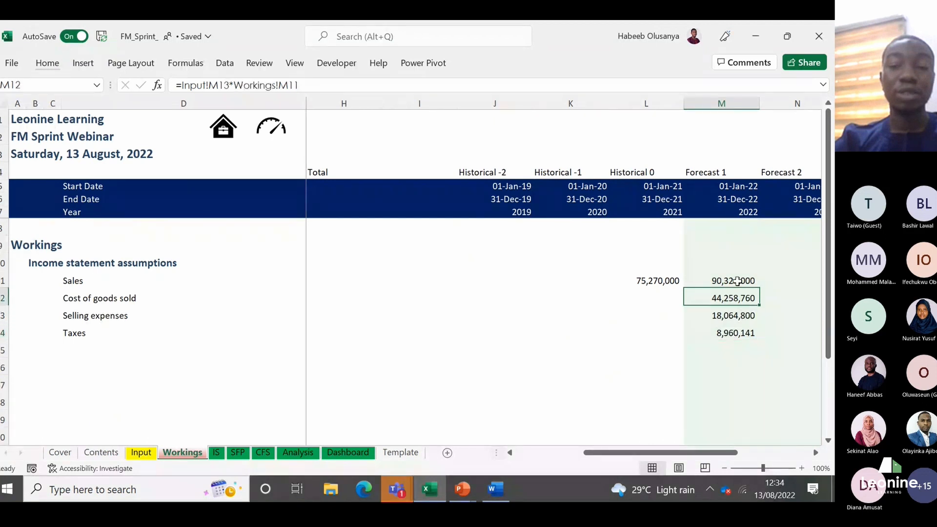
key(shift+Down)
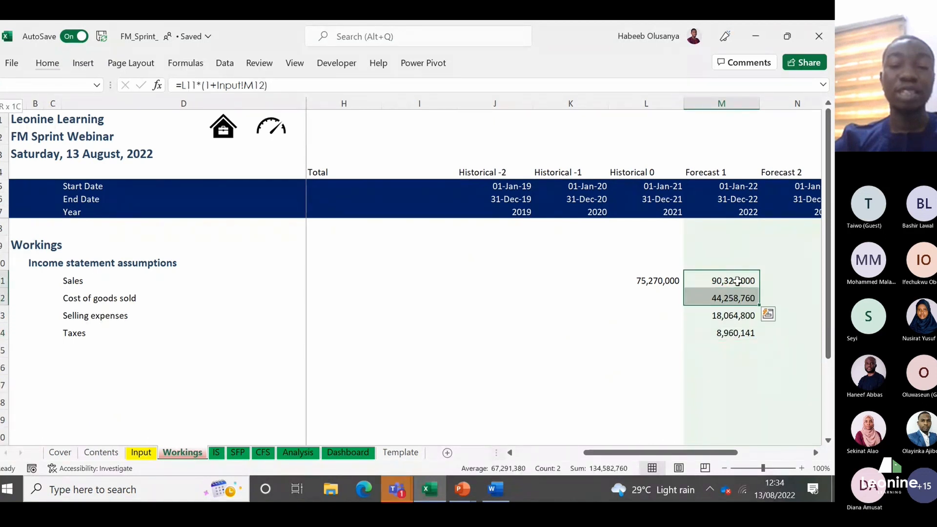
key(shift+Down)
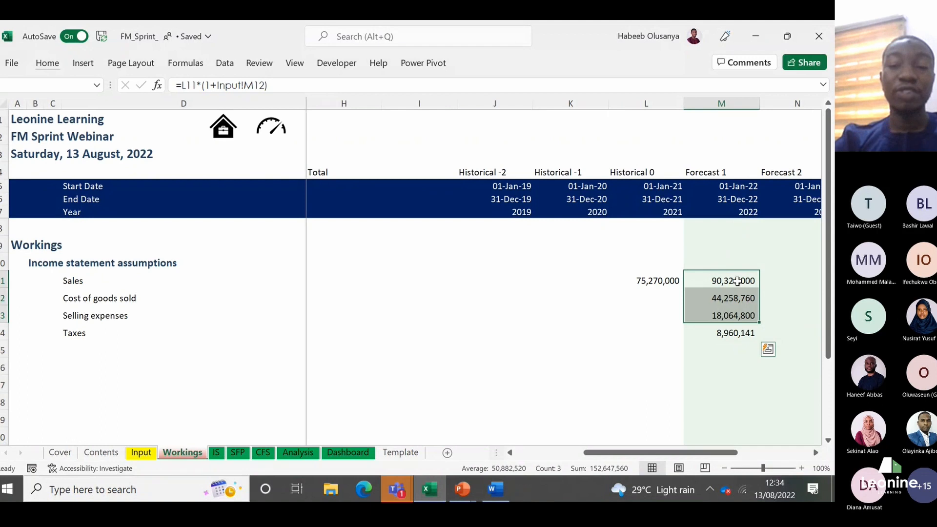
key(Down)
key(Down)
key(Down)
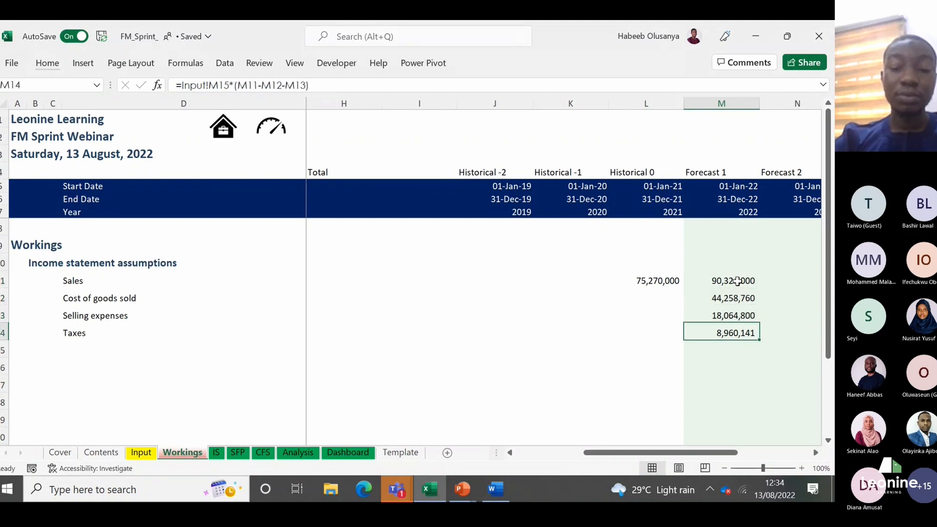
Step: Rebuild the 2022 Taxes formula in M14 of Workings as =Input!M15*(Workings!M11-Workings!M12-Workings!M13)
key(Delete)
text(=)
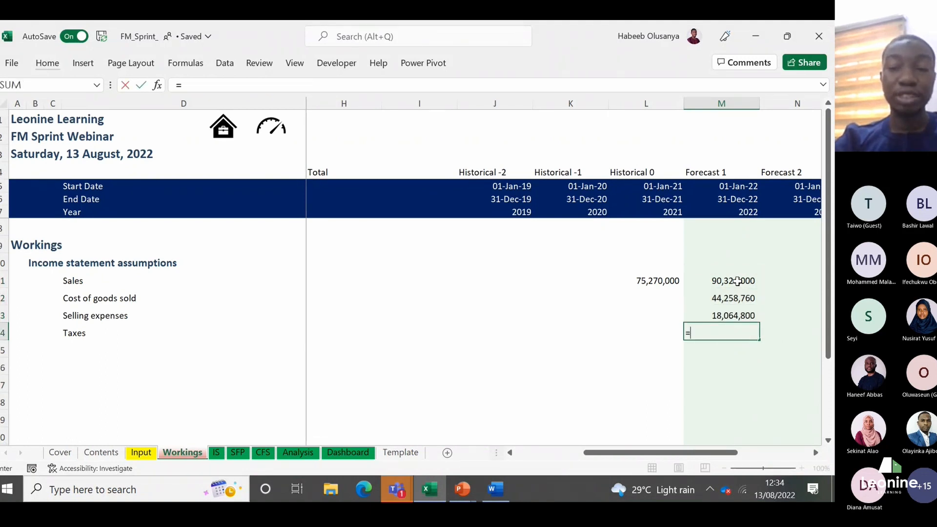
text(()
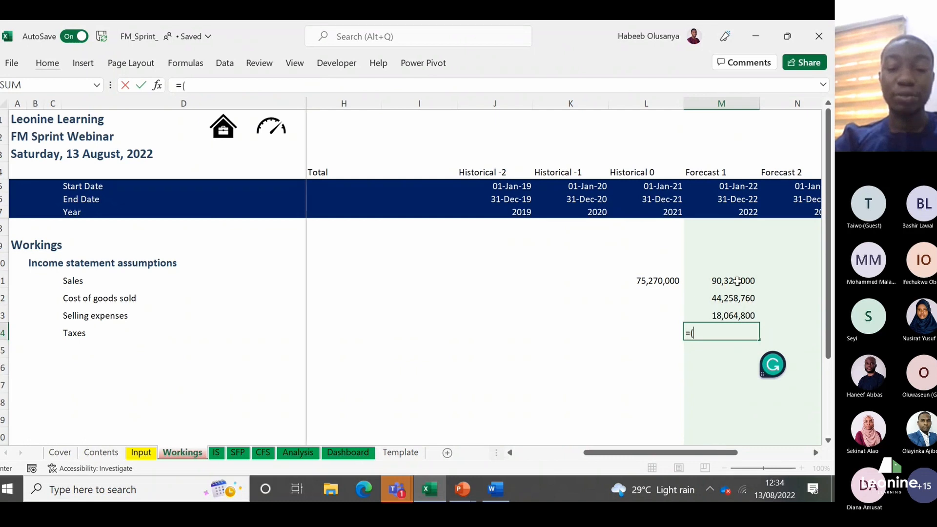
key(BackSpace)
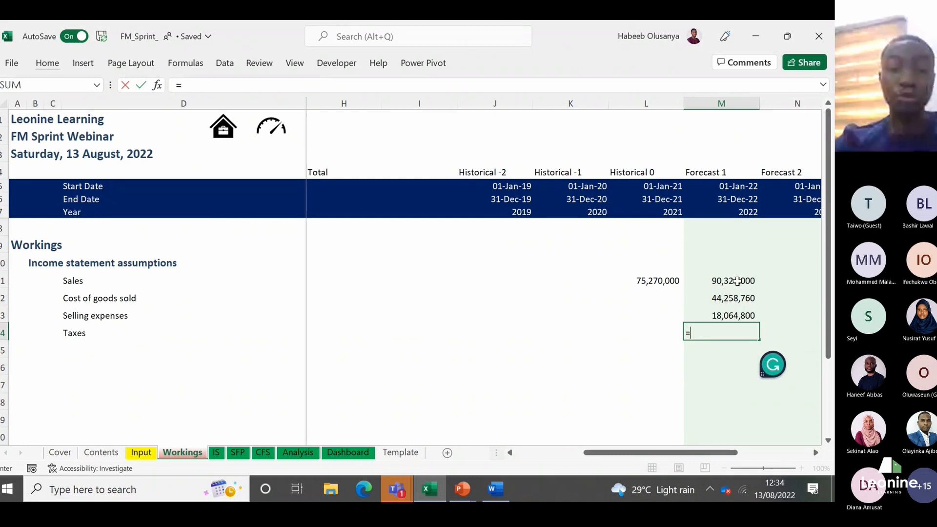
click(140, 452)
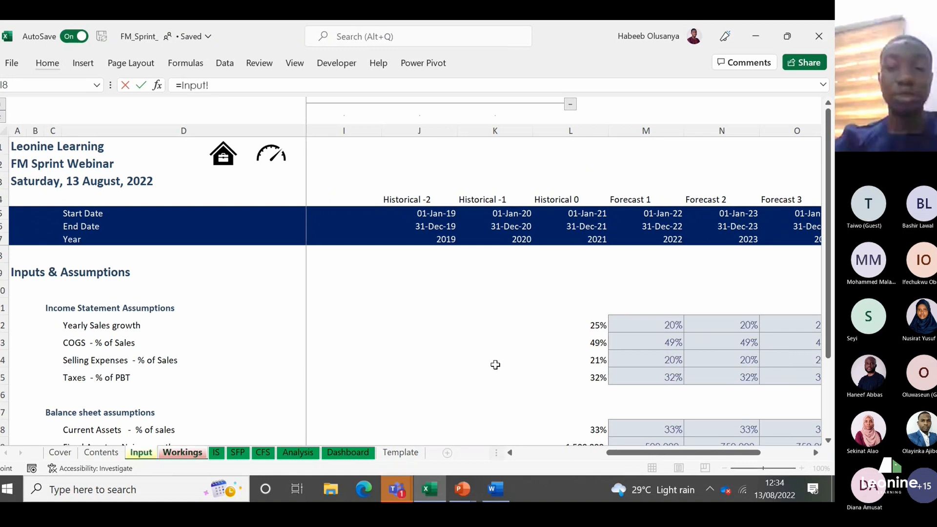
click(646, 383)
text(*)
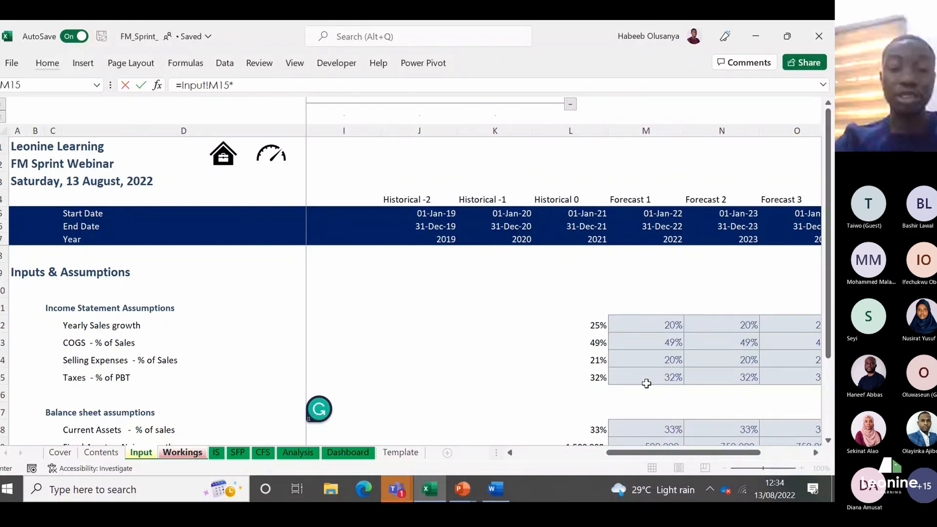
text(()
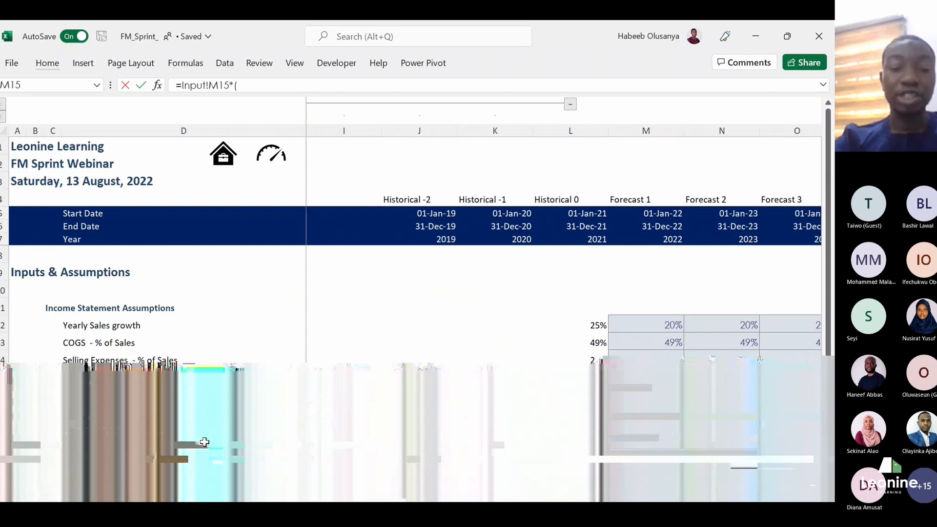
click(182, 452)
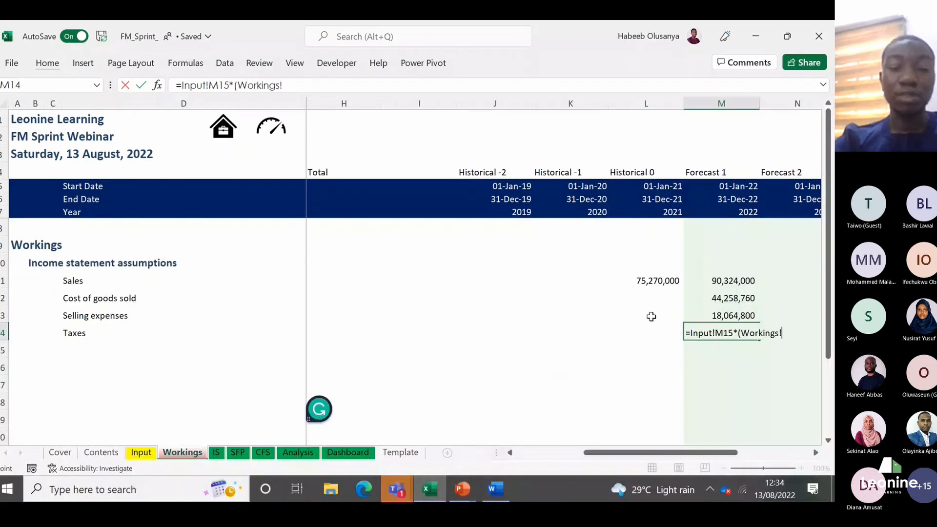
click(730, 280)
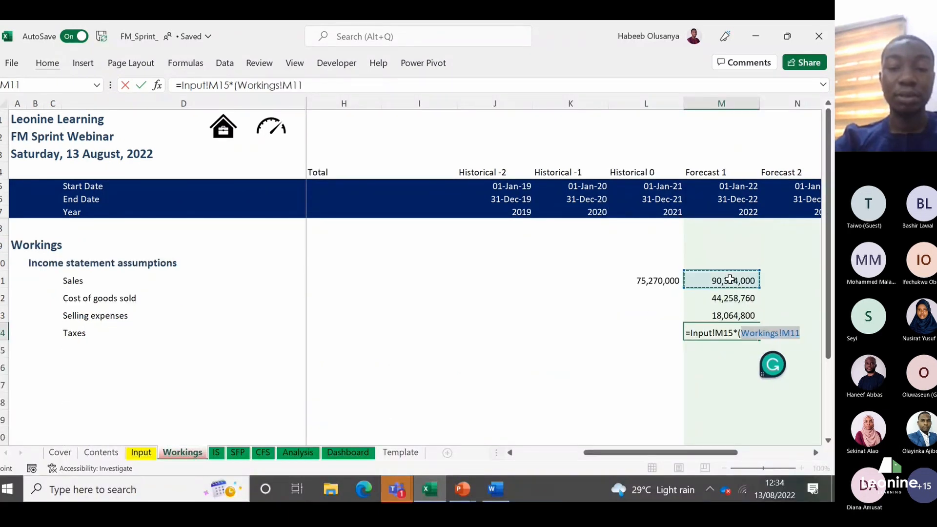
text(-)
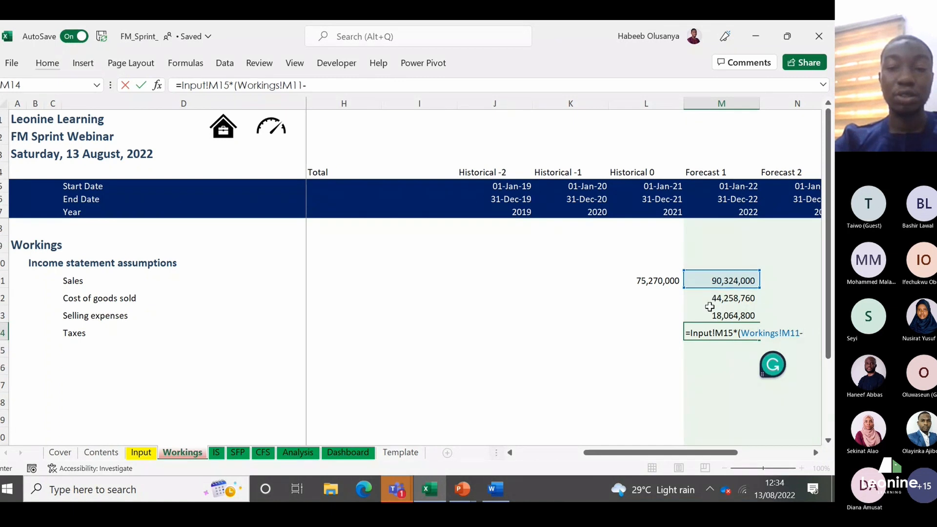
click(719, 298)
text(-)
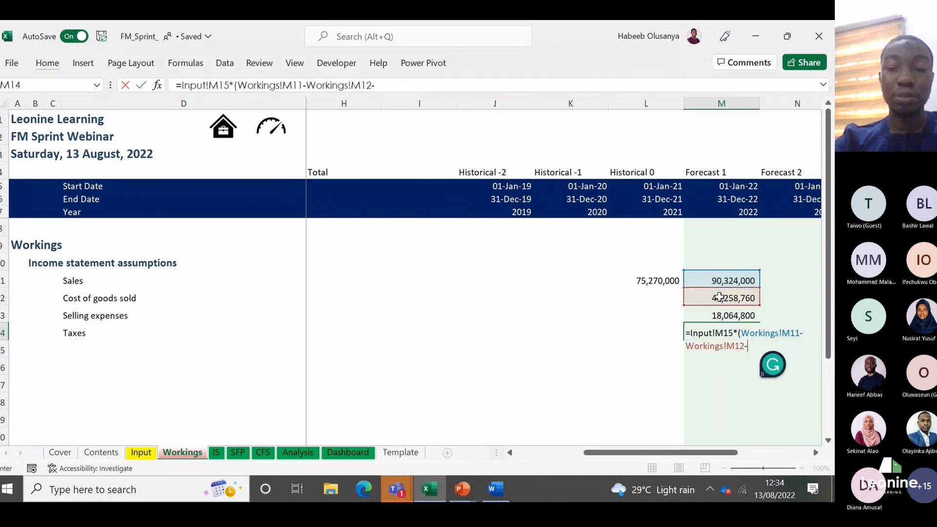
click(711, 315)
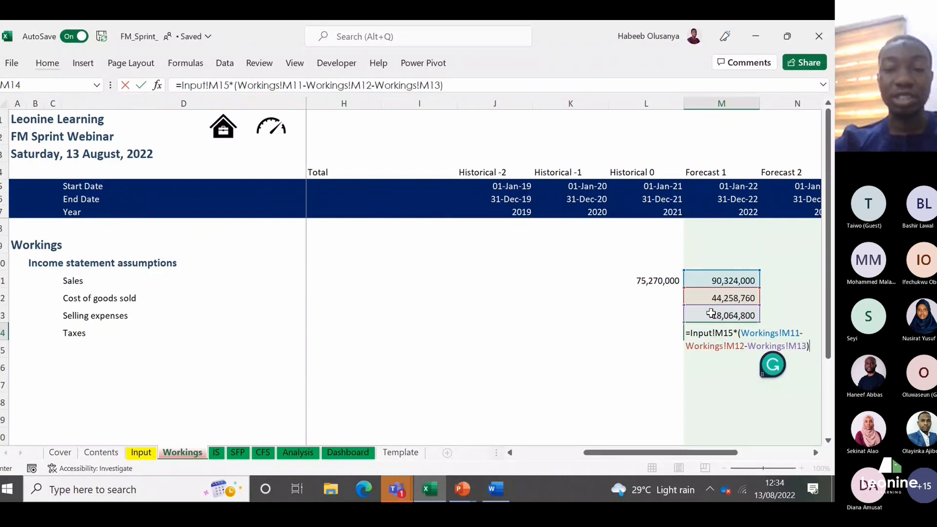
key(Return)
key(Up)
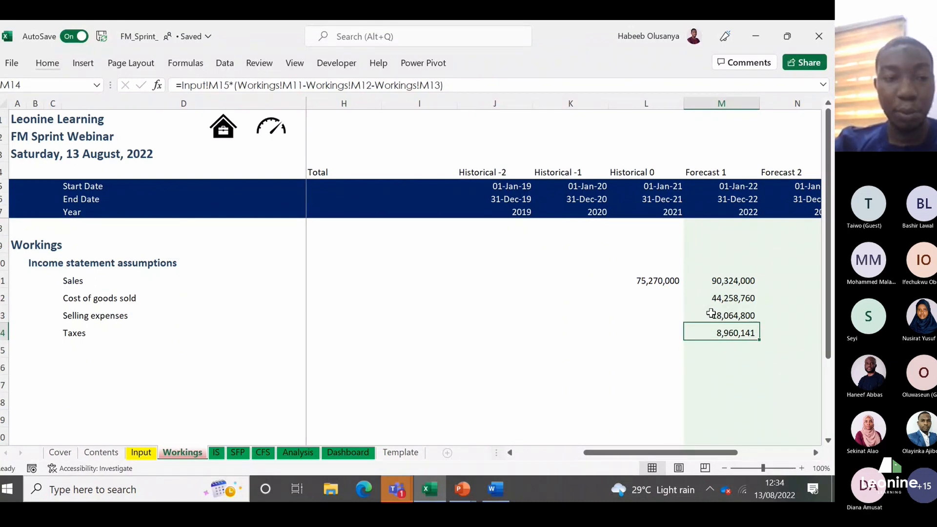
Step: Go to cell B16, two rows below the Taxes row, for a new section heading
key(ctrl+Left)
key(Left)
key(Left)
key(Down)
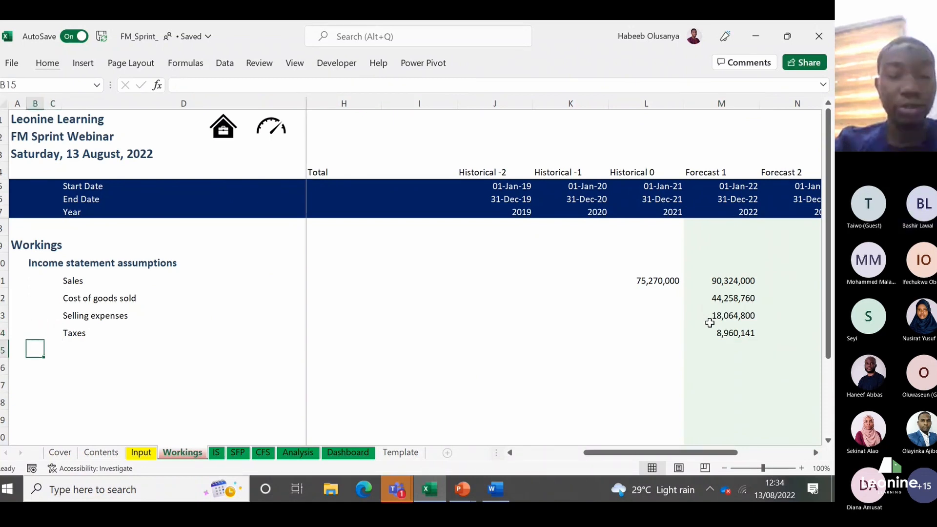
key(Down)
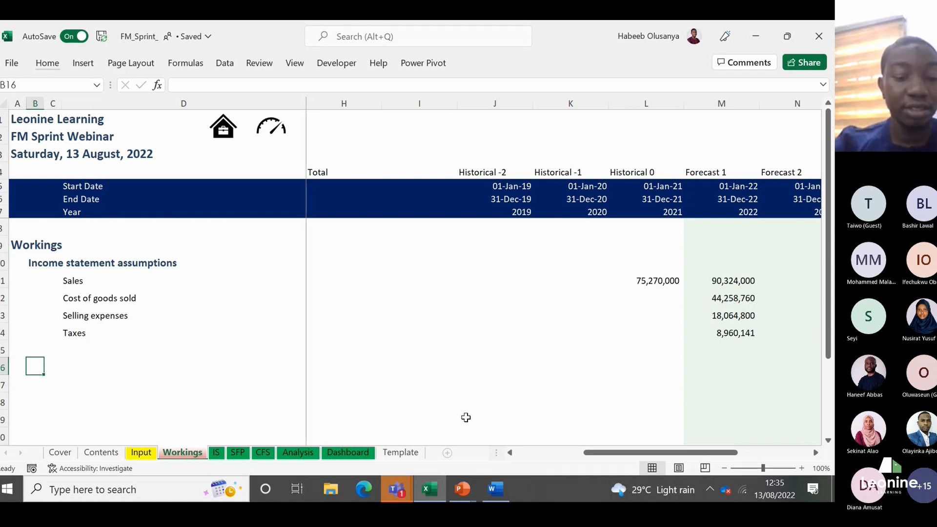
text(Balan)
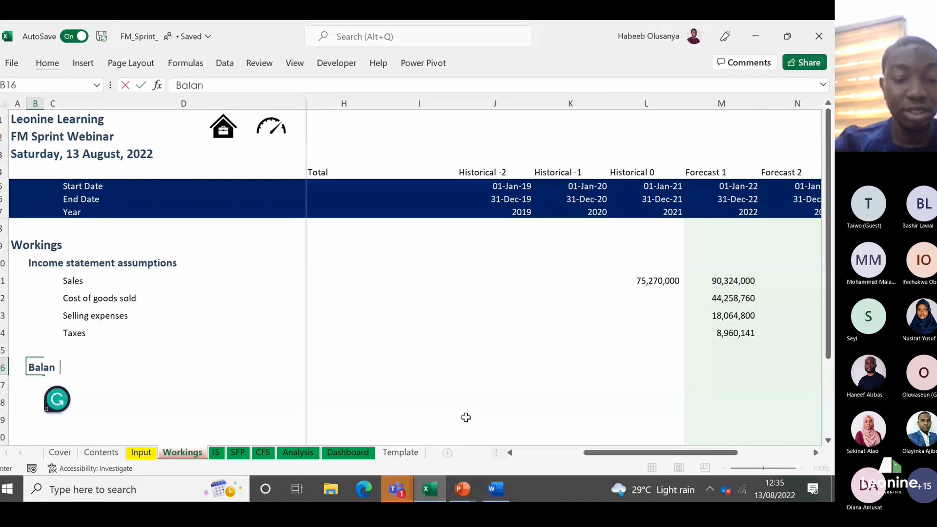
text(ce)
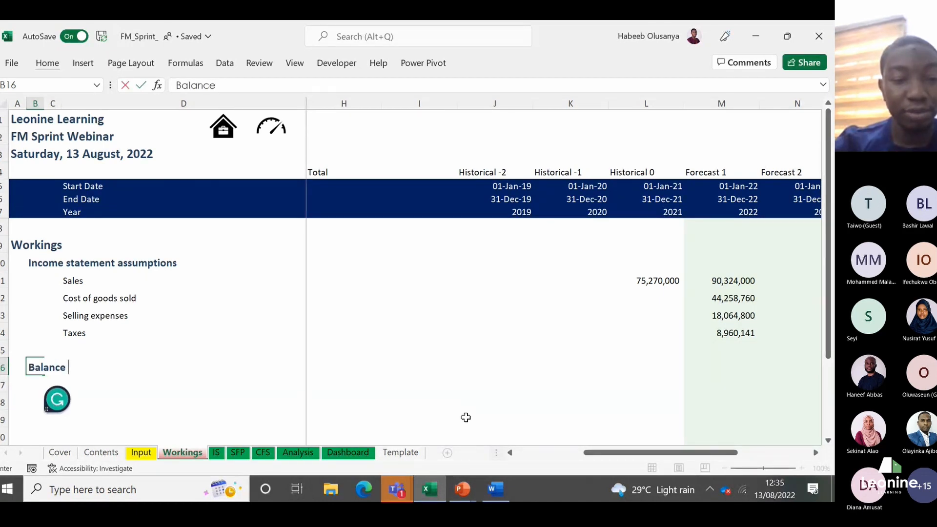
key(BackSpace)
key(BackSpace)
key(BackSpace)
key(BackSpace)
key(BackSpace)
key(BackSpace)
key(BackSpace)
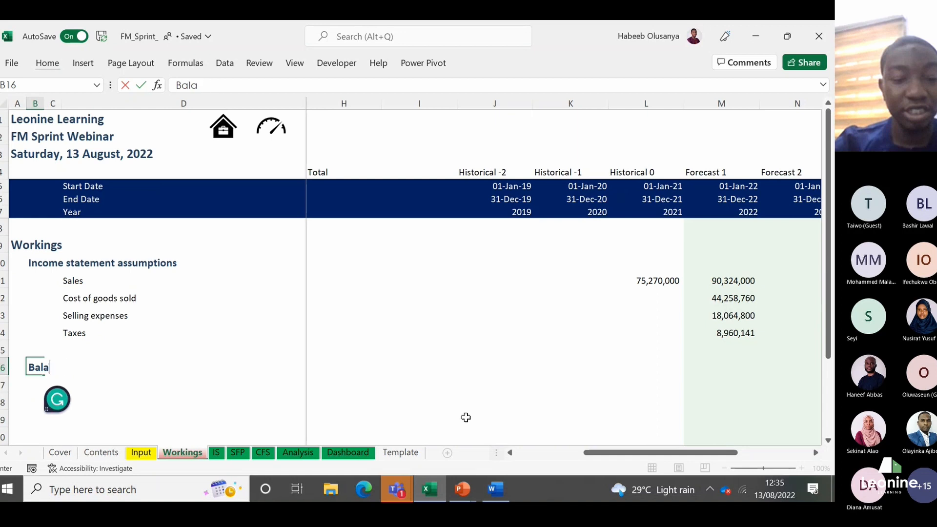
Step: Enter the section heading "Statement of financial position" in B16 of Workings
text(S)
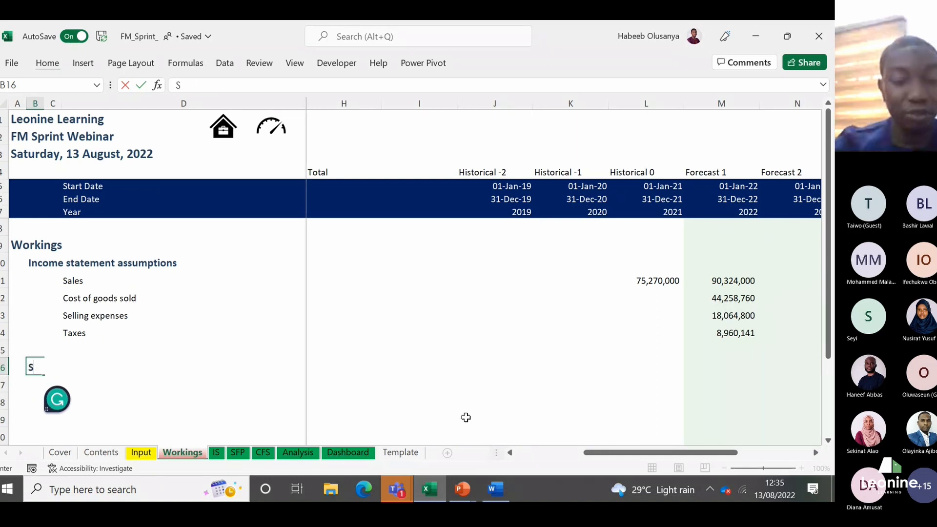
text(tate)
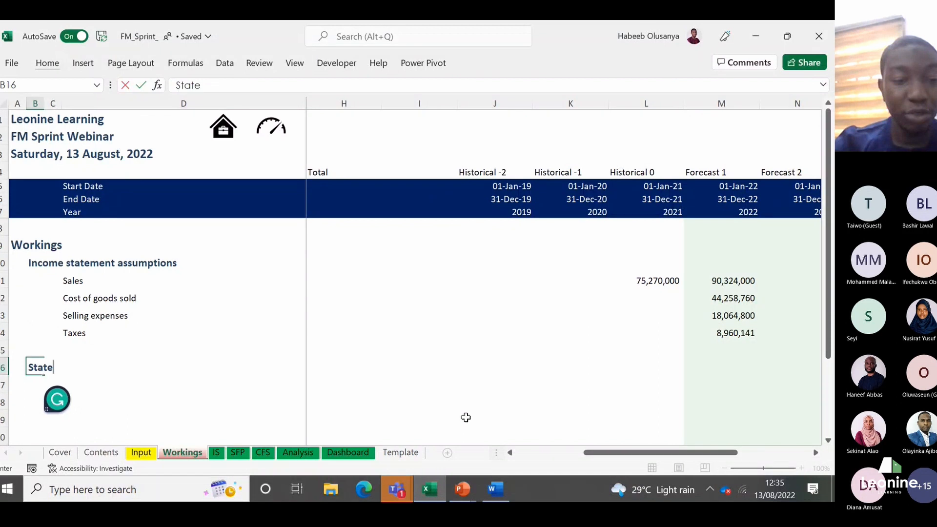
text(ment)
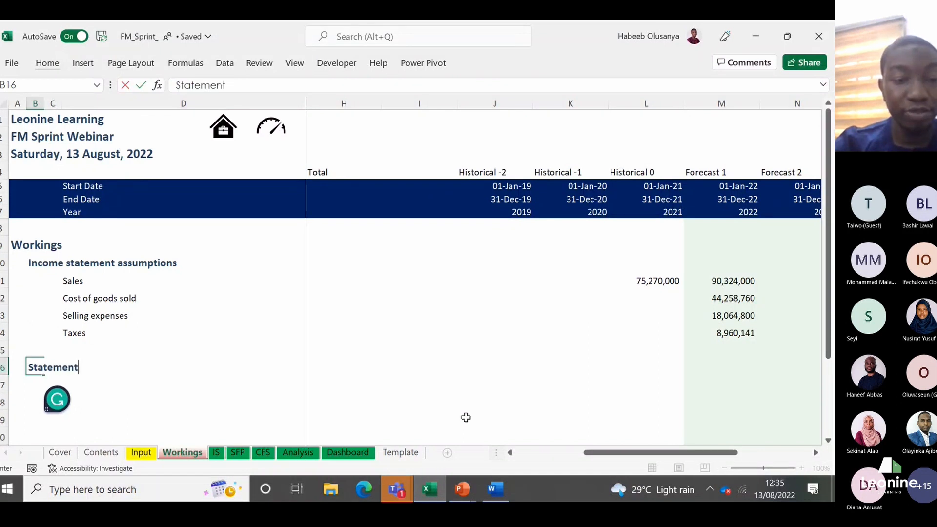
text( of fina)
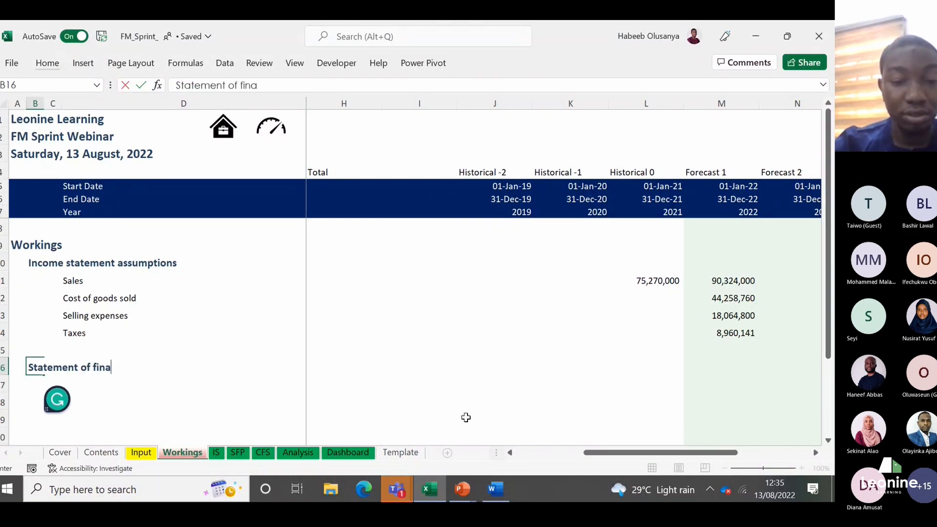
text(ncial )
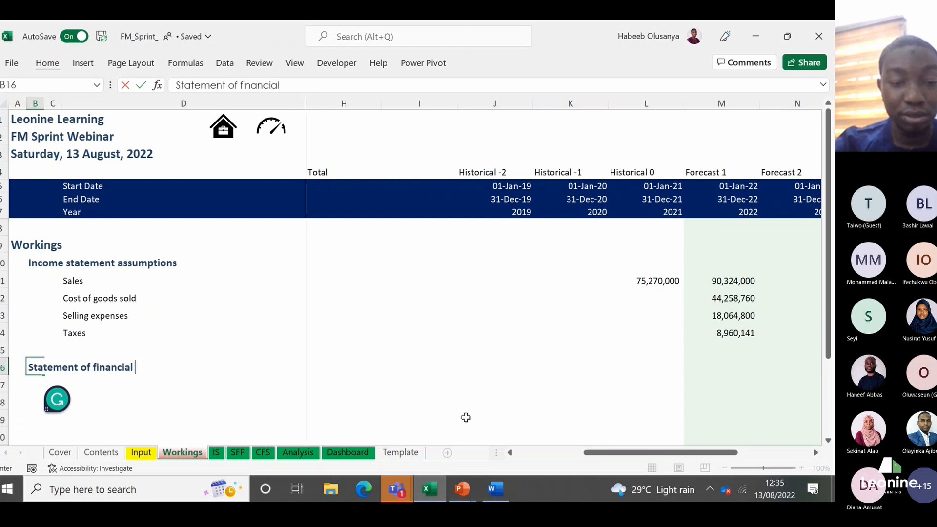
text(position)
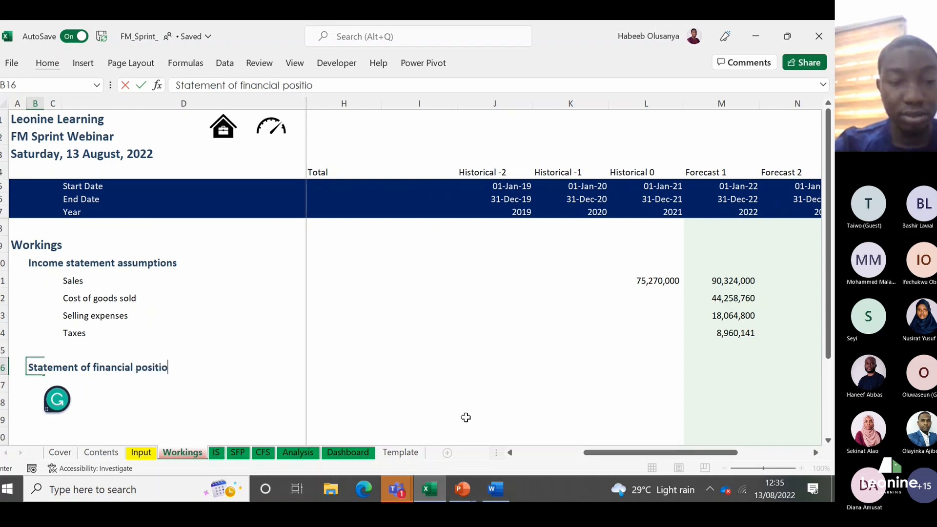
key(Return)
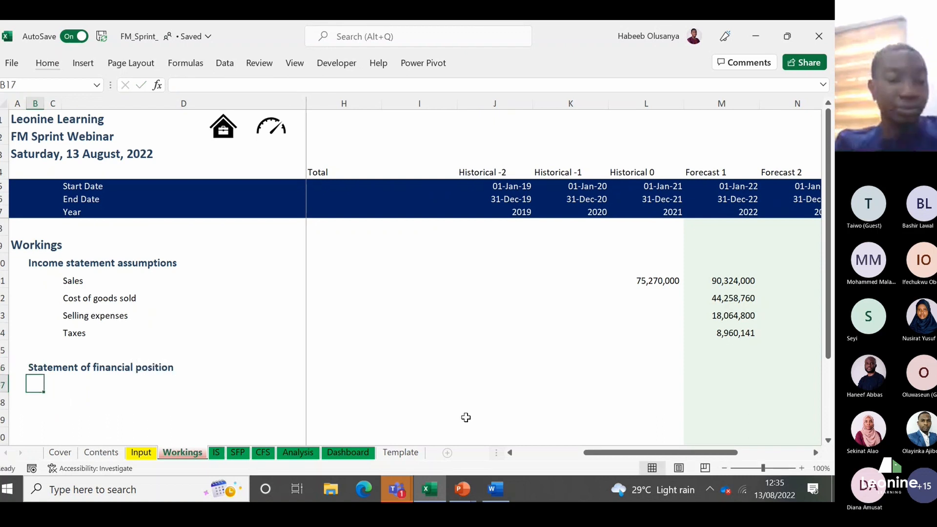
key(Right)
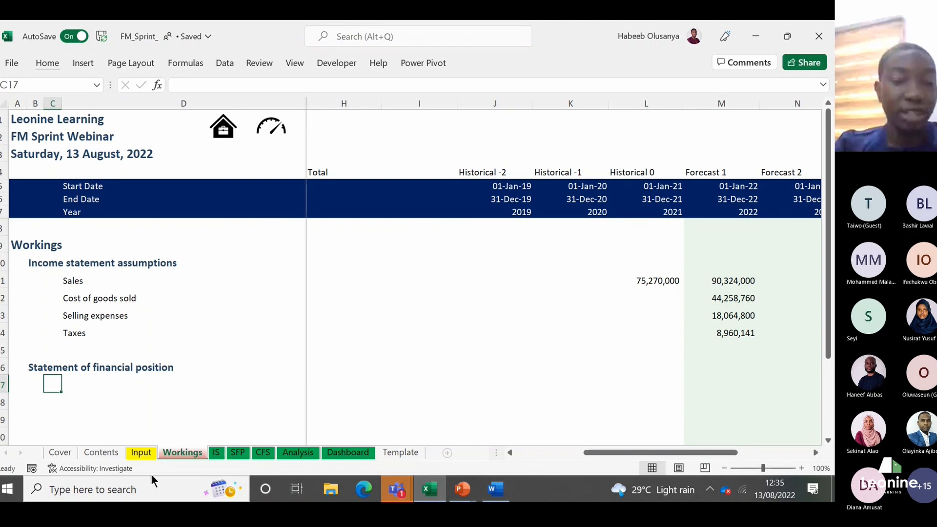
Step: Open the Input sheet and examine the line items under Balance sheet assumptions, from Current Assets to Share Capital
click(140, 452)
key(Down)
key(Down)
key(Down)
key(Down)
key(Down)
key(Down)
key(Down)
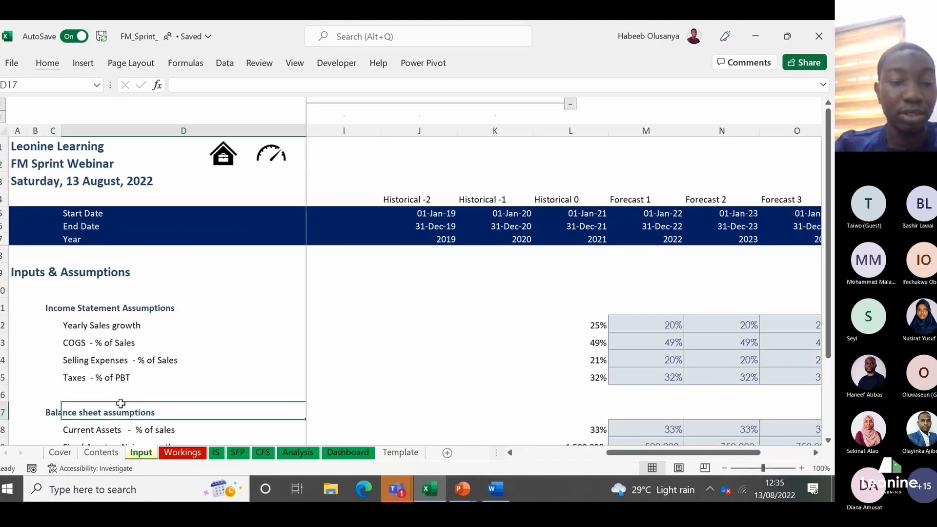
key(Up)
key(Up)
key(Up)
key(Up)
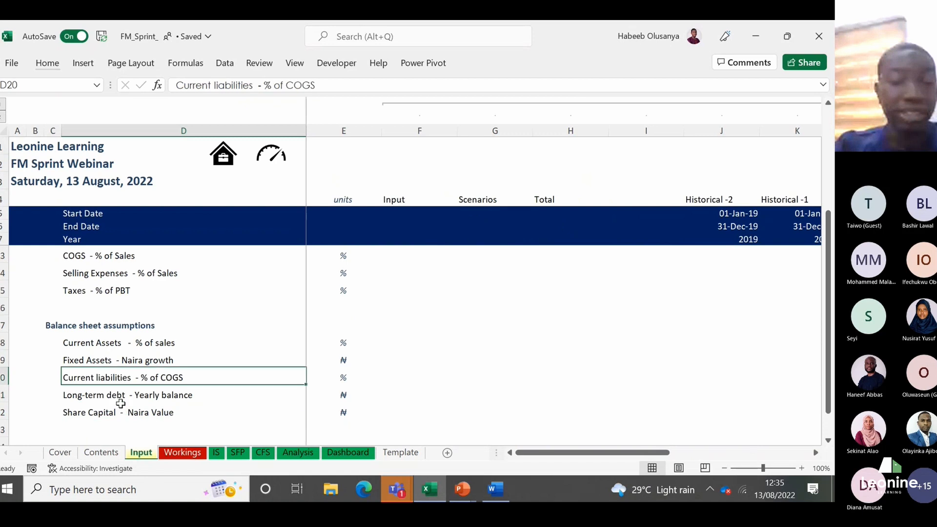
Step: Follow the Current Assets - % of sales row on the Input sheet across to the 2022 assumption in M18
key(Right)
key(Right)
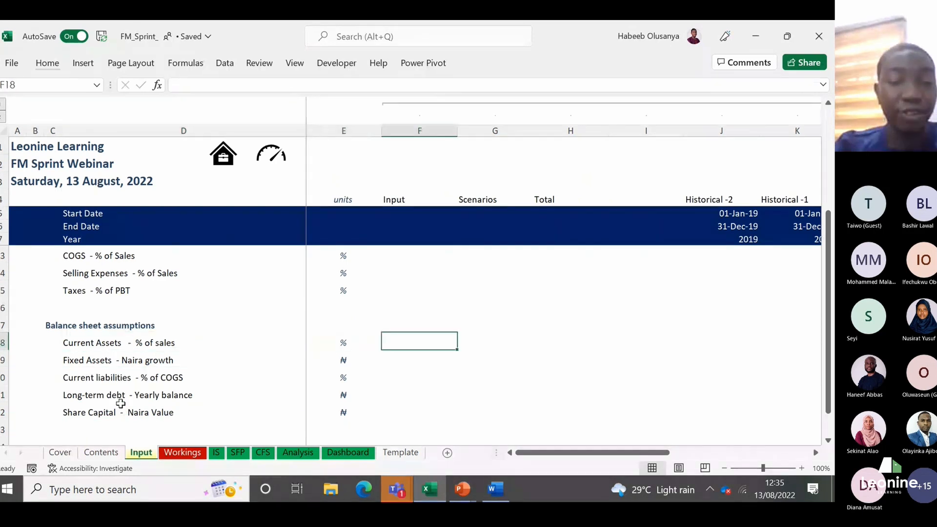
key(Left)
key(Left)
key(Left)
key(Right)
key(Right)
key(Right)
key(Right)
key(Right)
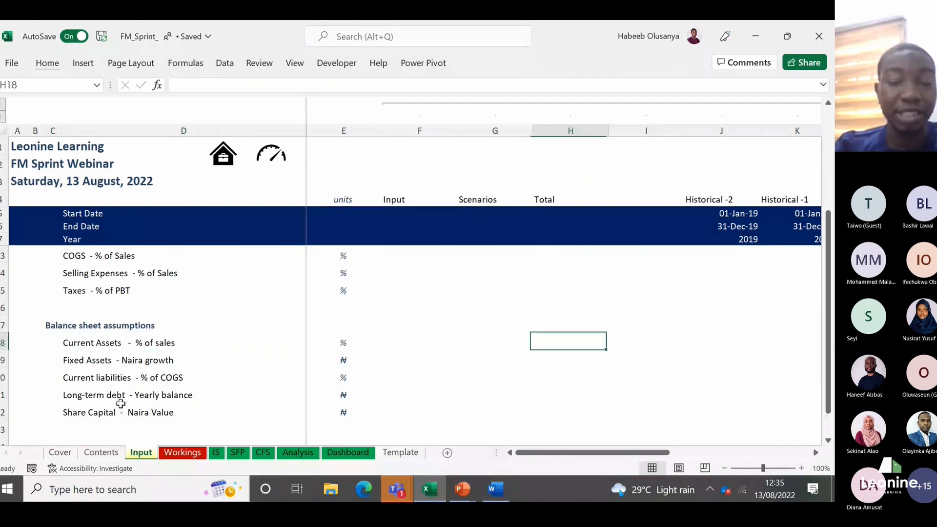
key(Right)
key(Right)
key(Right)
key(Right)
key(Right)
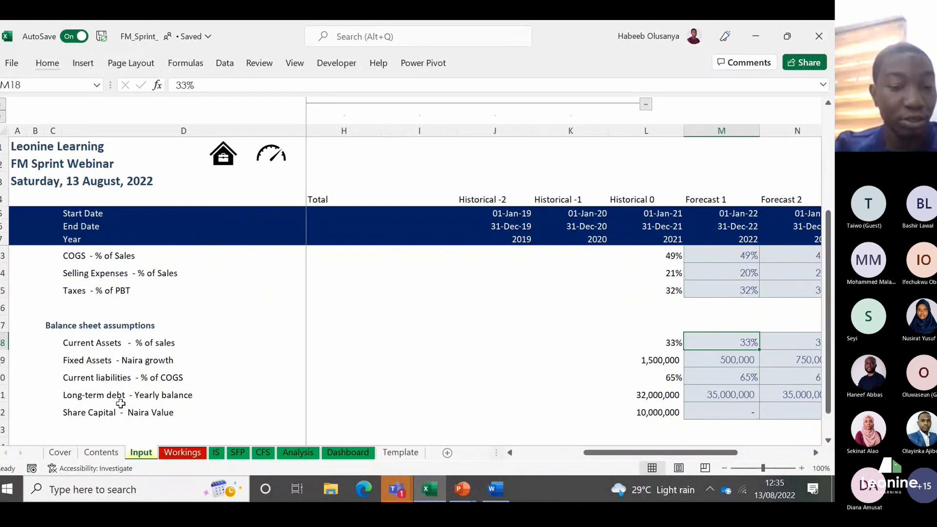
Step: Enter the label "Current asset" in D17 of Workings, under the Statement of financial position heading
click(164, 453)
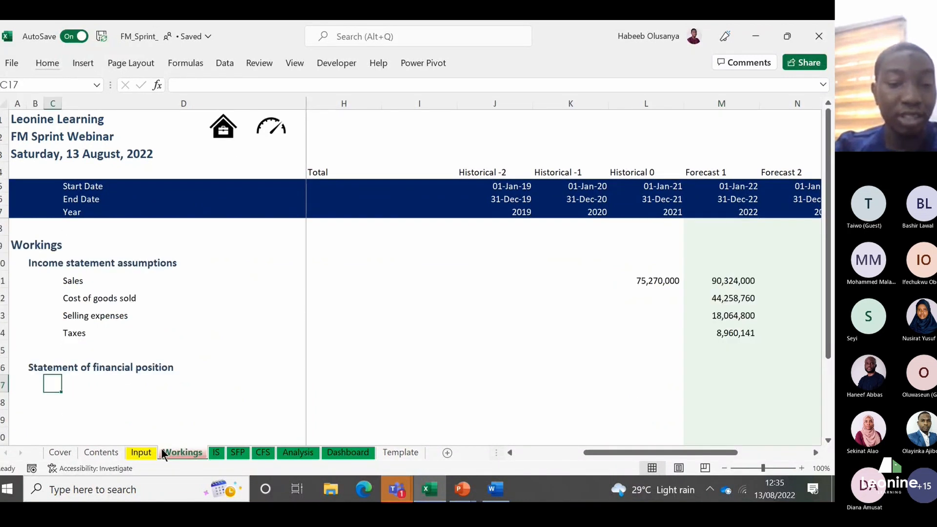
click(105, 379)
text(CXC)
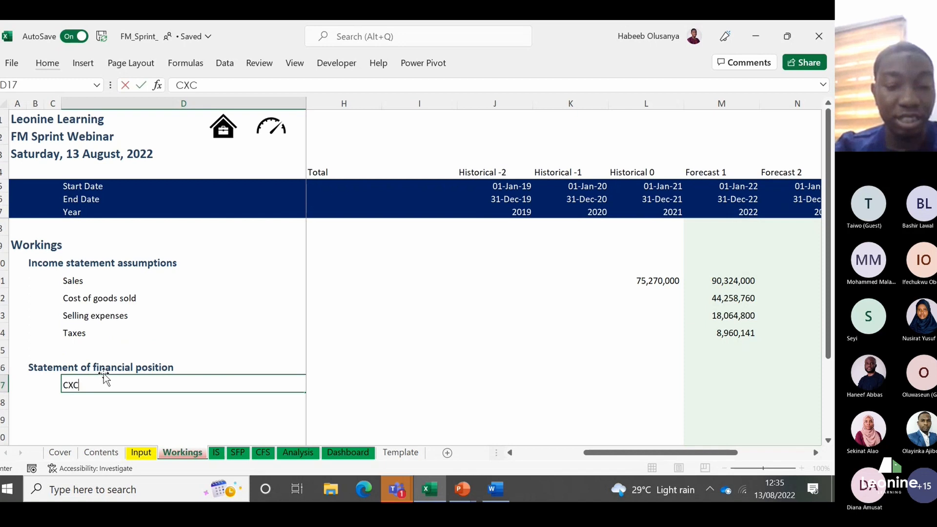
key(BackSpace)
key(BackSpace)
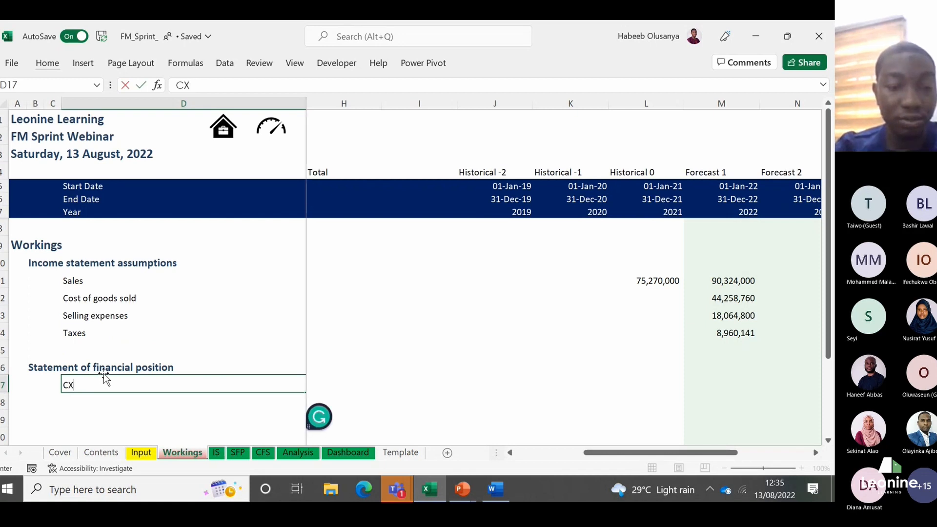
text(ur)
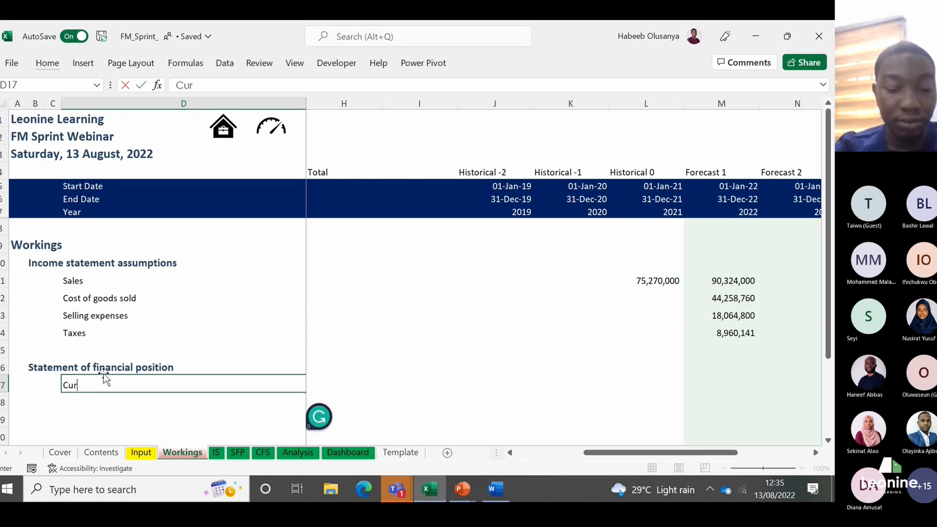
text(rent asset)
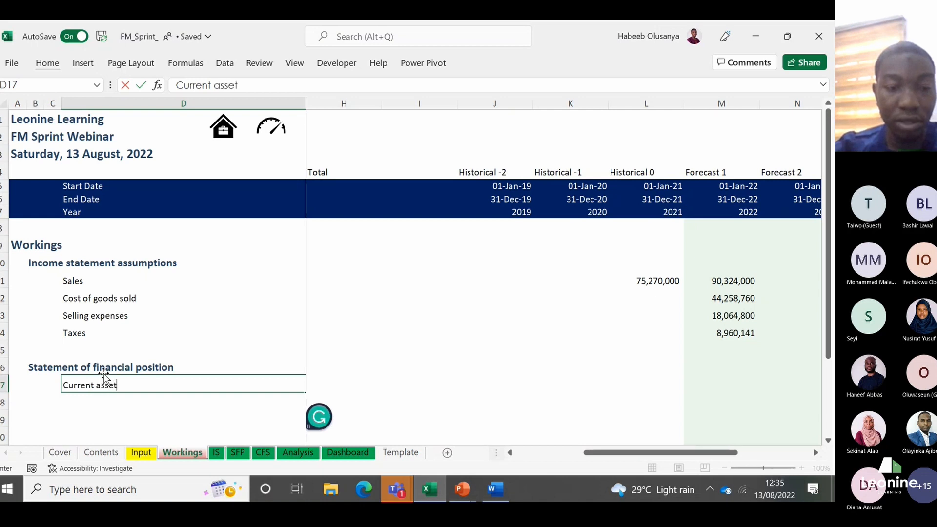
key(Return)
Step: Calculate the 2022 Current asset forecast in M17 as the Input sheet's current assets percentage times forecast sales, =Input!M18*Workings!M11
key(Up)
key(Right)
key(Right)
key(Right)
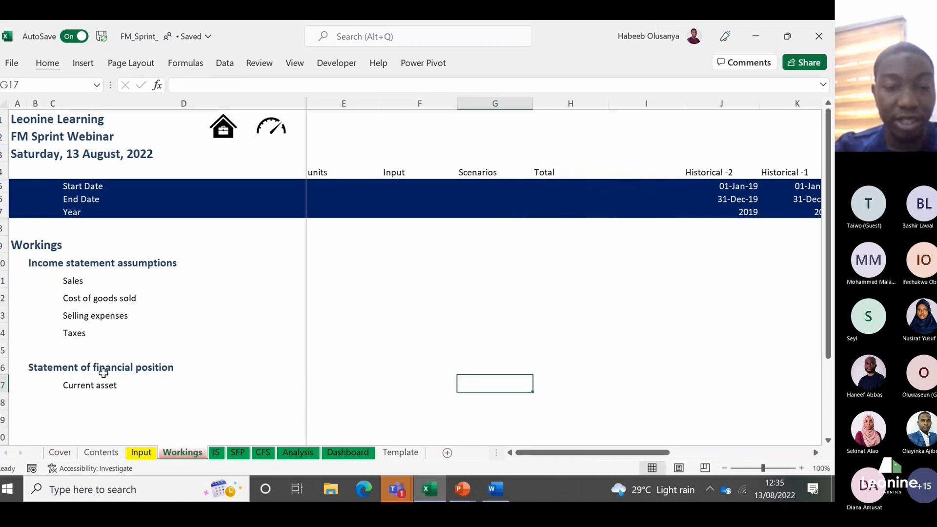
key(Right)
key(Right)
key(Right)
key(Right)
key(Right)
key(Right)
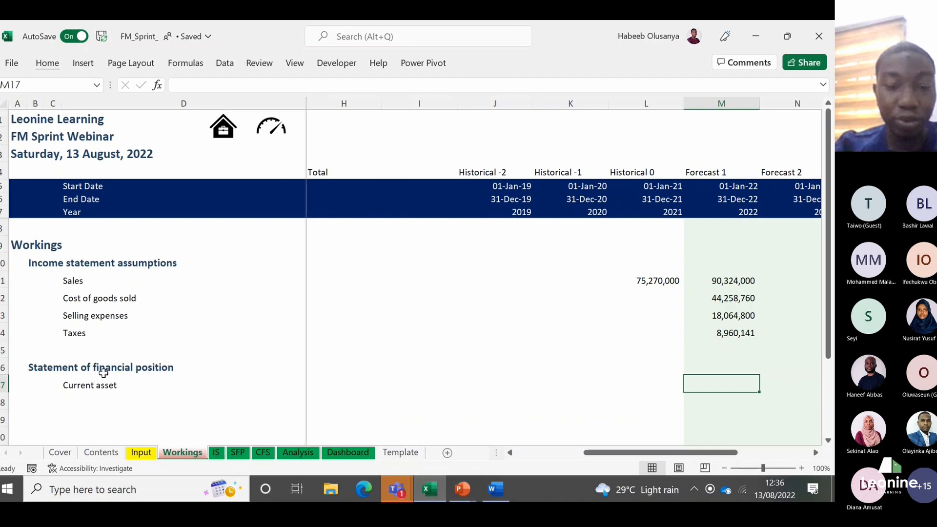
text(=)
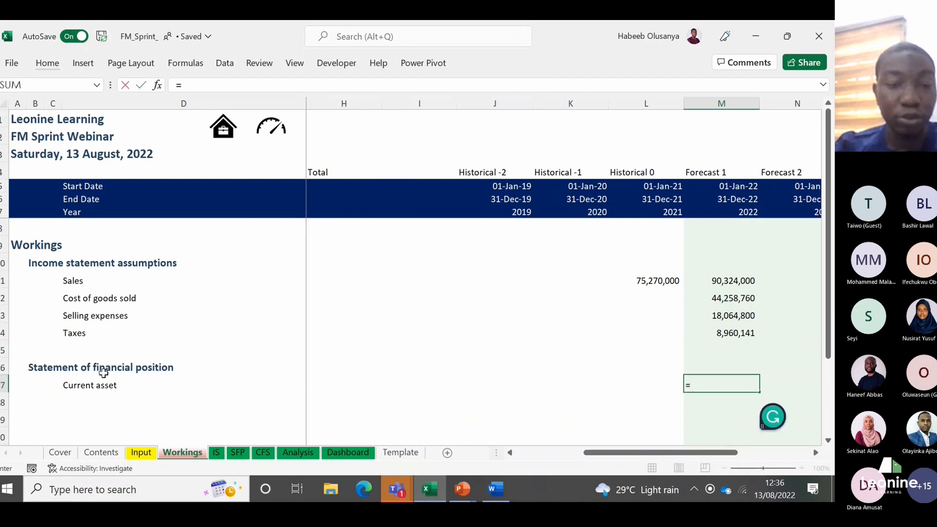
click(146, 452)
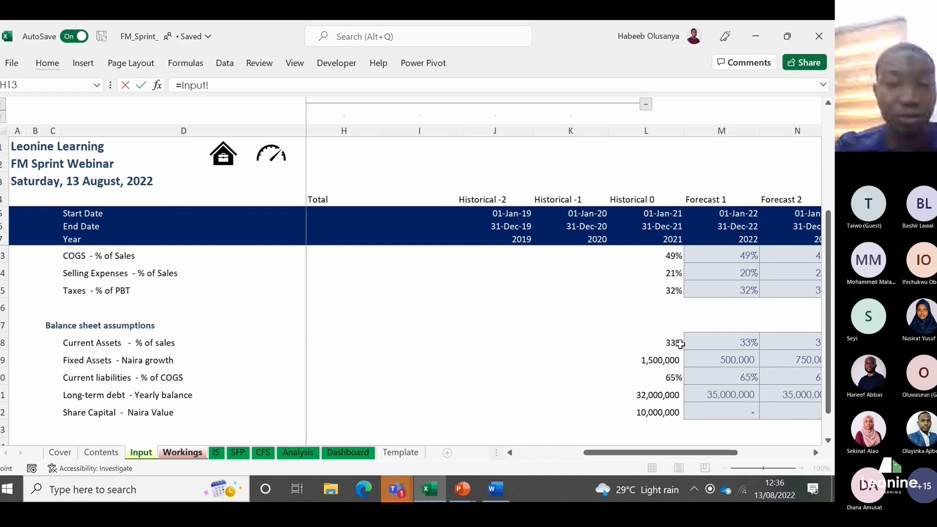
click(704, 341)
text(*)
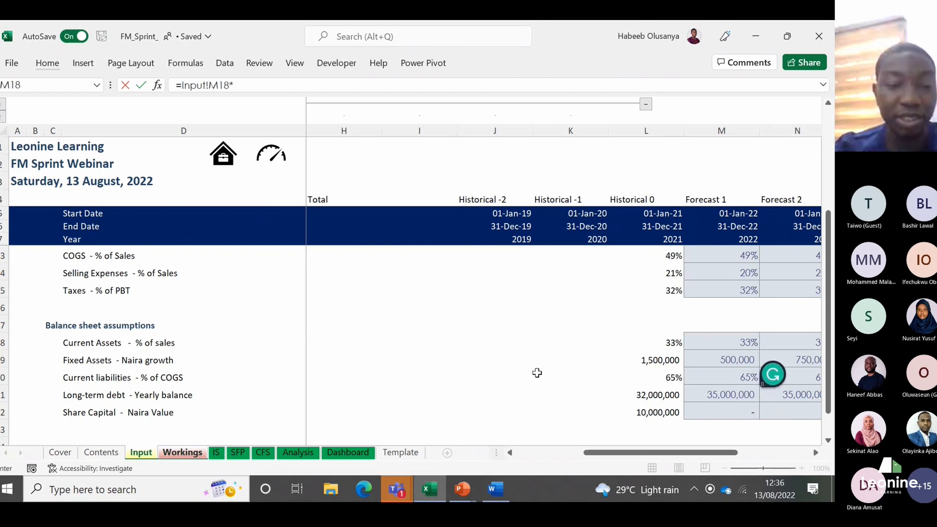
click(182, 452)
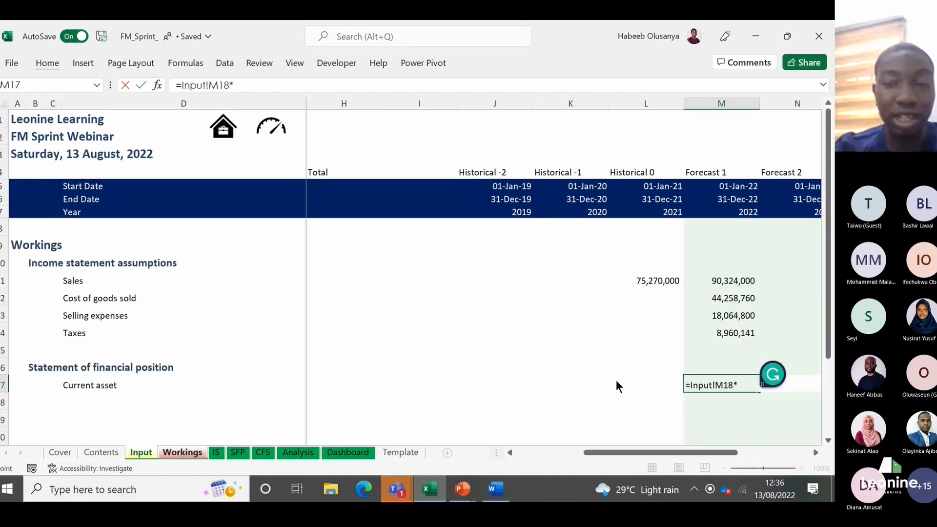
click(724, 276)
key(Return)
Step: Copy only the formatting of the 2022 Taxes value in M14 onto the Current asset value in M17
key(Up)
key(Up)
key(Up)
key(Up)
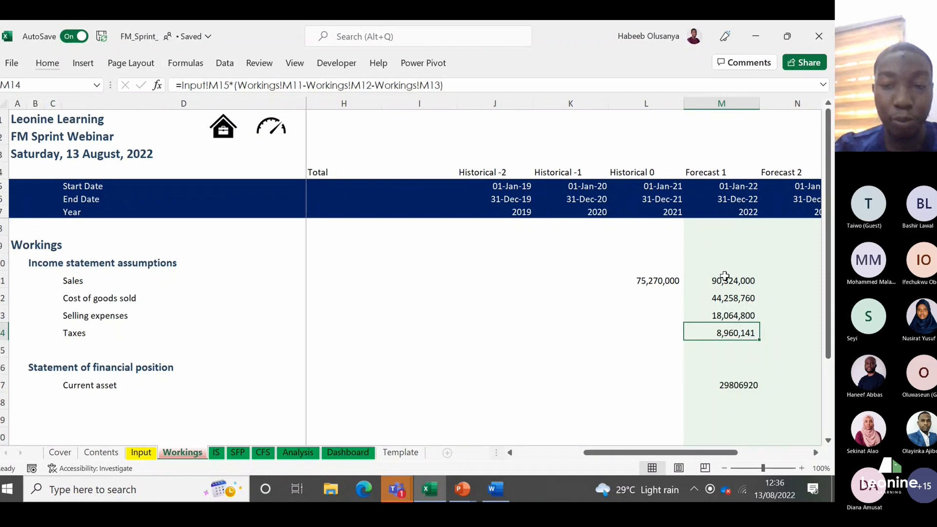
key(ctrl+c)
key(Down)
key(Down)
key(Down)
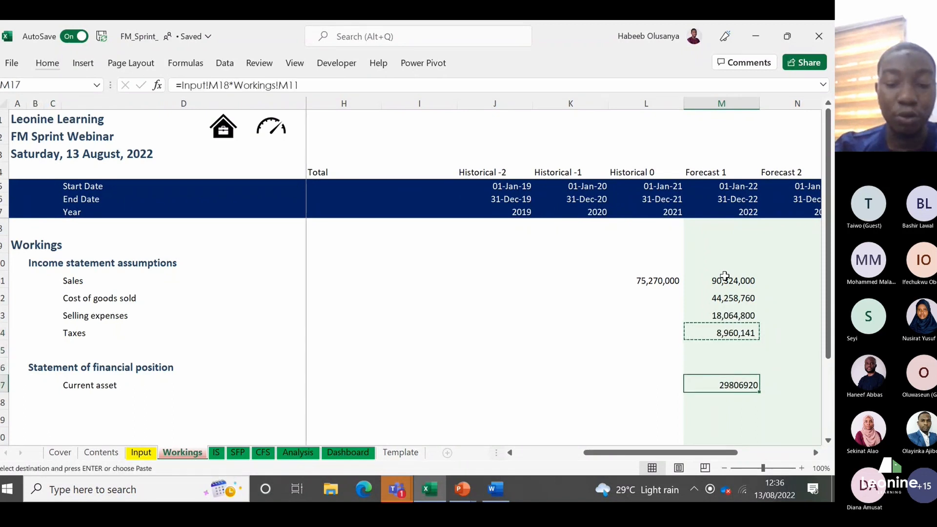
key(ctrl+alt+v)
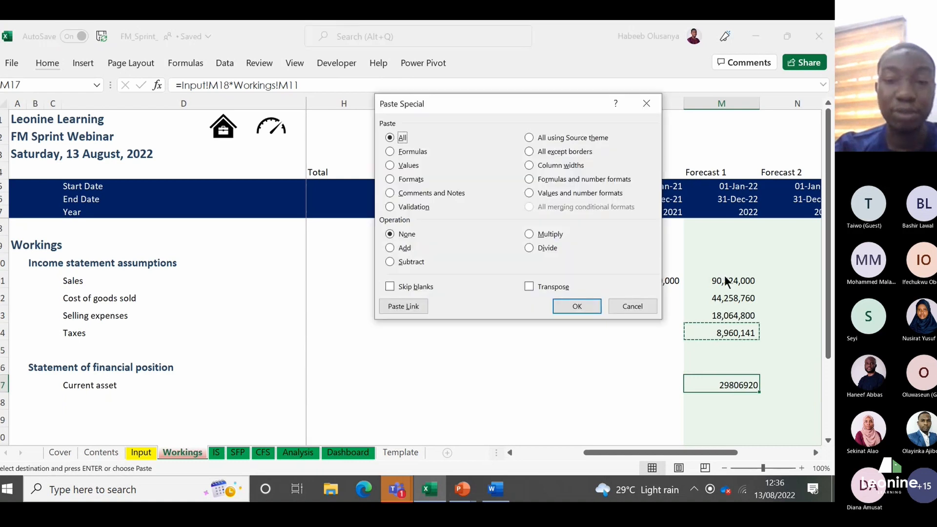
click(389, 179)
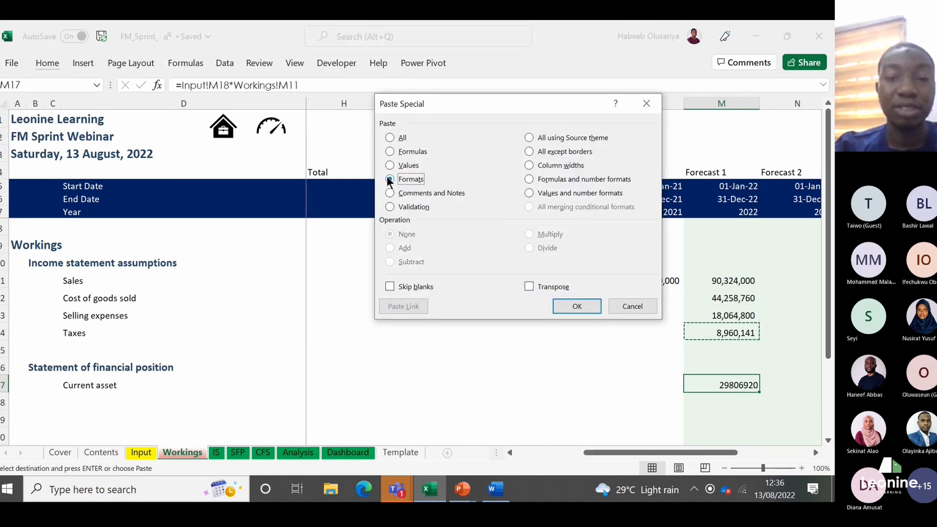
key(Return)
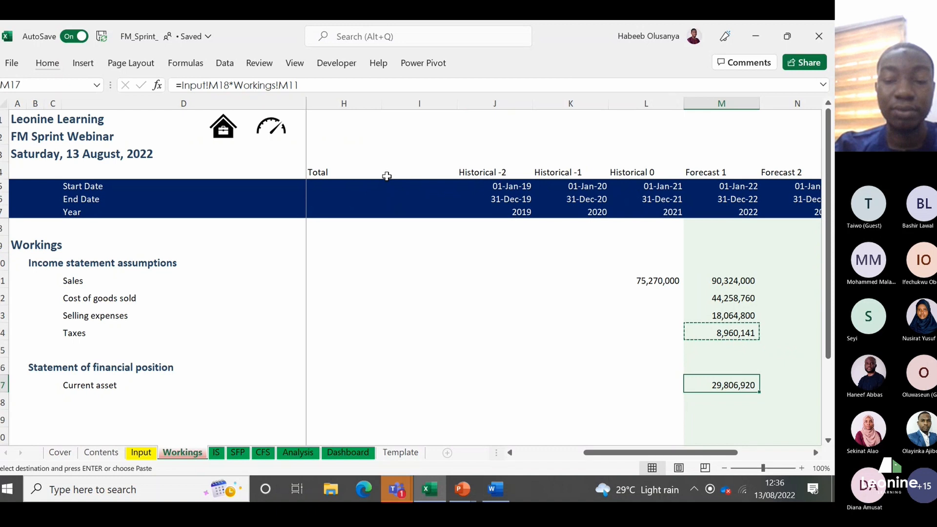
key(Return)
key(Escape)
Step: Examine the Fixed Assets - Naira growth row on the Input sheet from the 2021 value through the 2023 forecast
key(Up)
key(ctrl+Left)
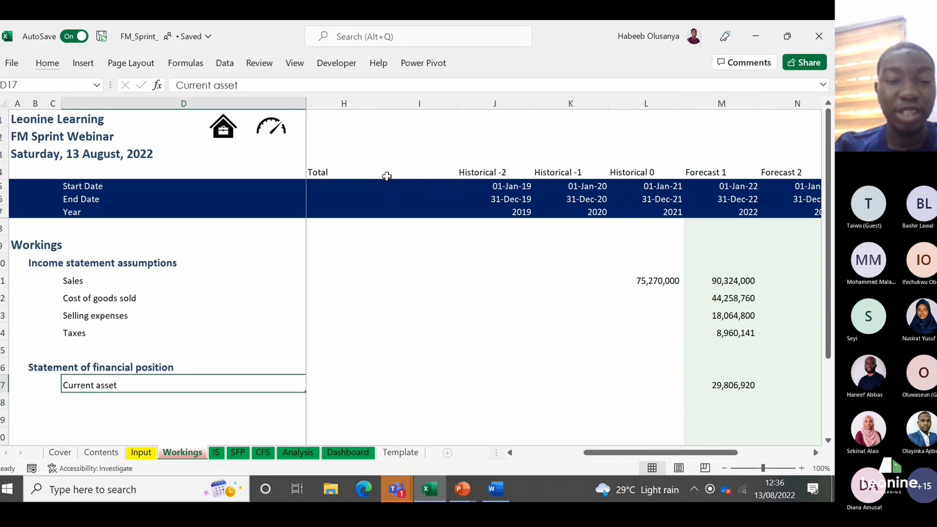
click(142, 453)
click(90, 361)
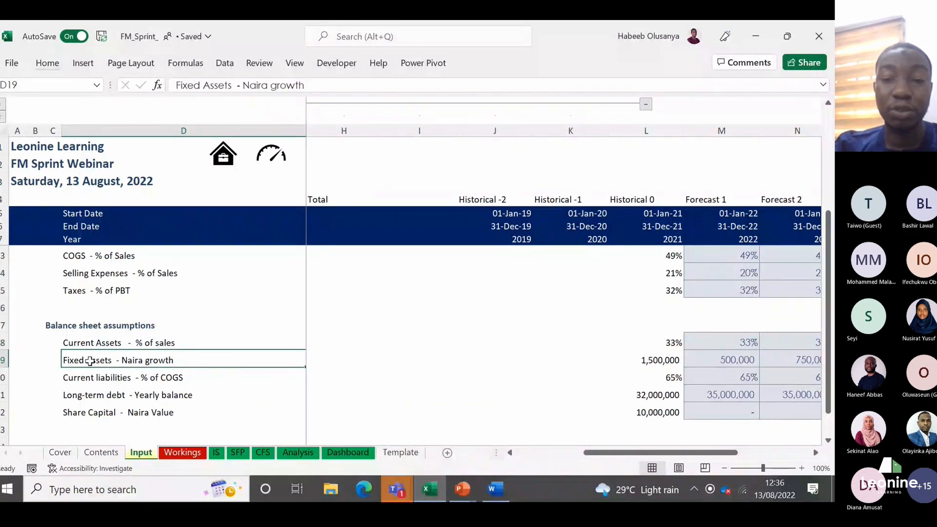
key(Right)
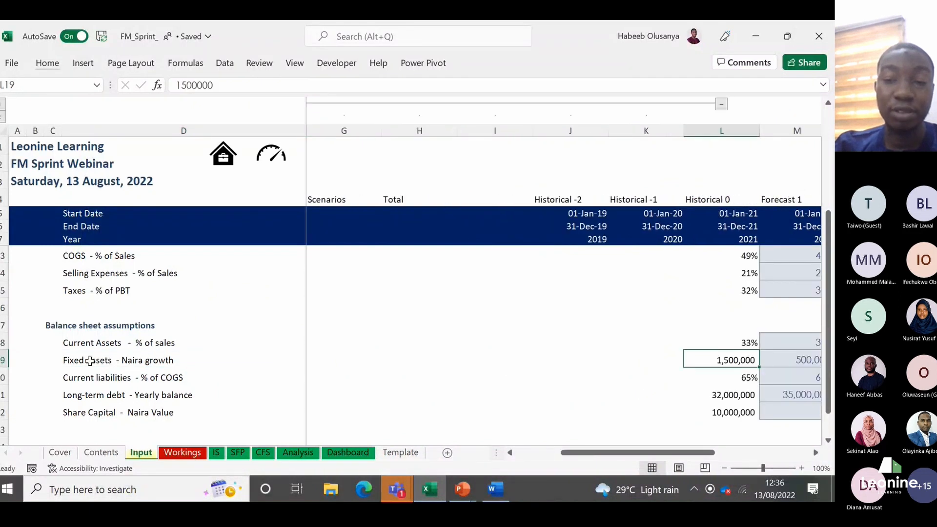
key(Right)
key(Right)
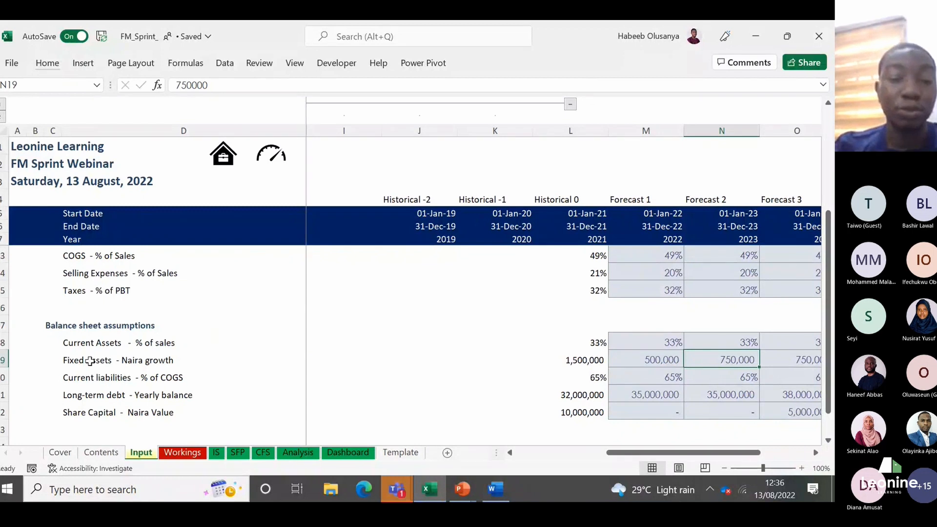
Step: Enter "Fixed asset" as a bold subheading in D19 of Workings, leaving one blank row below Current asset
click(174, 450)
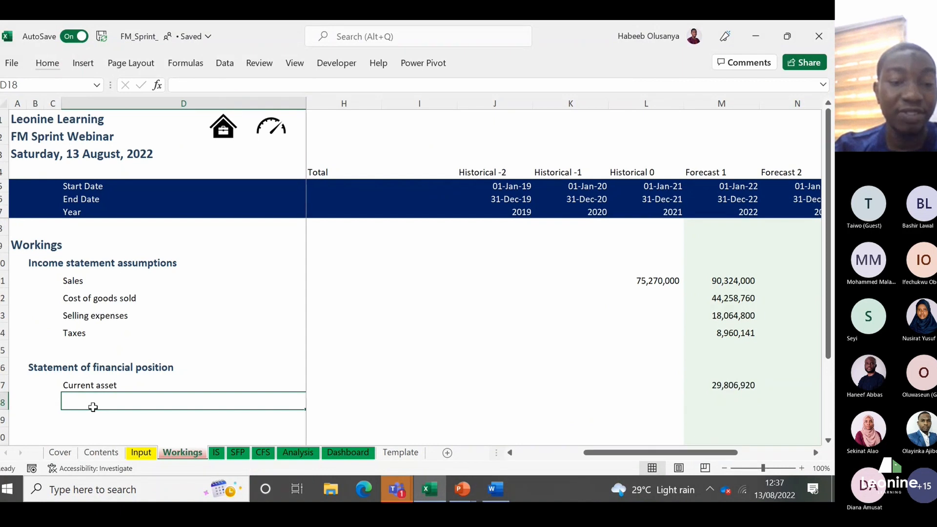
key(Down)
text(F)
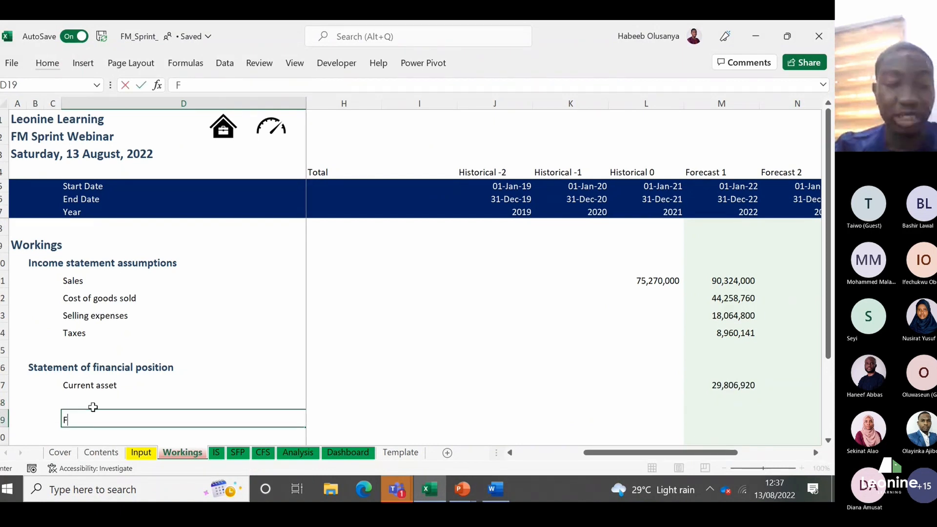
text(i)
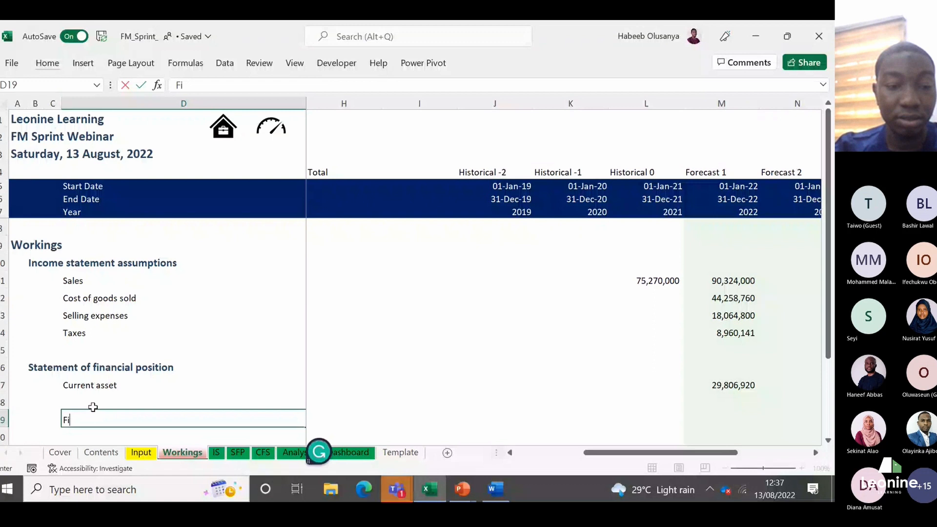
text(xed asset)
key(Return)
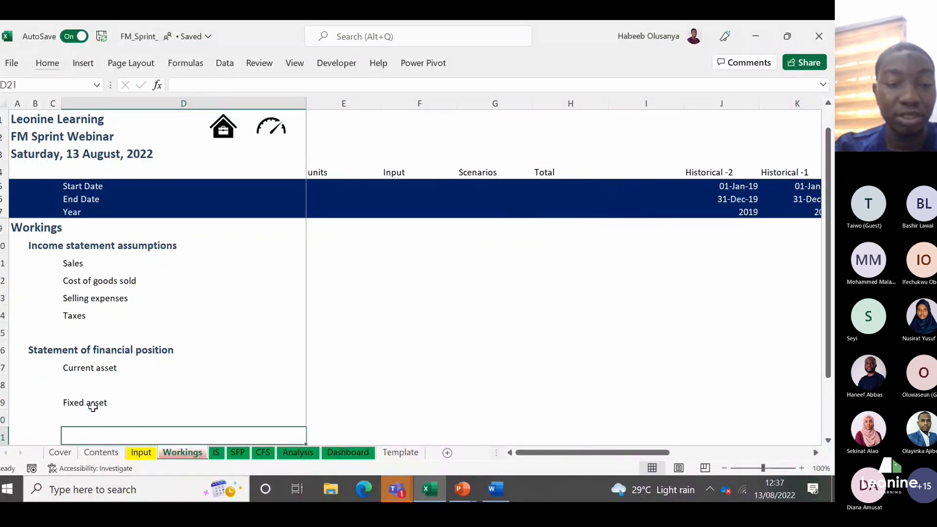
click(93, 407)
key(ctrl+b)
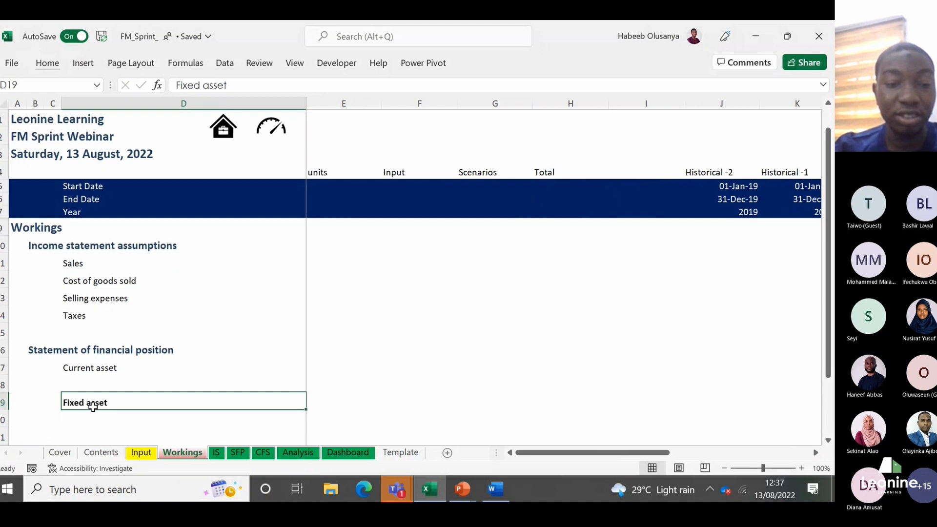
key(Return)
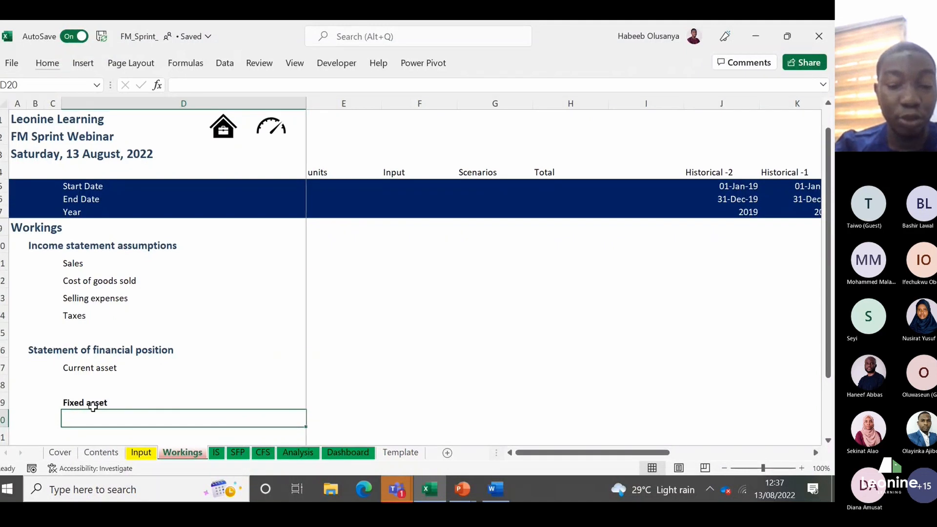
Step: Add the row labels "Opening" in D20 and "Addition:Capex" in D21 beneath the Fixed asset subheading
text(Opening)
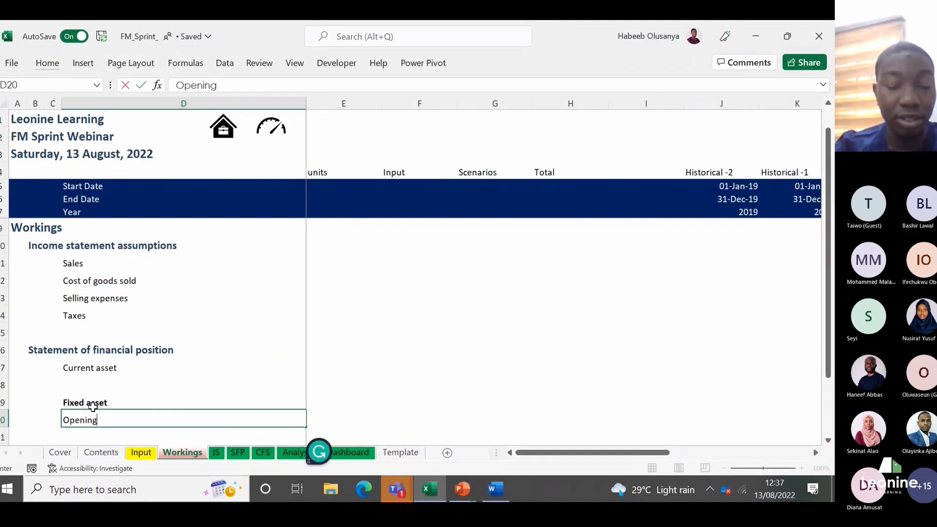
key(Return)
key(Up)
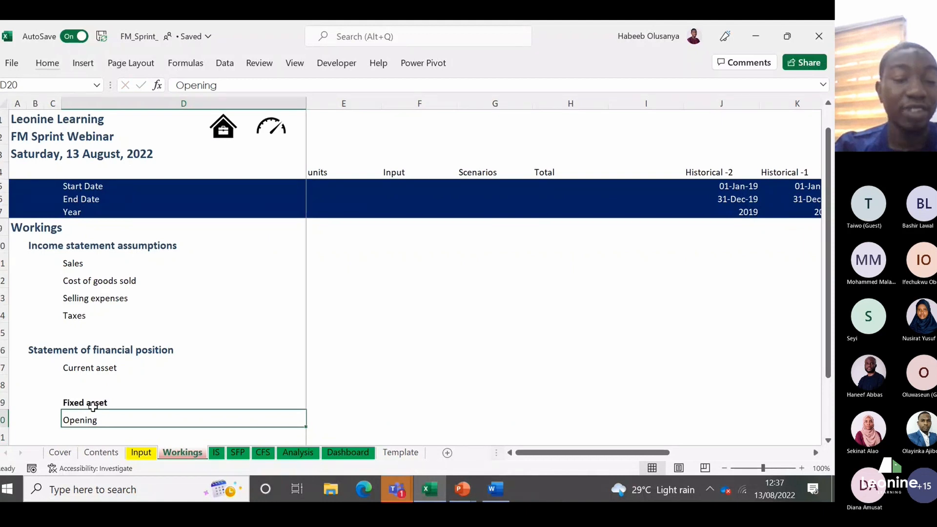
key(Down)
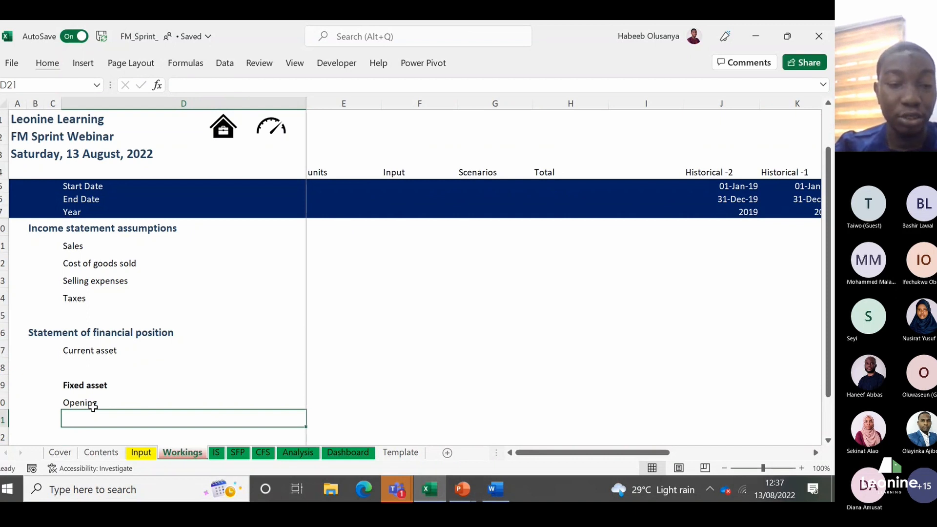
text(Addition:)
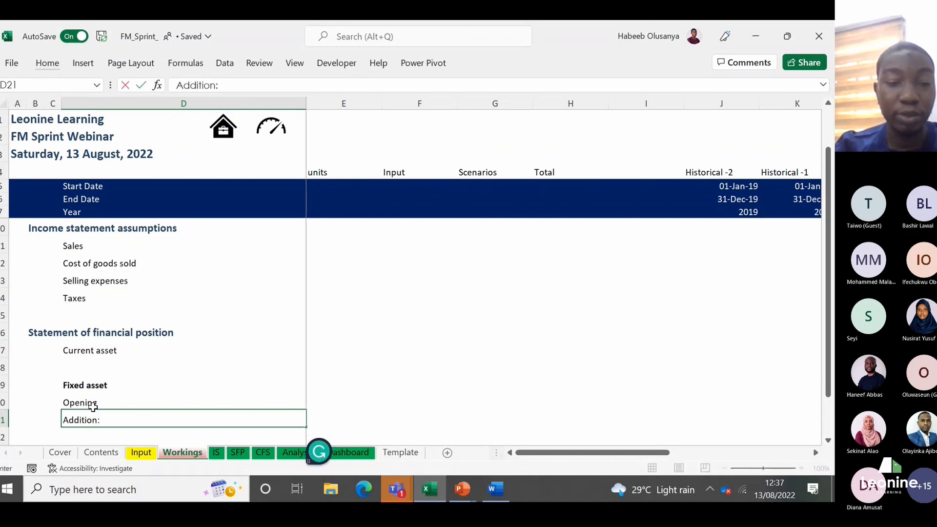
text(Capex)
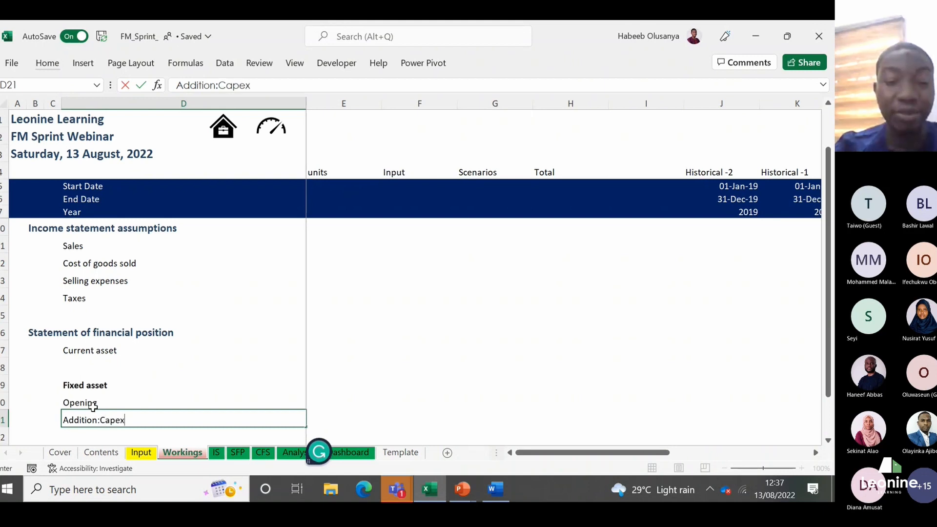
key(Return)
scroll(93, 406, down, 1)
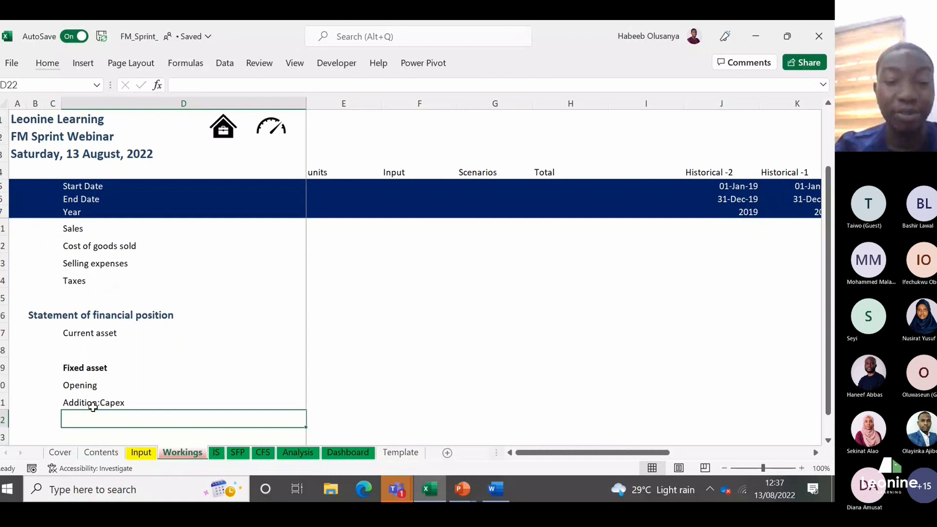
Step: Add the row labels "Reduction:Depreciation" in D22 and "Closing" in D23 beneath Addition:Capex
text(Reduct)
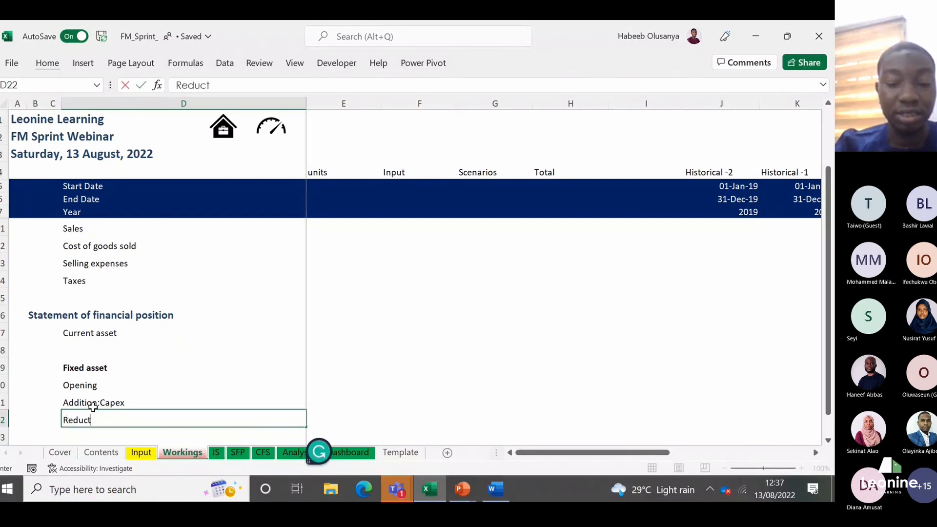
text(ion:)
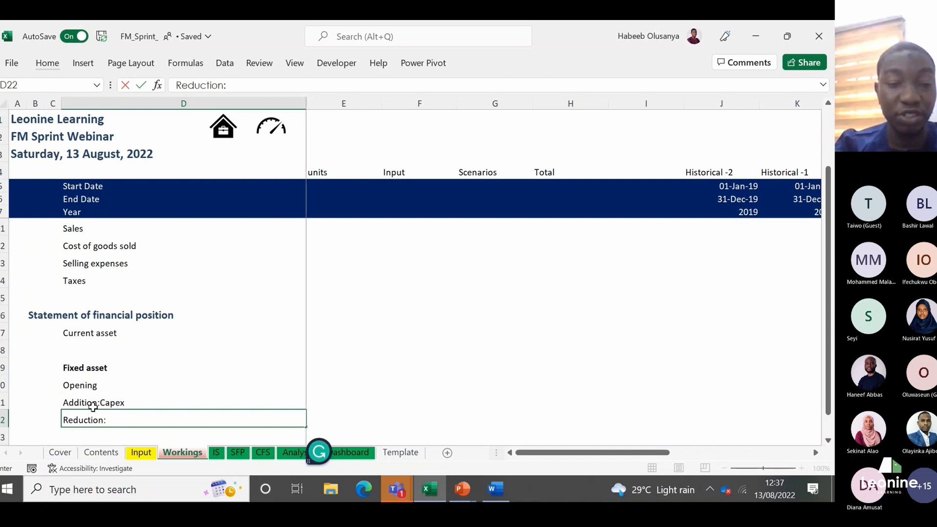
text(Deprecir)
key(BackSpace)
text(ation)
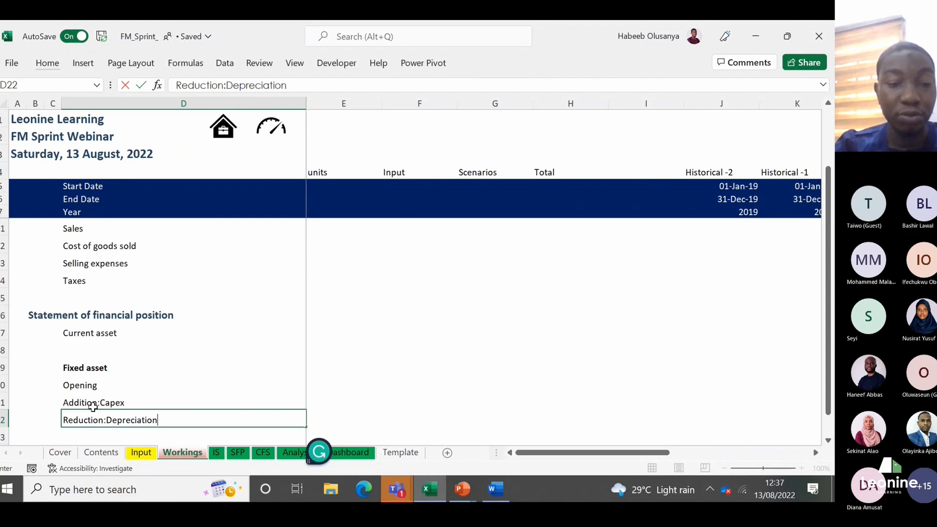
key(Return)
text(Closing)
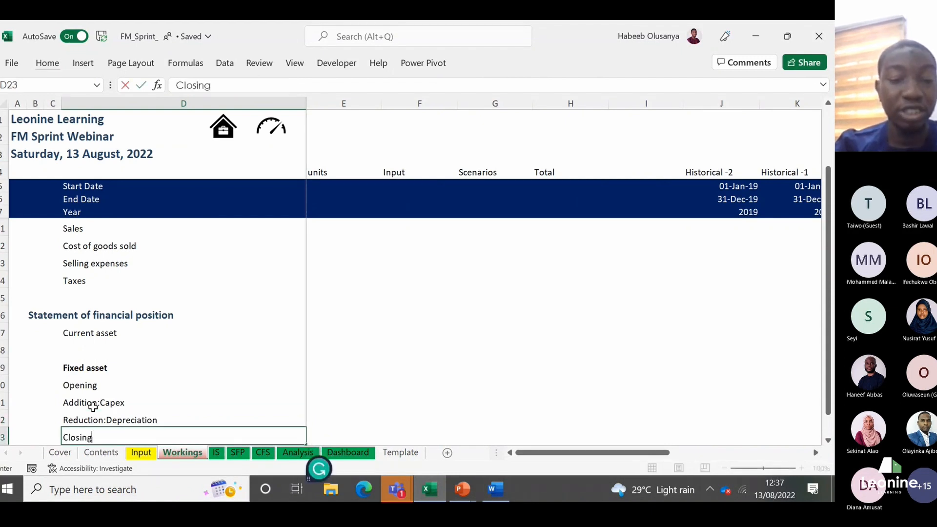
key(Return)
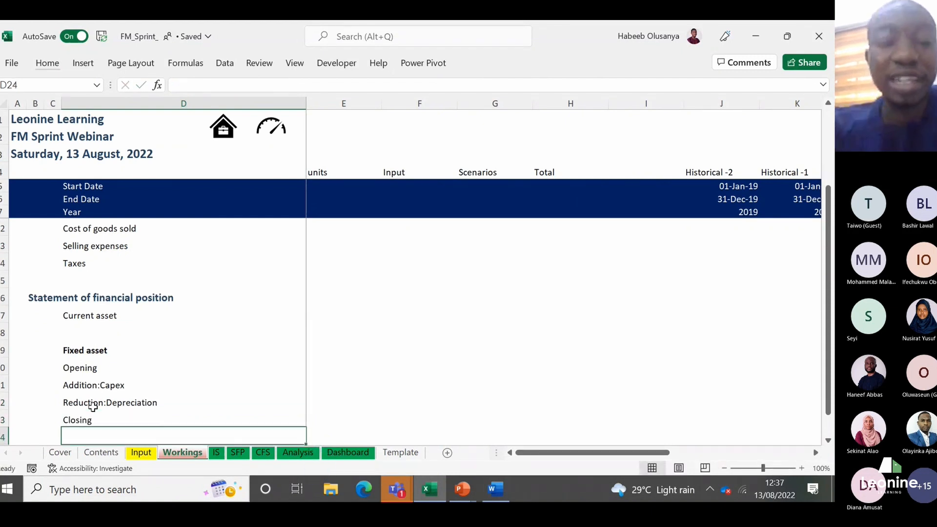
key(Up)
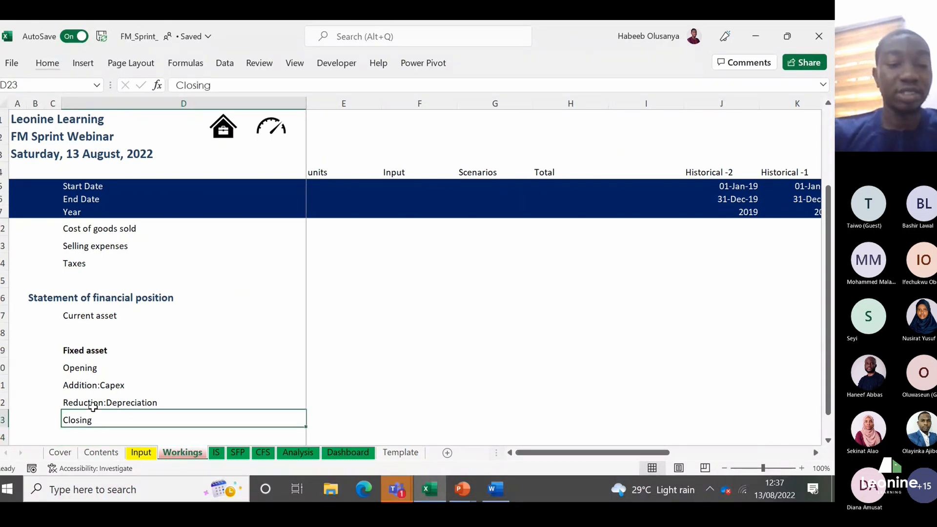
key(shift+Right)
key(shift+Right)
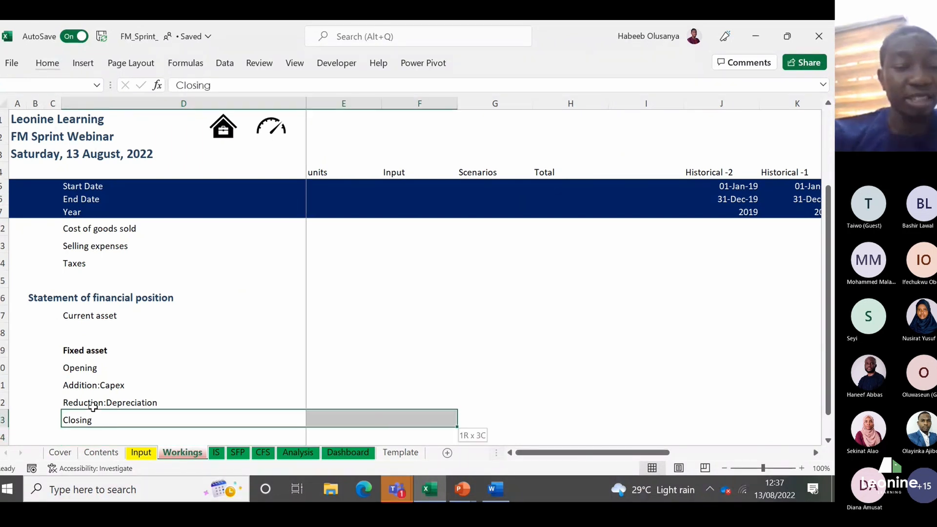
key(shift+Right)
key(shift+Right)
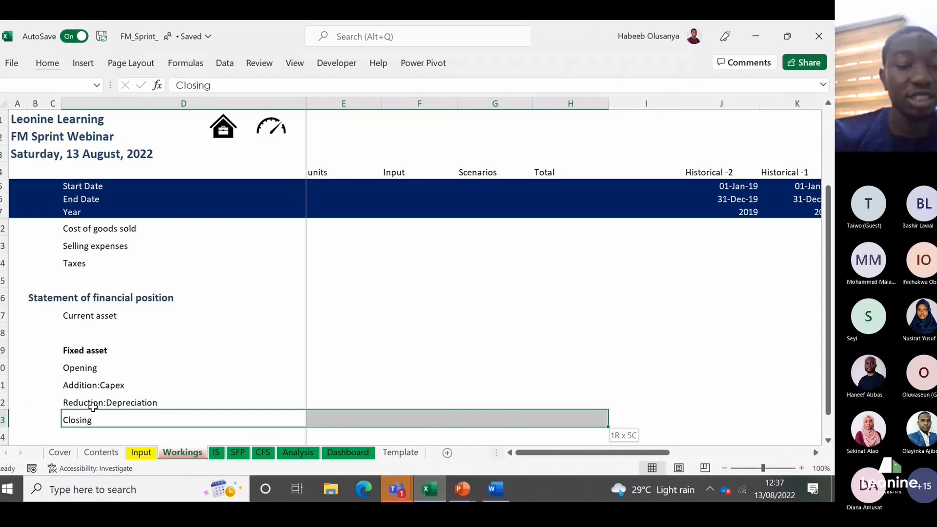
key(shift+Right)
key(shift+Right)
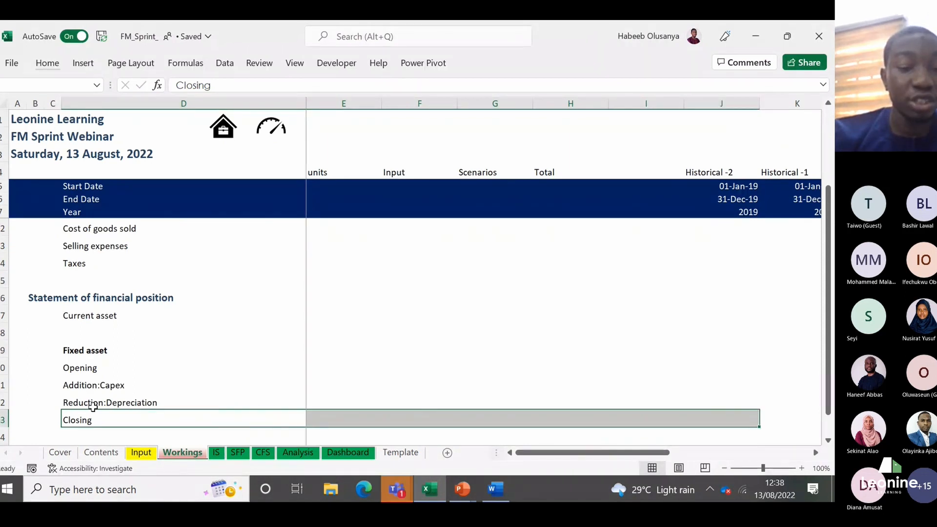
key(shift+Right)
key(shift+Right)
key(shift+Right)
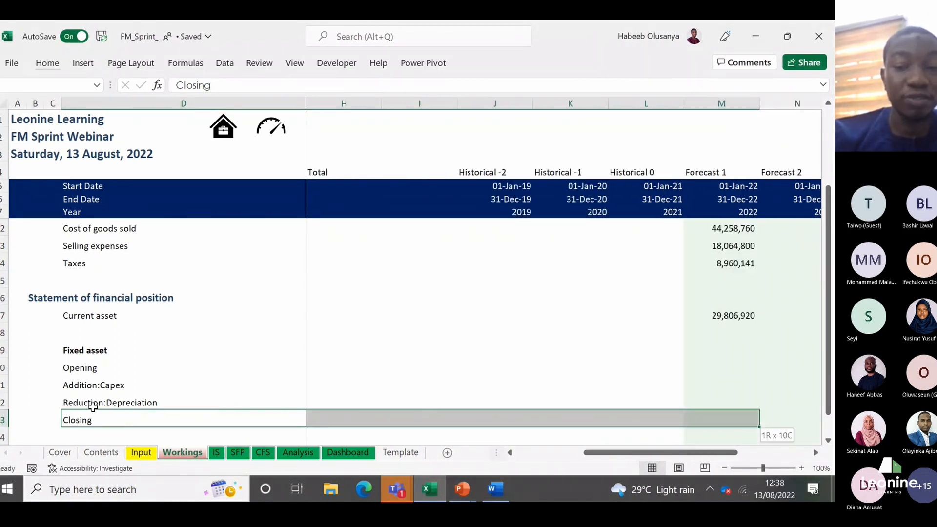
key(alt+h)
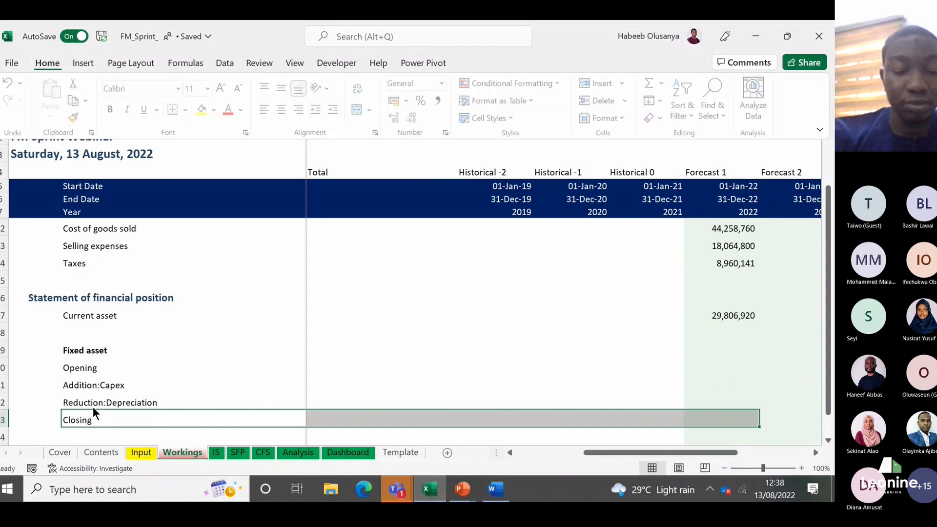
key(Escape)
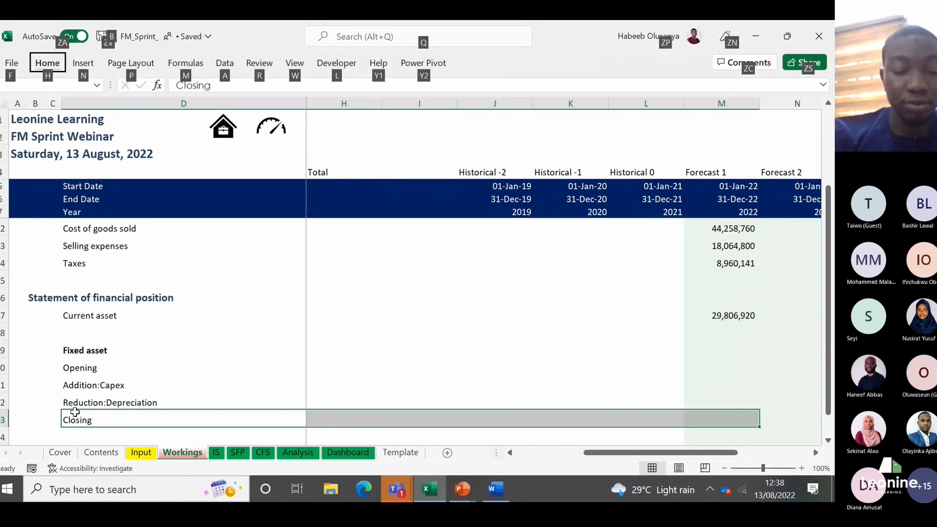
key(Up)
click(127, 362)
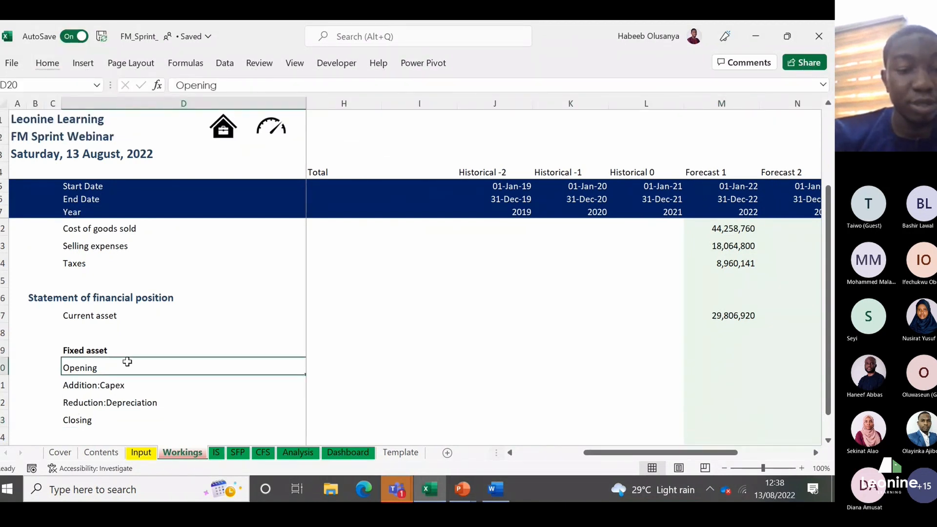
Step: Apply a top border across the Closing row from D23 to the 2022 forecast column, M23
click(97, 424)
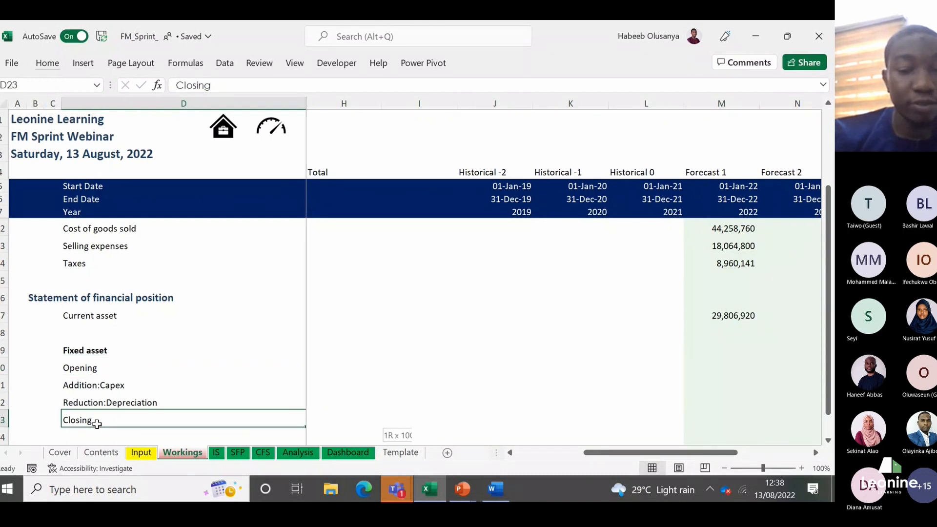
key(shift+Right)
key(shift+Right)
key(shift+Right)
key(shift+Right)
key(shift+Right)
key(shift+Right)
key(shift+Right)
key(shift+Right)
key(shift+Right)
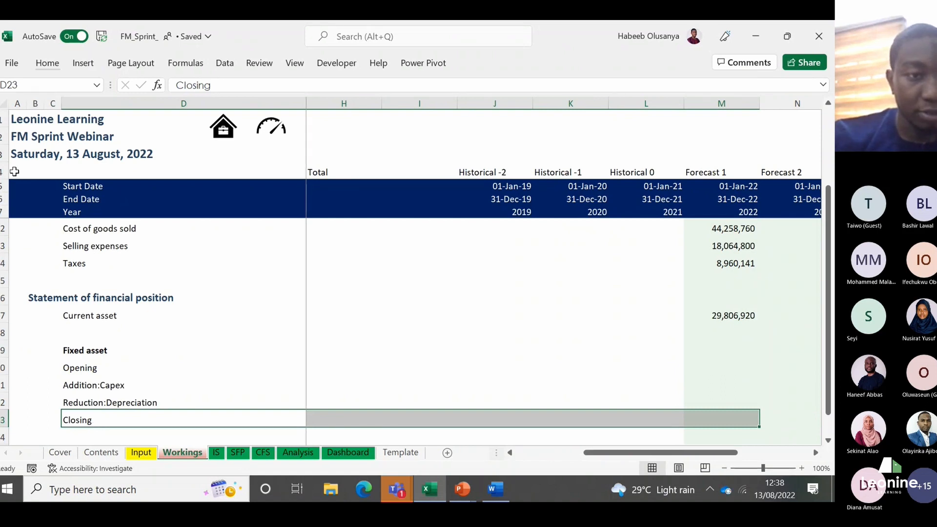
click(49, 63)
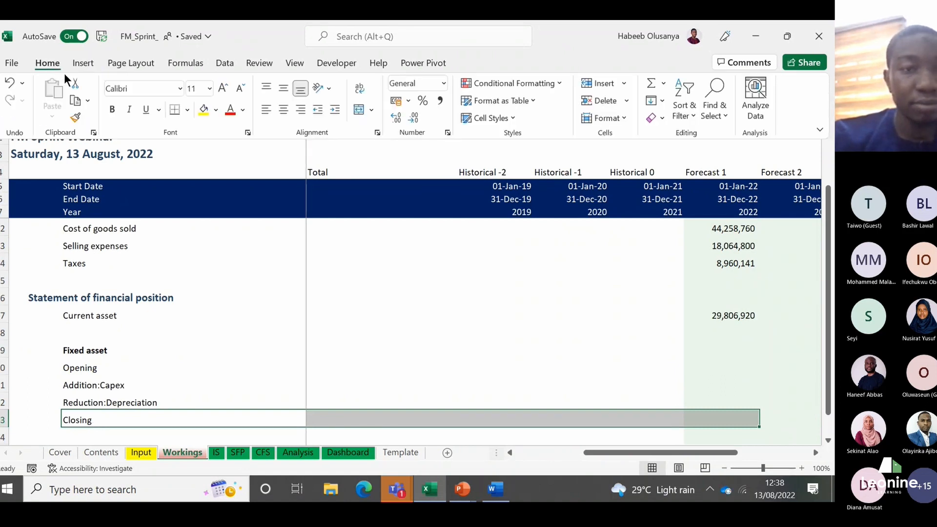
click(187, 112)
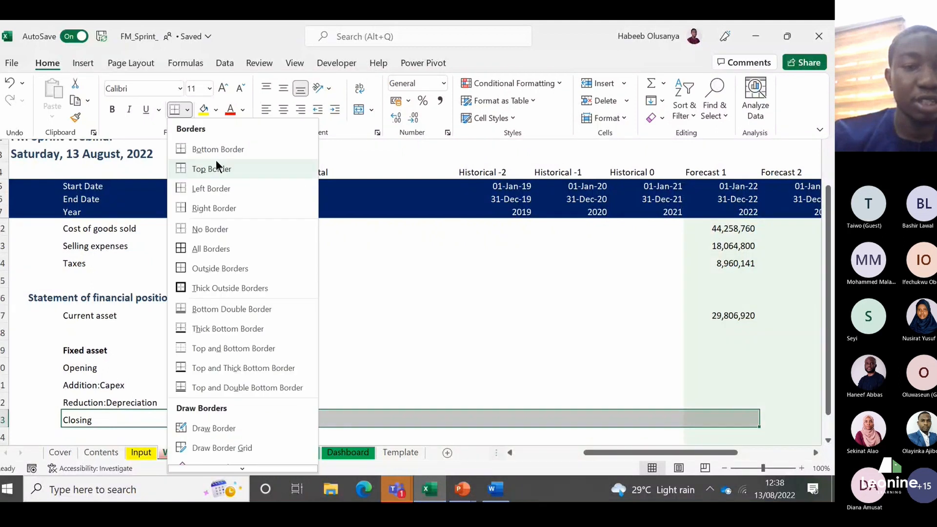
click(216, 168)
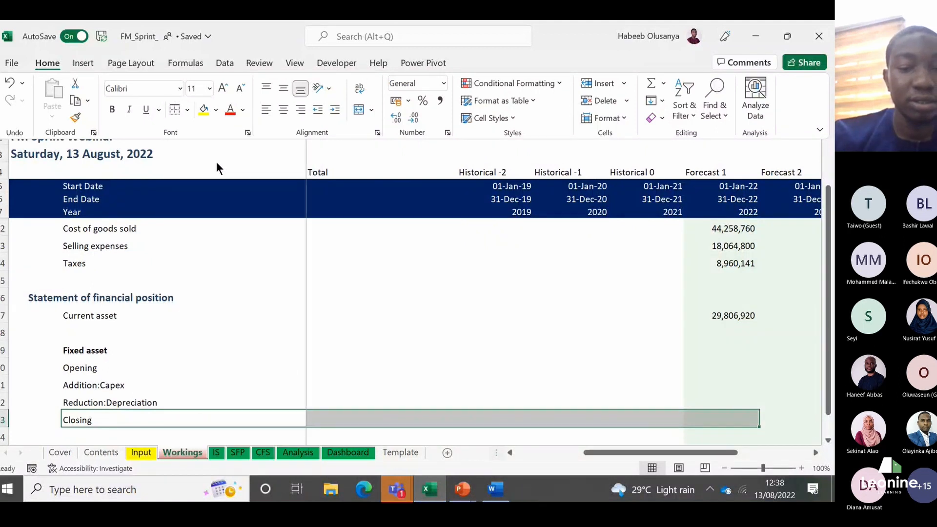
key(ctrl+F1)
Step: Select the 2021 Closing cell L23 in Workings and look up the 2021 fixed asset figures on the Input and SFP sheets
click(176, 357)
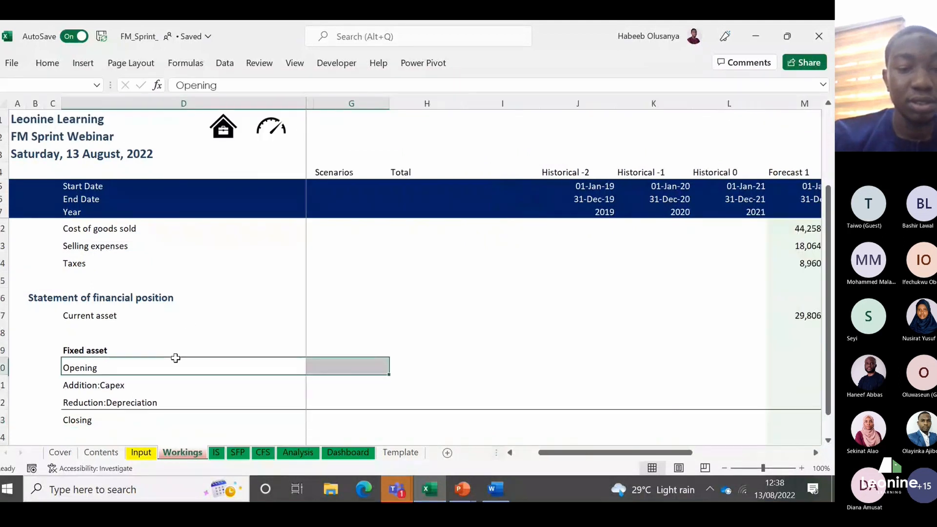
key(ctrl+Down)
key(Right)
key(Right)
key(Right)
key(Right)
key(Right)
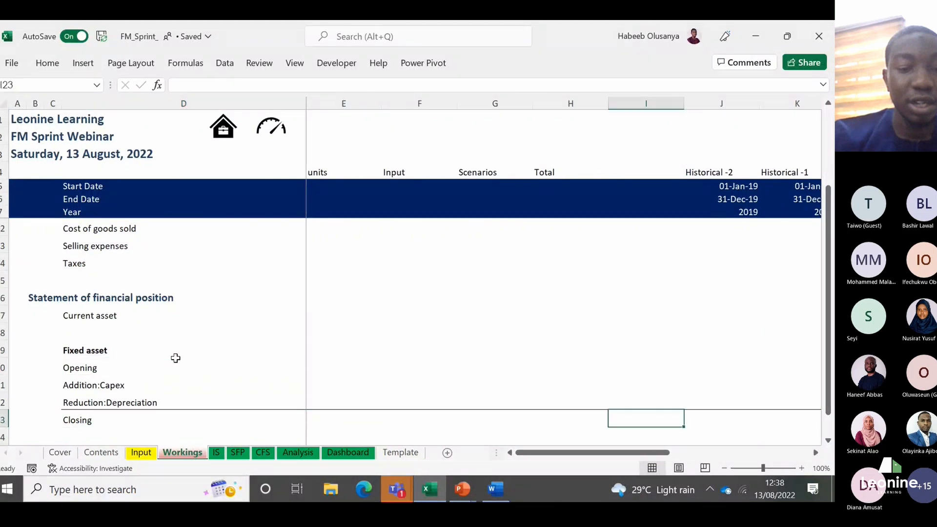
key(Right)
key(Right)
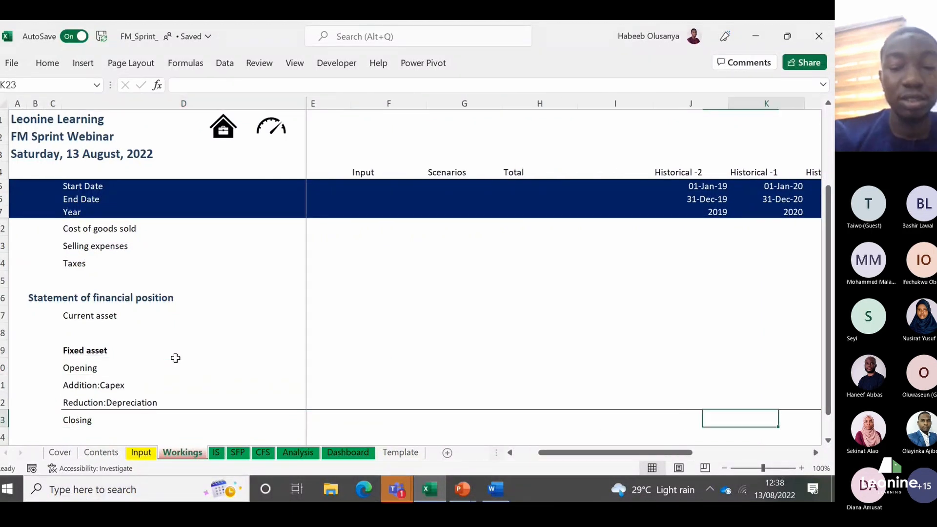
key(Right)
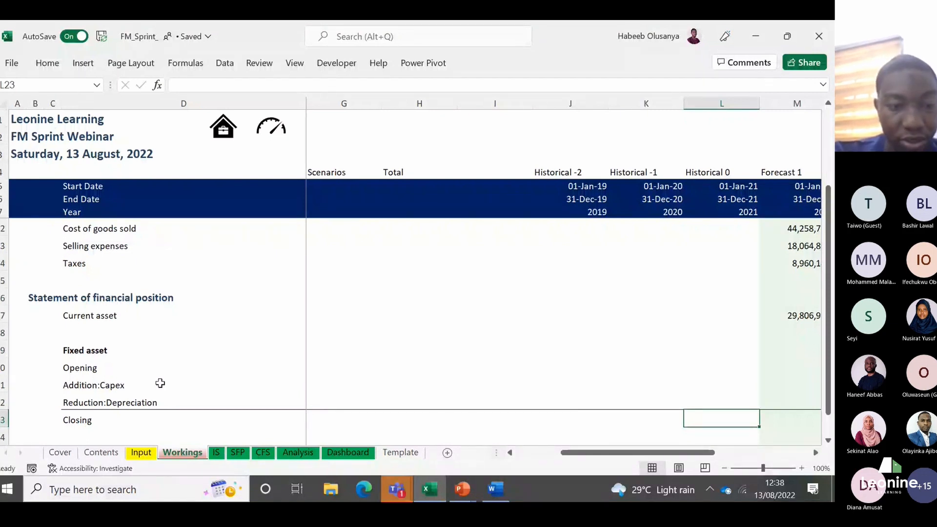
click(141, 453)
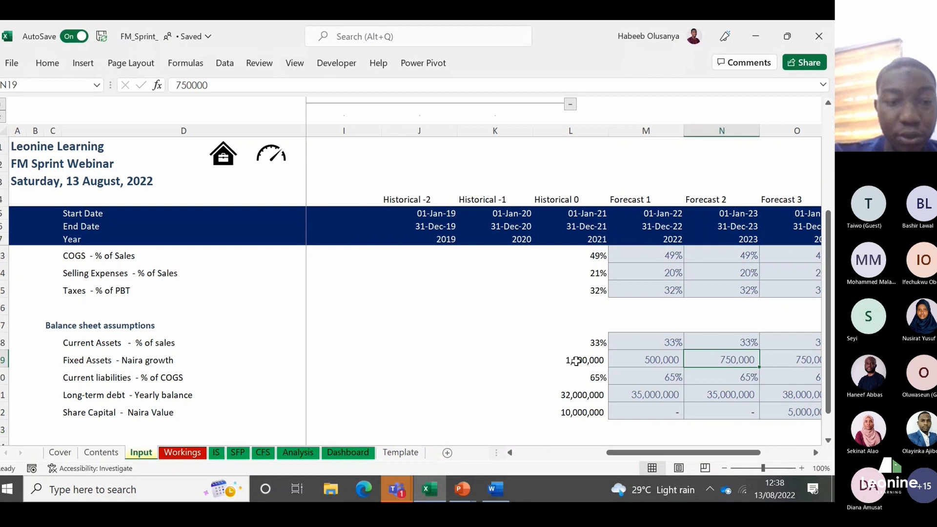
click(183, 452)
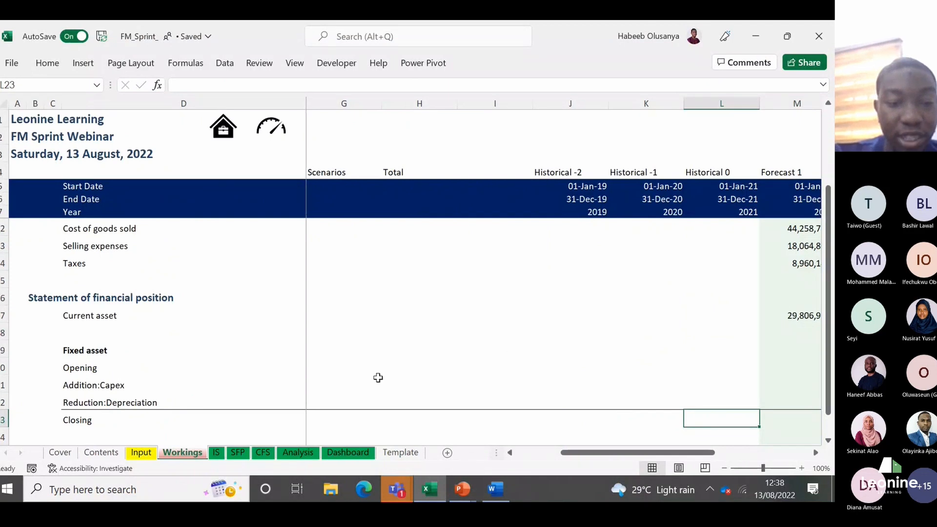
click(240, 453)
key(Up)
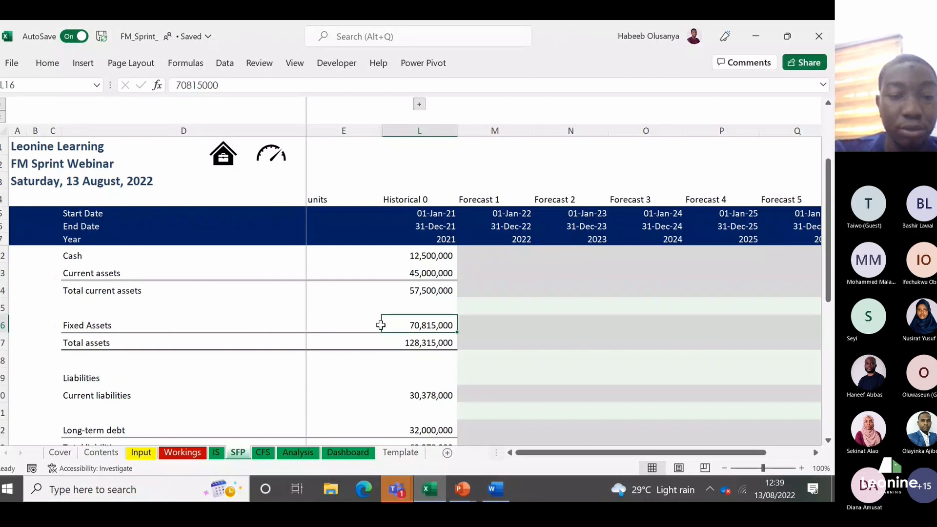
click(182, 452)
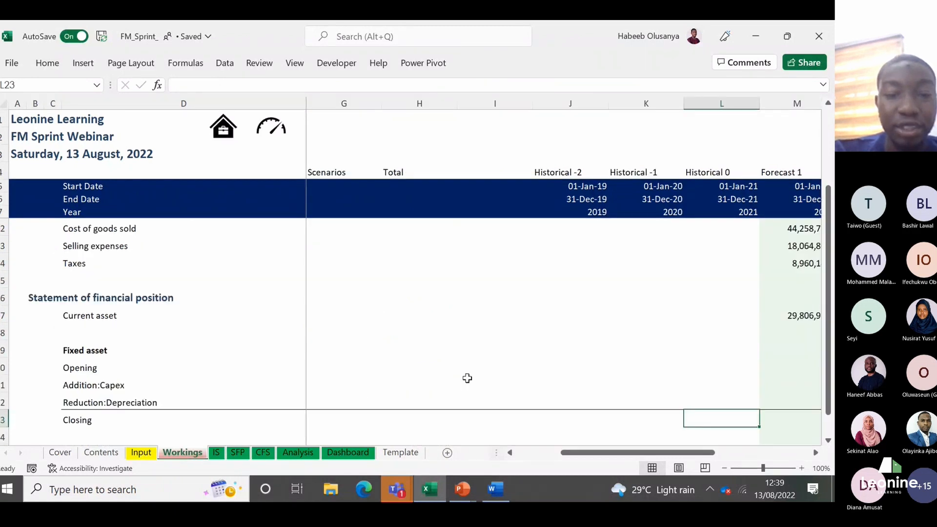
Step: Link the 2021 Closing fixed asset in L23 to the 2021 Fixed Assets value in L16 of the SFP sheet
text(=)
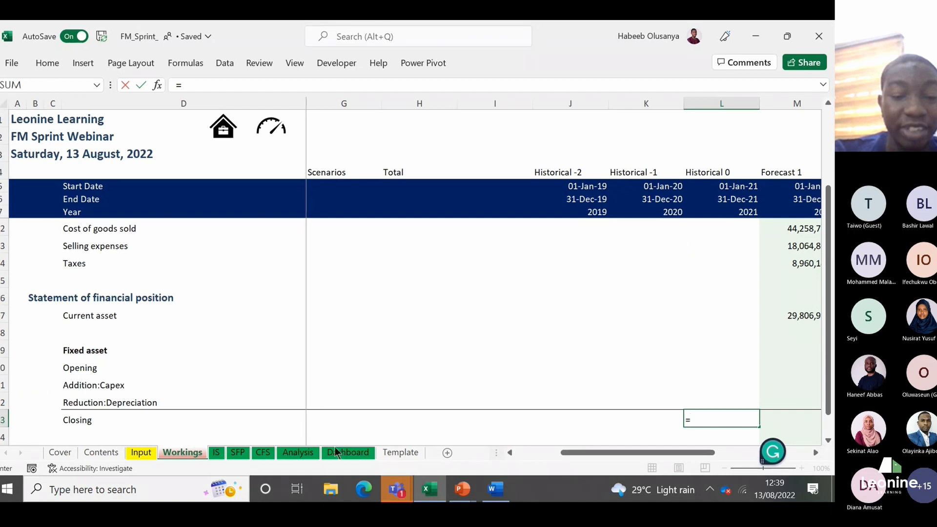
click(244, 452)
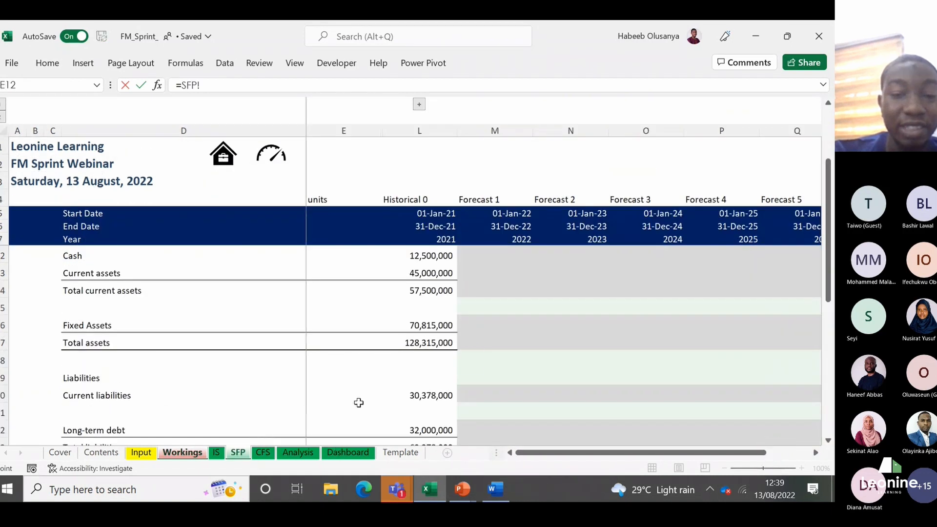
click(422, 327)
key(Return)
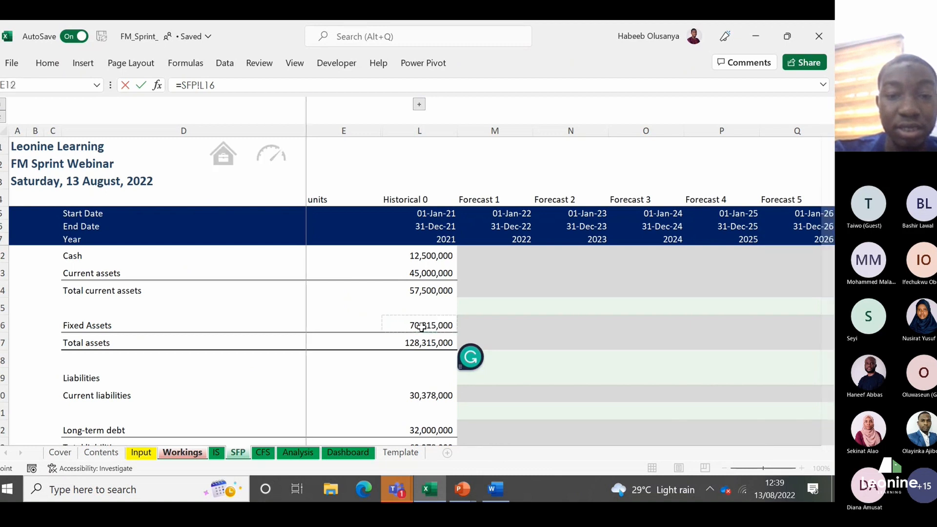
Step: Set the 2022 Opening fixed asset in M20 equal to the 2021 Closing balance in L23
key(Up)
key(Up)
key(Up)
key(Up)
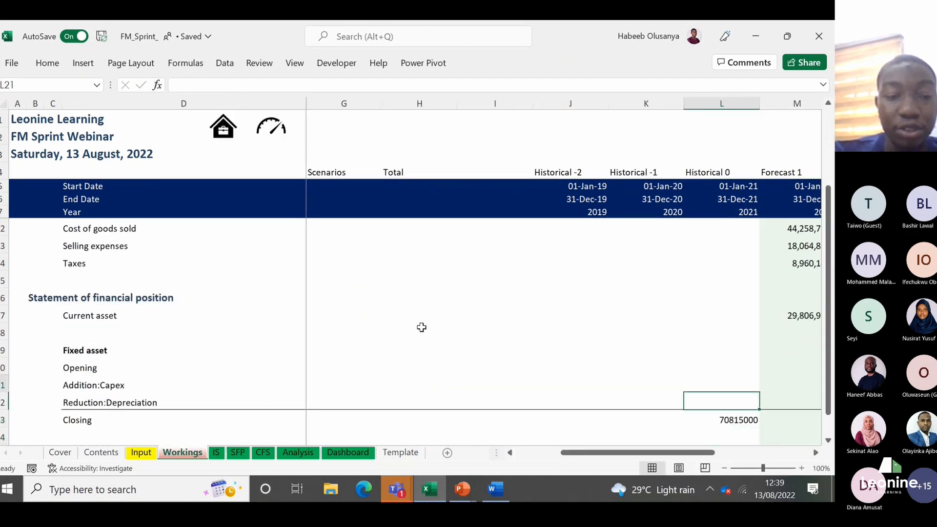
key(Right)
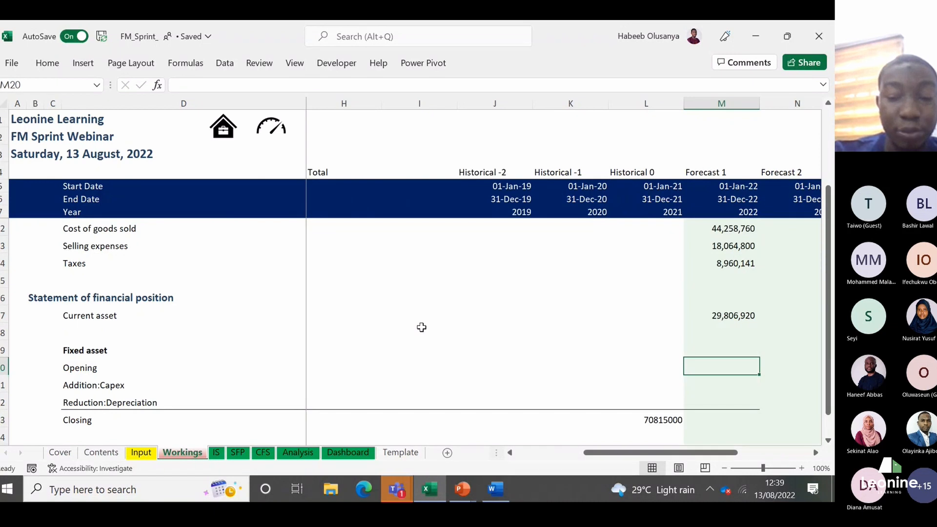
text(=)
key(Down)
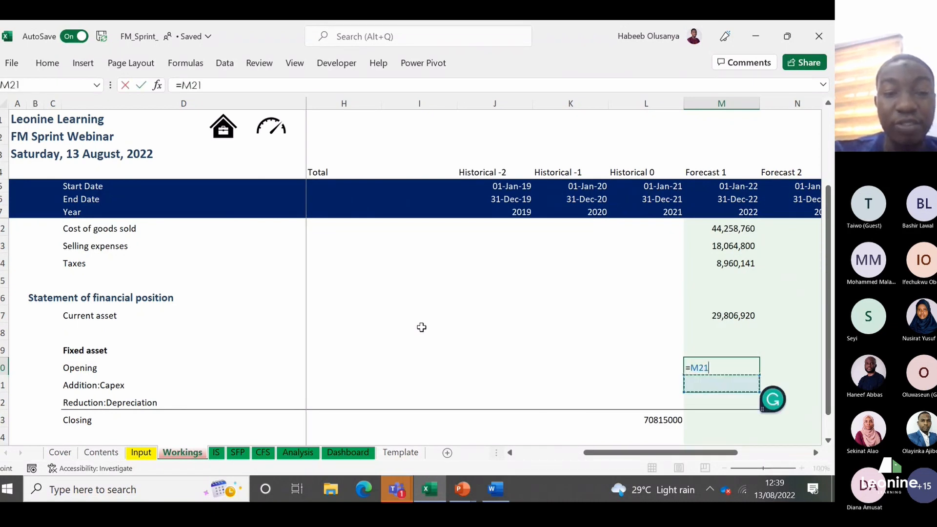
key(Down)
key(Down)
key(Left)
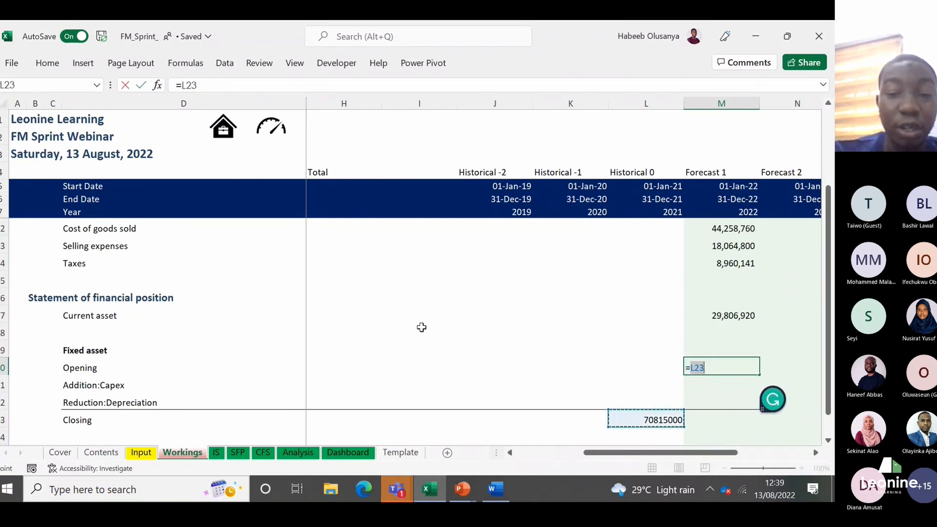
key(Return)
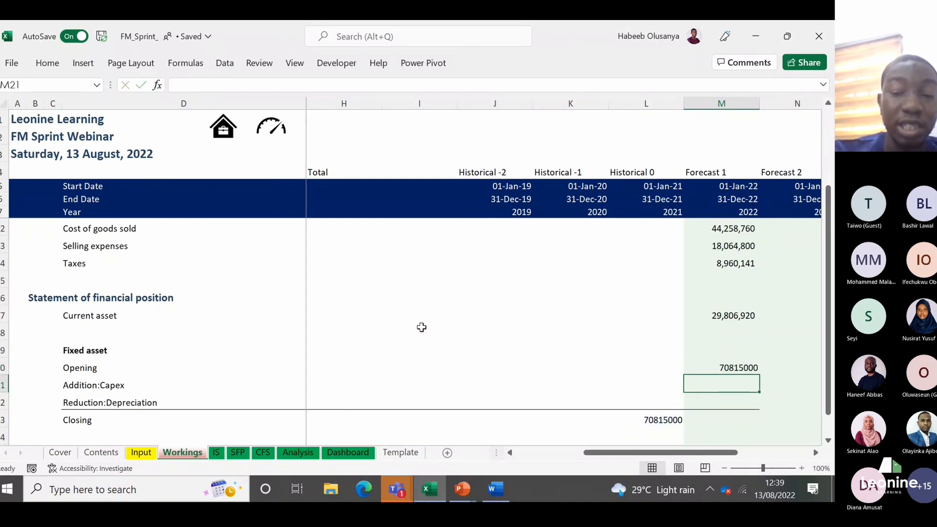
Step: Link the 2022 Addition:Capex cell M21 in Workings to the capex assumption on the Input sheet
text(=)
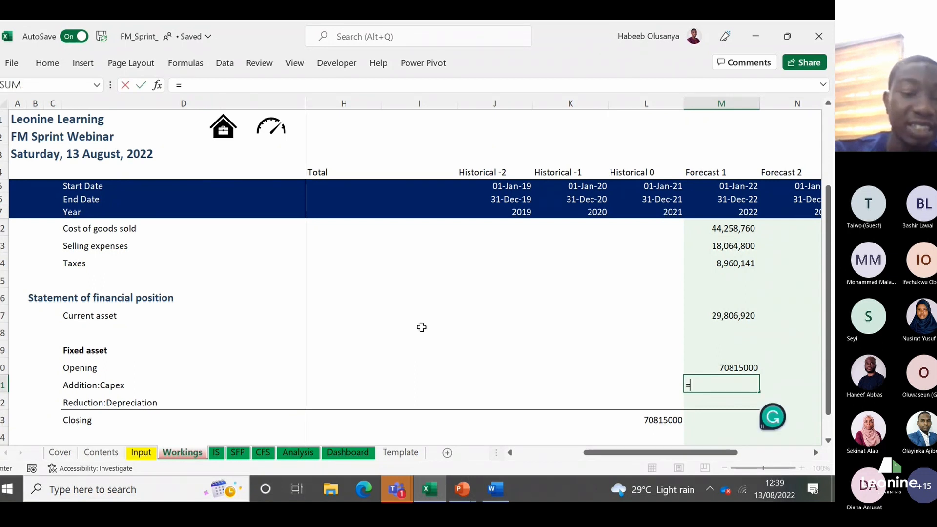
click(141, 452)
click(623, 360)
key(Return)
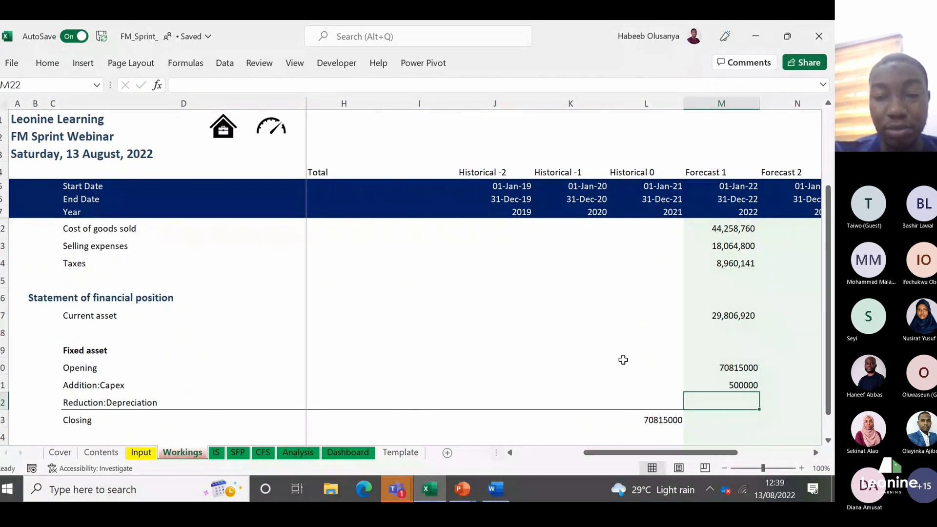
Step: Calculate the 2022 Closing fixed asset in M23 as opening plus capex minus depreciation, =M20+M21-M22
key(Down)
key(Down)
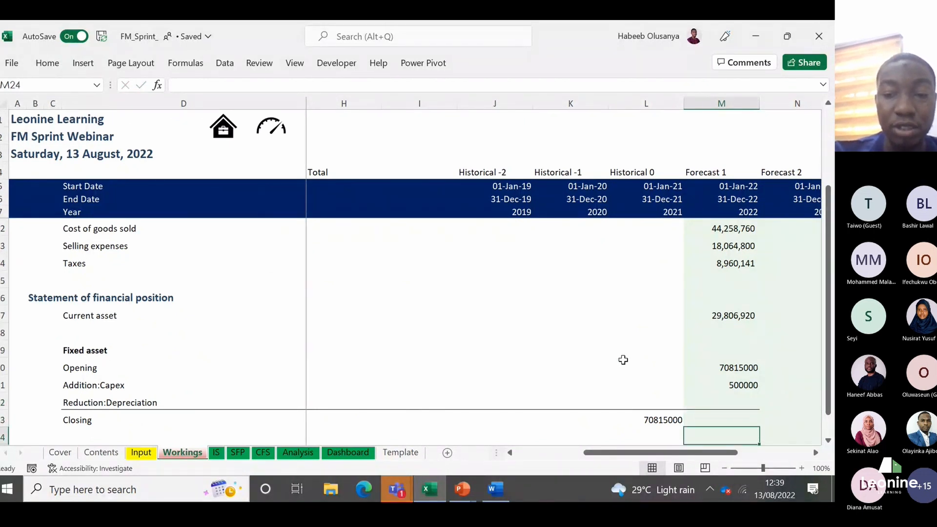
key(Down)
key(Up)
key(Up)
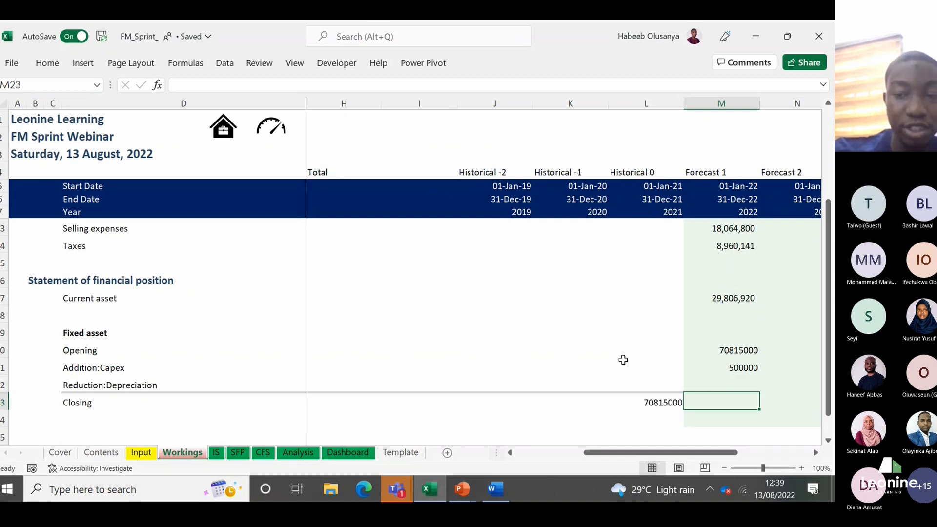
text(=)
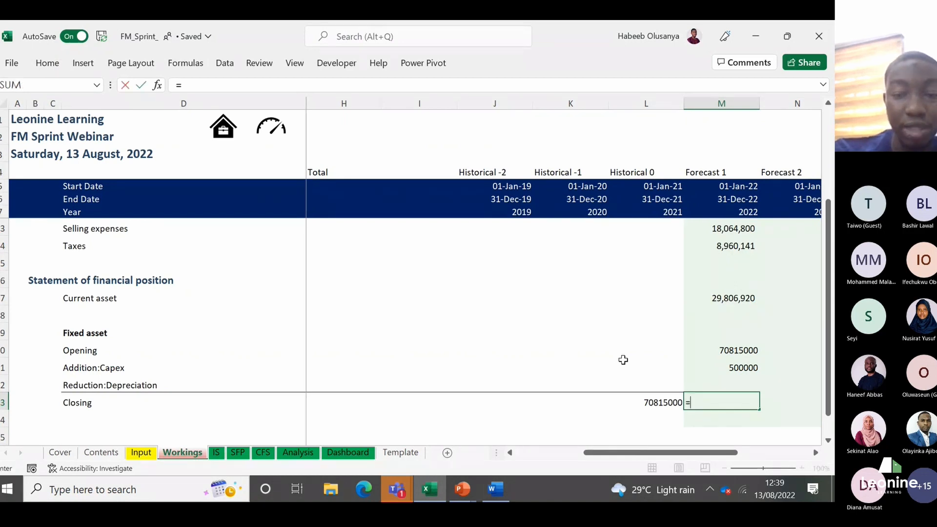
key(Up)
key(Up)
key(Up)
text(+)
key(Up)
key(Up)
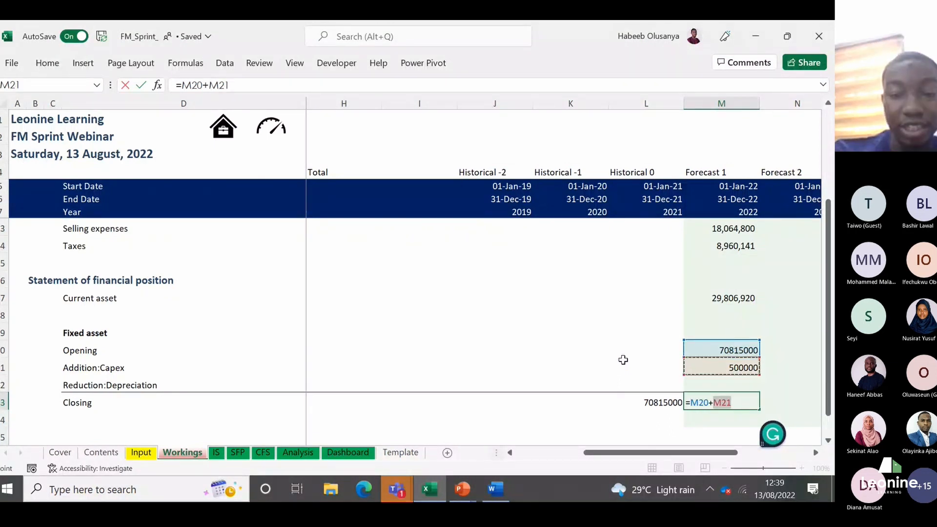
text(-)
key(Up)
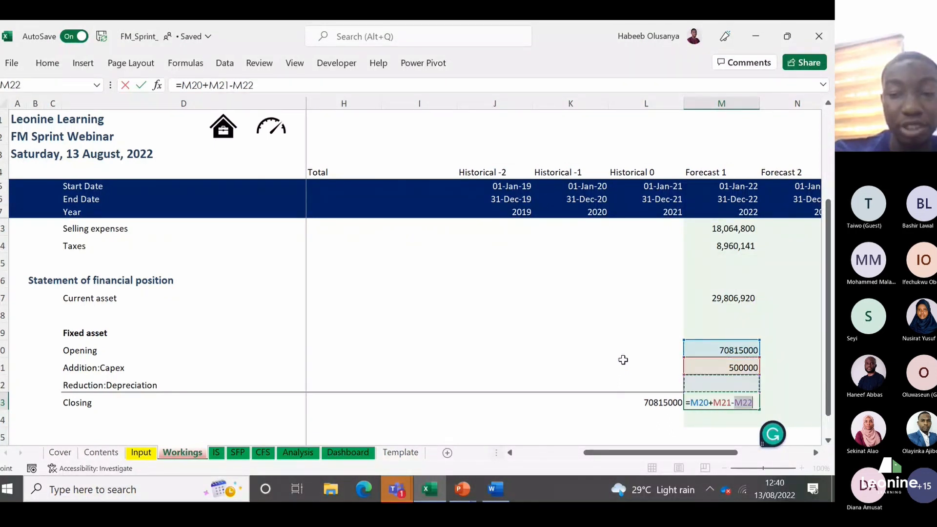
key(Return)
key(Up)
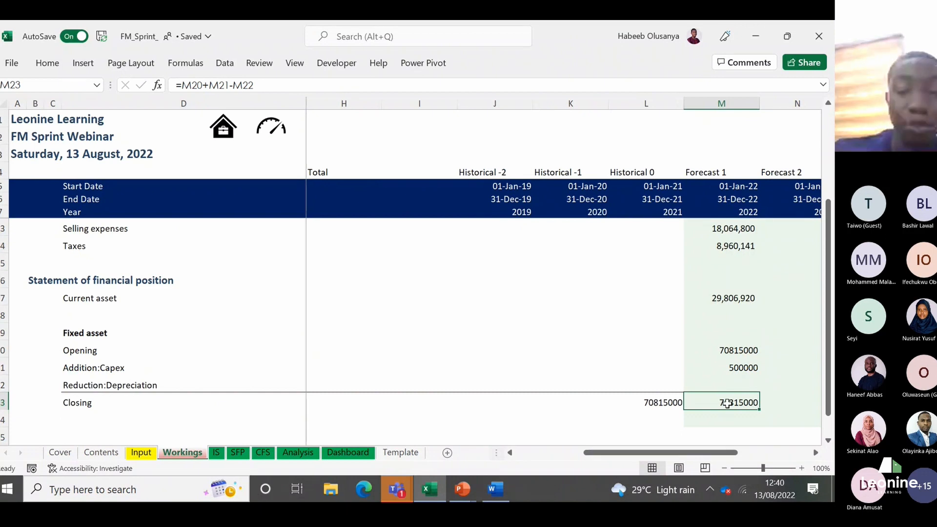
Step: Extend the Closing row label in D23 to read "Closing balance"
key(ctrl+Left)
key(ctrl+Left)
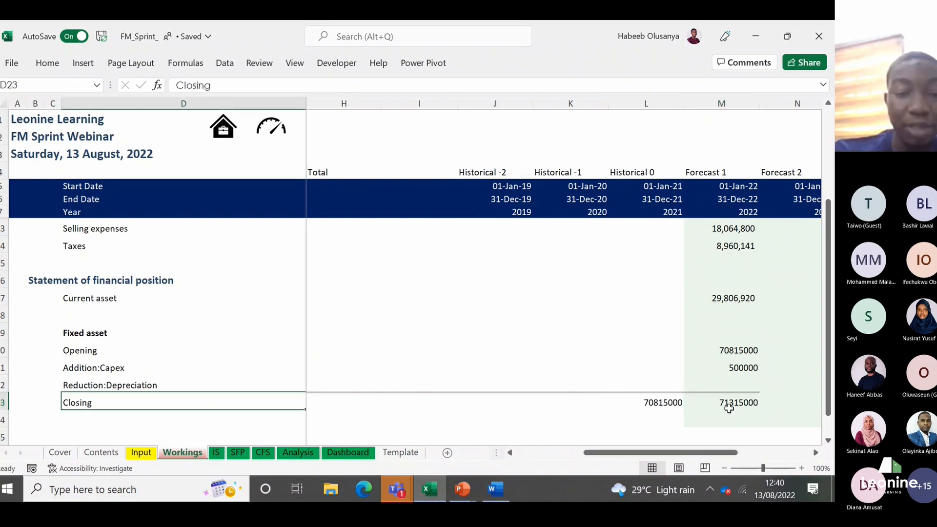
click(415, 84)
text(balal)
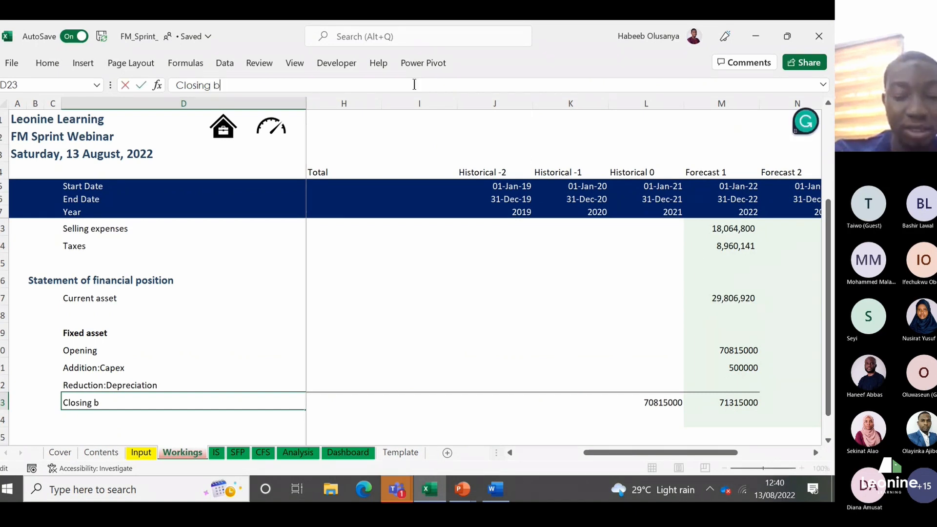
key(BackSpace)
text(nce)
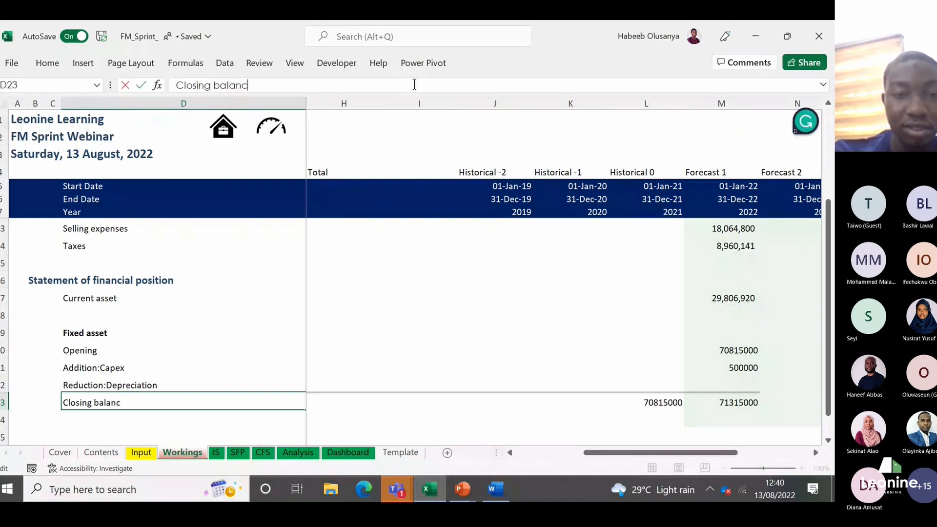
key(Return)
Step: Copy only the formats of the 2022 Current asset cell M17 onto the fixed asset cells M20:M23
key(Up)
key(Right)
key(Right)
key(Right)
key(Right)
key(Right)
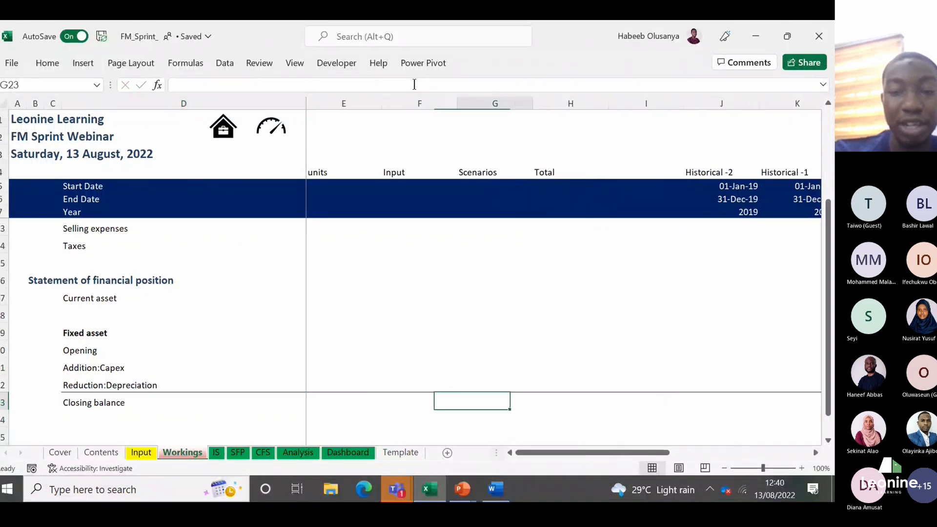
key(Right)
key(Right)
key(Right)
key(Right)
key(Up)
key(Up)
key(Up)
key(Up)
key(Up)
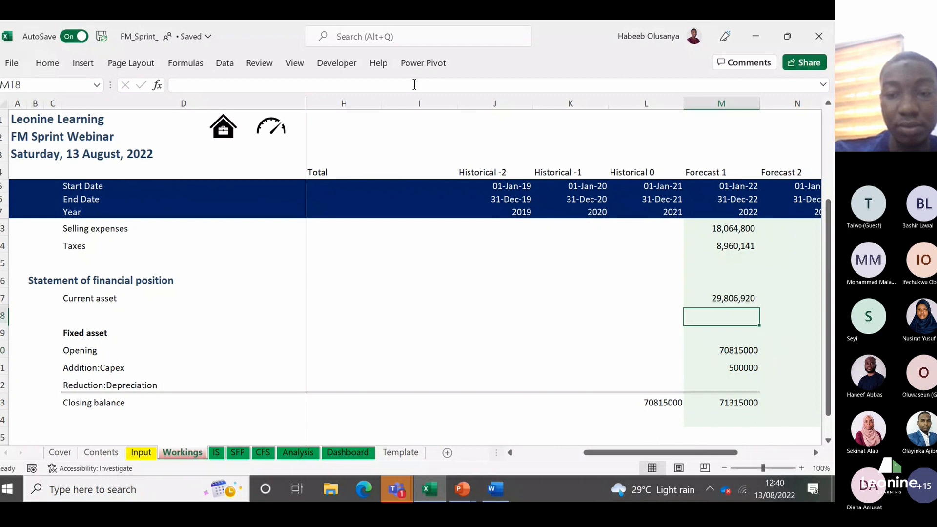
key(Up)
key(ctrl+c)
key(Down)
key(Down)
key(Down)
key(shift+Down)
key(shift+Down)
key(shift+Down)
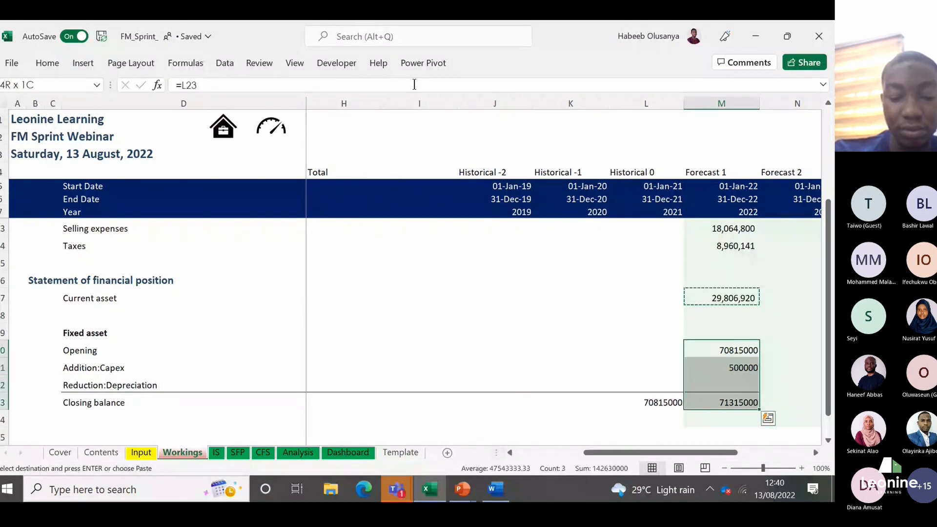
key(ctrl+alt+v)
key(Down)
key(Down)
Step: Copy the 2022 closing balance cell M23 and paste only its formats onto the 2021 closing balance L23
key(Down)
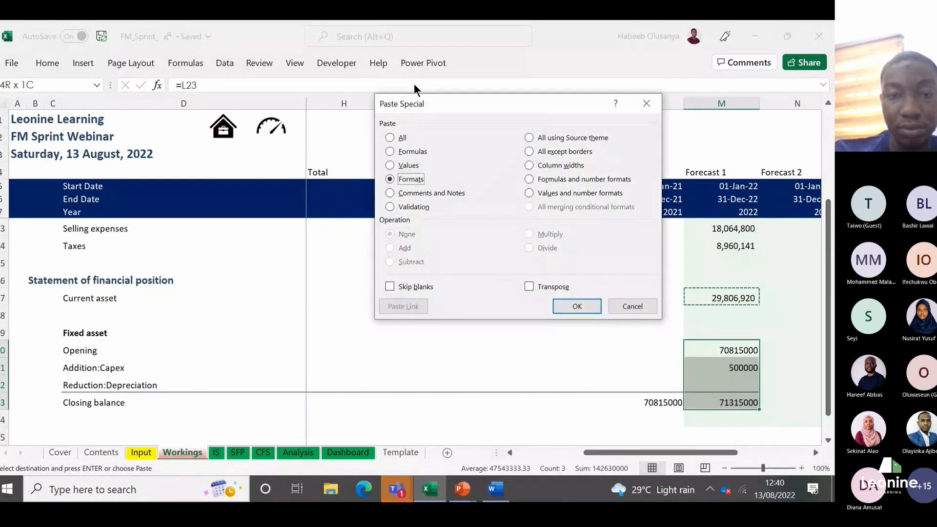
key(Return)
key(Down)
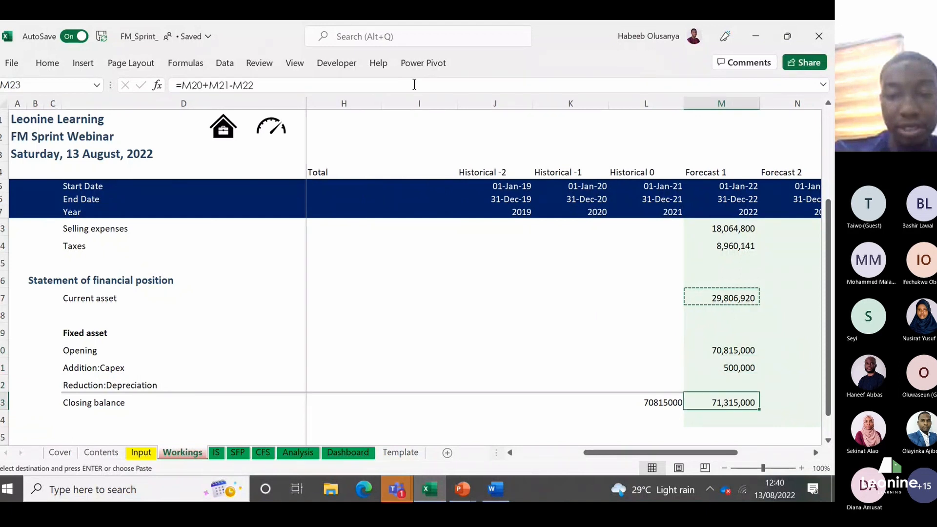
key(ctrl+c)
key(Left)
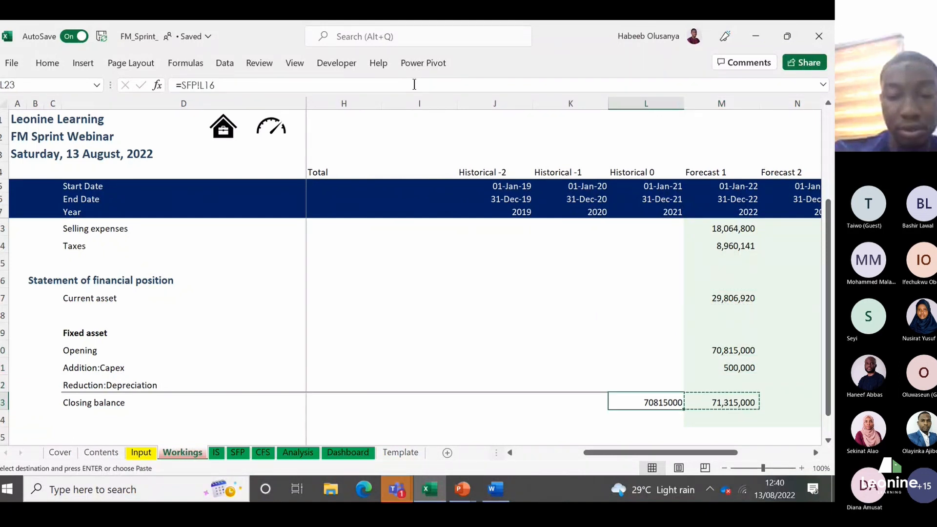
key(ctrl+alt+v)
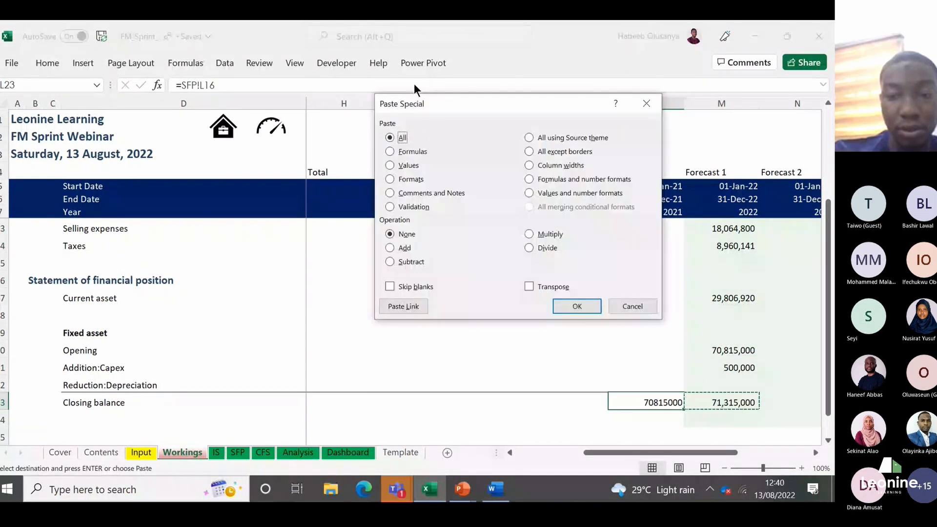
click(407, 179)
key(Return)
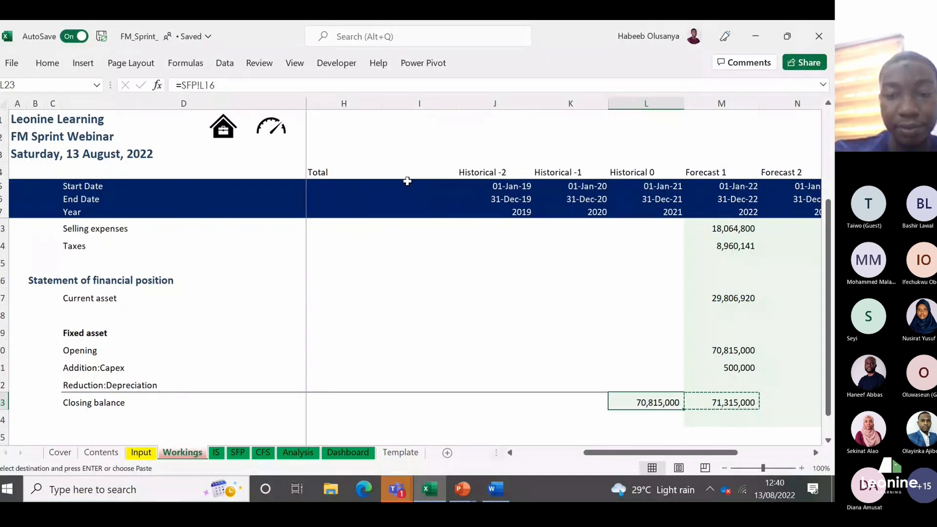
Step: Apply the Normal cell style to the 2021 closing balance in L23
click(46, 63)
click(514, 113)
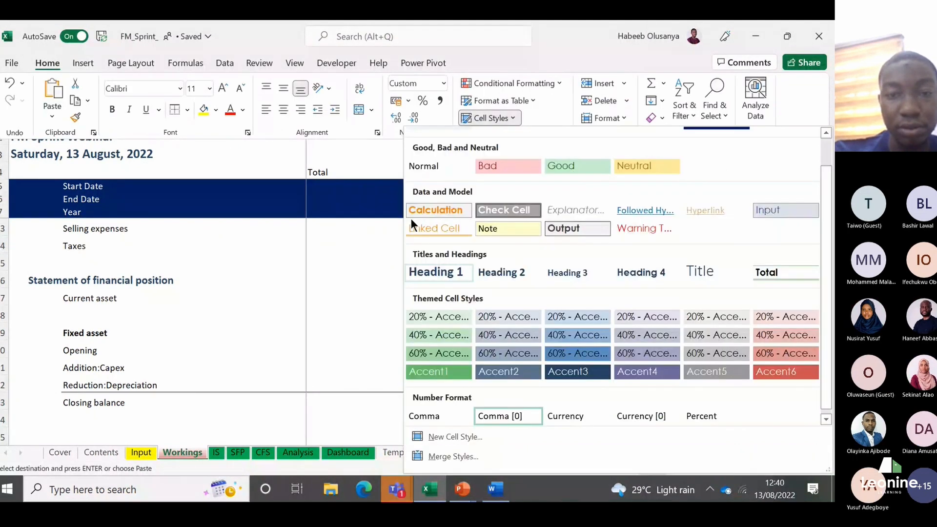
click(429, 163)
Step: Copy the 2022 closing balance cell M23 and open the Paste Special options for the 2021 closing balance L23
key(Right)
key(Left)
key(Down)
key(Up)
key(Right)
key(ctrl+c)
key(Left)
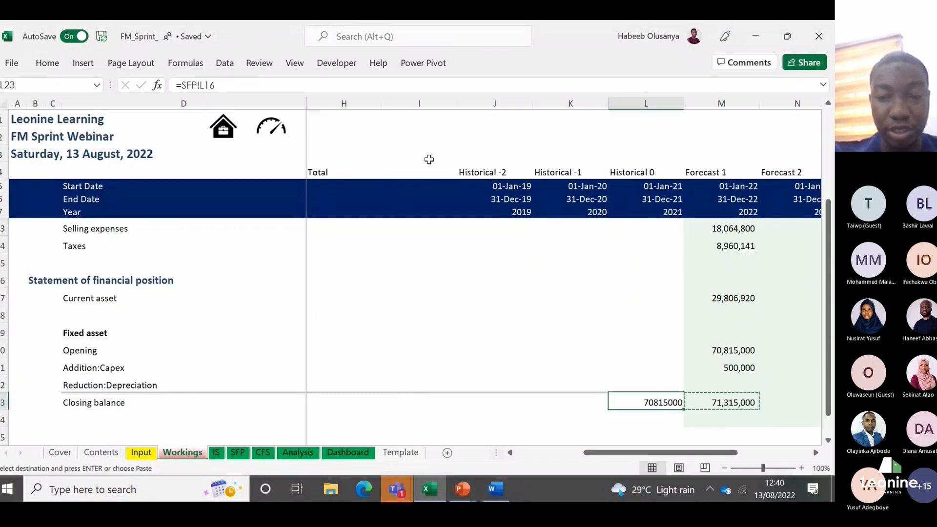
key(Escape)
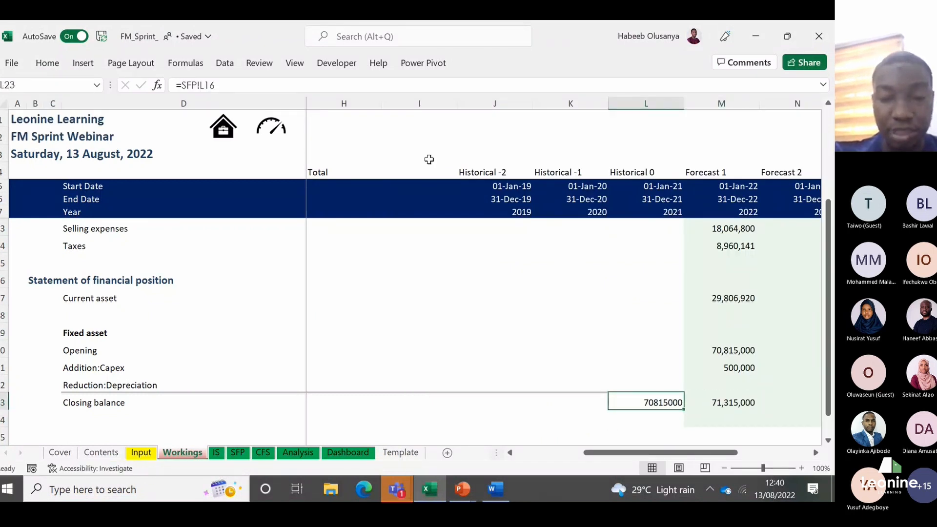
key(Right)
key(ctrl+c)
key(Left)
key(ctrl+alt+v)
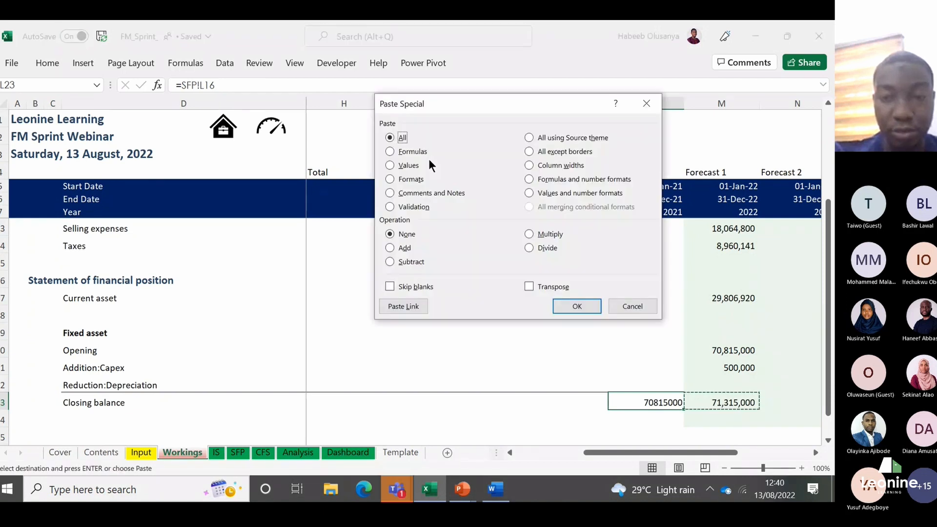
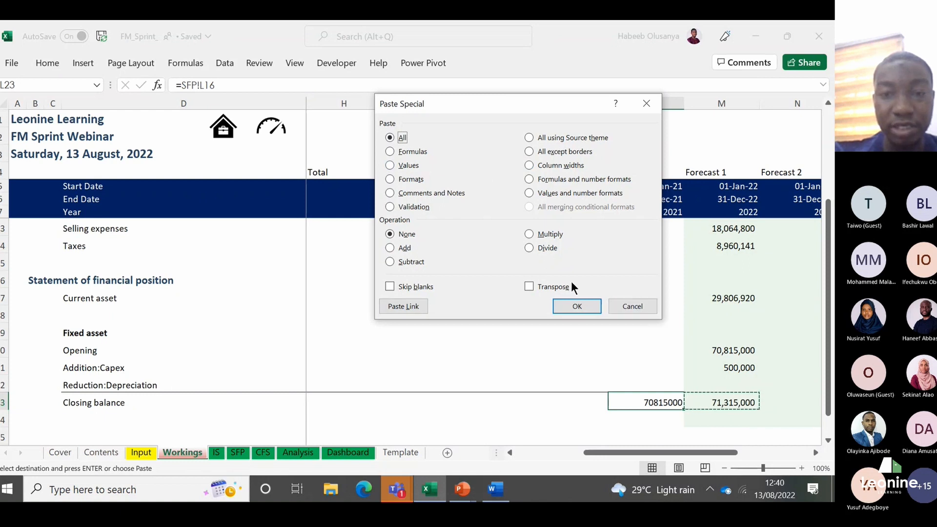
Step: Paste only the formats onto the 2021 closing balance L23, and reset that cell to the Normal cell style
click(393, 181)
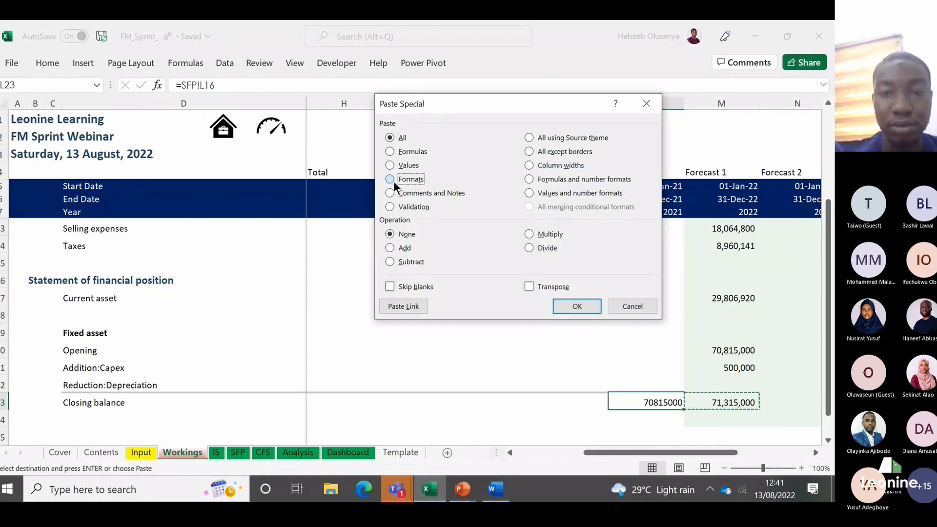
key(Return)
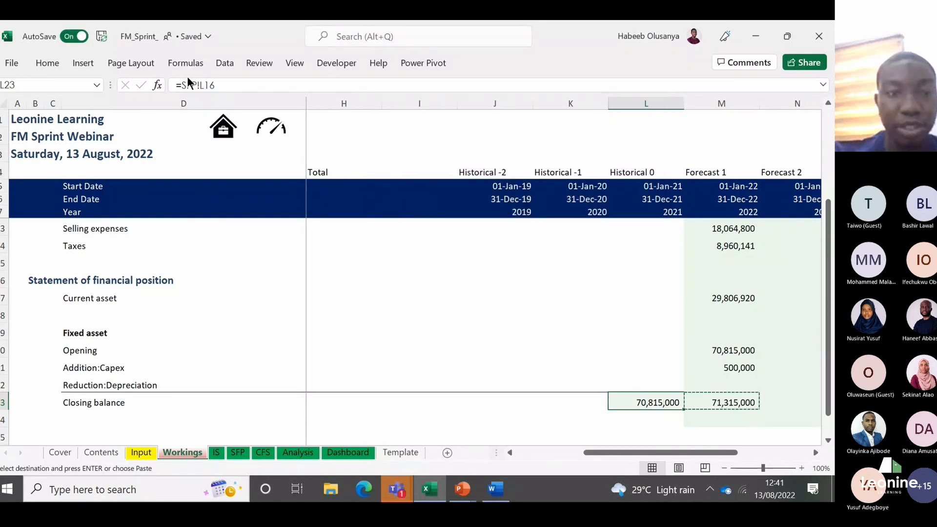
click(54, 61)
click(509, 119)
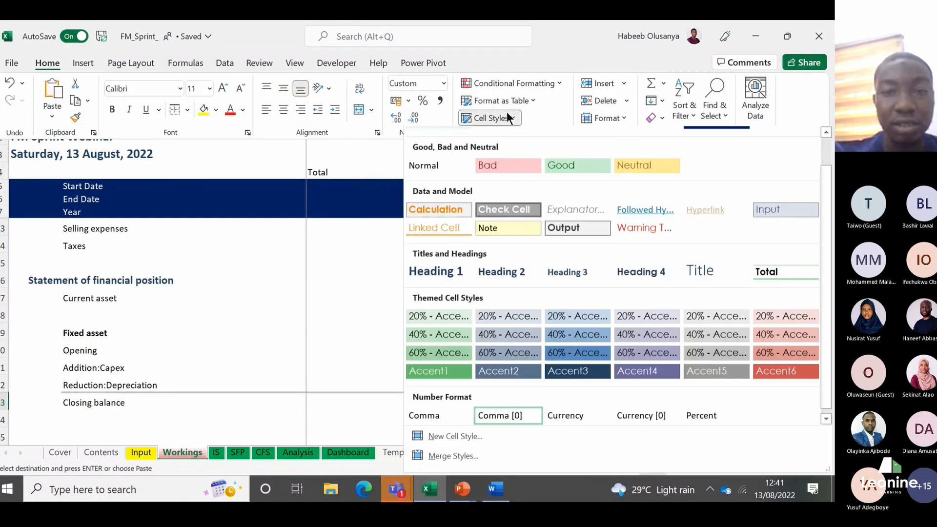
click(448, 161)
key(Down)
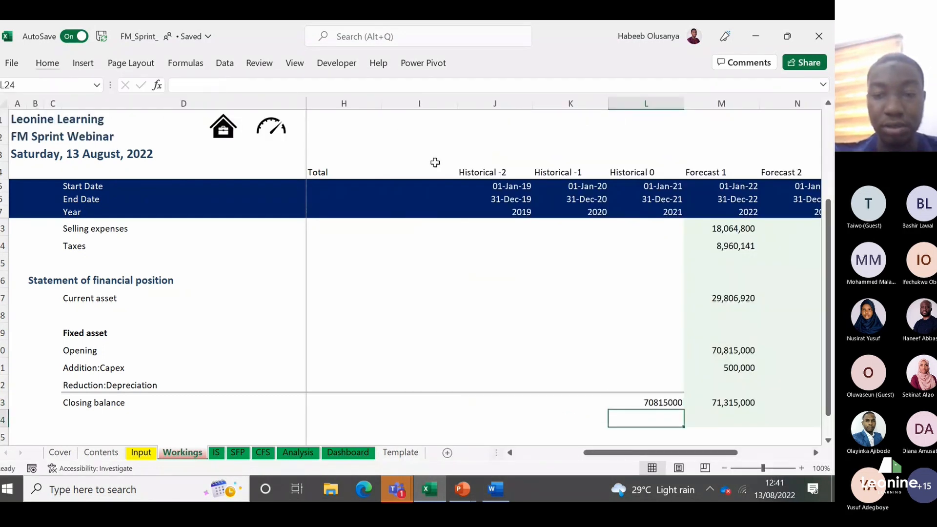
Step: Apply the Comma [0] cell style to the 2021 closing balance in L23
key(Up)
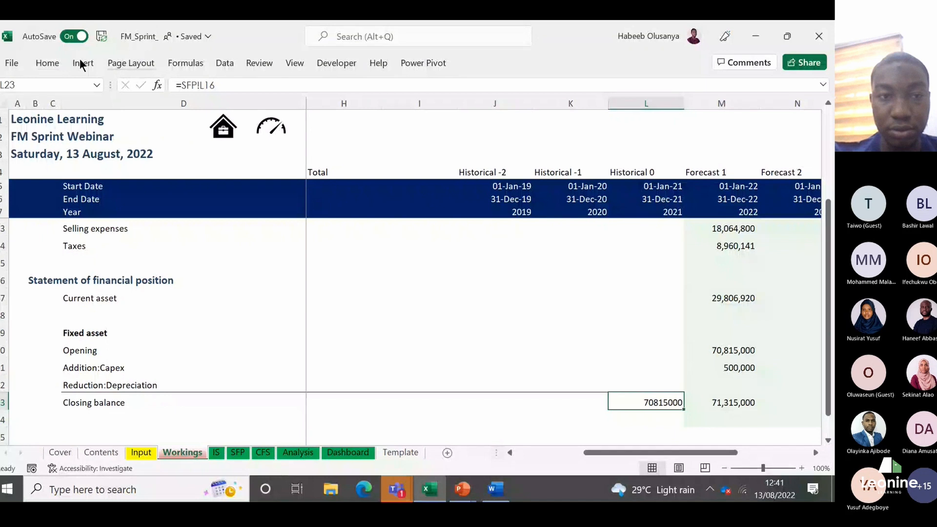
click(48, 62)
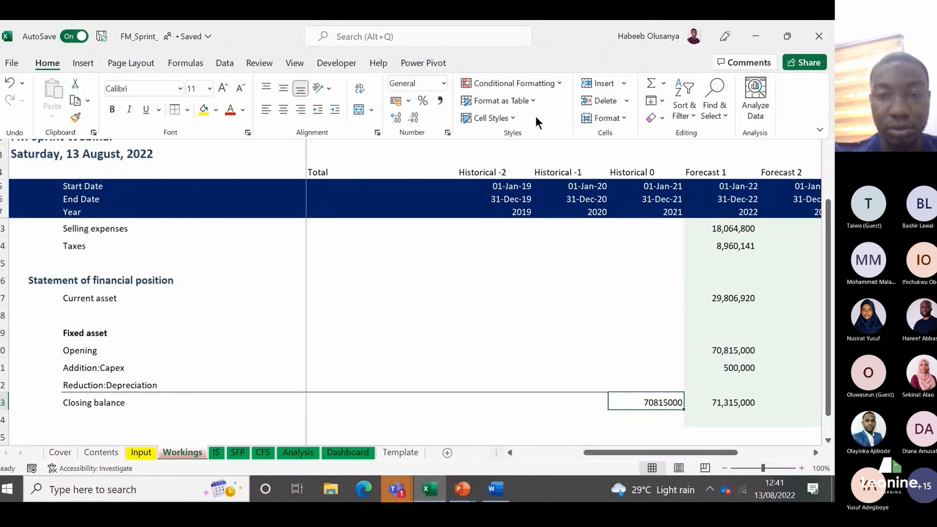
click(507, 117)
scroll(507, 419, down, 1)
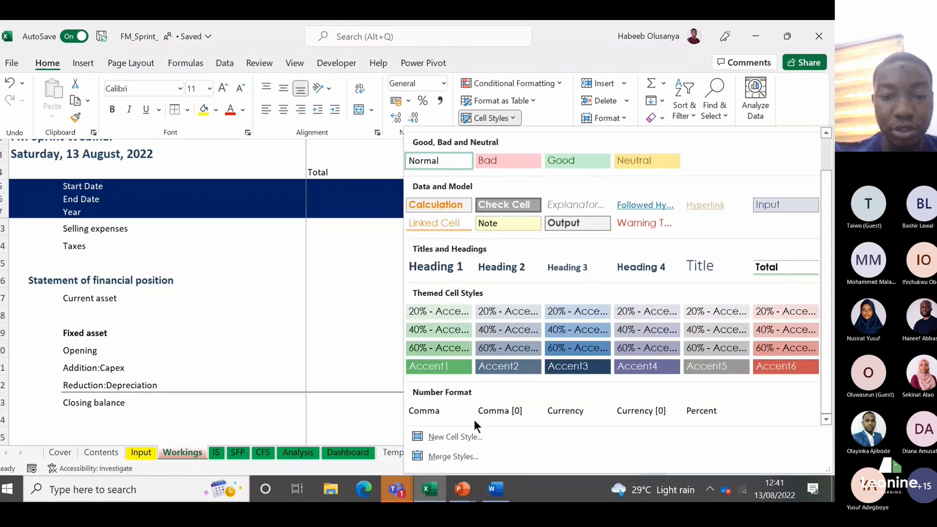
click(485, 414)
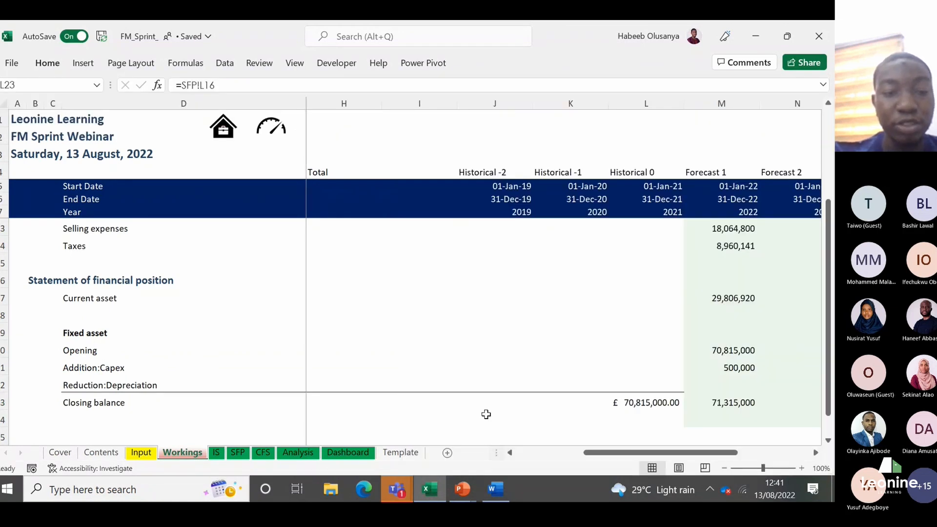
Step: Examine the Current liabilities - % of COGS assumption across the historical and forecast years on the Input sheet
click(185, 418)
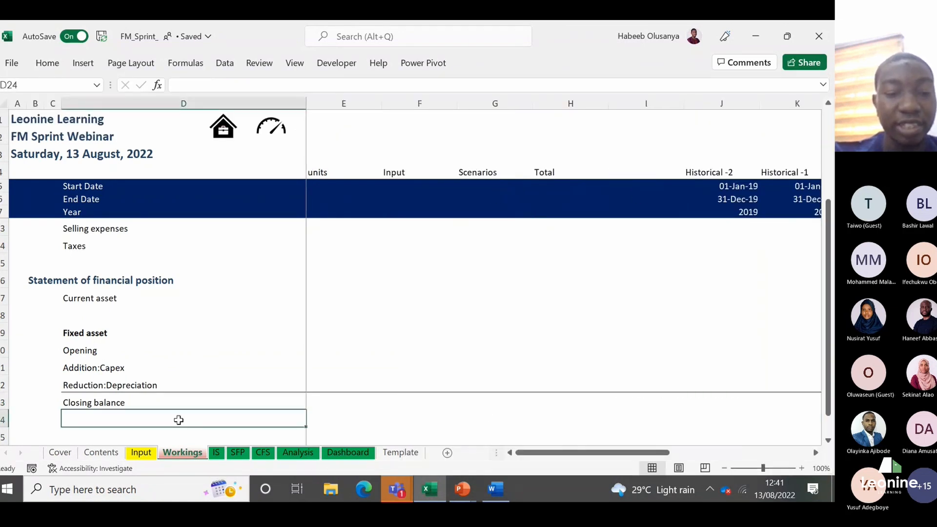
click(141, 452)
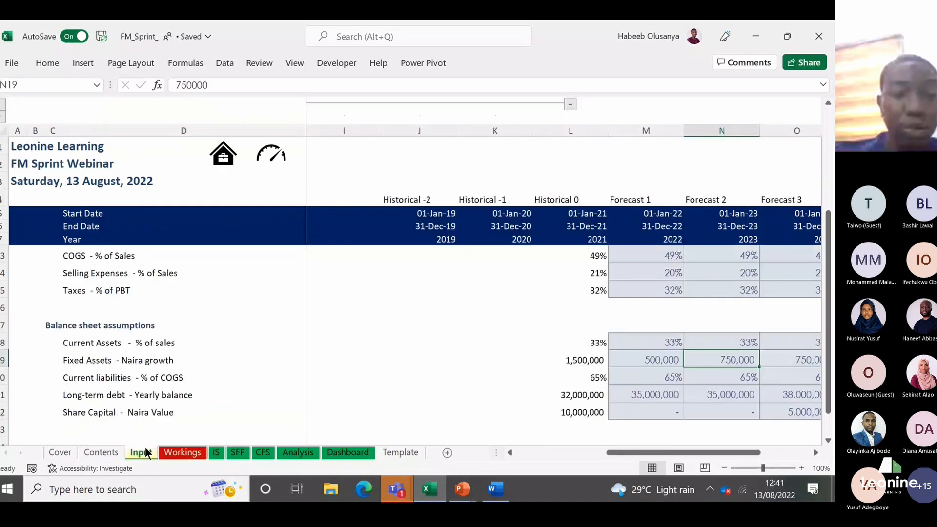
click(96, 379)
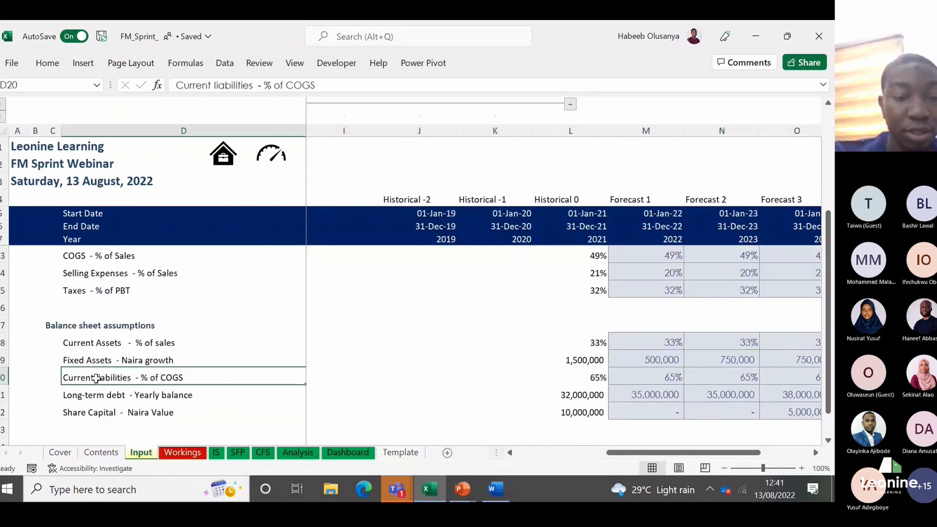
key(Right)
key(Left)
key(Left)
key(Right)
key(Right)
key(Right)
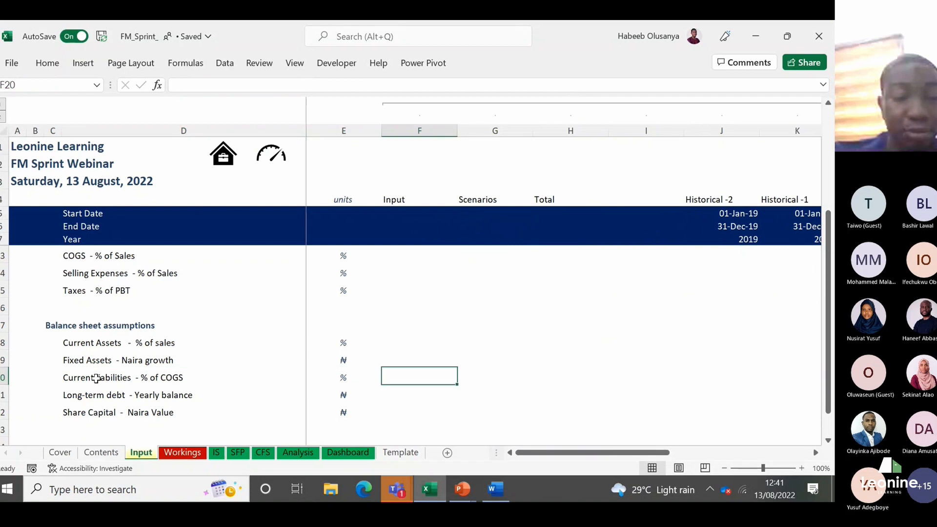
key(Right)
key(Right)
key(Right)
key(Right)
key(Right)
key(Right)
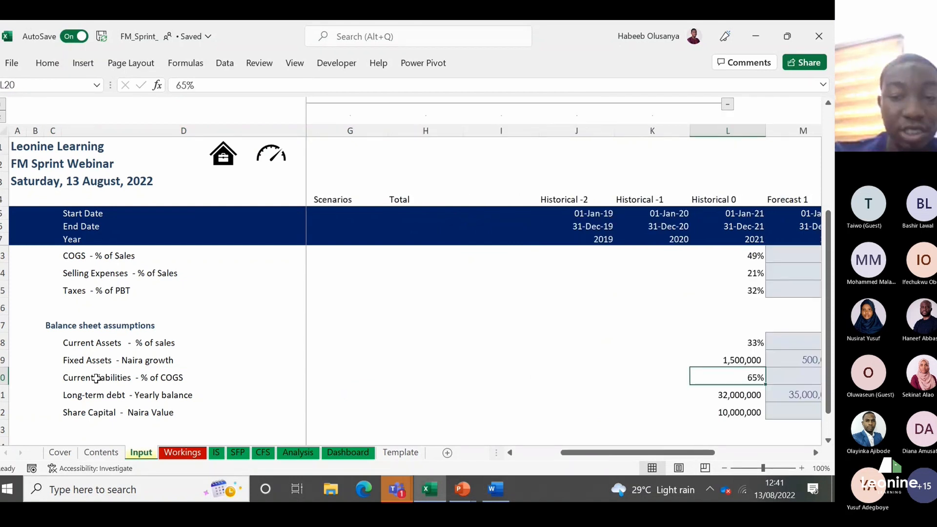
key(Right)
key(Right)
key(Left)
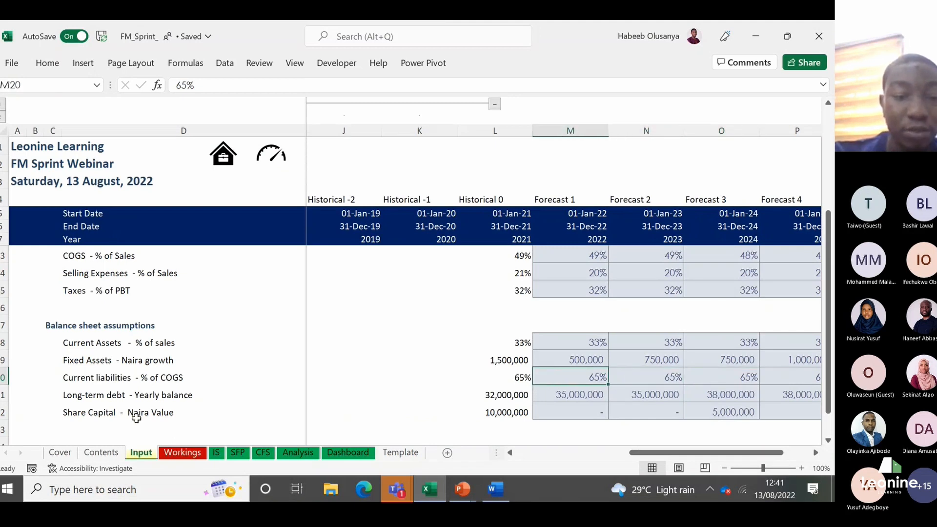
Step: Add the row label "Current liabilities" in D25 of the Workings sheet, below the fixed asset schedule
click(182, 453)
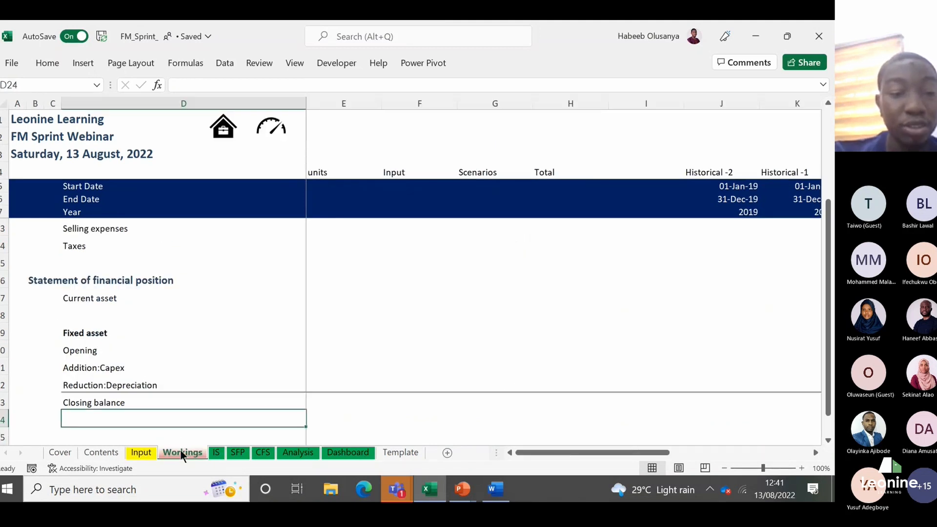
key(Down)
text(Curren t)
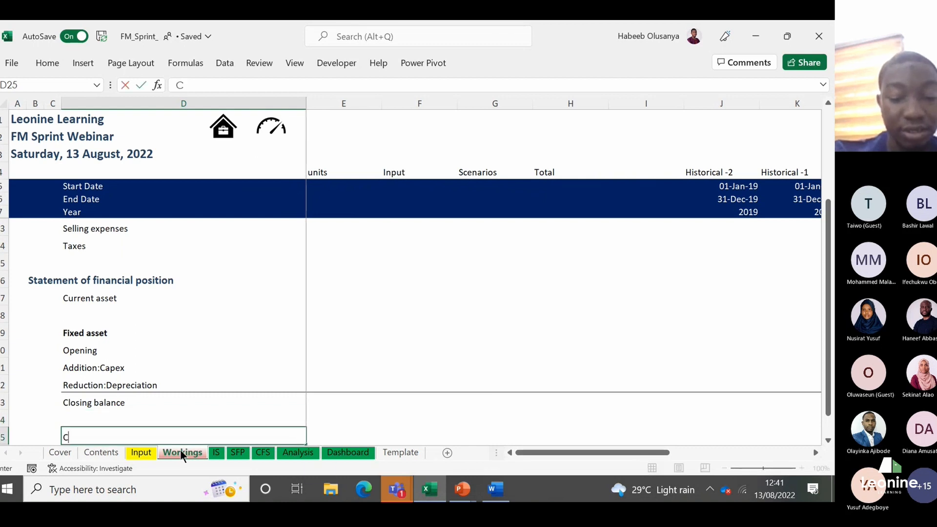
key(BackSpace)
key(BackSpace)
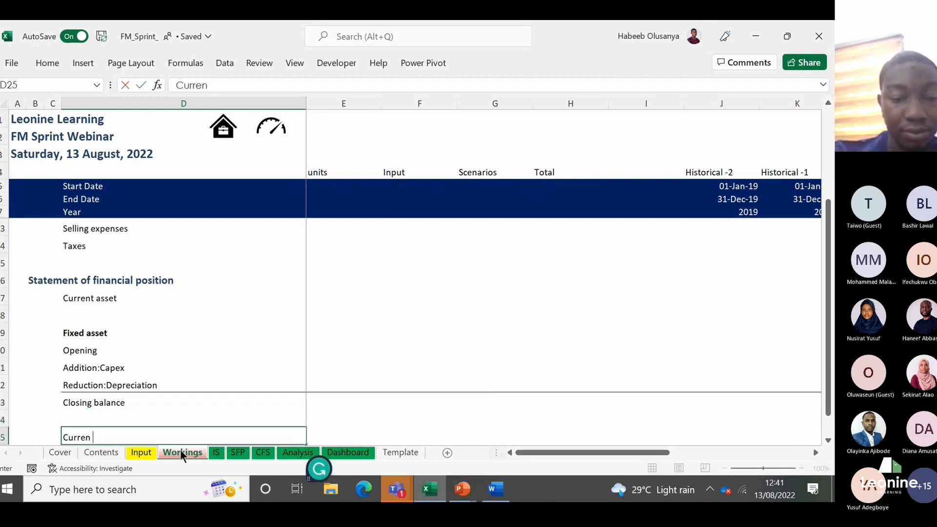
text(t liabilities)
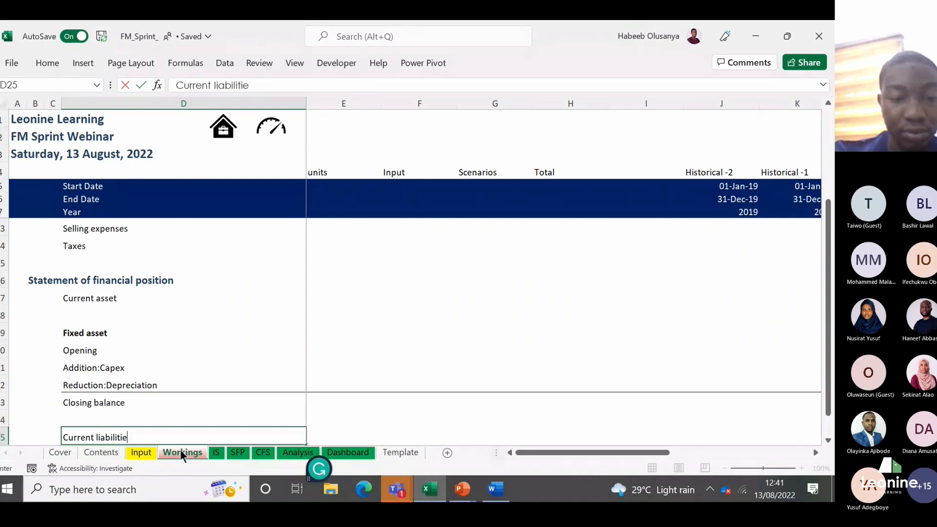
key(Return)
Step: Extend the light green forecast shading of M24:Q24 down over the empty rows below in columns M to Q
key(Up)
key(Right)
key(Right)
key(Right)
key(Right)
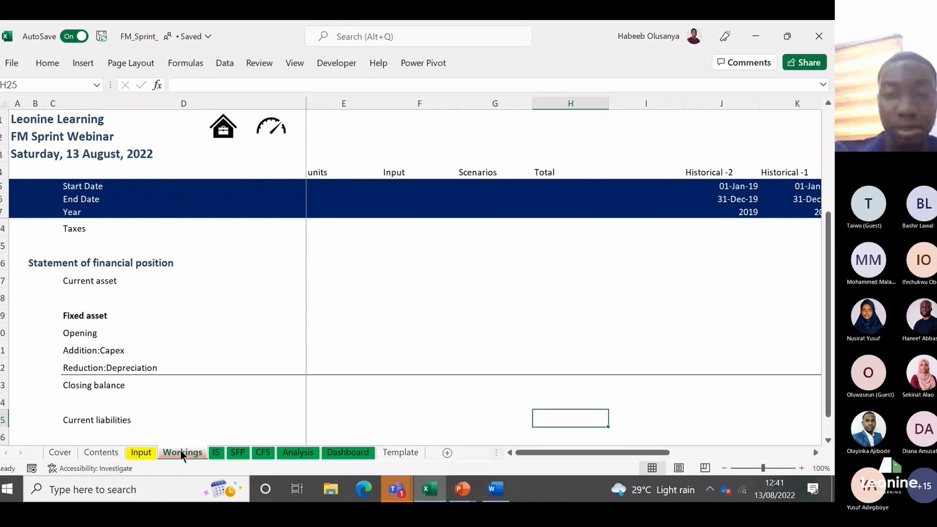
key(Right)
key(Right)
key(Right)
key(Right)
key(Right)
key(Up)
key(shift+Right)
key(shift+Right)
key(shift+Right)
key(shift+Right)
key(shift+Down)
key(shift+Down)
key(shift+Down)
key(shift+Down)
key(shift+Down)
key(shift+Down)
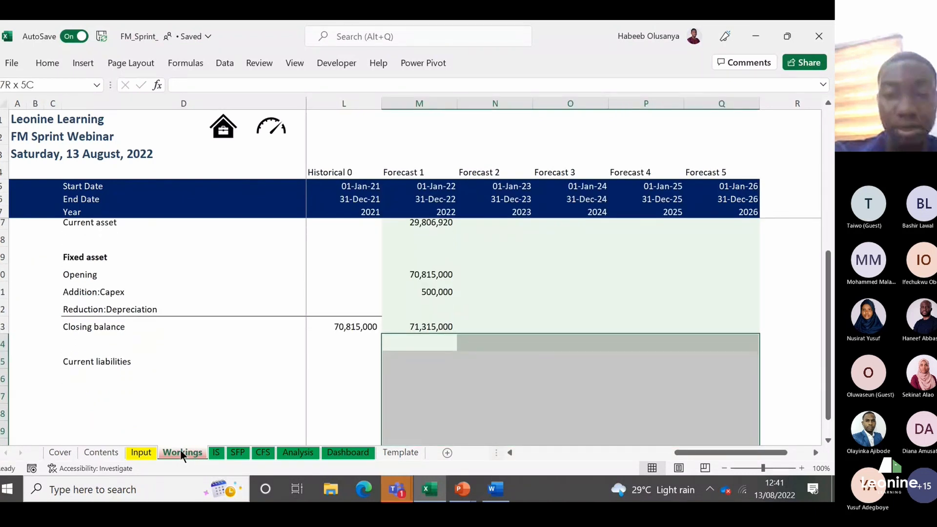
key(shift+Down)
key(shift+Down)
key(shift+Down)
key(shift+Down)
key(shift+Down)
key(shift+Down)
key(shift+Down)
key(shift+Down)
key(shift+Down)
key(shift+Down)
key(shift+Down)
key(shift+Down)
key(shift+Down)
key(shift+Down)
key(Up)
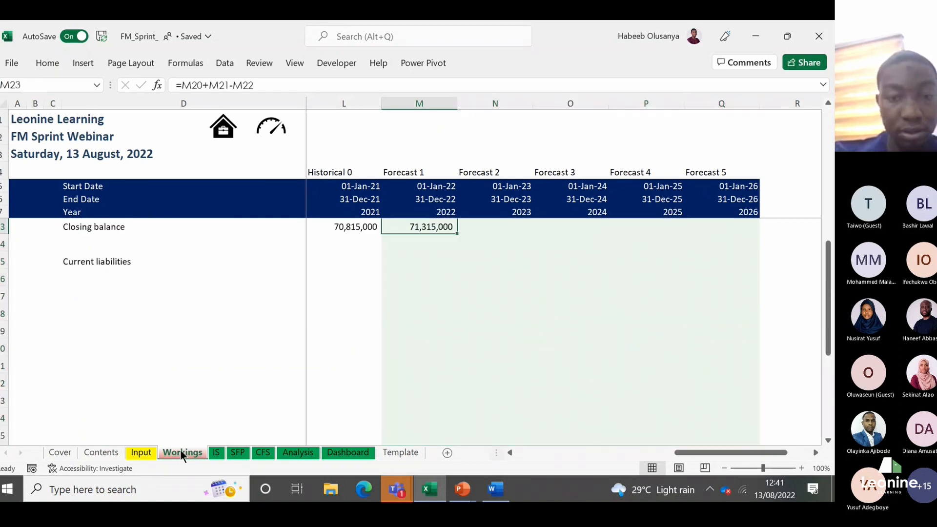
Step: Calculate 2022 Current liabilities in M25 as the Input percentage times COGS with =Input!M20*Workings!M12
key(Down)
key(Down)
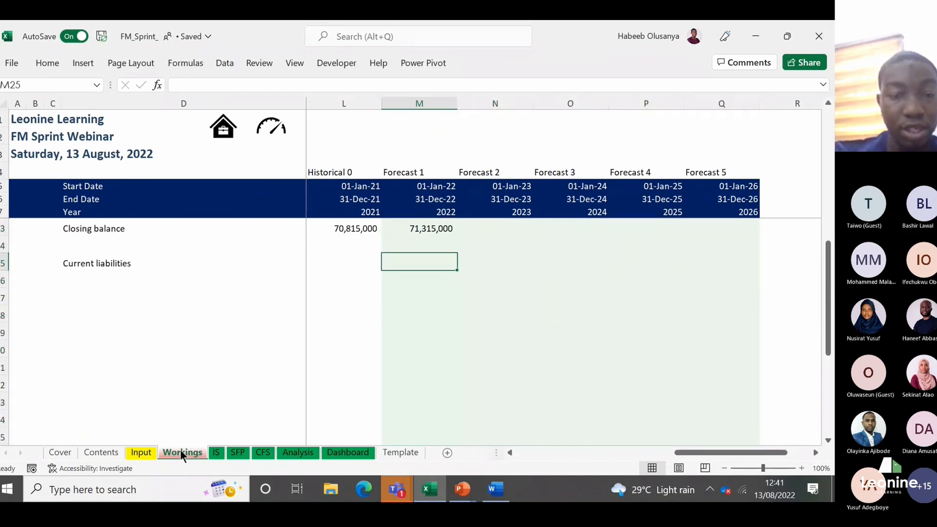
text(=)
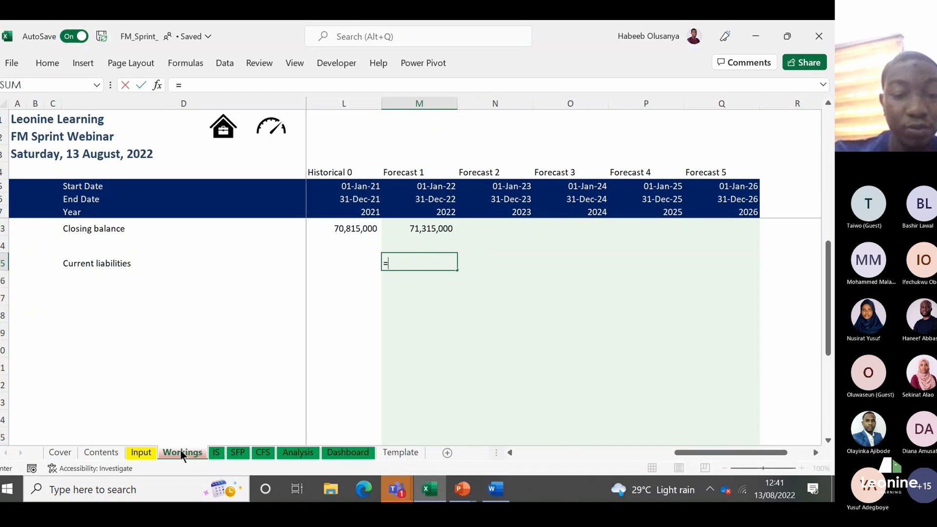
click(145, 454)
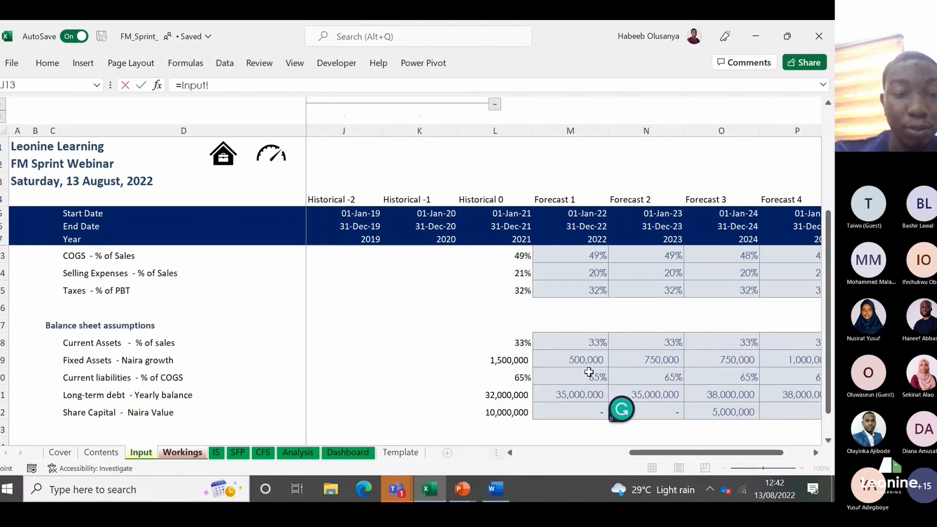
click(589, 373)
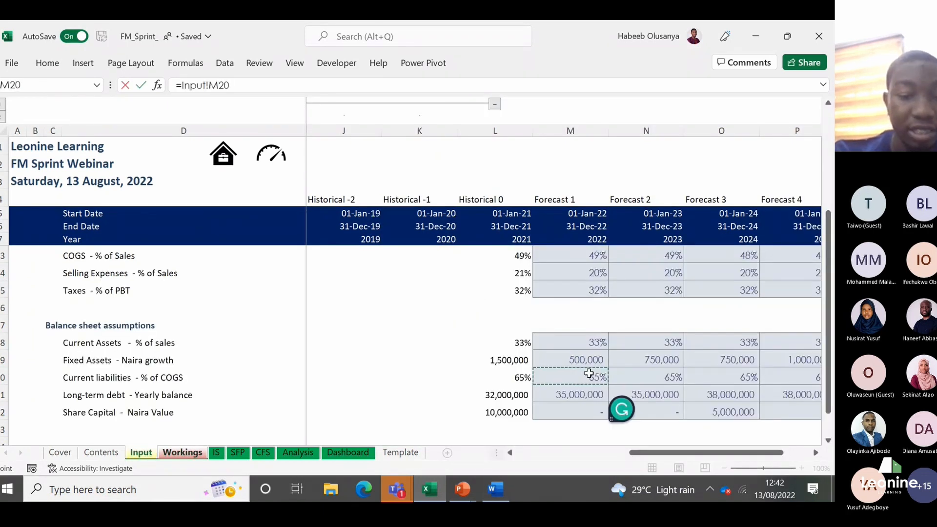
text(*)
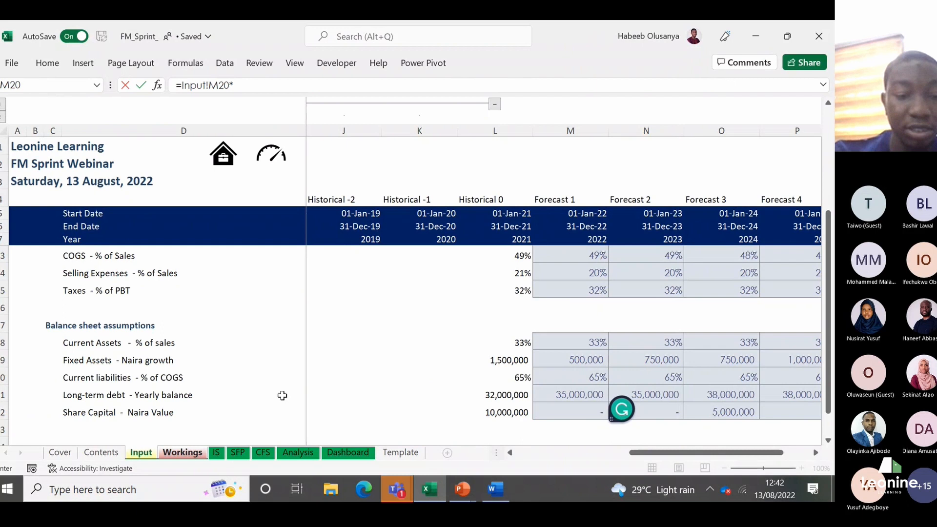
click(183, 452)
click(434, 246)
key(Up)
key(Up)
key(Up)
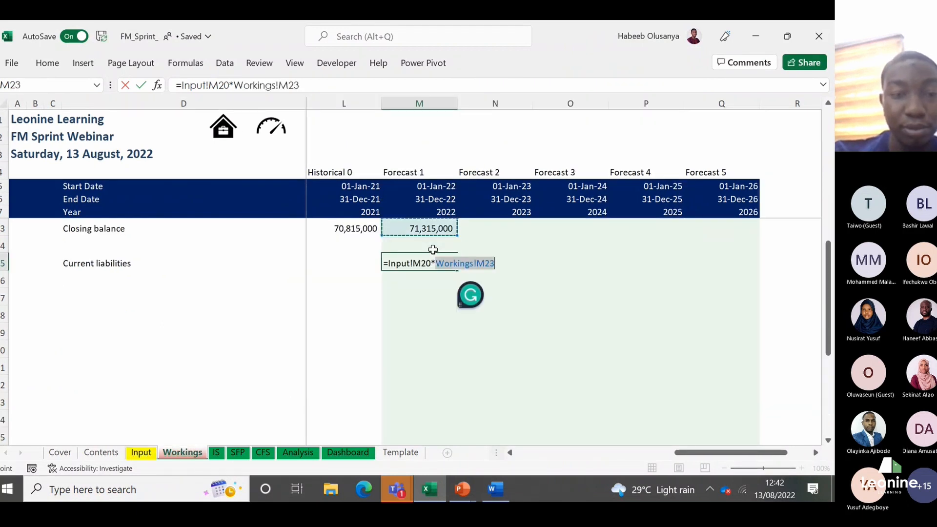
key(Up)
key(Up)
key(Up)
key(Up)
key(Up)
key(Up)
key(Up)
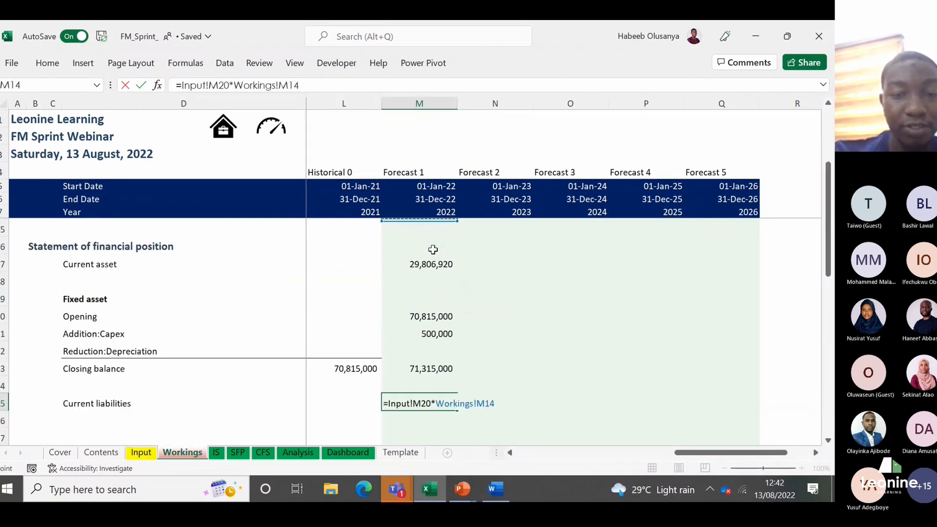
key(Up)
key(Up)
key(Up)
key(Down)
key(Return)
Step: Copy only the formats of the 2022 closing balance M23 onto the 2022 Current liabilities cell M25
key(Up)
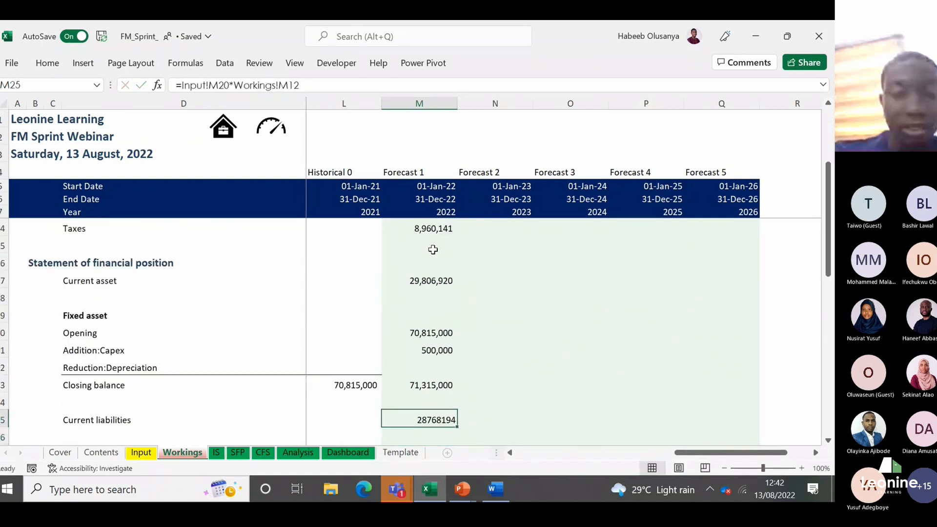
key(Up)
key(Up)
key(ctrl+c)
key(Down)
key(Down)
key(ctrl+alt+v)
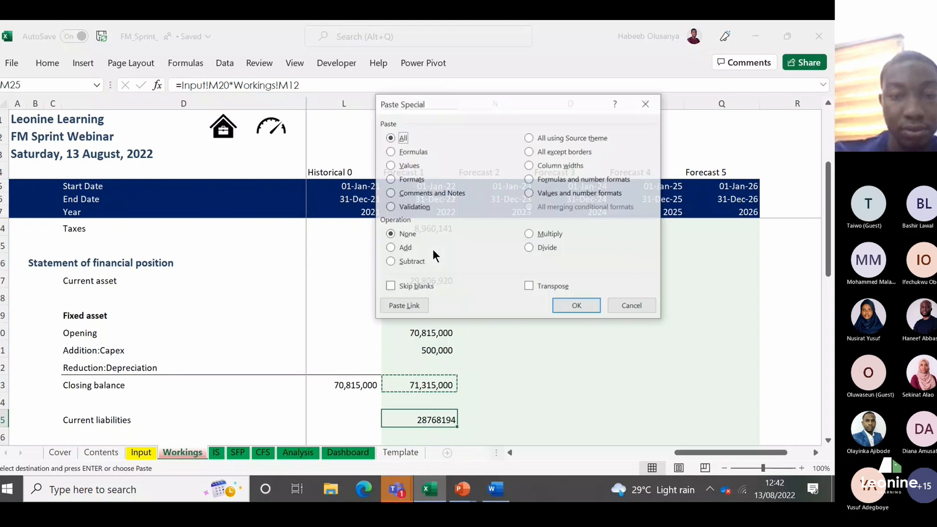
key(t)
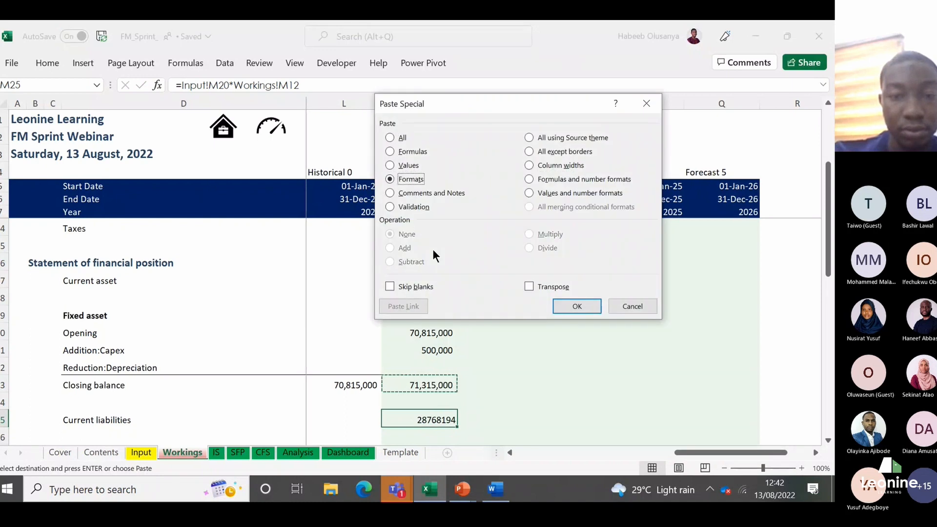
key(Return)
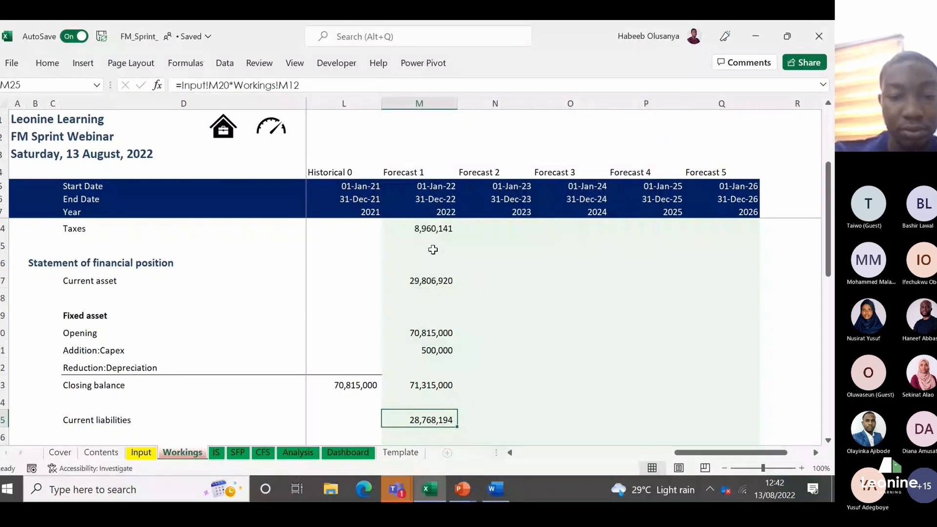
Step: Check the 2022 Long-term debt - Yearly balance assumption on the Input sheet, and return to the Workings sheet
key(Up)
key(Up)
key(ctrl+c)
key(Down)
key(Down)
key(Down)
click(141, 452)
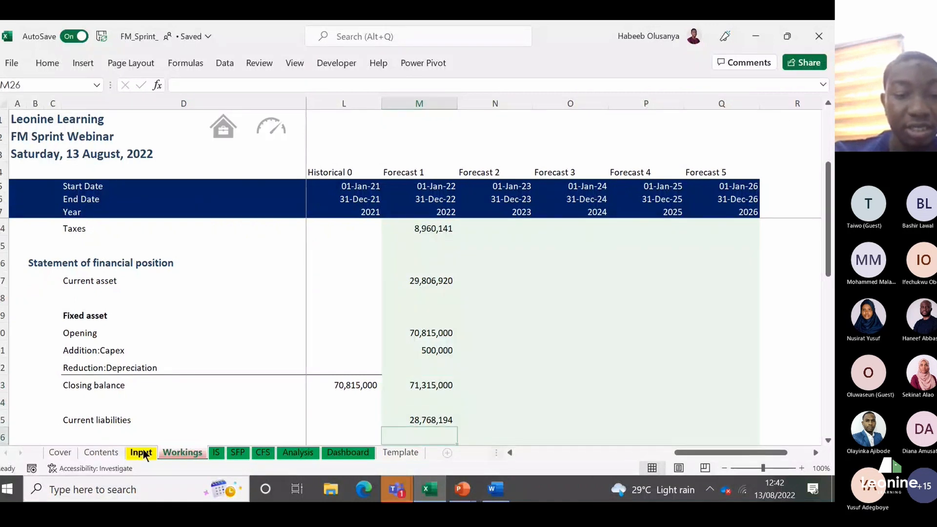
key(Down)
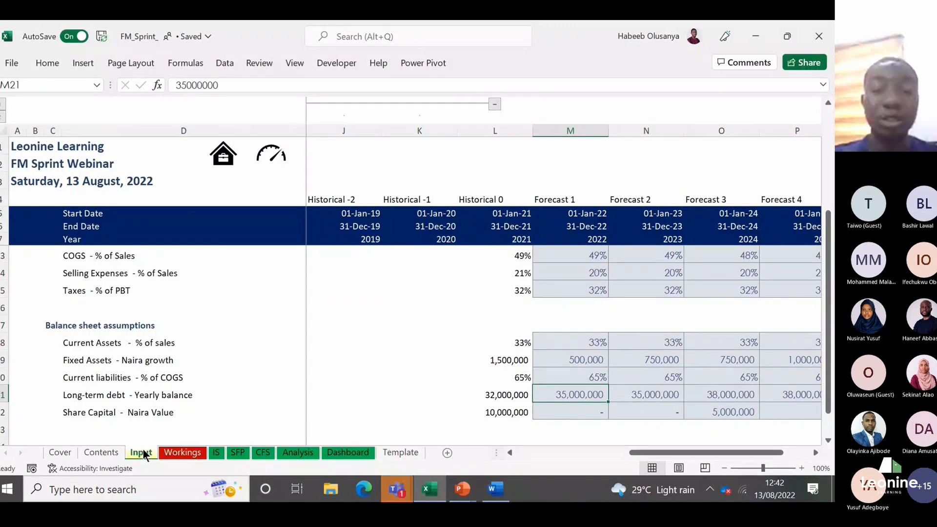
click(183, 451)
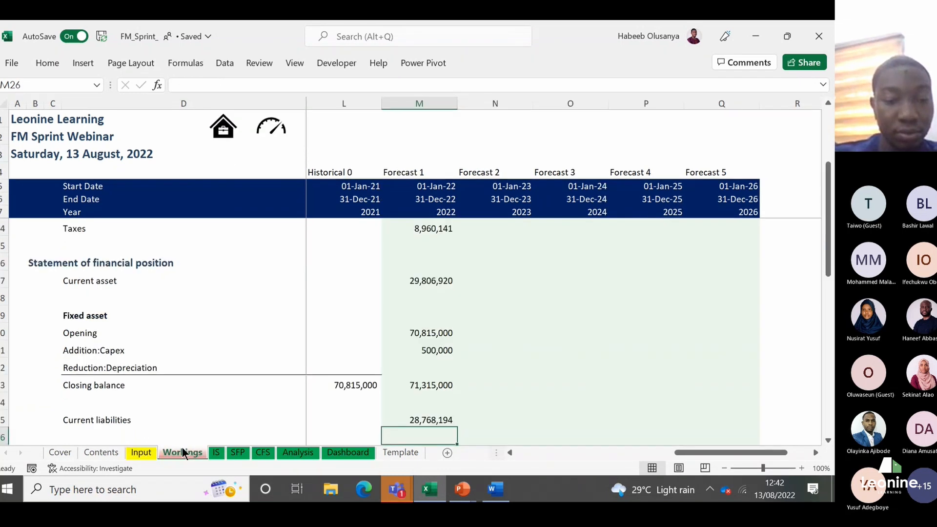
Step: Label cell D26 below Current liabilities as "Long term debt", correcting the missing space between the last two words
key(Down)
key(Home)
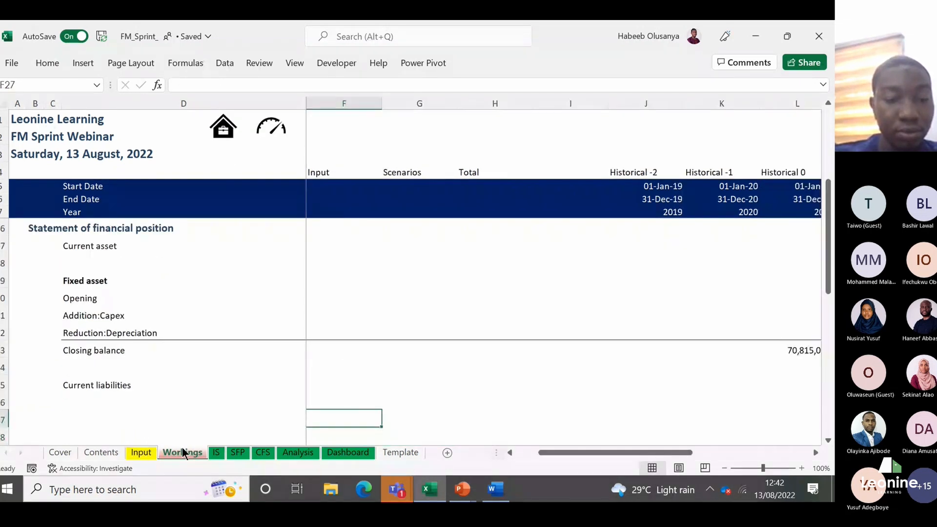
key(Up)
key(Up)
key(Left)
key(Down)
text(L)
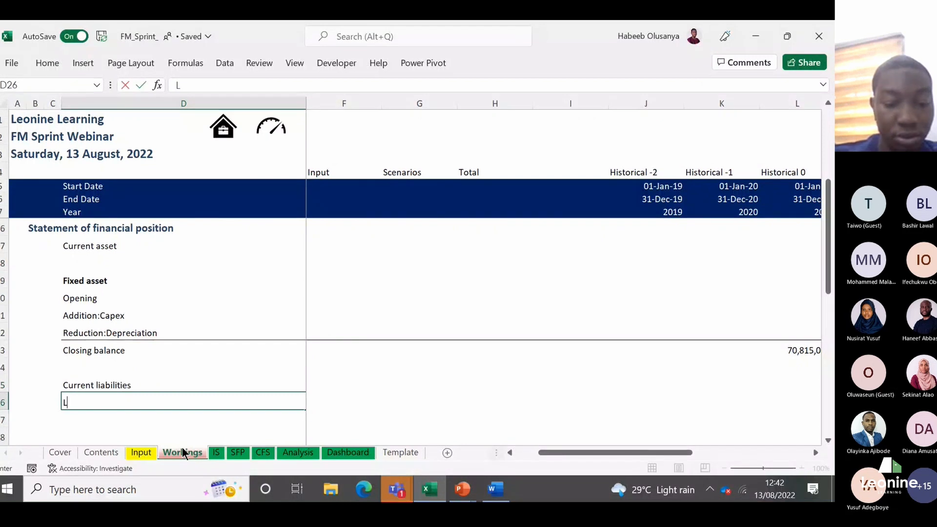
text(ong termdebt)
key(Return)
key(Up)
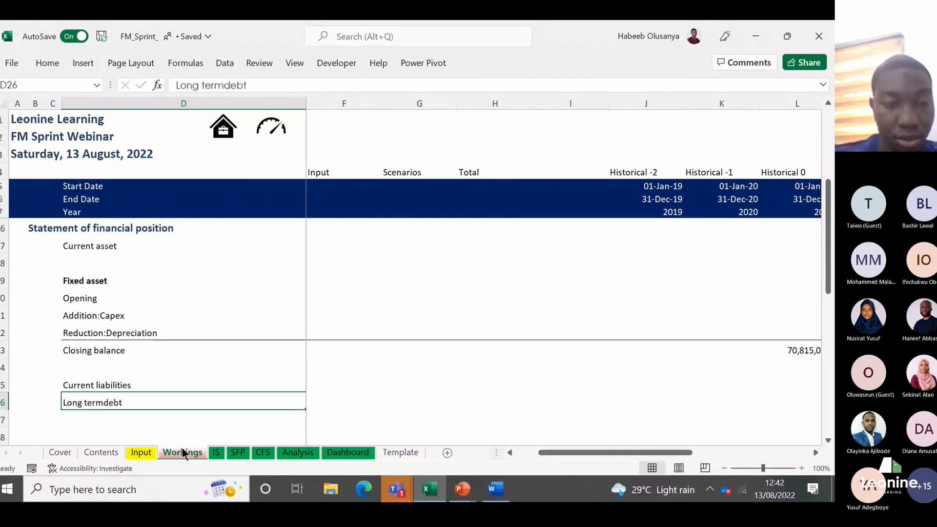
click(226, 86)
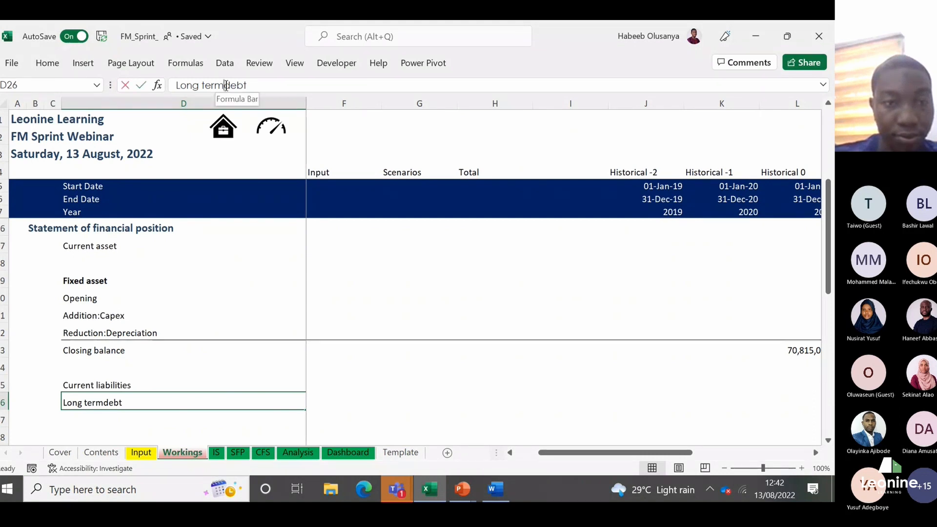
key(Tab)
Step: Link the 2022 Long term debt cell M26 to the Input sheet's yearly balance assumption with =Input!M21
key(Right)
key(Right)
key(Right)
key(Right)
key(Right)
key(Right)
key(Right)
key(Right)
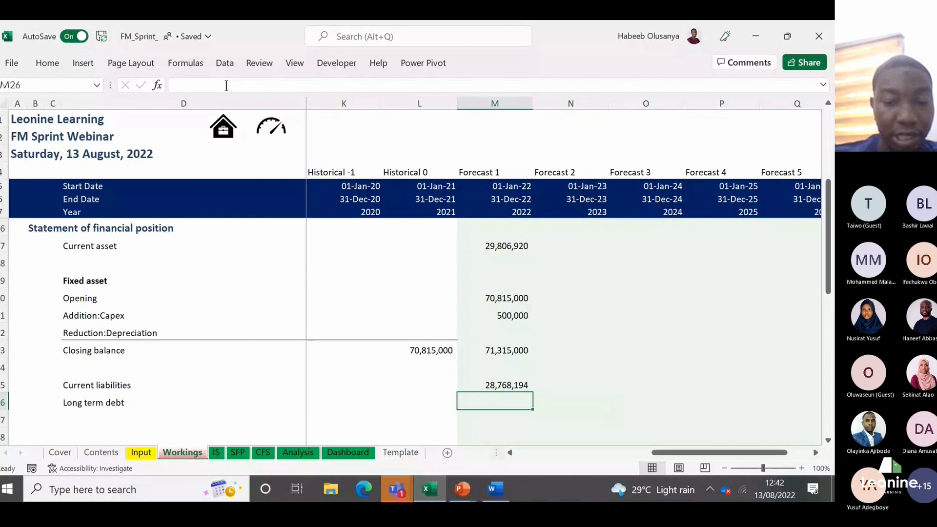
text(=)
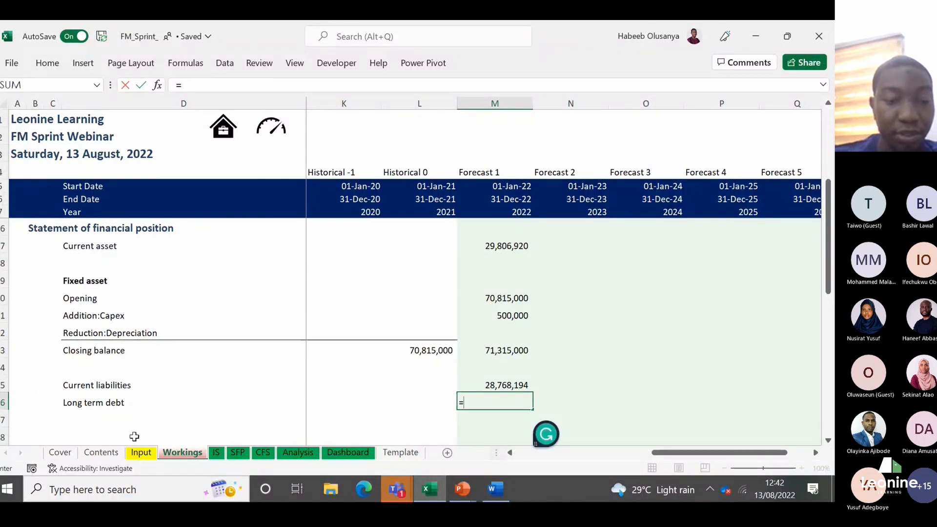
click(141, 453)
click(563, 395)
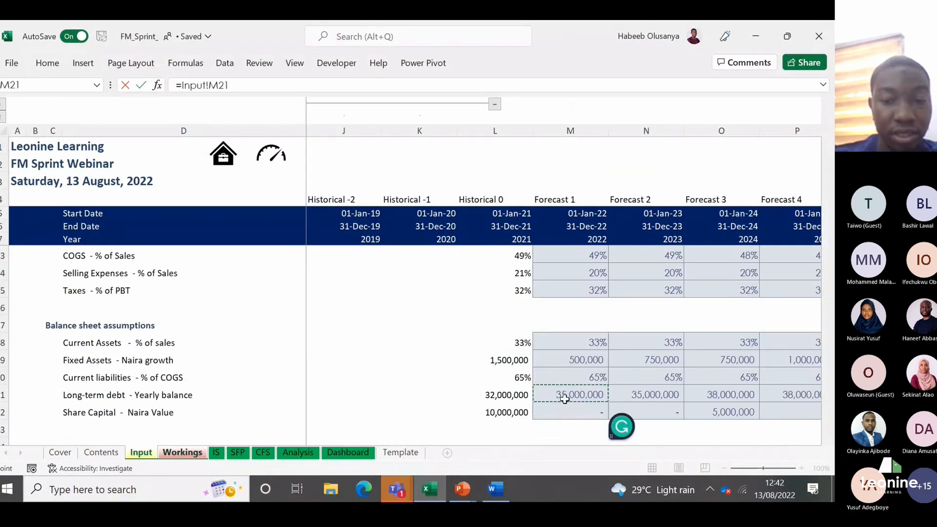
key(Return)
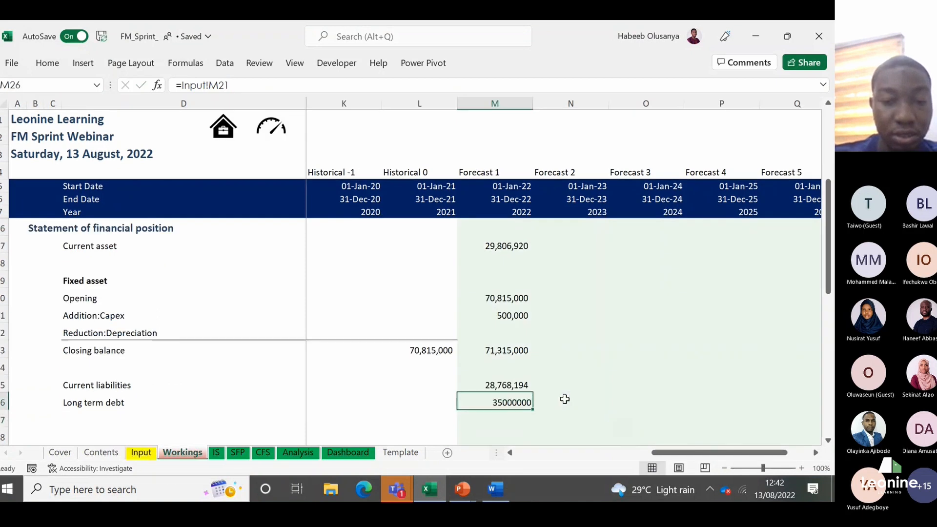
Step: Copy only the formats of the 2022 Current liabilities cell M25 onto the 2022 Long term debt cell M26
key(Up)
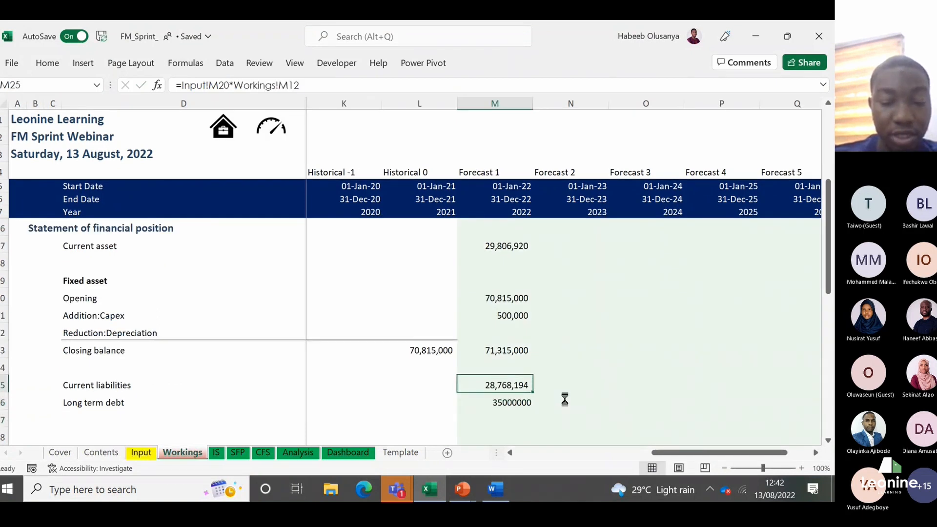
key(ctrl+c)
key(Down)
key(ctrl+alt+v)
key(t)
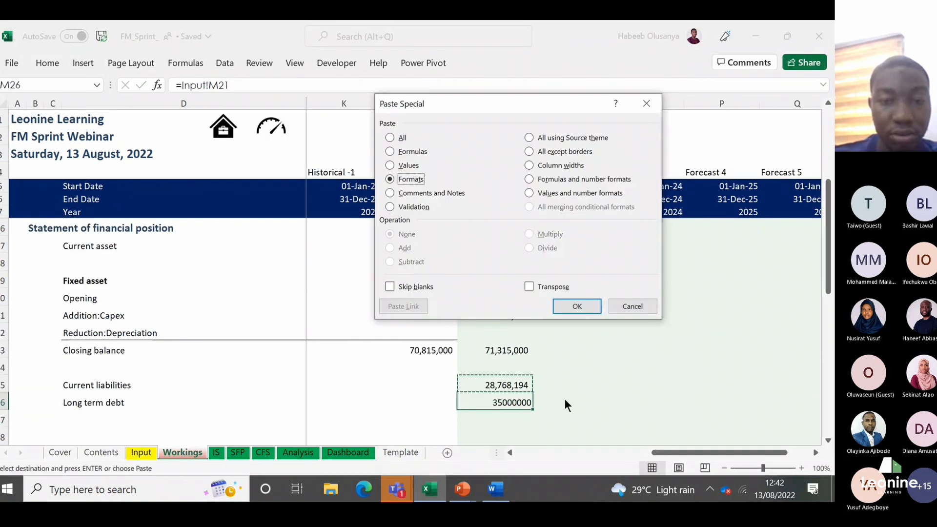
key(Return)
key(Escape)
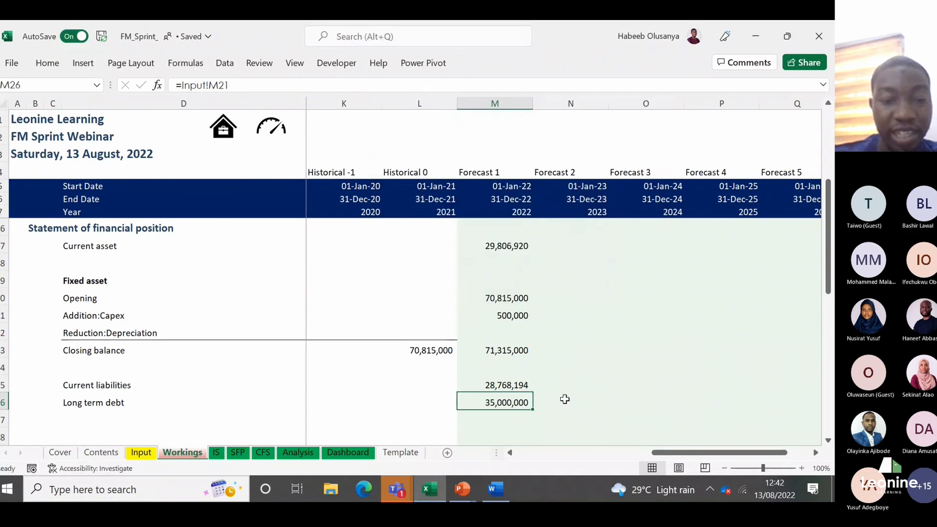
Step: Examine the Share Capital - Naira Value assumptions across the historical and forecast years on the Input sheet
key(ctrl+bracketleft)
click(117, 415)
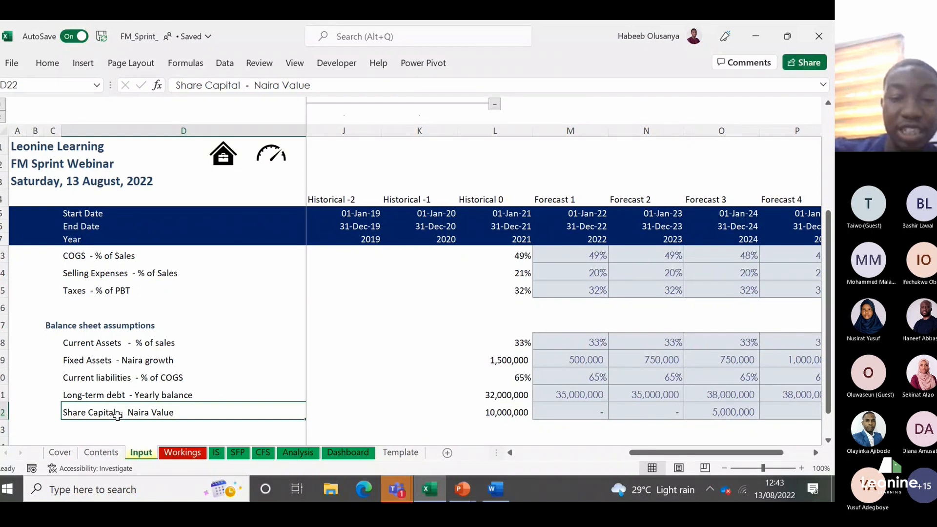
key(Right)
key(Right)
key(Right)
key(Right)
key(Right)
key(Right)
key(Right)
key(Right)
key(Right)
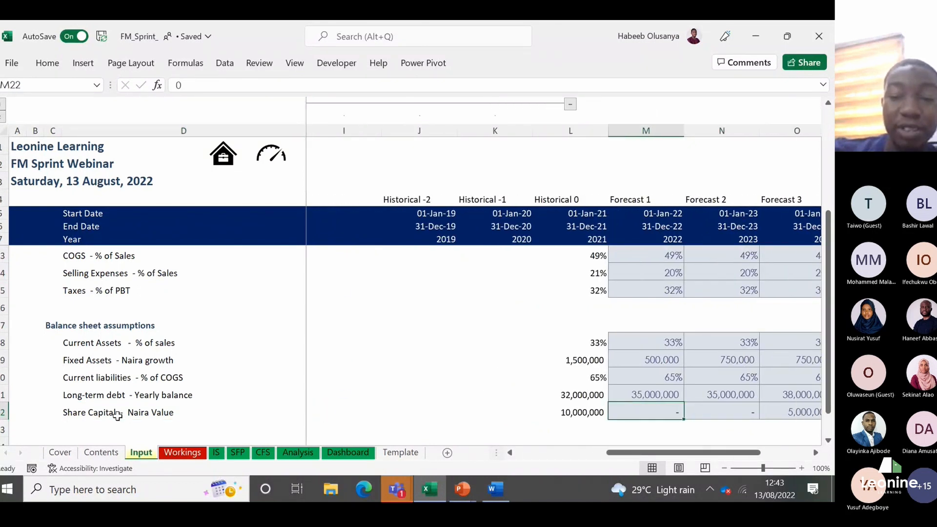
key(Left)
key(Right)
key(Right)
key(Right)
key(Right)
key(Right)
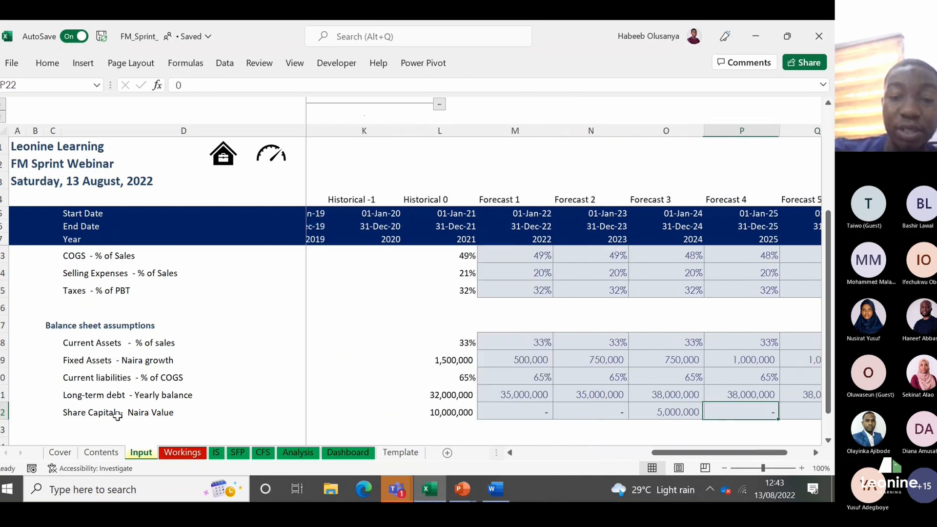
key(Left)
key(Left)
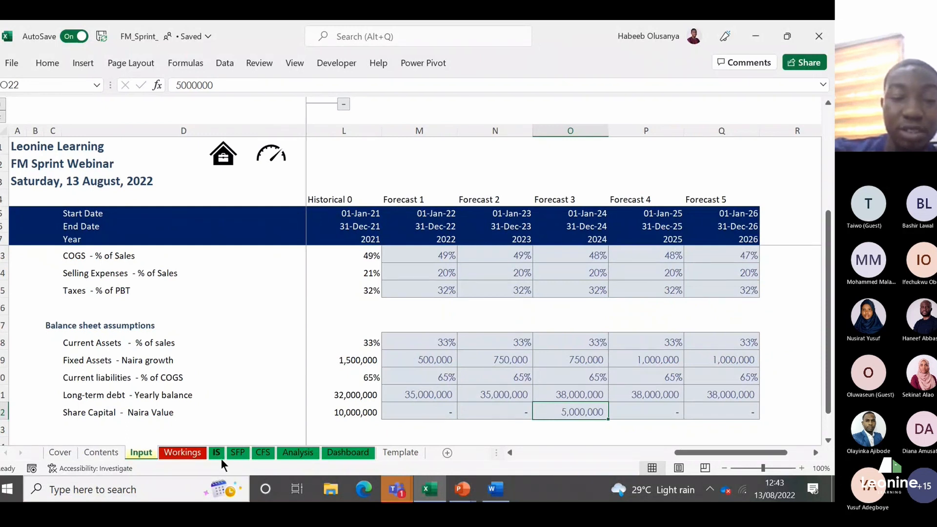
Step: On the Workings sheet, add a bold "Share capital" heading in D28, leaving one blank row below Long term debt
click(181, 451)
click(90, 426)
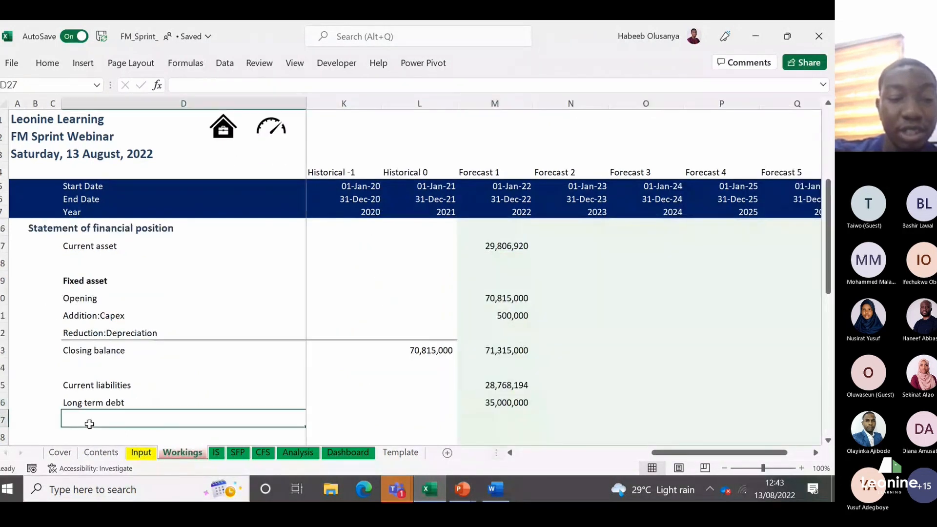
text(S)
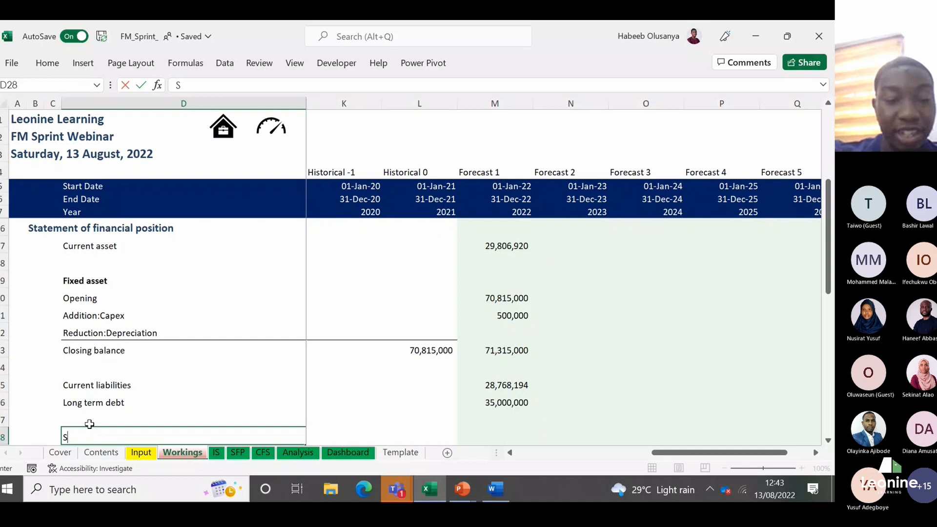
text(hare capi)
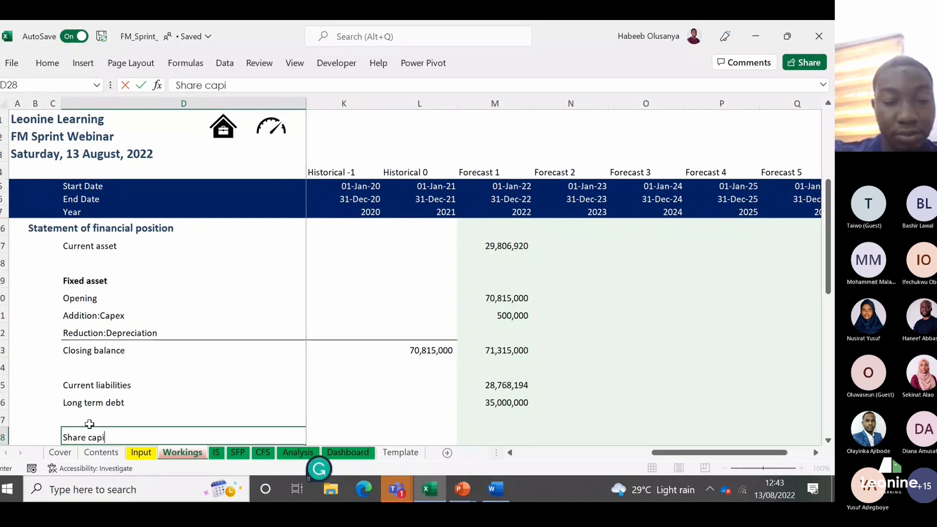
text(tal)
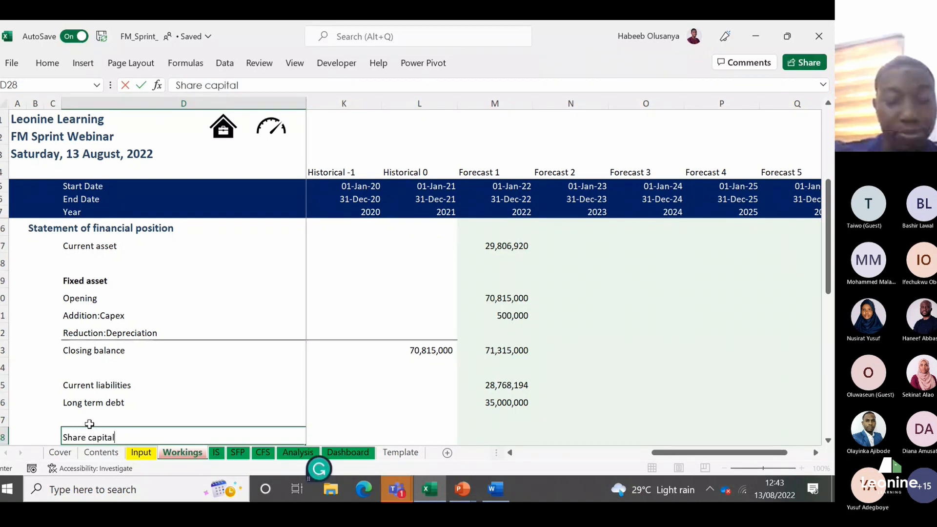
key(ctrl+Return)
key(ctrl+b)
Step: Label cell D29 directly below the Share capital heading as "Opening"
key(Down)
text(O)
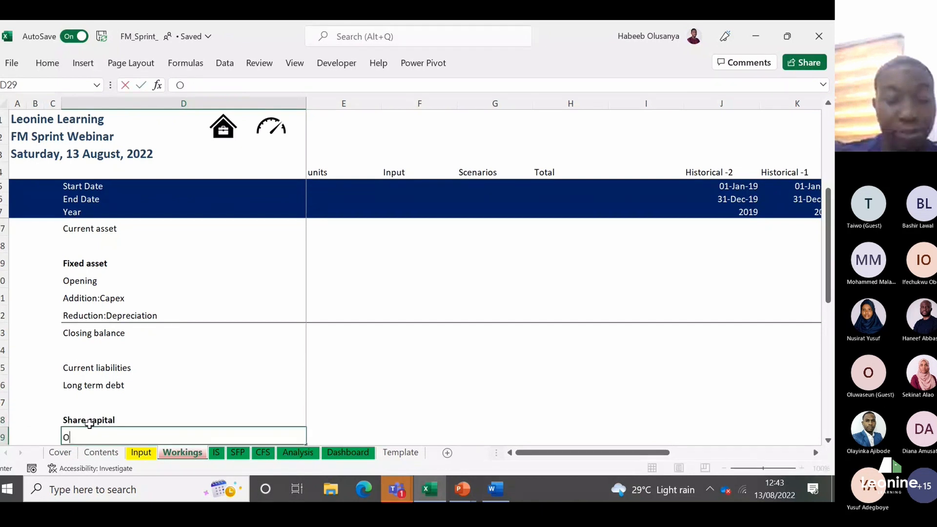
text(pening)
key(Return)
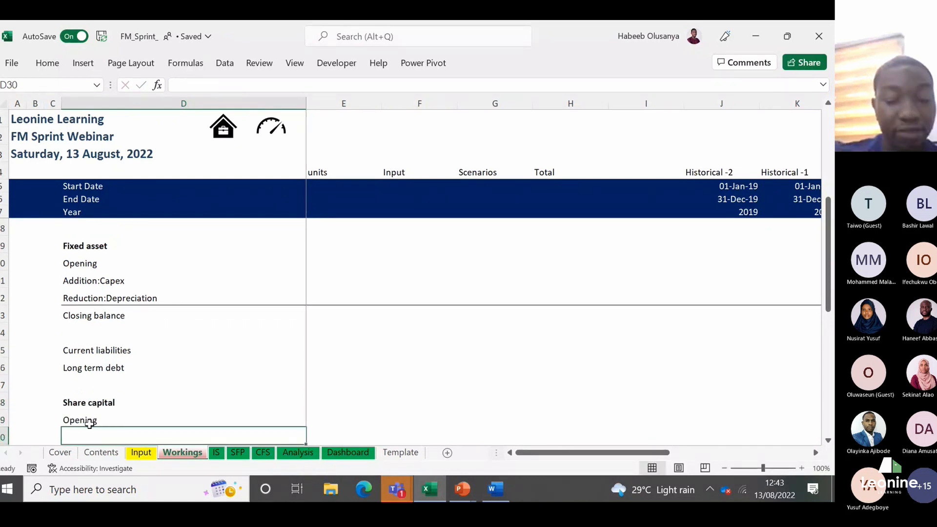
text(A)
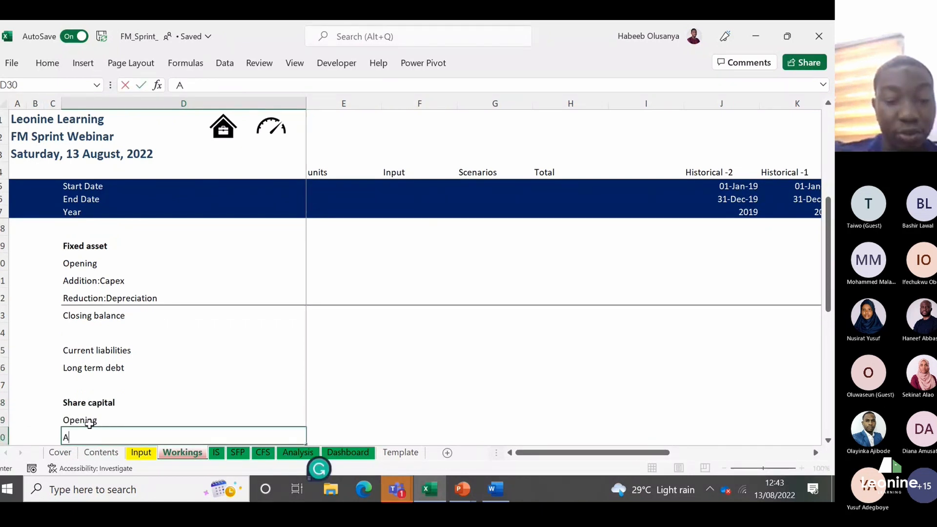
text(ddition:)
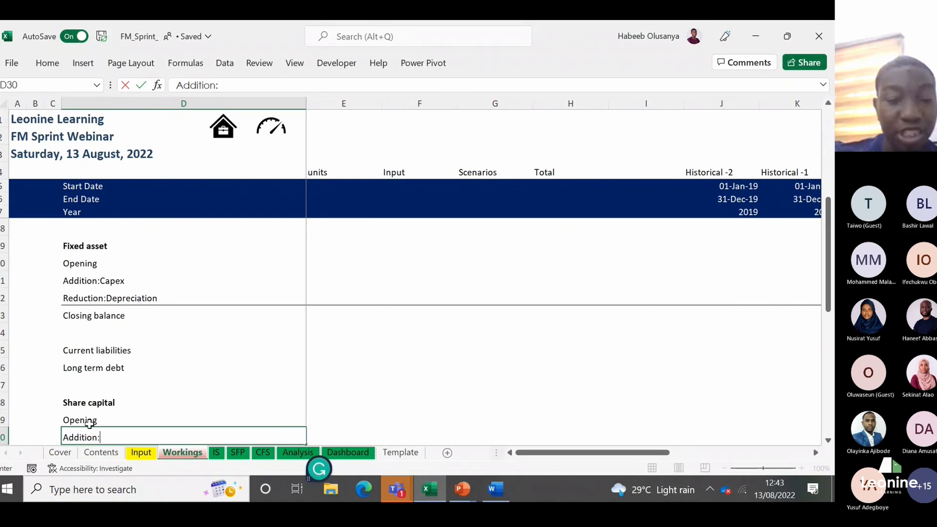
text( N)
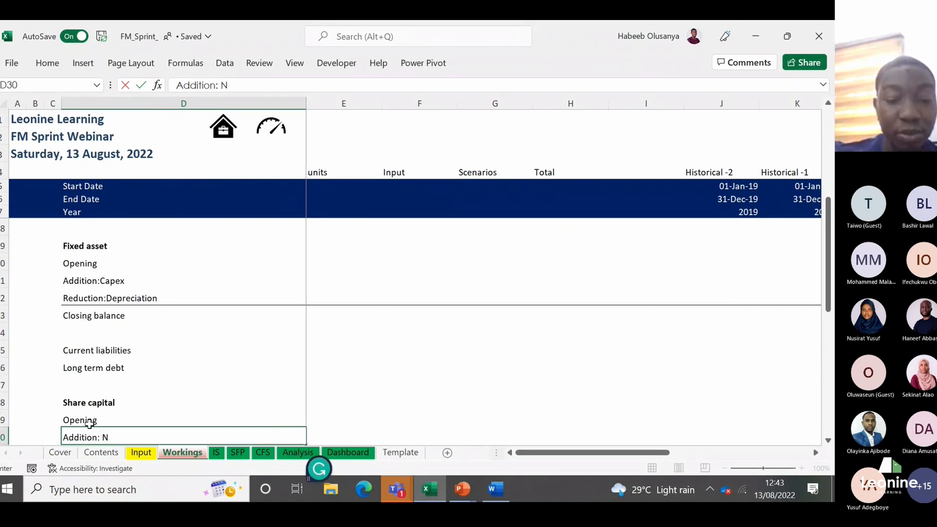
text(et i)
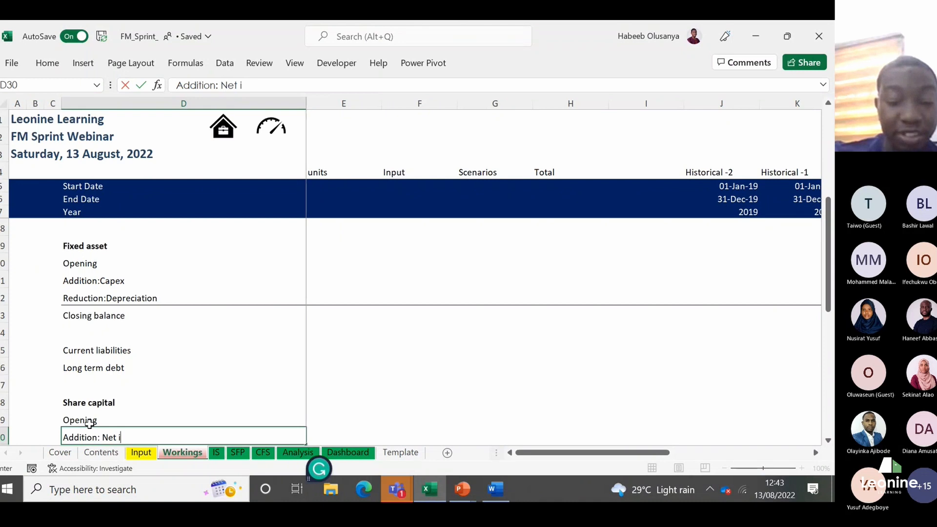
text(ncome)
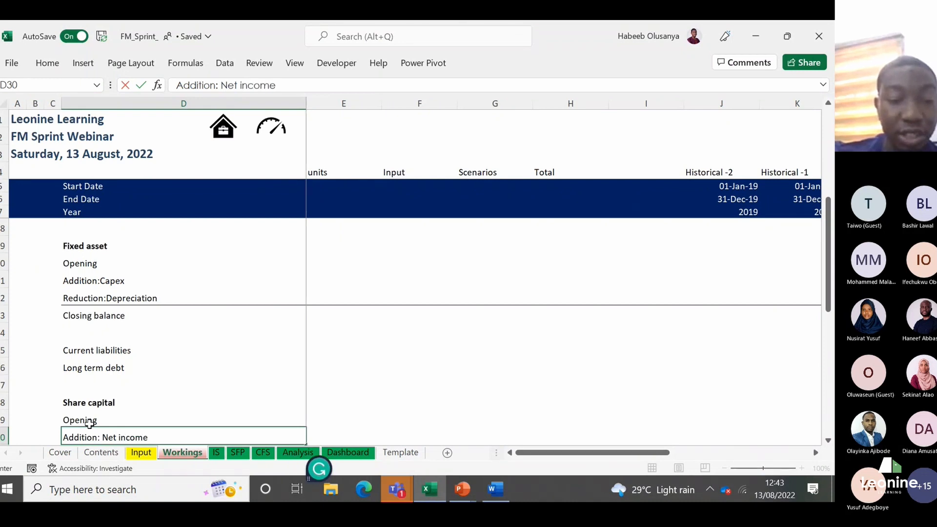
key(Escape)
Step: Label cell D30 in the Share capital section as "Addition"
text(A)
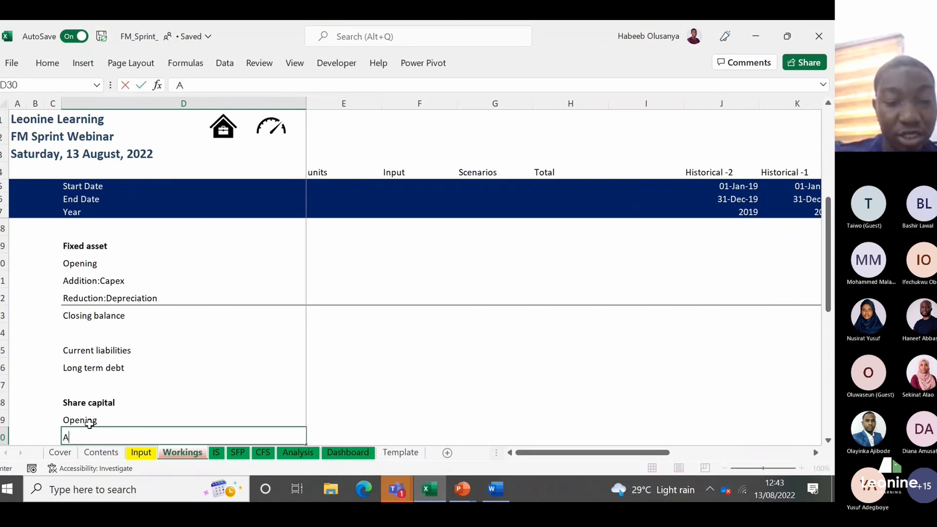
text(ddition)
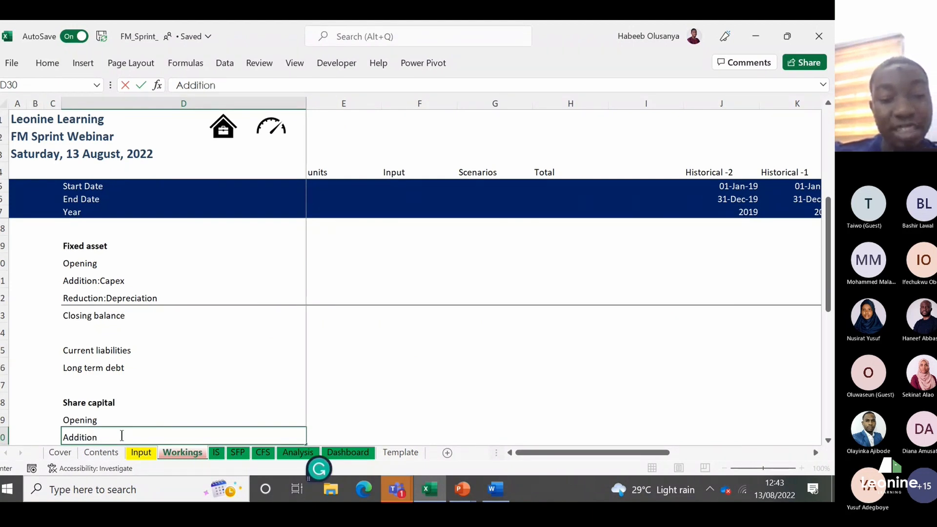
key(Return)
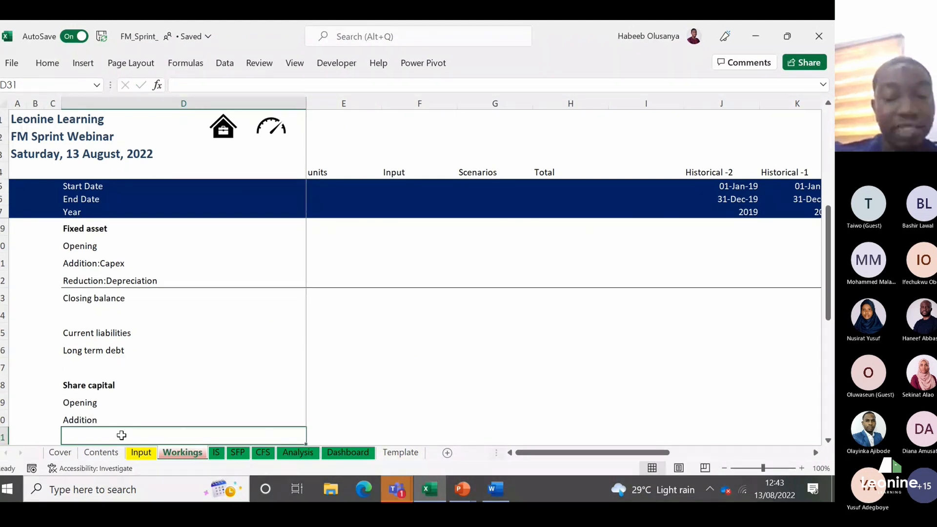
text(Reduc)
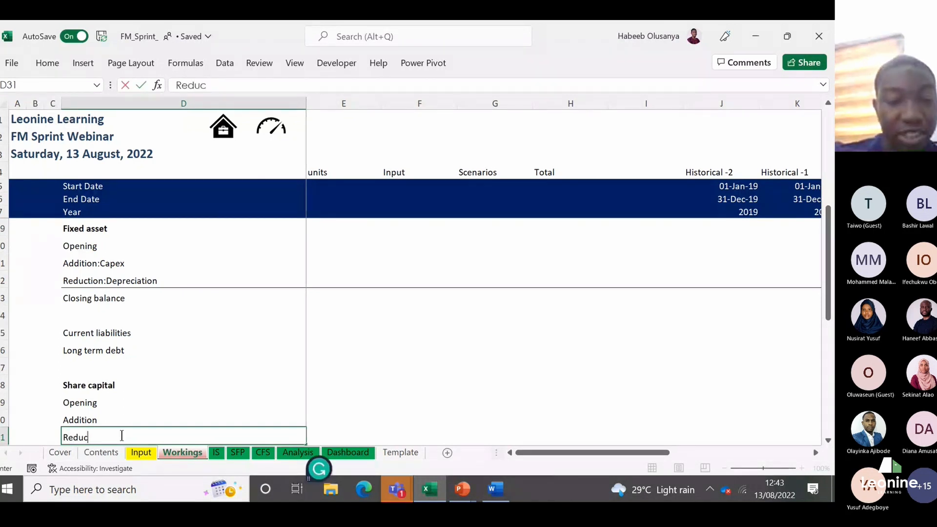
key(Escape)
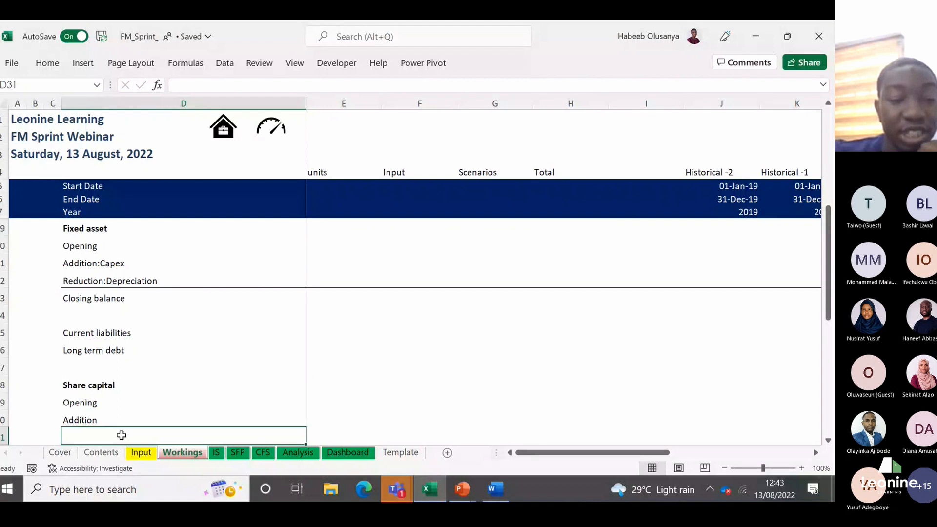
Step: Apply a top border to D31:M31, directly below the Share capital section's Addition row
key(shift+Right)
key(shift+Right)
key(shift+Right)
key(shift+Right)
key(shift+Right)
key(shift+Right)
key(shift+Right)
key(shift+Right)
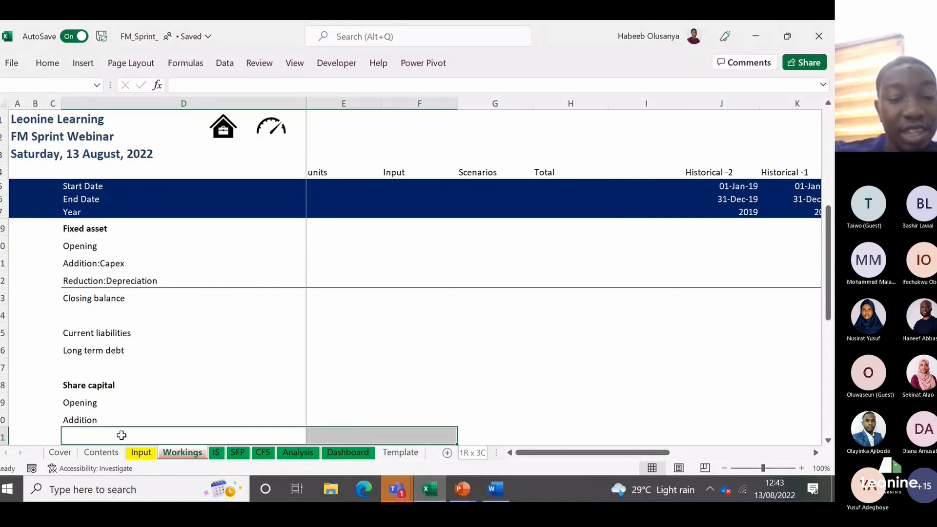
key(shift+Right)
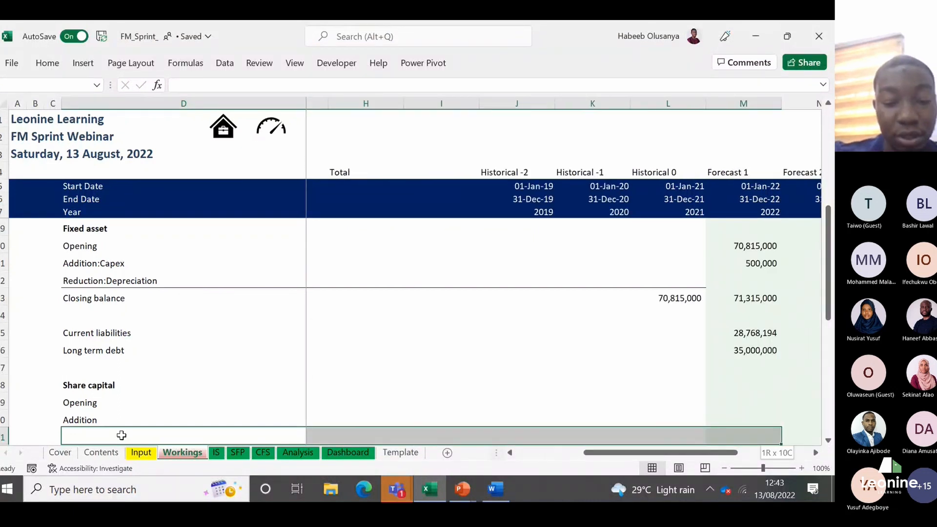
key(alt)
key(h)
key(b)
key(p)
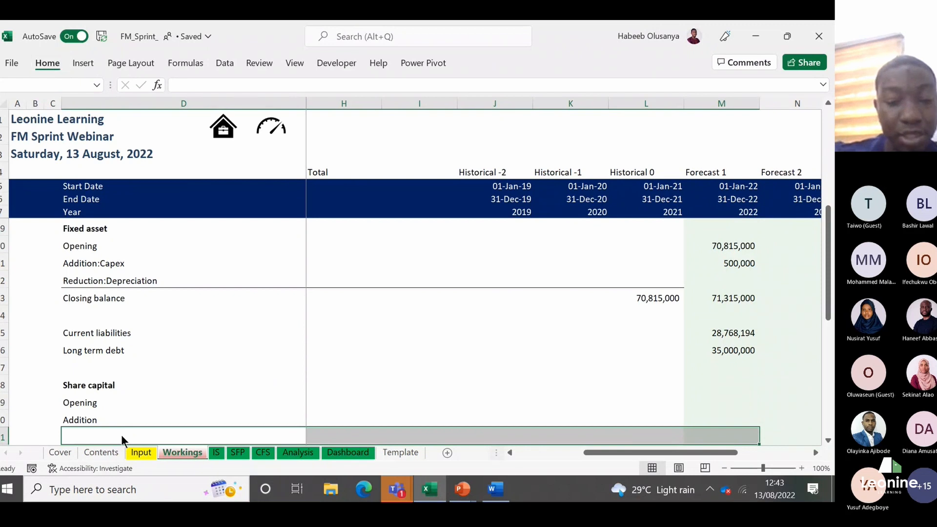
Step: Label cell D31 below the Share capital section's Addition row as "Closing balance"
key(Down)
key(Up)
key(Up)
key(Down)
text(C)
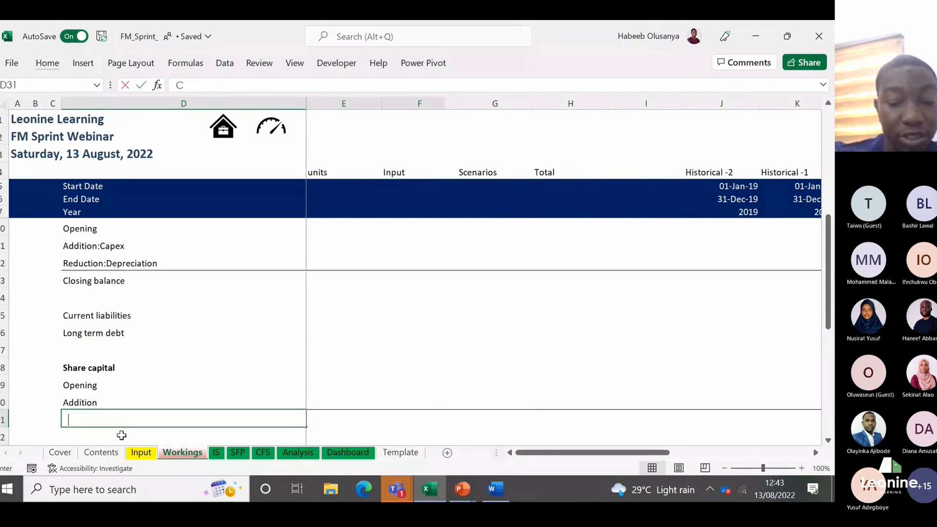
text(losing)
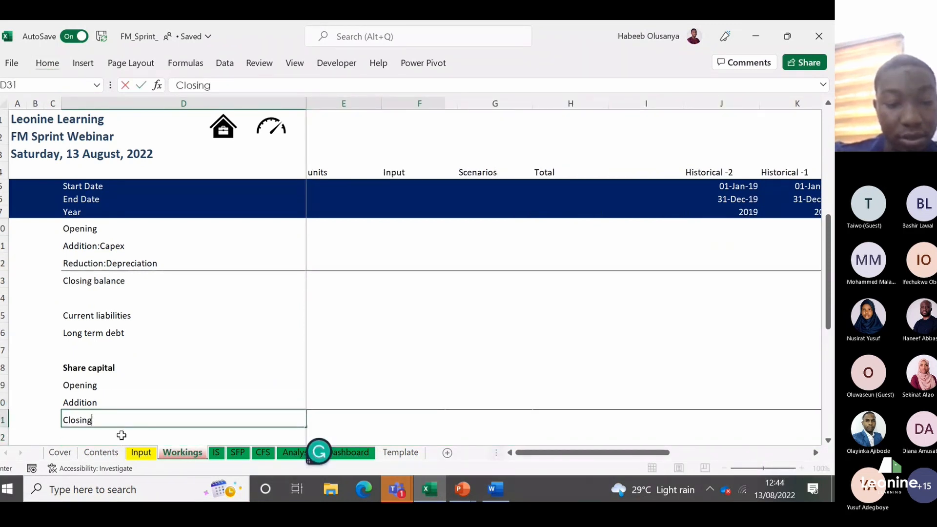
text( balance)
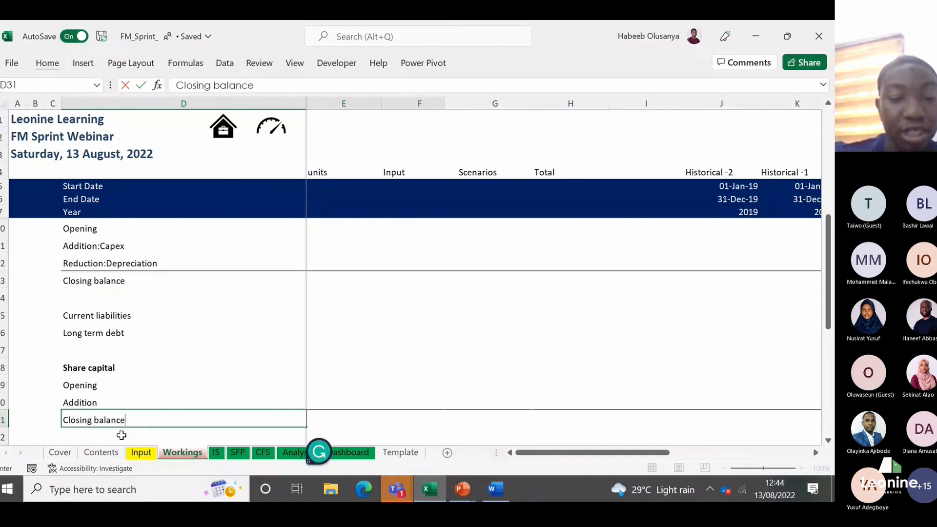
key(Return)
Step: Link the Historical 0 share capital closing balance in L31 to the SFP sheet's Share Capital value, =SFP!L26
key(Up)
key(Right)
key(Right)
key(Right)
key(Right)
key(Right)
key(Right)
key(Right)
key(Right)
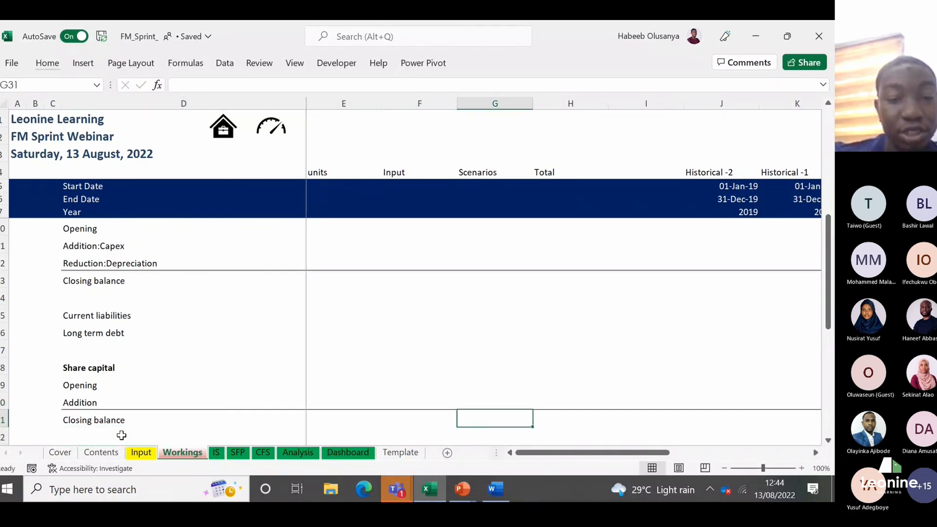
text(=)
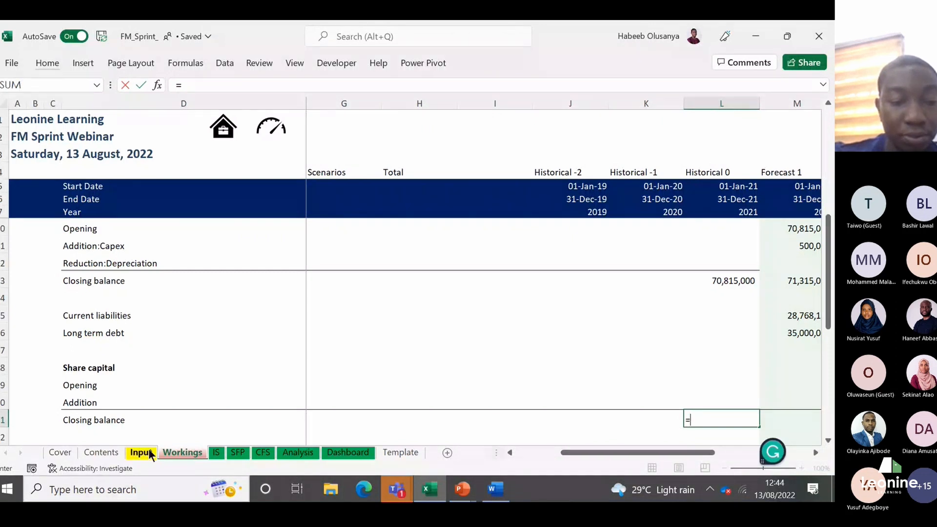
click(239, 452)
key(Down)
key(Down)
key(Down)
key(Down)
key(Down)
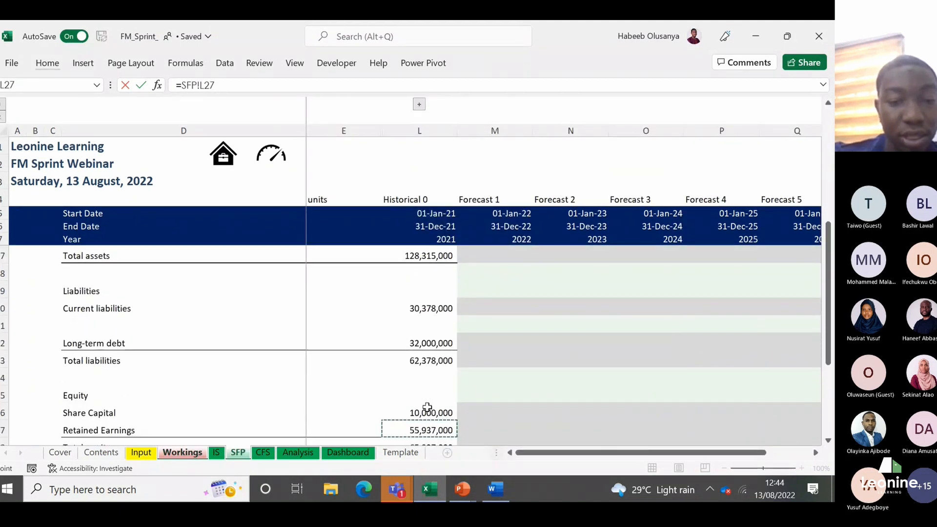
key(Up)
key(Return)
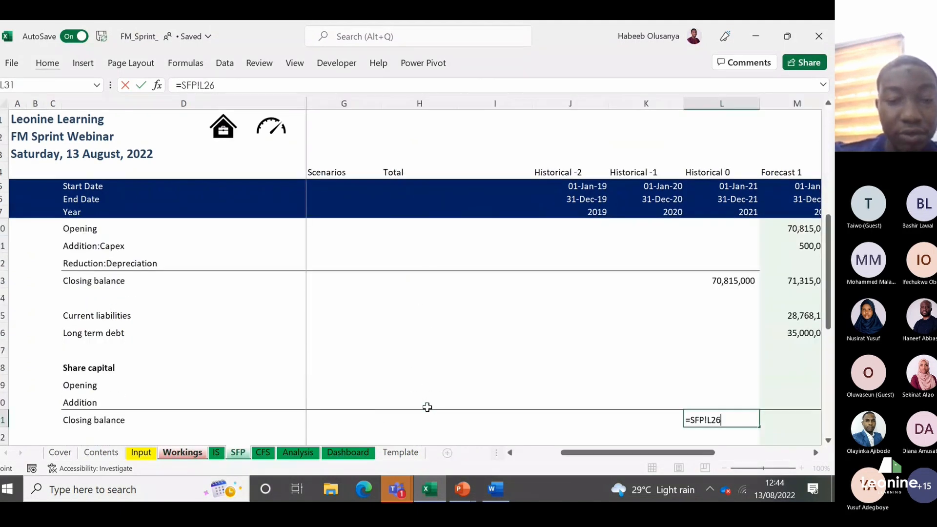
Step: Set the Forecast 1 share capital Opening in M29 to the Historical 0 closing balance, =L31
key(Up)
key(Up)
key(Up)
key(Right)
text(=)
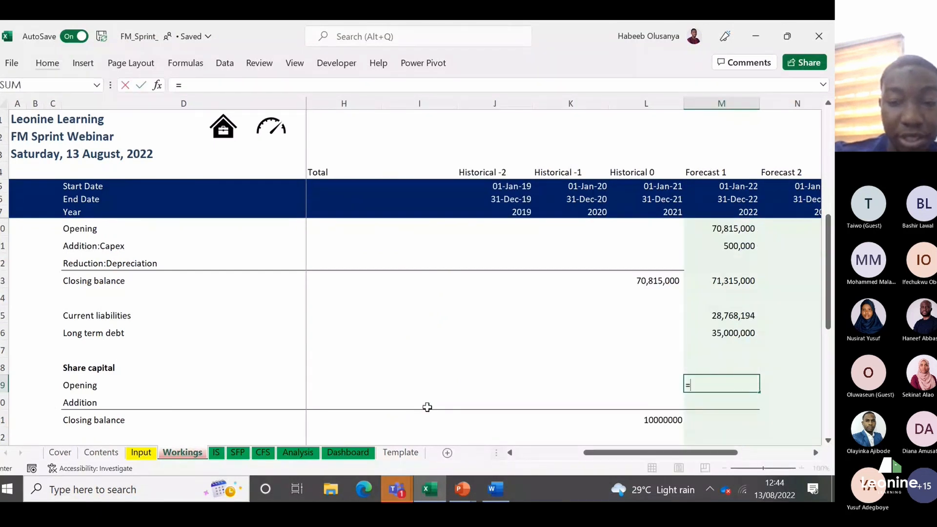
key(Down)
key(Down)
key(Left)
key(Return)
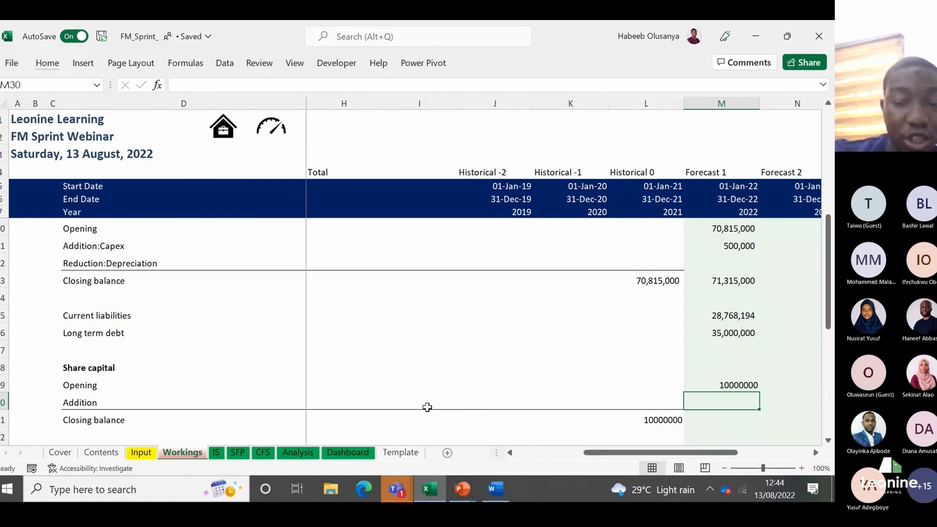
Step: Link the Forecast 1 share capital Addition in M30 to the Forecast 1 Share Capital assumption on the Input sheet
text(=)
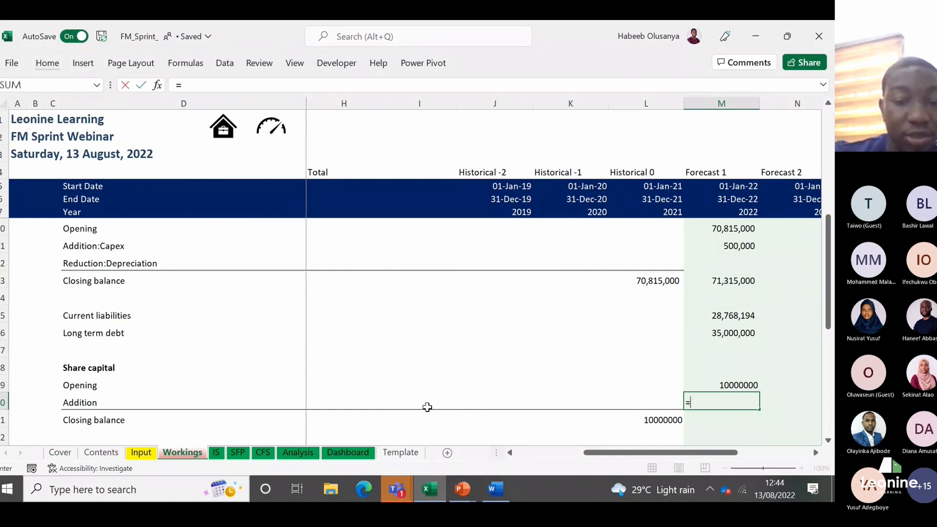
click(145, 457)
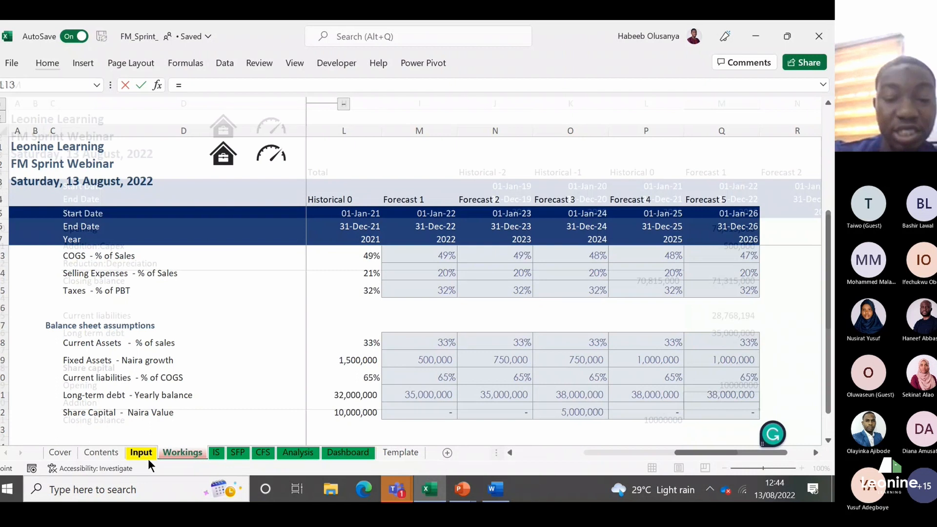
click(406, 409)
key(Return)
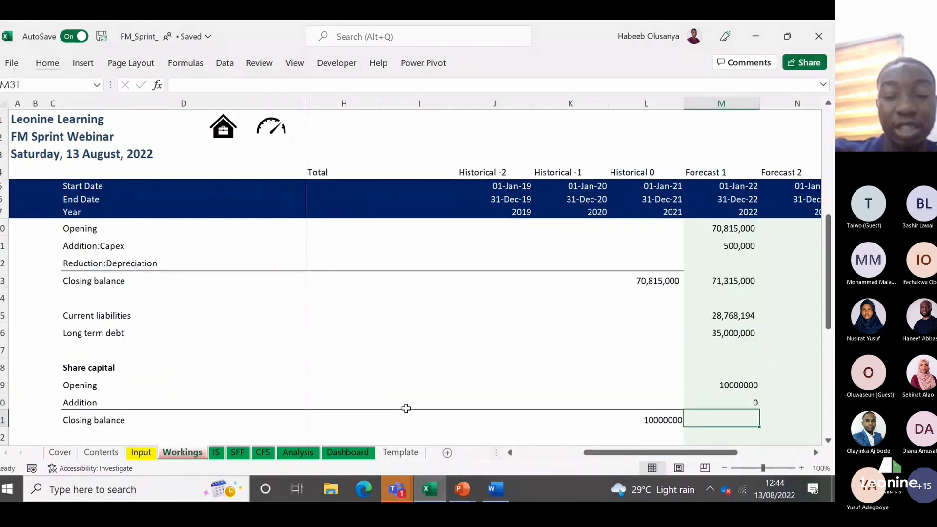
Step: Calculate the Forecast 1 share capital Closing balance in M31 as the Addition plus the Opening
text(=)
key(Up)
text(+)
key(Up)
key(Up)
key(Return)
Step: Apply the Comma [0] cell style to the Share capital figures in L29:M31
key(Up)
key(Up)
key(Up)
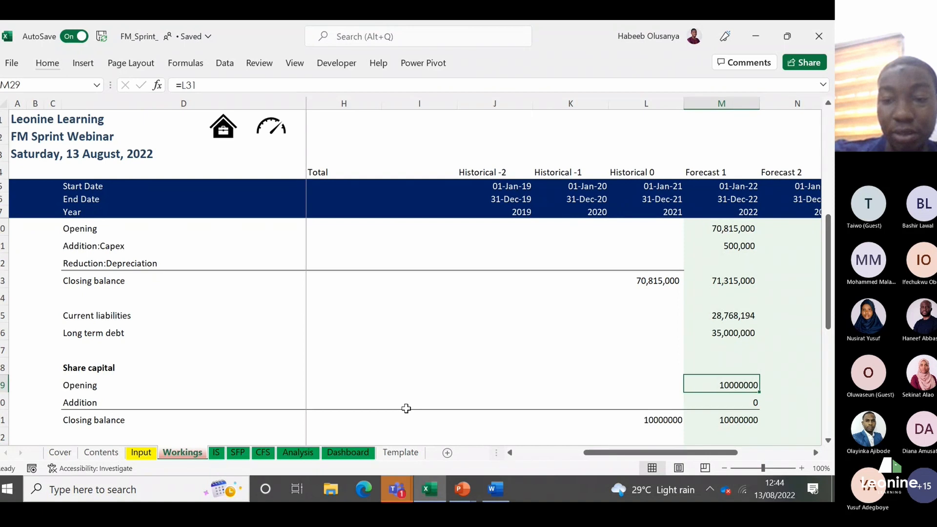
key(shift+Down)
key(shift+Down)
key(shift+Left)
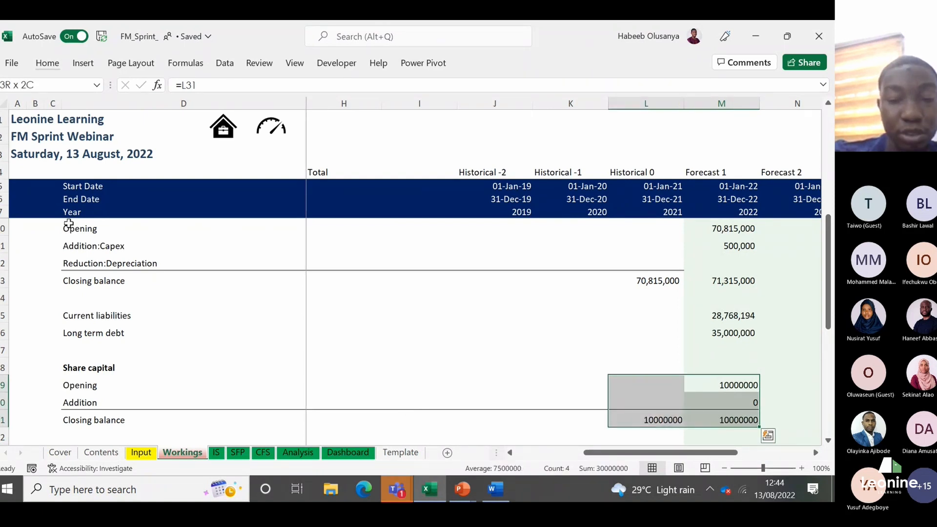
key(alt+h)
key(j)
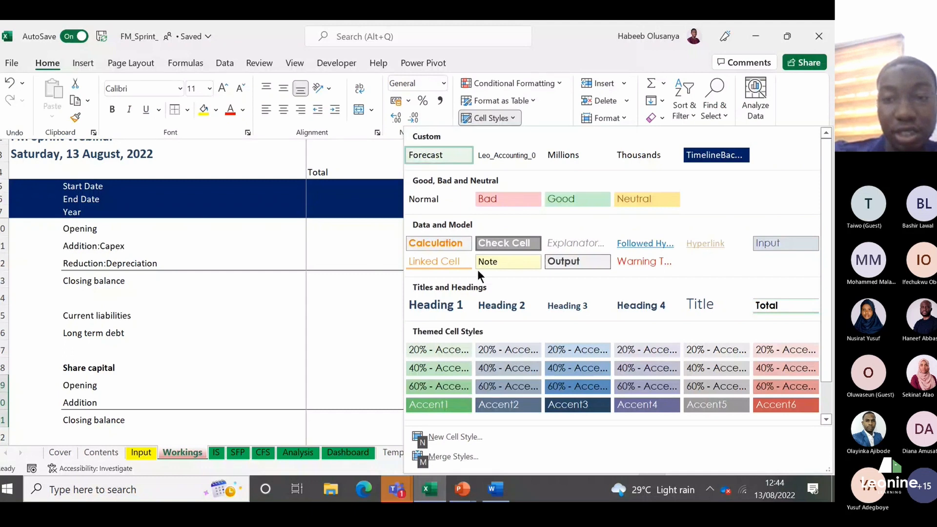
scroll(829, 224, down, 1)
scroll(438, 400, down, 1)
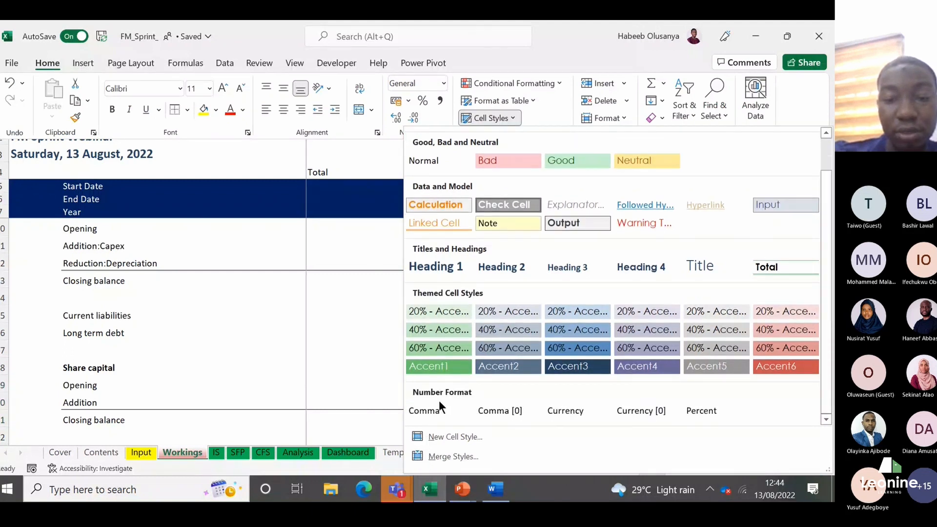
click(507, 415)
key(Down)
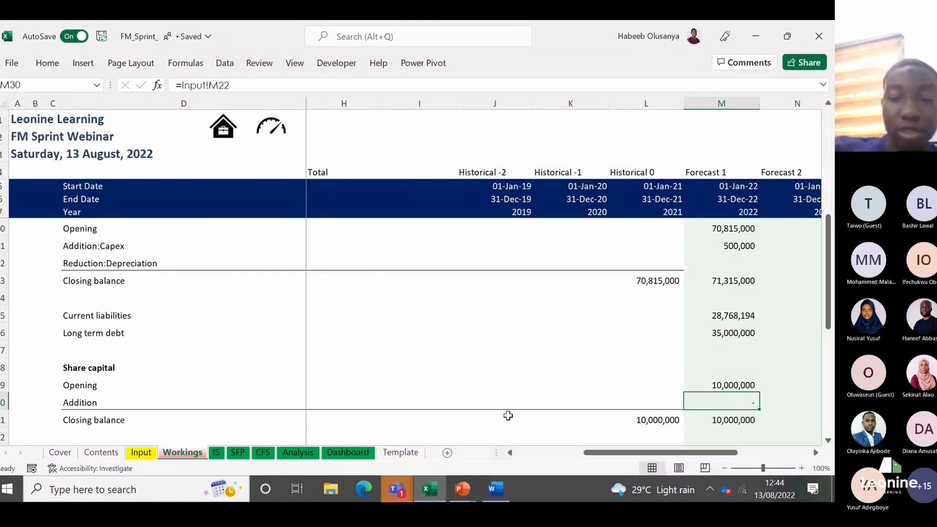
Step: Compare the Input sheet's balance sheet assumptions, down to Share Capital, with the sections built on the Workings sheet
click(140, 452)
click(121, 421)
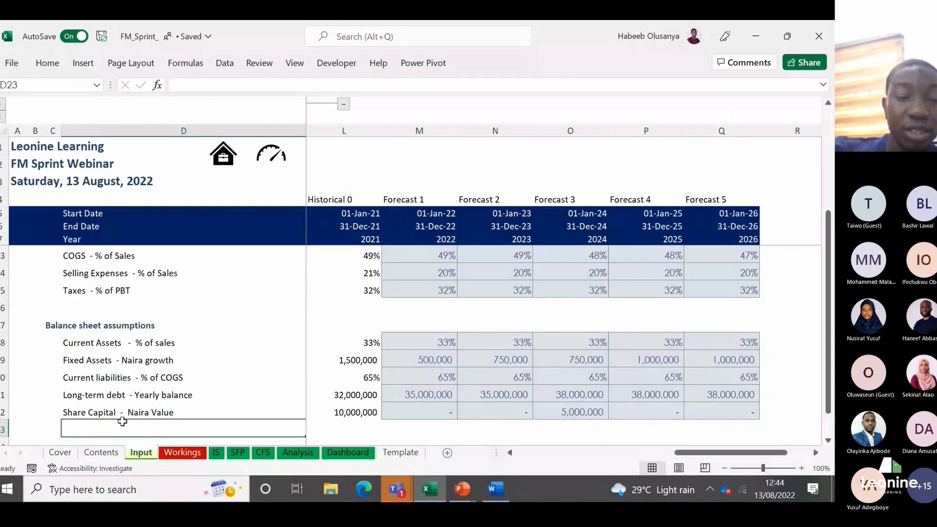
key(Up)
click(180, 452)
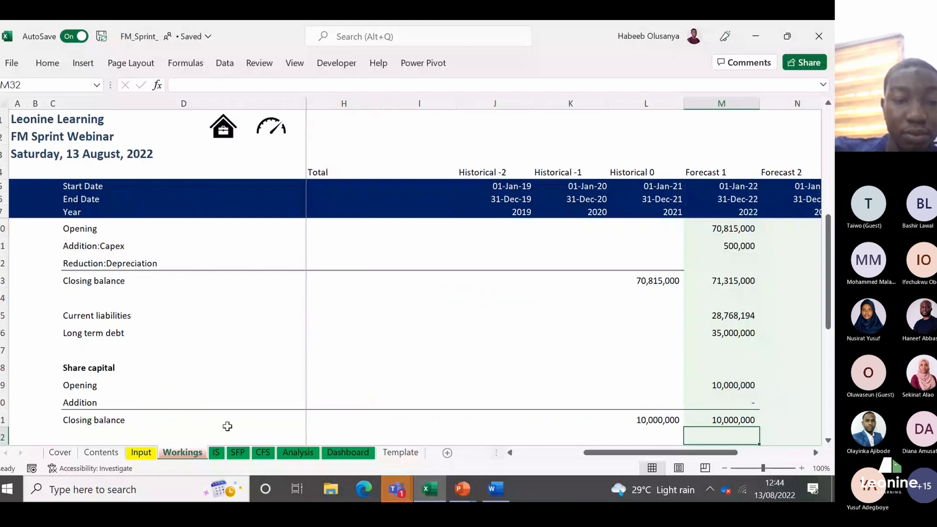
click(105, 411)
key(Up)
key(Down)
key(Down)
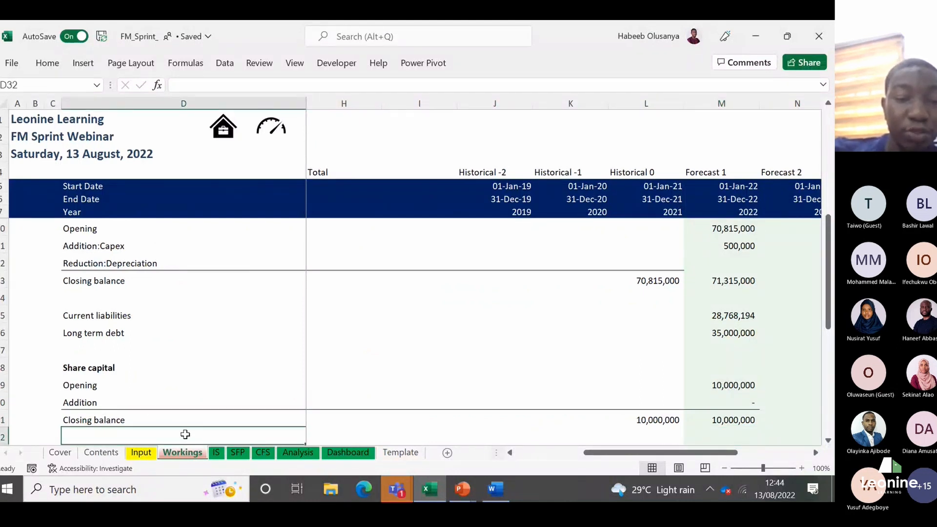
Step: Examine the IS line items from Sales to Taxes and the SFP equity items for lines still needing workings
click(216, 452)
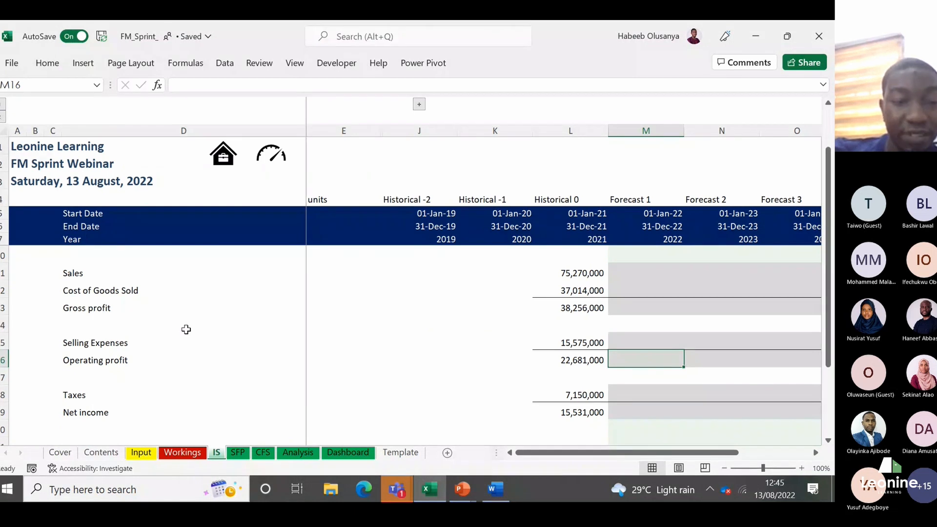
click(115, 277)
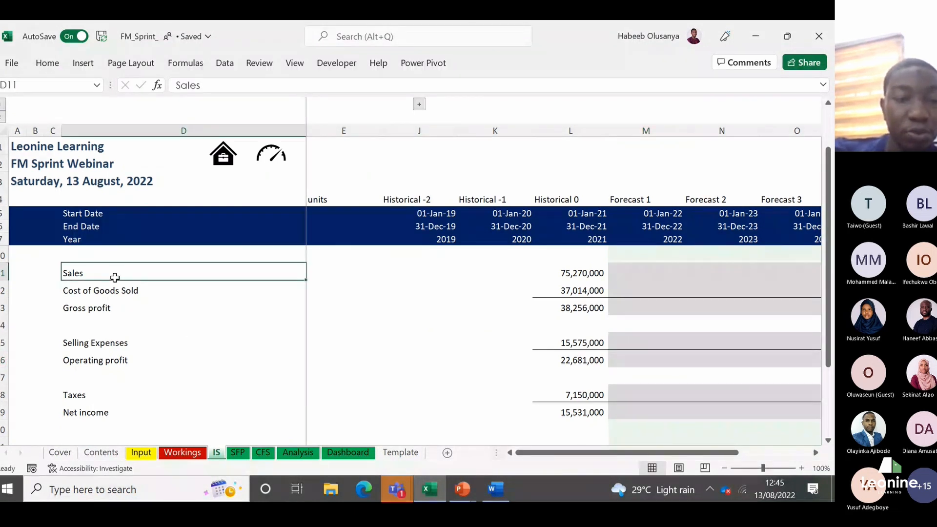
key(Down)
key(Down)
key(Down)
key(Down)
key(Down)
key(Down)
key(Down)
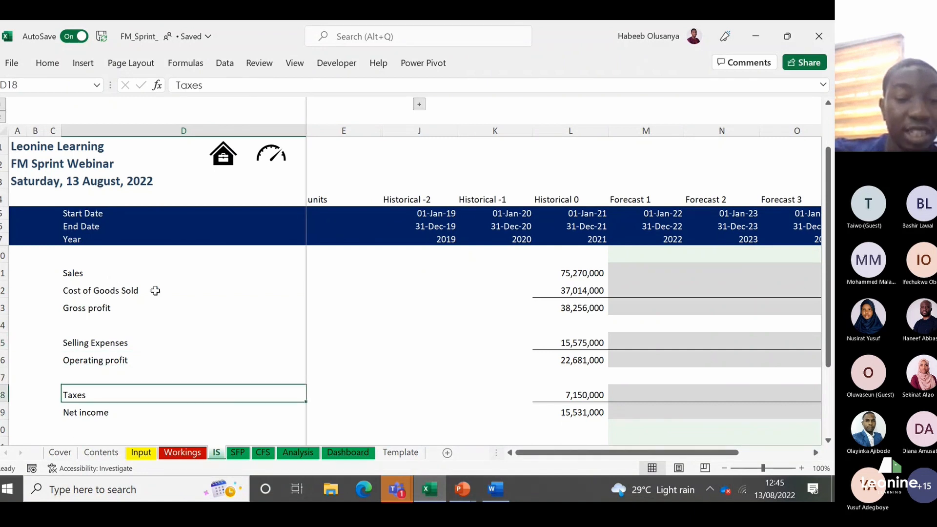
click(236, 453)
key(Down)
key(Down)
key(Down)
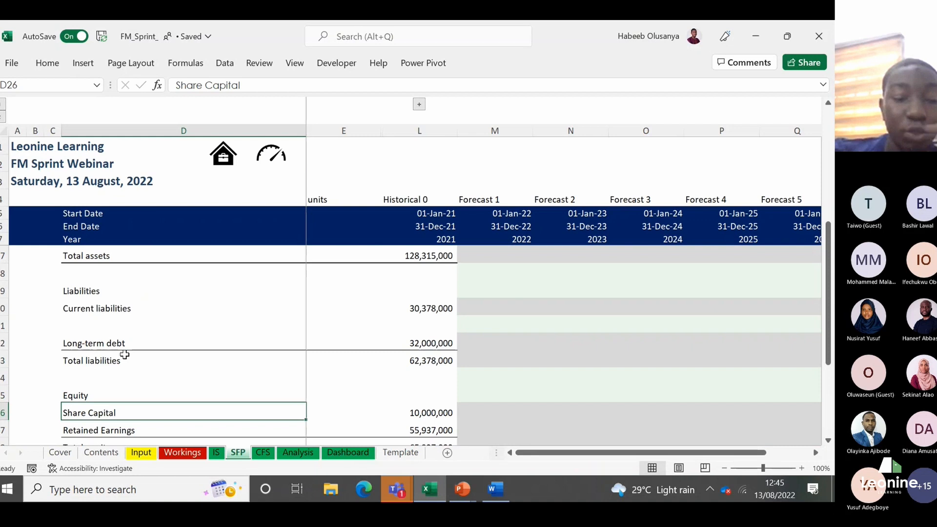
key(Down)
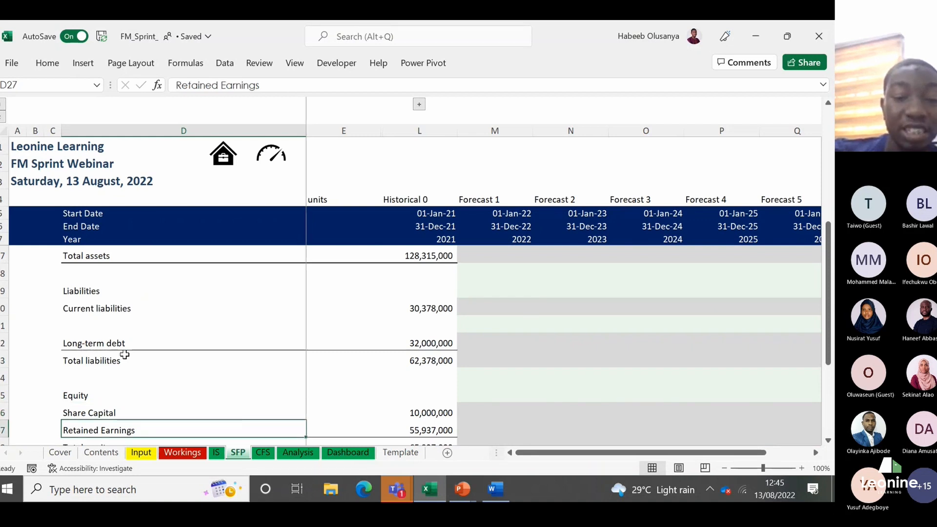
Step: On the Workings sheet, add a bold "Retained earnings" heading in D33, leaving one blank row below the Share capital section
click(165, 453)
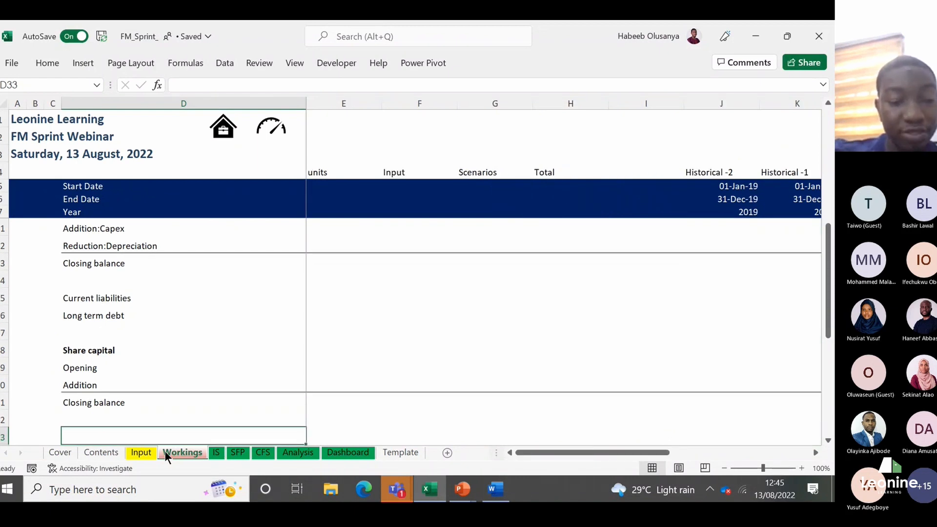
text(Retained)
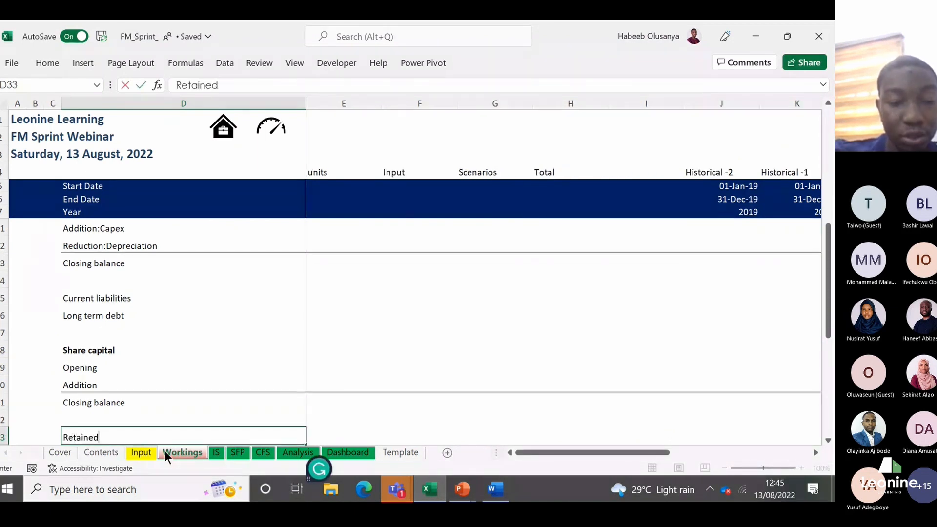
text( earnin)
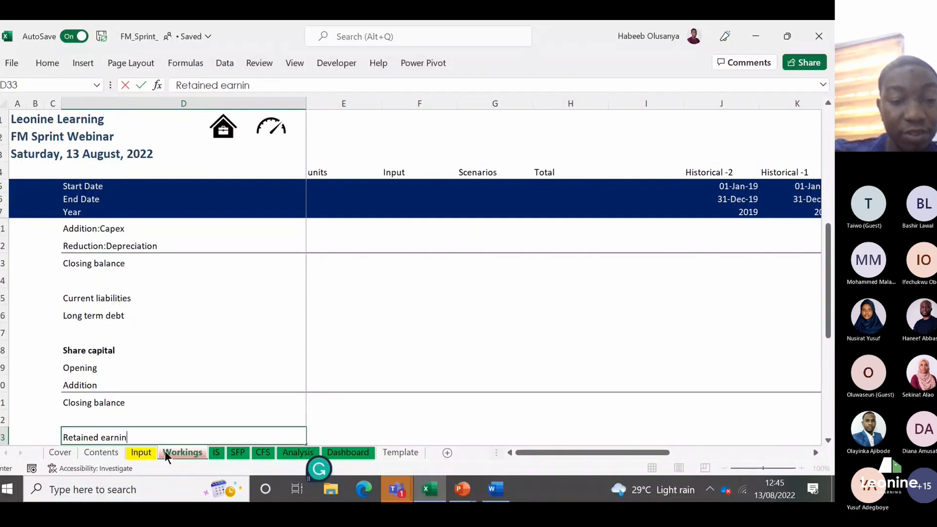
text(gs)
key(Return)
key(Up)
key(ctrl+b)
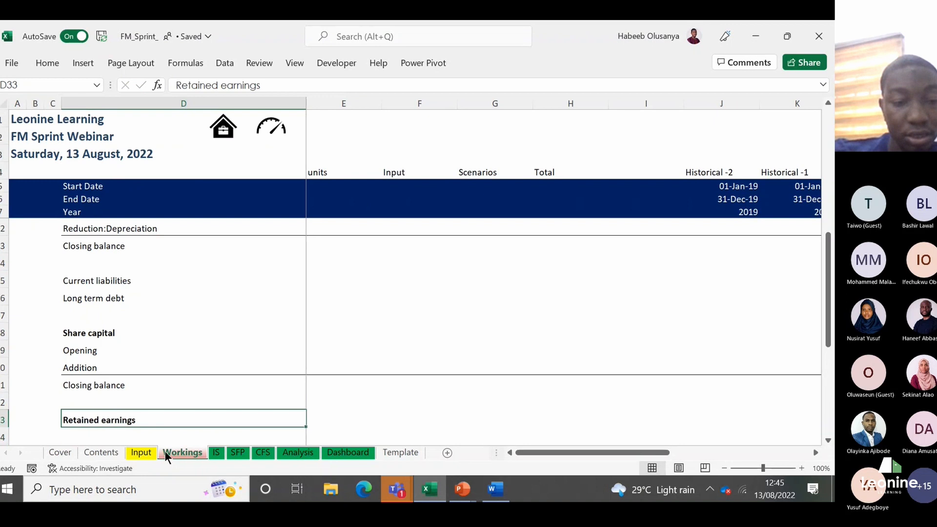
Step: Label the two rows below the Retained earnings heading as "Opening" in D34 and "Addition:net income" in D35
key(Down)
text(O)
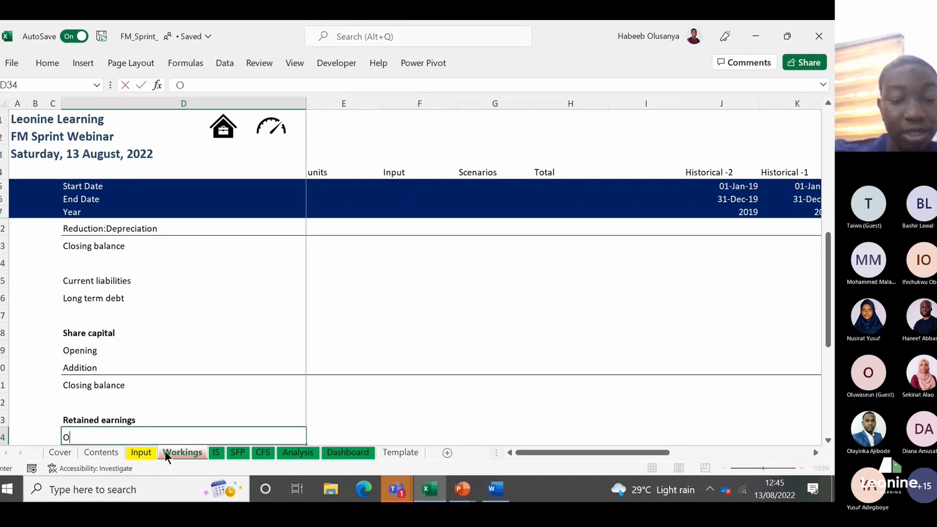
text(pening)
key(Return)
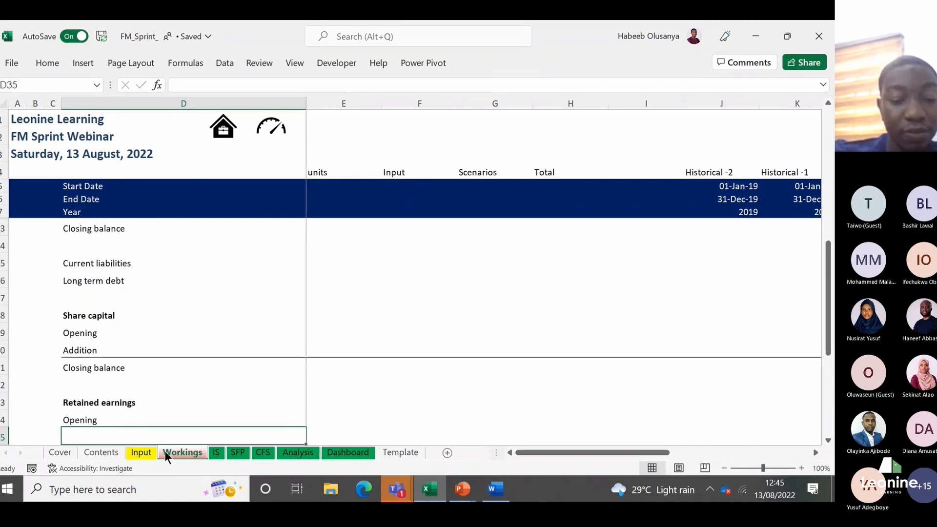
text(Add)
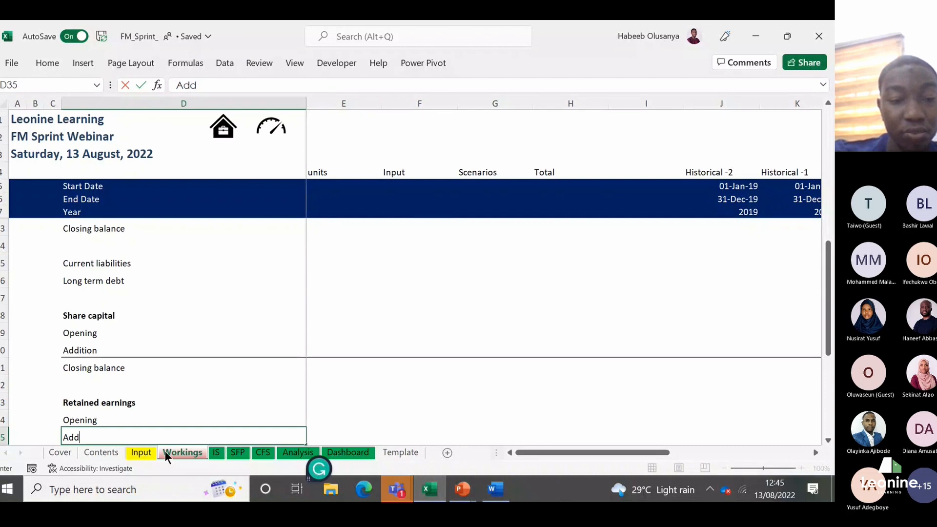
text(ition)
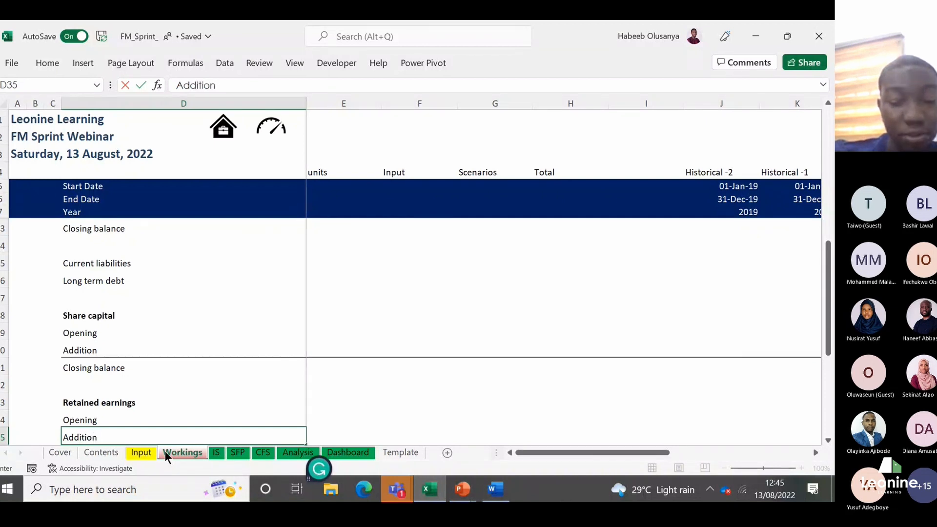
text(:net income)
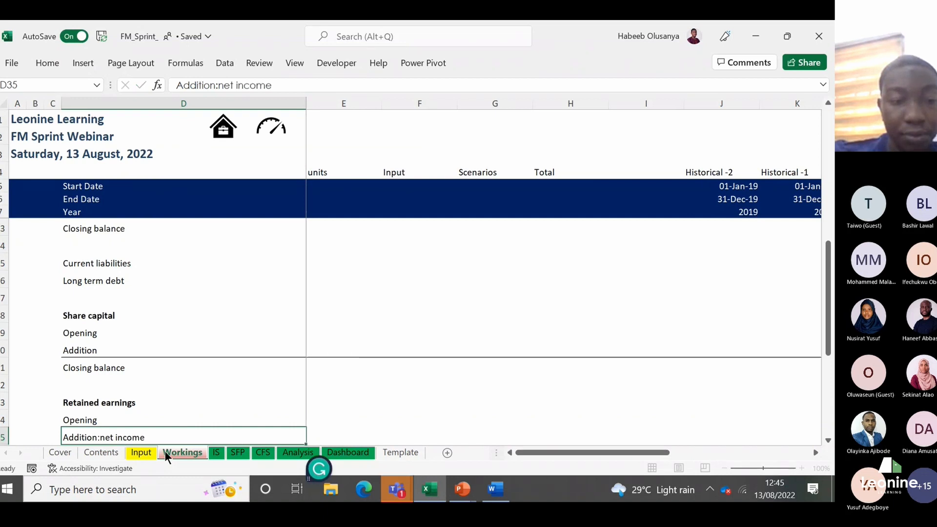
key(Return)
Step: Label the remaining Retained earnings rows "Reduction: Dividends" in D36 and "Closing balance" in D37
text(R)
text(educt)
text(ion)
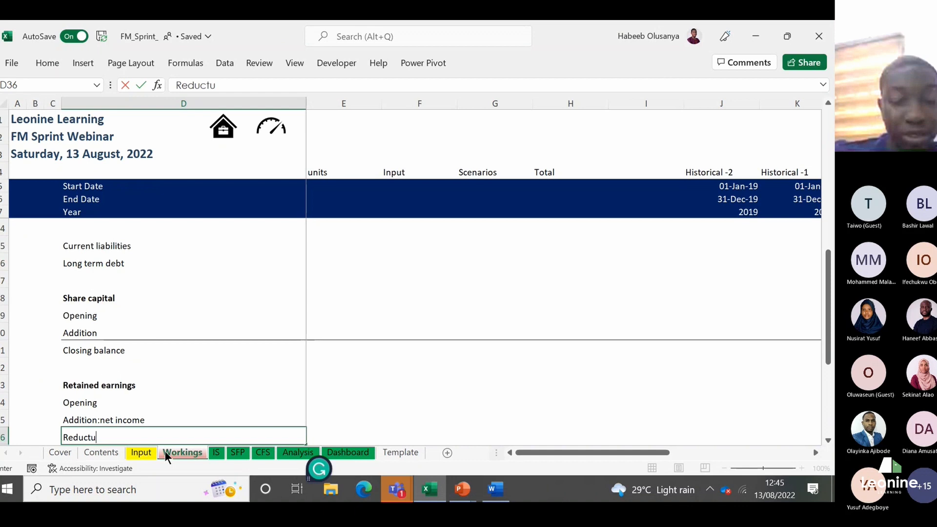
text(: Di)
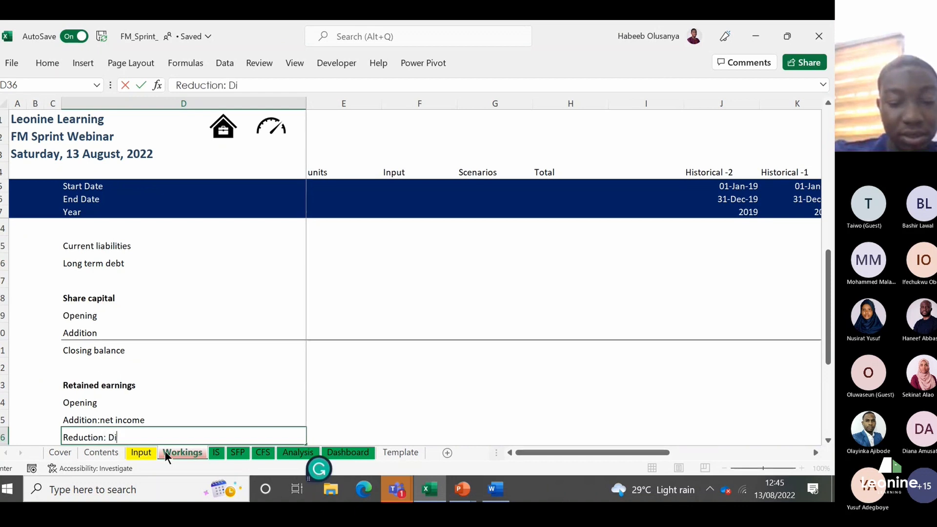
text(vidends)
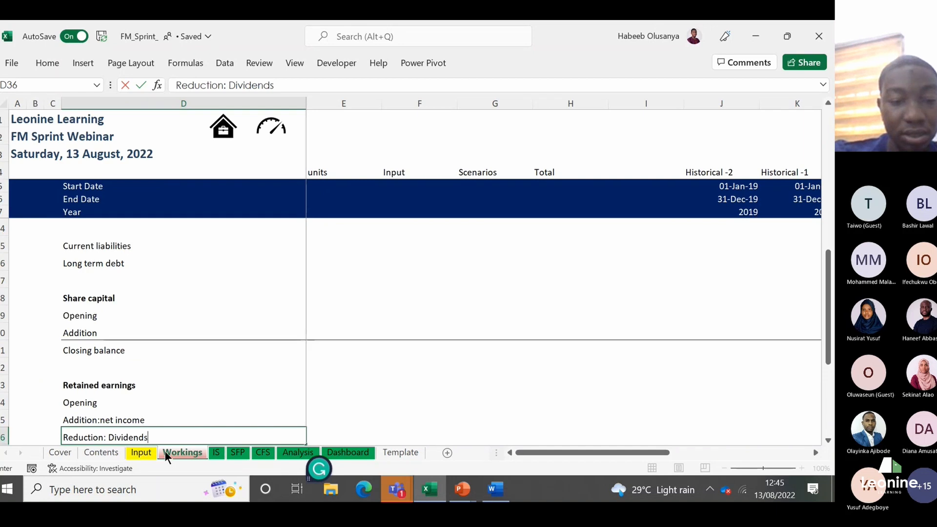
key(Return)
text(C)
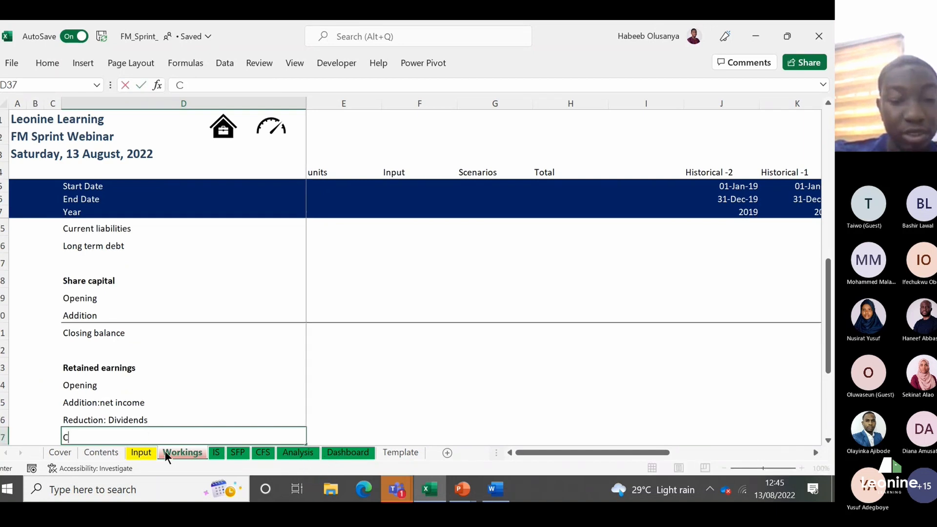
text(l)
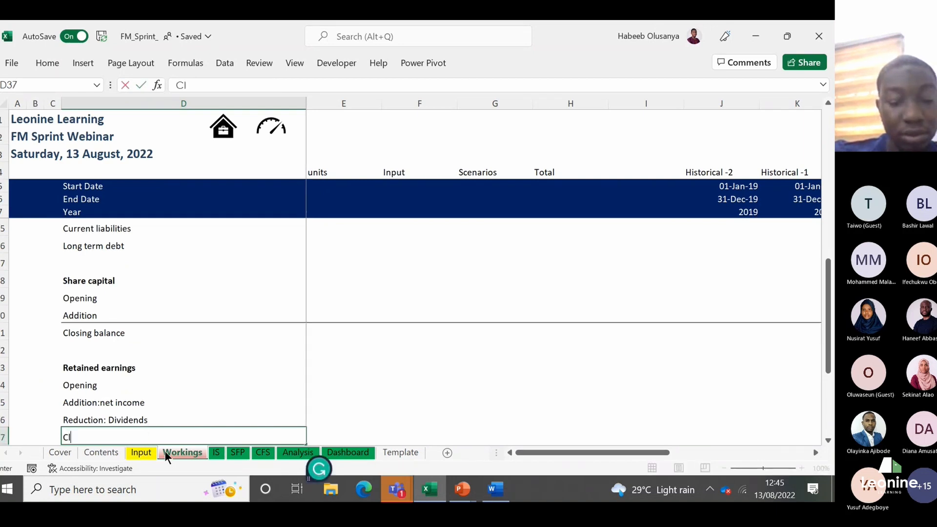
text(osing balance)
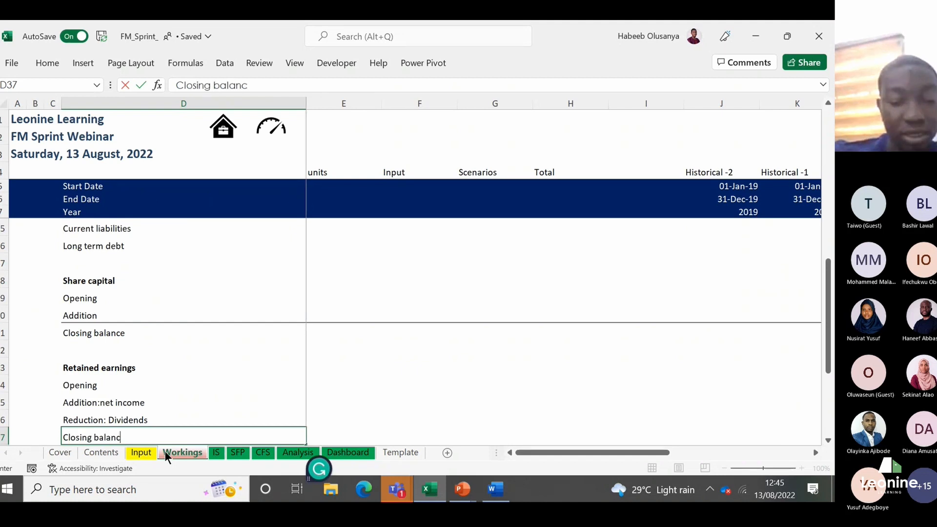
key(Return)
Step: Add a top border across the Retained earnings Closing balance row, from D37 through the Forecast 1 column M
key(Up)
key(shift+Right)
key(shift+Right)
key(shift+Right)
key(shift+Right)
key(shift+Right)
key(shift+Right)
key(shift+Right)
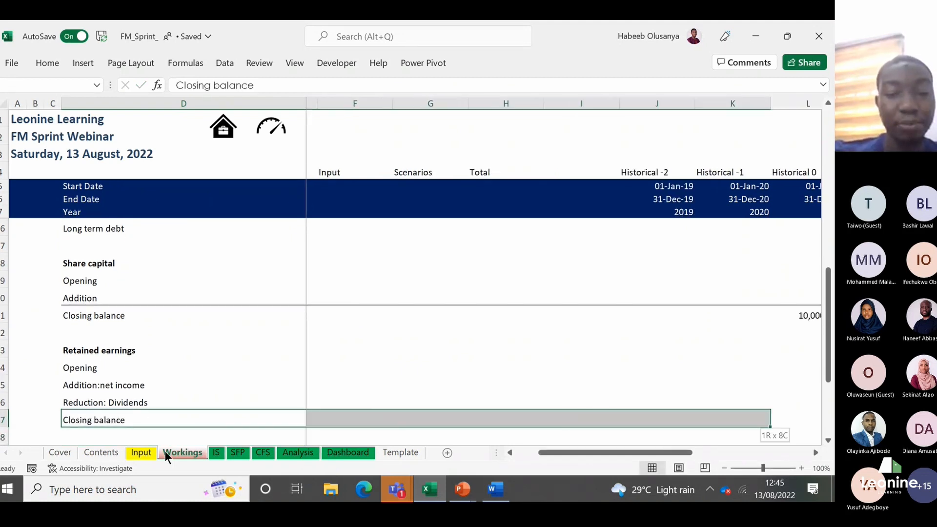
key(shift+Right)
key(shift+Right)
key(alt)
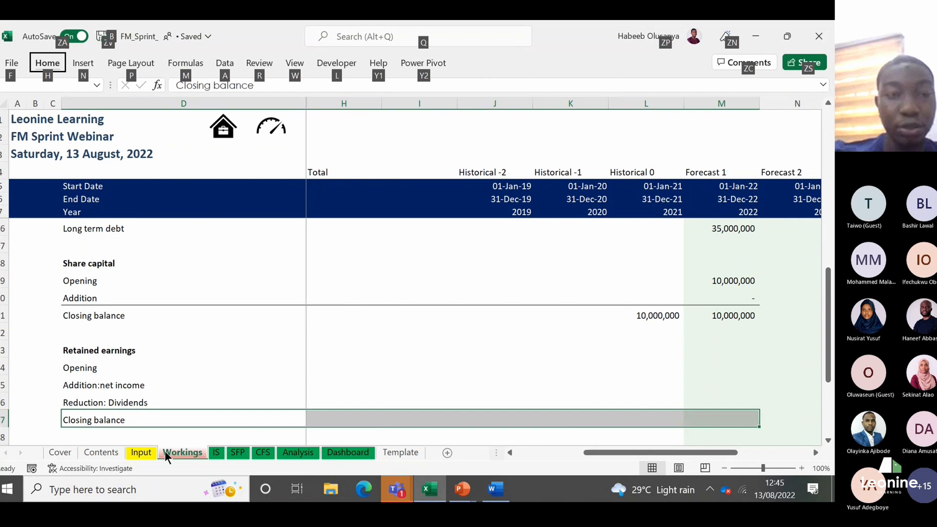
key(h)
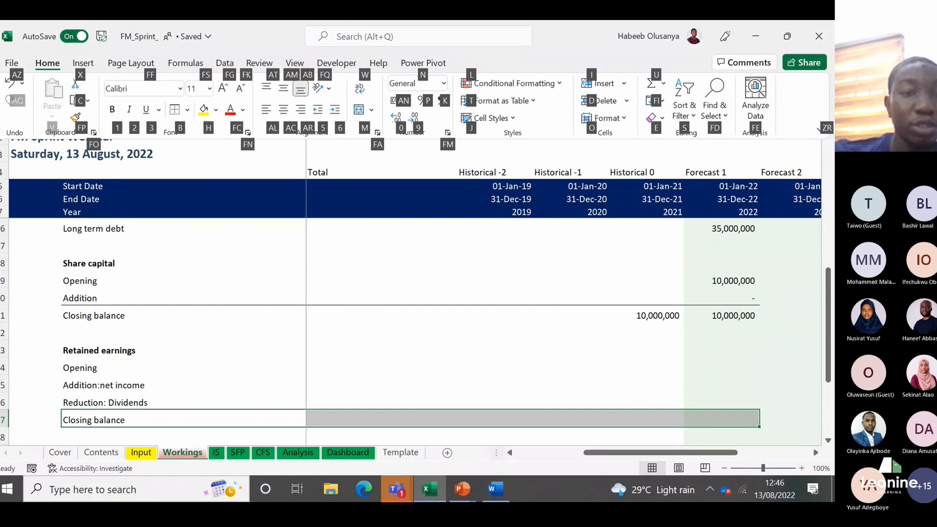
key(b)
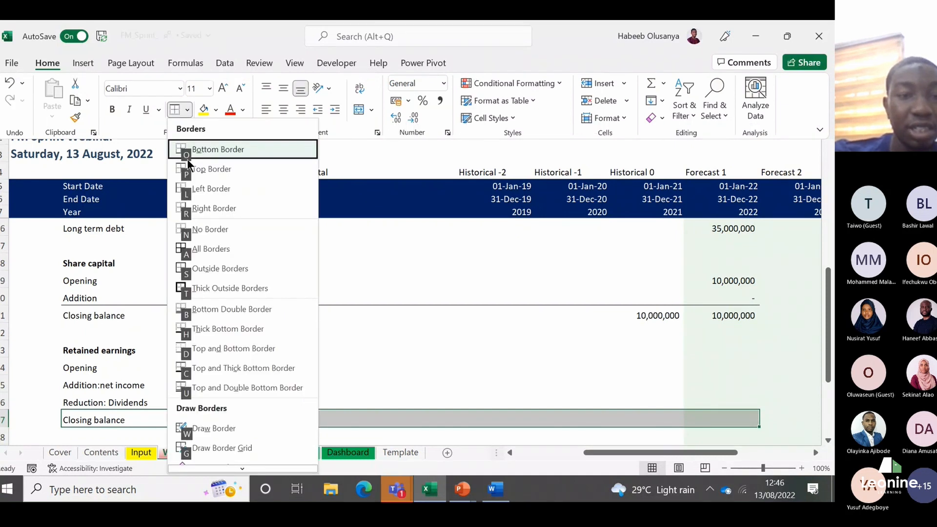
click(212, 169)
Step: Link the Historical 0 closing balance of retained earnings in L37 to Retained Earnings on the SFP sheet with =SFP!L27
key(Right)
key(Right)
key(Right)
key(Right)
key(Right)
key(Right)
key(Right)
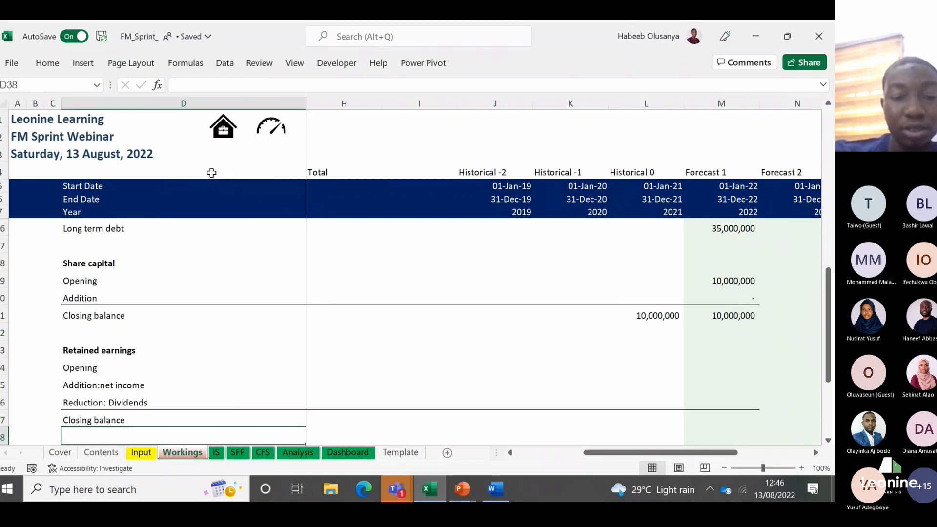
key(Right)
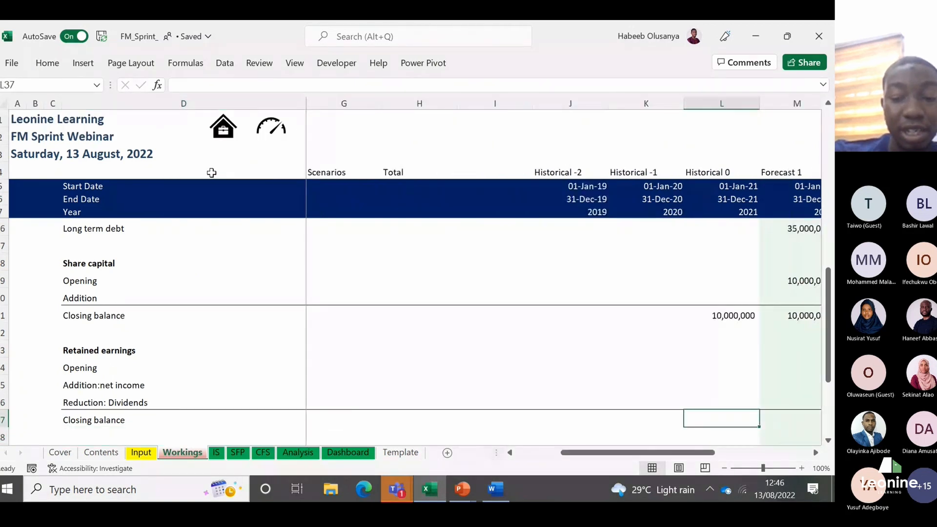
text(=)
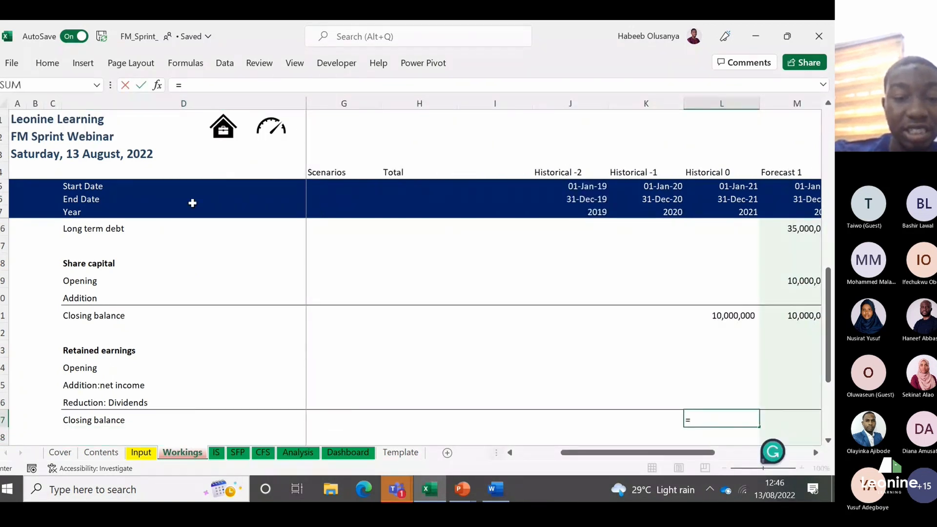
click(237, 452)
click(424, 430)
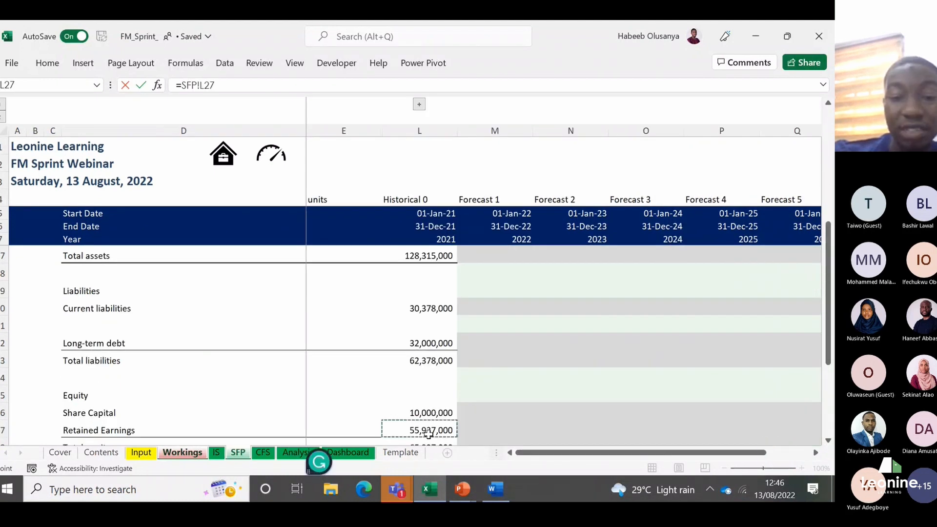
key(Return)
Step: Set the Forecast 1 opening retained earnings in M34 equal to the Historical 0 closing balance in L37
key(Up)
key(Up)
key(Up)
key(Right)
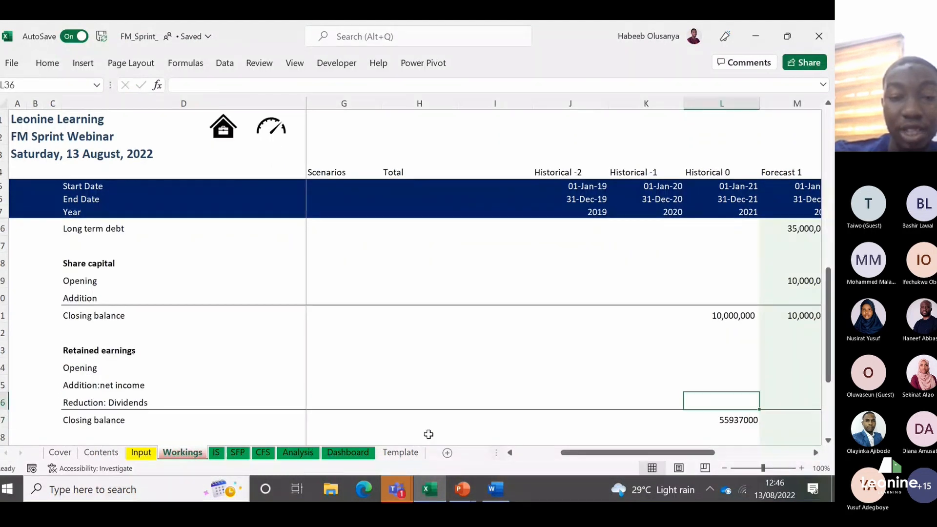
key(Up)
text(=)
key(Down)
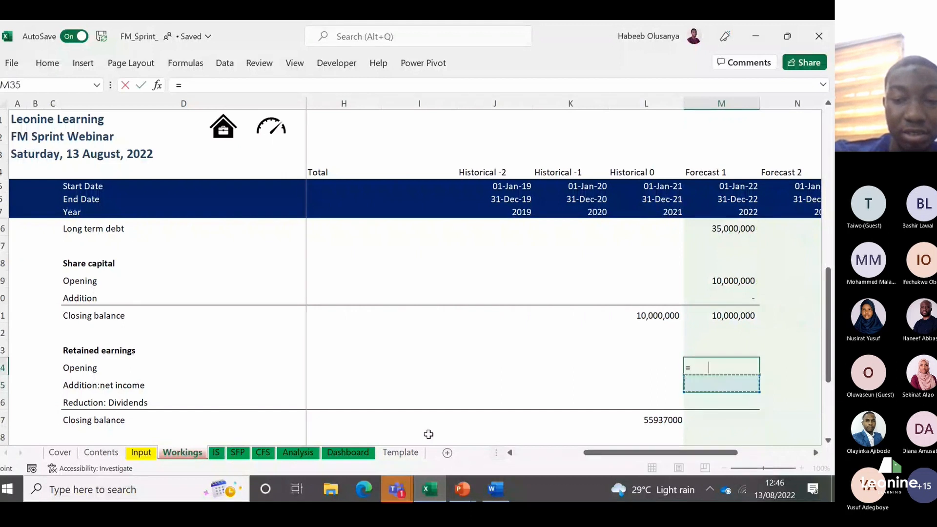
key(Down)
key(Down)
key(Left)
key(Return)
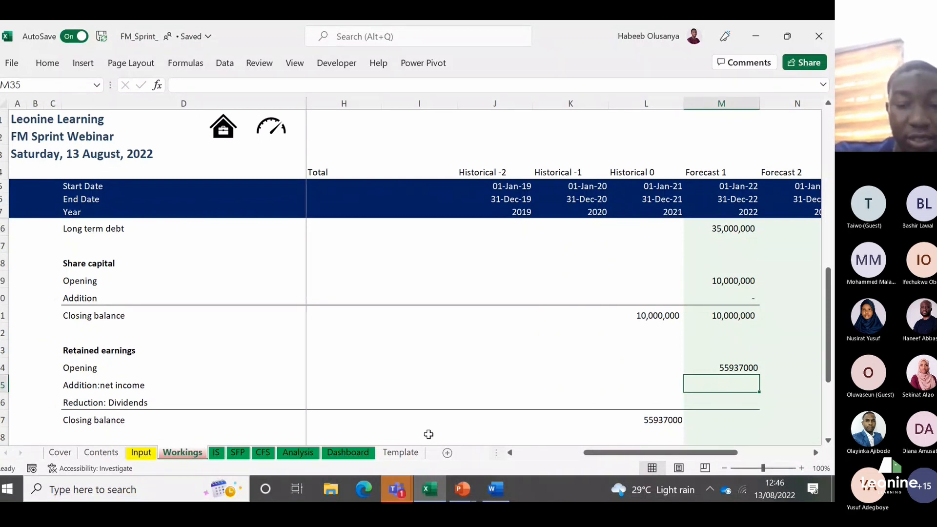
Step: Link the Forecast 1 net income addition in M35 to Net income on the IS sheet with =IS!M19
text(=)
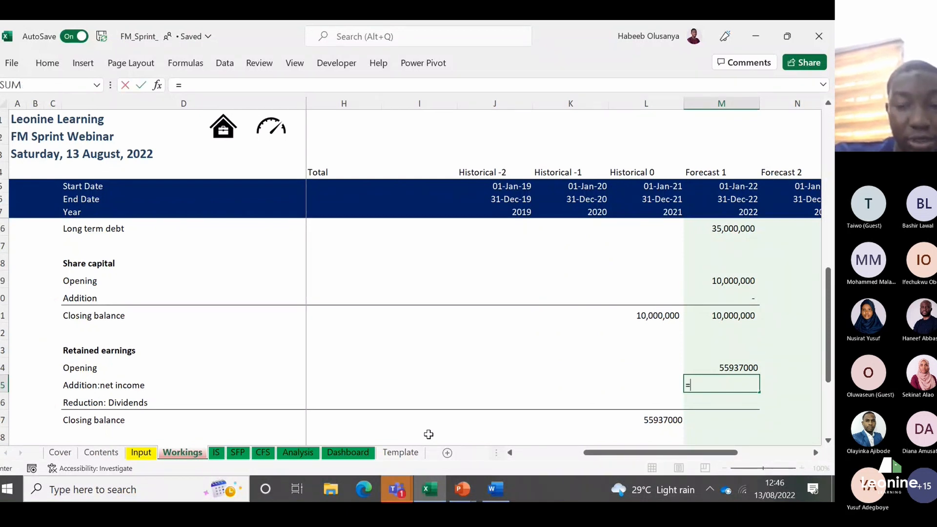
click(218, 451)
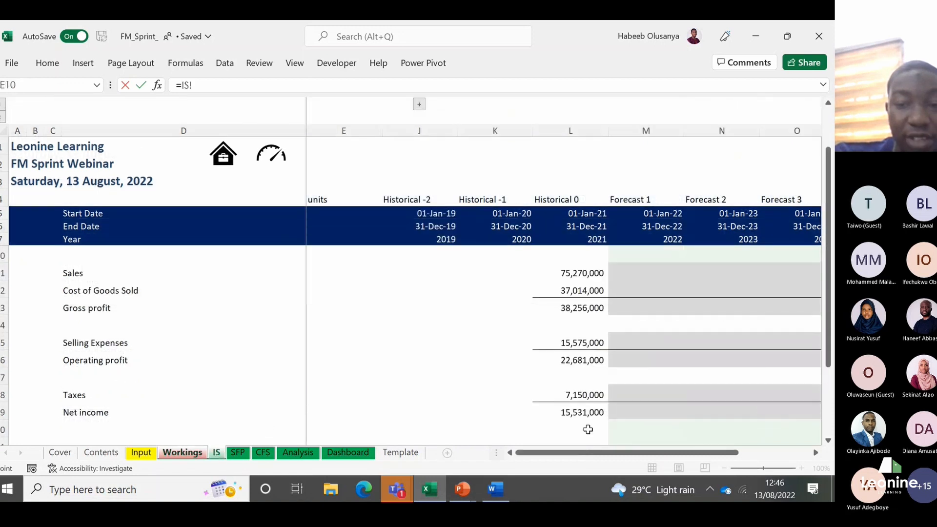
click(633, 416)
key(Return)
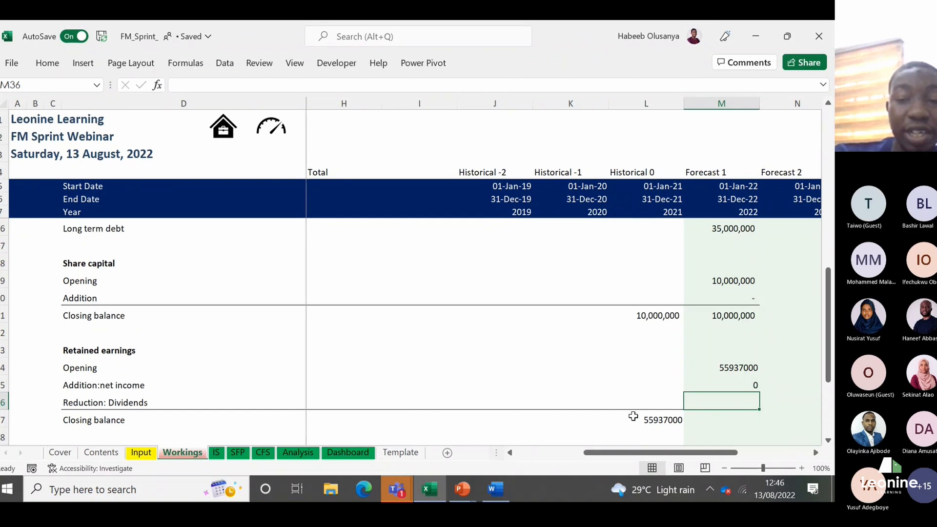
Step: Calculate the Forecast 1 closing retained earnings in M37 with the formula =M34+M35-M36
key(Down)
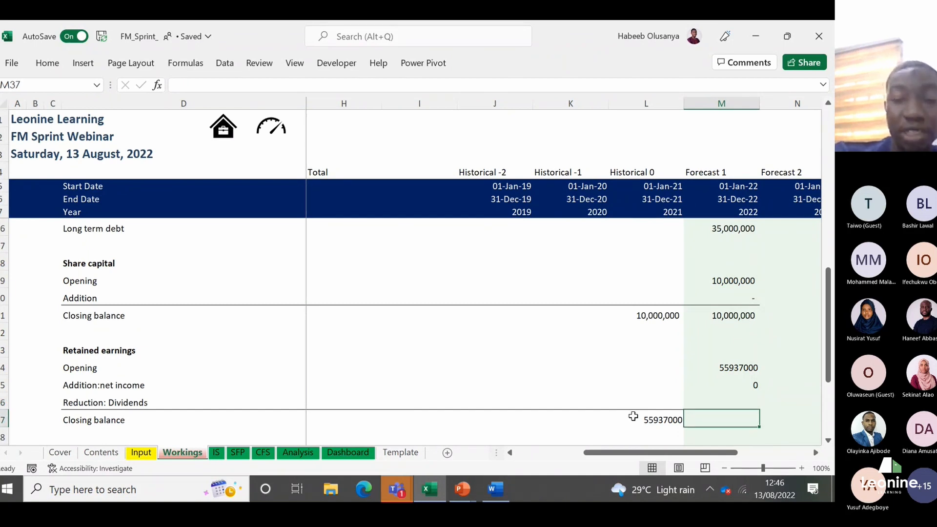
text(=)
key(Up)
key(Up)
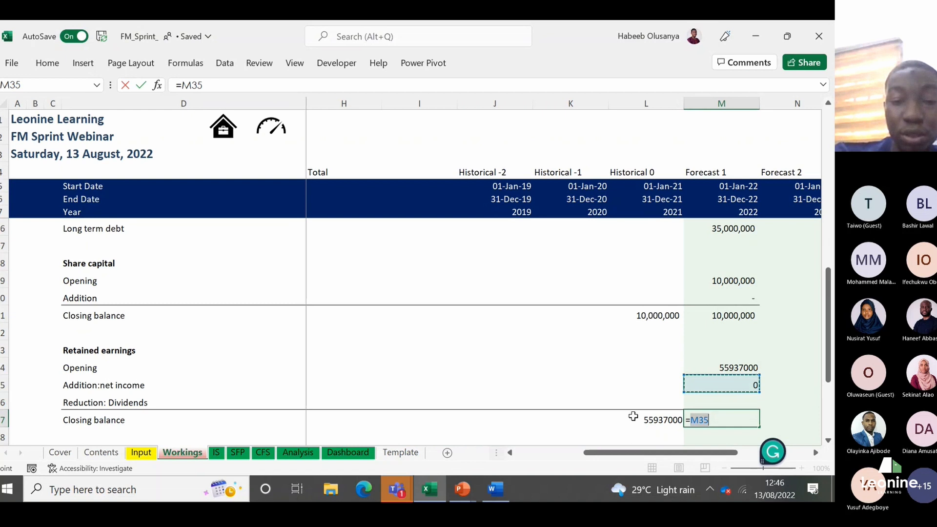
key(Up)
text(+)
key(Down)
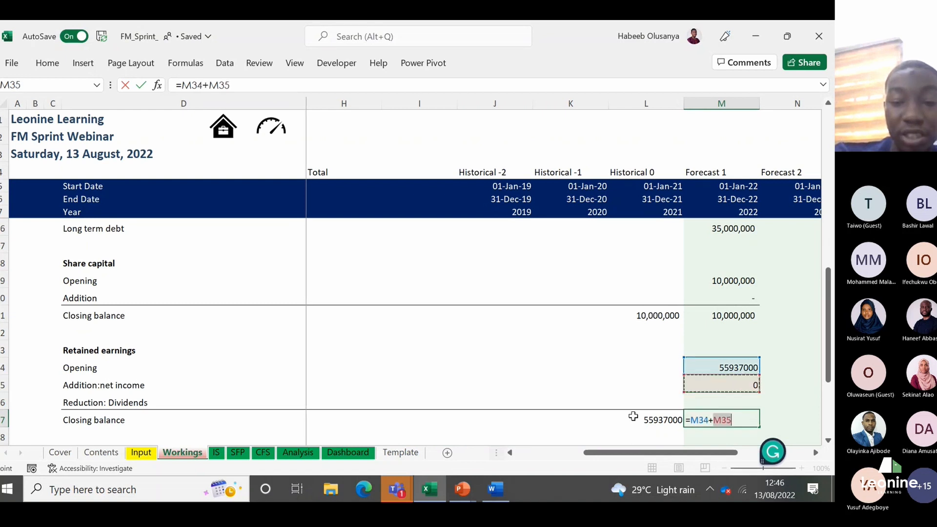
text(-)
key(Up)
key(Return)
Step: Apply the Comma [0] cell style to the retained earnings figures in L34:M37
key(Up)
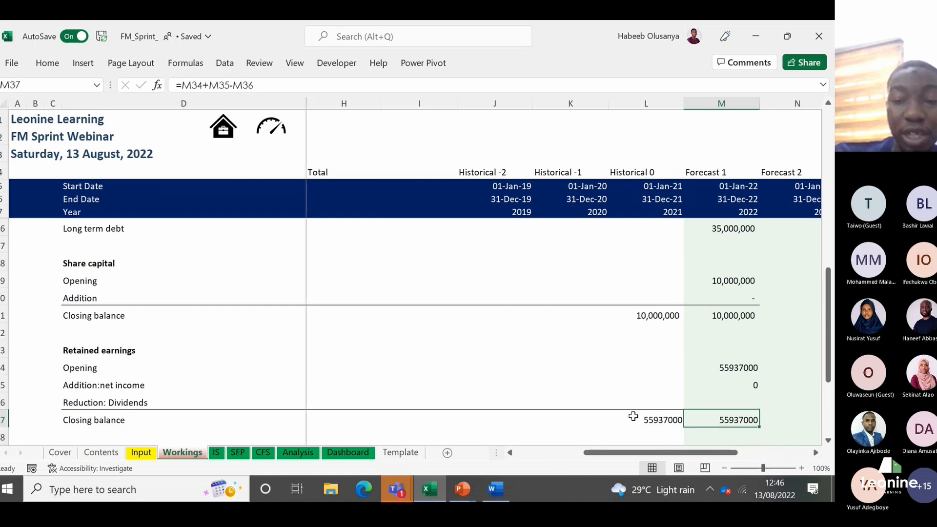
key(shift+Left)
key(shift+Up)
key(shift+Up)
key(shift+Up)
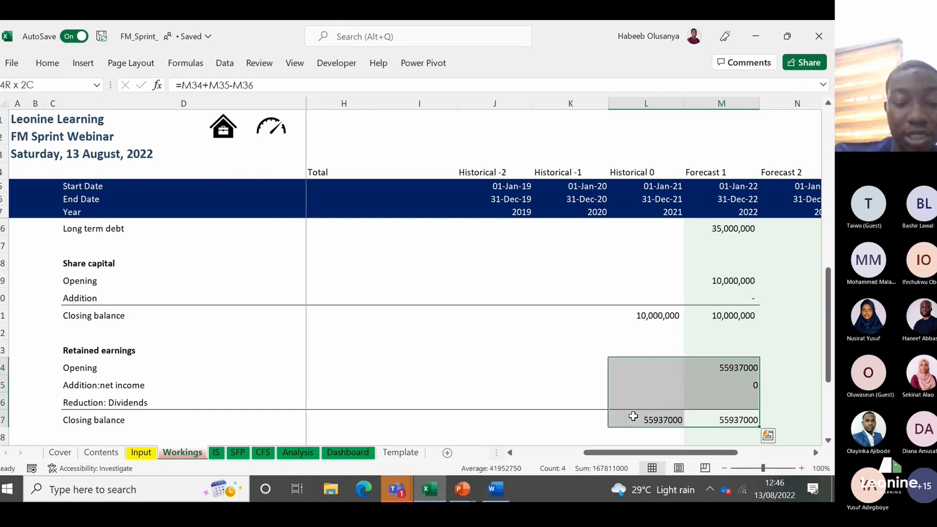
key(h)
key(j)
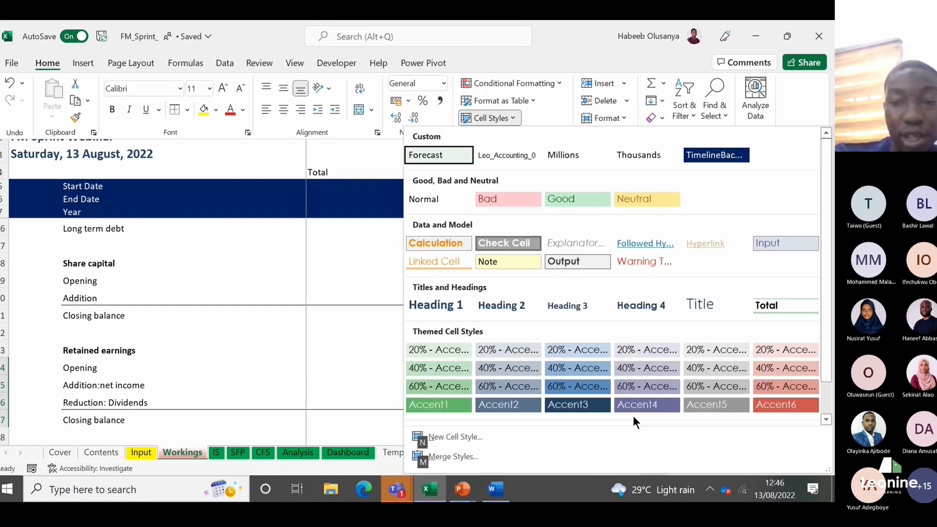
scroll(819, 264, down, 1)
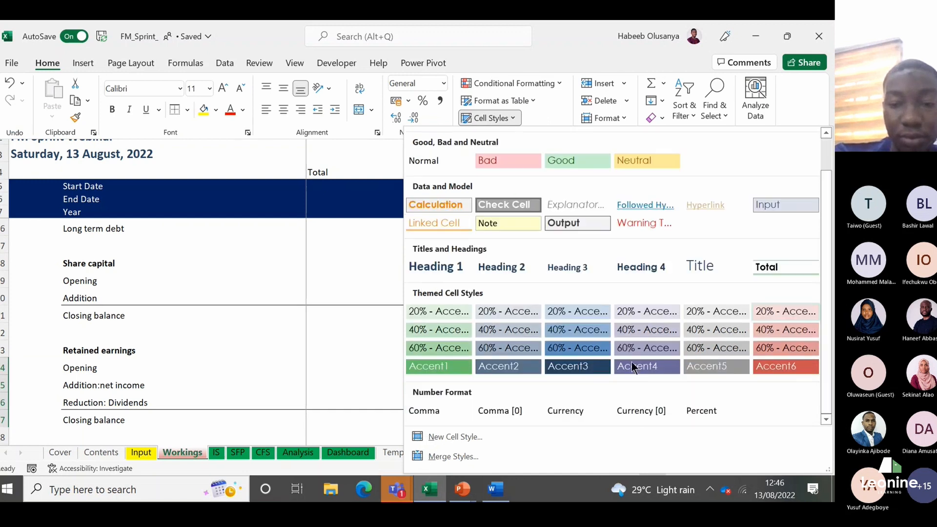
click(514, 403)
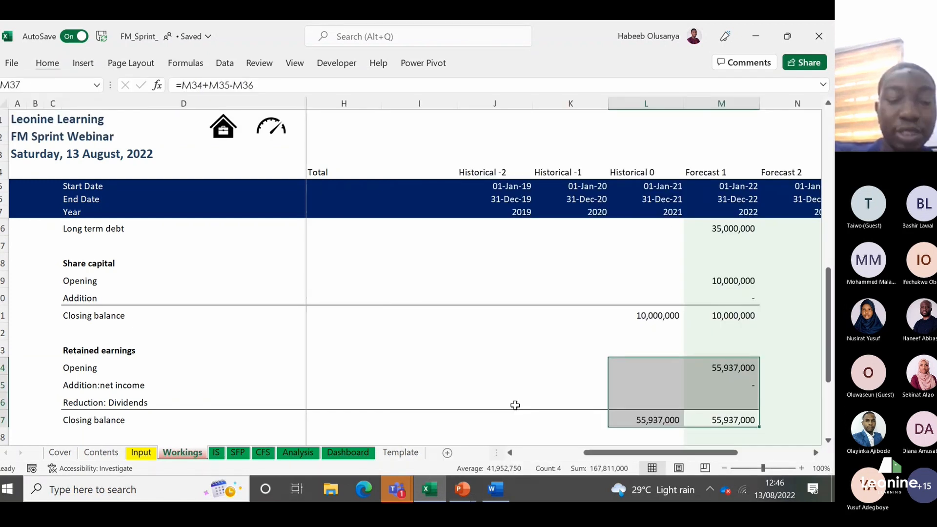
Step: Review the Forecast 1 column of the Workings sheet from the Retained earnings section up to Current asset
key(Up)
key(Down)
key(Down)
key(Down)
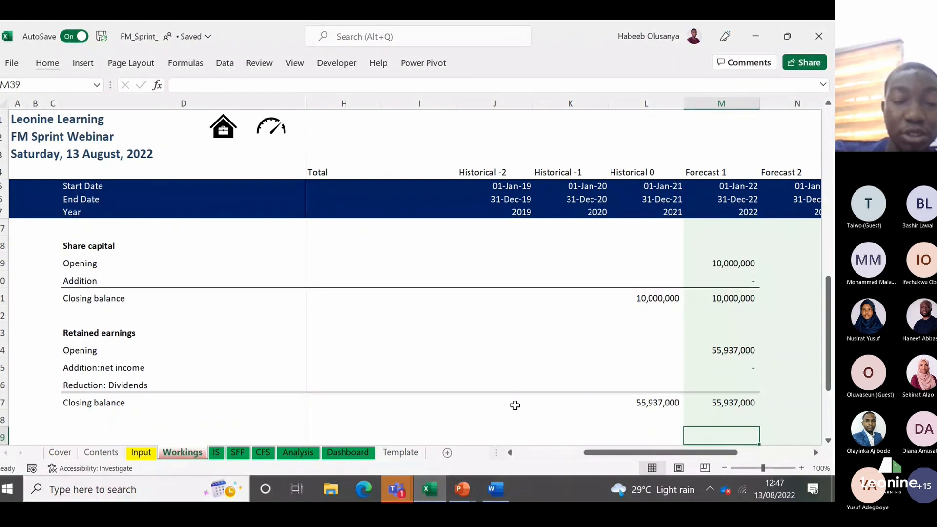
key(Up)
key(Up)
key(Up)
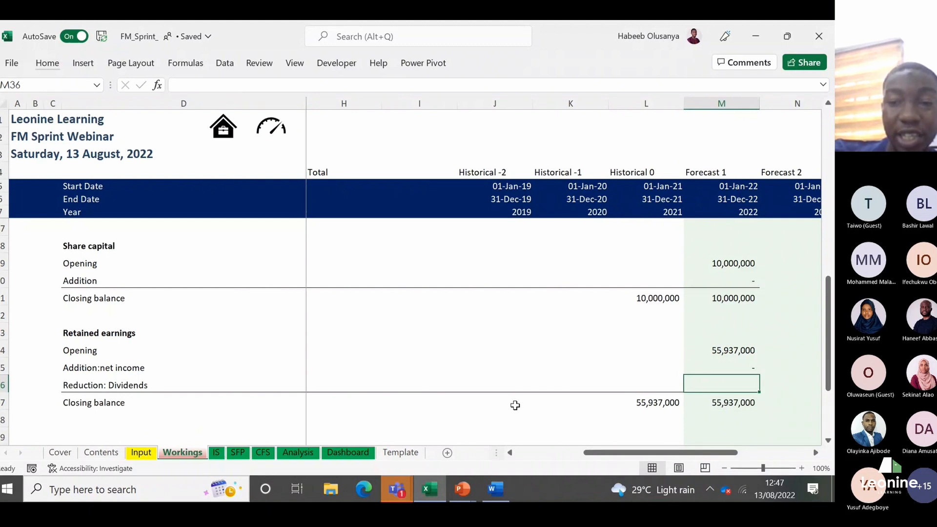
key(Up)
key(Up)
key(Up)
key(Up)
key(Up)
key(Up)
key(Up)
key(Up)
key(Up)
key(Up)
key(Up)
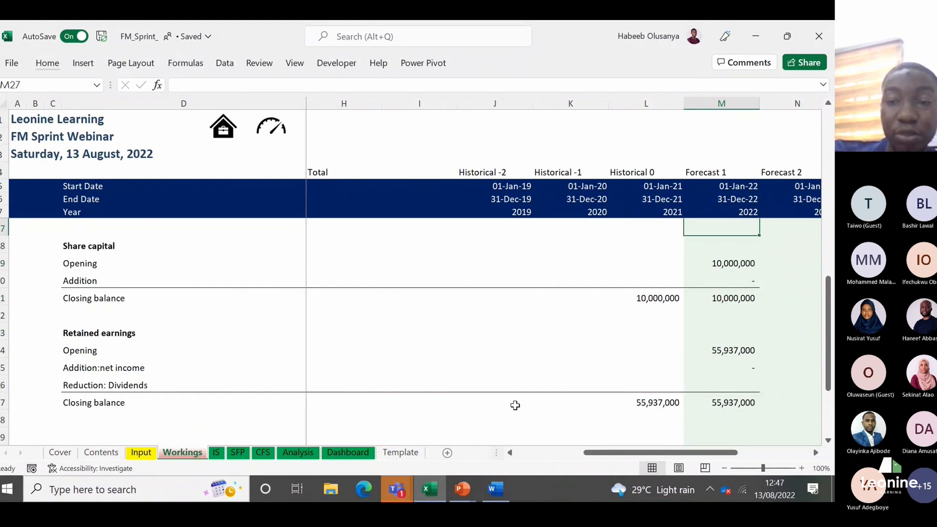
key(Up)
key(Up)
key(Up)
key(Up)
key(Up)
key(Up)
key(Up)
key(Down)
key(Down)
key(Down)
Step: Check the Forecast 1 workings from Taxes down to the net income addition under Retained earnings
key(Up)
key(Up)
key(Up)
key(Up)
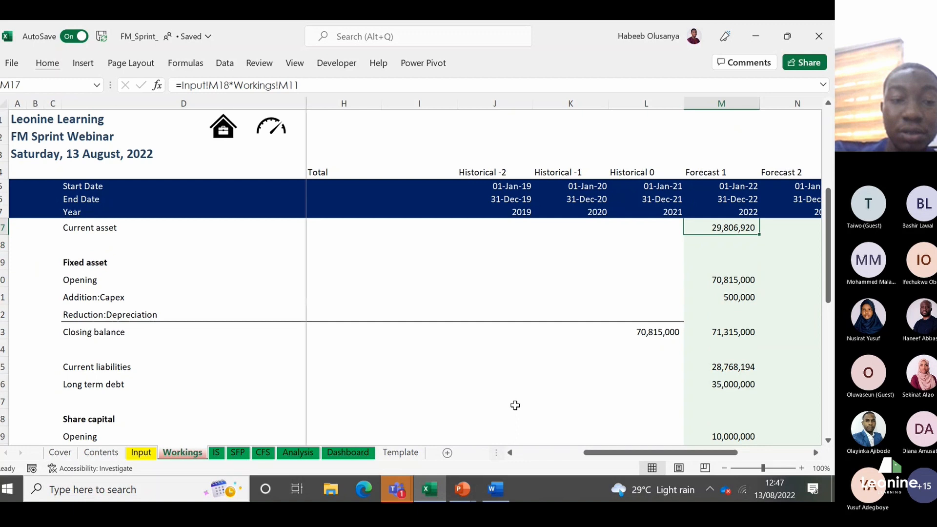
key(Up)
key(Up)
key(Up)
key(Down)
key(Down)
key(Down)
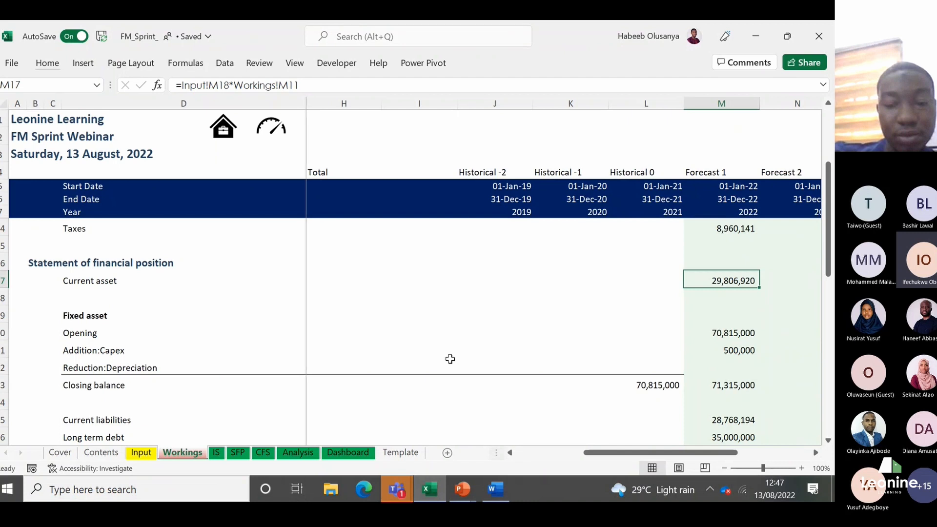
key(Down)
key(Down)
key(Down)
key(Down)
key(Down)
key(Down)
key(Down)
key(Down)
key(Down)
key(Down)
key(Down)
key(Down)
key(Down)
key(Down)
key(Down)
key(Down)
key(Down)
key(Down)
key(Down)
key(Down)
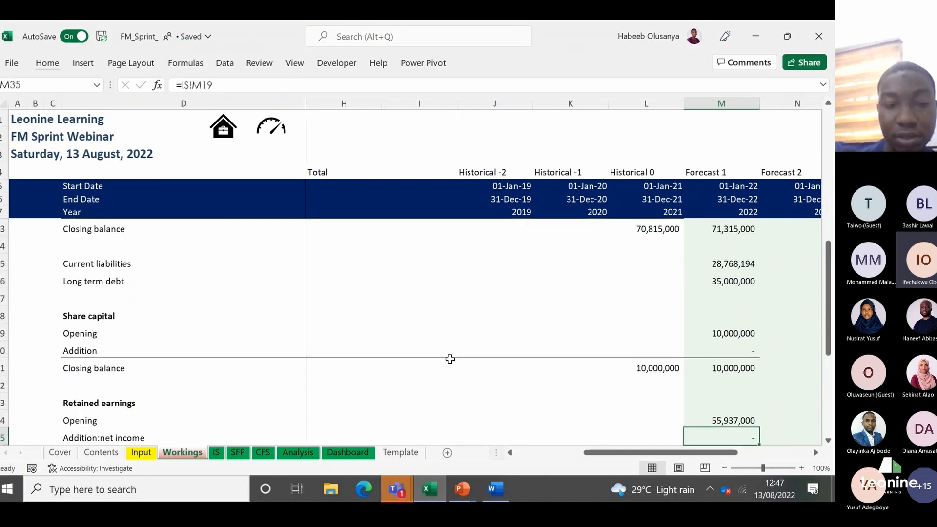
key(Up)
key(Up)
key(Up)
key(Down)
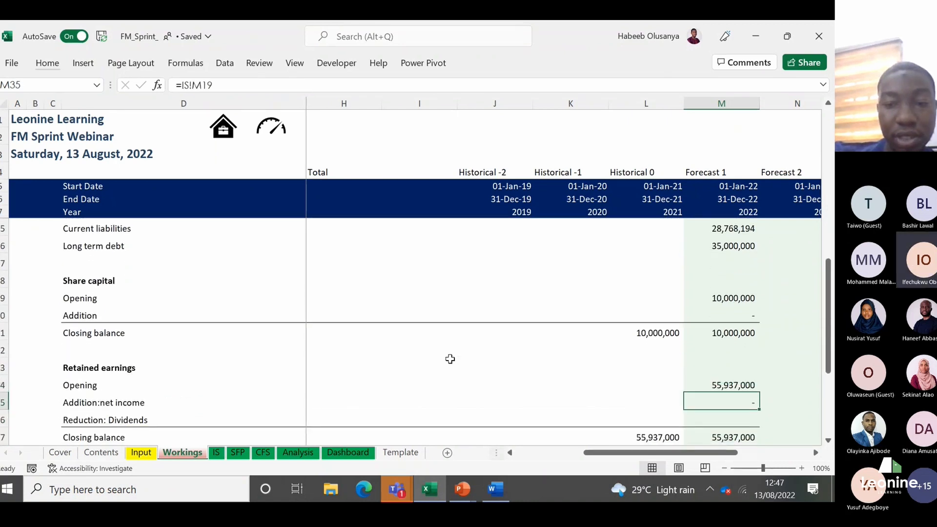
Step: Review the Forecast 1 column of the Workings sheet between the Fixed asset section and the closing retained earnings
key(Up)
key(Up)
key(Up)
key(Up)
key(Up)
key(Up)
key(Up)
key(Up)
key(Up)
key(Up)
key(Up)
key(Up)
key(Up)
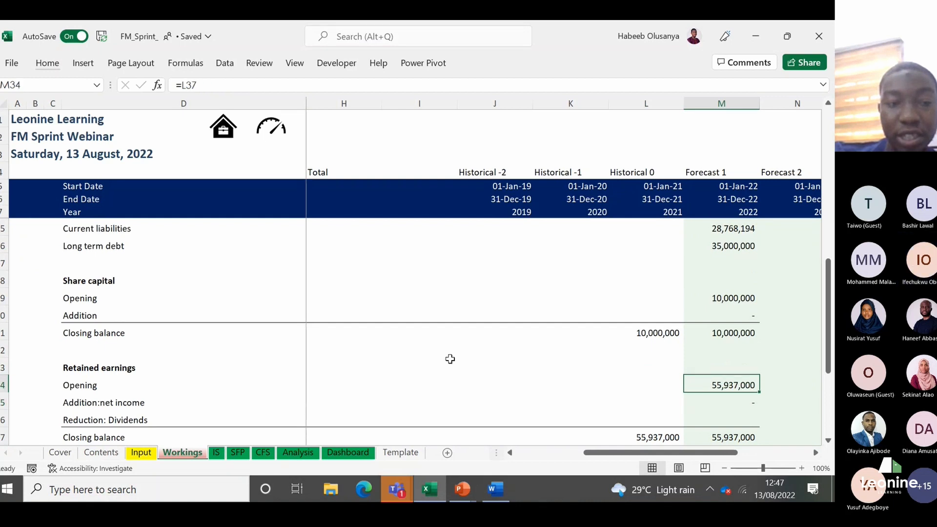
key(Up)
key(Up)
key(Down)
key(Down)
key(Down)
key(Down)
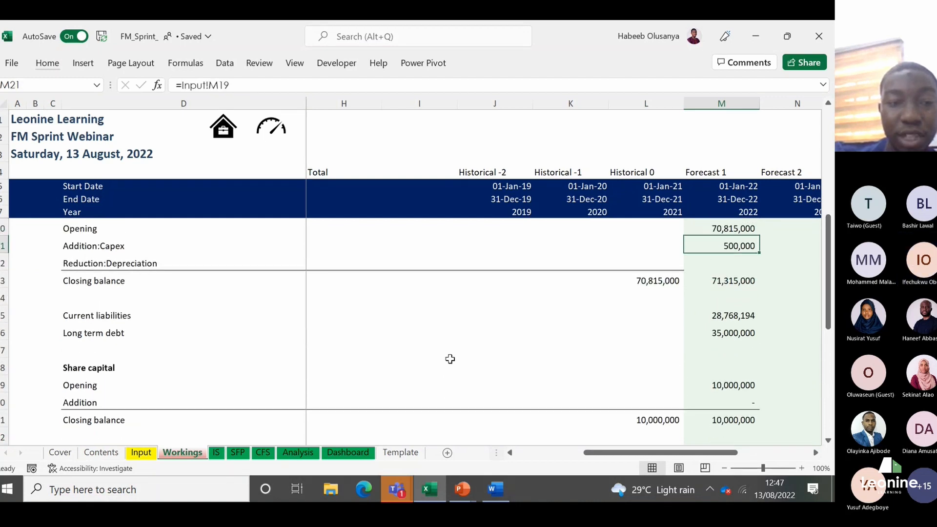
key(Down)
key(Down)
key(Down)
key(Down)
key(Down)
key(Down)
key(Down)
key(Down)
key(Down)
key(Down)
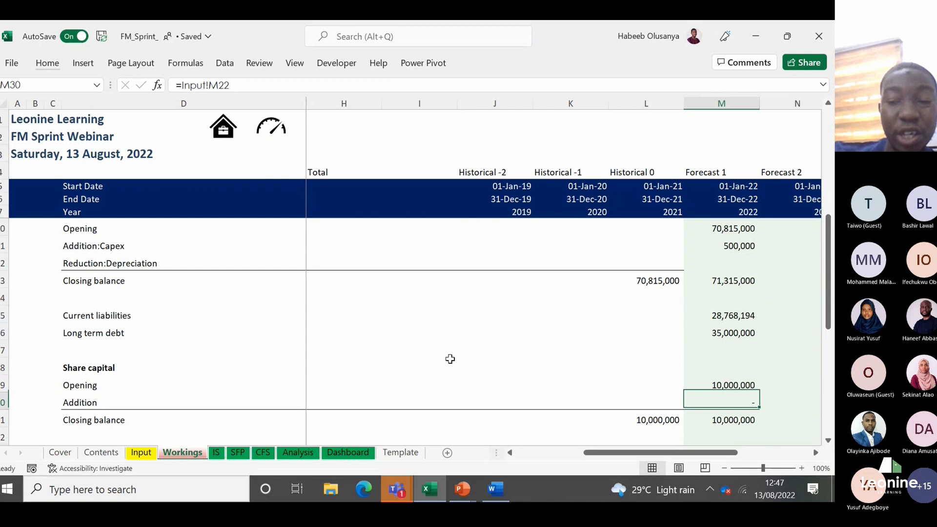
key(Down)
key(Down)
key(Down)
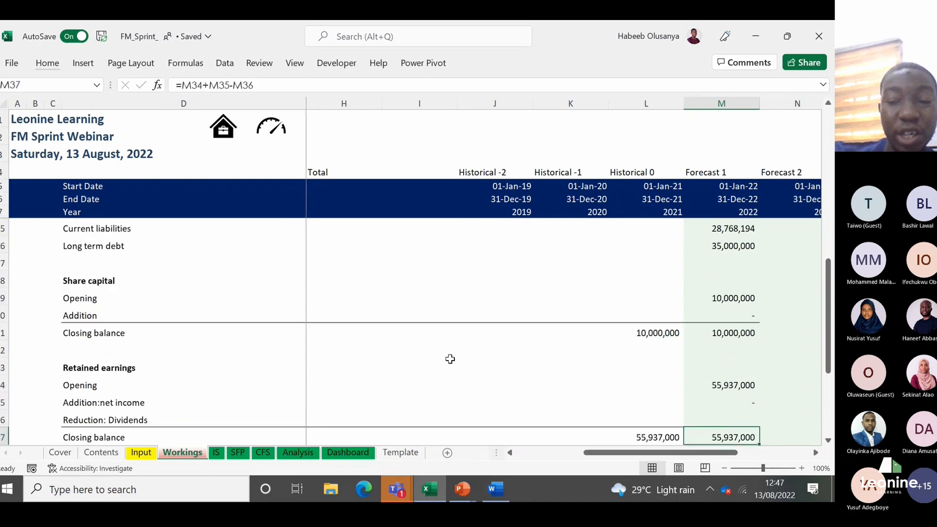
Step: Replace the Forecast 1 net income addition in M35 with the formula =M11-M12-M13-M14, subtracting costs, selling expenses and taxes from sales
key(Up)
key(Up)
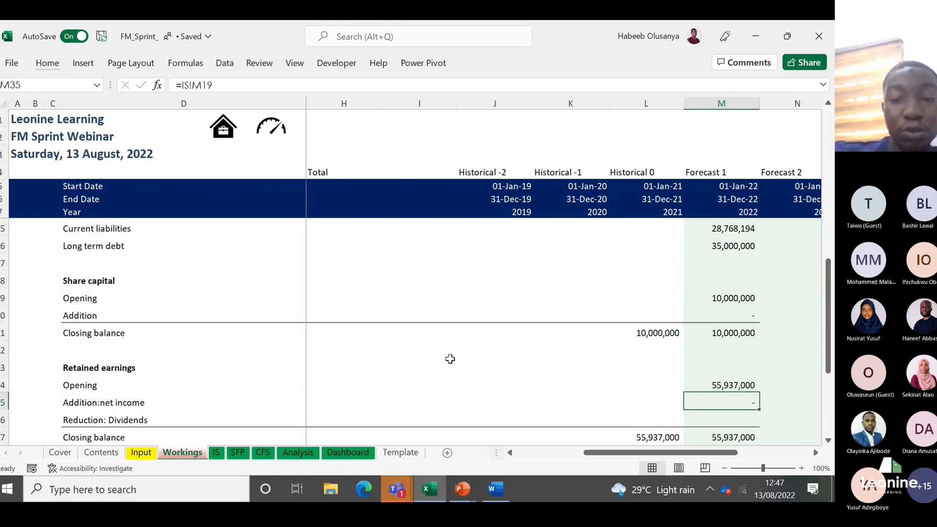
text(=)
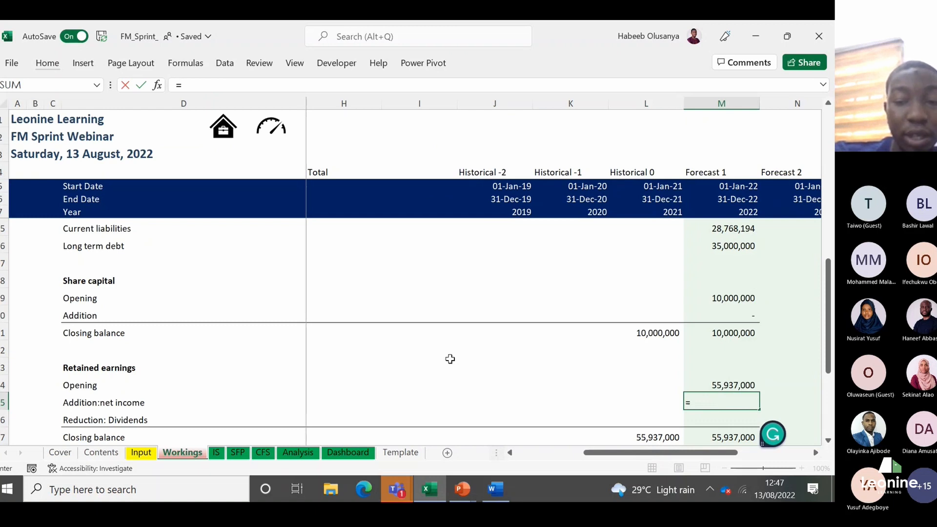
key(Up)
key(Up)
key(Up)
key(Up)
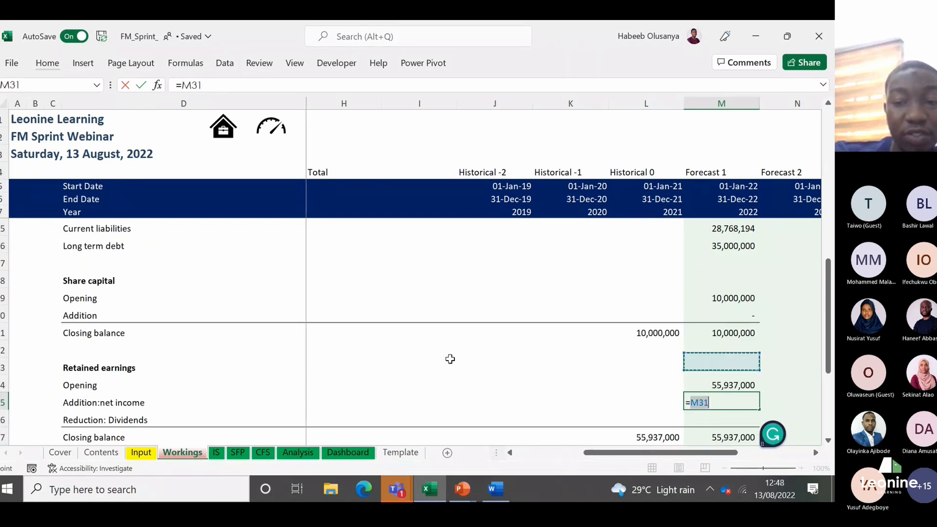
key(Up)
key(Up)
key(Up)
key(Up)
key(Up)
key(Up)
key(Up)
key(Up)
key(Up)
key(Up)
key(Up)
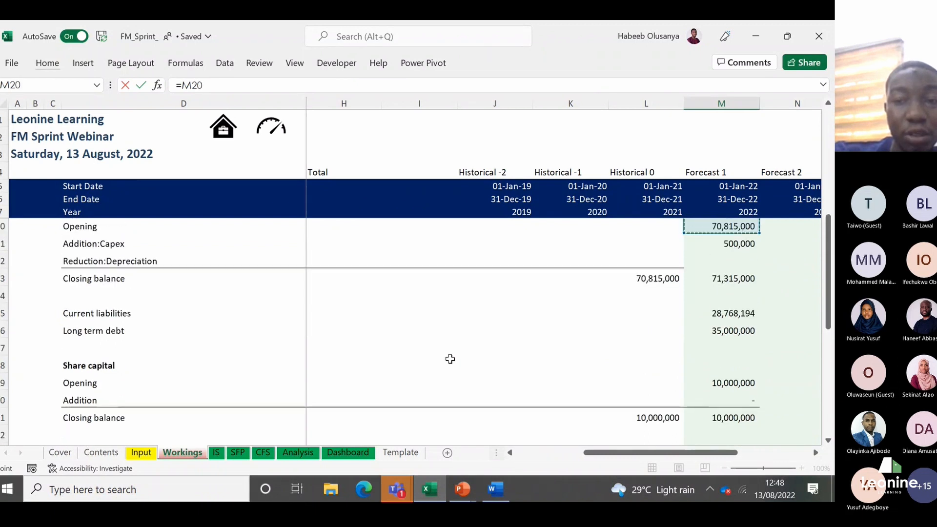
key(Up)
key(Up)
key(Up)
key(Up)
key(Up)
key(Up)
key(Up)
key(Up)
key(Up)
key(Up)
key(Up)
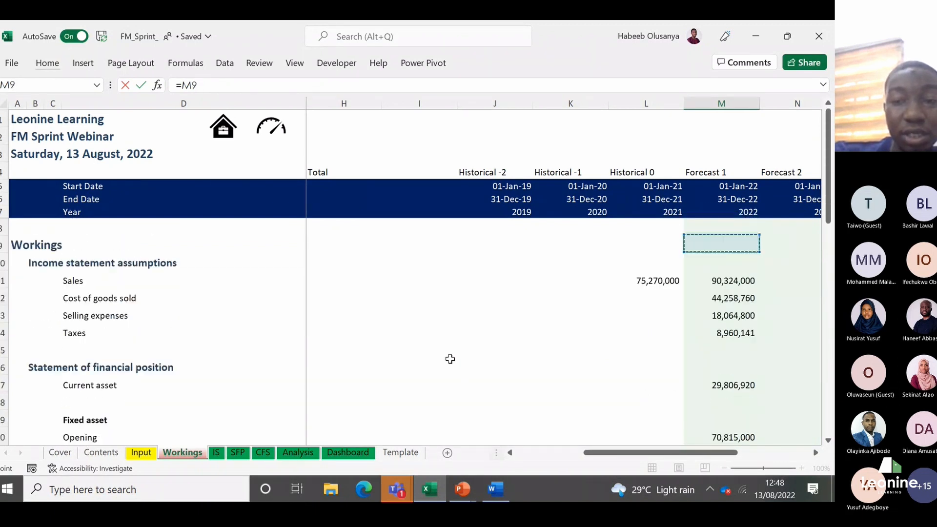
key(Down)
key(Down)
text(-)
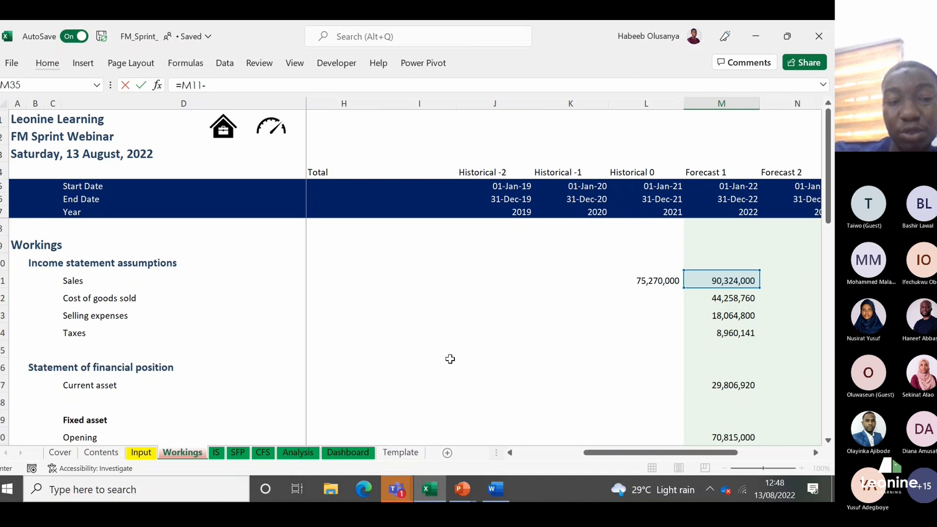
key(Up)
key(Up)
key(Up)
key(Up)
key(Up)
key(Up)
key(Up)
key(Up)
key(Up)
key(Up)
key(Up)
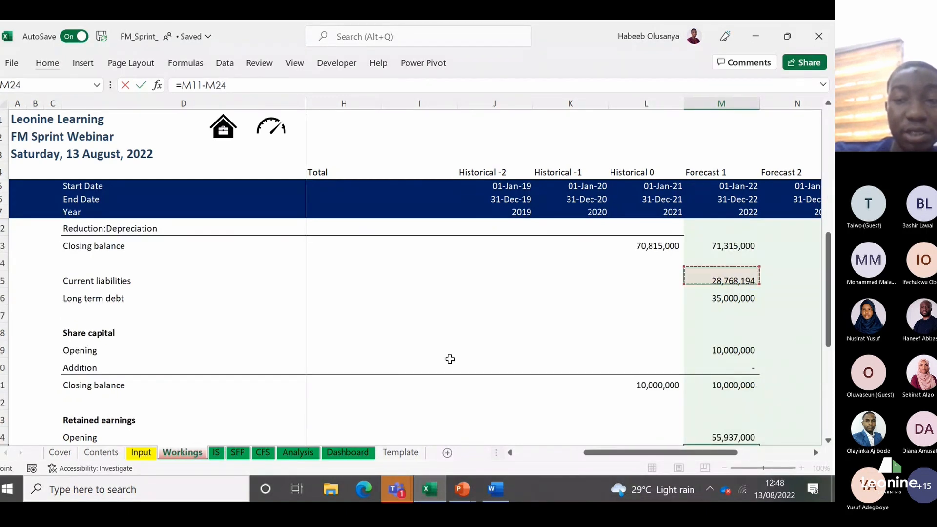
key(Up)
key(Up)
key(Up)
key(Up)
key(Up)
key(Up)
key(Up)
key(Up)
key(Up)
key(Up)
key(Up)
key(Up)
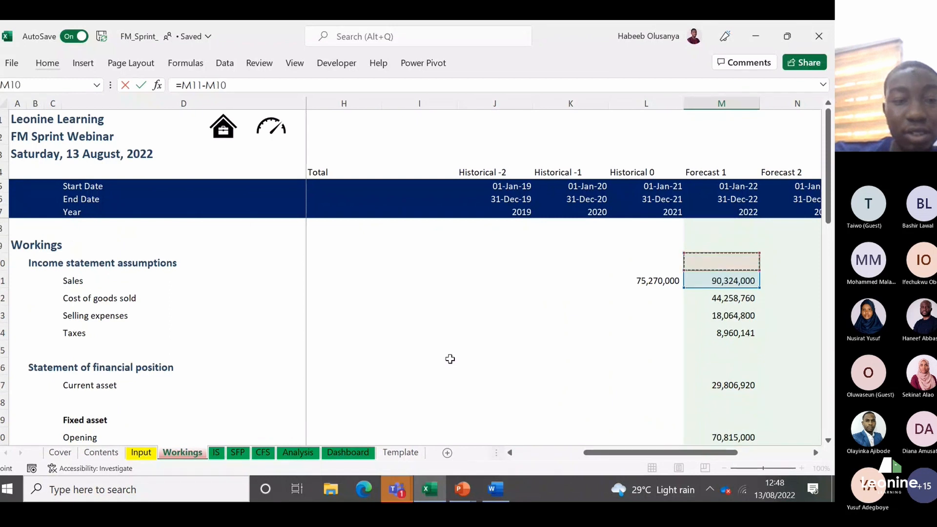
text(-)
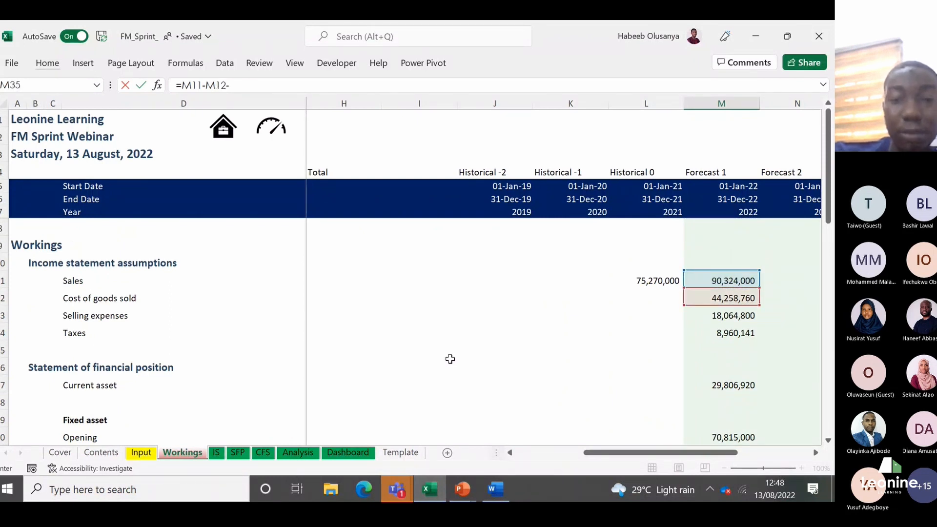
click(738, 315)
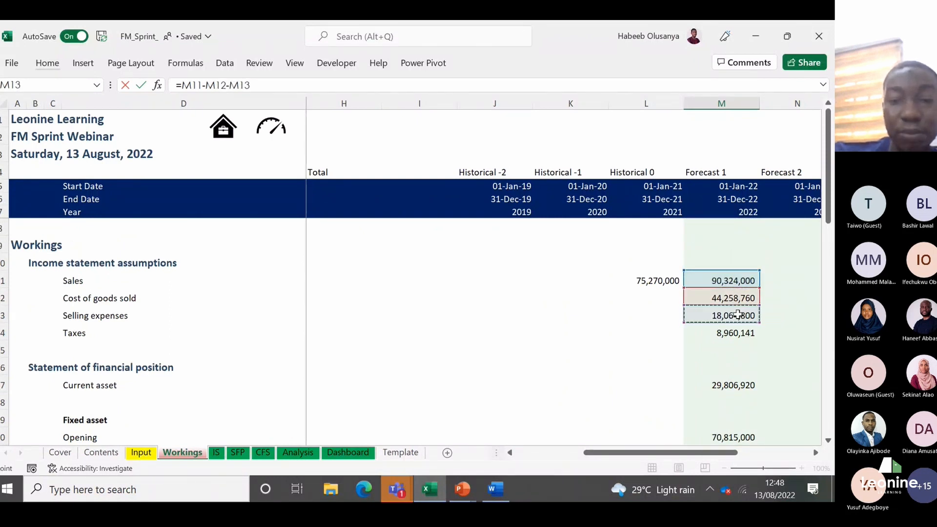
text(-)
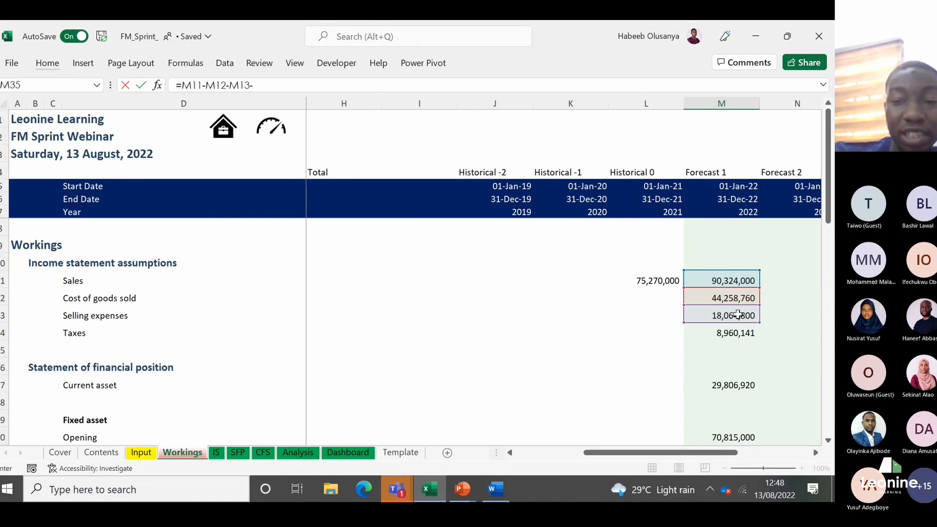
click(733, 333)
key(Return)
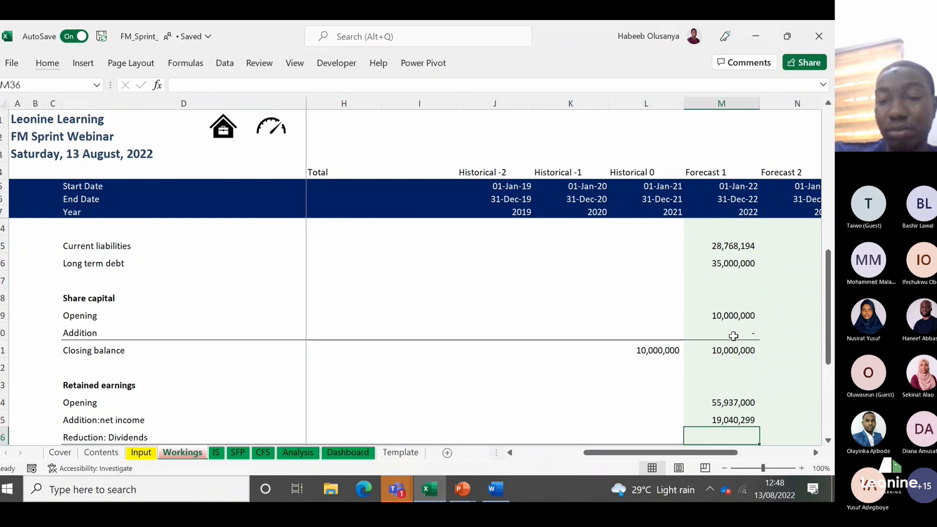
Step: Examine the Forecast 1 retained earnings, then trace the balances up to Fixed asset and back down to Share capital
scroll(733, 335, down, 1)
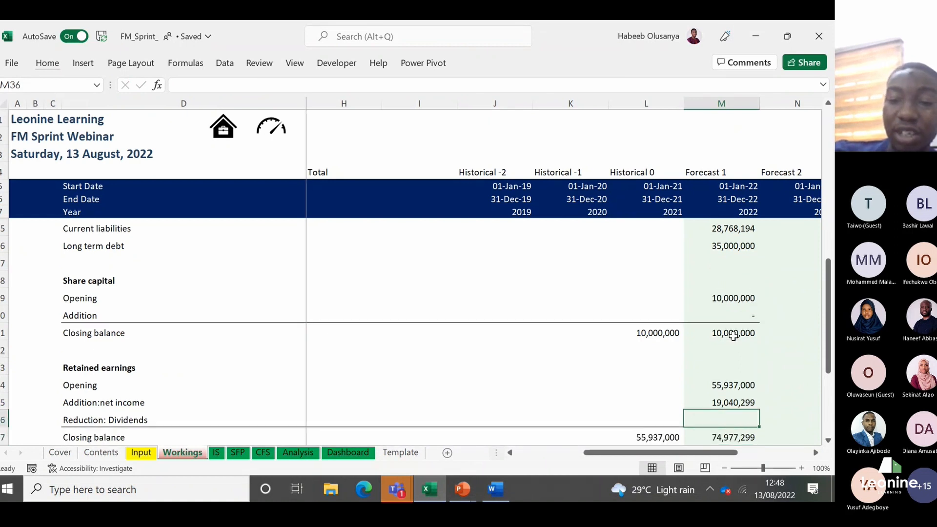
scroll(734, 335, down, 1)
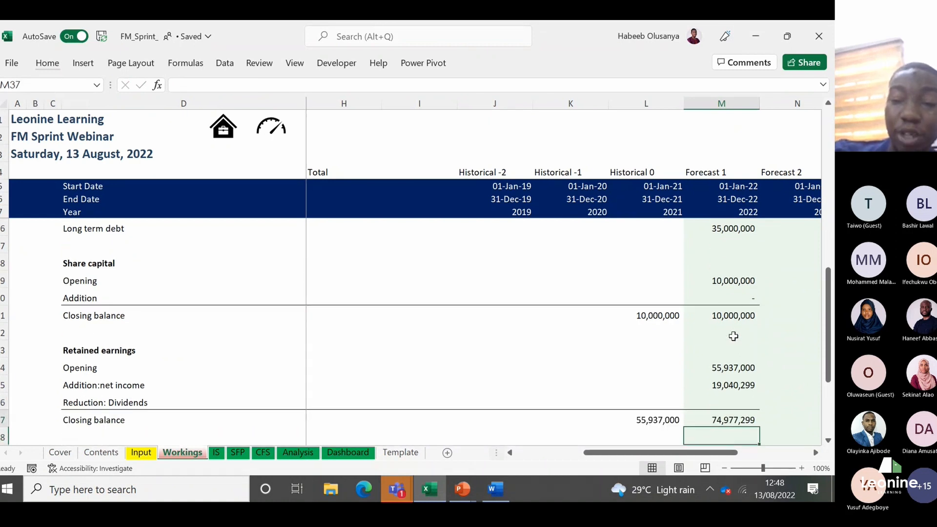
key(Up)
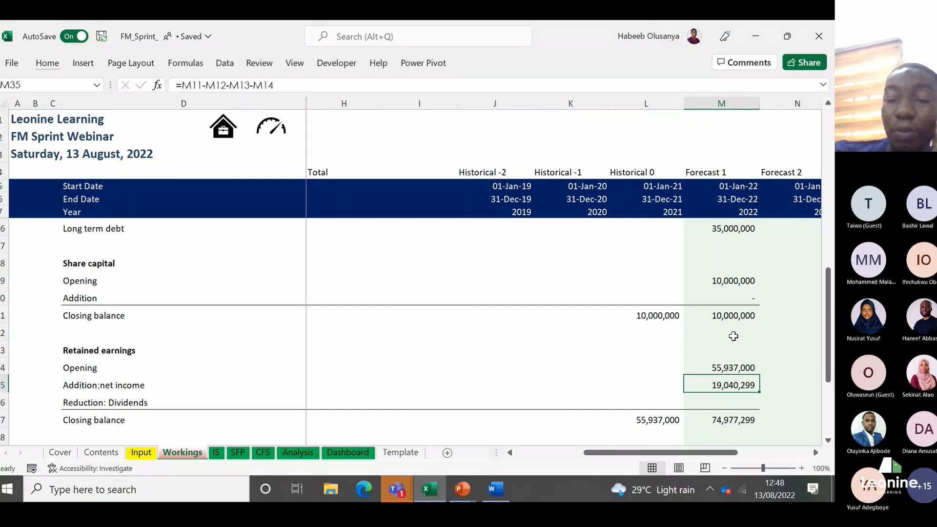
key(Up)
key(Up)
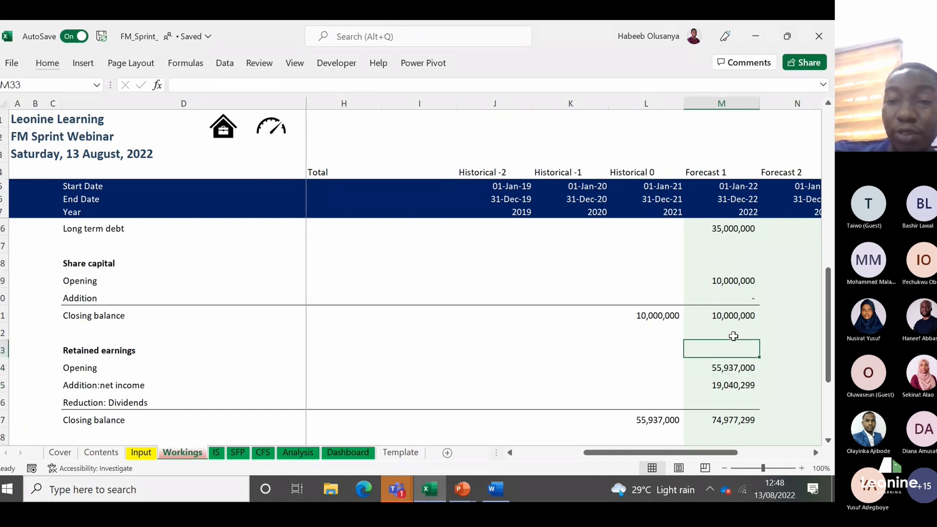
key(Up)
key(Up)
key(Up)
key(Up)
key(Up)
key(Up)
key(Up)
key(Up)
key(Up)
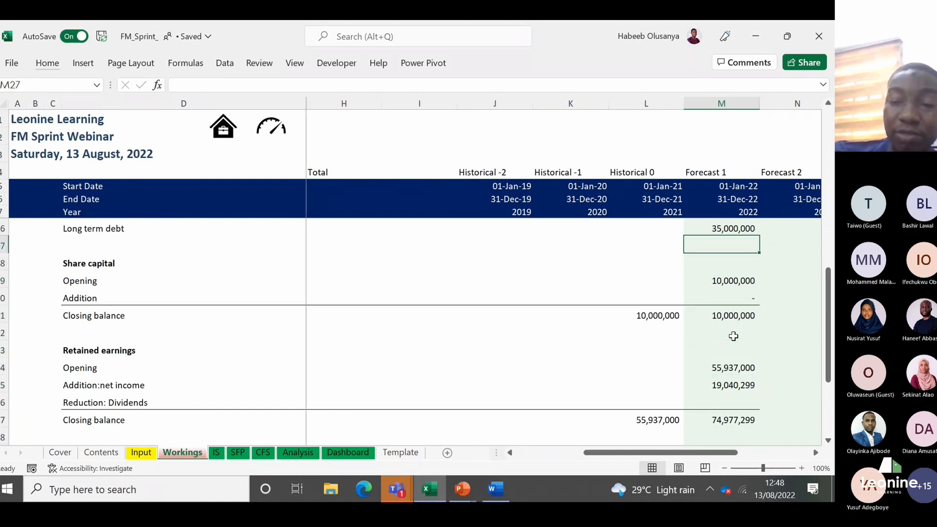
key(Up)
key(Up)
key(Up)
key(Up)
key(Up)
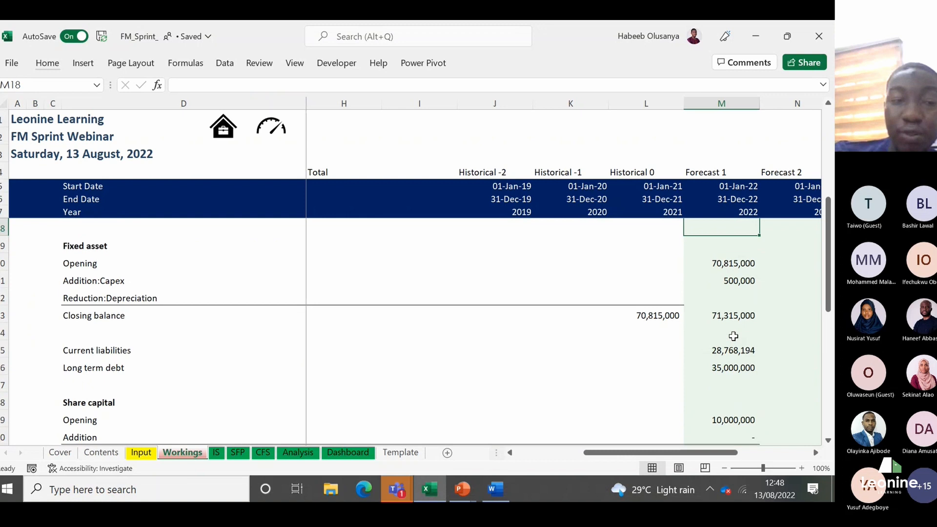
key(Down)
key(Down)
key(Up)
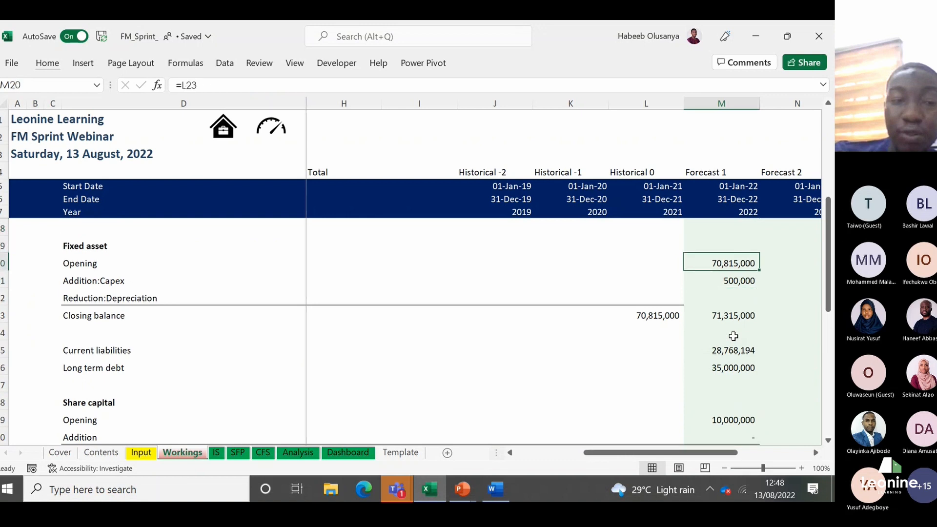
key(Down)
key(Down)
key(Down)
key(Down)
key(Down)
key(Down)
key(Down)
key(Down)
key(Down)
key(Up)
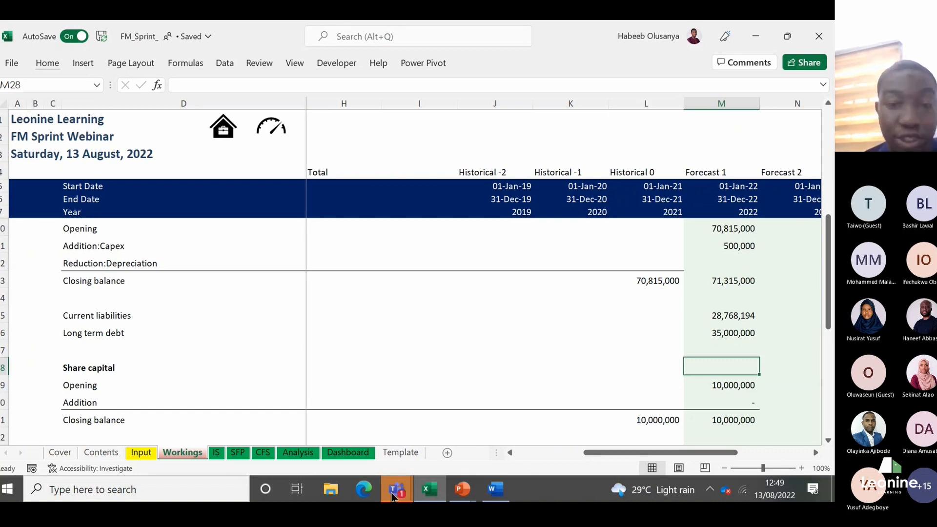
Step: Switch to the Microsoft Teams meeting window to check the participants, and return to the Excel workbook
mouse_move(393, 491)
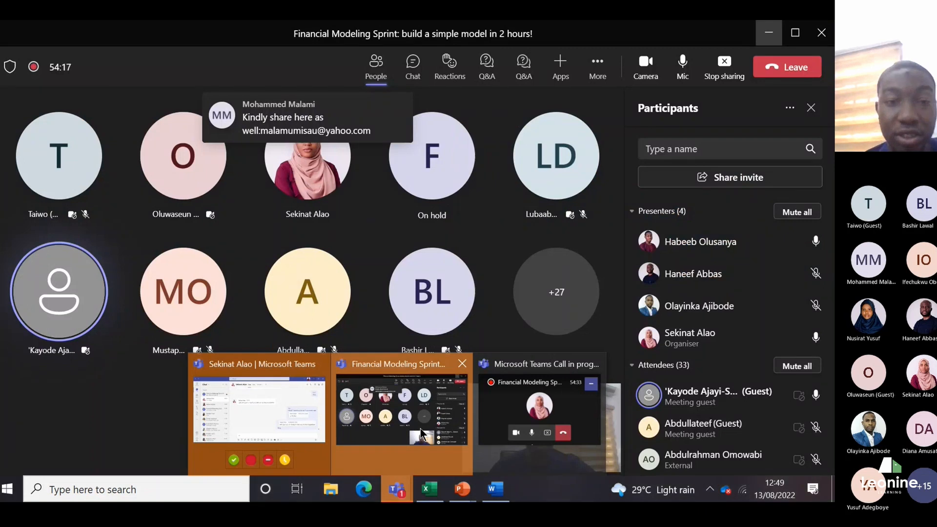
click(421, 433)
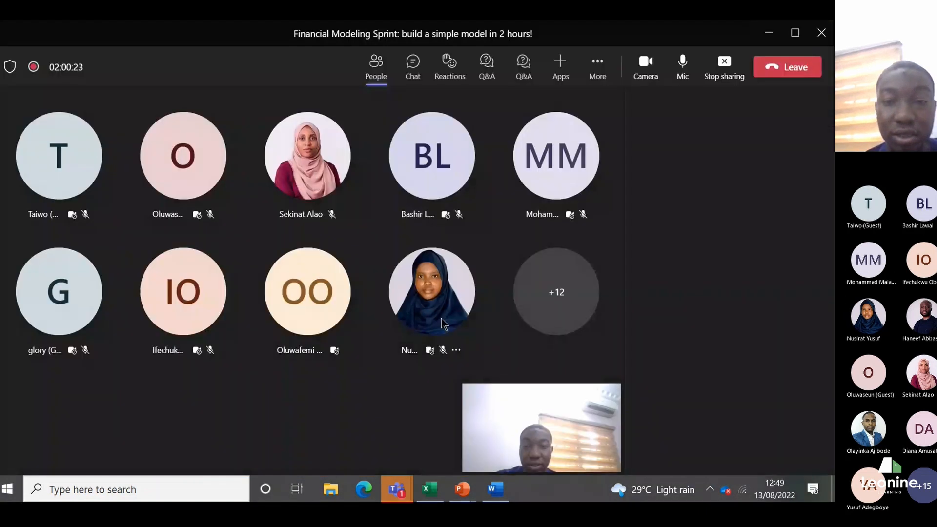
click(773, 33)
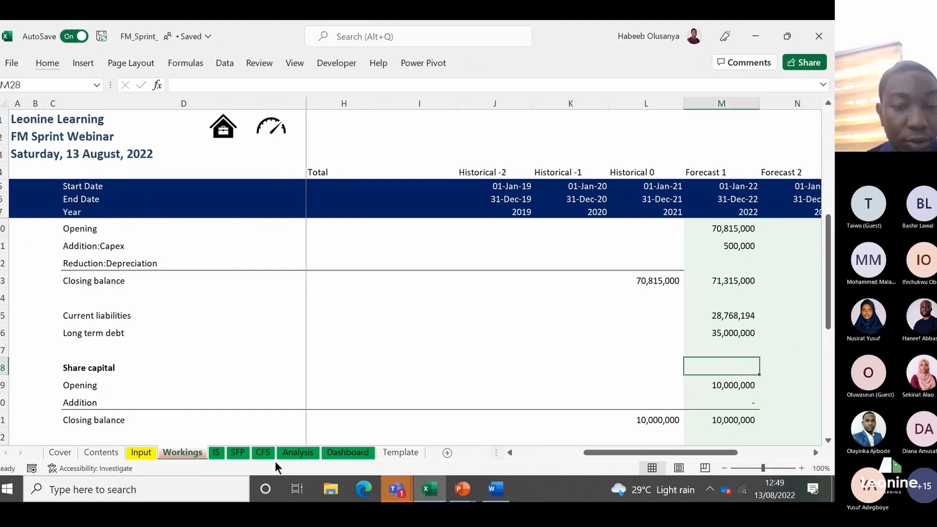
Step: On the IS sheet, link Forecast 1 Sales in M11 to the Workings sales figure with the formula =Workings!M11
click(217, 453)
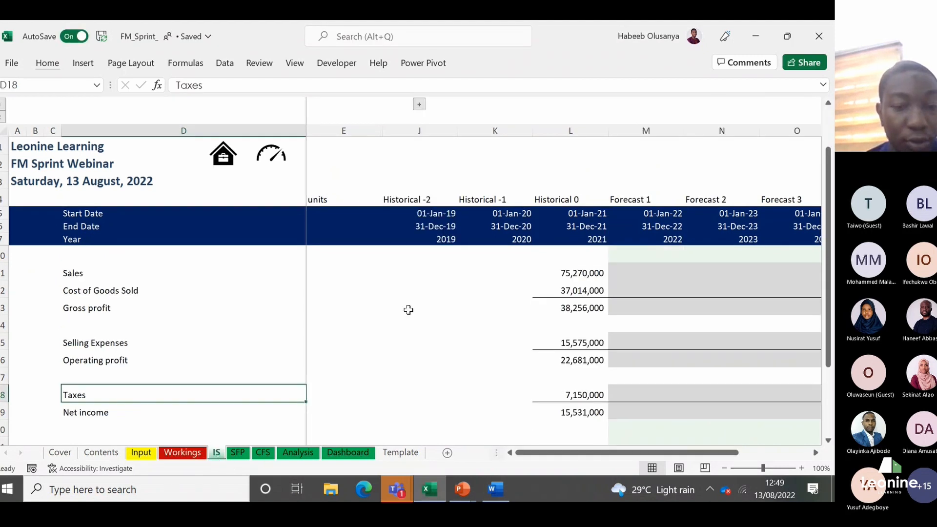
click(627, 277)
key(Up)
key(Up)
key(Down)
key(Down)
key(Left)
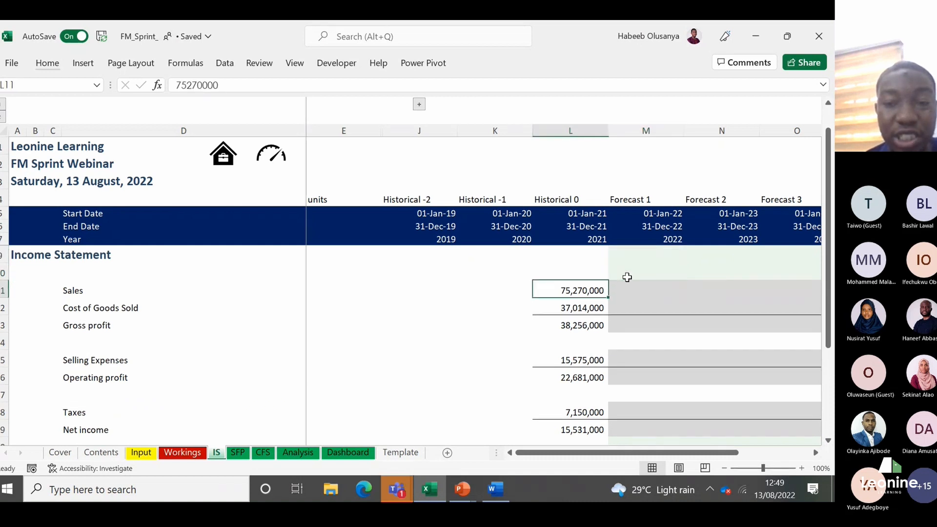
key(Right)
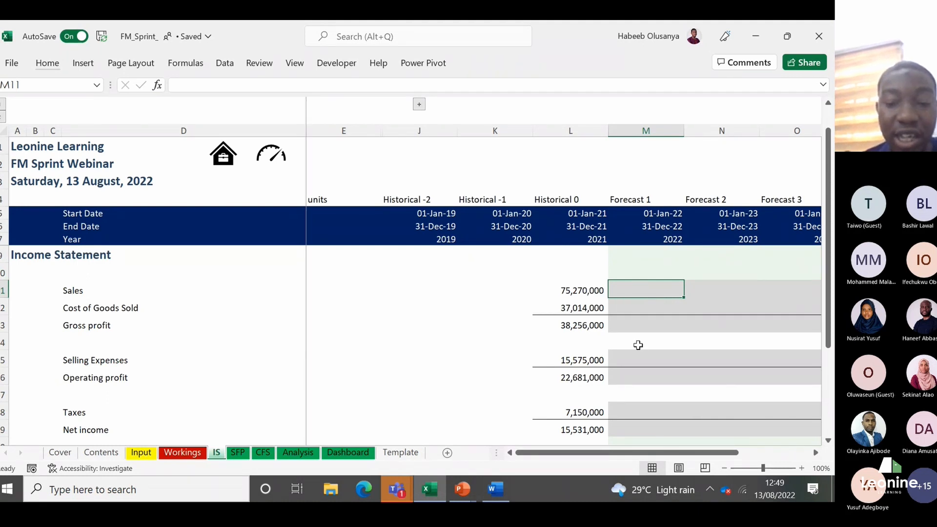
text(=)
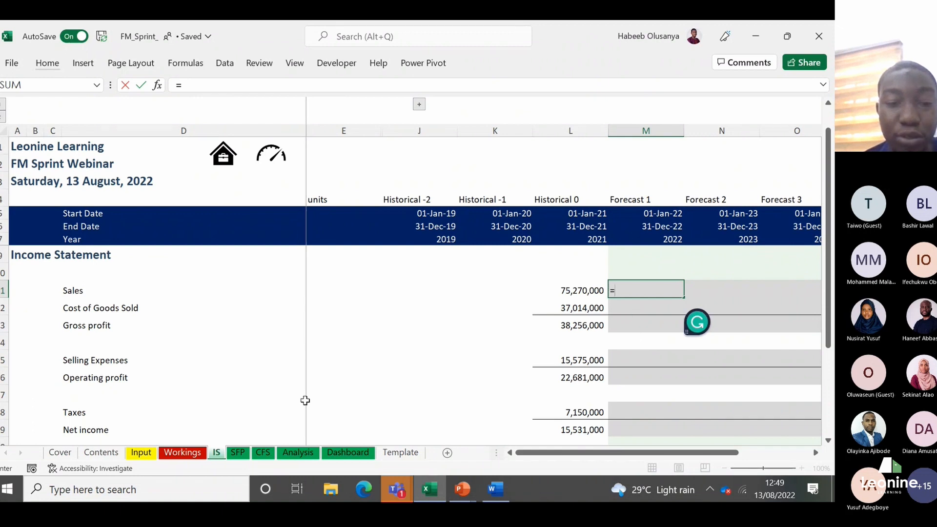
click(198, 454)
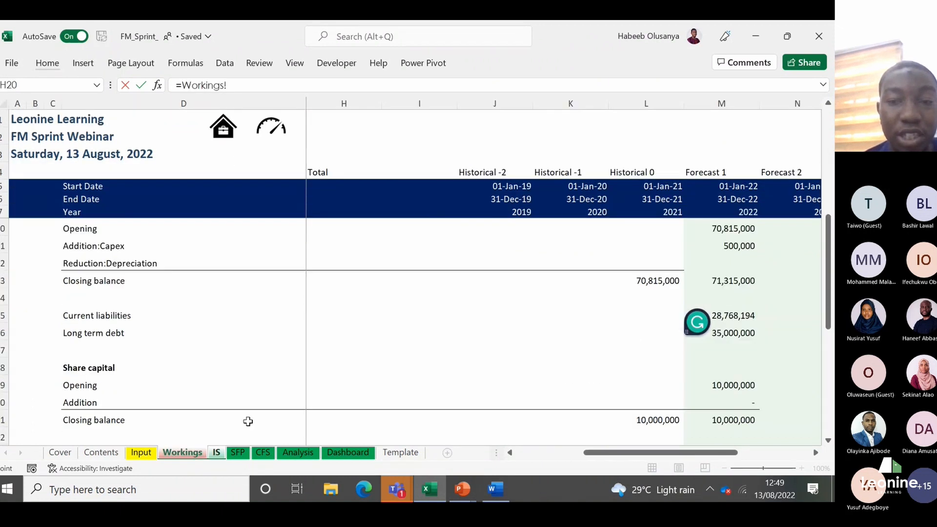
click(713, 241)
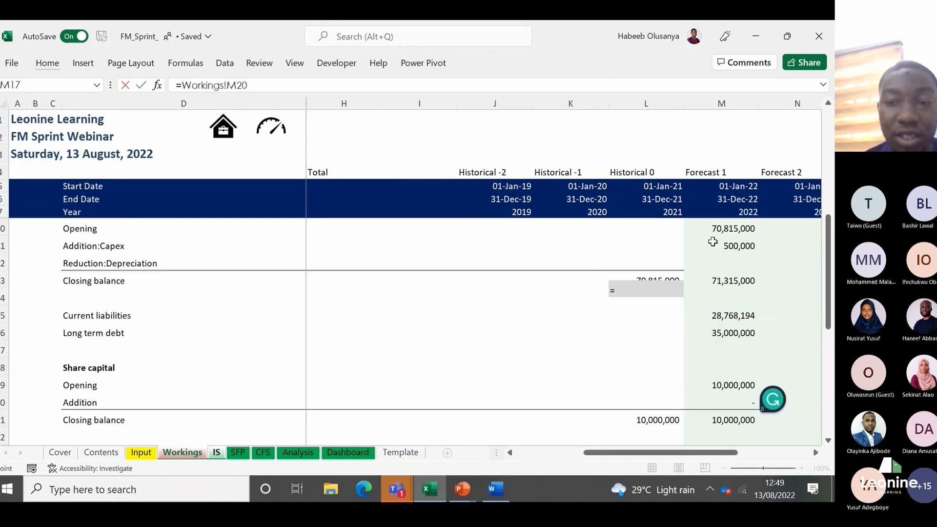
key(Up)
key(Up)
key(Up)
key(Up)
key(Up)
key(Up)
key(Up)
key(Up)
key(Up)
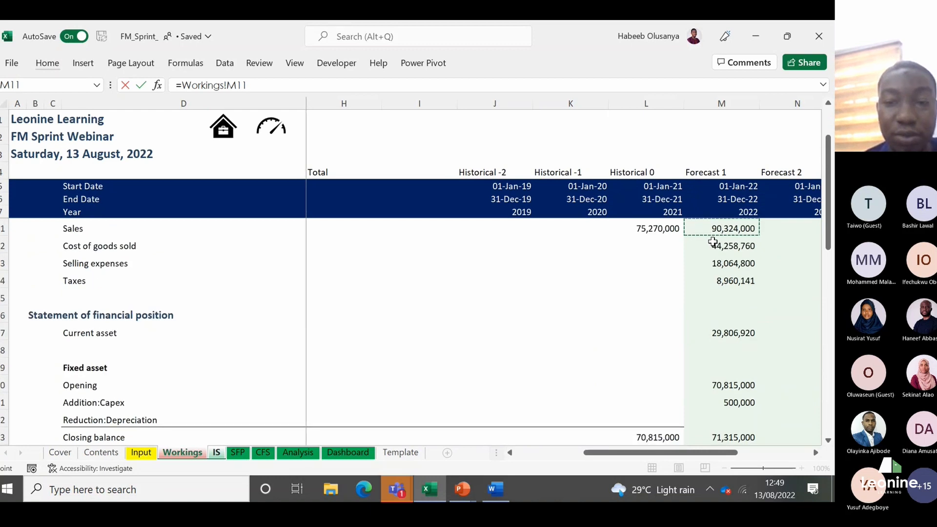
key(Return)
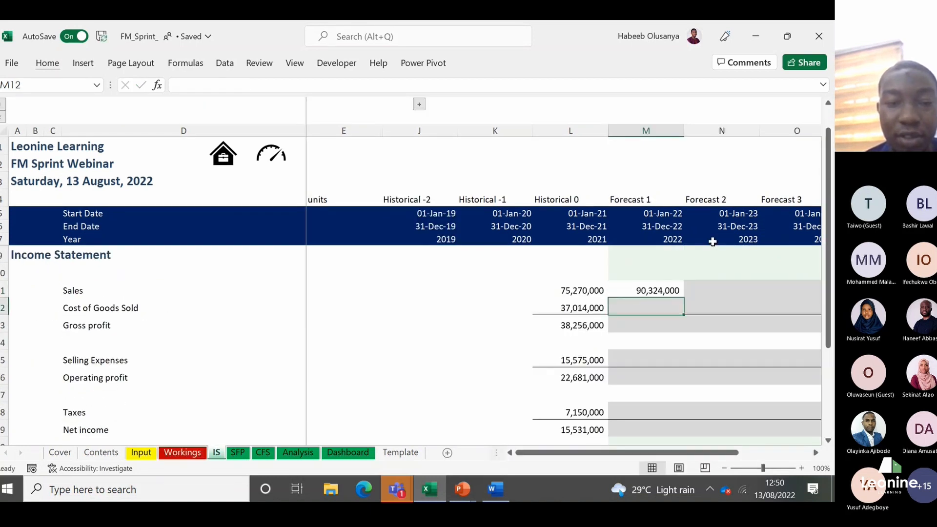
Step: Link Forecast 1 Cost of Goods Sold in M12 to the Workings cost of goods sold with the formula =Workings!M12
text(=)
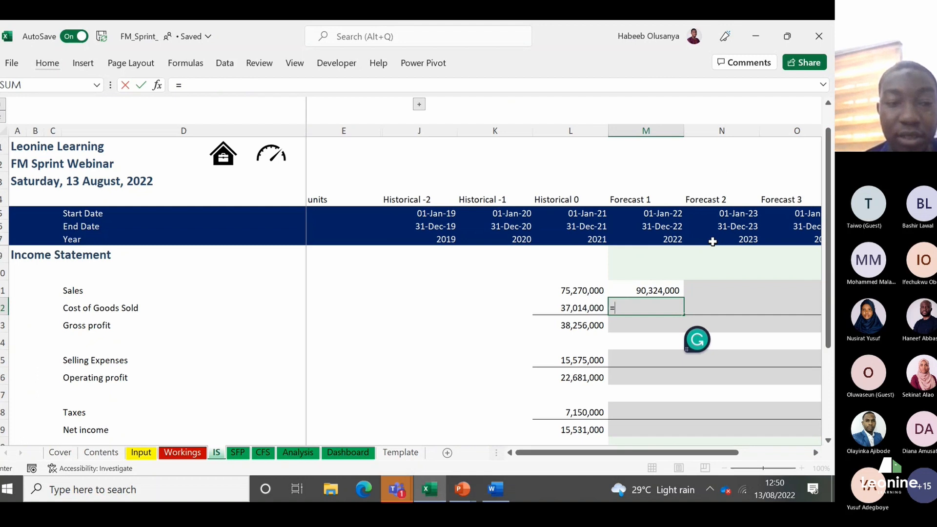
click(182, 452)
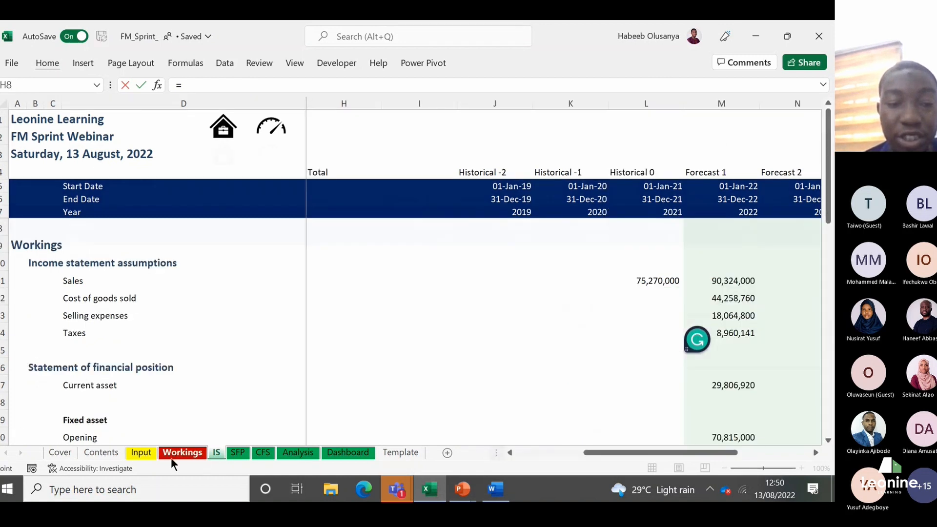
click(737, 298)
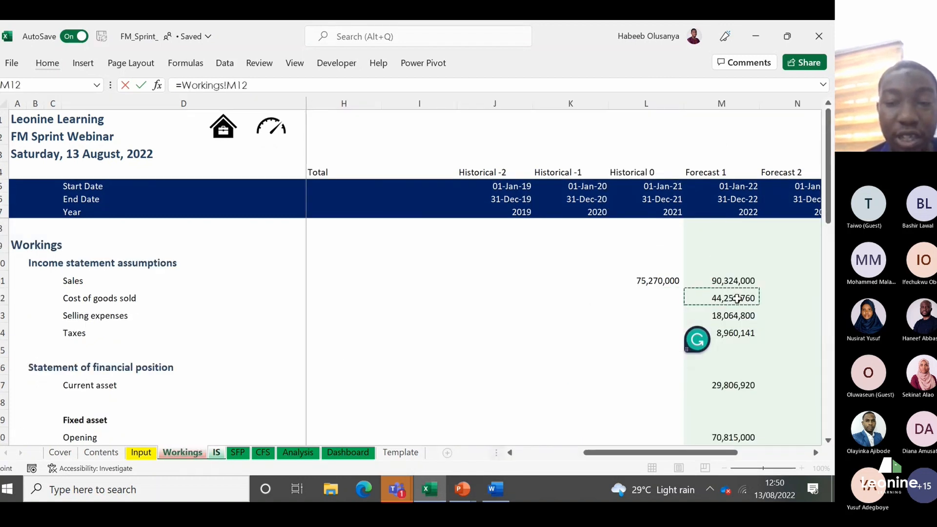
key(Return)
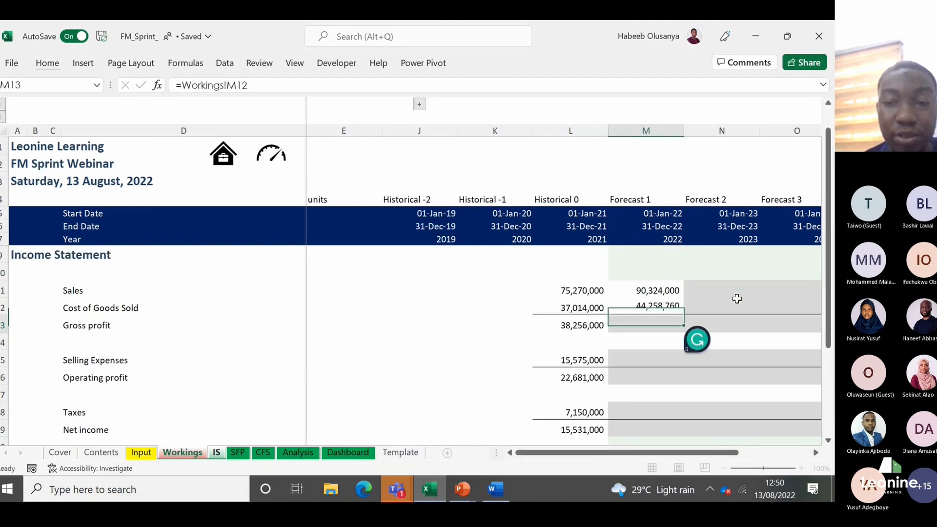
Step: Link Forecast 1 Selling Expenses in M15 to the Forecast 1 selling expenses figure on the Workings sheet
key(Down)
key(Down)
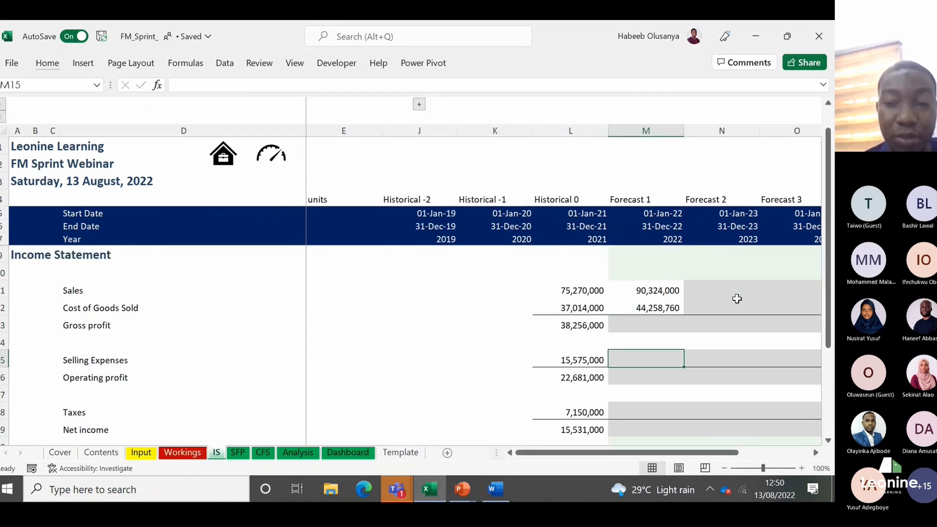
text(=)
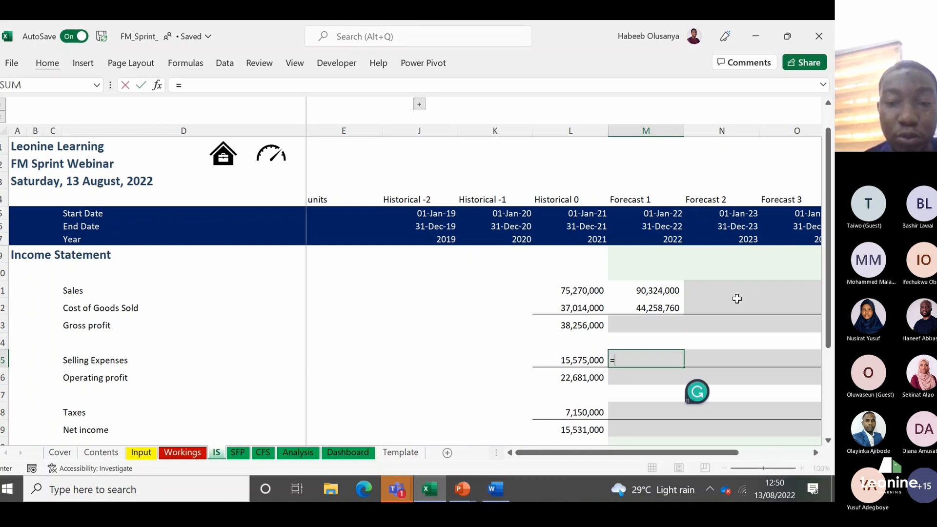
click(200, 455)
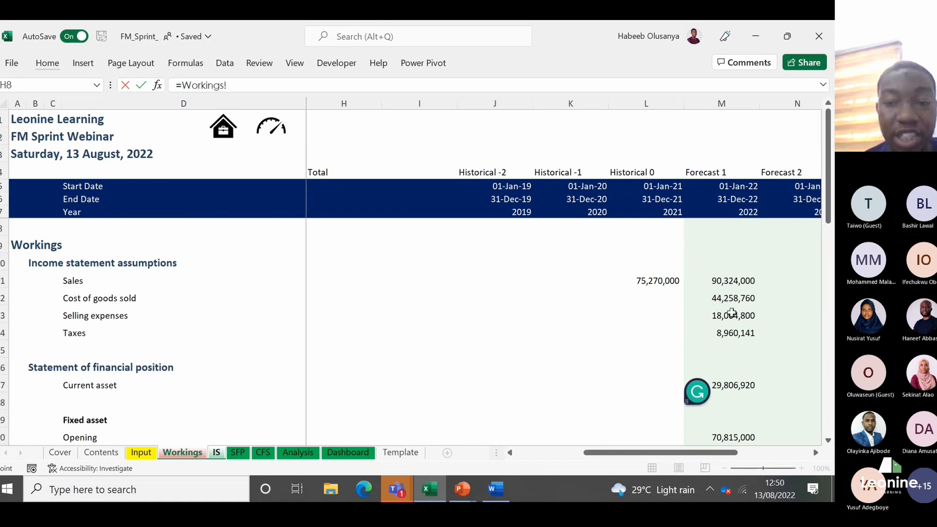
click(731, 315)
key(Return)
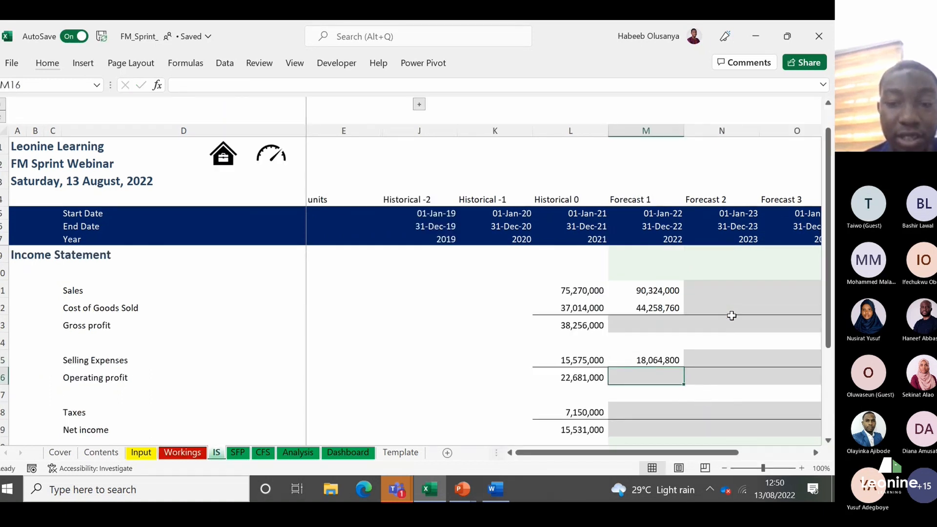
text(=)
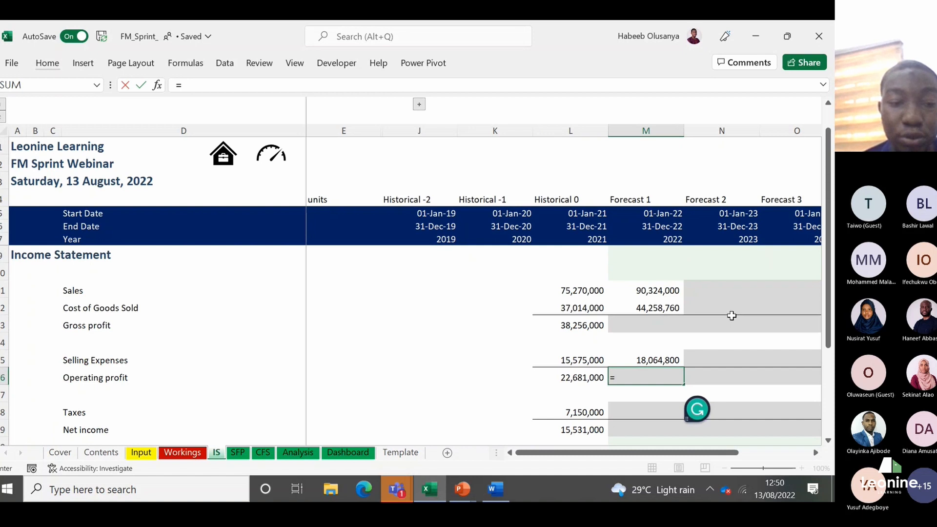
click(201, 453)
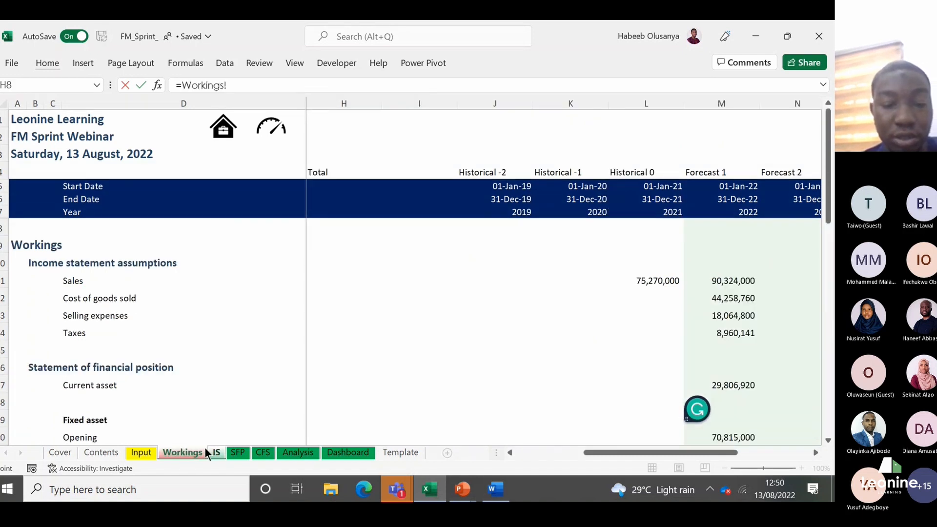
key(Escape)
Step: Link Forecast 1 Taxes in M18 to the Workings taxes figure with the formula =Workings!M14
key(Down)
key(Down)
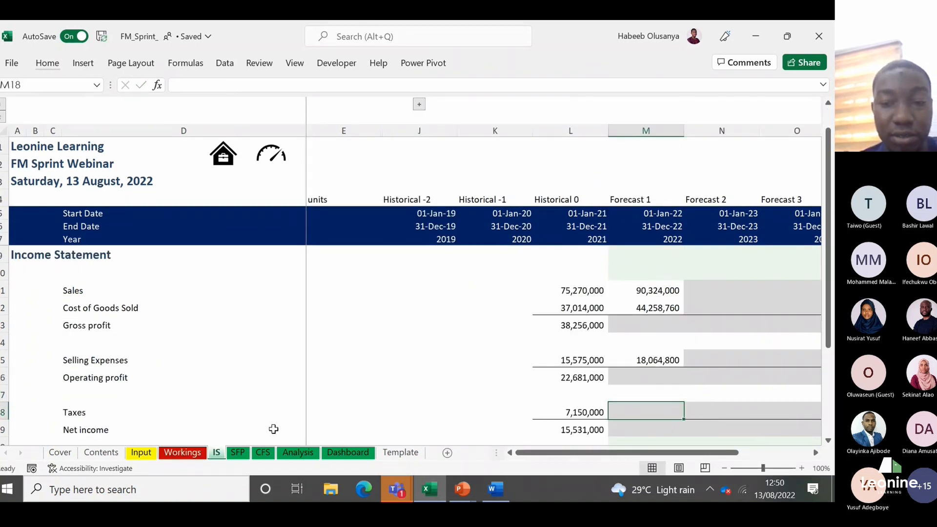
scroll(273, 429, down, 1)
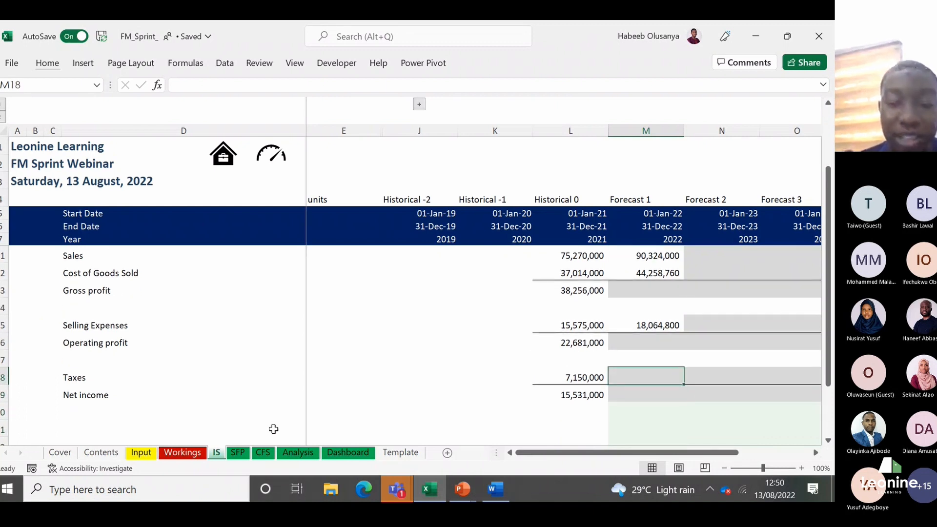
text(=)
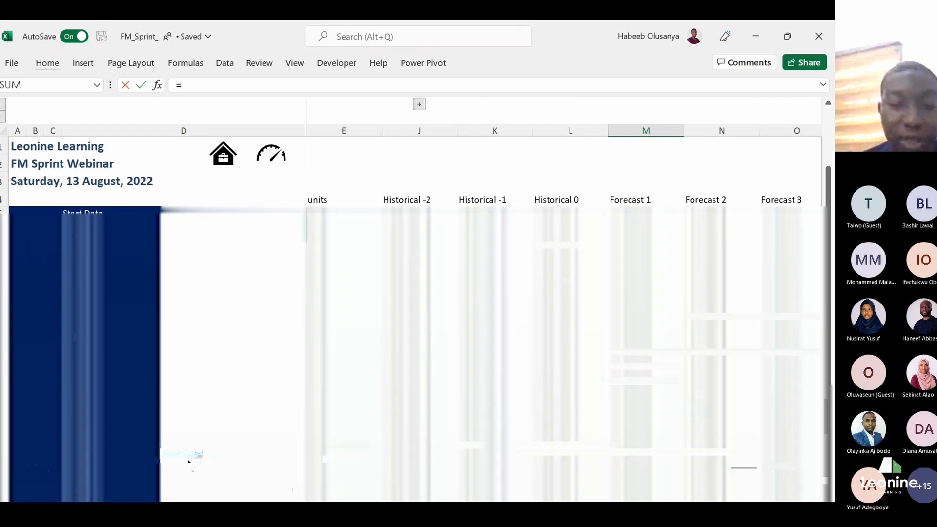
click(189, 457)
click(718, 342)
click(718, 341)
key(Return)
Step: Fill the Historical 0 Gross profit formula from L13 across to Forecast 1 in M13, giving sales minus cost of goods sold
key(Up)
key(Up)
key(Up)
key(Up)
key(Up)
key(Up)
key(Up)
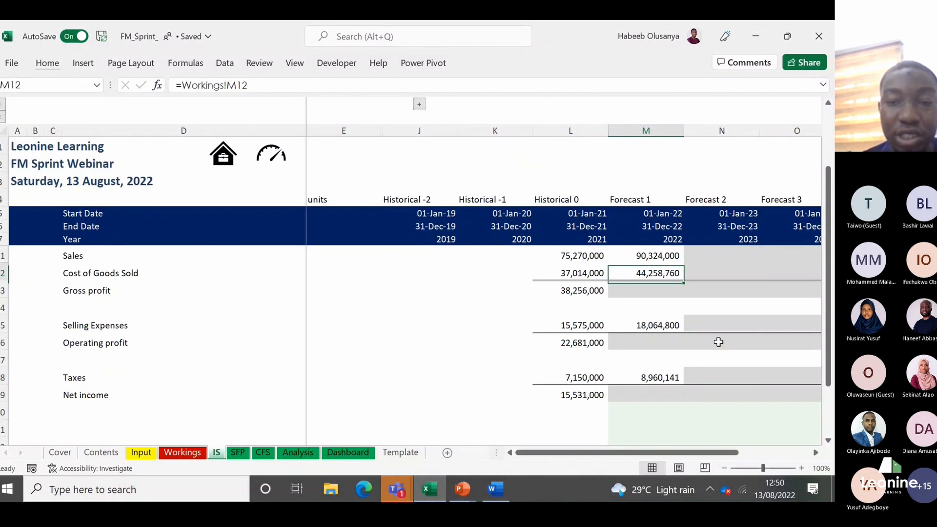
key(Up)
key(Up)
key(Down)
key(Down)
key(Down)
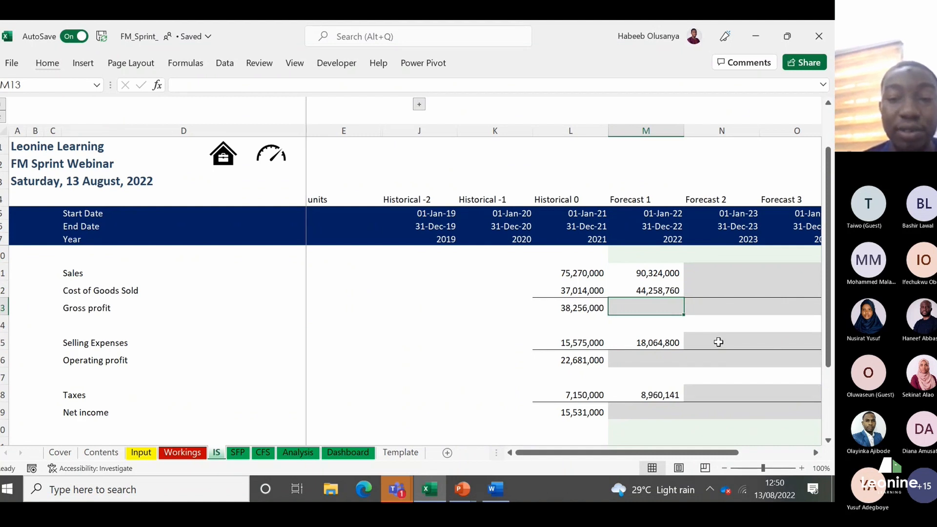
key(Left)
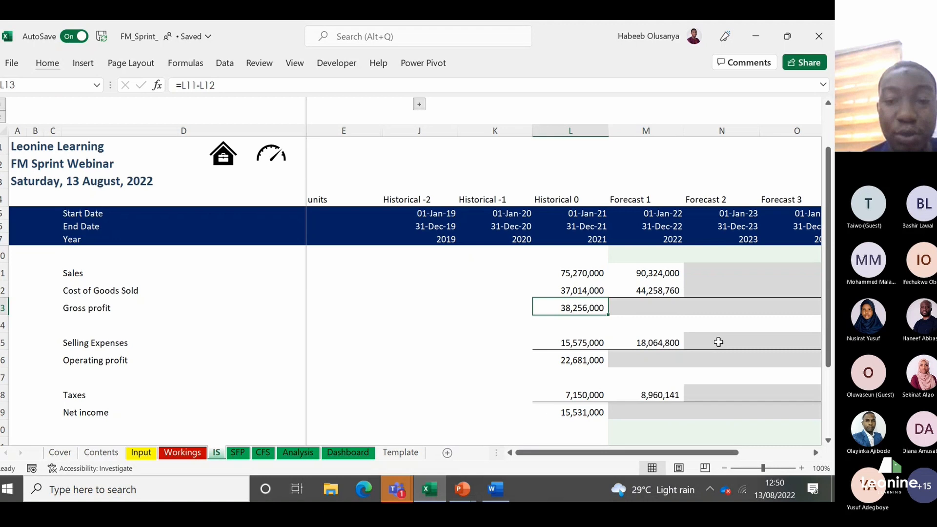
key(Right)
key(Left)
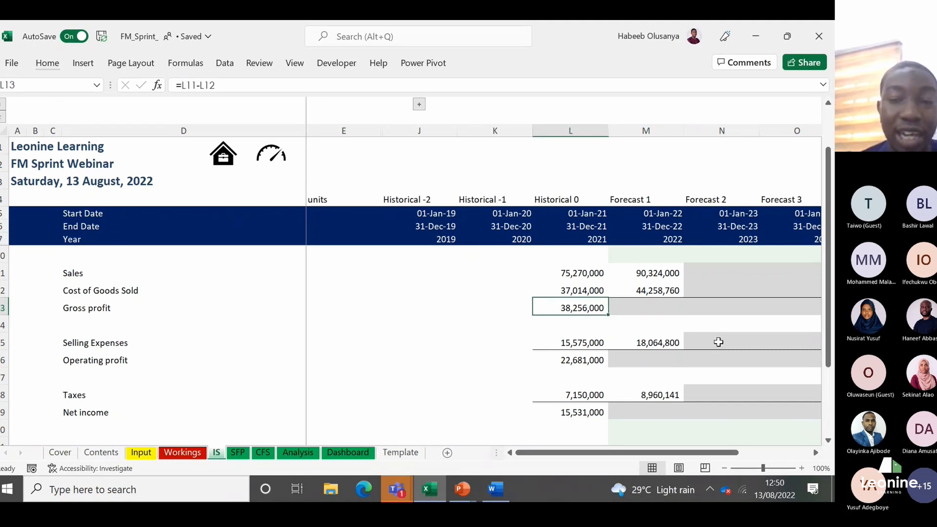
key(shift+Right)
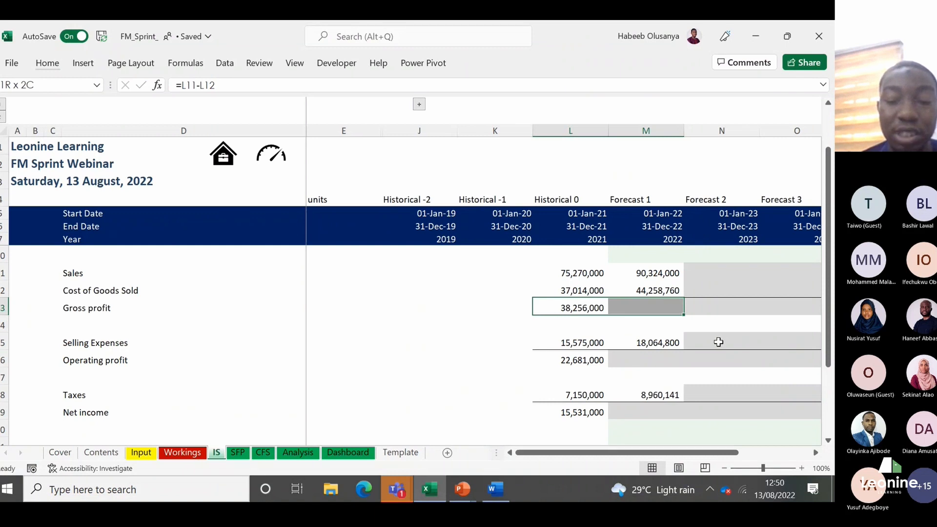
key(ctrl+r)
Step: Fill the Historical 0 Operating profit formula from L16 across to Forecast 1 in M16
key(Down)
key(Down)
key(Down)
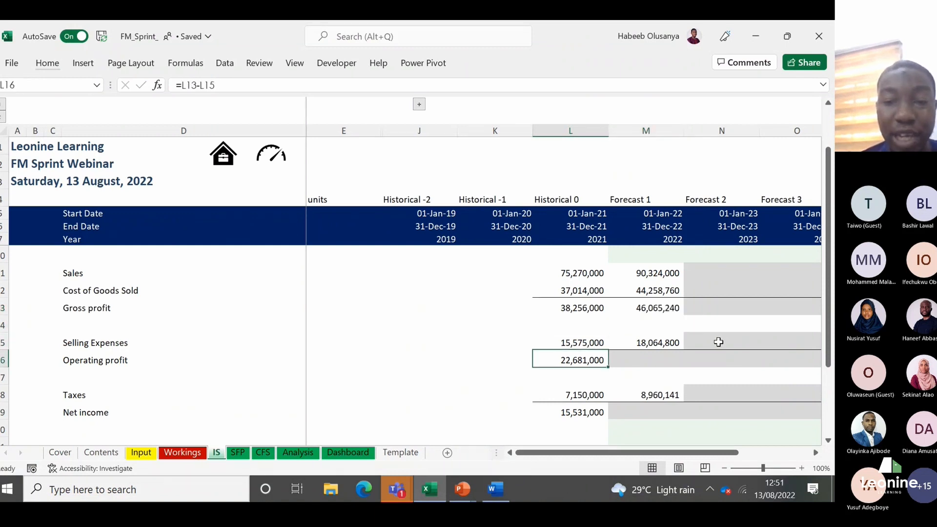
key(shift+Right)
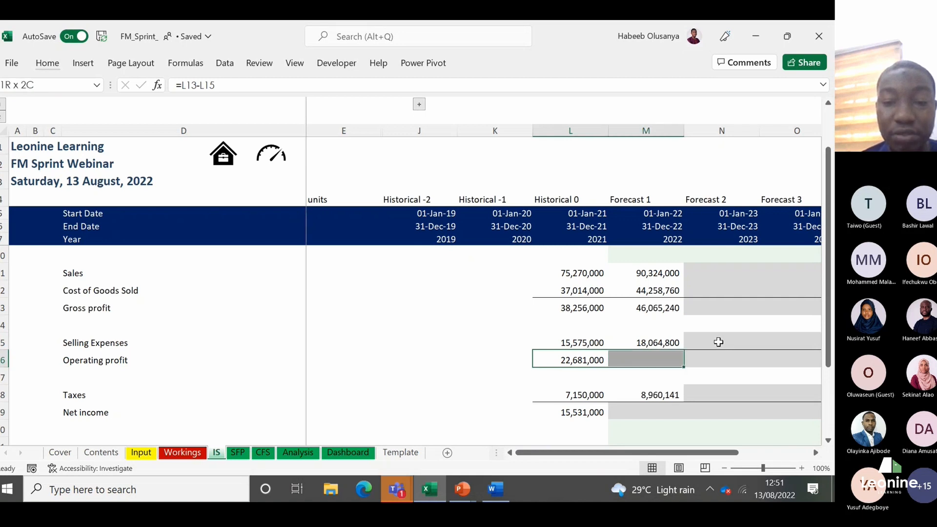
key(ctrl+r)
Step: Fill the Historical 0 Net income formula from L19 across to Forecast 1 in M19, giving operating profit minus taxes
key(Down)
key(Down)
key(Down)
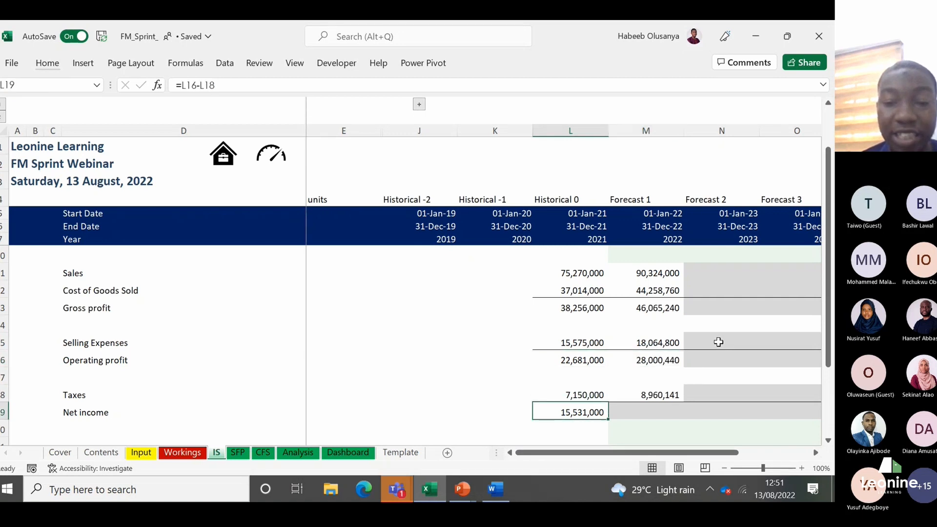
key(shift+Right)
key(ctrl+r)
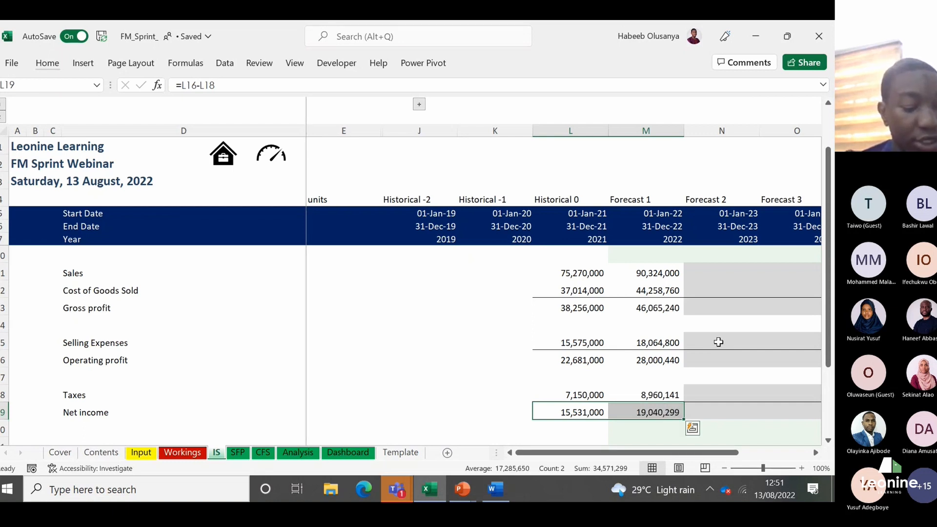
Step: Review the Forecast 1 formulas in column M of the income statement, from Net income up to Cost of Goods Sold and back to Taxes
key(Right)
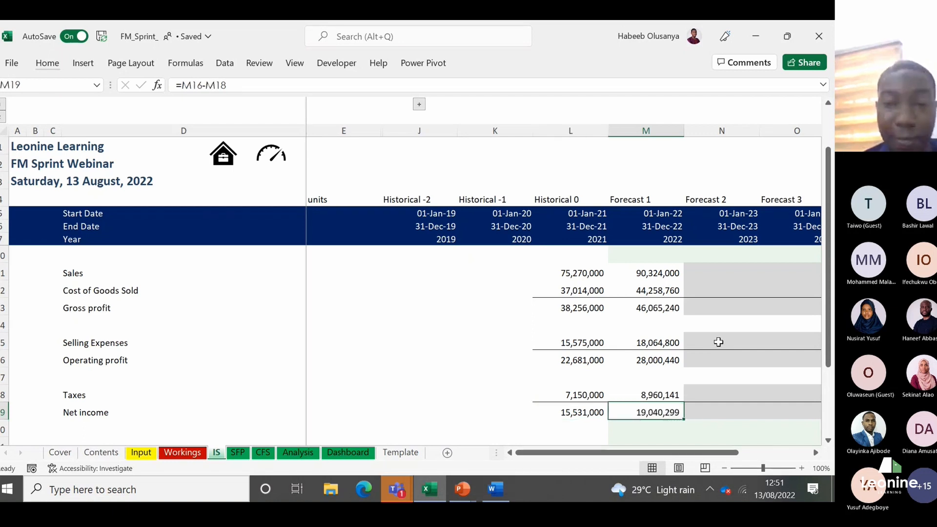
key(Up)
key(Up)
key(Up)
key(Up)
key(Up)
key(Up)
key(Up)
key(Up)
key(Up)
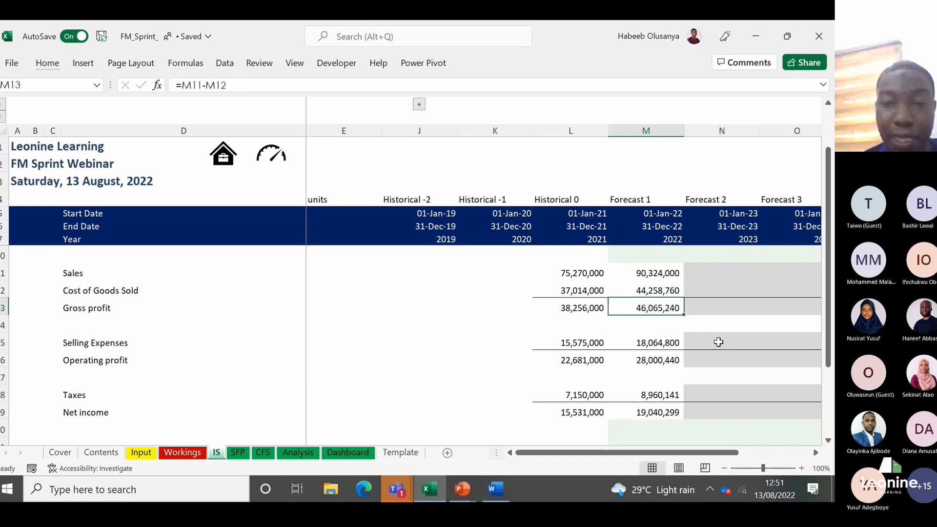
key(Up)
key(Down)
key(Down)
key(Down)
key(Down)
key(Down)
key(Down)
key(Down)
key(Down)
key(Down)
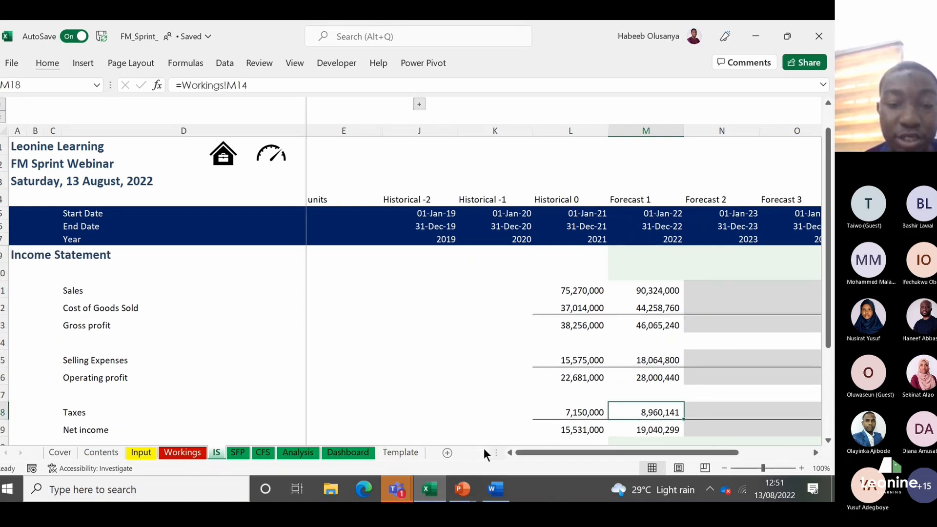
Step: Open the SFP sheet and examine the Cash row across the forecast years, including the note beside Forecast 5
click(237, 454)
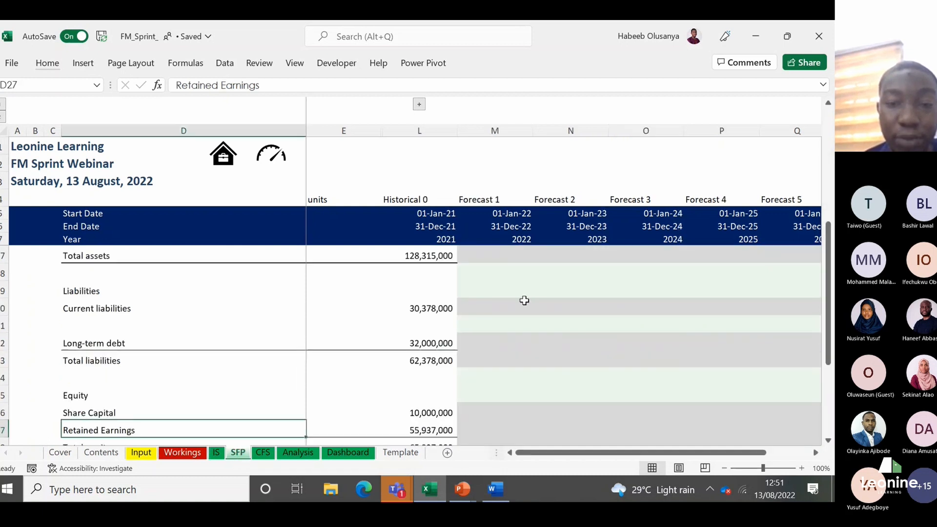
click(471, 297)
key(Up)
key(Up)
key(Up)
key(Up)
key(Up)
key(Up)
key(Up)
key(Up)
key(Up)
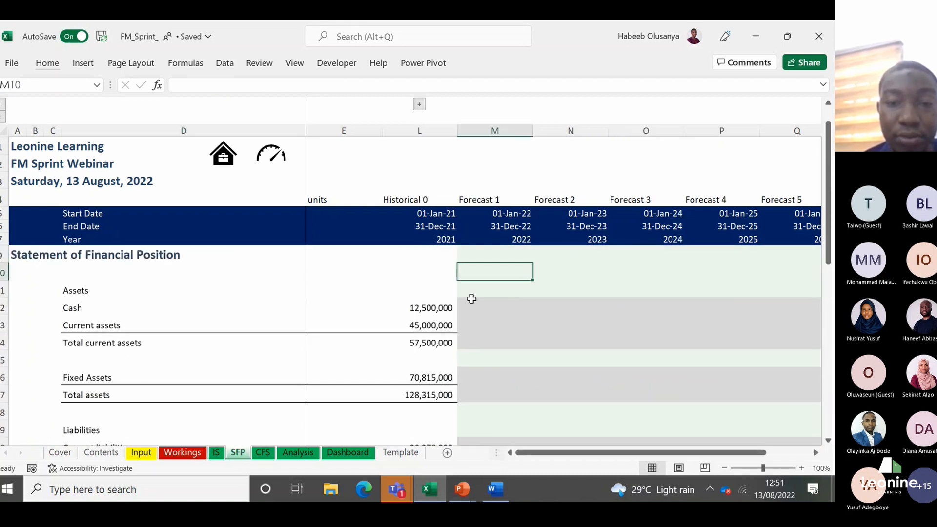
click(472, 300)
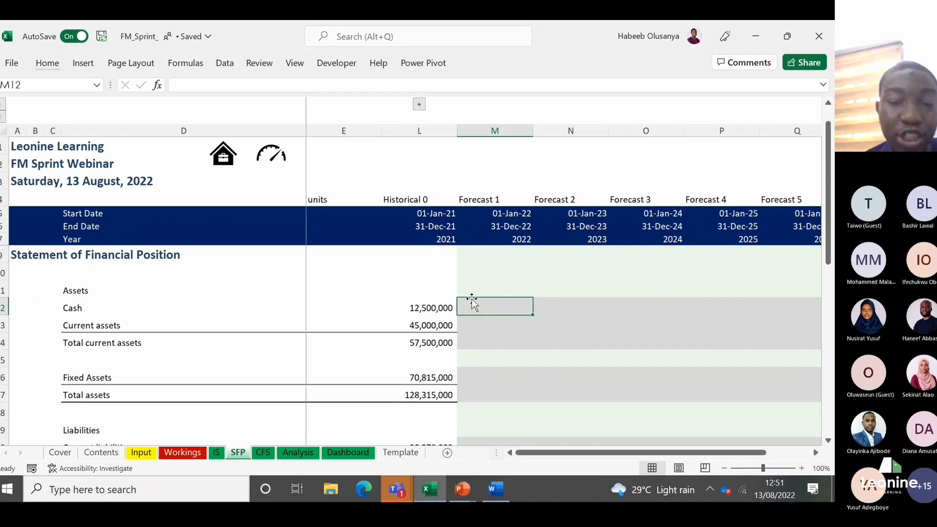
key(Right)
key(Right)
key(Right)
key(Right)
key(Right)
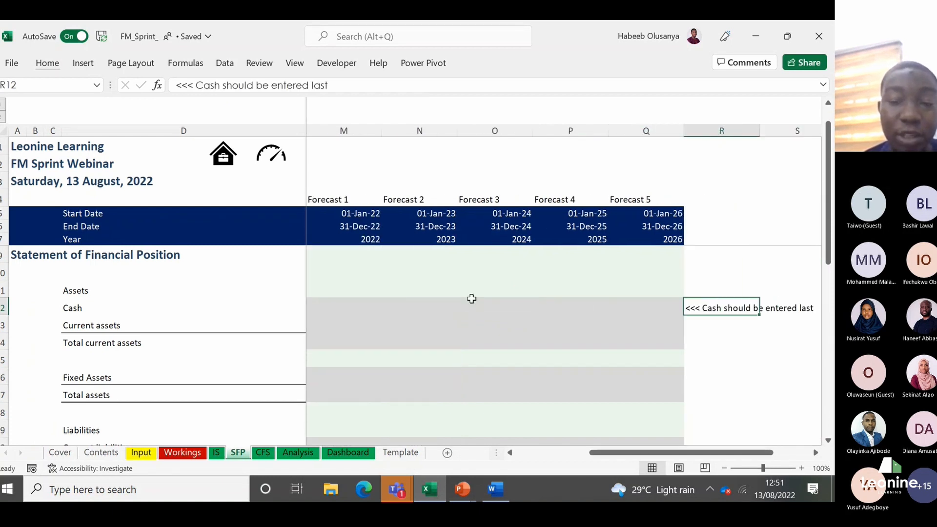
key(Left)
key(Left)
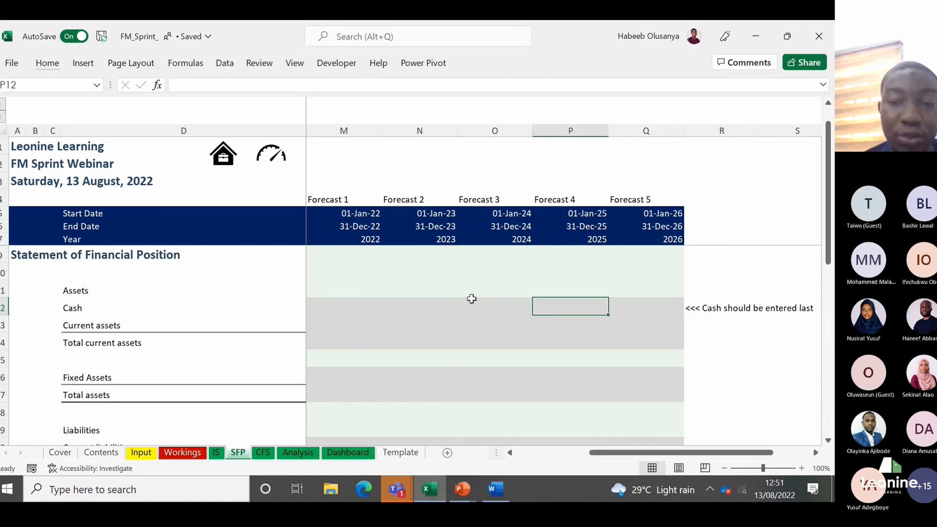
key(Left)
key(Left)
key(Left)
key(Left)
key(Right)
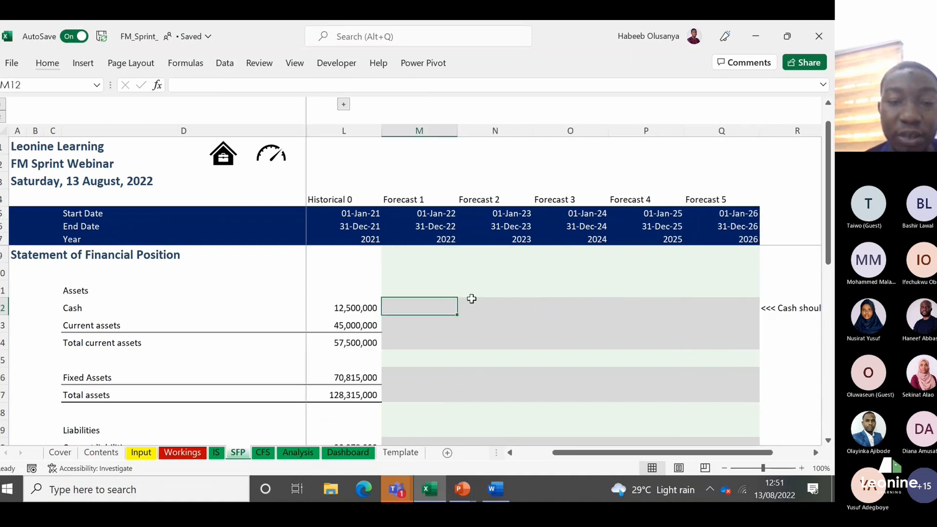
key(Left)
key(Left)
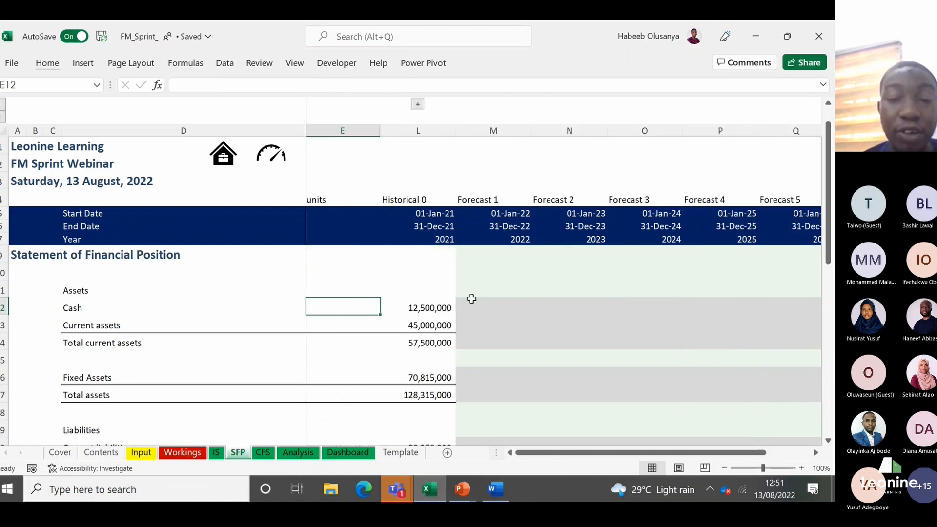
key(Right)
key(Right)
Step: Link the Forecast 1 Current assets in M13 of the SFP sheet to the Workings current asset, =Workings!M17
key(Down)
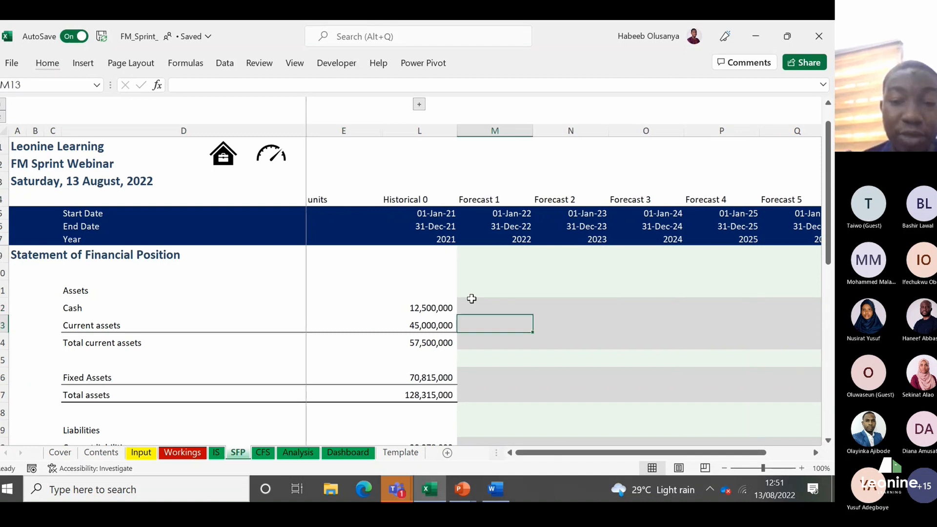
text(=)
click(181, 452)
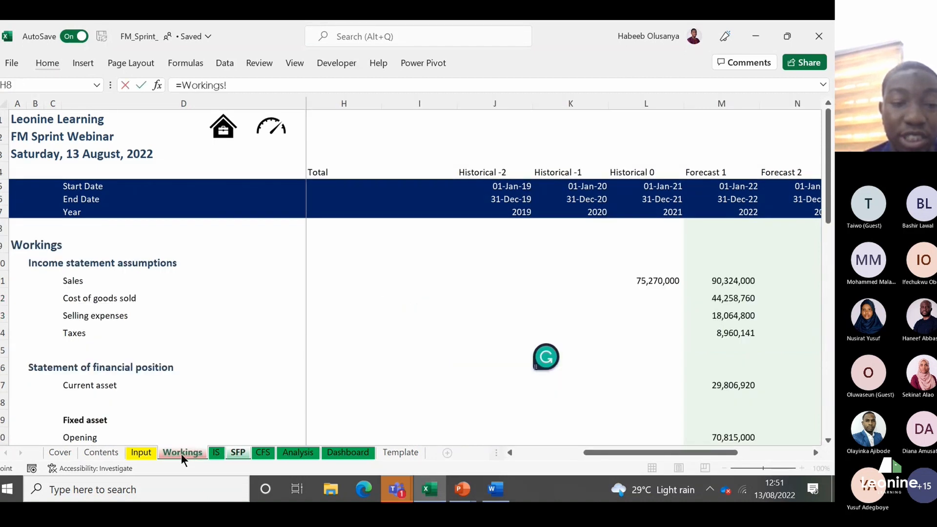
click(326, 404)
key(Up)
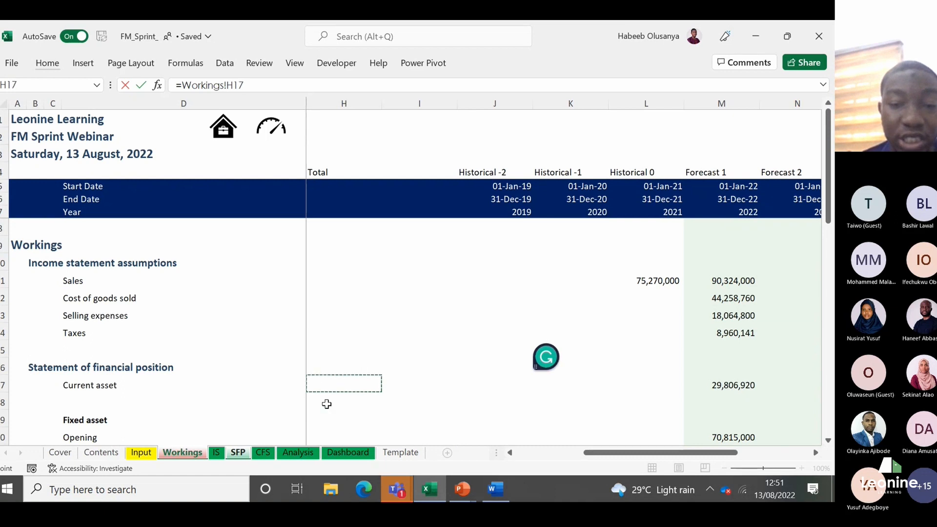
key(ctrl+Right)
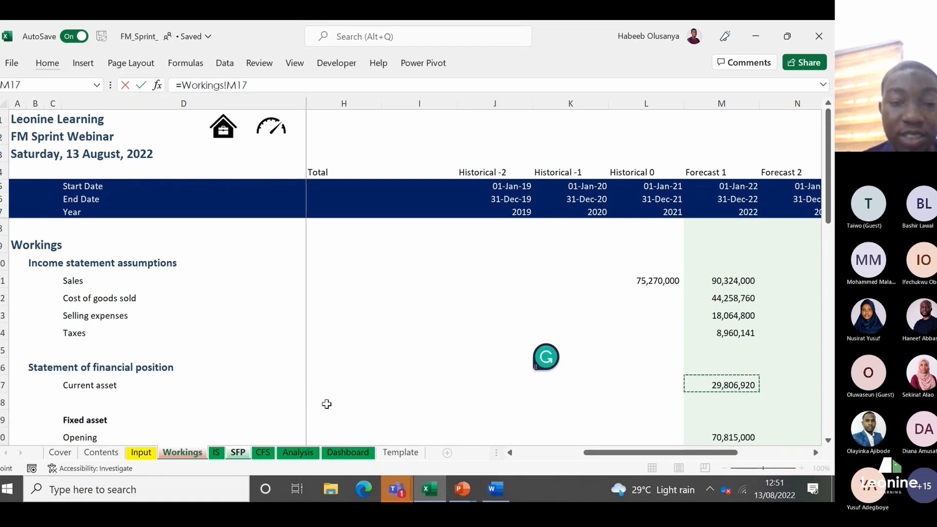
key(Return)
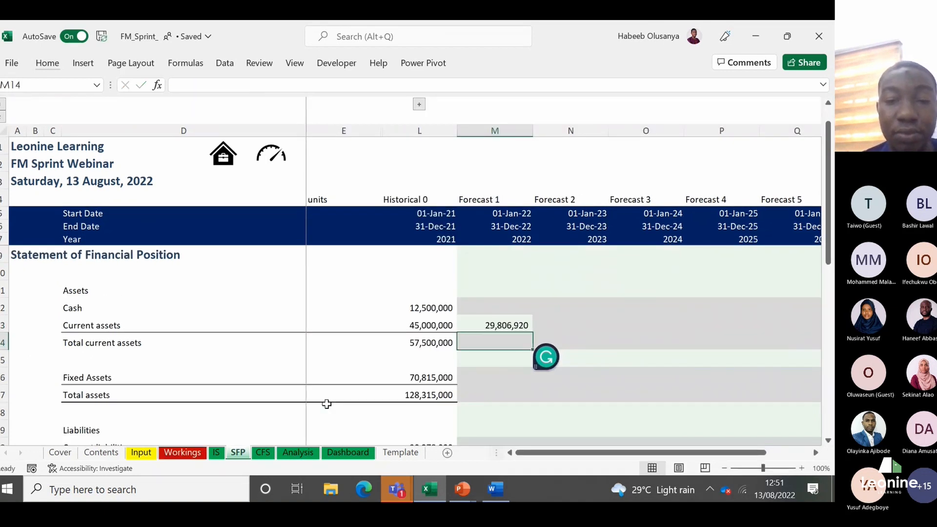
Step: Link the Forecast 1 Fixed Assets in M16 to the fixed asset closing balance, =Workings!M23
key(Down)
key(Down)
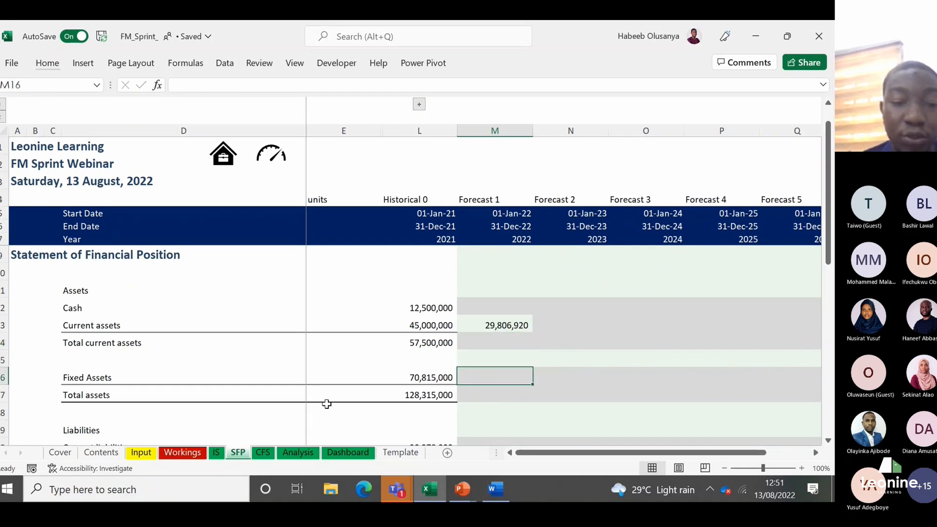
text(=)
click(182, 453)
click(699, 430)
key(Down)
key(Down)
key(Down)
key(Down)
key(Up)
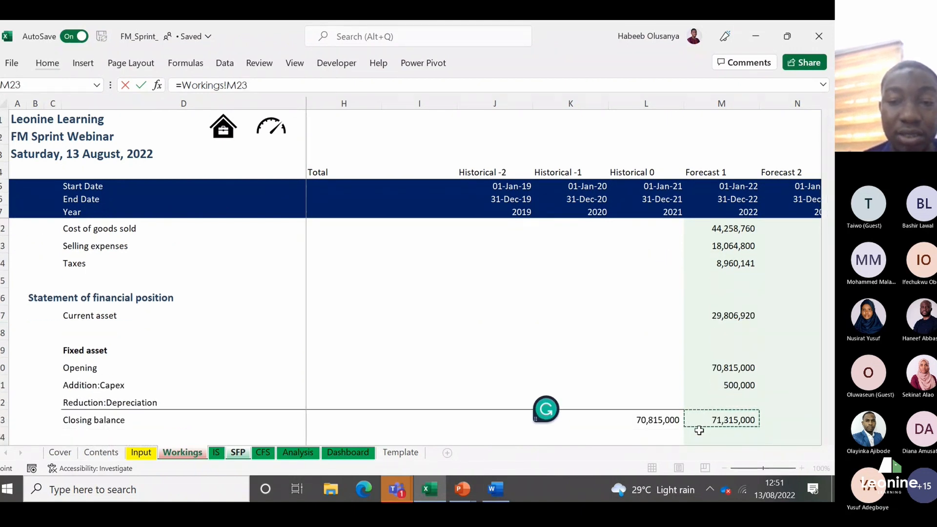
key(Return)
Step: Link the Forecast 1 Current liabilities in M20 to the current liabilities on the Workings sheet in M25
key(Down)
key(Down)
key(Down)
key(Down)
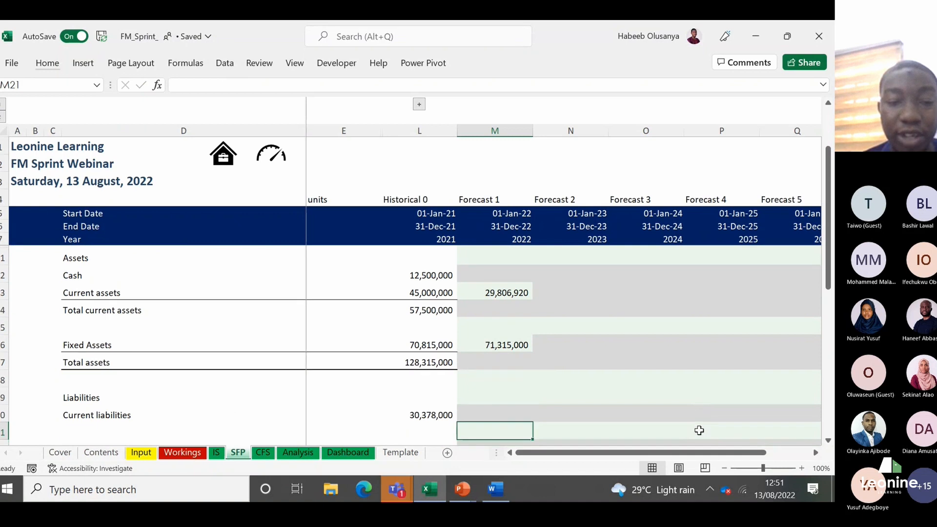
key(Up)
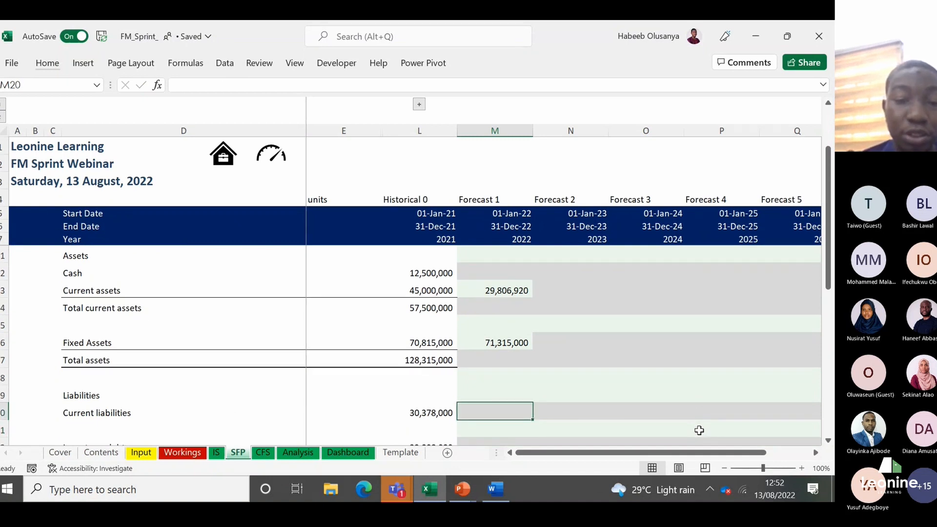
text(=)
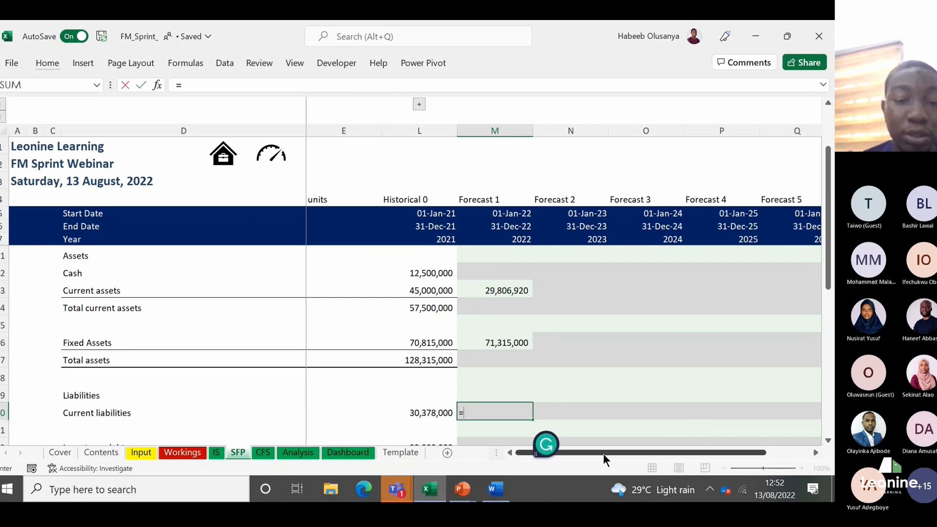
click(198, 458)
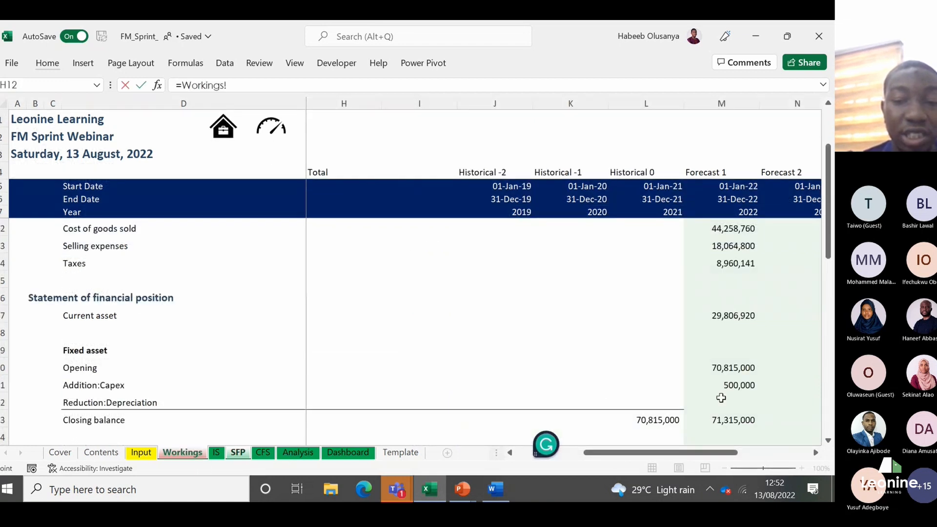
click(742, 404)
scroll(742, 405, down, 1)
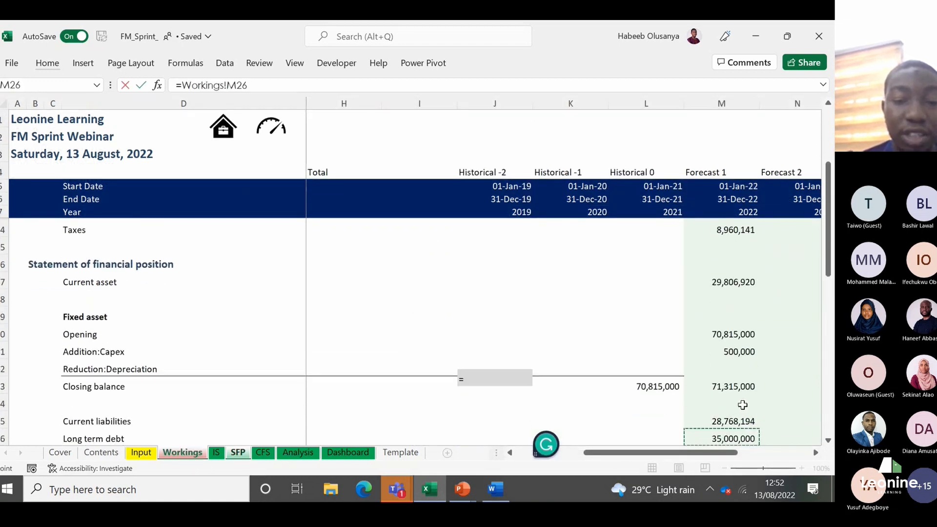
click(742, 405)
key(Return)
Step: Link the Forecast 1 Long-term debt in M22 to the long term debt on the Workings sheet, =Workings!M26
key(Down)
key(Down)
key(Up)
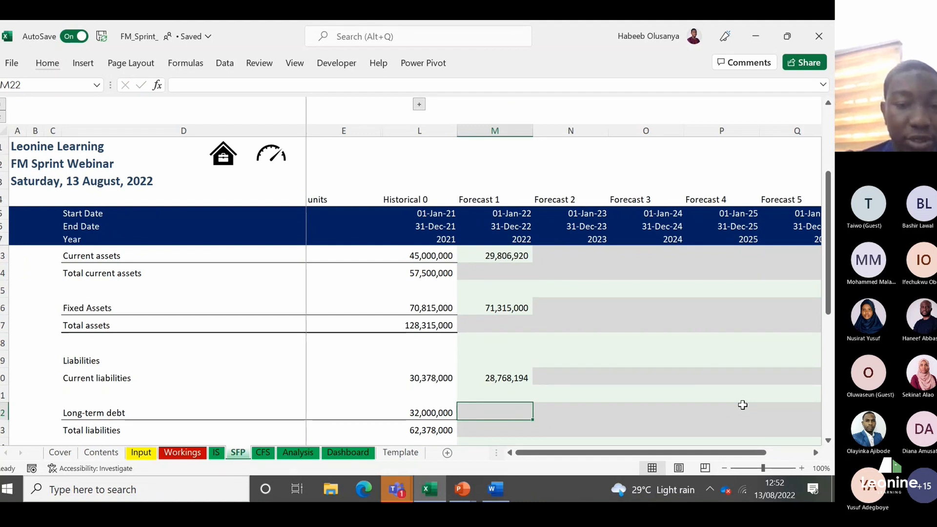
text(=)
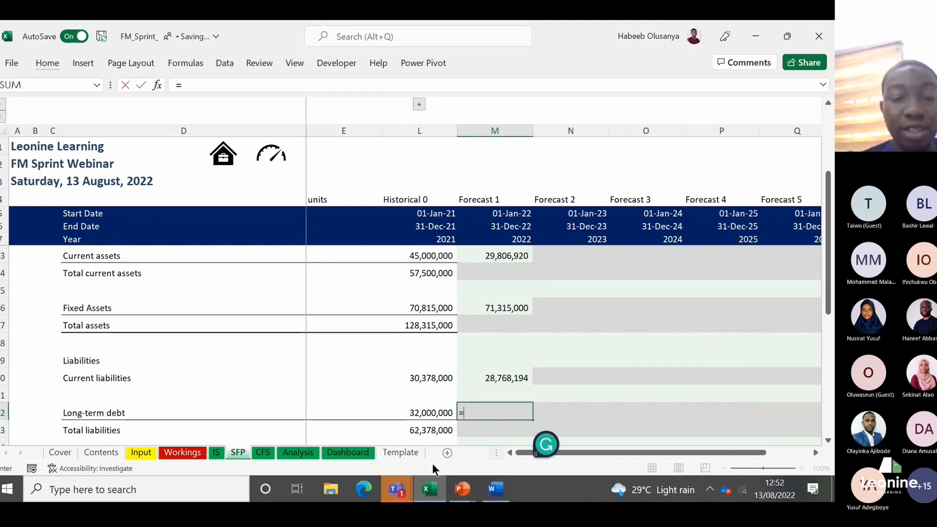
click(194, 453)
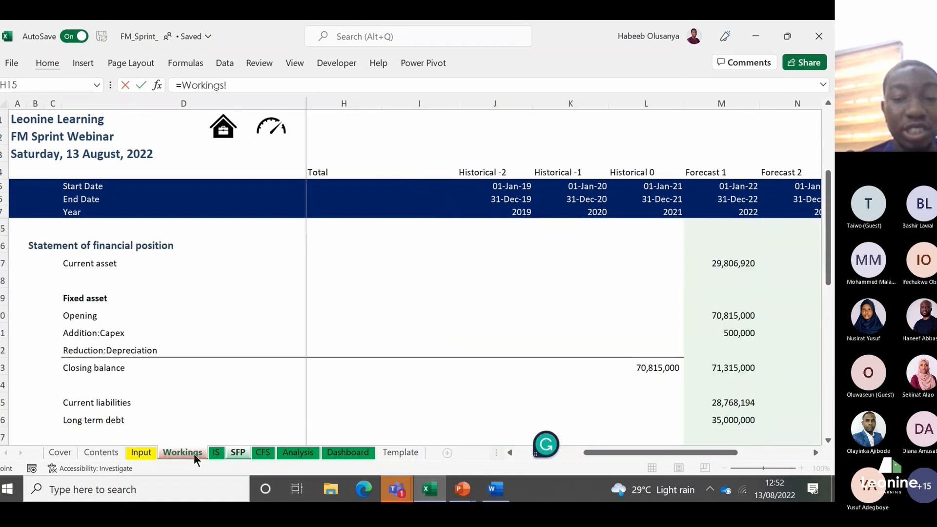
click(722, 419)
key(Return)
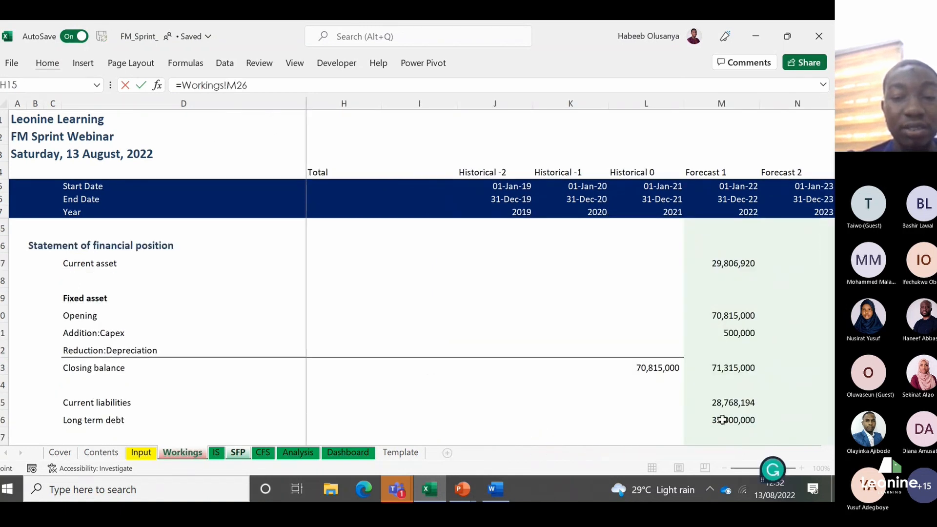
Step: Link the Forecast 1 Share Capital in M26 to the share capital closing balance, =Workings!M31
scroll(722, 420, down, 2)
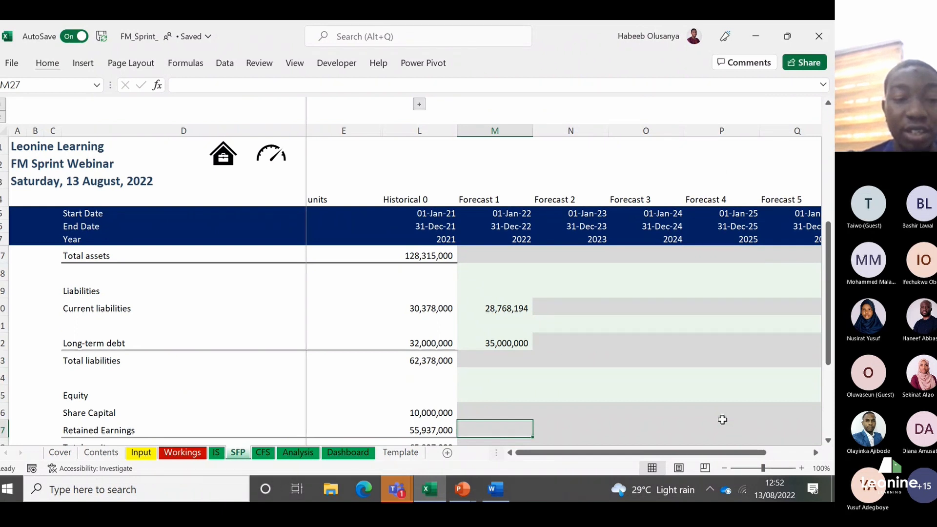
key(Down)
key(Up)
key(Up)
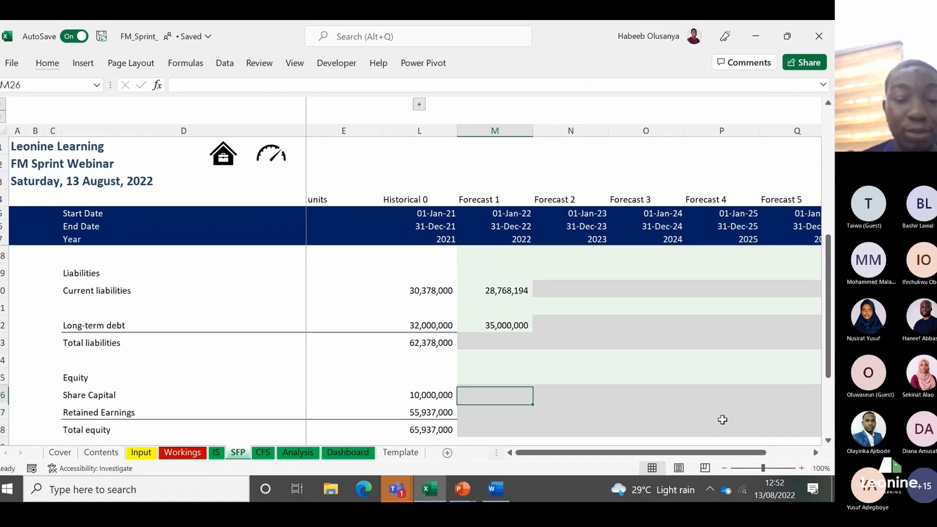
text(=)
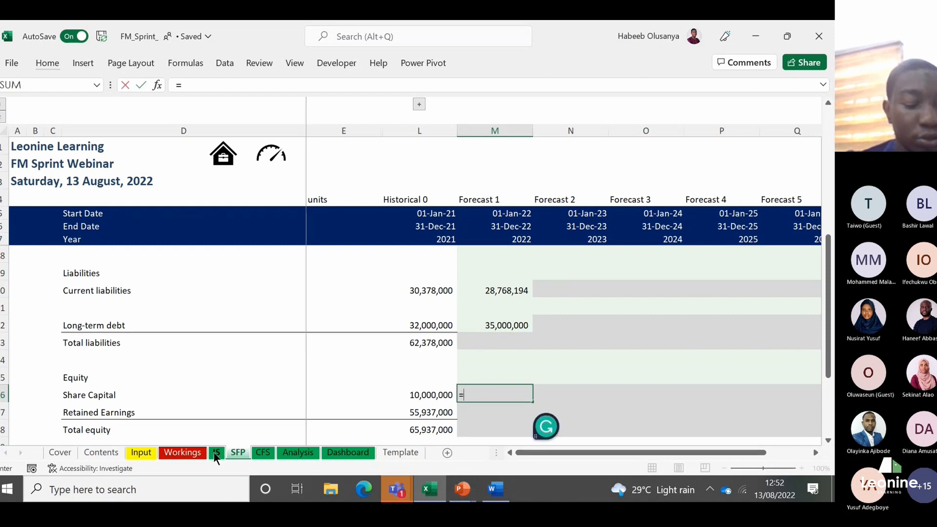
click(183, 452)
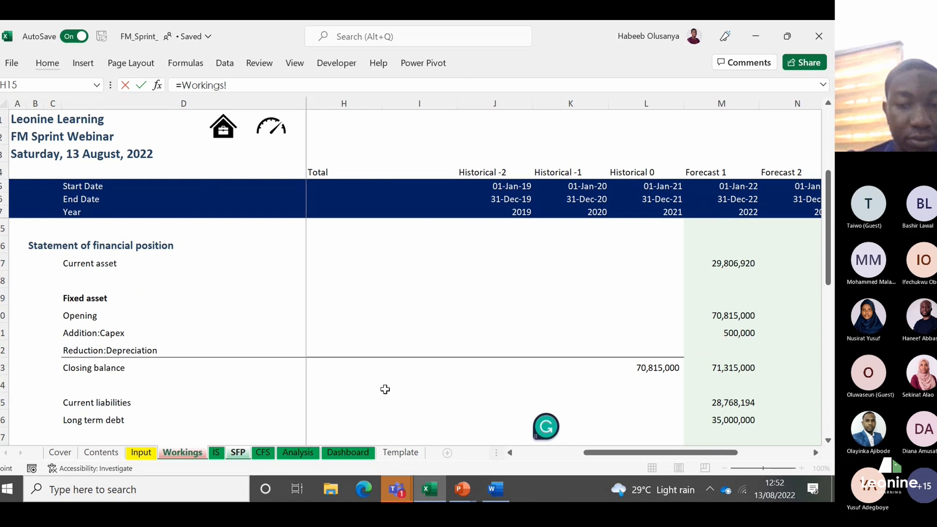
click(742, 403)
key(Down)
key(Down)
key(Down)
key(Down)
key(Down)
key(Down)
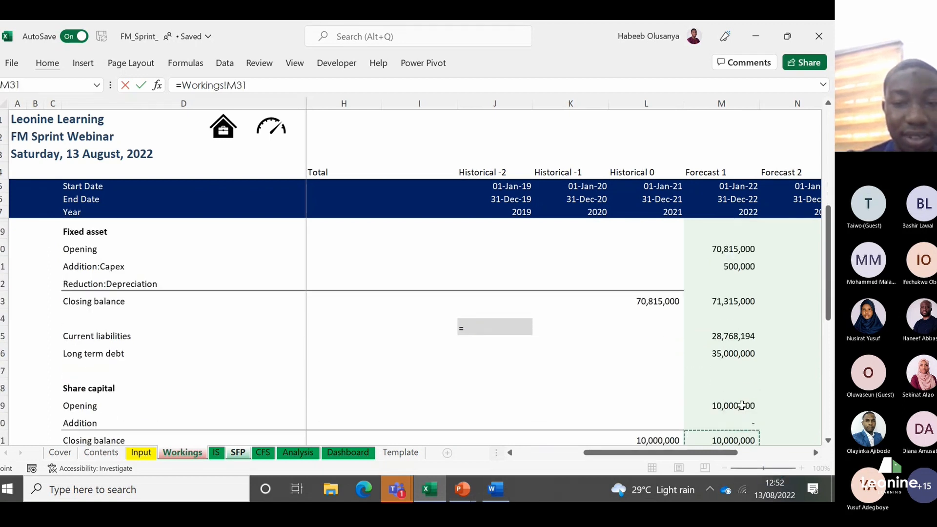
key(Return)
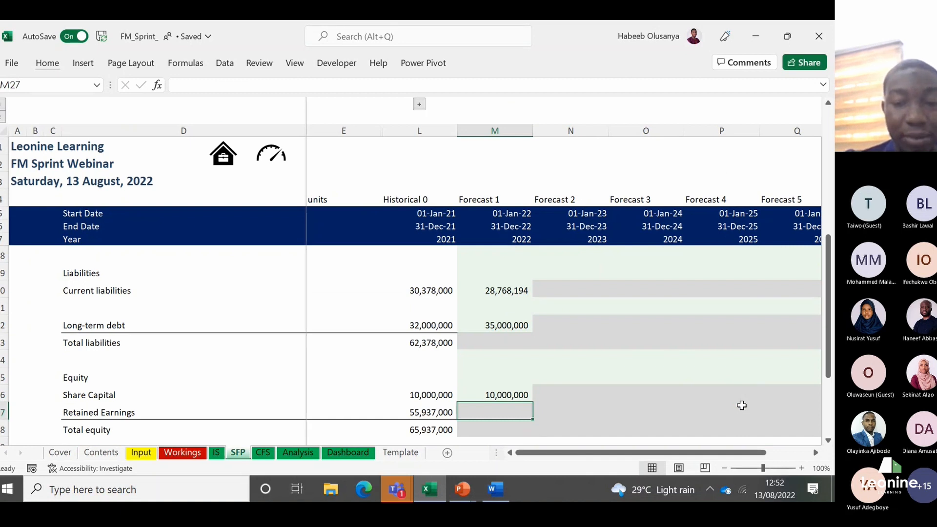
Step: Link the Forecast 1 Retained Earnings in M27 to the retained earnings closing balance, =Workings!M37
text(=)
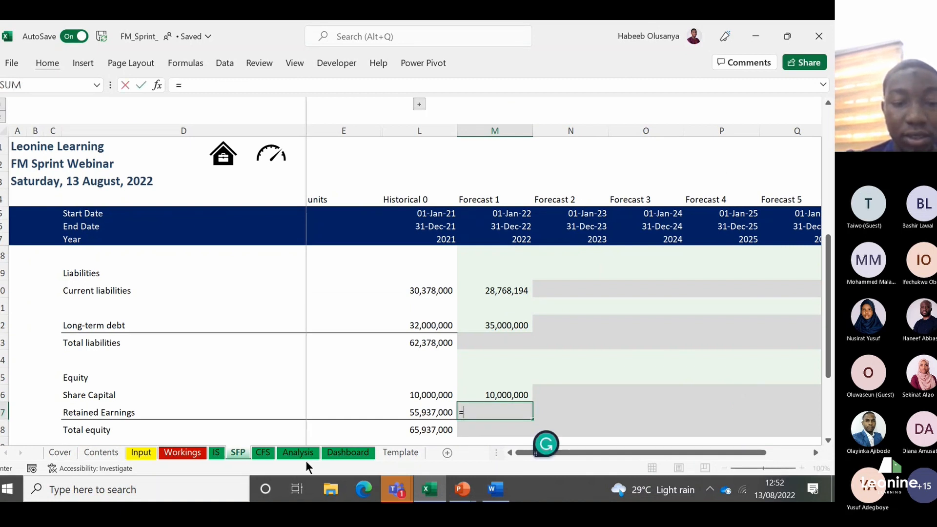
click(184, 453)
click(701, 418)
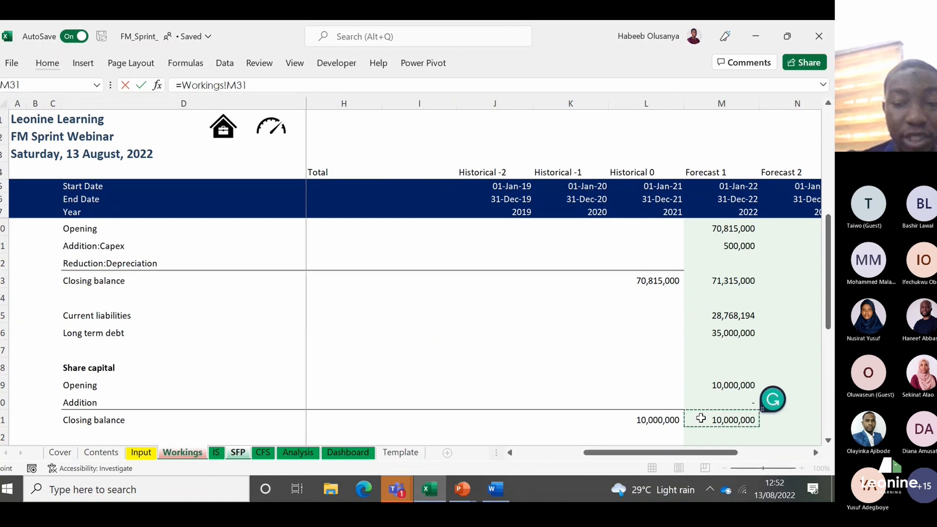
scroll(701, 418, down, 2)
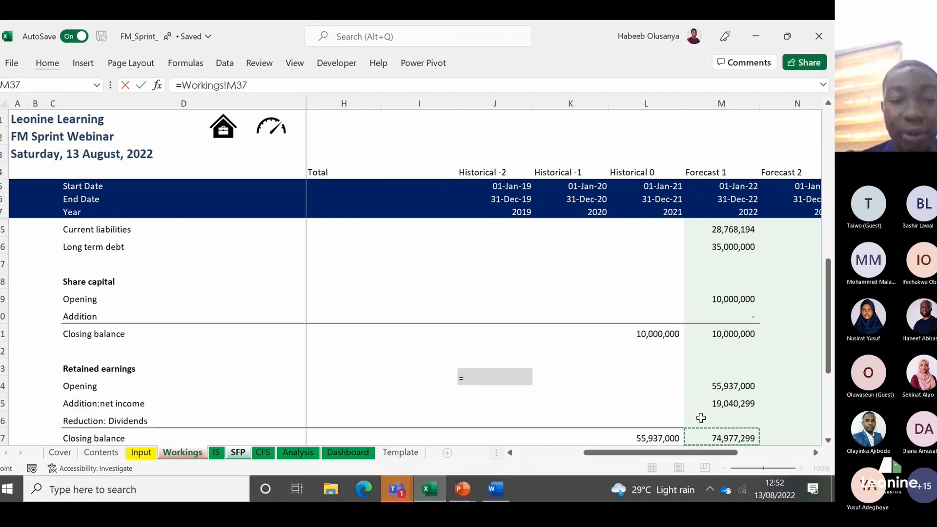
click(701, 427)
key(Return)
Step: Review the linked Forecast 1 balances in column M from the equity section back up to Current assets
key(Up)
key(Up)
key(Up)
key(Up)
key(Up)
key(Up)
key(Up)
key(Up)
key(Up)
key(Up)
key(Up)
key(Up)
key(Up)
key(Up)
key(Up)
key(Up)
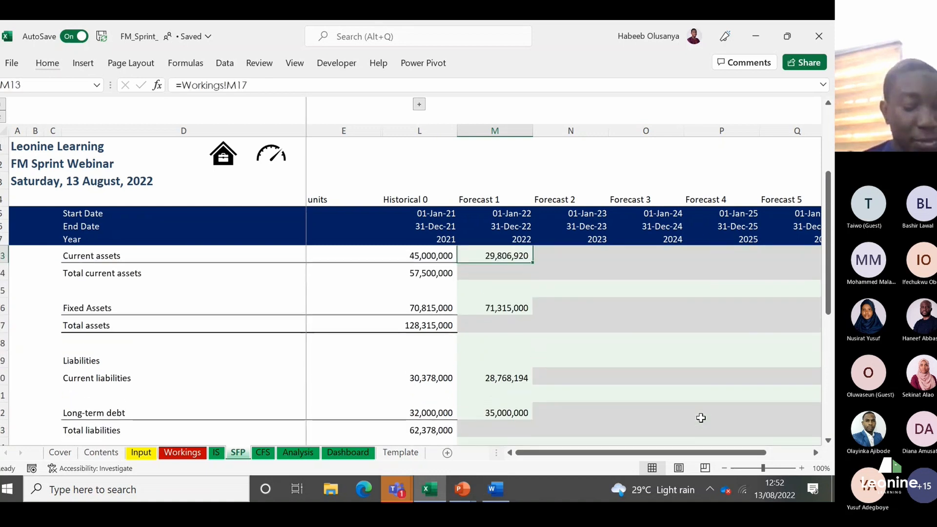
key(Up)
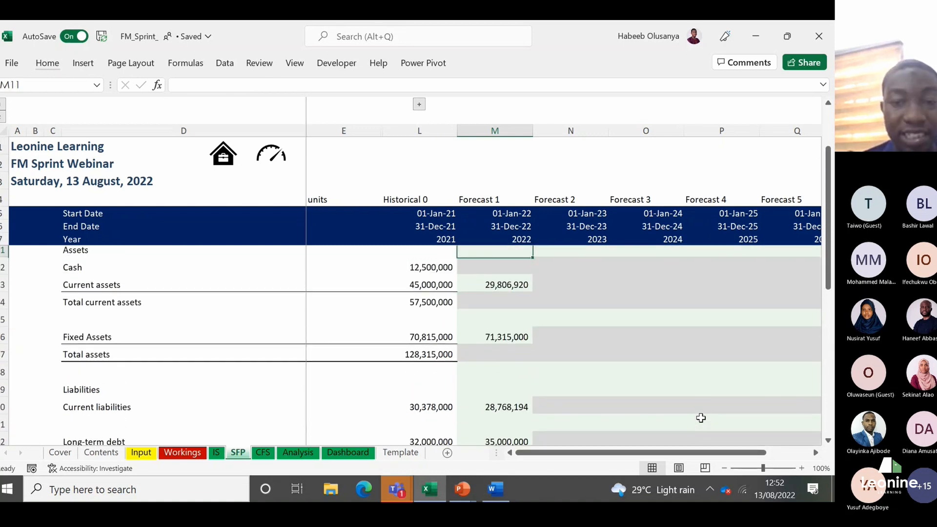
key(Up)
key(Down)
key(Down)
key(Down)
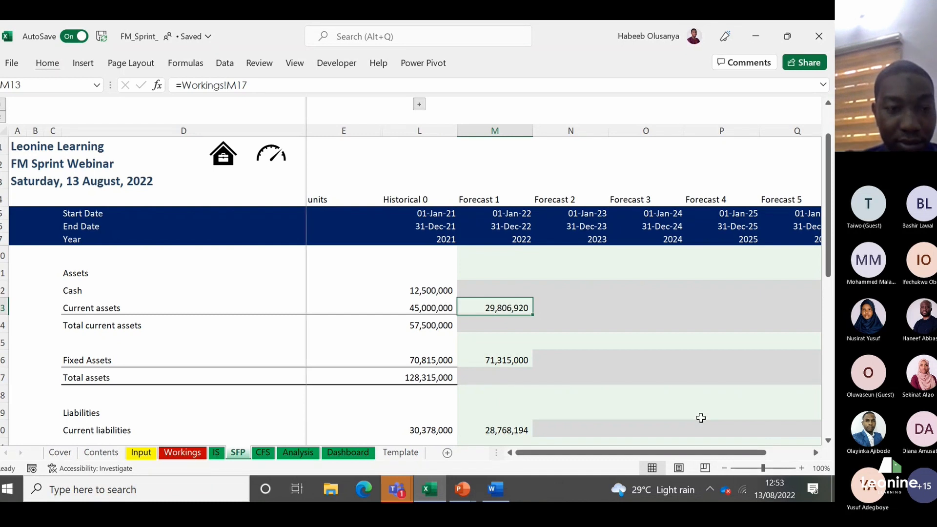
Step: Examine the Forecast 1 Cash and current assets cells together with the Year and End Date formulas in the column header
key(Up)
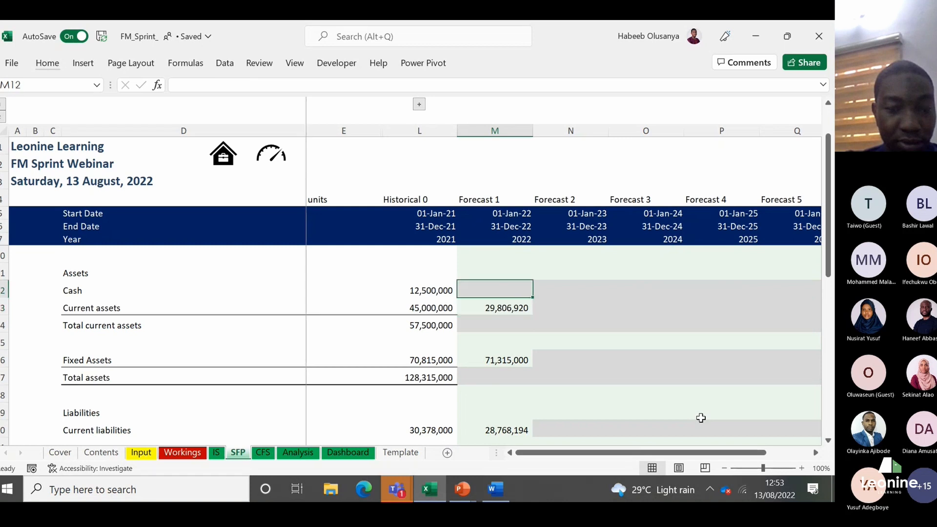
key(Down)
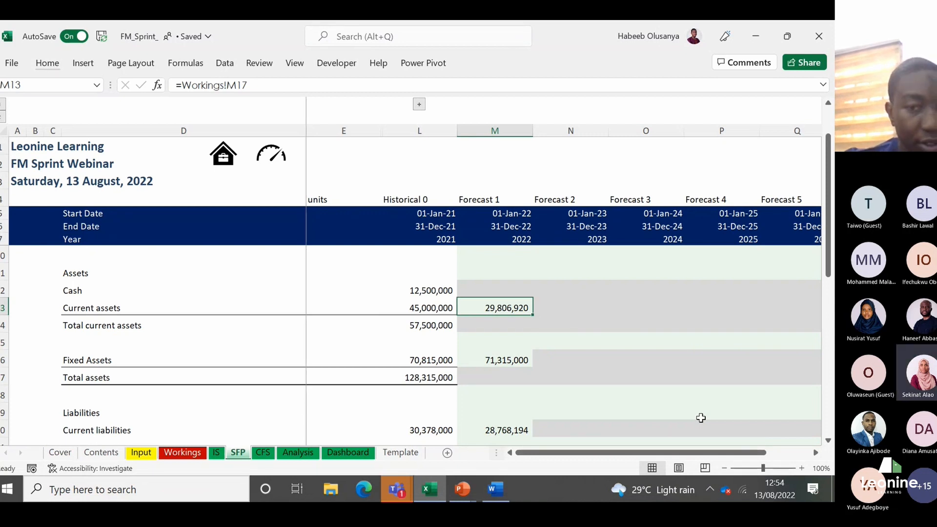
key(Down)
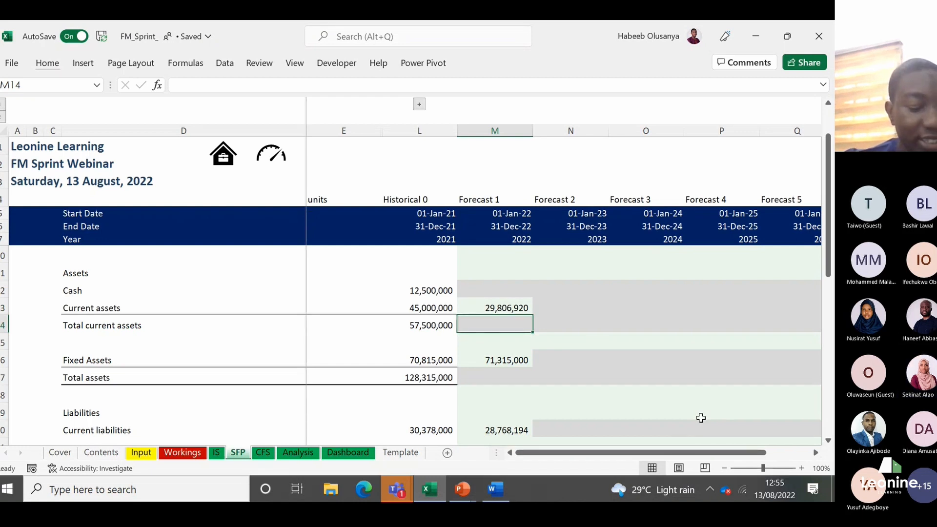
click(519, 238)
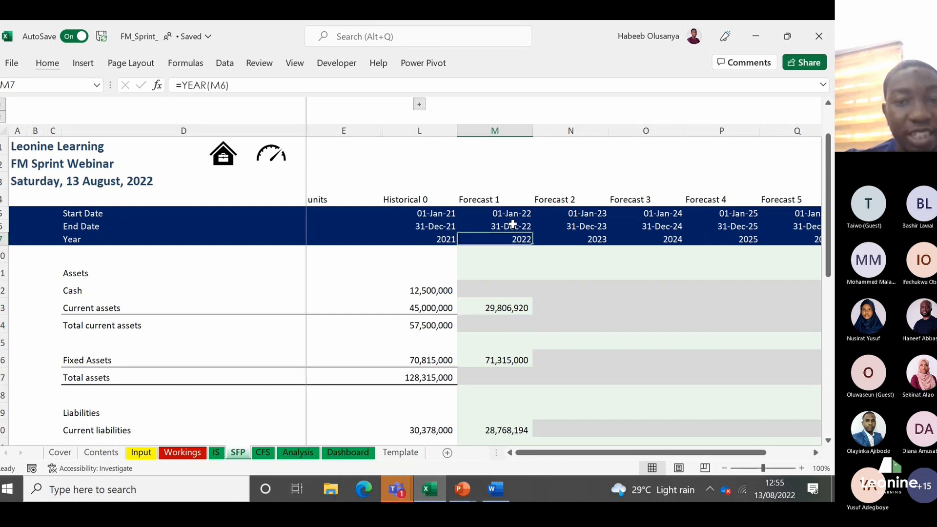
click(512, 224)
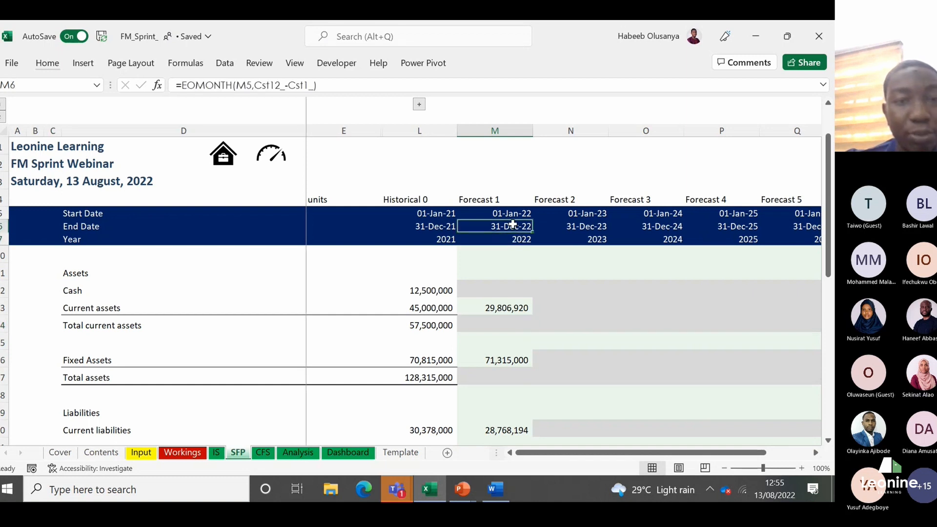
click(497, 295)
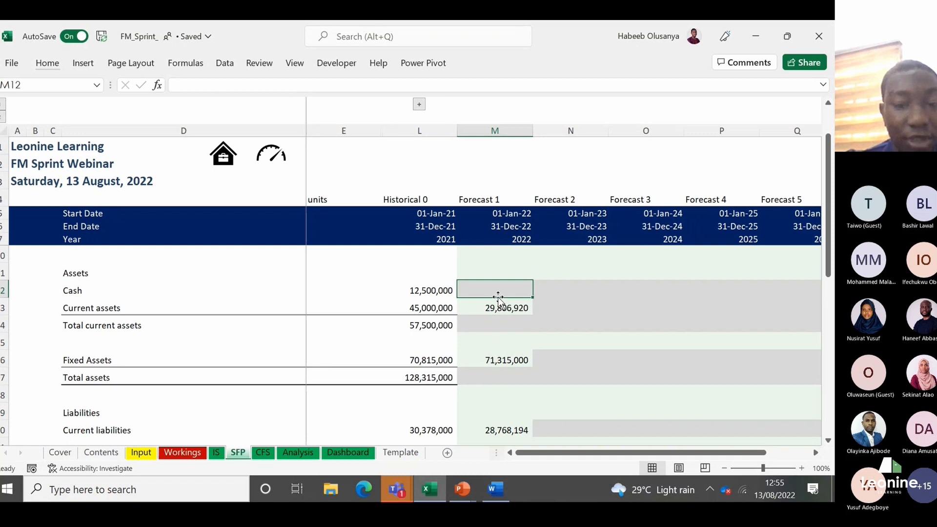
key(Down)
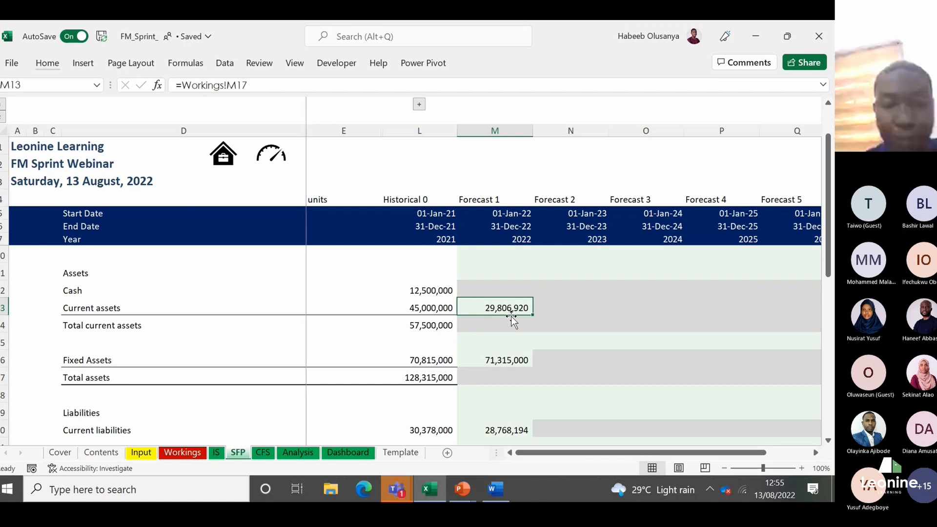
Step: Copy the Total current assets formula from the Historical 0 column, L14, into Forecast 1, M14
key(Down)
key(Down)
key(Down)
key(Down)
key(Down)
key(Down)
key(Down)
key(Down)
key(Down)
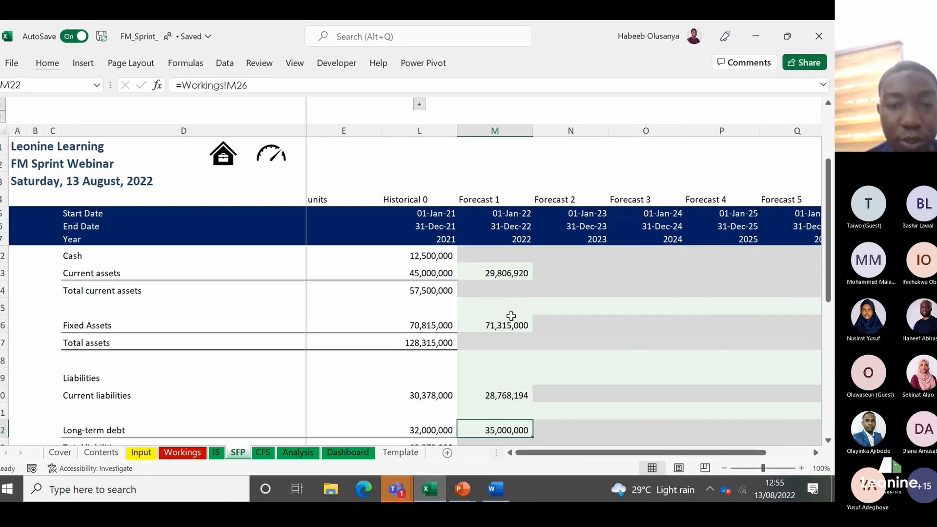
scroll(511, 316, down, 1)
key(Up)
key(Up)
key(Up)
key(Up)
key(Up)
key(Up)
key(Up)
key(Up)
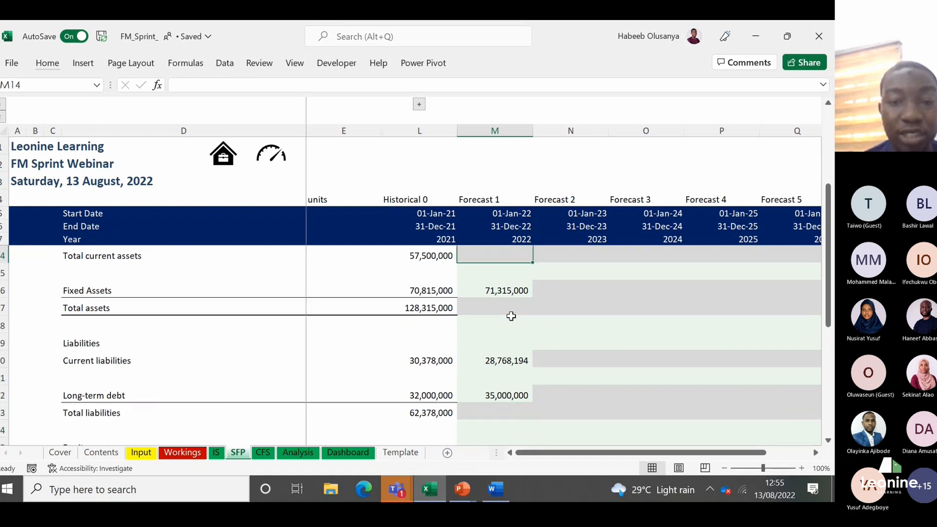
scroll(511, 317, up, 1)
key(Left)
key(shift+Right)
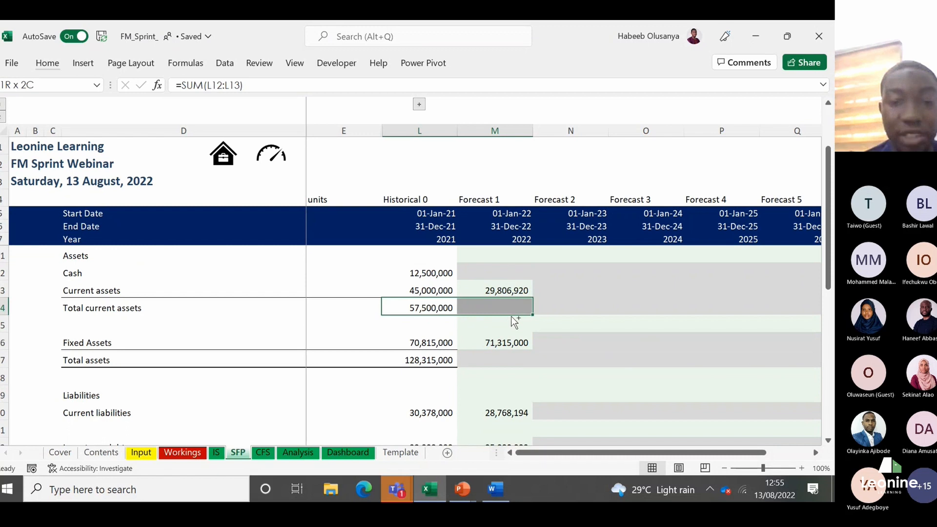
key(ctrl+r)
Step: Copy the Total assets formula from L17 into the Forecast 1 cell M17
key(Down)
key(Down)
key(Down)
key(shift+Right)
key(ctrl+r)
Step: Copy the Total liabilities formula from L23 into the Forecast 1 cell M23
key(Down)
key(Down)
key(Down)
key(Down)
scroll(511, 316, down, 1)
Step: Copy the Total equity formula from L28 into the Forecast 1 cell M28
key(Down)
key(Down)
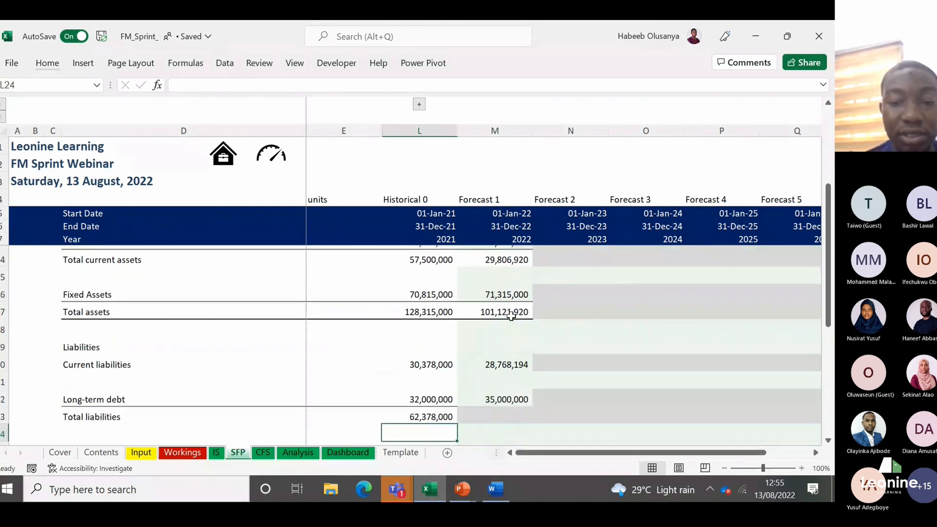
key(shift+Right)
key(ctrl+r)
key(Down)
key(Down)
key(Down)
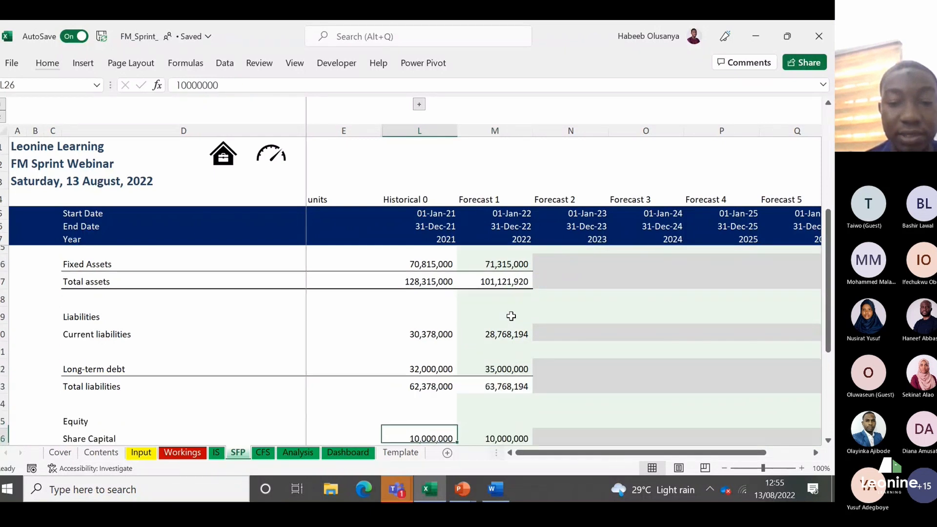
key(Down)
key(Down)
scroll(511, 316, down, 1)
key(shift+Right)
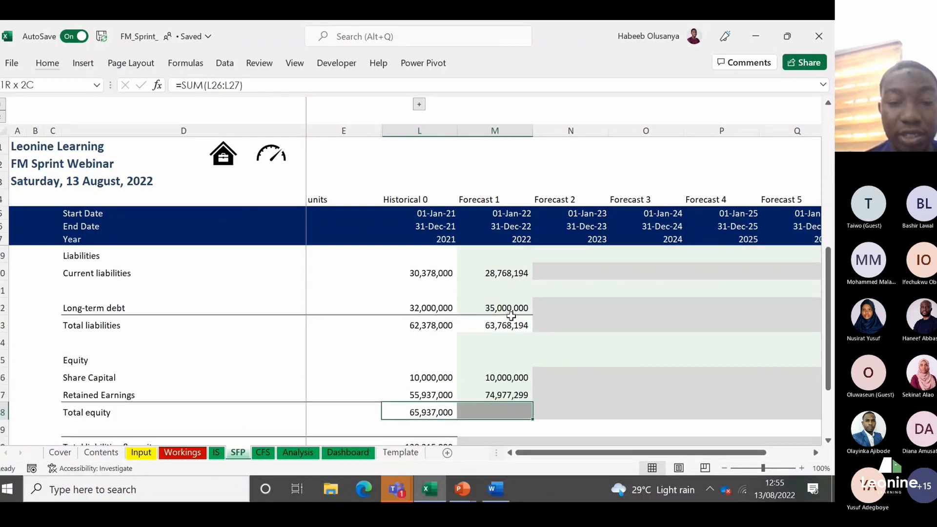
key(ctrl+r)
Step: Copy the Total liabilities & equity formula from L30 into the Forecast 1 cell M30
scroll(511, 316, down, 1)
key(Down)
key(Down)
key(shift+Right)
key(ctrl+r)
Step: Copy the Audit Check: Balance formula from L32 into the Forecast 1 cell M32
key(Down)
key(Down)
scroll(511, 317, down, 1)
key(shift+Right)
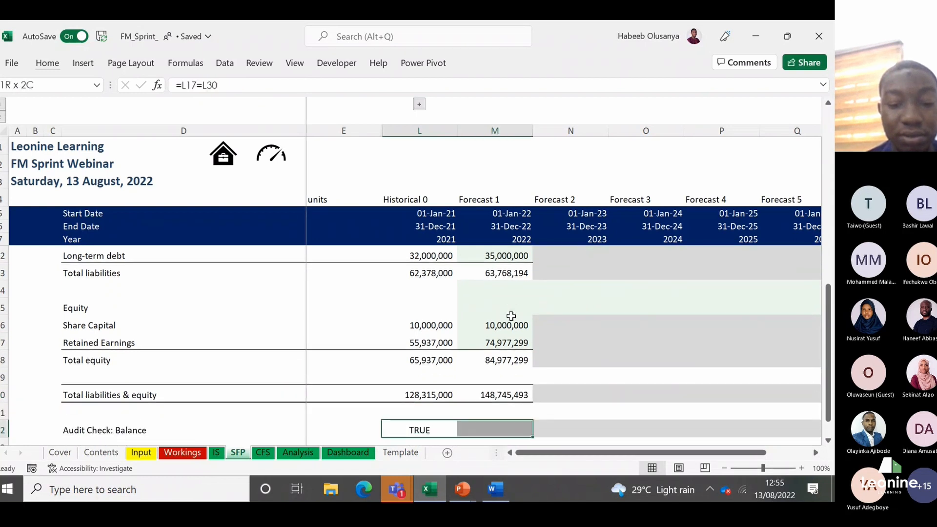
key(ctrl+r)
Step: Review the Forecast 1 column from the balance audit check up to the Cash cell M12
key(Right)
key(Up)
key(Up)
key(Up)
key(Up)
key(Up)
key(Up)
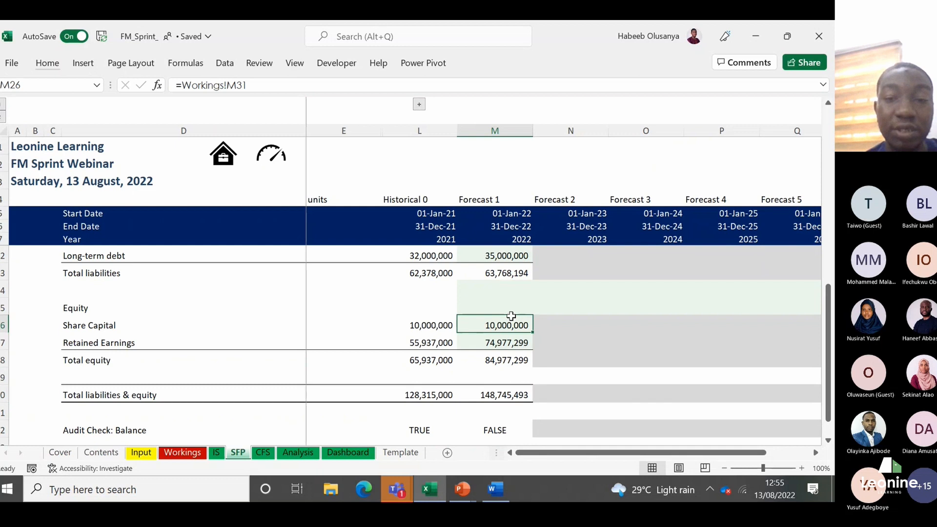
key(Up)
key(Up)
key(Up)
key(Up)
key(Up)
key(Up)
key(Up)
key(Up)
key(Up)
key(Up)
key(Up)
key(Up)
key(Up)
key(Up)
key(Up)
key(Up)
key(Up)
key(Down)
key(Down)
key(Down)
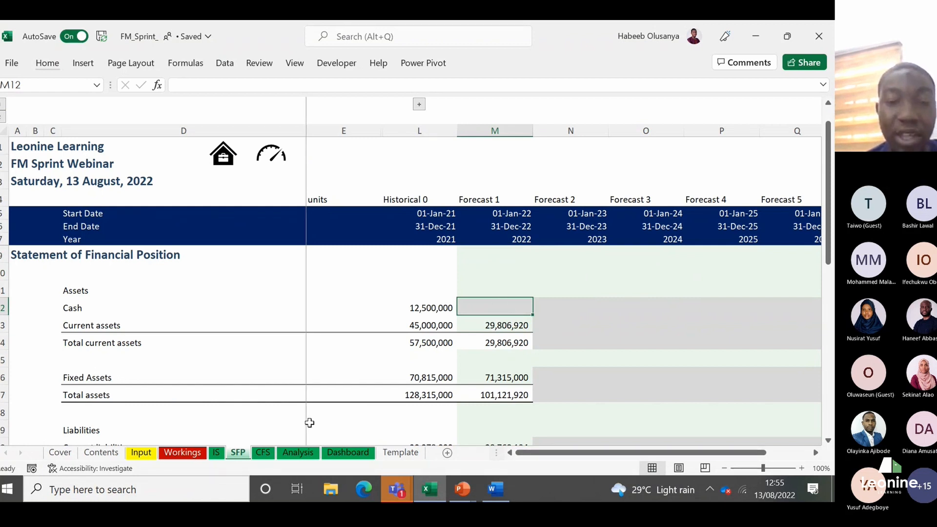
Step: Open the CFS sheet and review its financing, investing and operating sections up to the Forecast 1 Net income cell M12
key(ctrl+Page_Down)
key(Up)
key(Up)
key(Up)
key(Up)
key(Up)
key(Up)
key(Up)
key(Up)
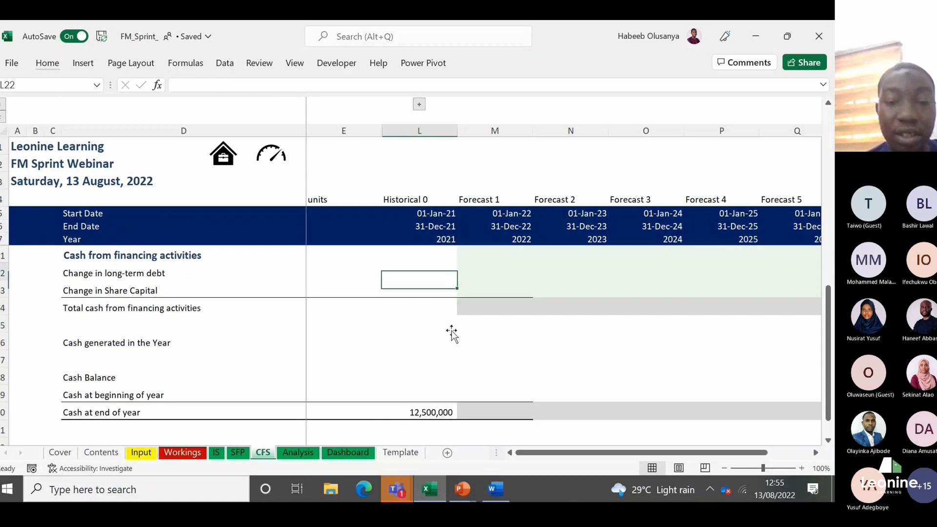
key(Up)
key(Up)
key(Up)
key(Up)
key(Up)
key(Up)
key(Up)
key(Up)
key(Up)
key(Up)
key(Up)
key(Up)
key(Up)
key(Down)
key(Down)
key(Down)
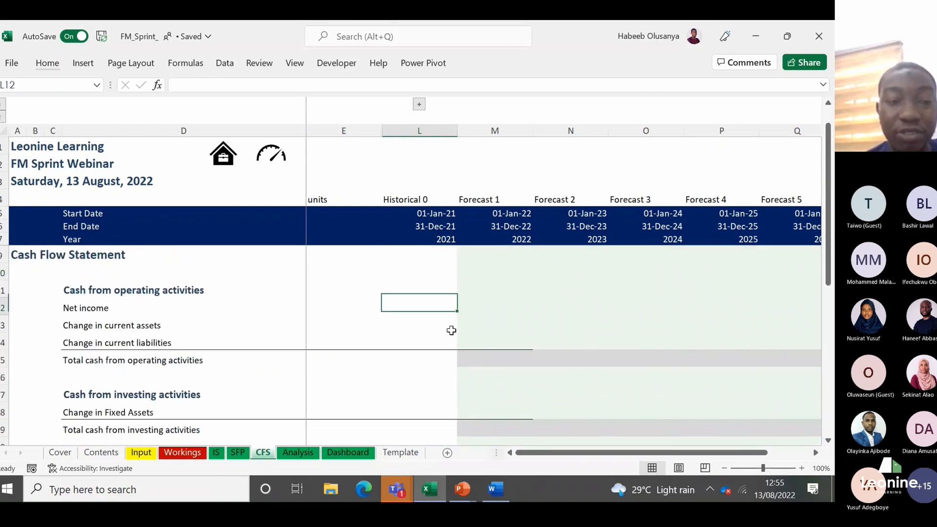
key(Right)
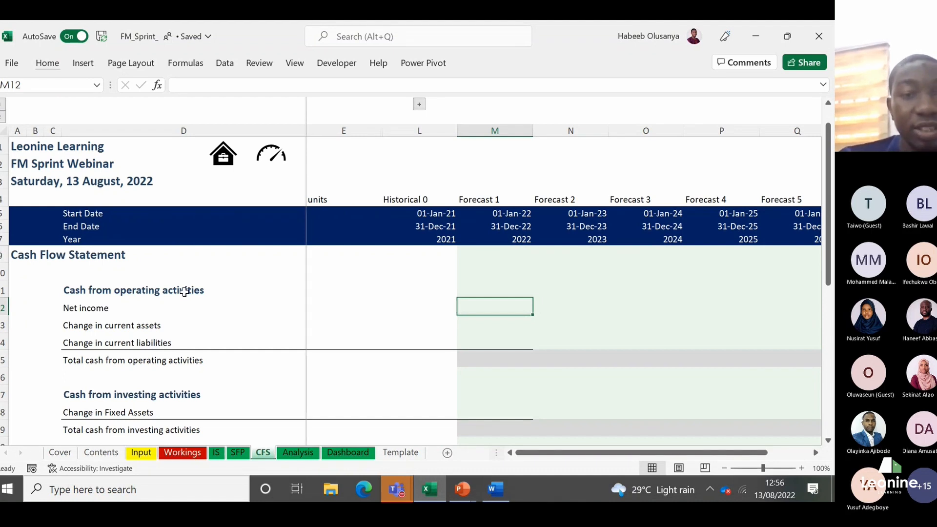
Step: Switch to the Notes document in Word and add the line "CFS" at the end of the notes
mouse_move(495, 489)
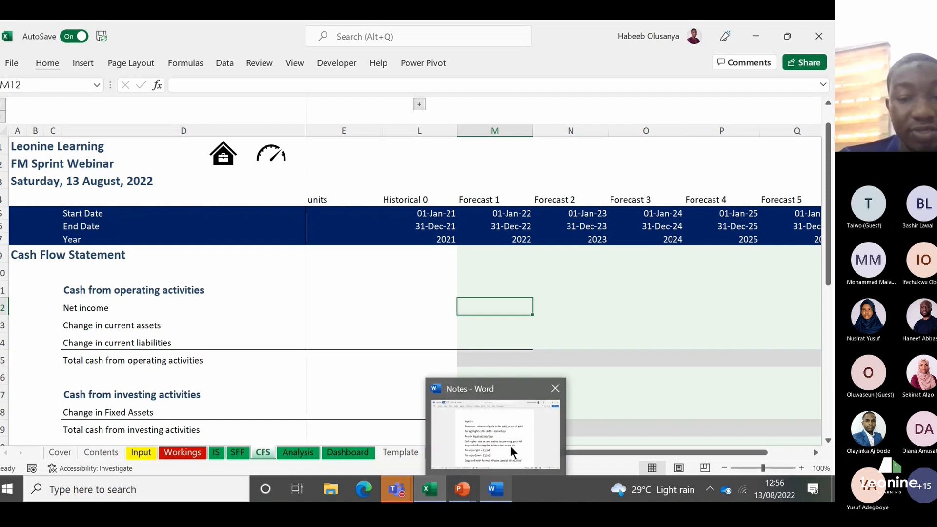
click(510, 446)
click(599, 420)
key(Return)
text(CFS)
key(Return)
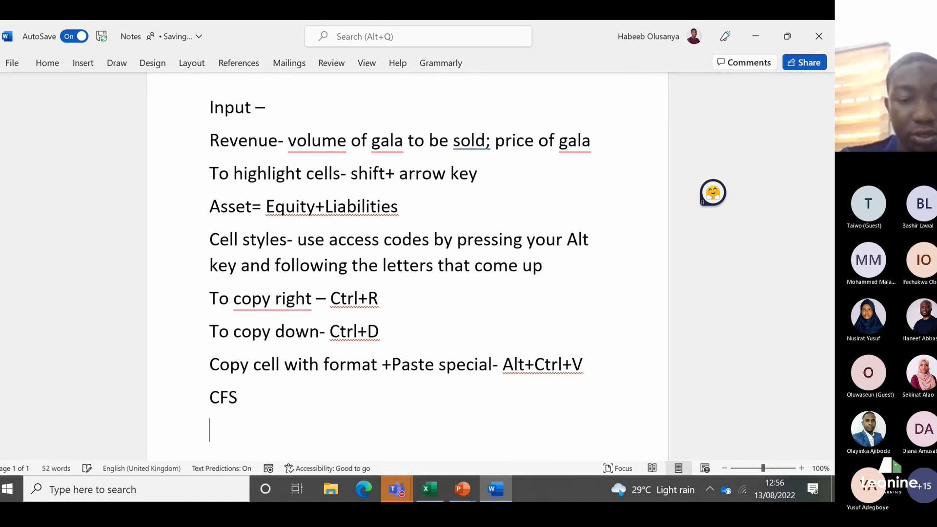
Step: Add "Operating activities" as numbered item 1 under the CFS line
text(1.)
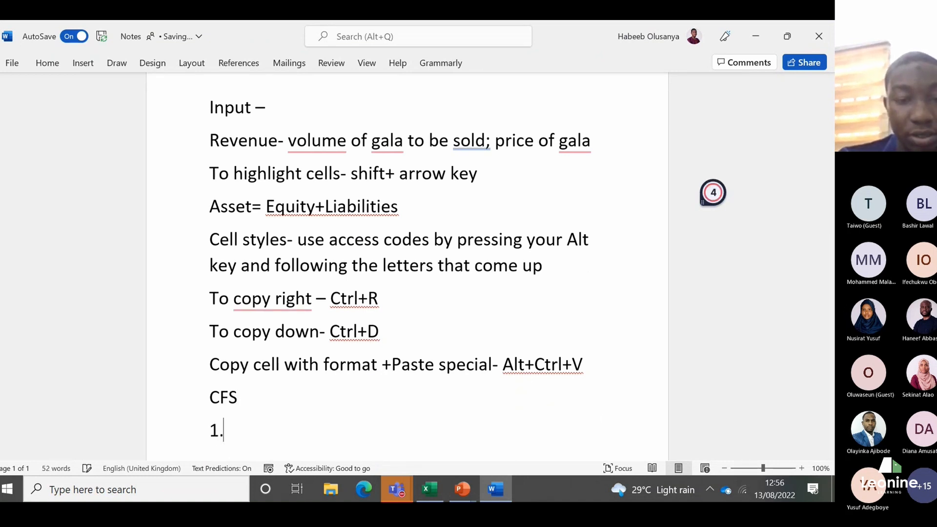
text( oper)
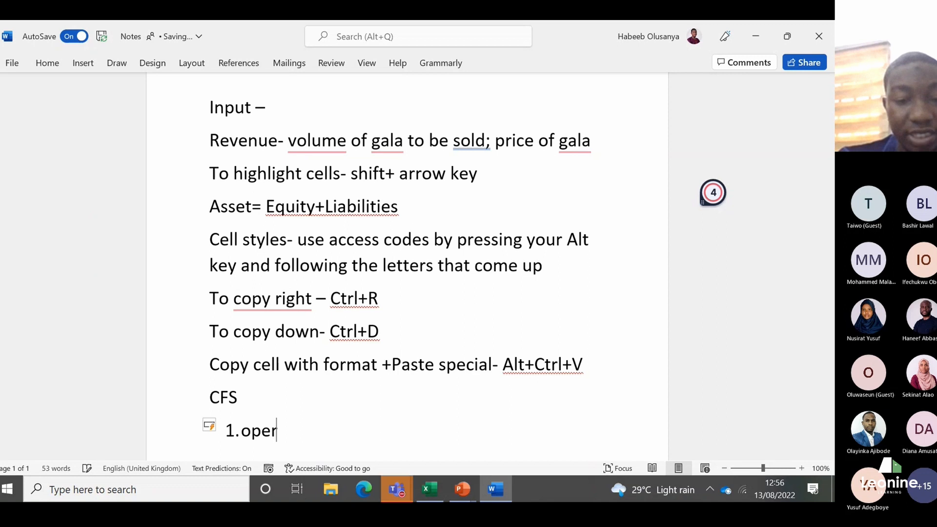
text(ating activities)
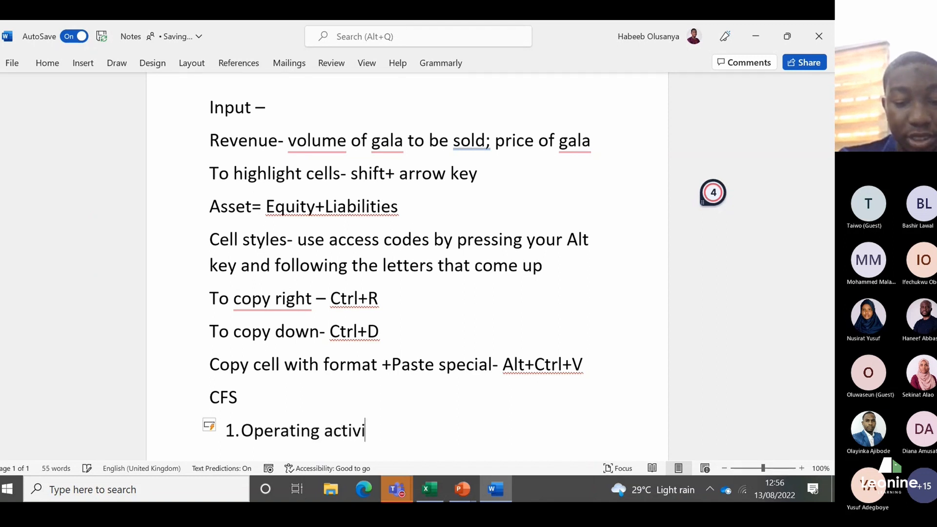
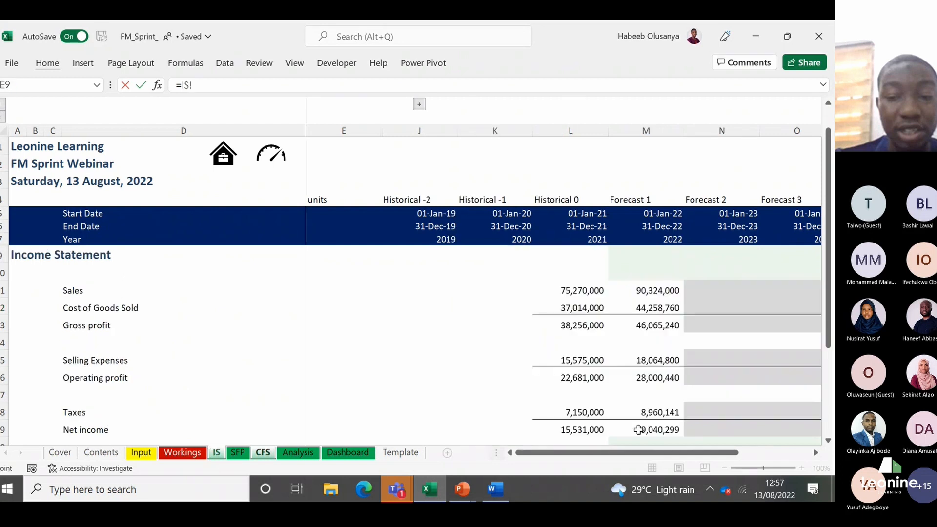
Step: Link the Forecast 1 net income in the cash flow statement to the income statement's net income with =IS!M19
click(639, 429)
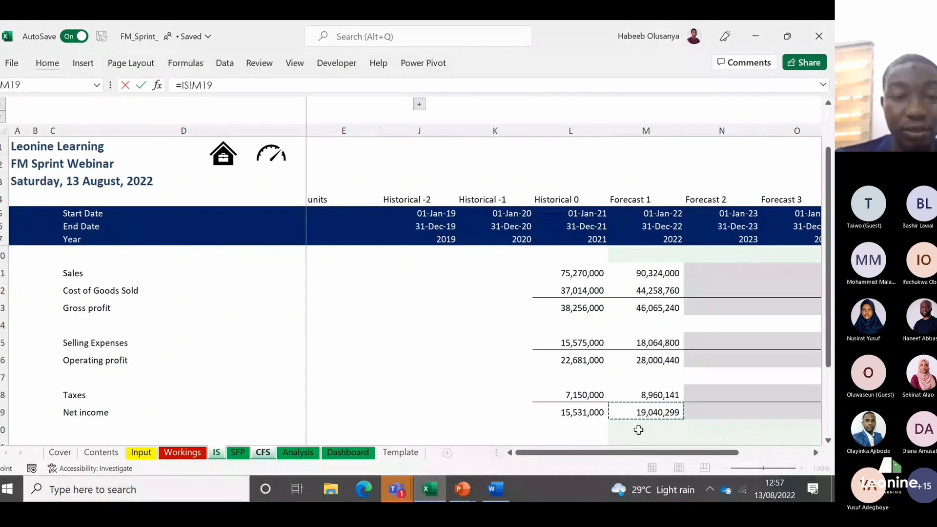
key(Return)
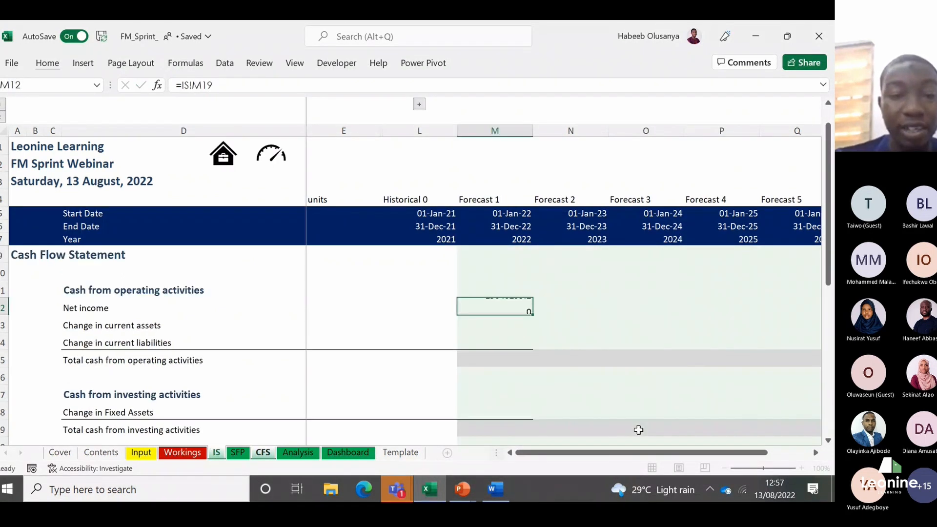
key(Up)
key(Down)
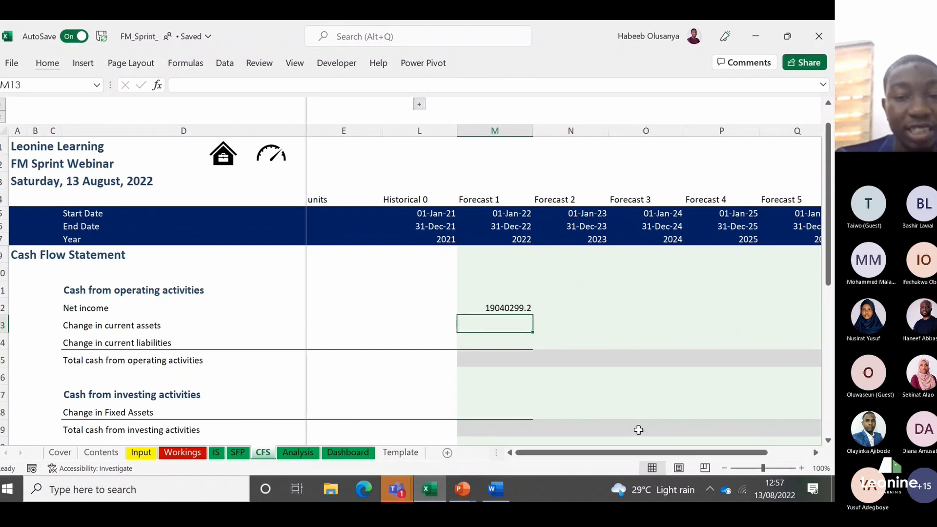
Step: Calculate the Forecast 1 change in current assets as prior year minus forecast year with =SFP!L13-SFP!M13
key(Left)
key(Right)
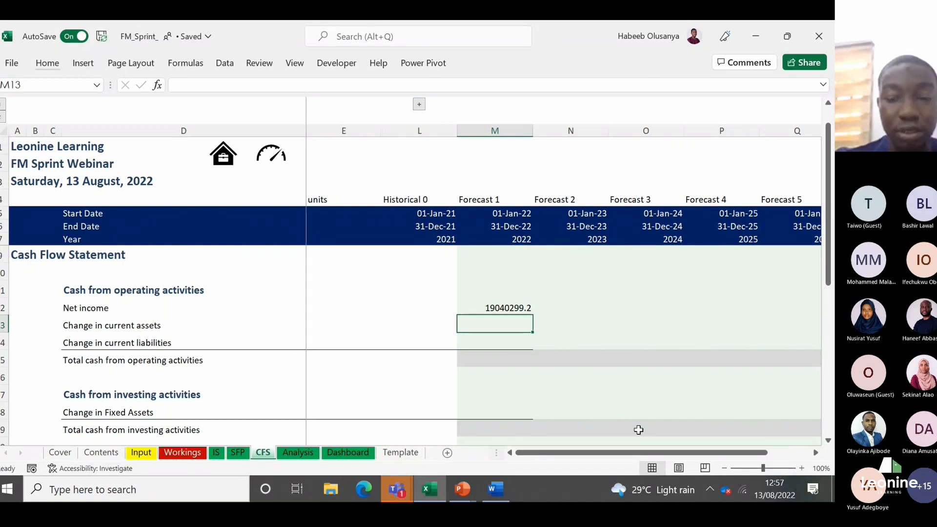
text(=)
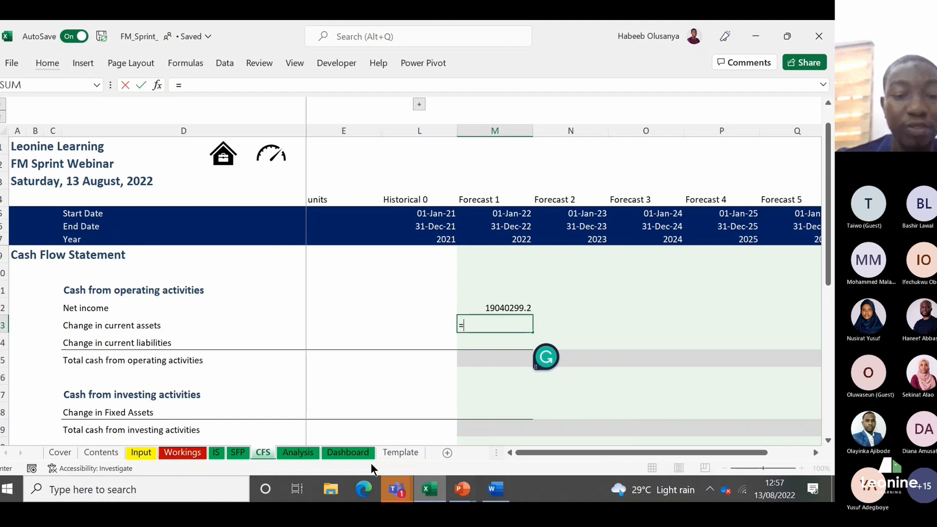
click(245, 455)
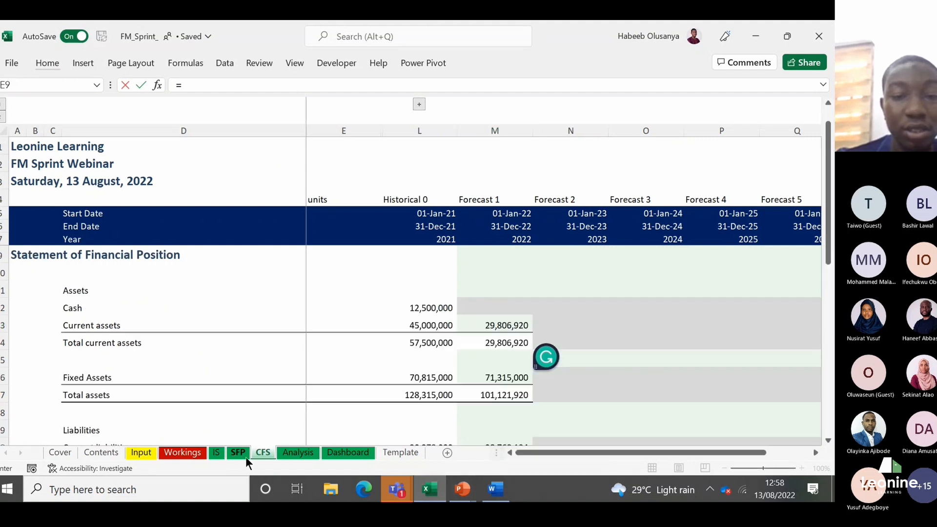
click(438, 325)
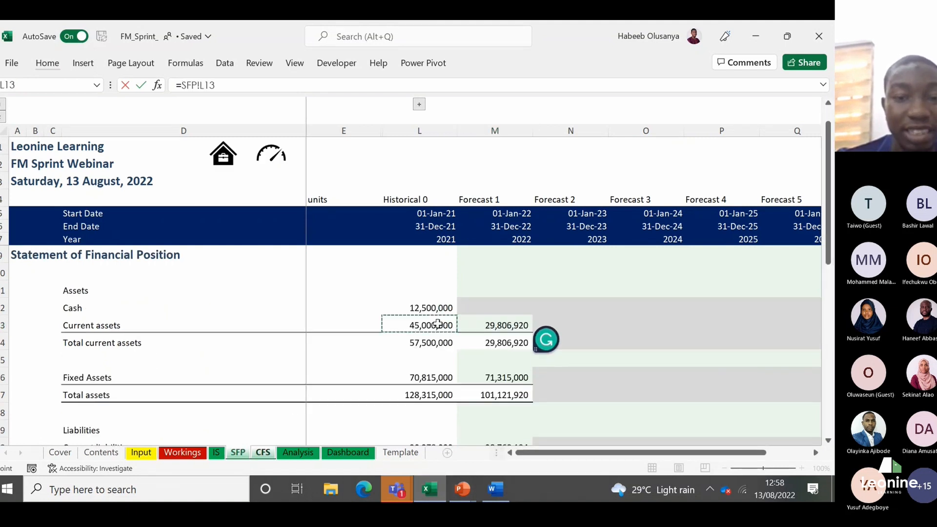
text(-)
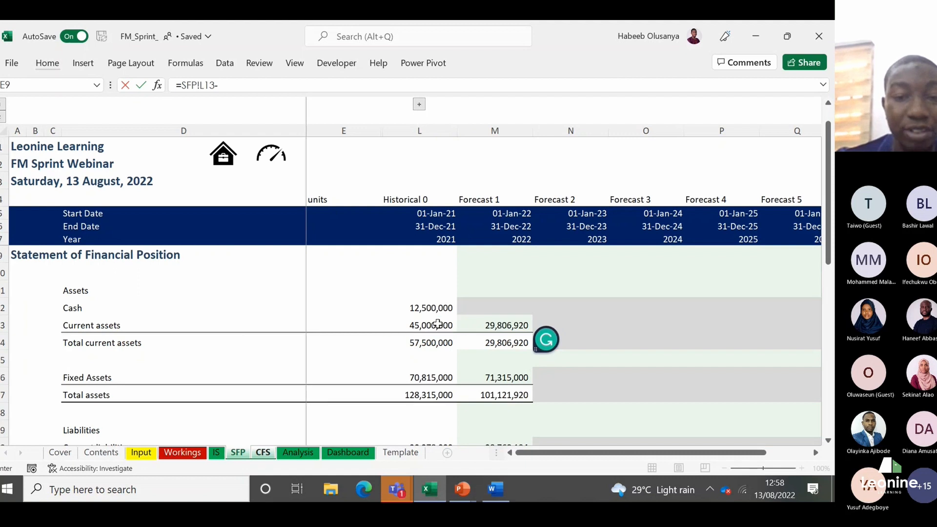
click(493, 324)
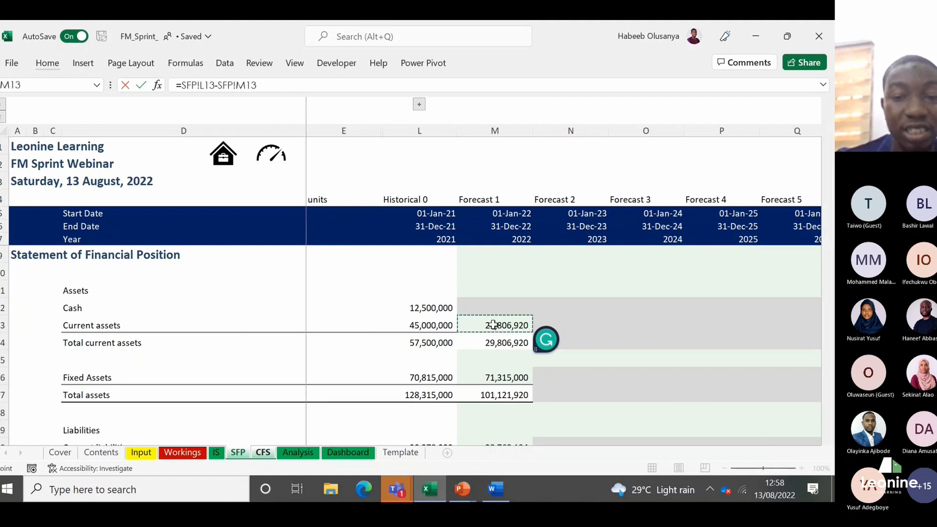
key(Return)
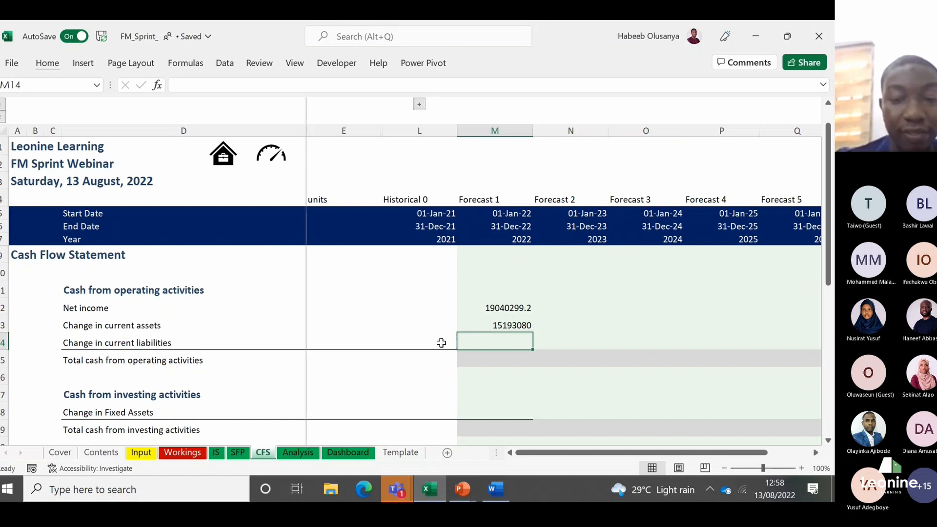
Step: Calculate the Forecast 1 change in current liabilities as forecast year minus prior year with =SFP!M20-SFP!L20
text(=)
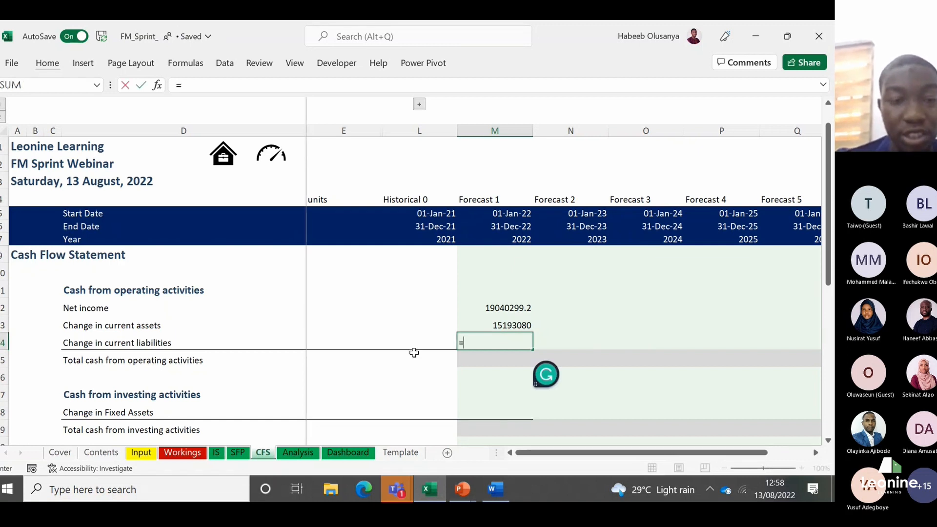
click(234, 453)
click(497, 369)
key(Down)
key(Down)
key(Down)
key(Down)
scroll(496, 368, down, 1)
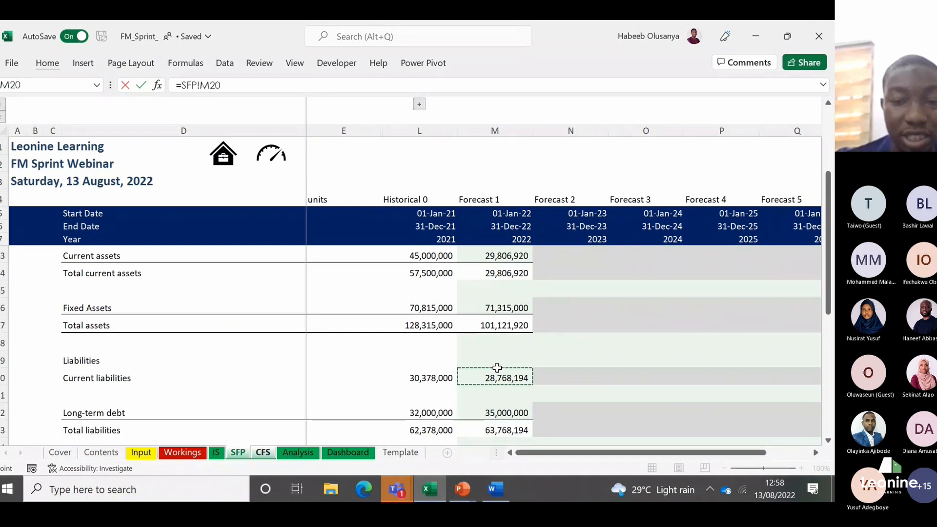
text(-)
click(441, 376)
key(Return)
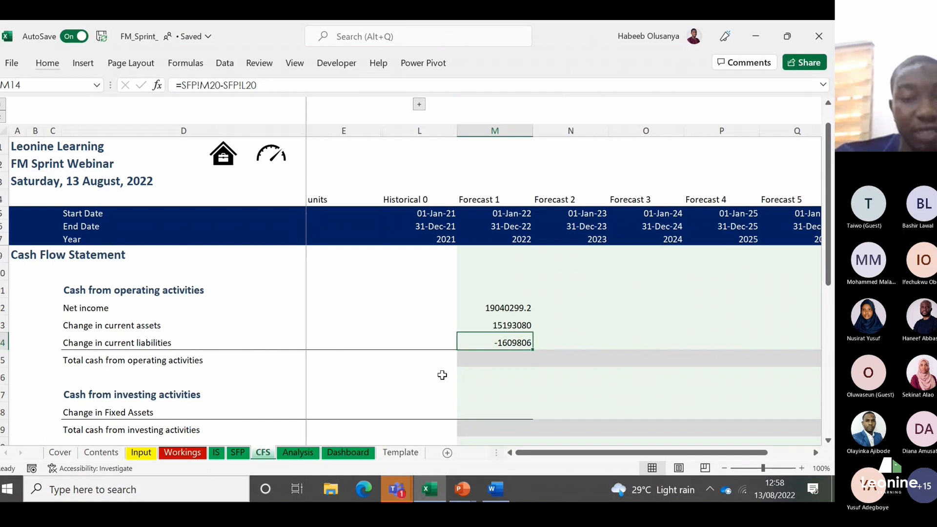
Step: Apply the Comma [0] cell style to the three Forecast 1 operating activity figures in M12:M14
key(Up)
key(Up)
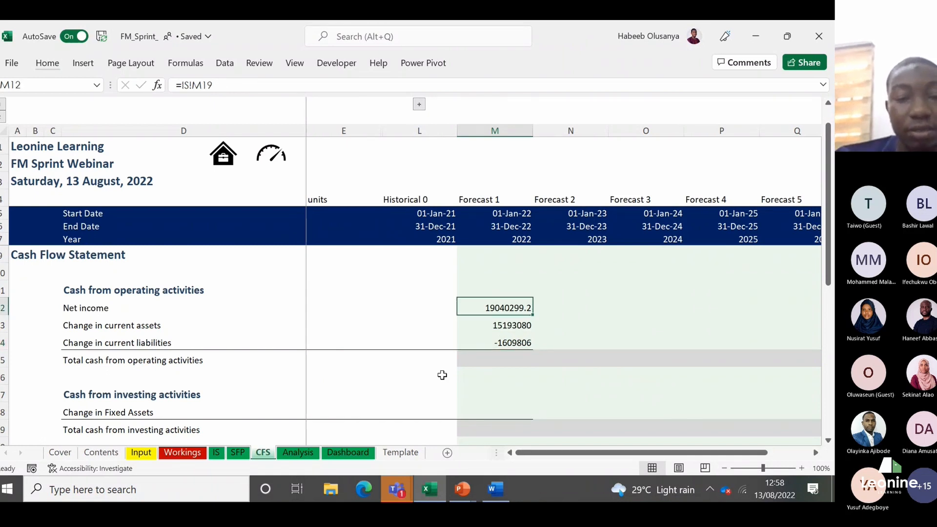
key(Down)
key(Down)
key(Down)
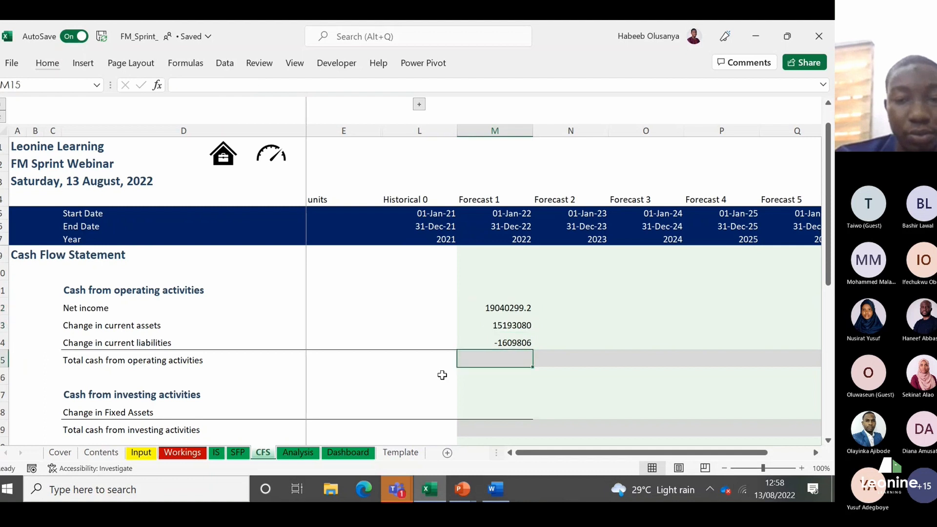
key(Up)
key(shift+Up)
key(shift+Up)
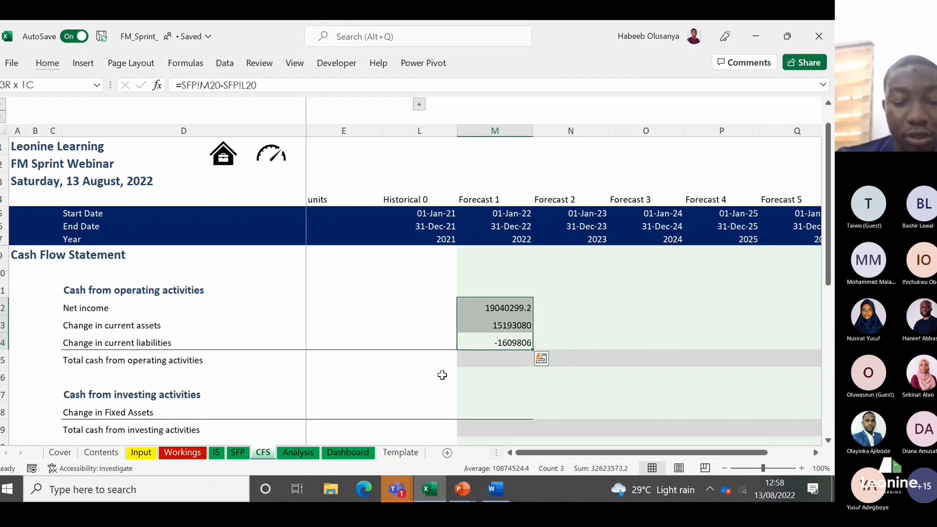
key(alt+h)
key(j)
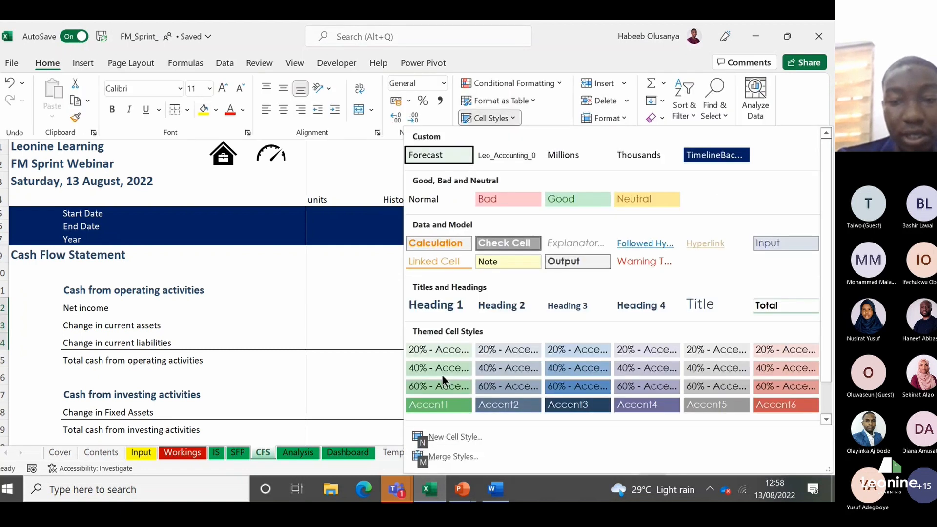
scroll(820, 317, down, 3)
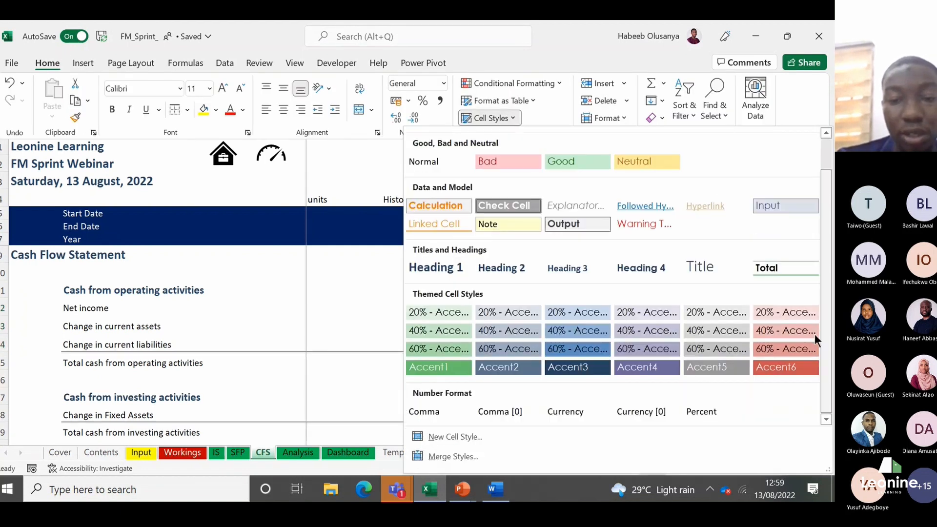
click(506, 405)
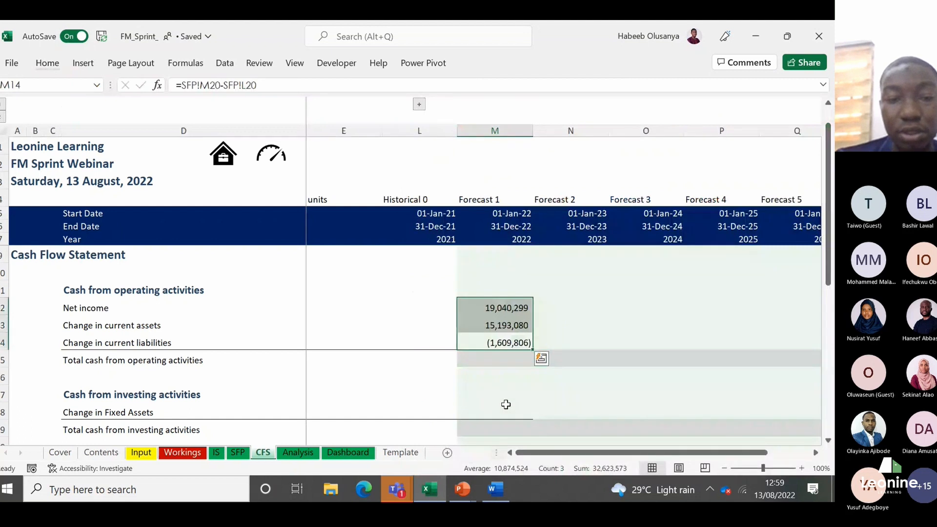
Step: Total the Forecast 1 cash from operating activities in M15 with =SUM(M12:M14)
key(Down)
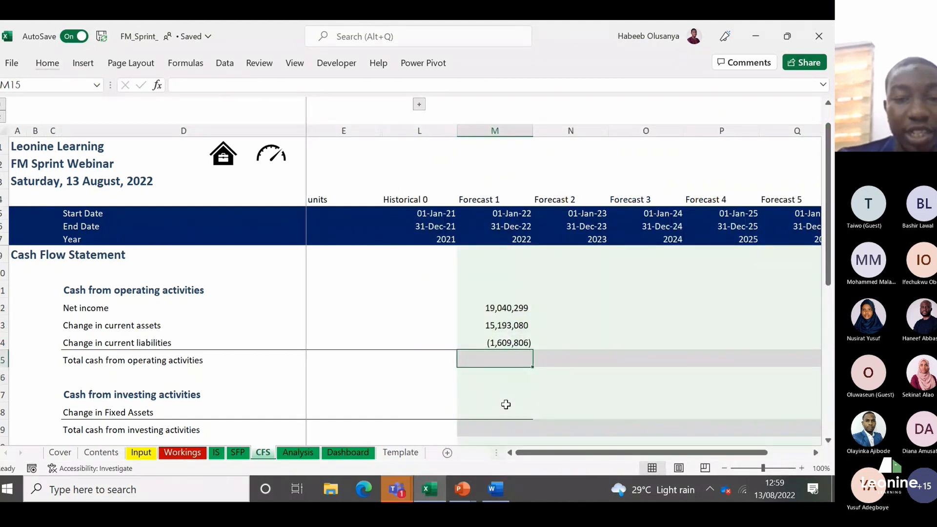
text(=)
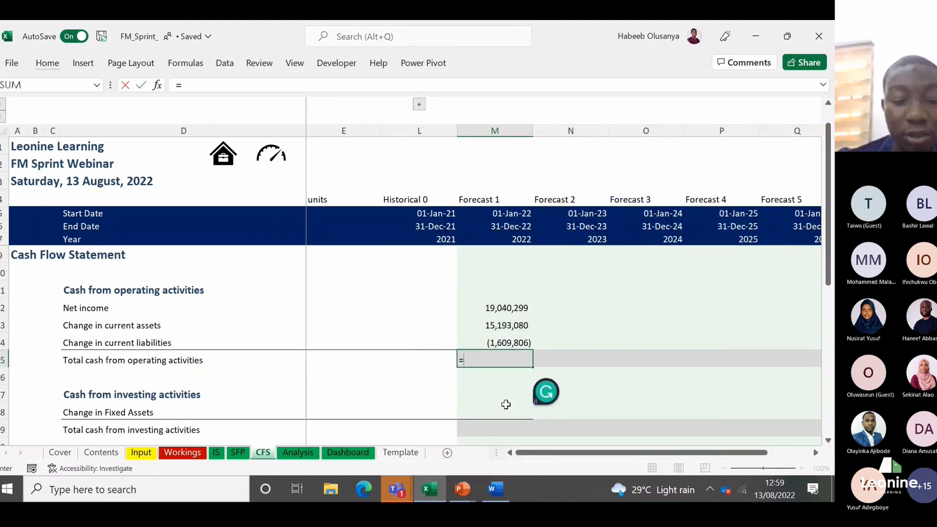
text(sum)
key(Tab)
key(Up)
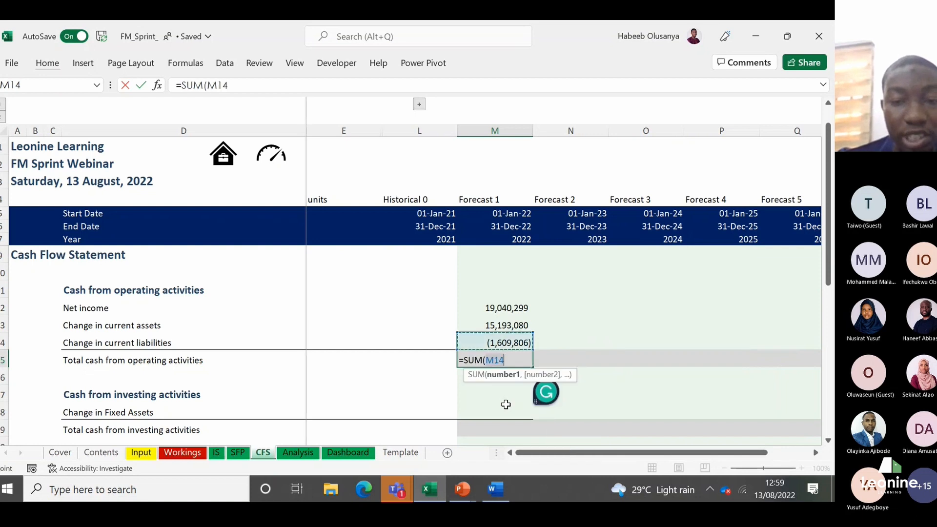
key(shift+Up)
key(shift+Up)
text())
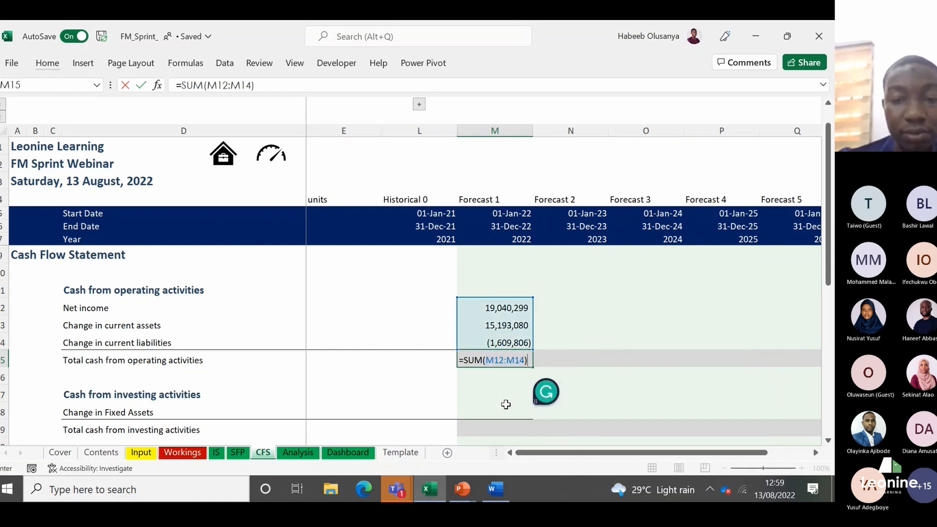
click(505, 405)
Step: Set the Forecast 1 change in fixed assets in M18 to the negative of the Forecast 1 capex addition on the Workings sheet
key(Down)
key(Down)
key(Down)
key(Down)
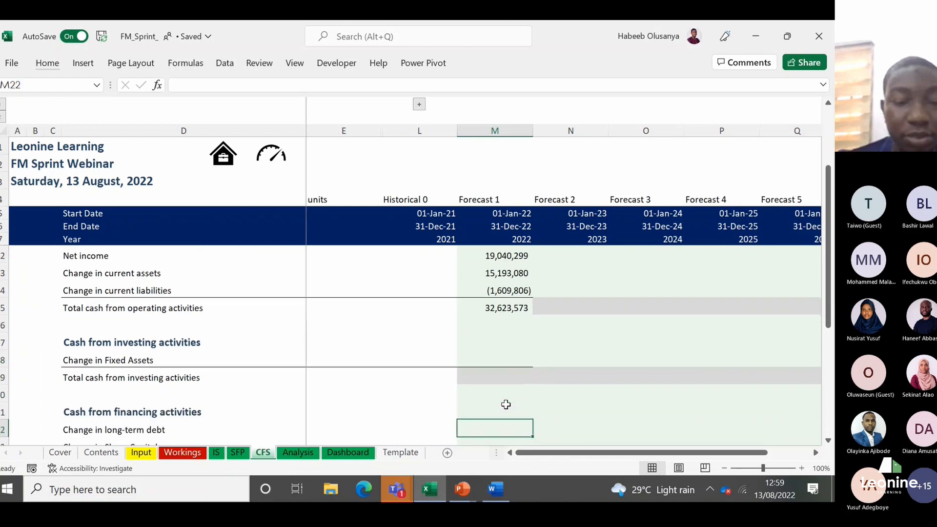
key(Up)
key(Up)
key(Up)
key(Up)
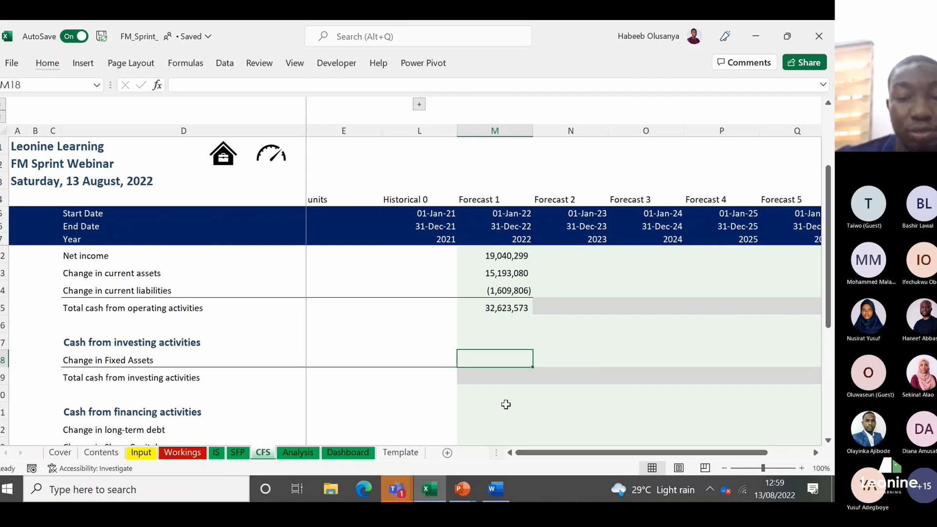
text(=)
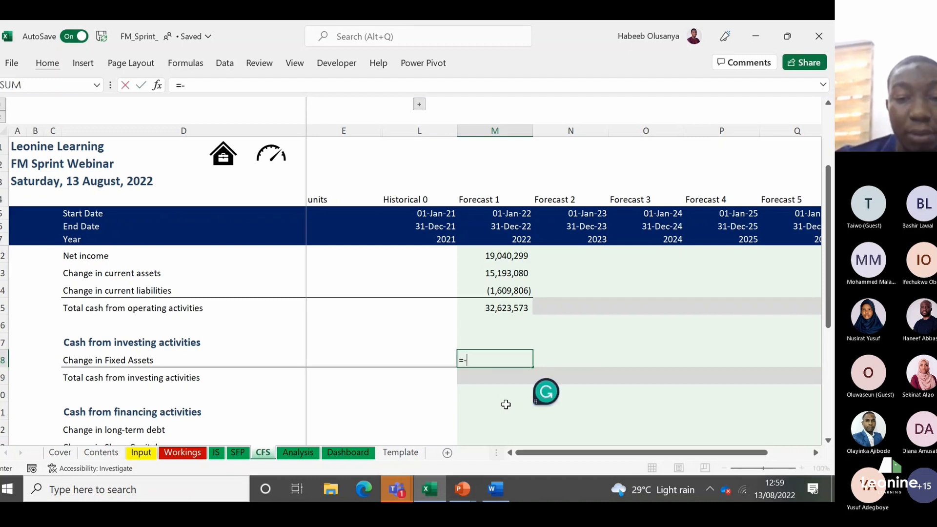
text(-)
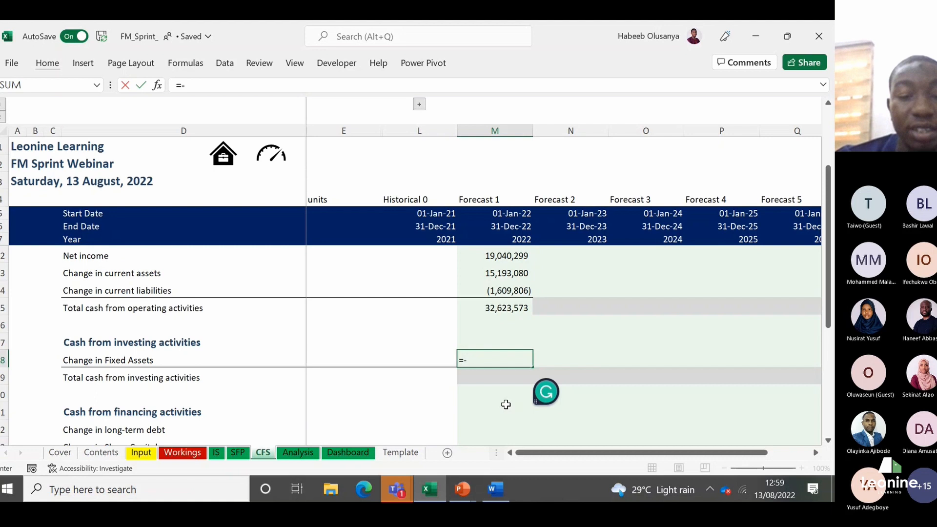
click(186, 452)
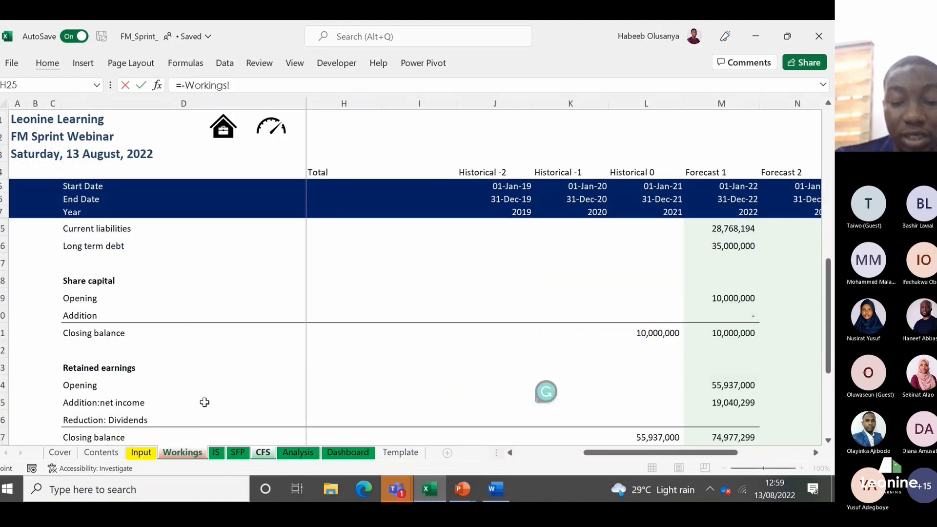
click(129, 335)
key(Up)
key(Up)
key(Up)
key(Up)
key(Up)
key(Up)
key(Up)
key(Up)
key(Up)
key(Up)
key(Up)
key(Up)
key(Down)
key(Down)
key(Right)
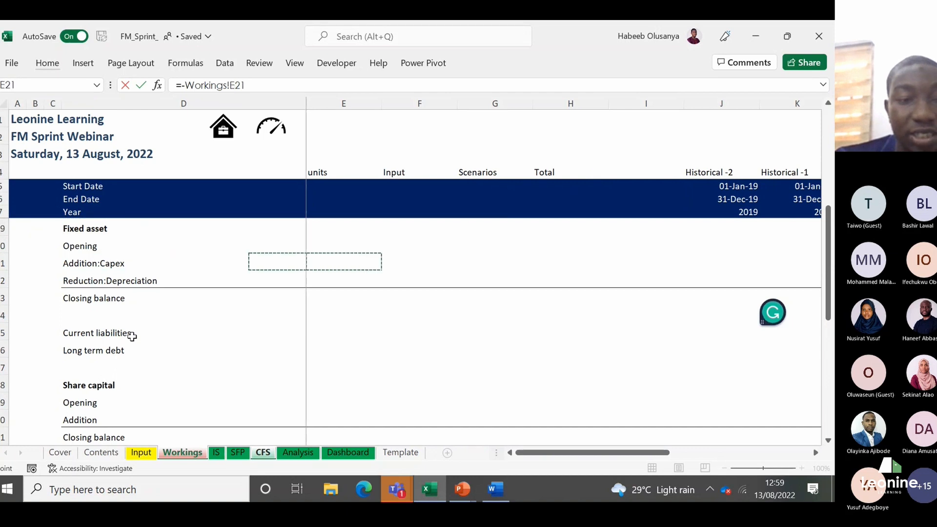
key(Right)
key(Right)
key(Right)
key(Right)
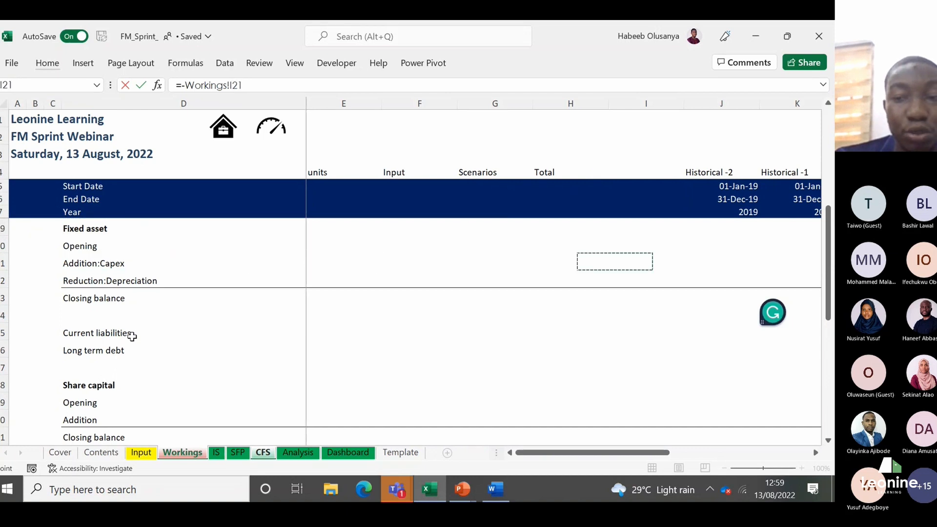
key(Right)
key(Right)
key(Right)
key(Right)
key(Return)
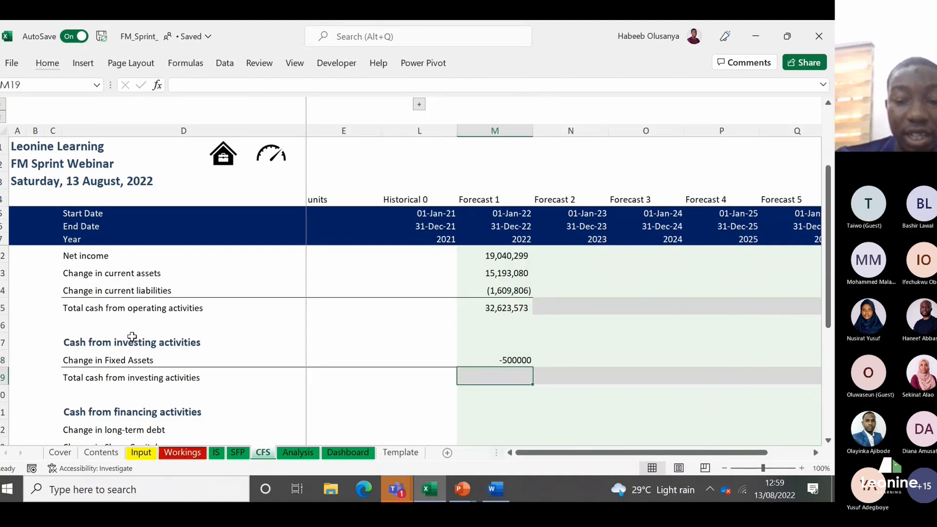
Step: Set the Forecast 1 total cash from investing activities in M19 to the change in fixed assets with =M18
text(=)
key(Return)
key(Up)
key(Up)
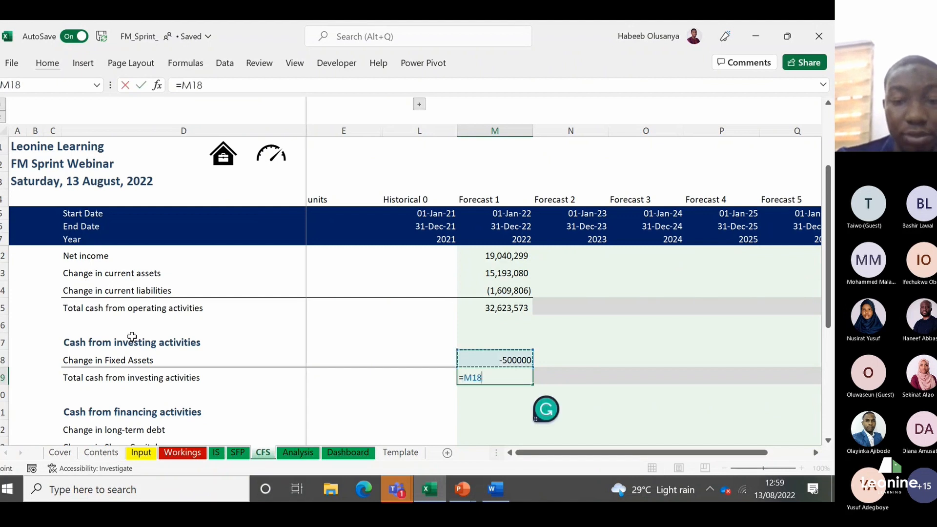
key(Return)
key(Up)
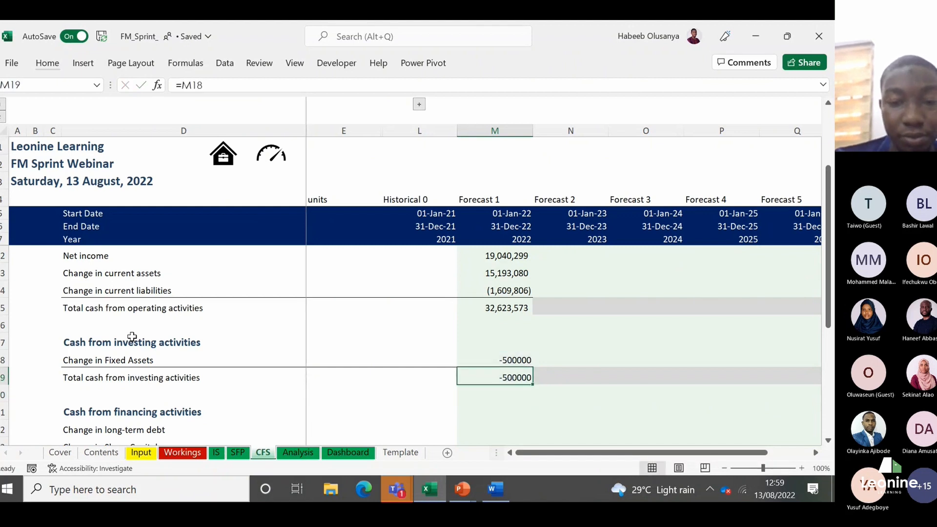
key(Down)
key(Down)
key(Down)
key(Down)
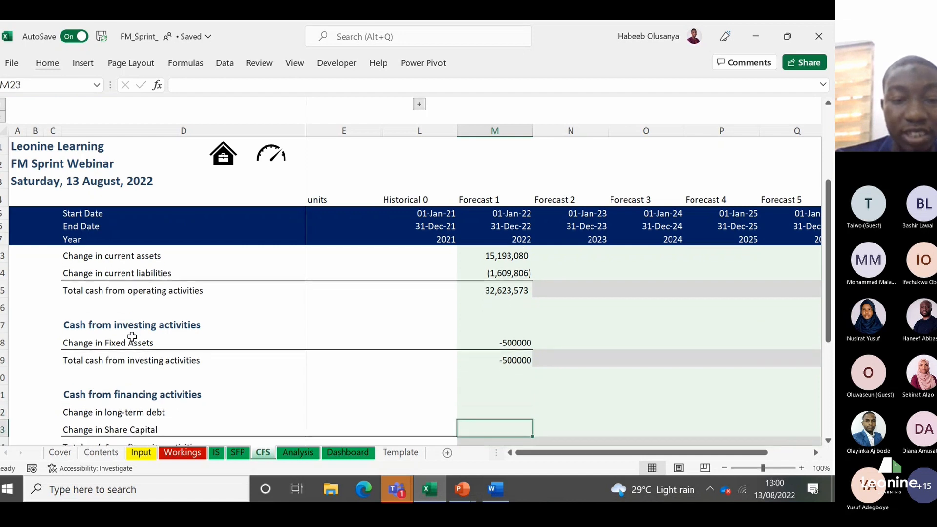
key(Down)
key(Up)
key(Up)
key(Up)
key(Up)
key(Up)
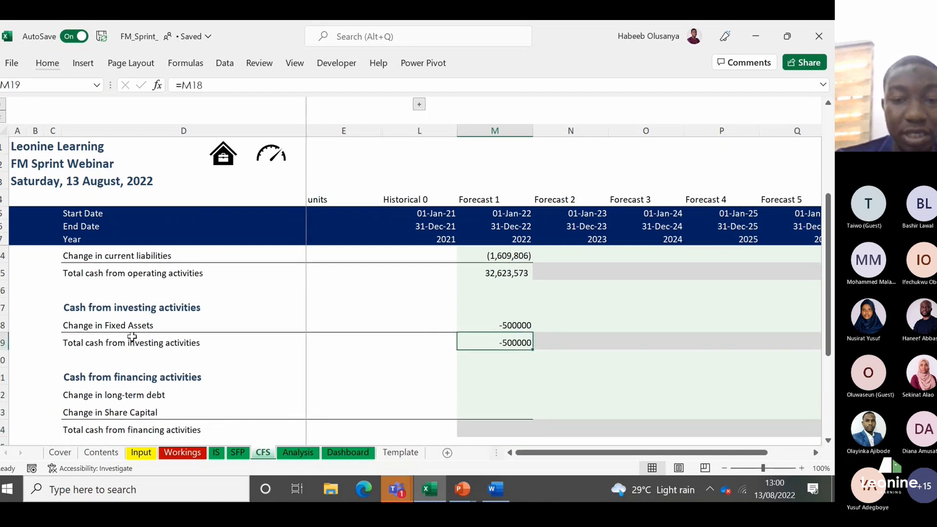
Step: Apply the Comma [0] cell style to the Forecast 1 investing activity figures in M18:M19
key(shift+Up)
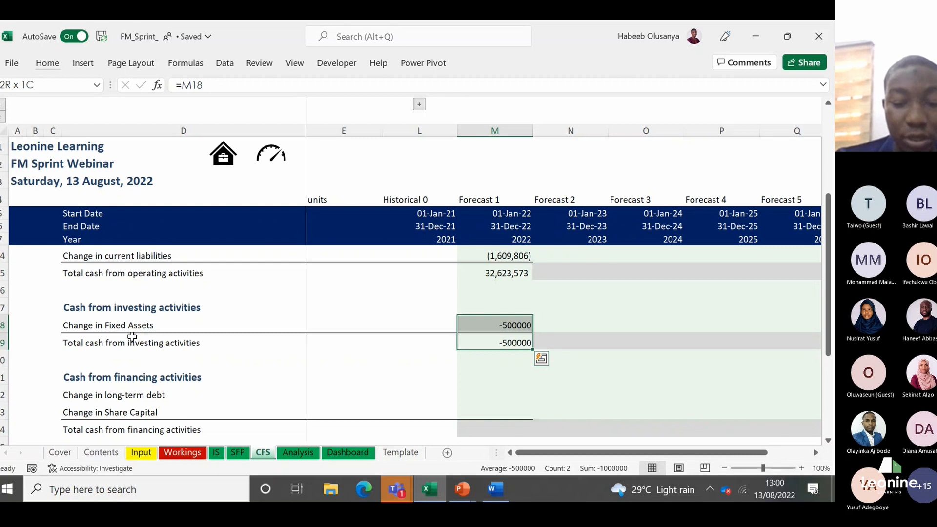
key(alt)
key(h)
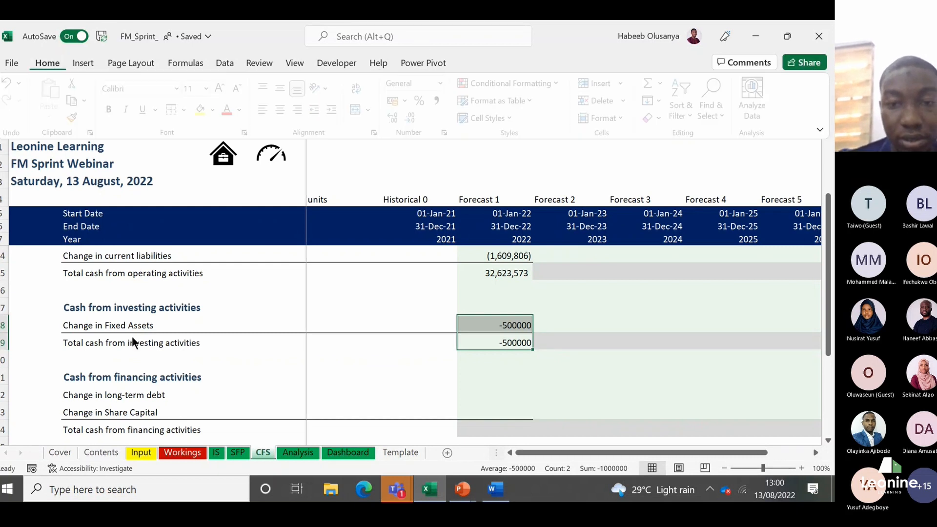
key(j)
scroll(826, 241, down, 2)
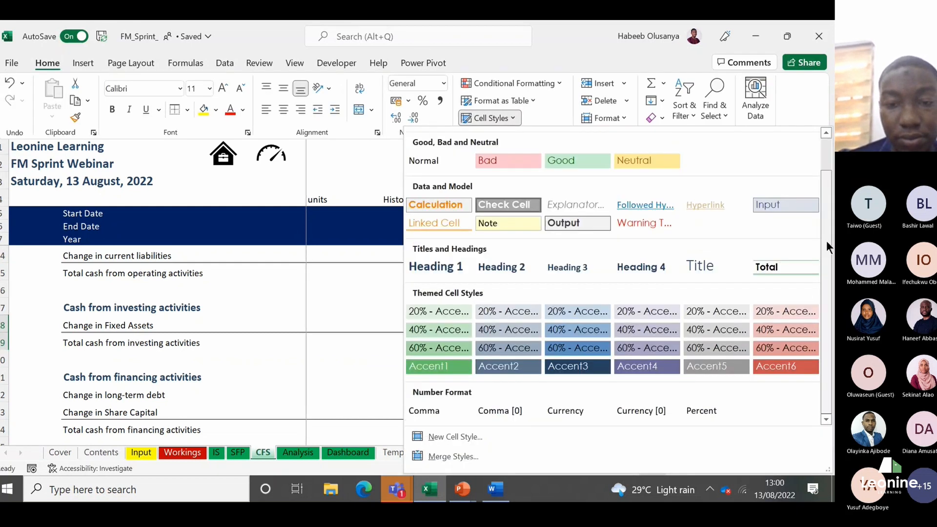
click(493, 408)
click(492, 408)
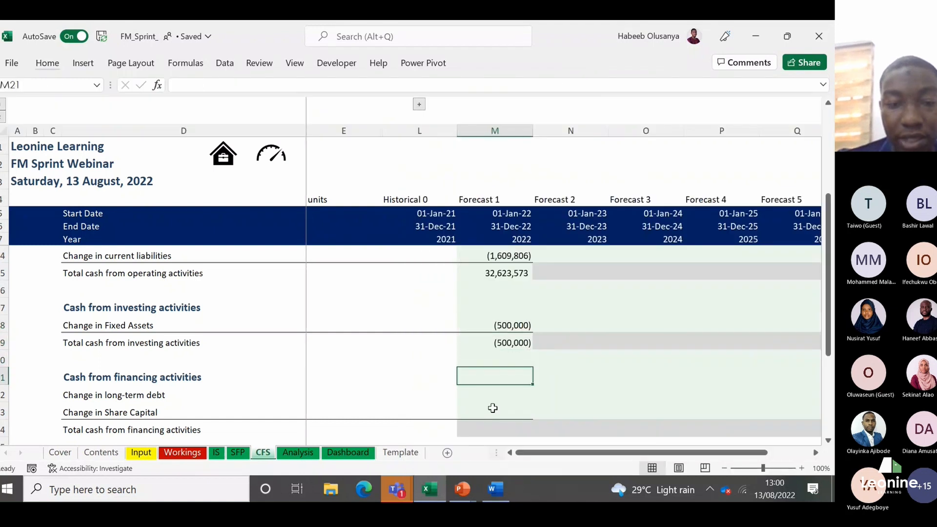
Step: Set the Forecast 1 change in long-term debt in M22 to the year-on-year difference from the SFP sheet with =SFP!M22-SFP!L22
key(Up)
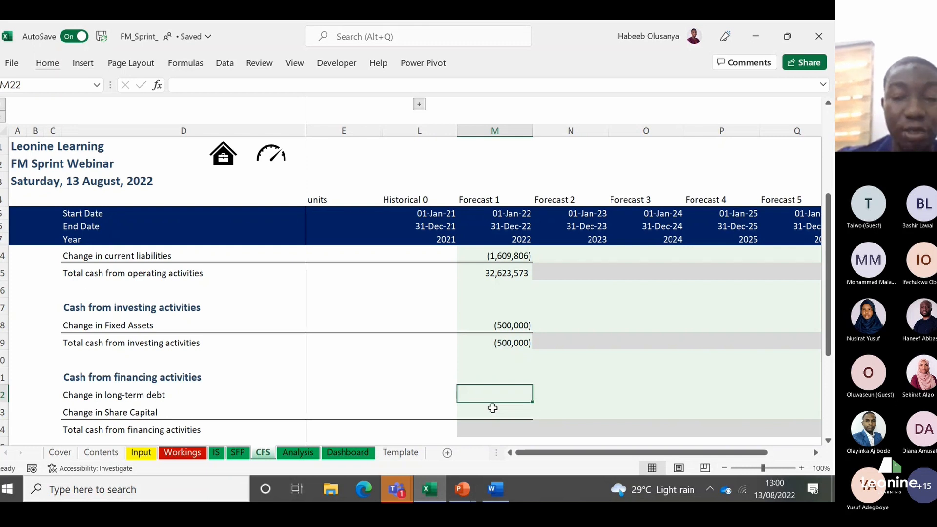
text(=)
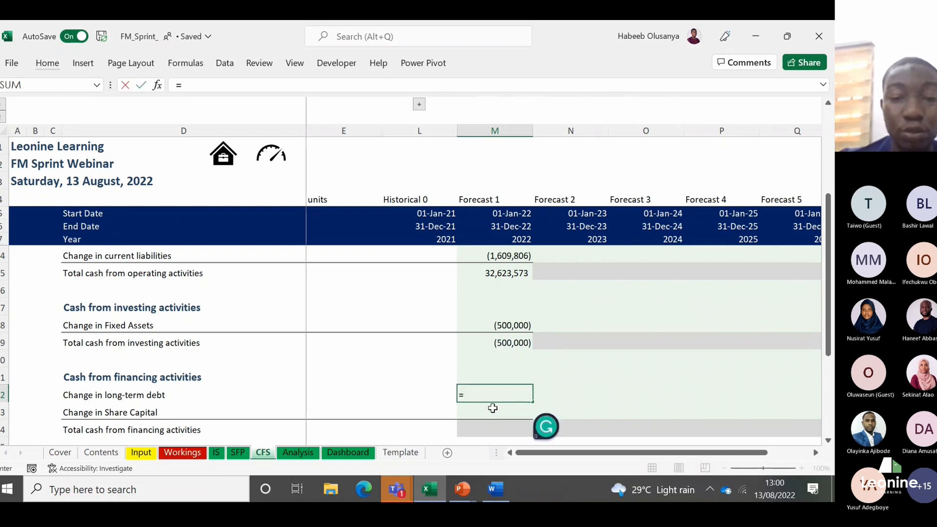
click(238, 452)
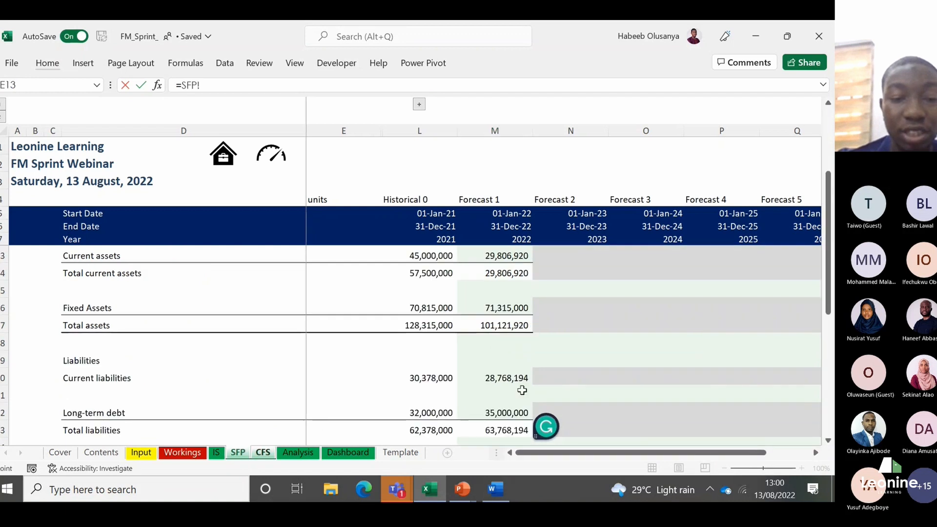
click(512, 405)
text(-)
click(432, 412)
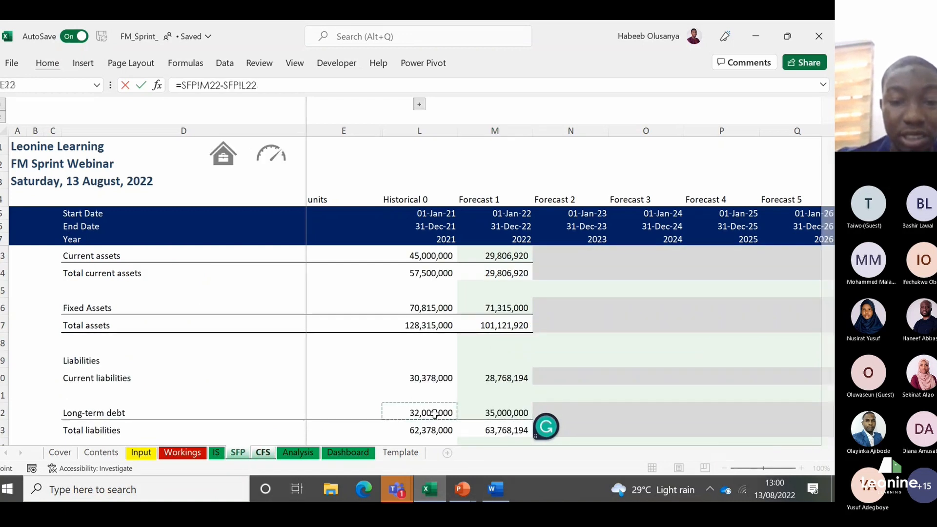
key(Return)
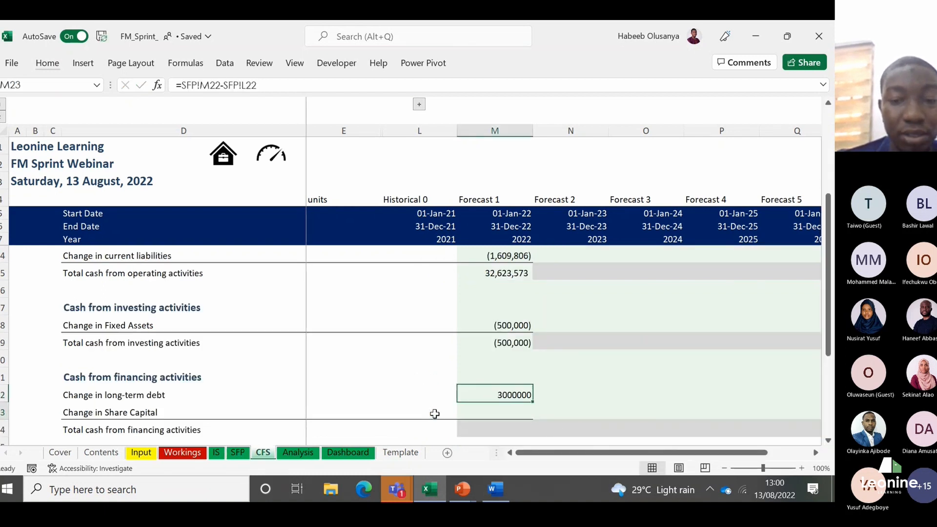
Step: Set the Forecast 1 change in share capital in M23 to the year-on-year difference from the SFP sheet with =SFP!M26-SFP!L26
key(Down)
text(=)
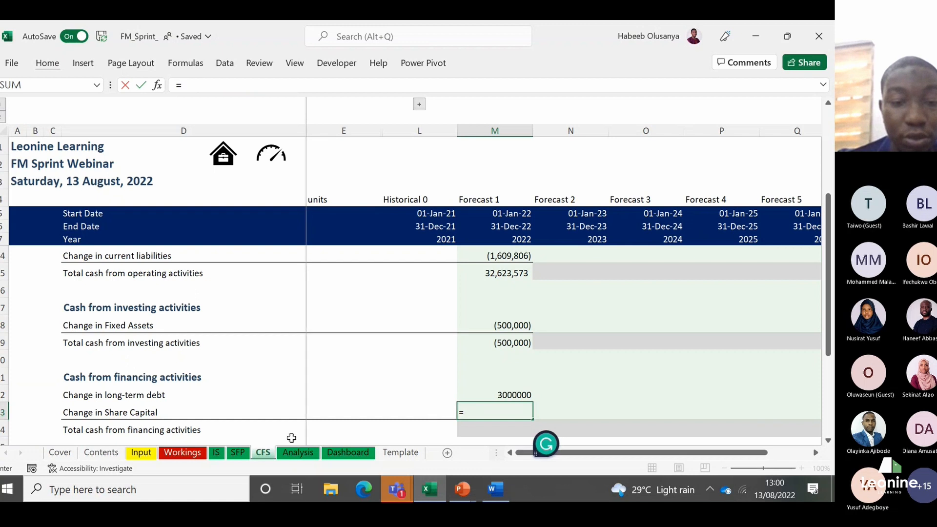
key(ctrl+Page_Up)
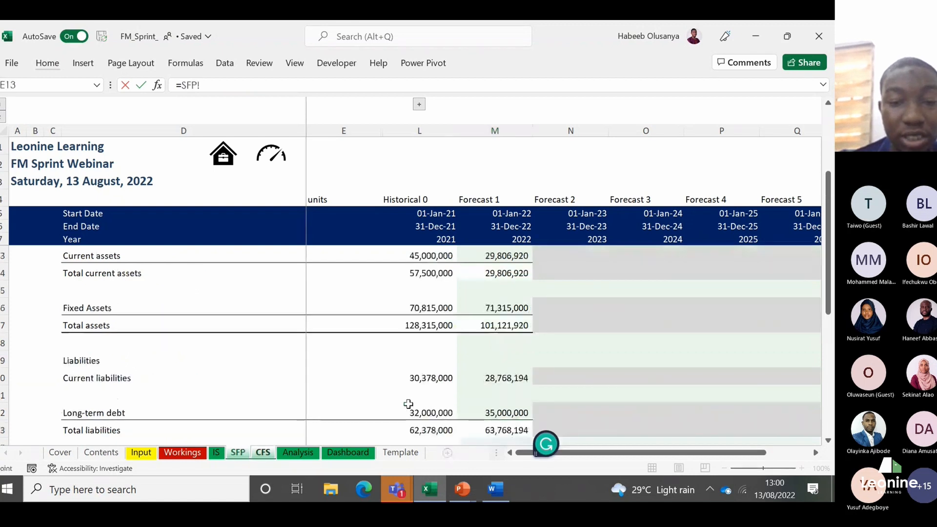
key(Down)
key(Down)
key(Down)
key(Down)
key(Down)
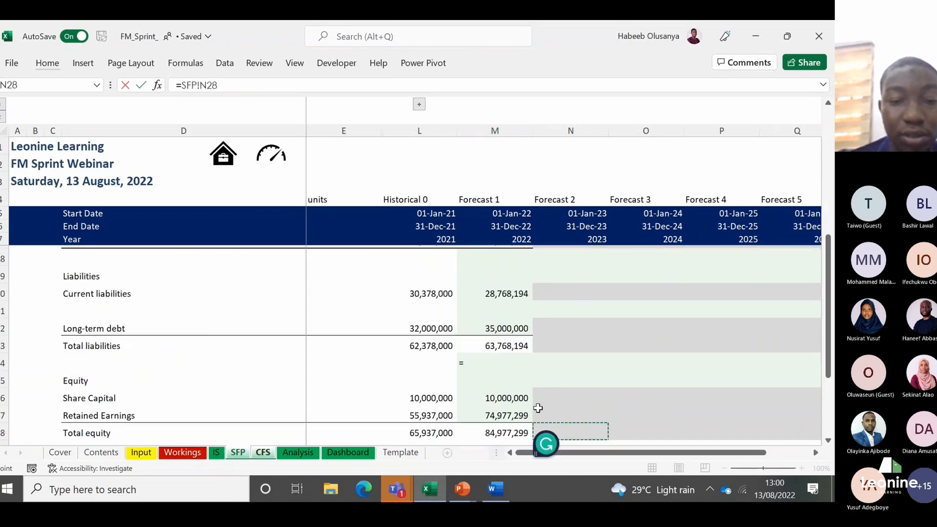
key(Up)
key(Up)
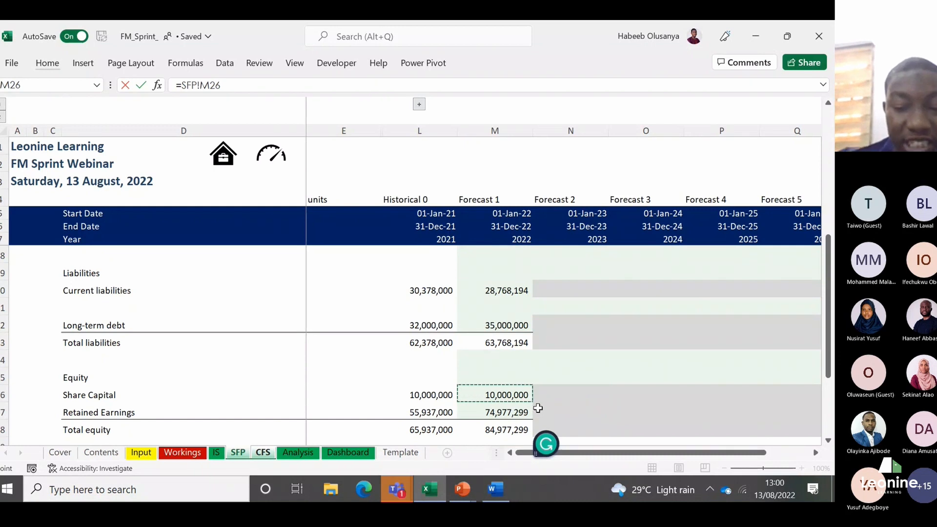
text(-)
click(429, 395)
key(ctrl+Return)
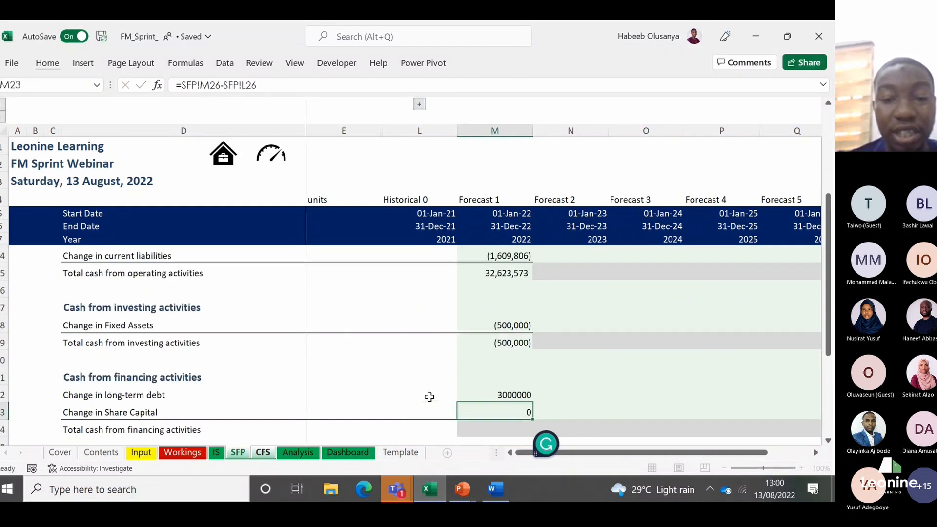
Step: Total the Forecast 1 cash from financing activities in M24 with =SUM(M22:M23)
key(Up)
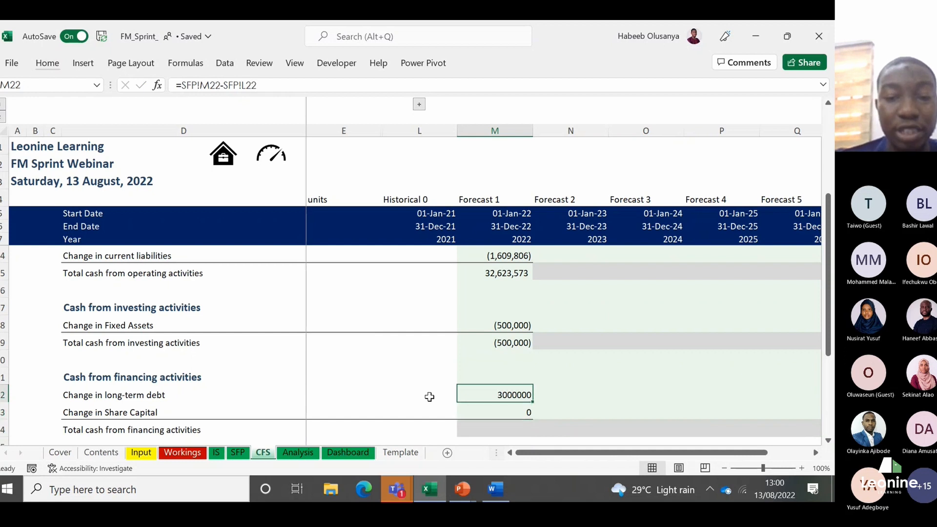
key(Down)
key(Down)
text(=)
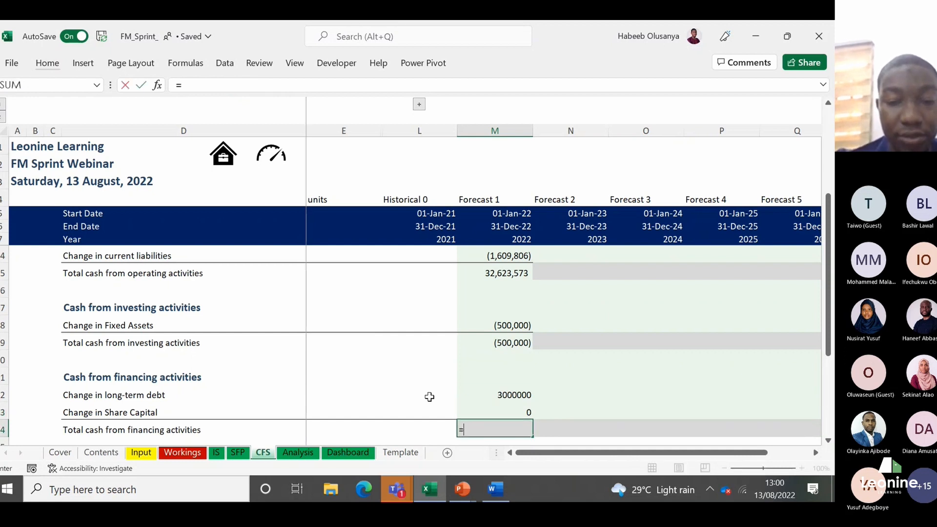
text(SUM()
key(Up)
key(shift+Up)
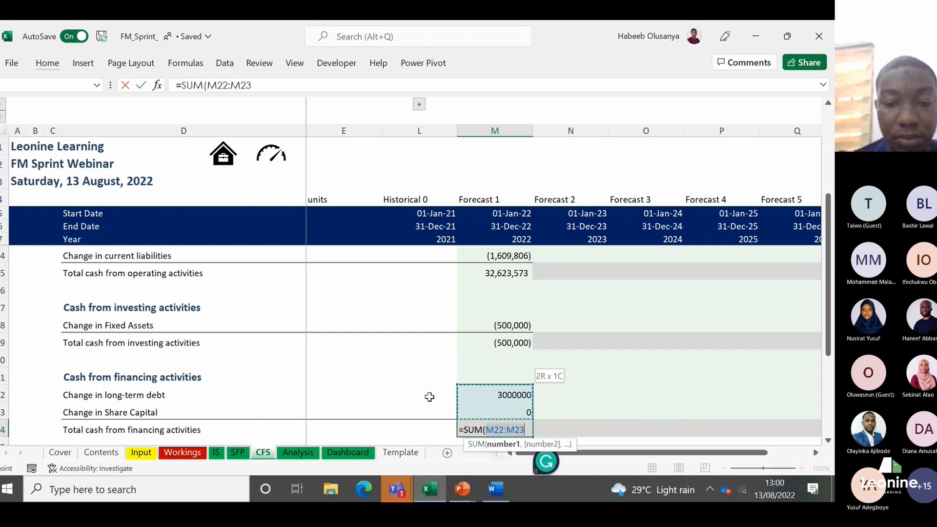
key(Return)
Step: Apply the Comma [0] cell style to the Forecast 1 financing activity figures in M22:M24
key(Up)
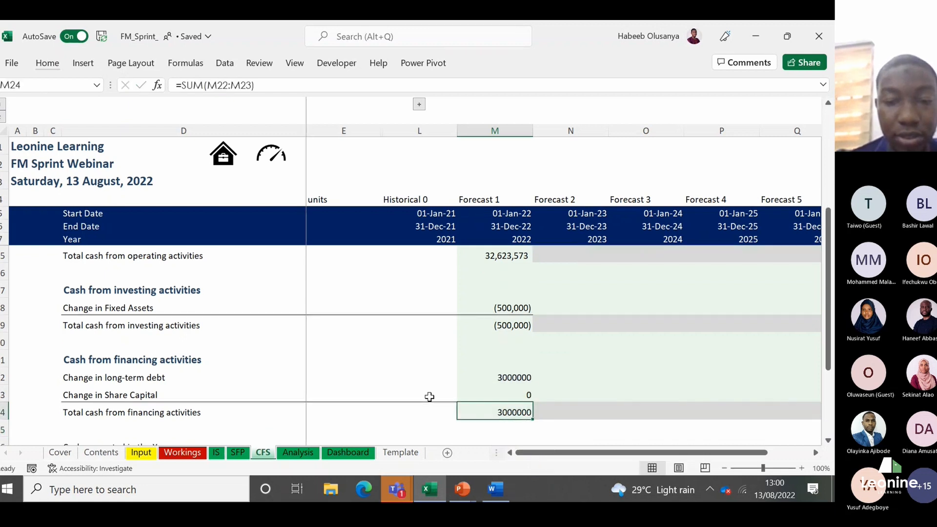
key(shift+Up)
key(shift+Up)
key(alt+h)
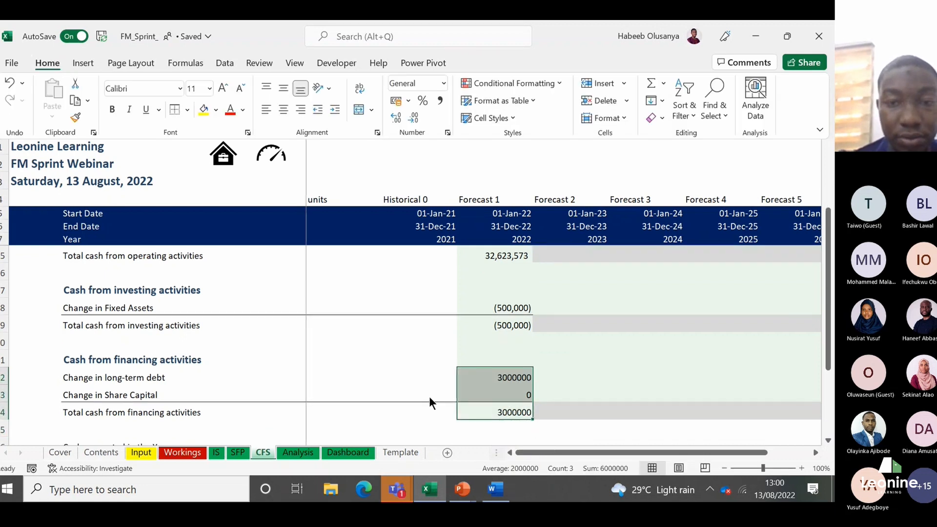
key(j)
scroll(818, 319, down, 1)
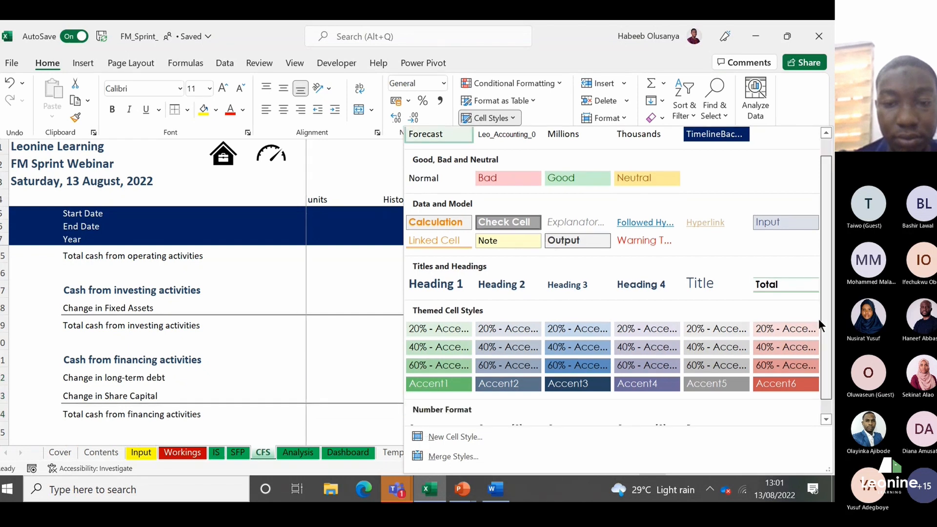
click(478, 423)
Step: Calculate the Forecast 1 cash generated in the year in M26 from the three activity totals with =SUM(M15,M19,M24)
scroll(478, 423, down, 3)
key(Down)
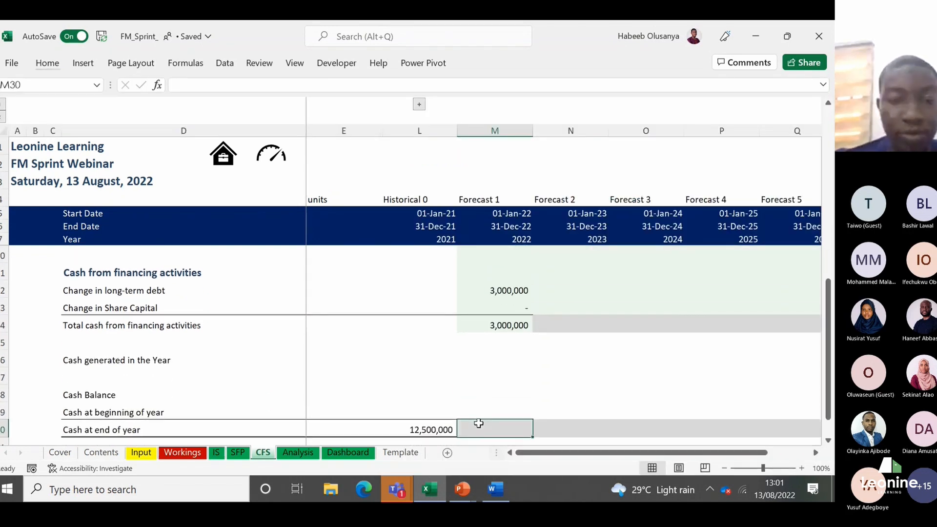
key(Up)
key(Up)
key(Up)
key(Up)
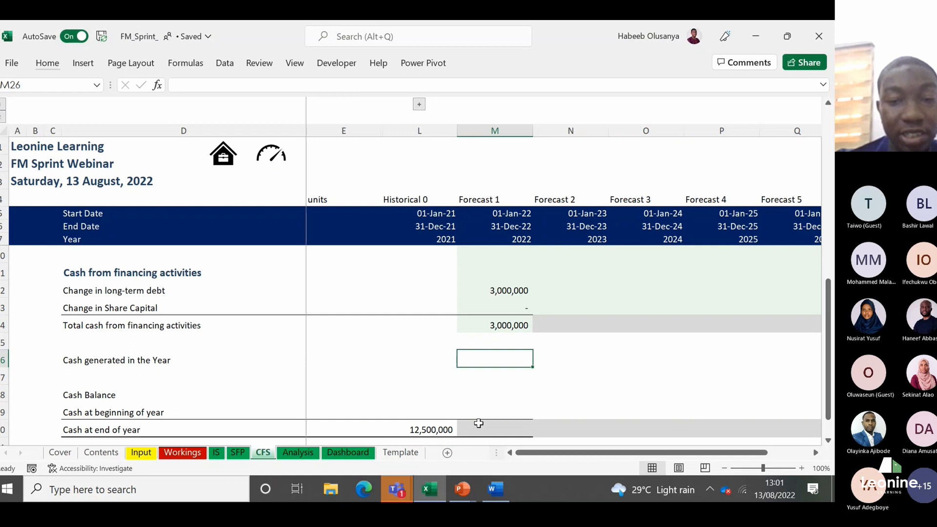
text(=SUM()
key(Up)
key(Up)
key(Up)
key(Up)
key(Up)
key(Up)
key(Up)
key(Up)
key(Up)
key(Up)
key(Up)
key(Up)
key(Up)
key(Up)
key(Up)
key(Up)
key(Up)
key(Up)
key(Up)
key(Up)
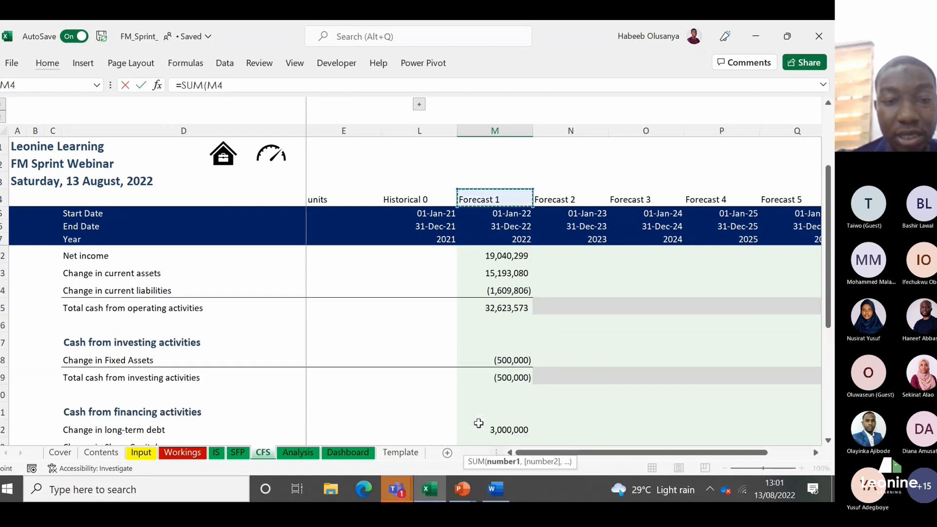
key(Down)
key(Down)
key(Down)
key(Down)
key(Down)
key(Down)
key(Down)
key(Down)
key(Down)
key(Down)
key(Down)
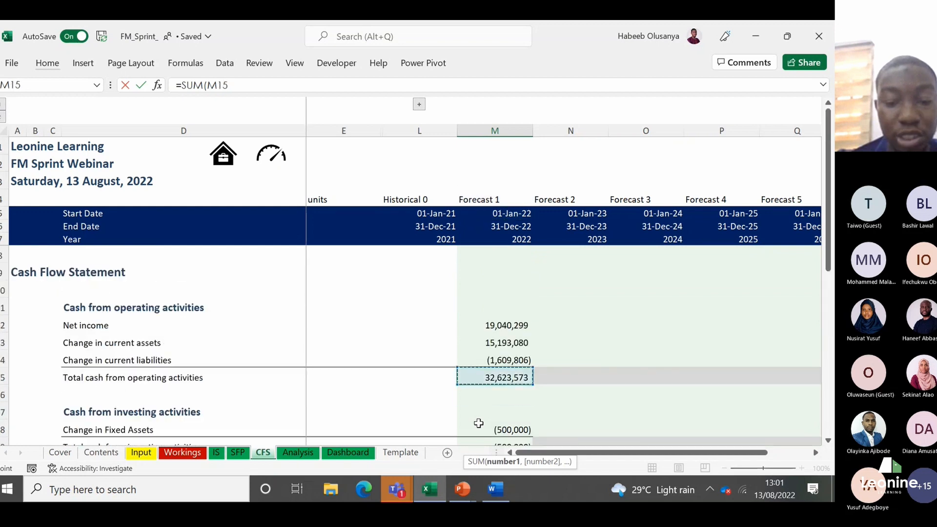
text(,)
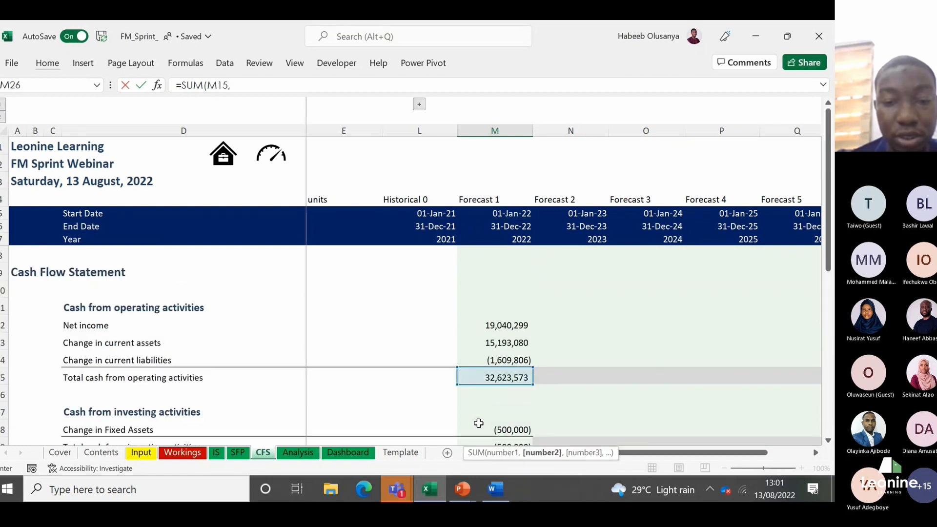
key(Up)
key(Up)
key(Up)
key(Up)
key(Up)
key(Up)
key(Up)
text(,)
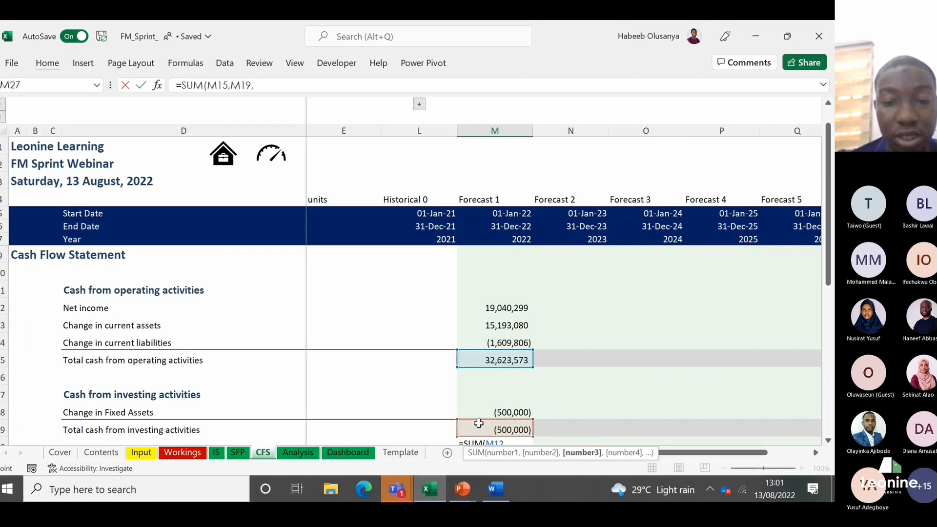
key(Down)
key(Up)
key(Up)
key(Up)
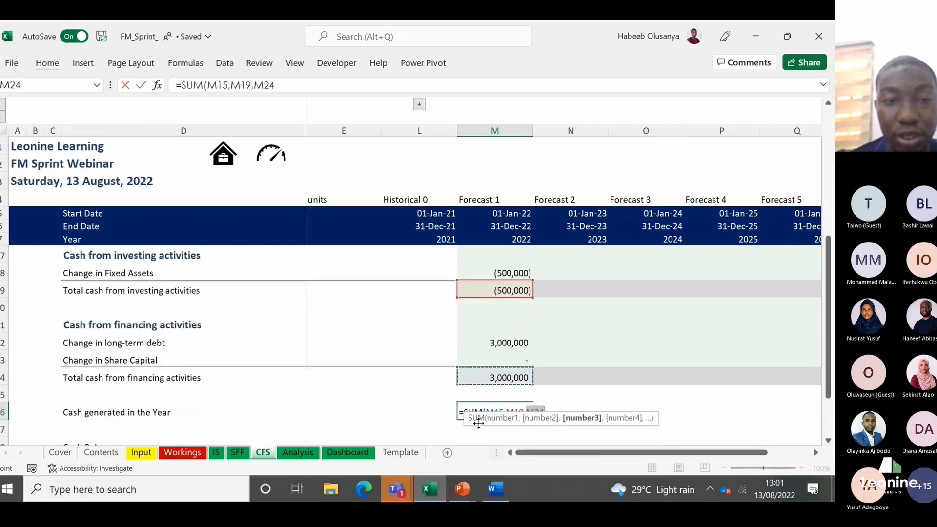
text())
key(Return)
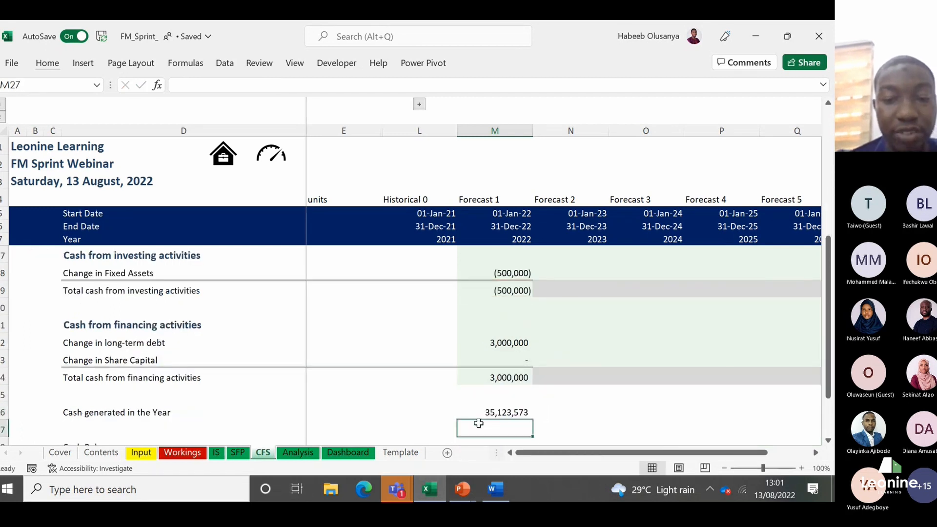
Step: Link the Forecast 1 cash balance in M28 to the cash generated in the year with =M26
key(Down)
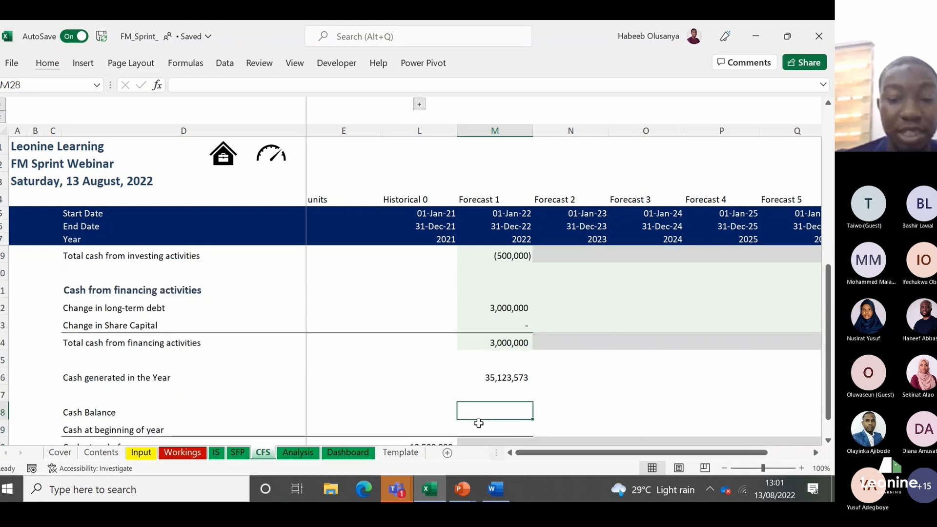
text(=)
key(Up)
key(Up)
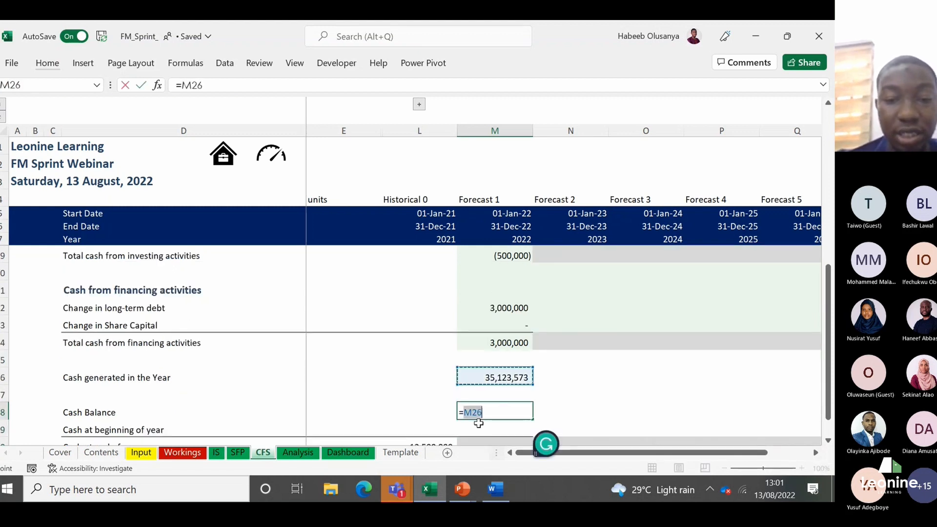
key(Return)
Step: Link the Forecast 1 cash at beginning of year in M29 to the Historical 0 cash at end of year with =L30
key(Down)
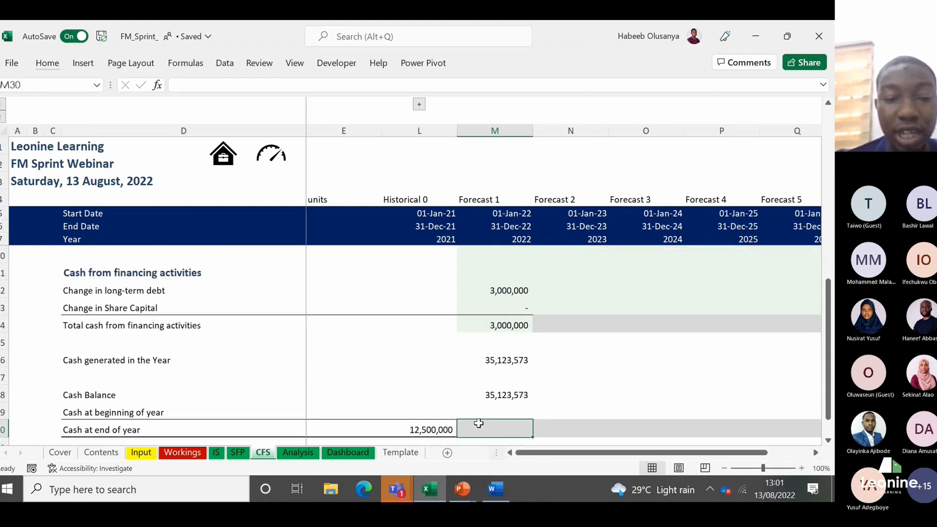
key(Left)
key(Up)
key(Right)
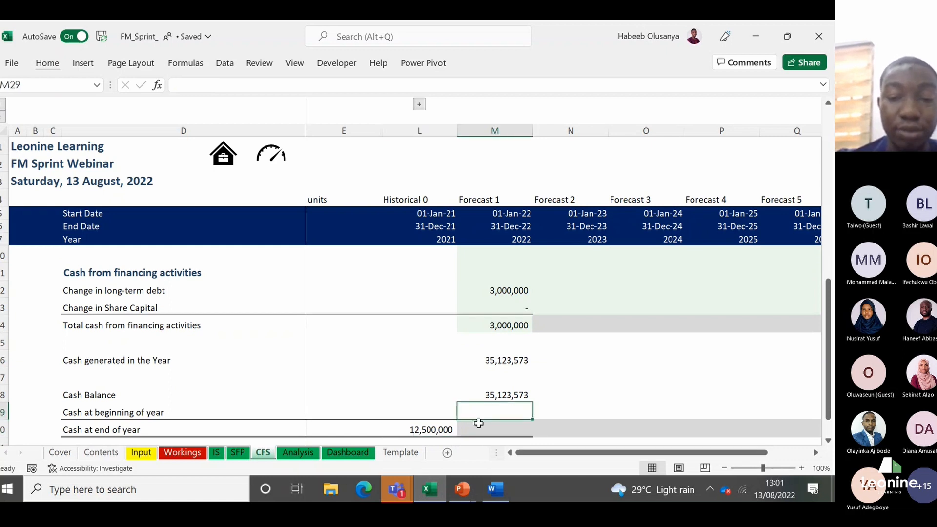
text(=)
key(Left)
key(Down)
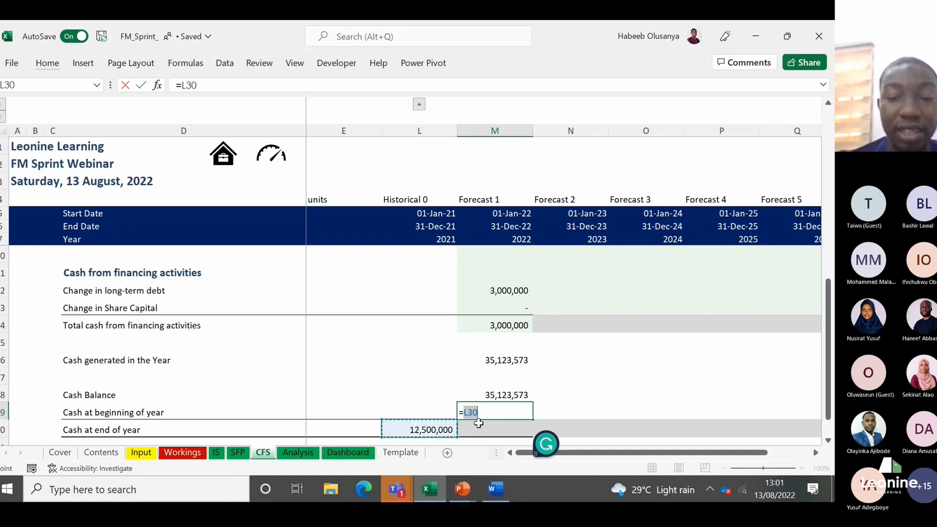
key(Return)
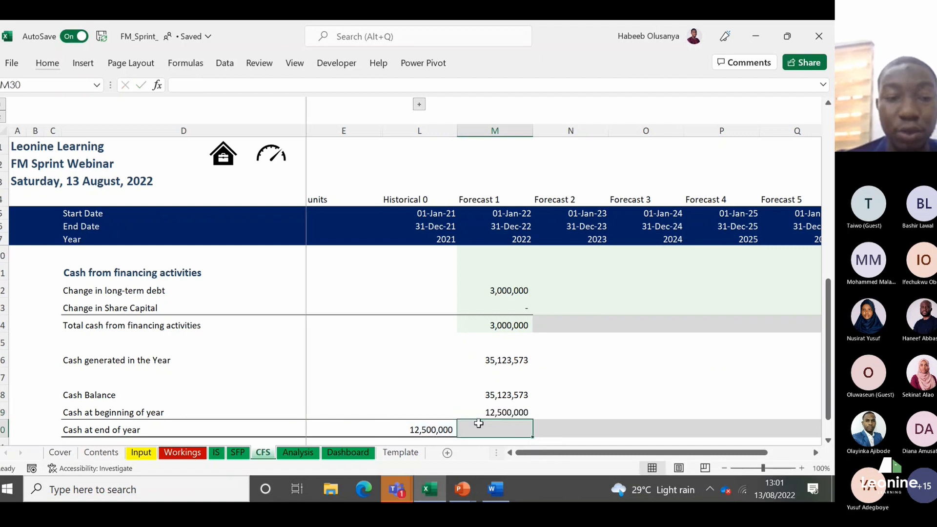
key(Up)
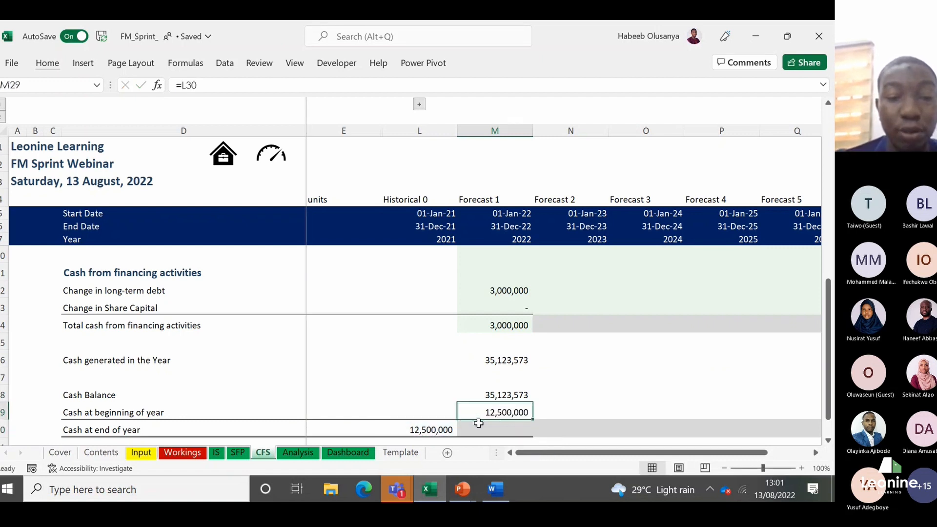
Step: Calculate the Forecast 1 cash at end of year in M30 with =SUM(M28:M29)
key(Up)
key(Down)
key(Down)
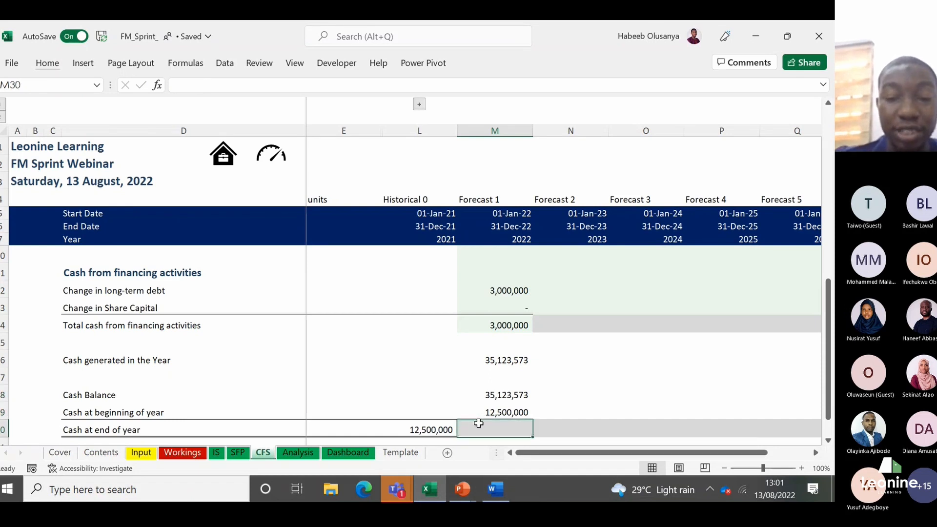
text(=su)
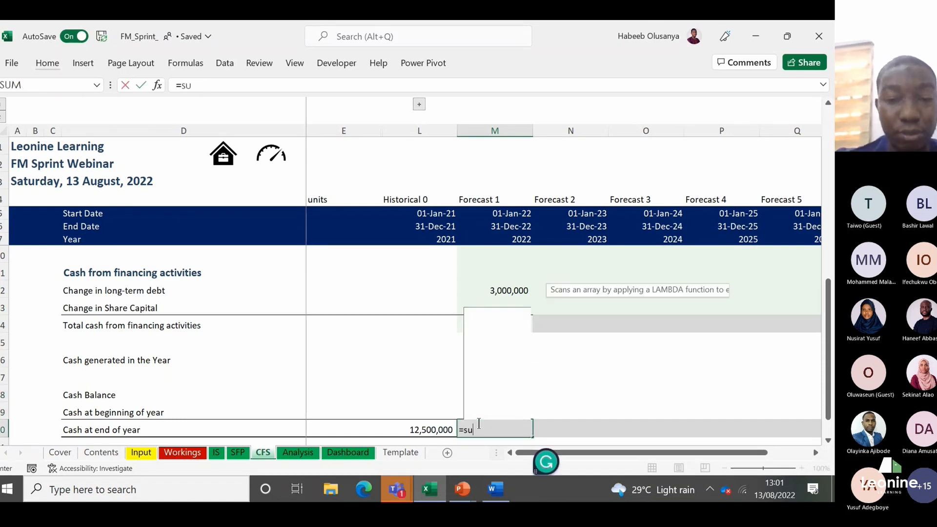
key(Tab)
key(Up)
key(shift+Up)
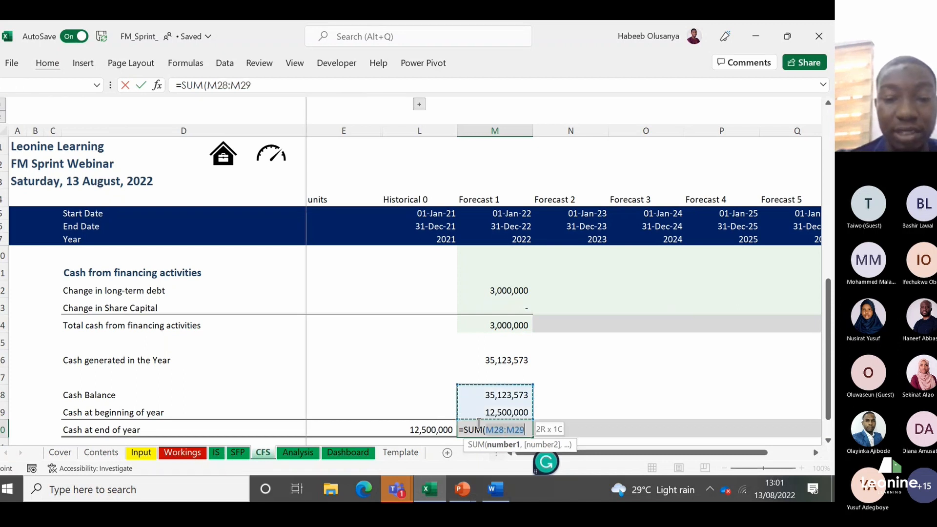
key(Return)
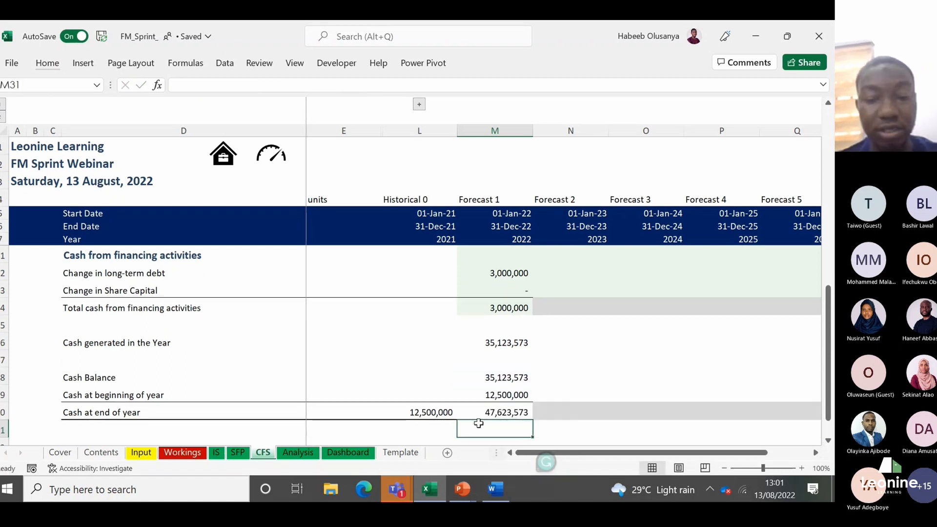
key(Up)
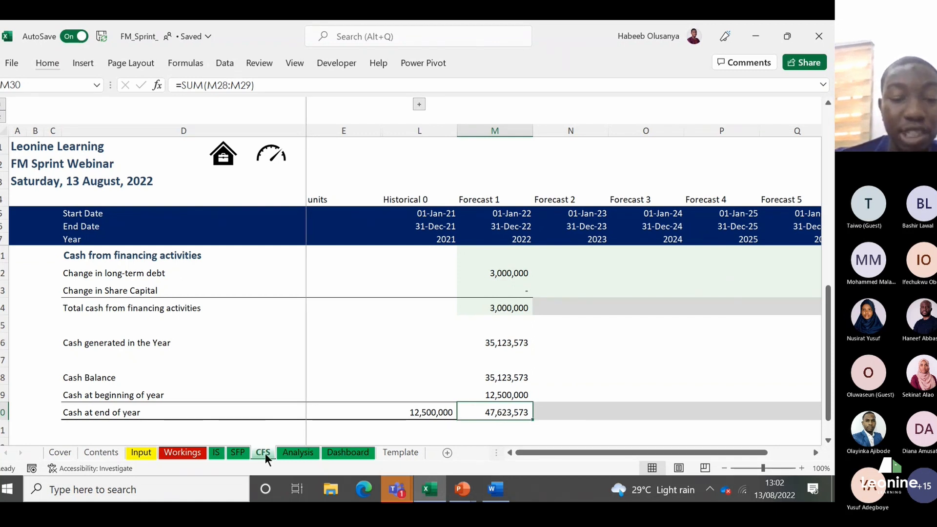
Step: On the SFP sheet, link the Forecast 1 cash in M12 to the cash flow statement's cash at end of year with =CFS!M30
click(238, 453)
click(489, 322)
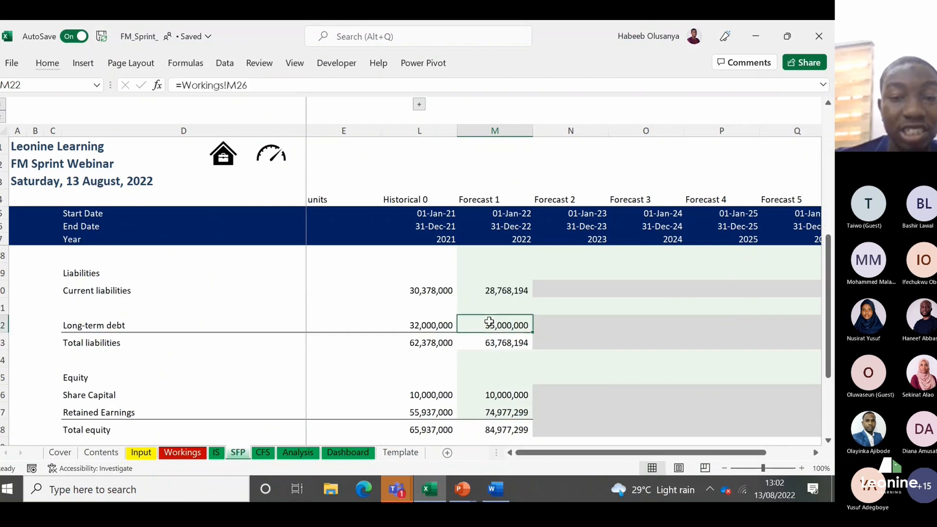
key(Up)
key(Up)
key(Up)
key(Up)
key(Up)
key(Up)
key(Up)
key(Up)
key(Up)
key(Up)
key(Up)
key(Up)
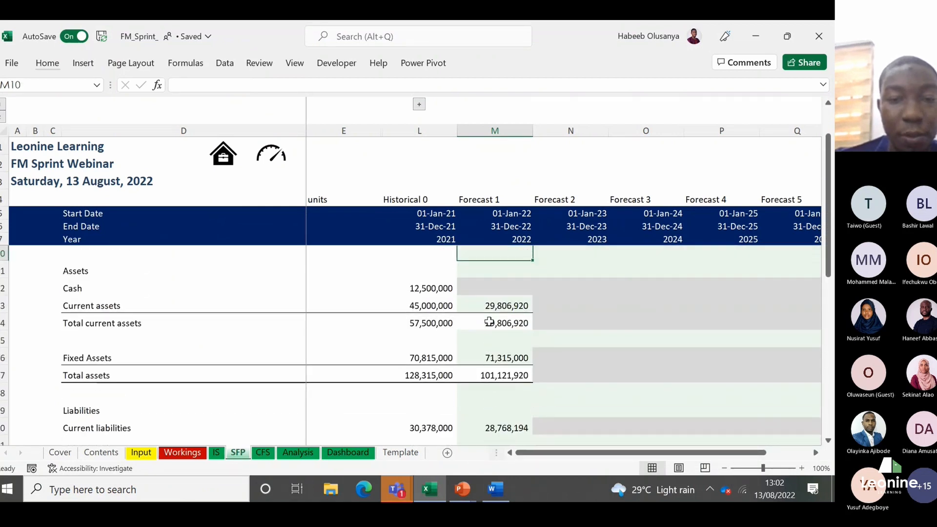
scroll(489, 322, up, 1)
key(Down)
key(Down)
key(F2)
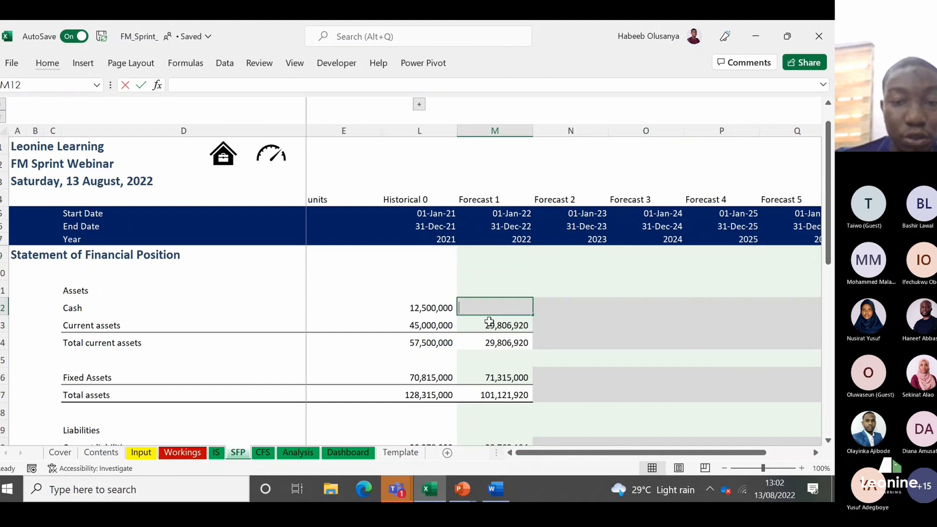
text(=)
click(264, 453)
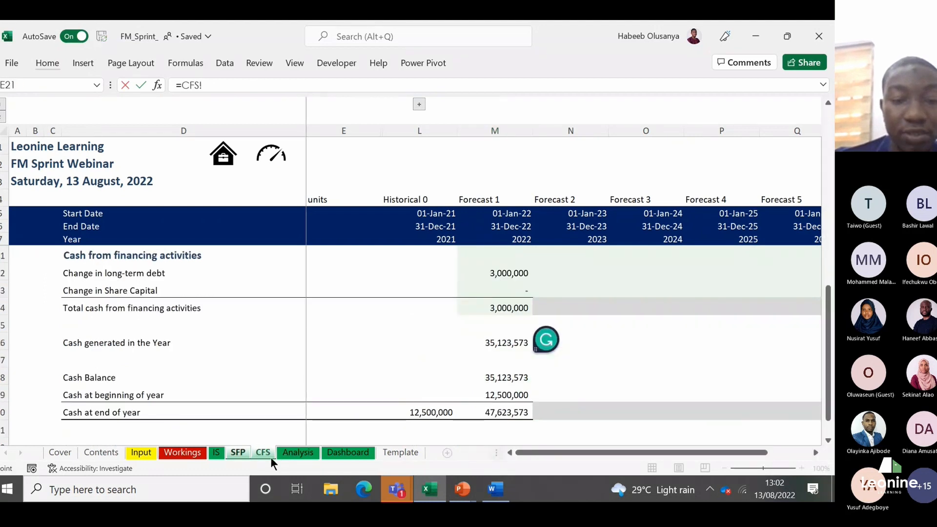
click(504, 412)
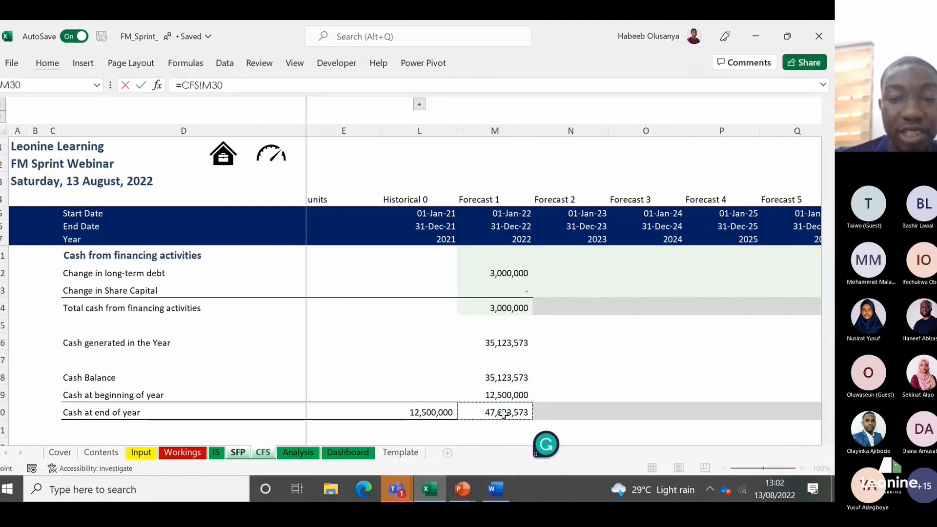
key(Return)
Step: Examine the Forecast 1 statement of financial position down to the balance audit check in M32
key(Down)
key(Down)
key(Down)
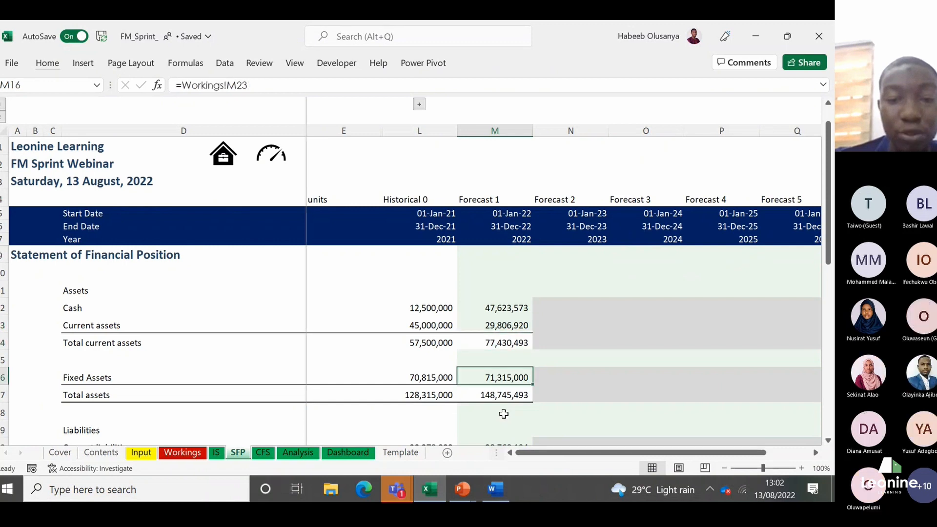
key(Down)
key(Down)
key(Down)
key(Down)
key(Down)
key(Down)
key(Down)
key(Down)
key(Down)
key(Down)
key(Down)
key(Down)
key(Down)
key(Down)
key(Down)
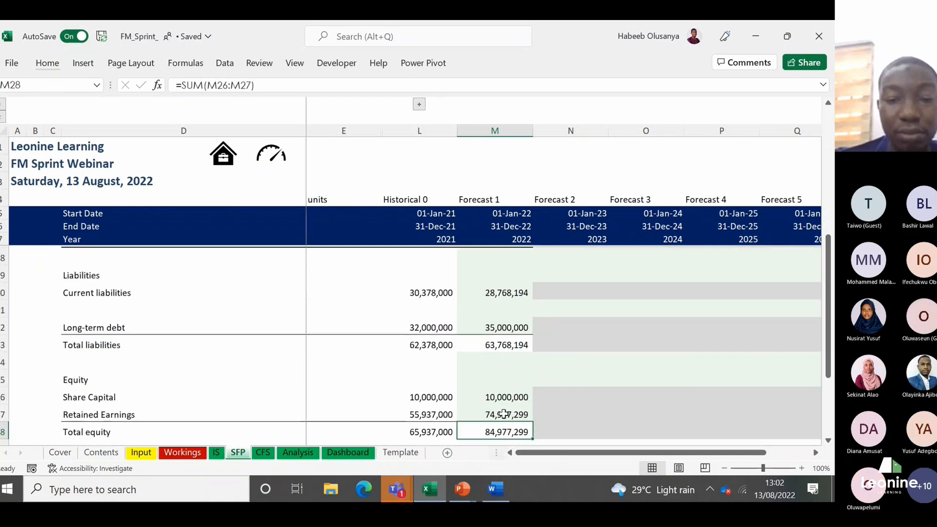
key(Down)
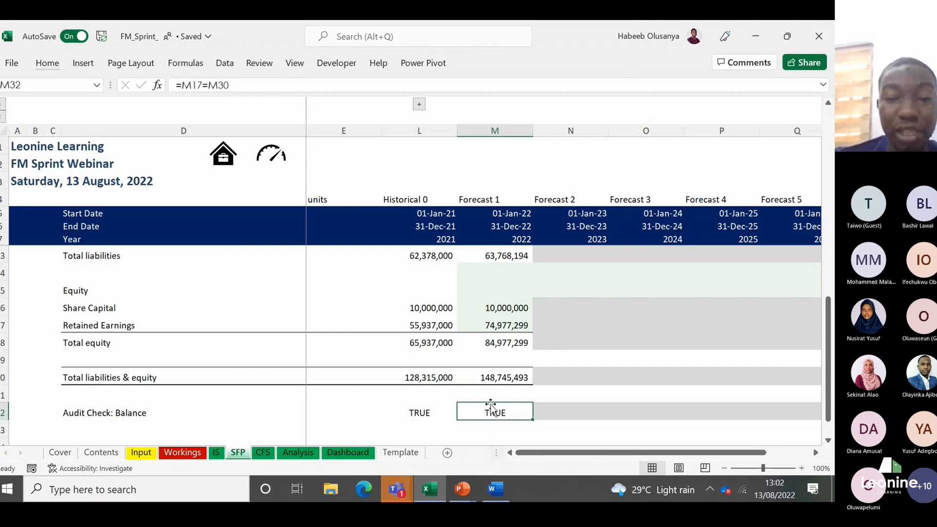
Step: Switch to the Notes document in Word and highlight the line "Asset= Equity+Liabilities"
mouse_move(502, 488)
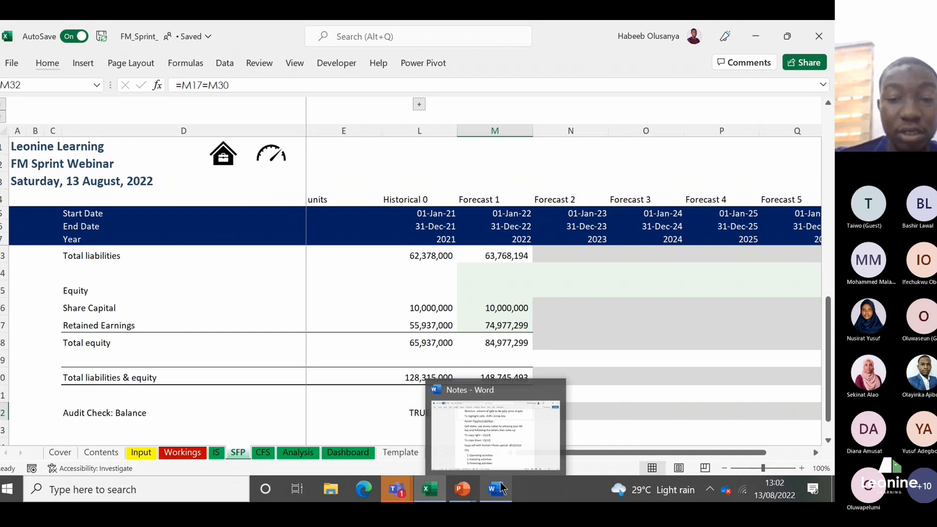
click(514, 434)
drag(399, 155, 211, 156)
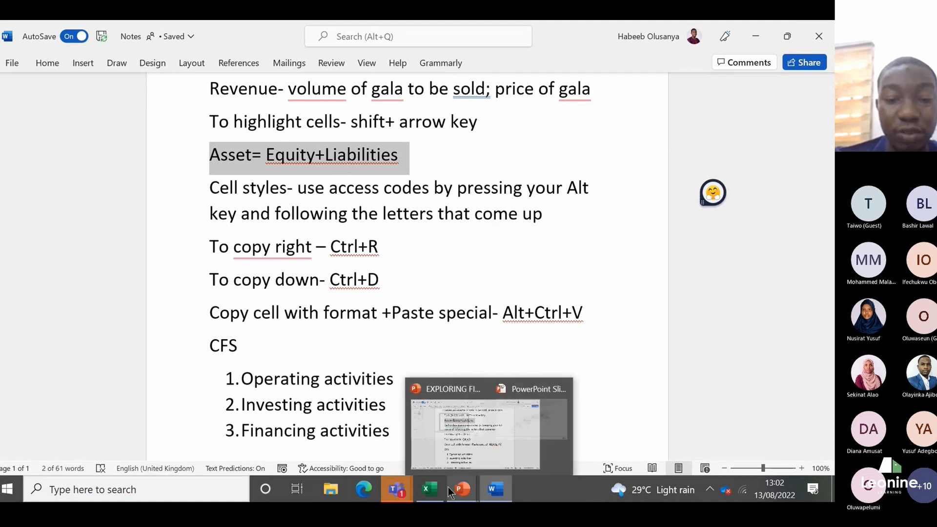
Step: Switch back to Excel and review the Forecast 1 cash formulas from M30 up to M26 on the CFS sheet
mouse_move(430, 490)
click(445, 438)
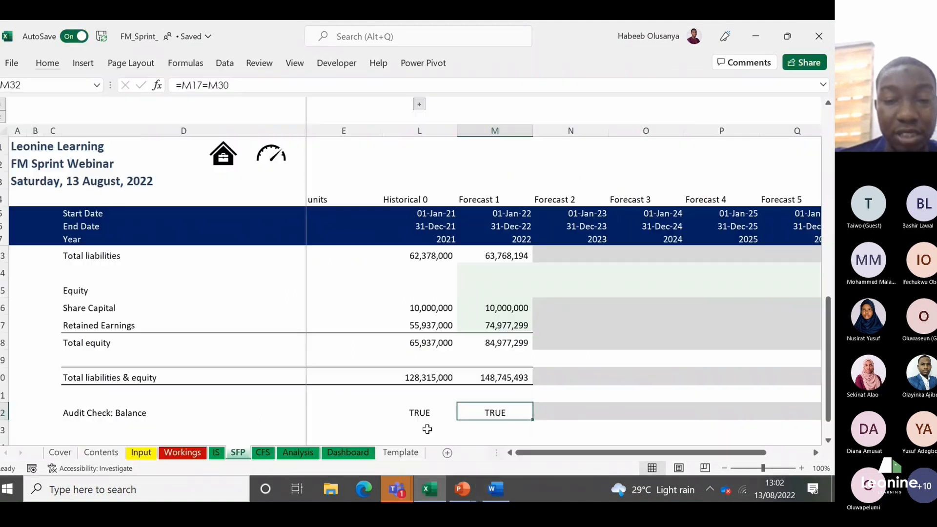
click(263, 456)
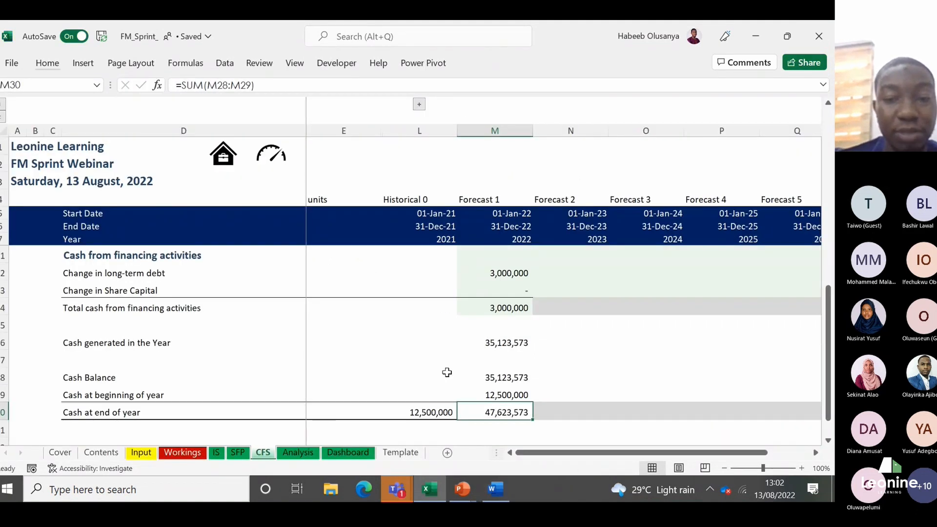
key(Up)
key(Up)
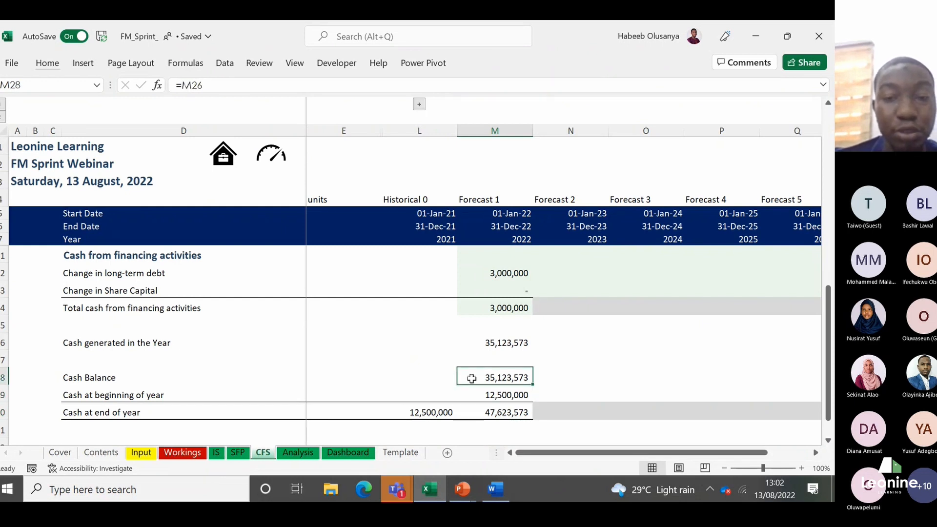
key(Up)
key(Up)
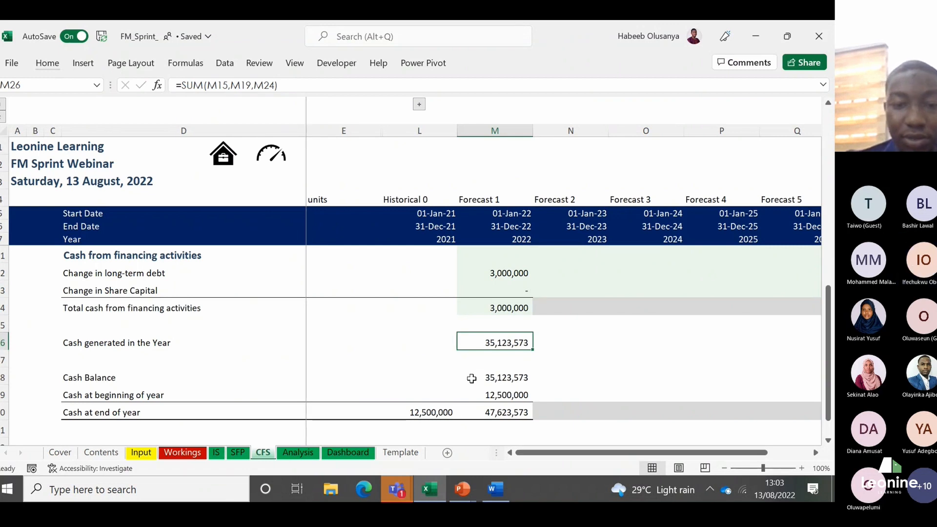
Step: Clear the Forecast 1 balance audit check in M32 on the SFP sheet
click(244, 449)
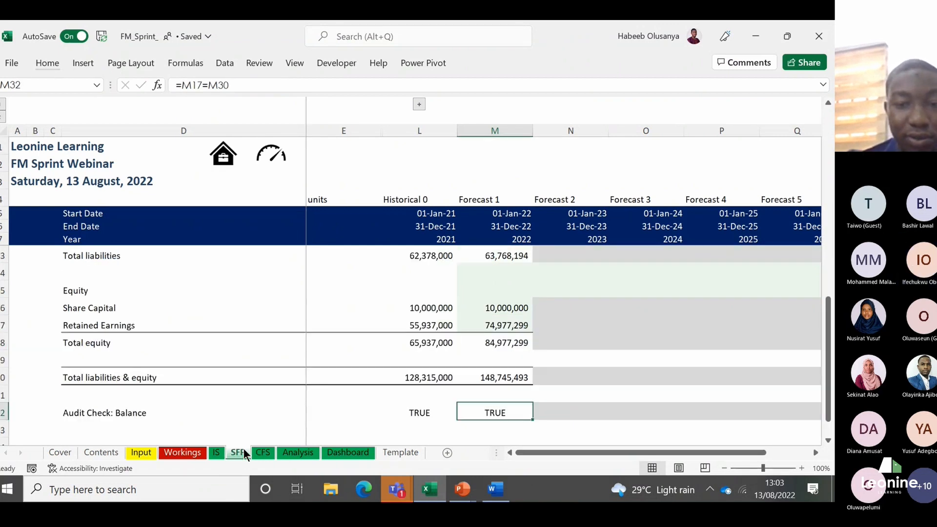
click(431, 405)
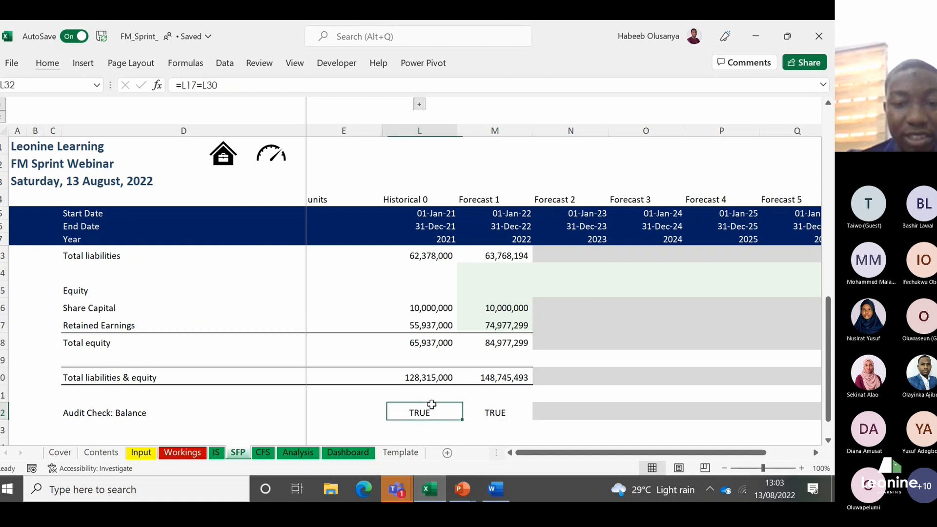
key(Right)
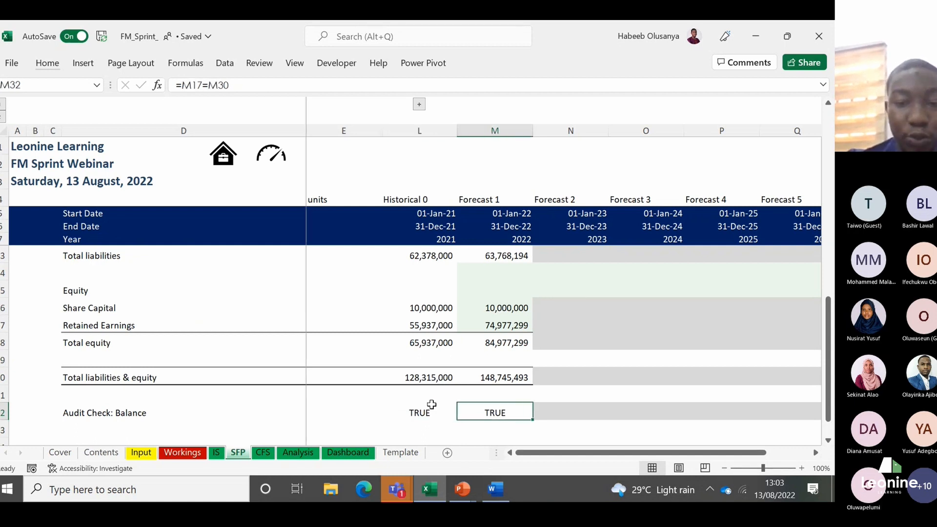
key(Delete)
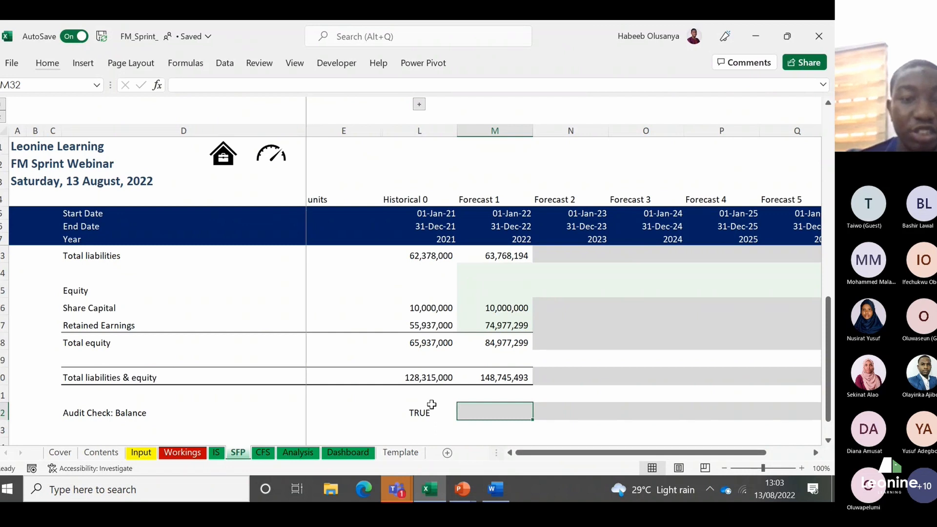
Step: Switch to the Notes document in Word and highlight each side of the "Asset= Equity+Liabilities" equation in turn
mouse_move(495, 488)
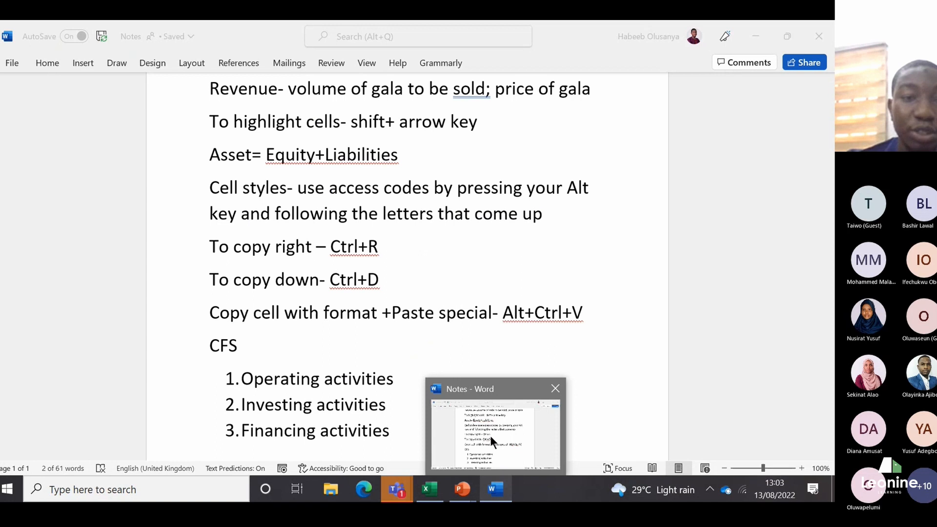
click(490, 435)
drag(266, 154, 416, 149)
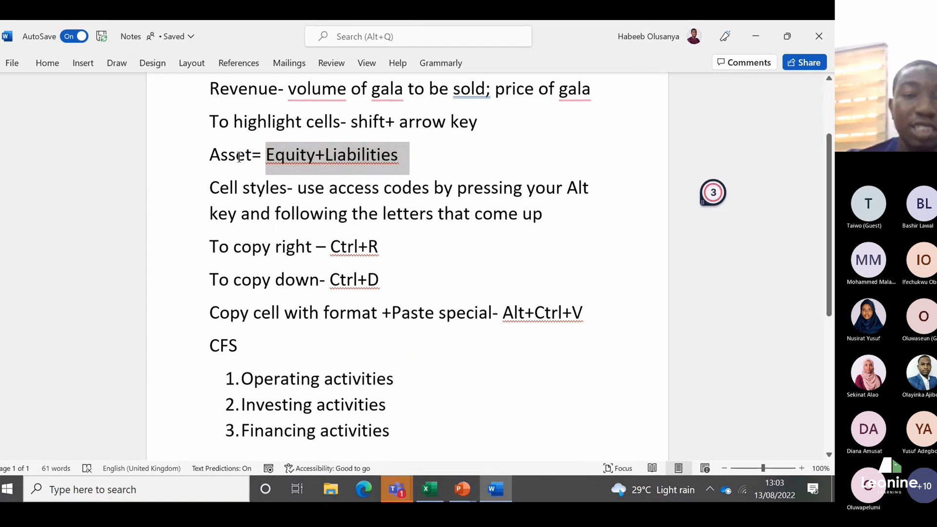
drag(211, 154, 255, 154)
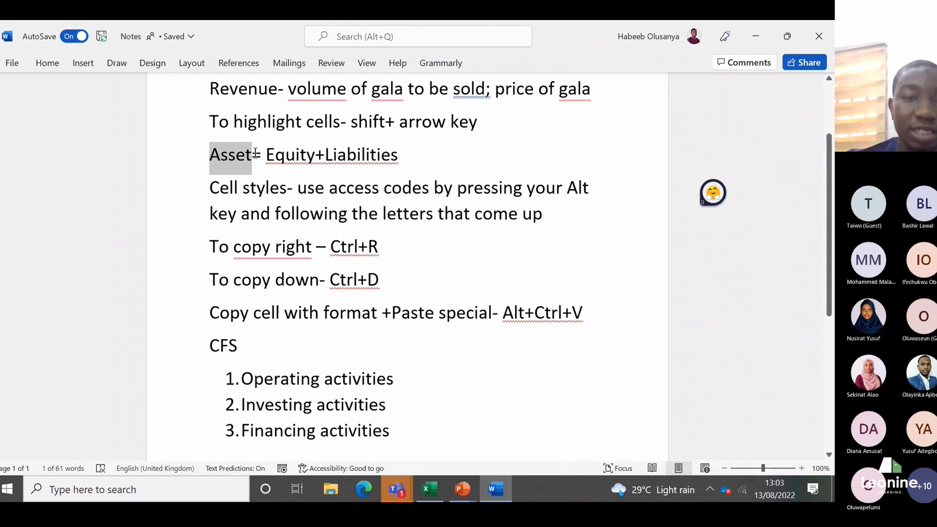
click(209, 157)
drag(400, 162, 274, 164)
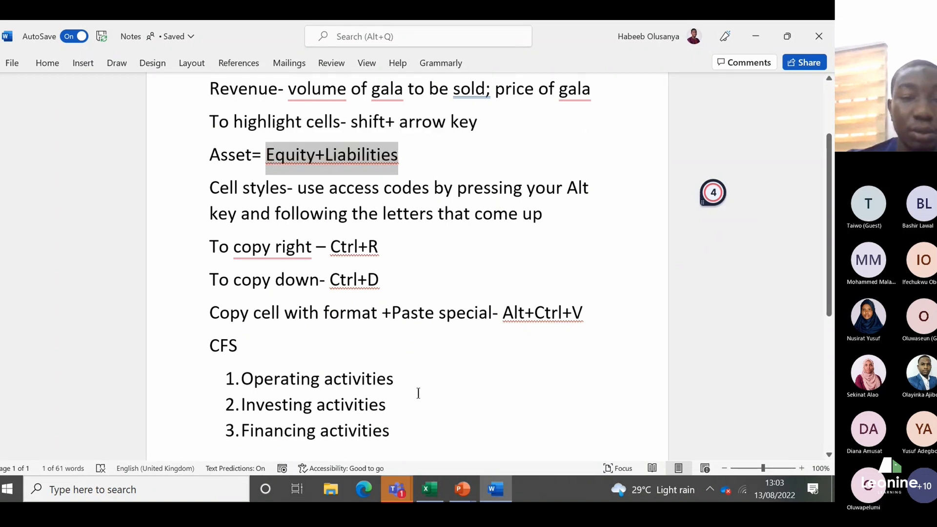
Step: Back in Excel, enter the Forecast 1 balance audit check in M32, comparing total assets with total liabilities and equity using =M17=M30
mouse_move(441, 493)
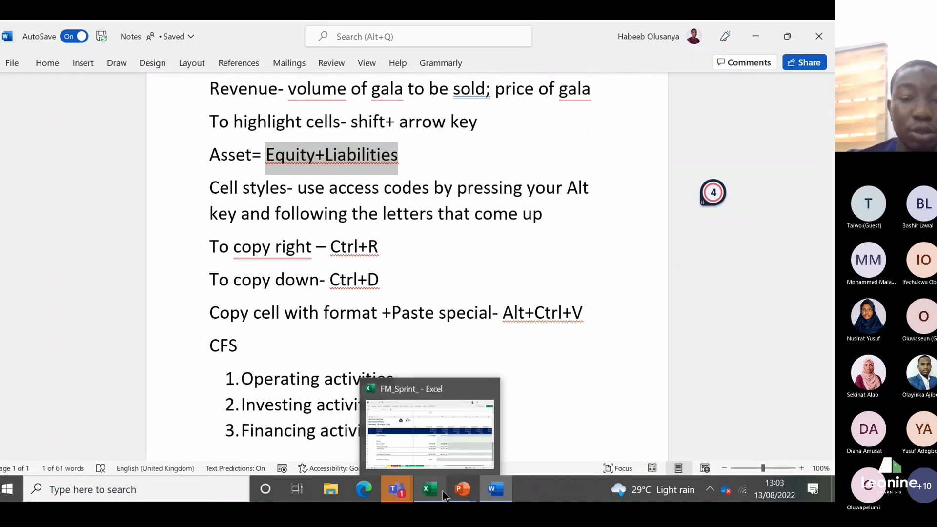
click(446, 464)
click(483, 409)
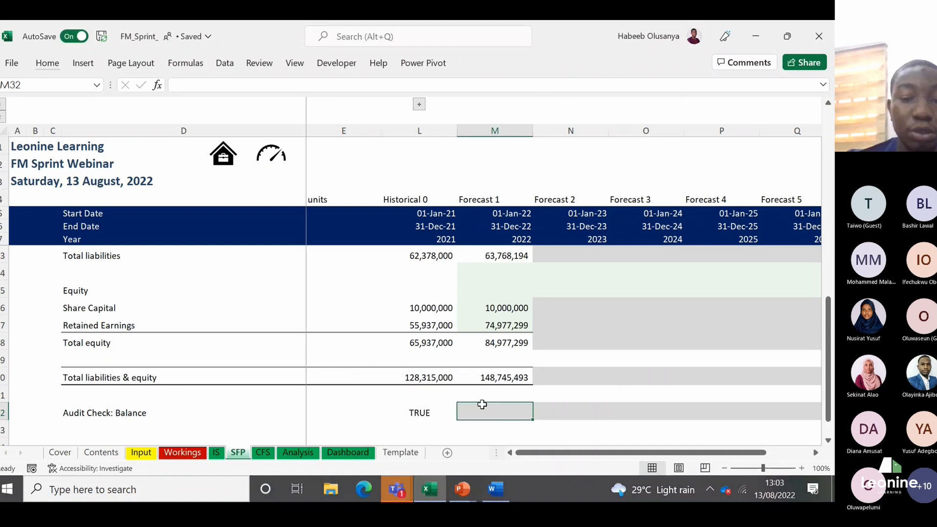
text(=)
key(Up)
key(Up)
key(Up)
key(Up)
key(Up)
key(Up)
key(Up)
key(Up)
key(Up)
key(Up)
key(Up)
key(Up)
key(Up)
key(Up)
key(Up)
key(Up)
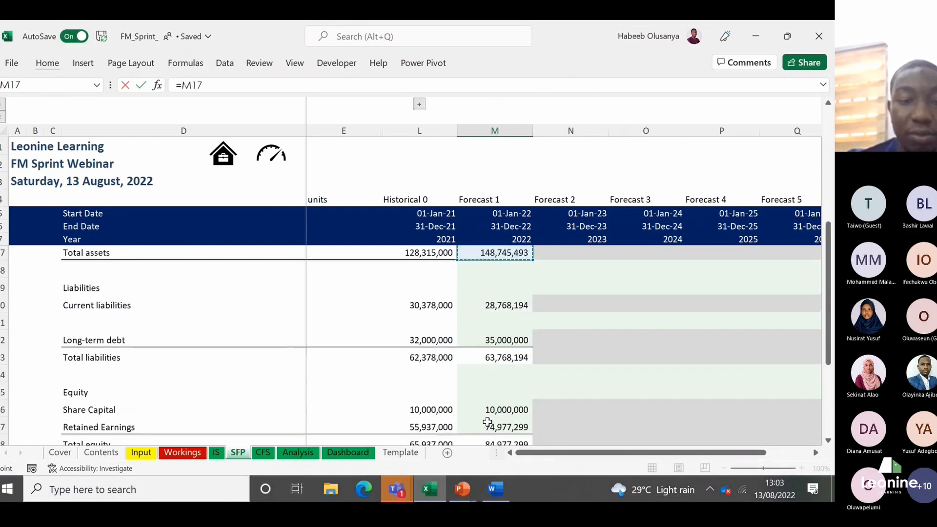
key(Down)
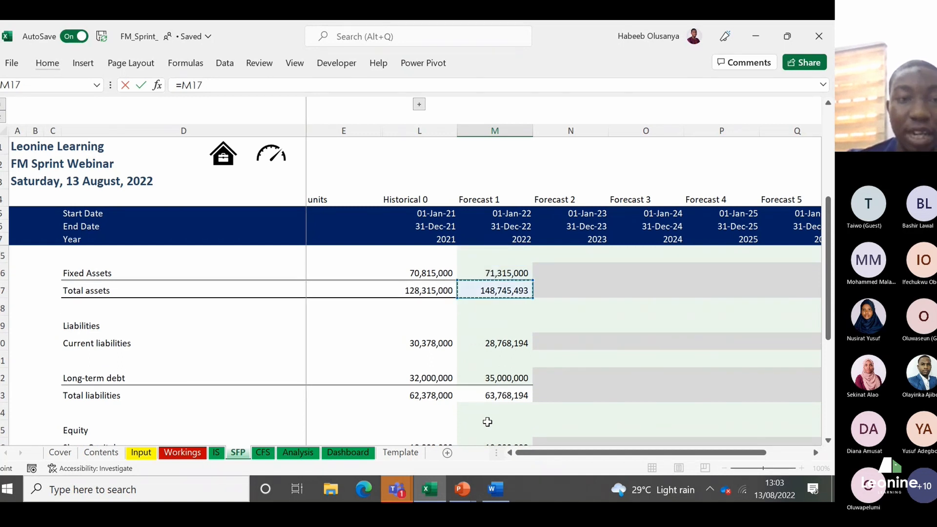
text(=)
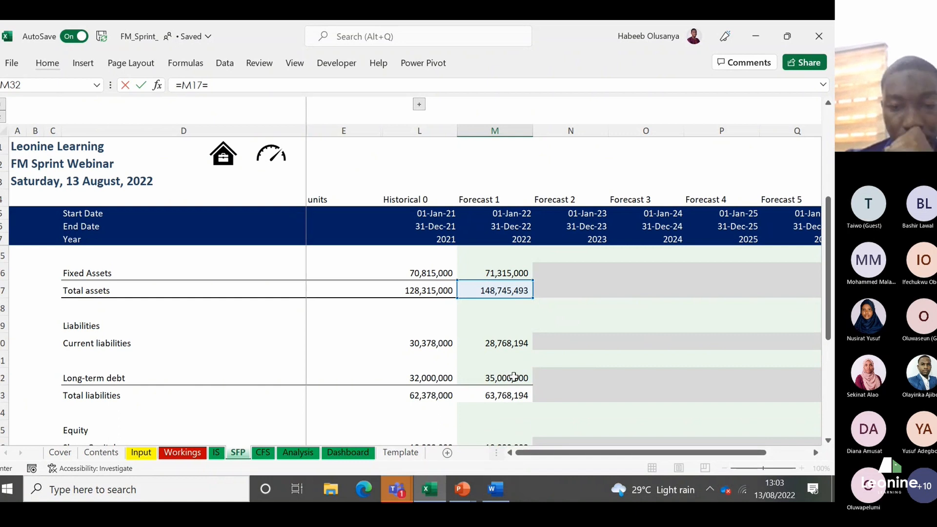
click(514, 376)
key(Down)
key(Down)
key(Down)
key(Down)
key(Down)
key(Down)
key(Down)
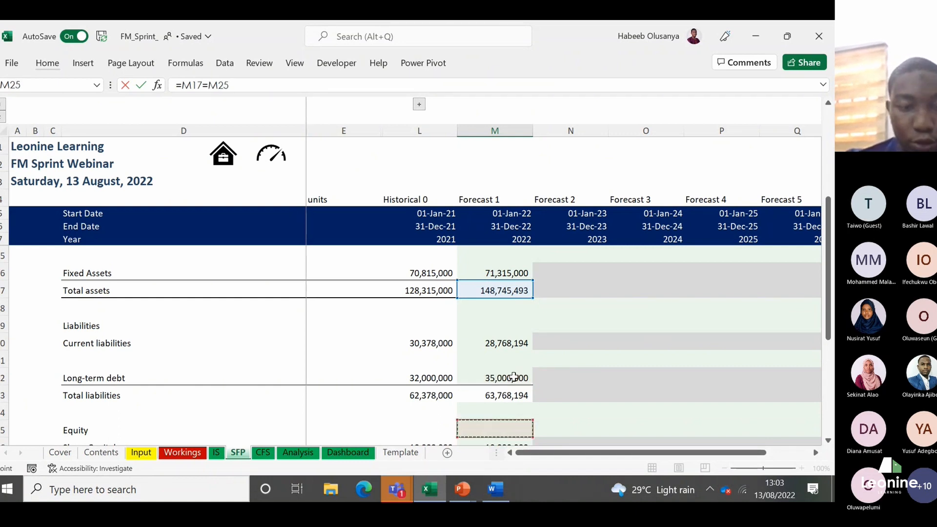
key(Down)
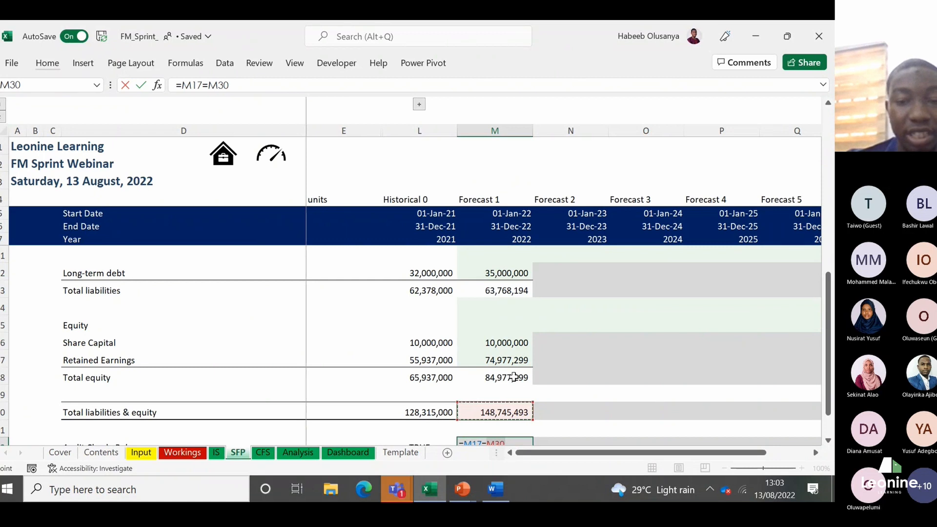
key(Return)
key(Up)
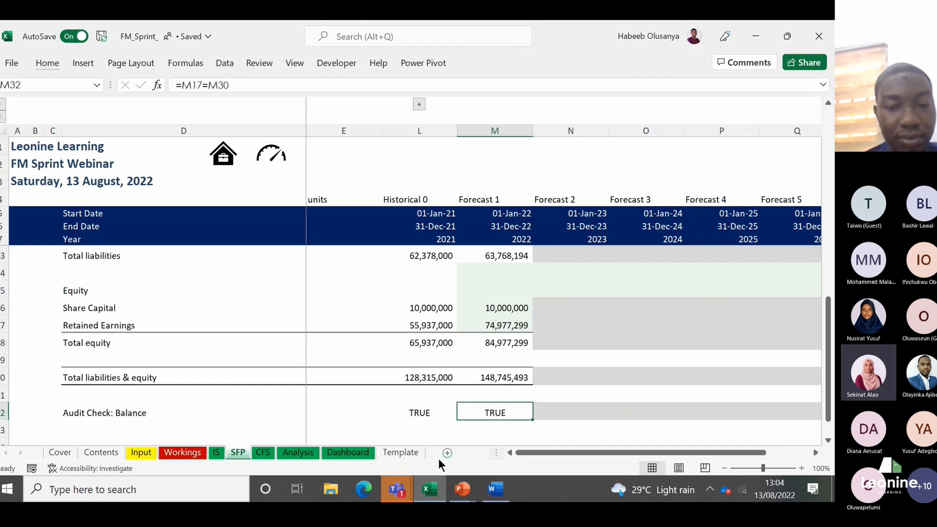
Step: Bring up the Teams meeting window to check on the participants and return to Excel
mouse_move(396, 488)
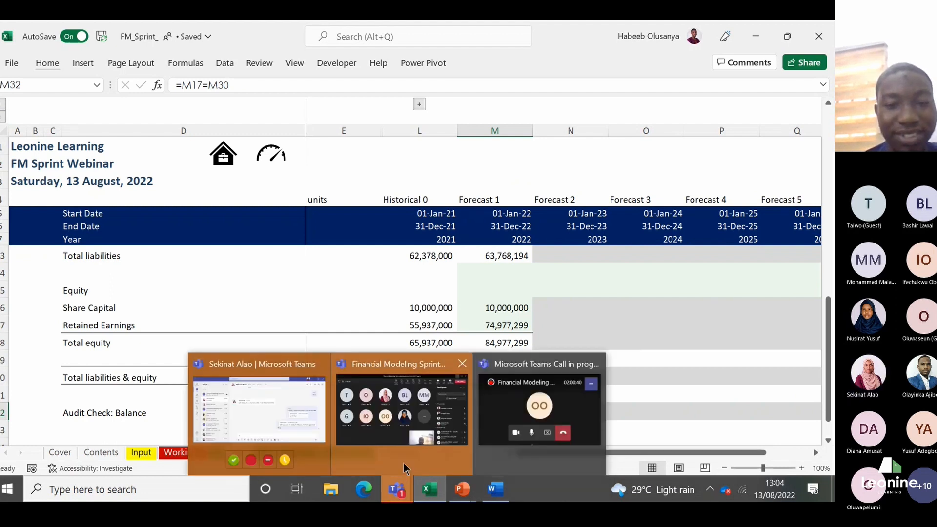
click(403, 463)
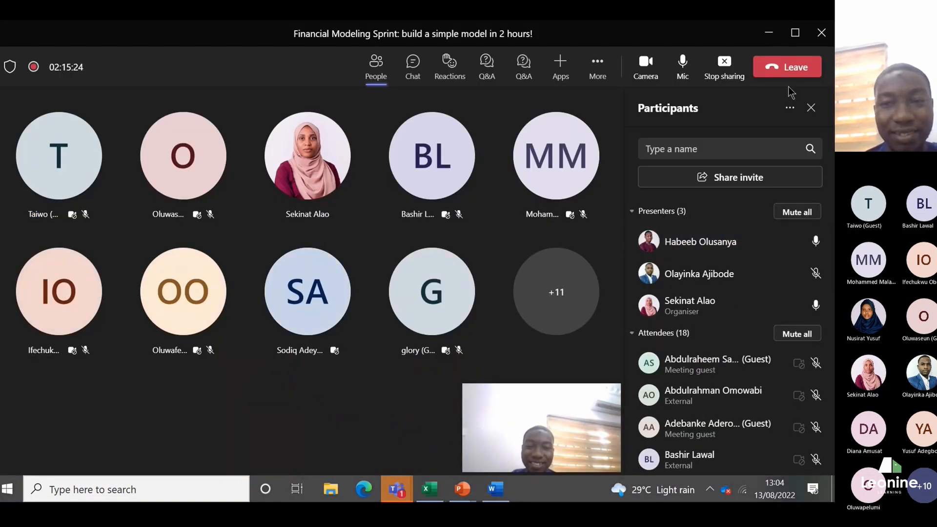
click(769, 33)
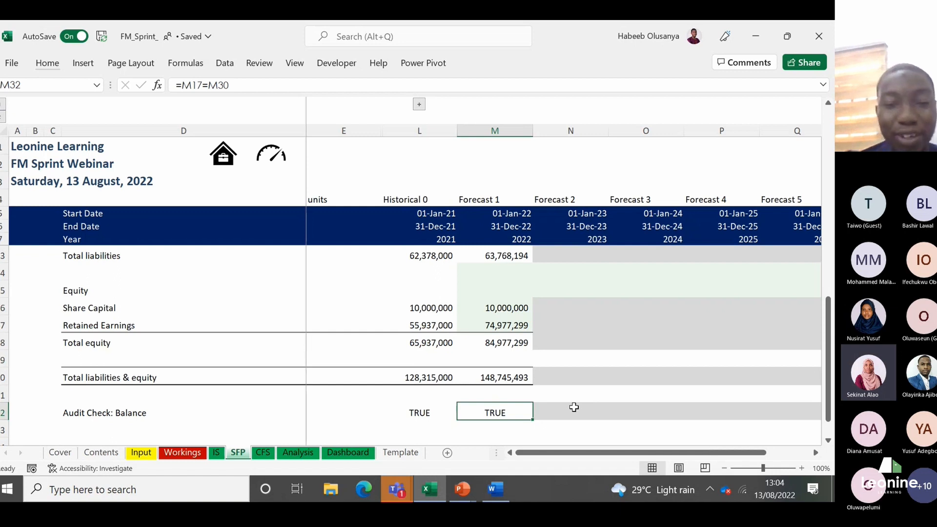
Step: Review the Forecast 1 column on the SFP sheet from the audit check in M32 up to M24
click(573, 407)
key(Left)
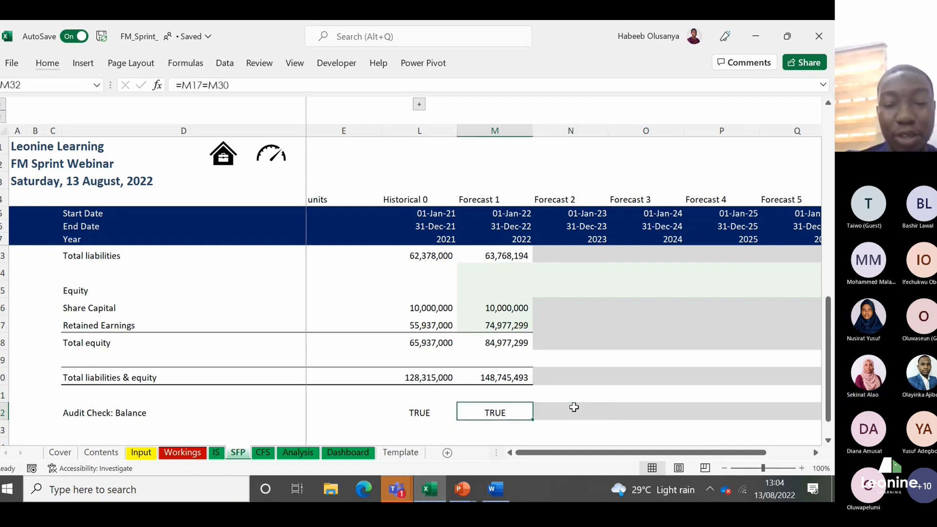
key(Up)
key(Up)
key(Up)
key(Up)
key(Up)
key(Up)
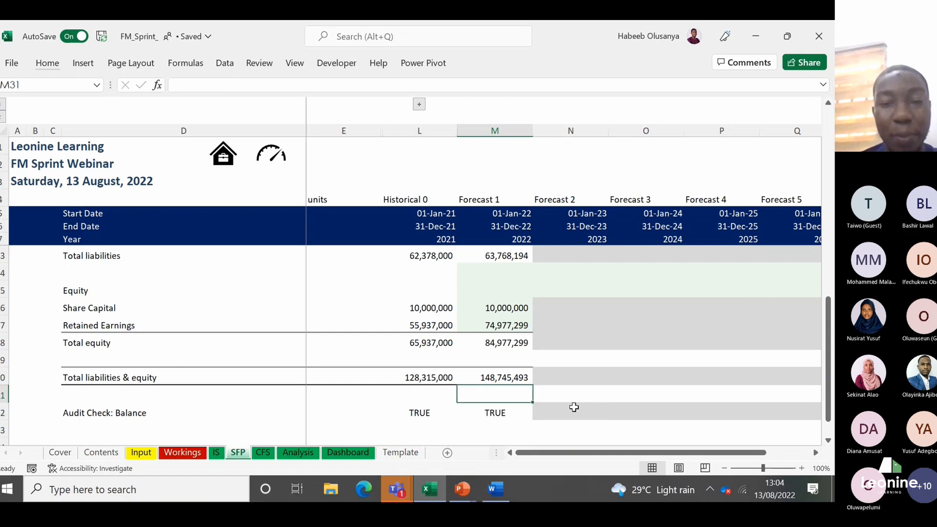
key(Up)
key(Up)
key(Up)
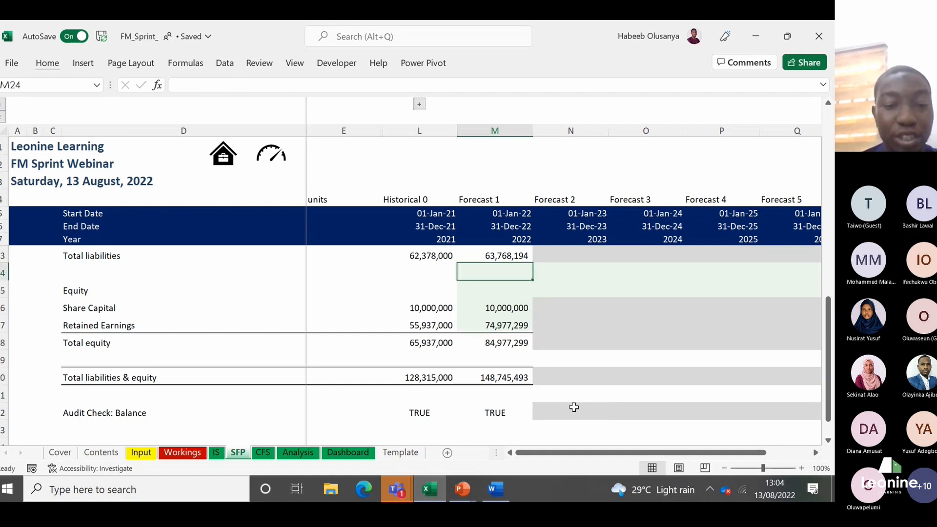
Step: Review the Forecast 1 cash flow items on the CFS sheet from cash generated in the year up to the operating section
click(262, 453)
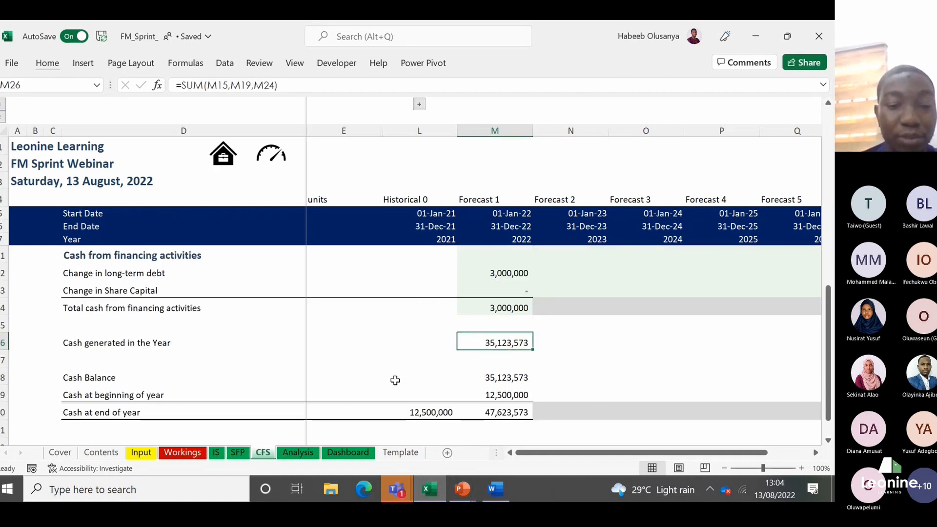
key(Up)
key(Up)
key(Up)
key(Up)
key(Up)
key(Up)
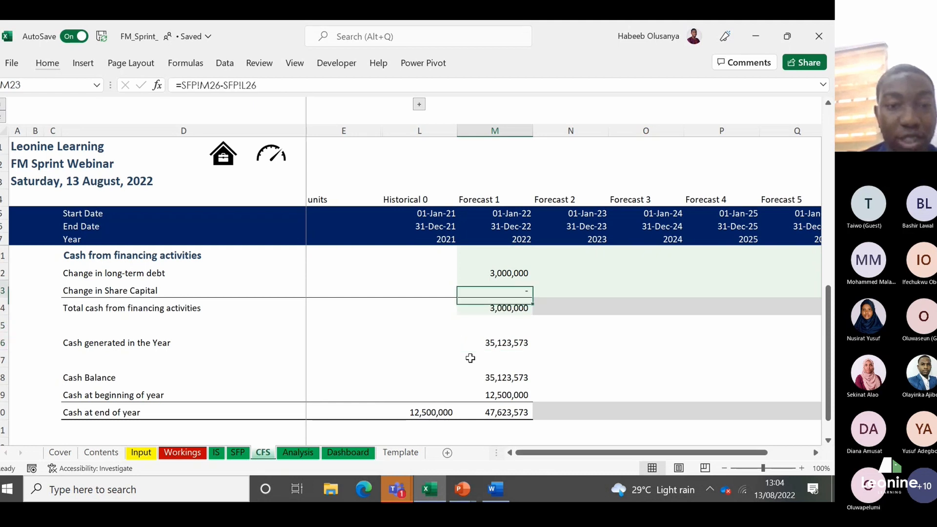
key(Up)
key(Up)
key(Up)
key(Up)
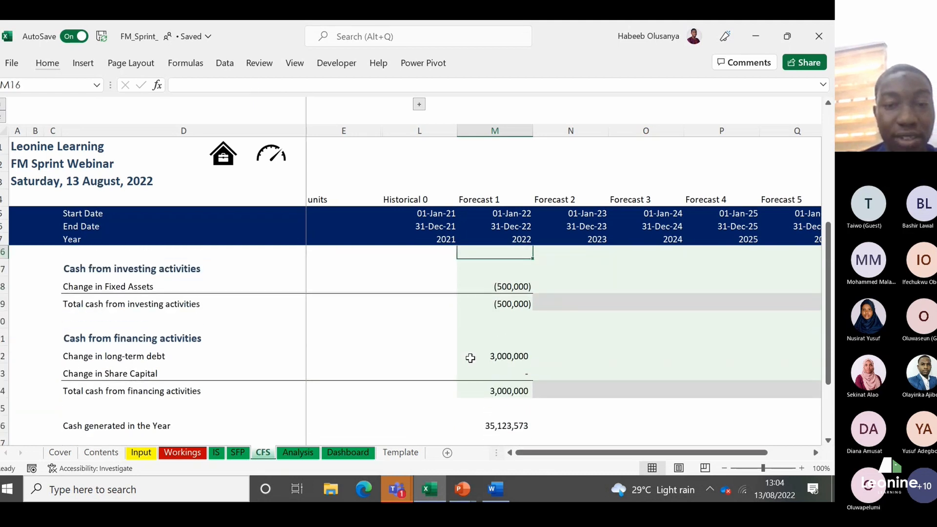
key(Up)
key(Up)
key(Up)
key(Up)
key(Up)
key(Up)
key(Up)
key(Up)
Step: Go back down the Forecast 1 cash flow column, examining the operating, investing and financing totals through cash at beginning of year
key(Down)
key(Down)
key(Down)
key(Down)
key(Down)
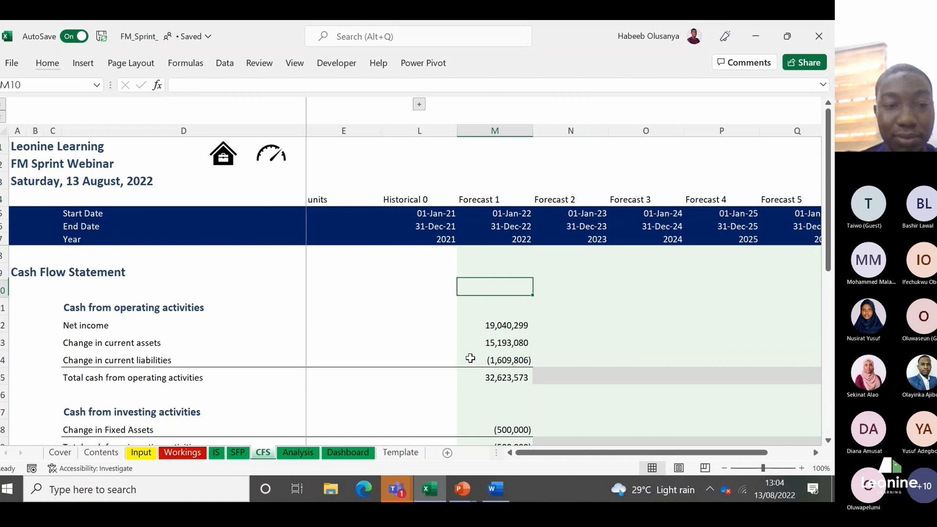
key(Down)
key(Down)
key(Down)
key(Down)
key(Down)
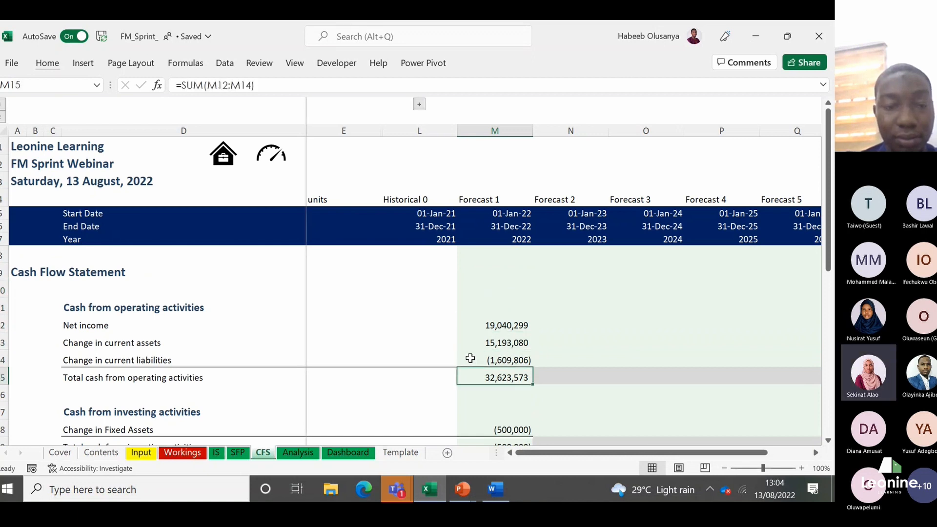
key(Down)
key(Down)
key(Down)
key(Down)
key(Down)
key(Down)
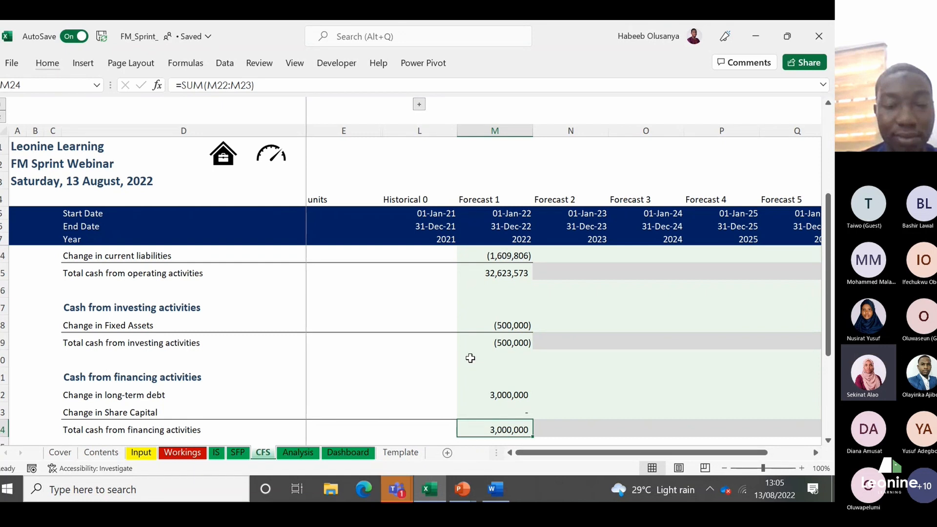
key(Down)
key(Down)
key(Down)
key(Down)
key(Down)
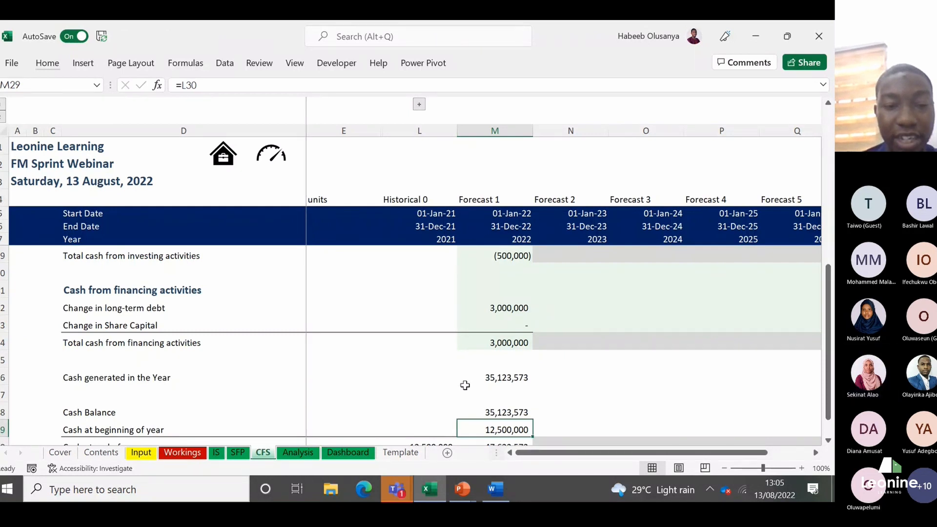
Step: Examine the income statement line items on the IS sheet, from gross profit down past net income
click(216, 452)
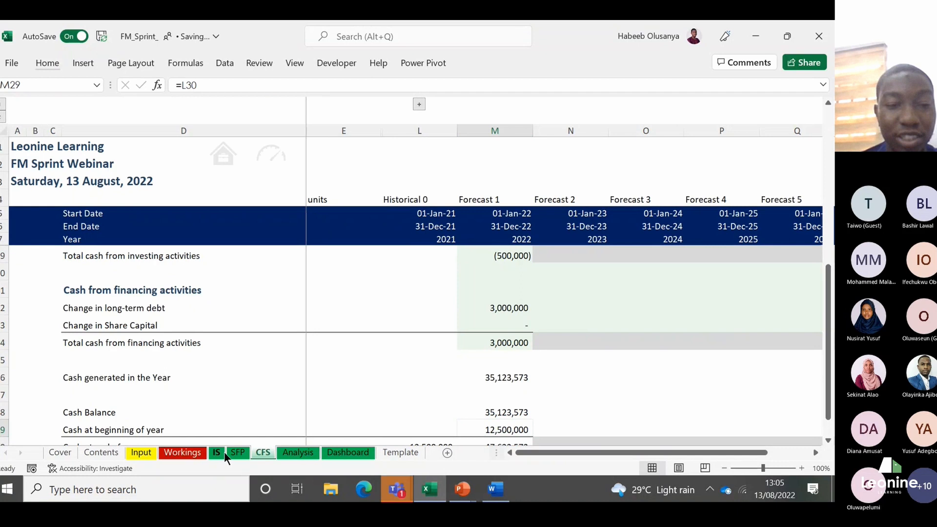
click(204, 390)
key(Up)
key(Up)
key(Up)
key(Up)
key(Up)
key(Up)
key(Up)
key(Up)
key(Up)
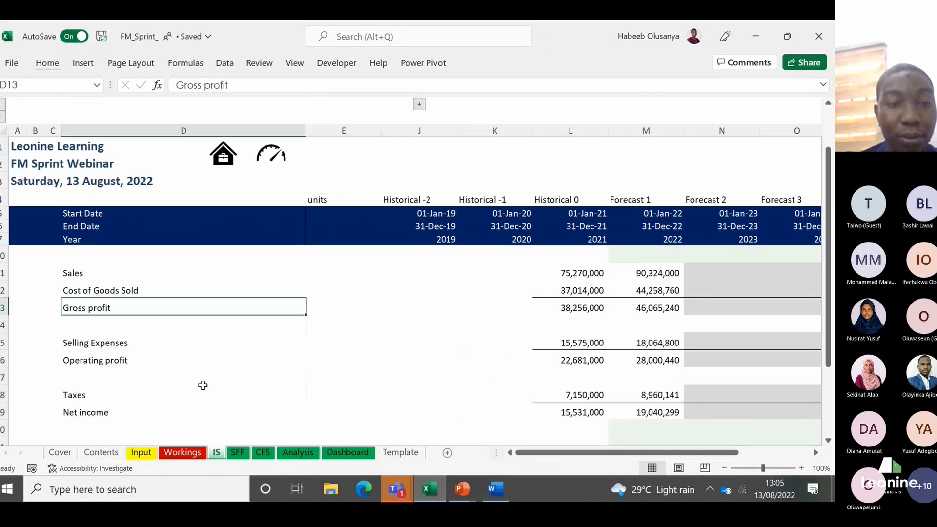
key(Down)
key(Down)
key(Down)
key(Down)
key(Down)
key(Down)
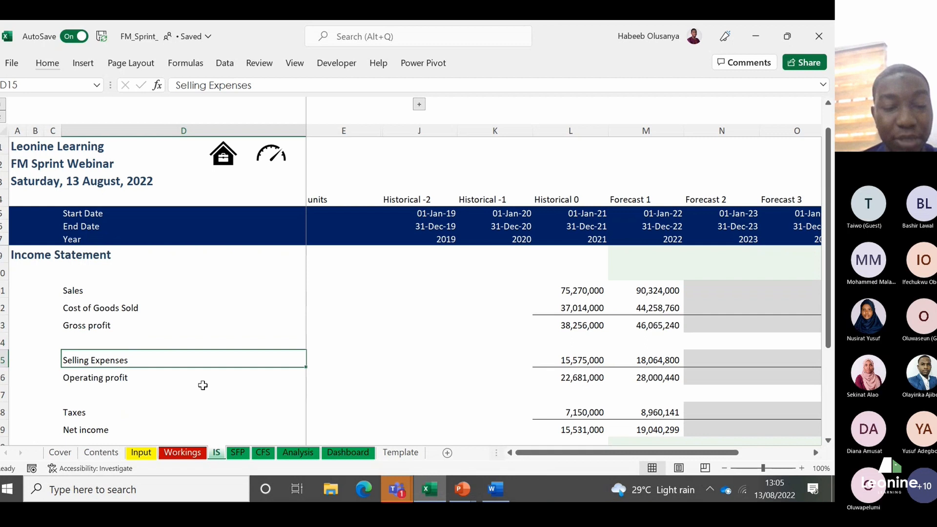
key(Down)
key(Down)
key(Down)
key(Down)
key(Down)
key(Down)
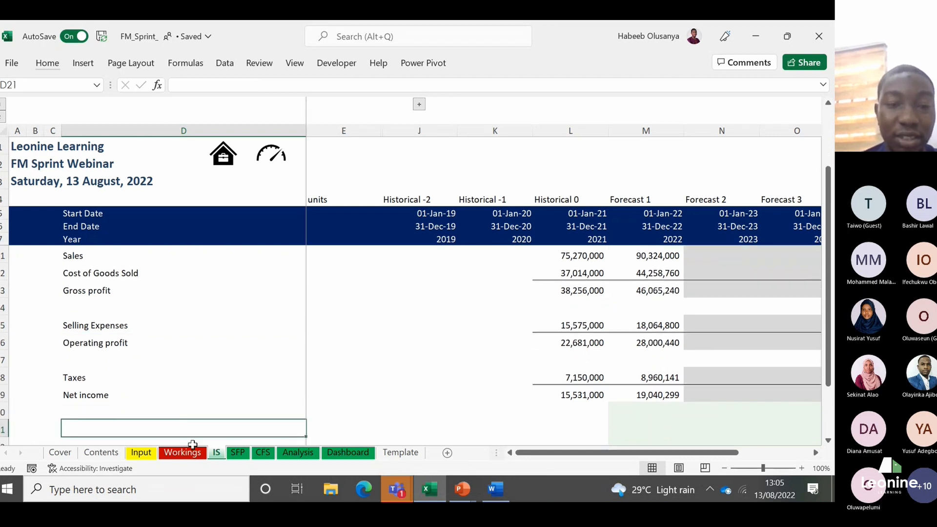
Step: Examine the long-term debt and share capital rows under the balance sheet assumptions on the Input sheet
click(141, 452)
click(132, 378)
click(131, 387)
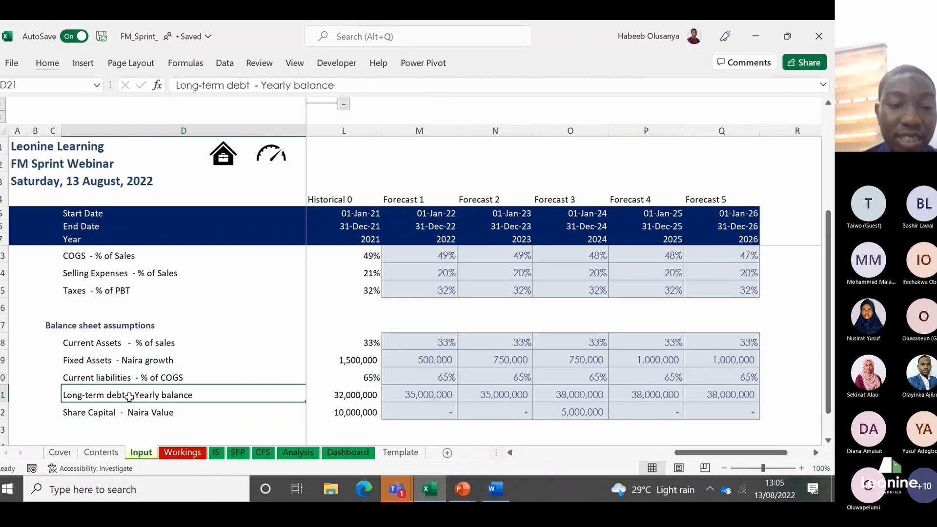
click(313, 390)
key(Right)
key(Left)
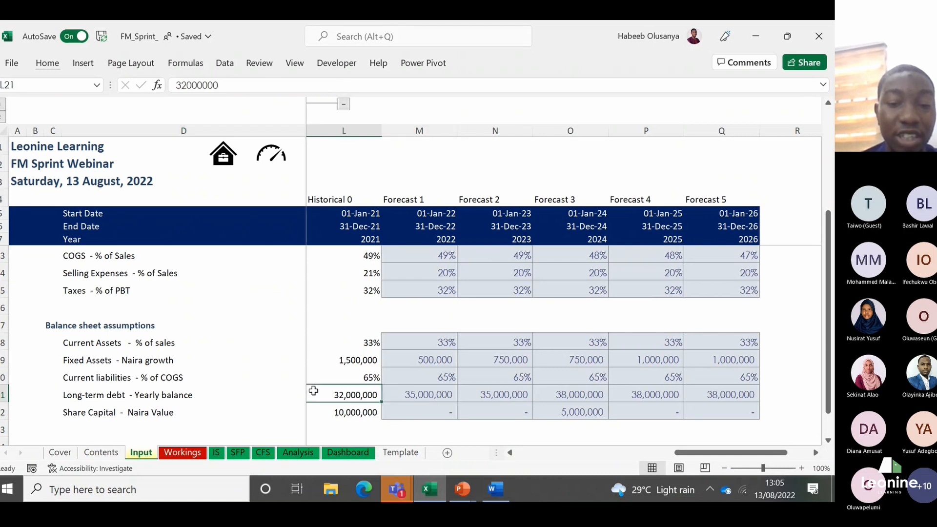
key(Left)
key(Left)
key(Down)
key(Left)
key(Left)
key(Left)
key(Left)
key(Left)
key(Left)
key(Left)
key(Right)
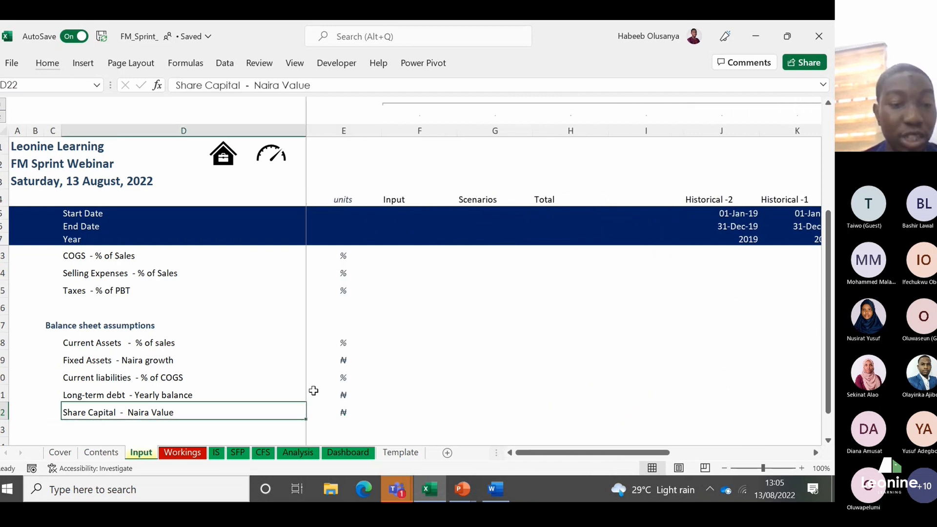
Step: Add the label "Interest rate" in D23, below Share Capital in the balance sheet assumptions
key(Down)
key(F2)
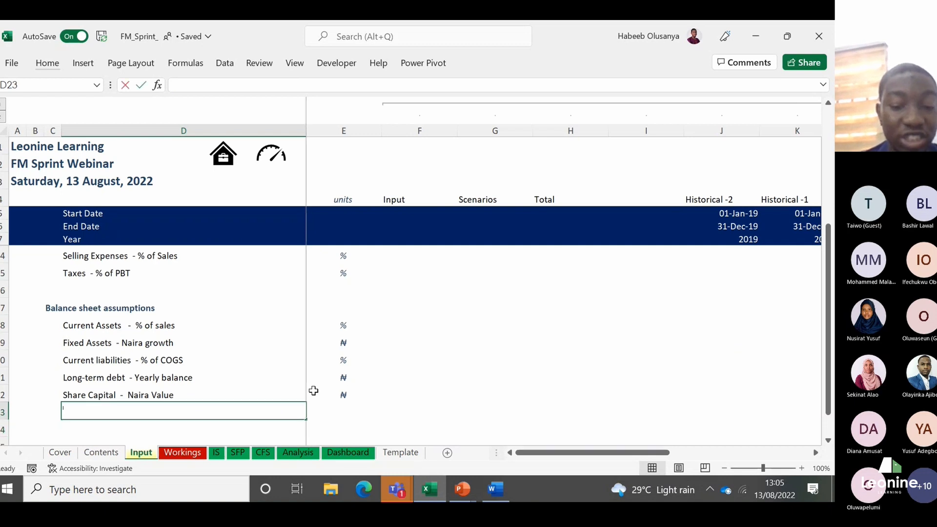
text(Interest )
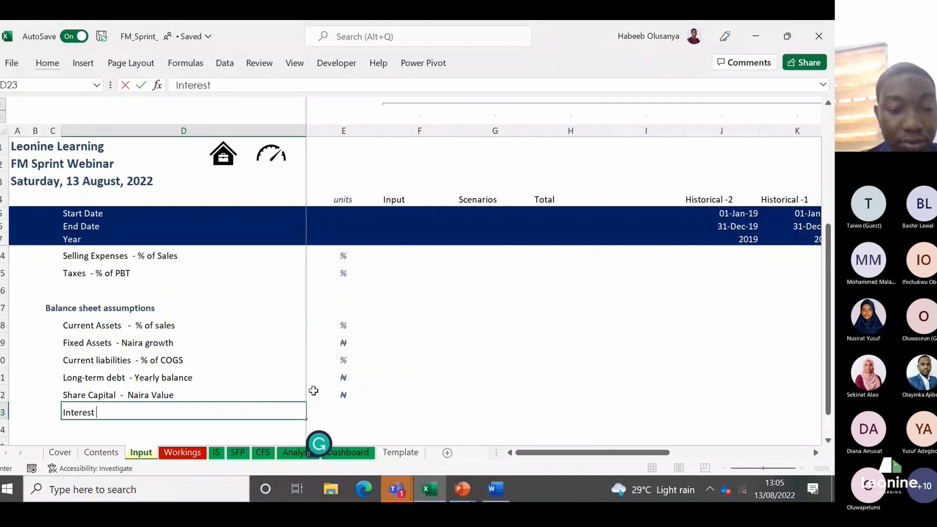
text(rate)
key(ctrl+Return)
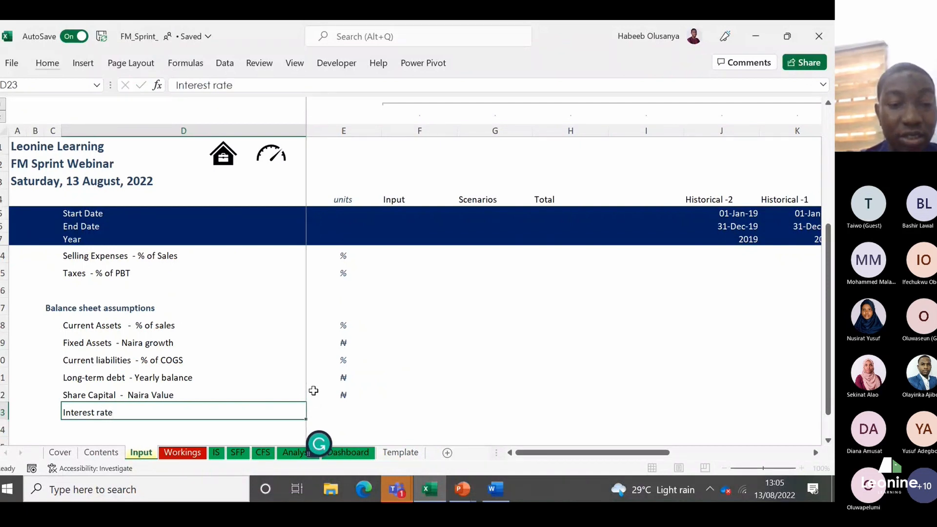
key(Return)
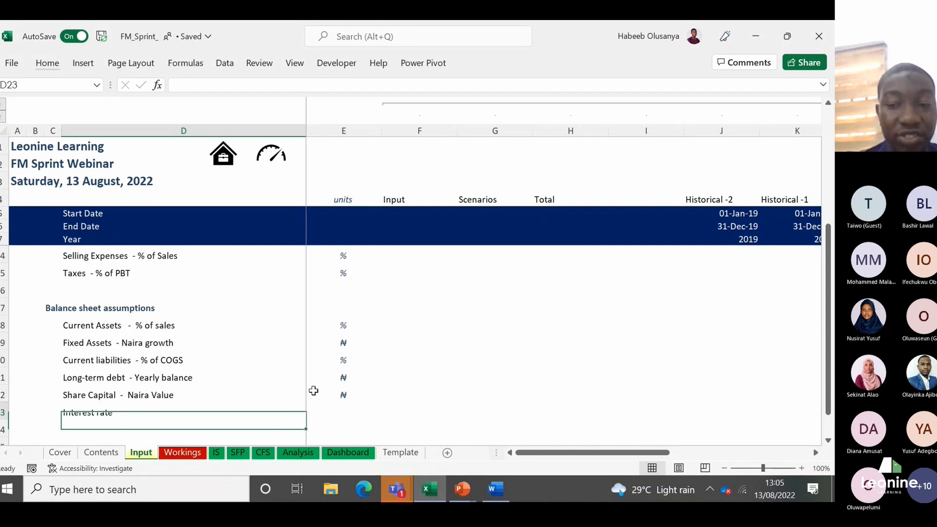
Step: Apply the Input cell style to the interest rate cells for Forecast 1 to Forecast 5 in M23:Q23
key(Right)
key(Right)
key(Right)
key(Right)
key(Right)
key(Right)
key(Right)
key(Right)
key(Right)
key(shift+Right)
key(shift+Right)
key(shift+Right)
key(shift+Right)
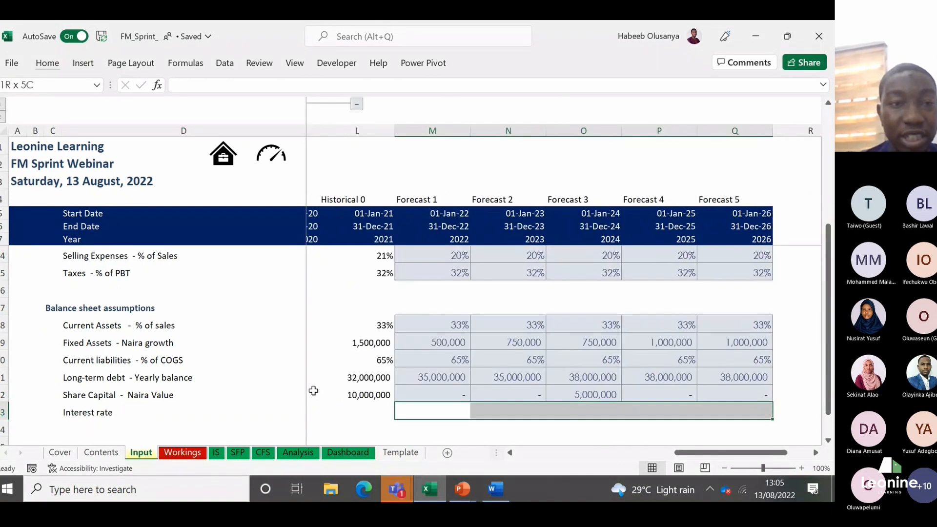
click(62, 65)
click(487, 119)
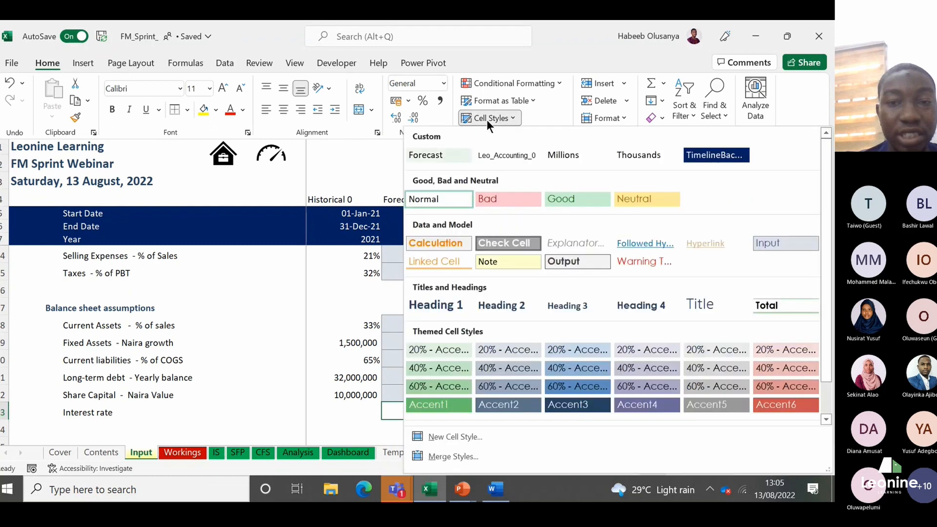
click(770, 242)
drag(447, 411, 551, 411)
click(446, 411)
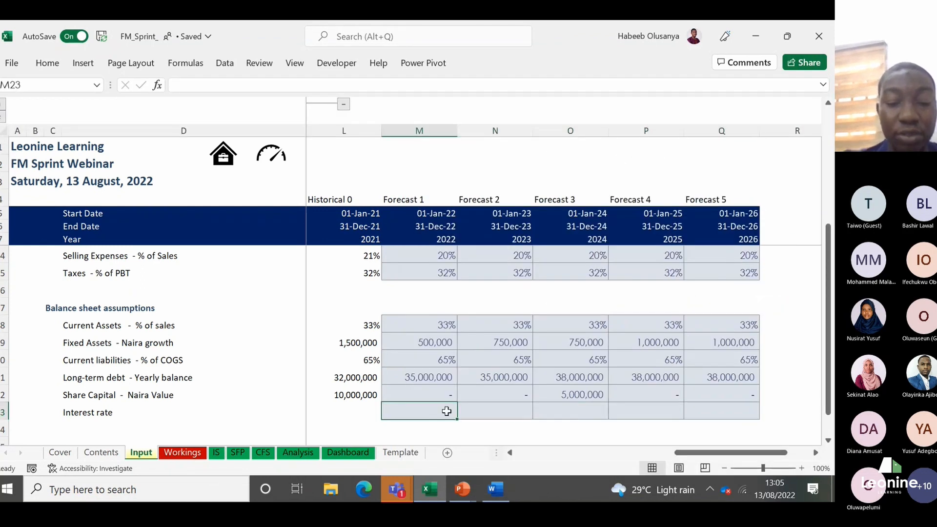
Step: Enter 27% as the Forecast 1 interest rate in M23, reusing the percentage format of the current liabilities assumption in M20
text(27)
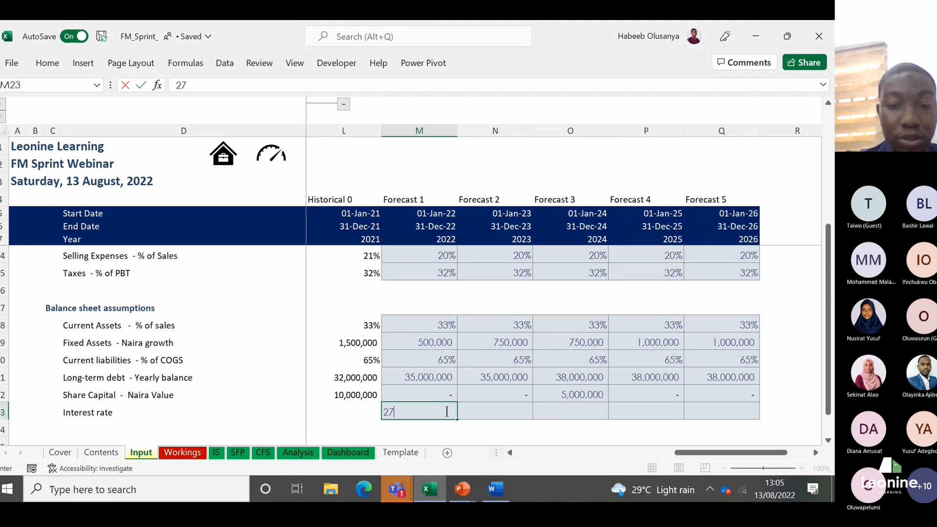
key(Escape)
key(Up)
key(Up)
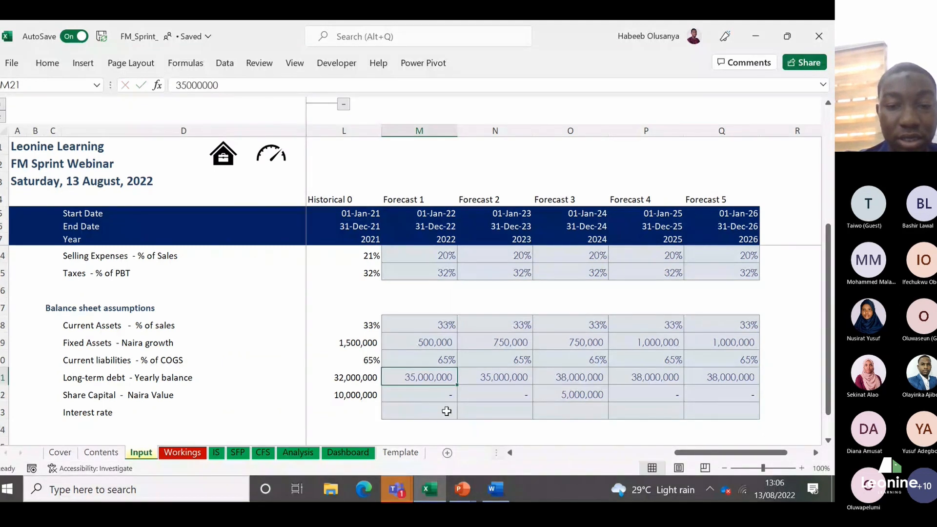
key(Up)
key(ctrl+c)
click(446, 411)
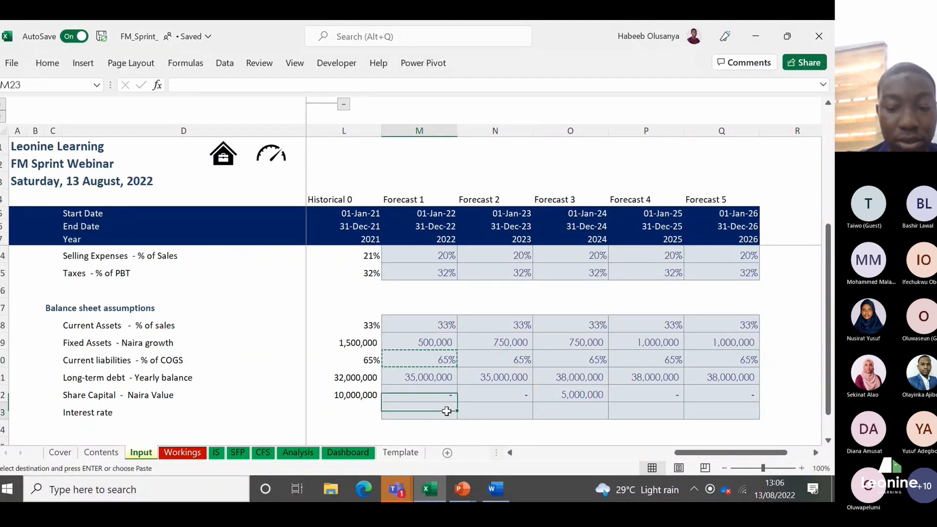
key(ctrl+v)
text(27)
key(Return)
Step: Clear the Forecast 1 interest rate from M23 and return to the row's label in D23
click(445, 412)
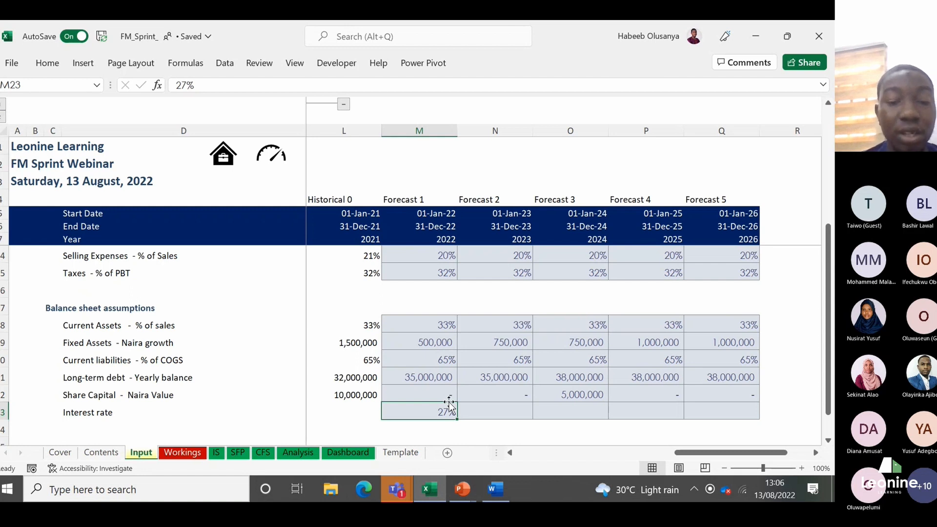
key(Delete)
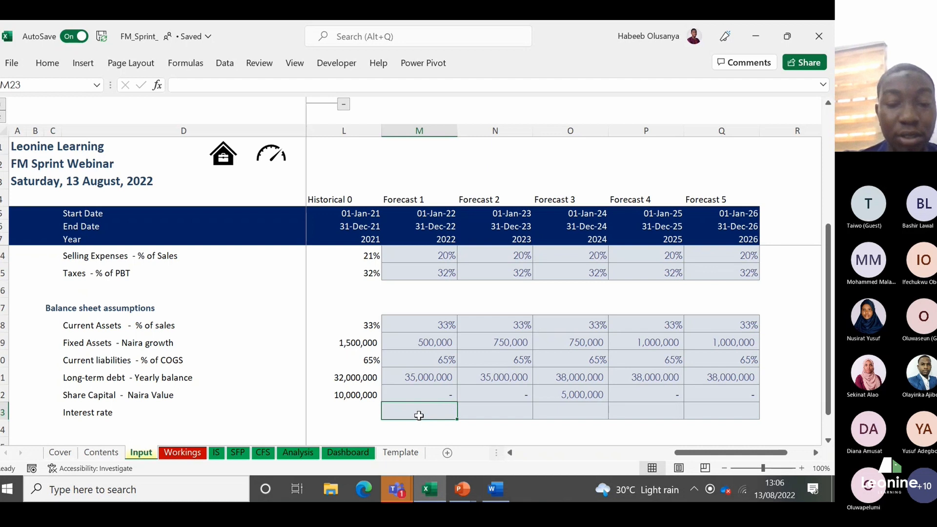
key(Left)
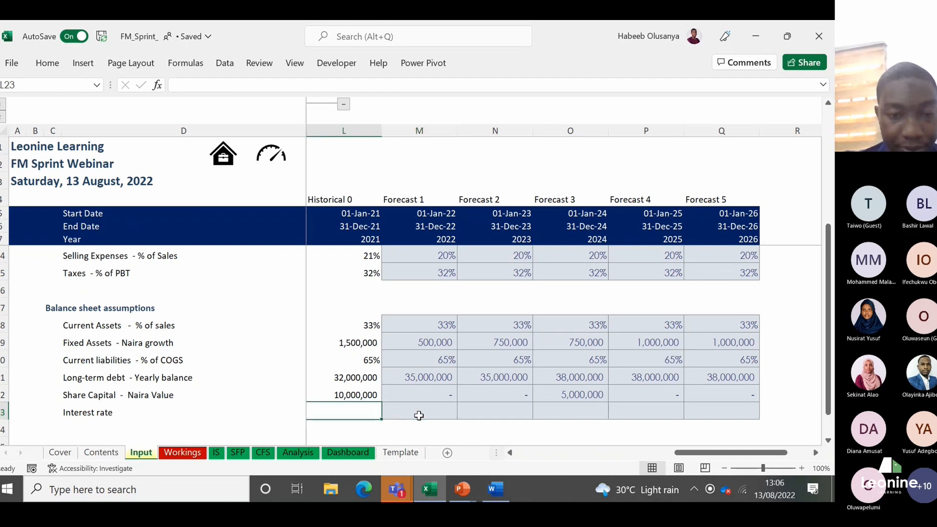
key(Left)
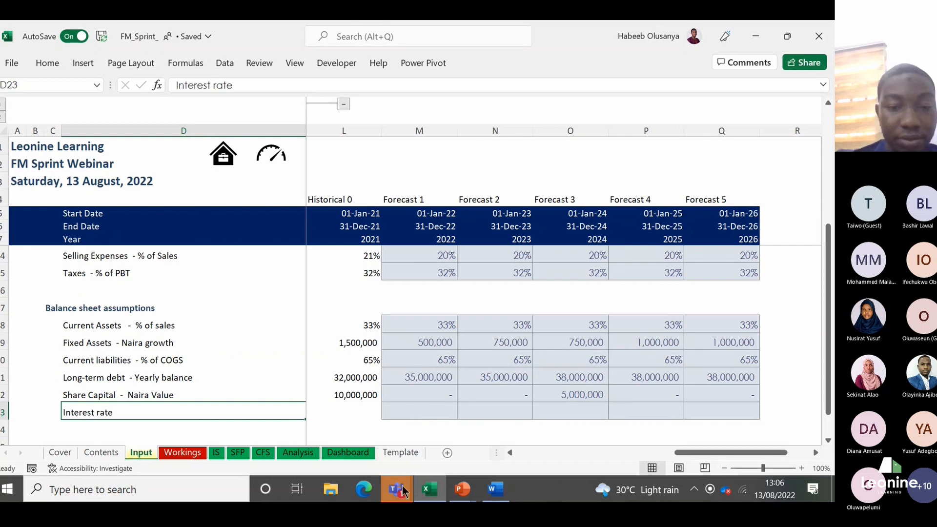
mouse_move(401, 486)
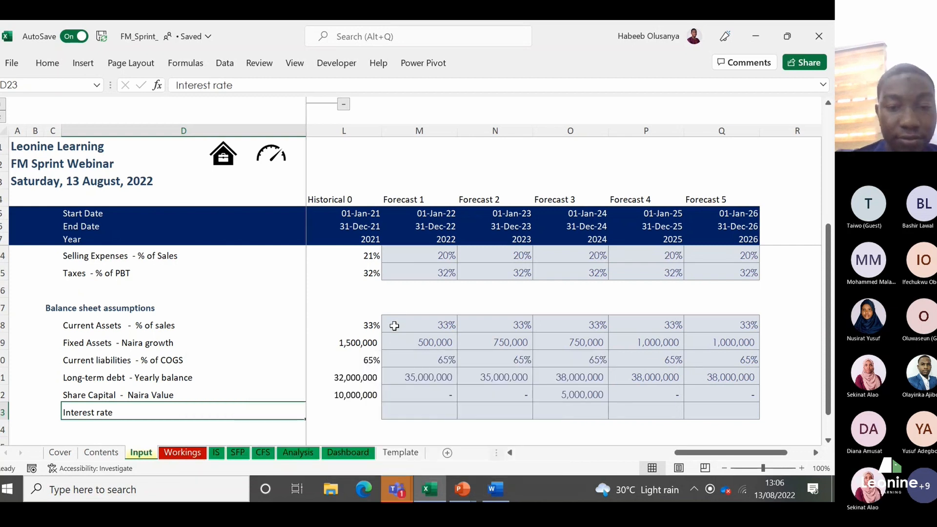
Step: On the Workings sheet, fill the Forecast 1 formulas in M8:M37 across to Forecast 5 in column Q
click(194, 451)
click(761, 246)
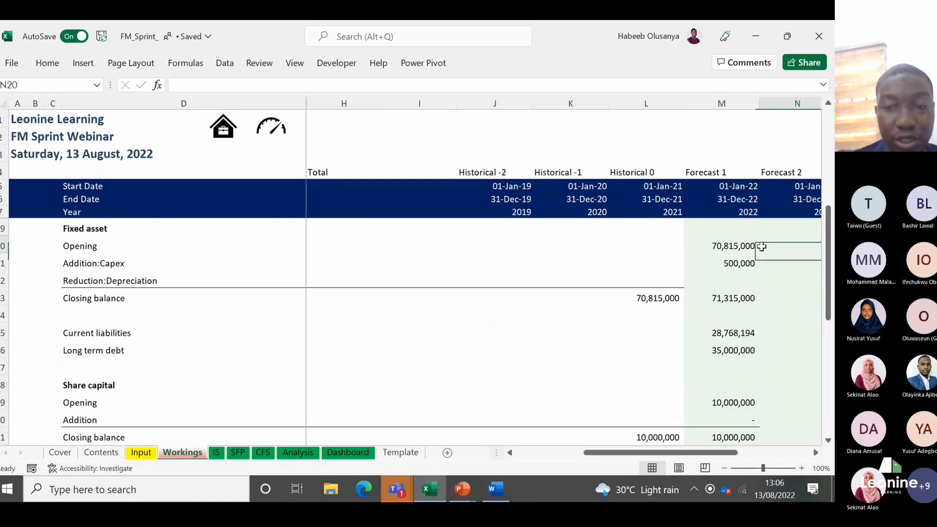
key(Right)
key(Up)
key(Up)
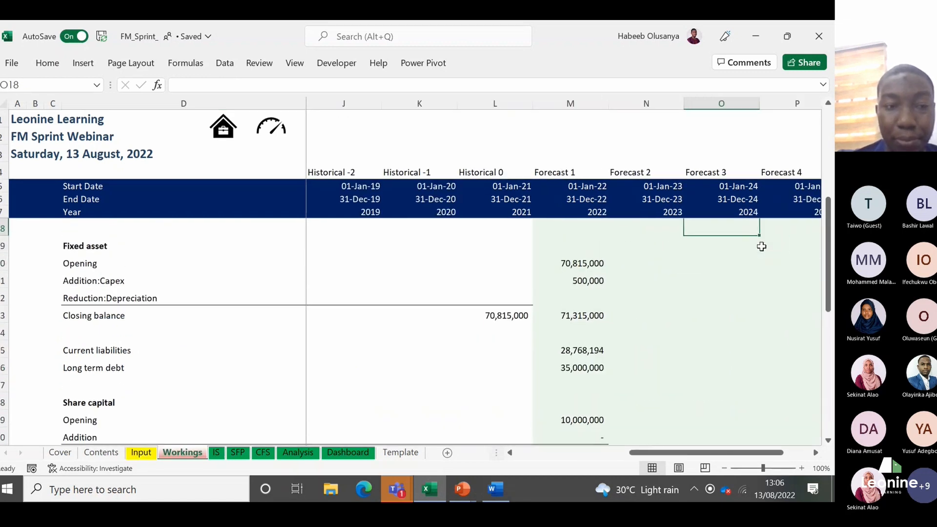
key(Up)
key(Up)
key(Up)
key(Up)
key(Up)
key(Up)
key(Up)
key(Up)
key(Up)
key(Up)
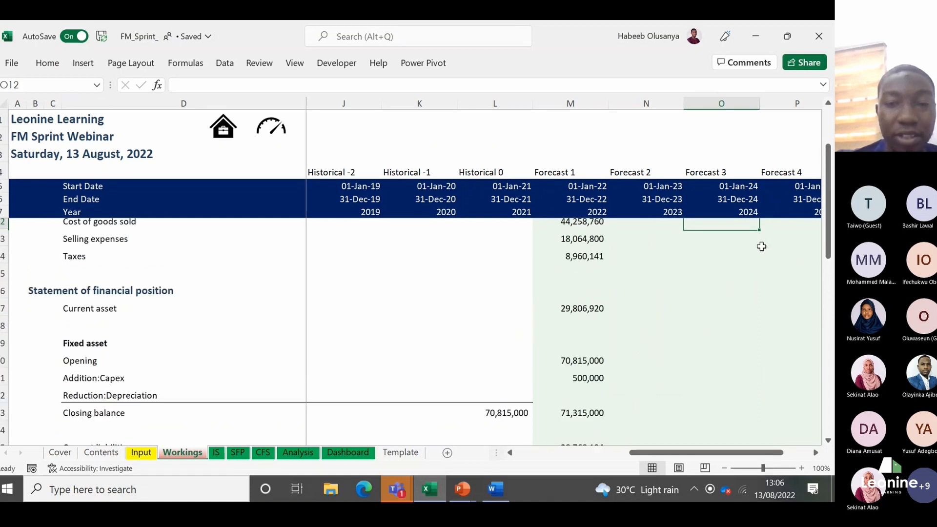
key(Left)
key(Left)
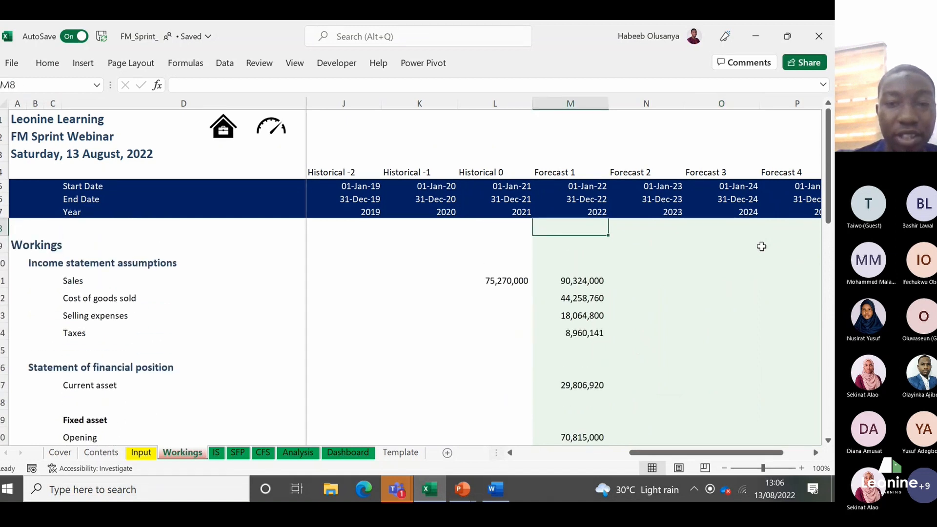
key(Down)
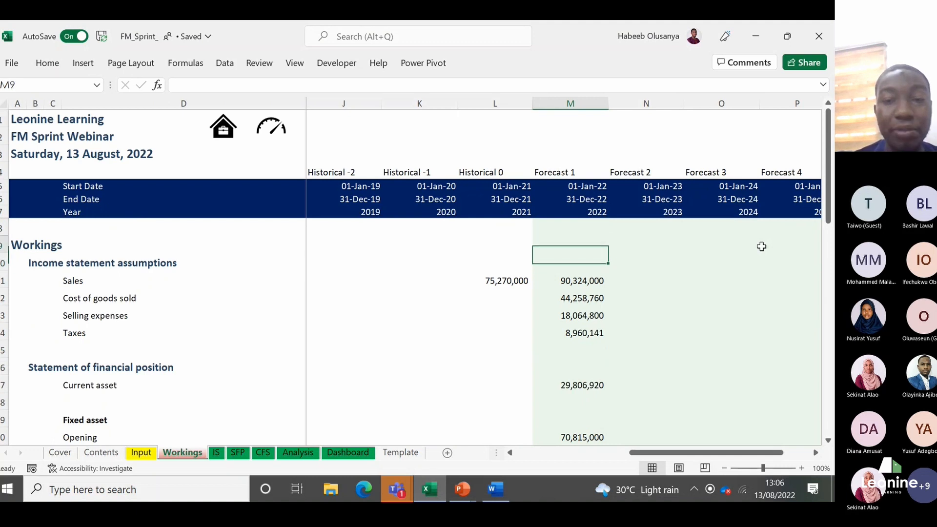
key(Up)
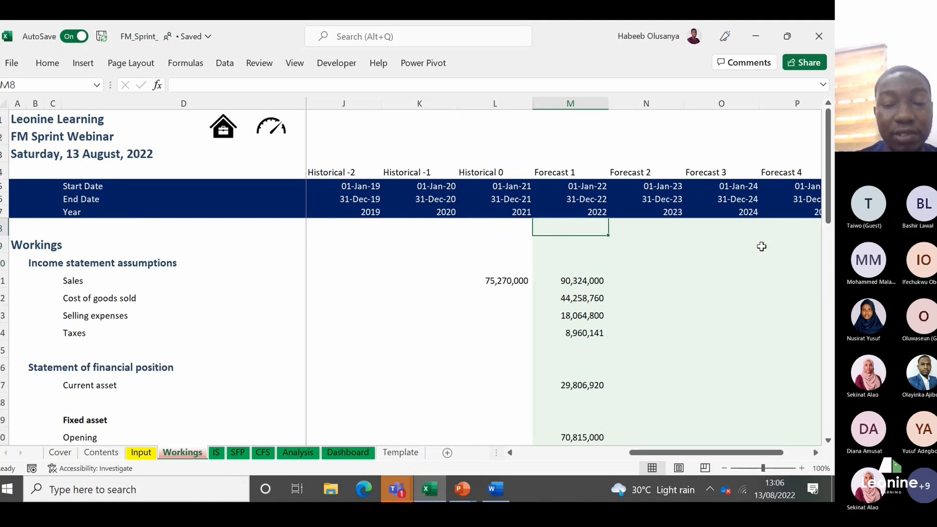
key(ctrl+shift+Down)
key(ctrl+shift+Down)
key(ctrl+shift+Down)
key(ctrl+shift+Down)
key(ctrl+shift+Down)
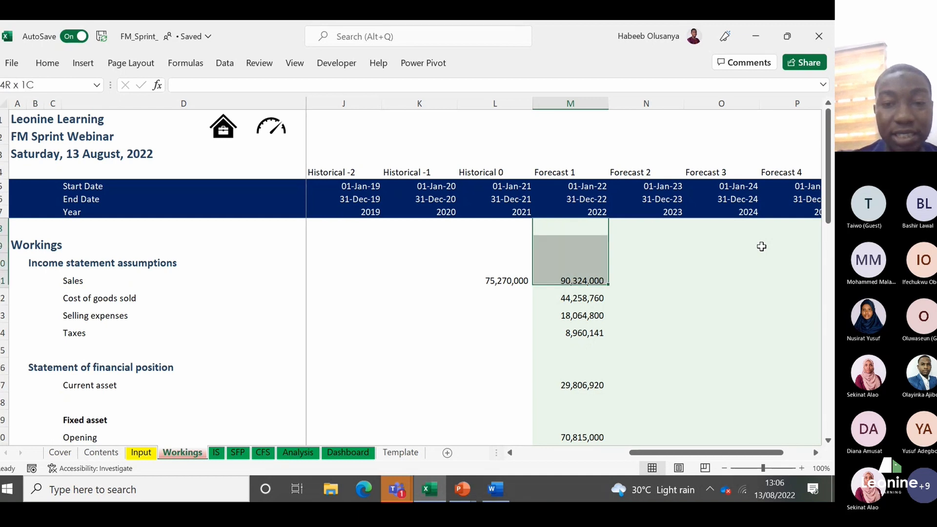
key(ctrl+shift+Down)
key(ctrl+shift+Down)
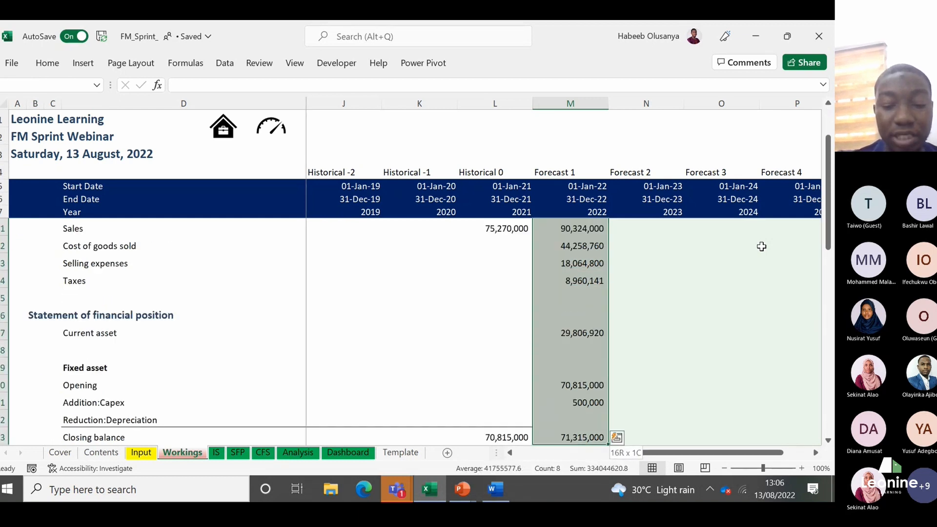
key(ctrl+shift+Down)
key(ctrl+shift+Down)
key(ctrl+shift+Down)
key(ctrl+shift+Down)
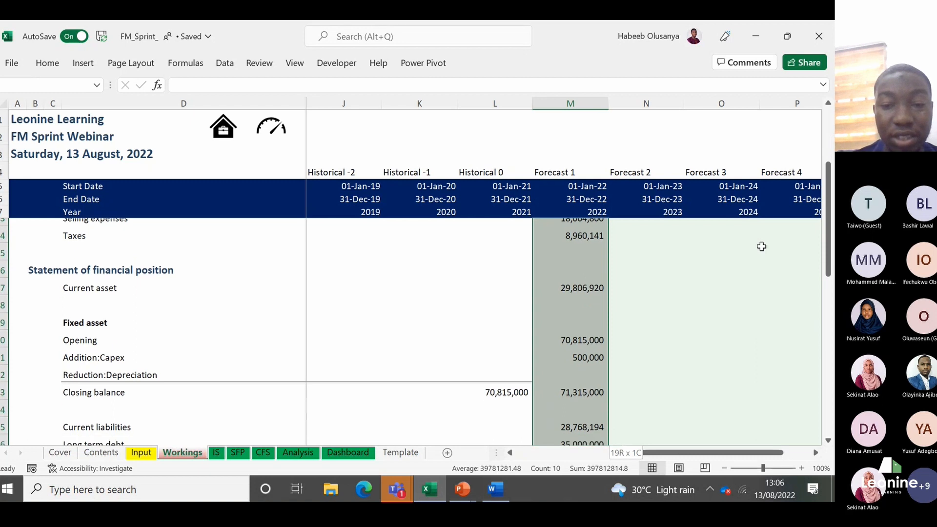
key(ctrl+shift+Down)
key(ctrl+shift+Down)
key(ctrl+shift+Down)
key(ctrl+shift+Down)
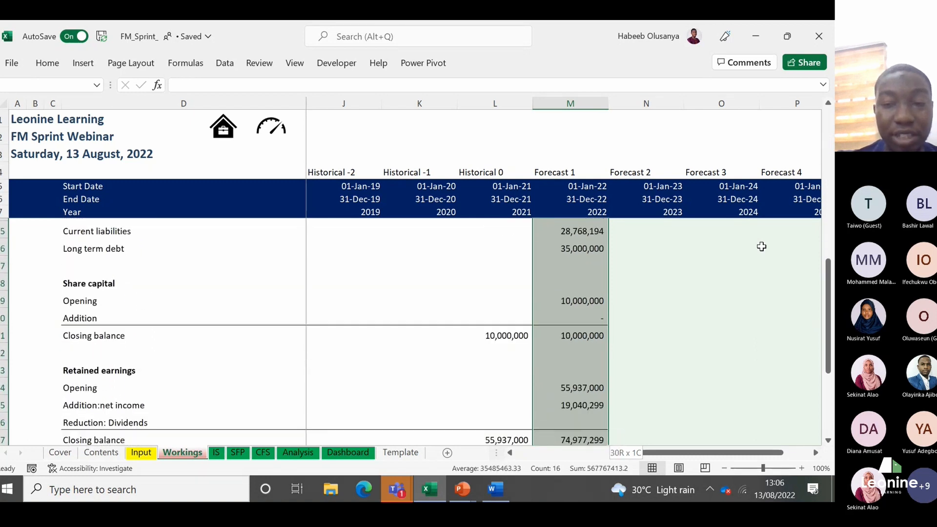
key(ctrl+shift+Up)
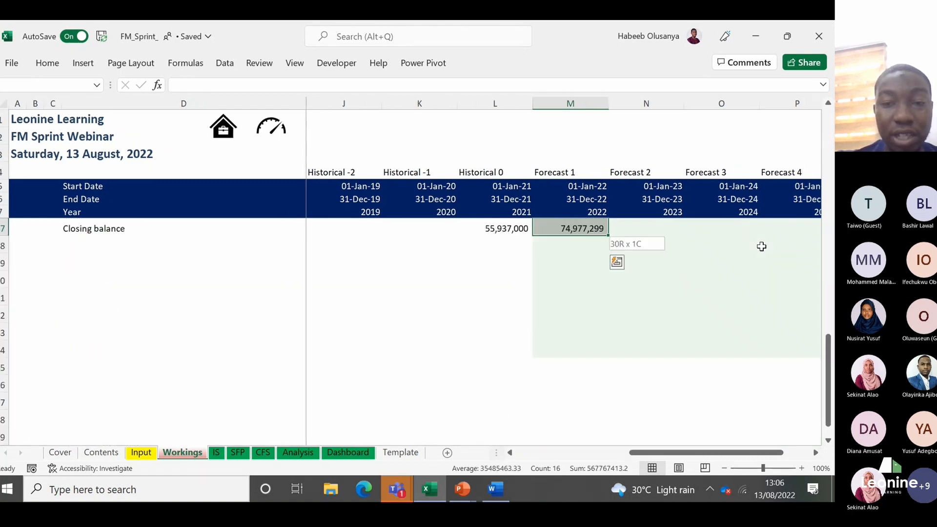
key(ctrl+q)
key(Escape)
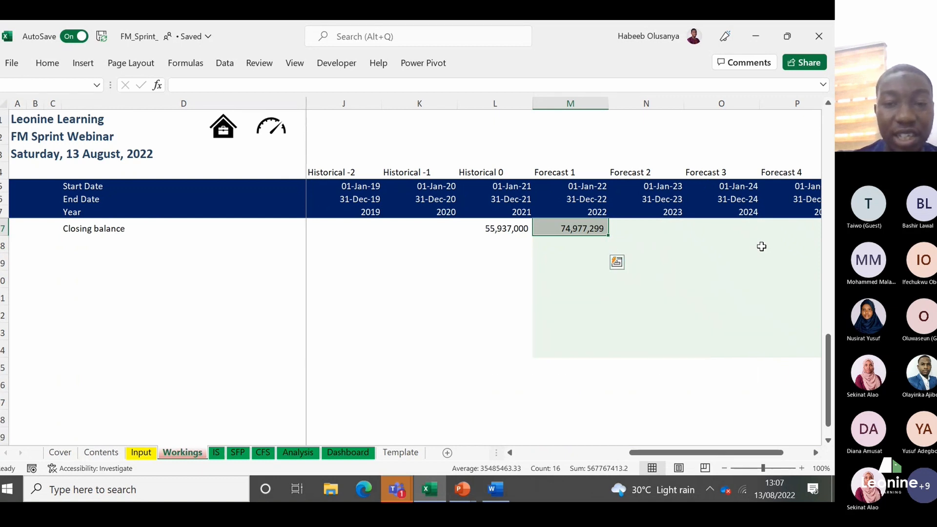
key(shift+Right)
key(shift+Right)
key(shift+Right)
key(shift+Right)
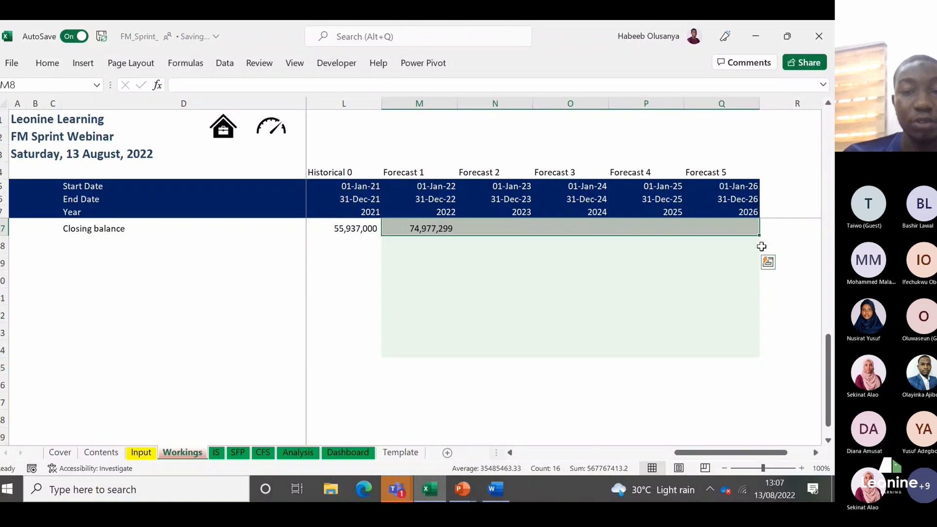
key(ctrl+r)
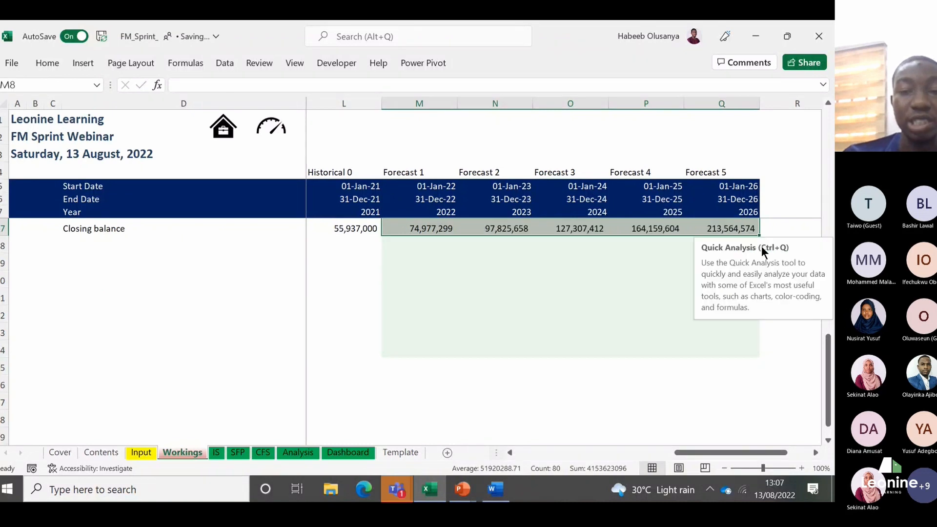
Step: Check the filled Workings formulas for sales and cost of goods sold across the forecast years
key(Up)
key(Up)
key(Down)
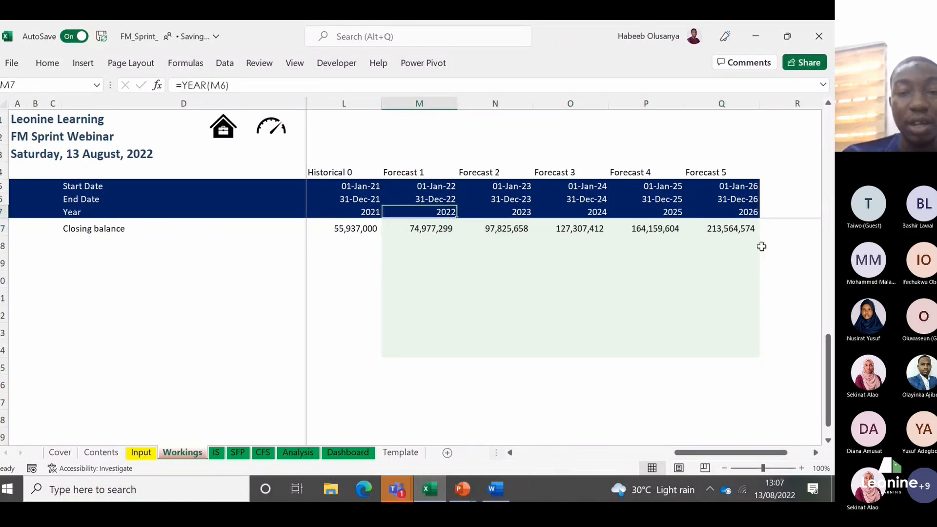
key(Down)
key(ctrl+Down)
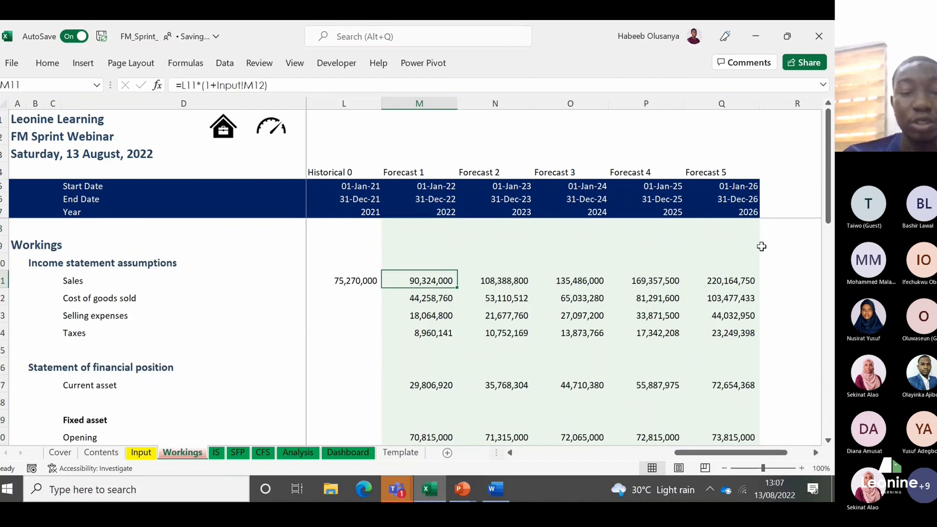
key(Right)
key(Right)
key(Down)
key(Right)
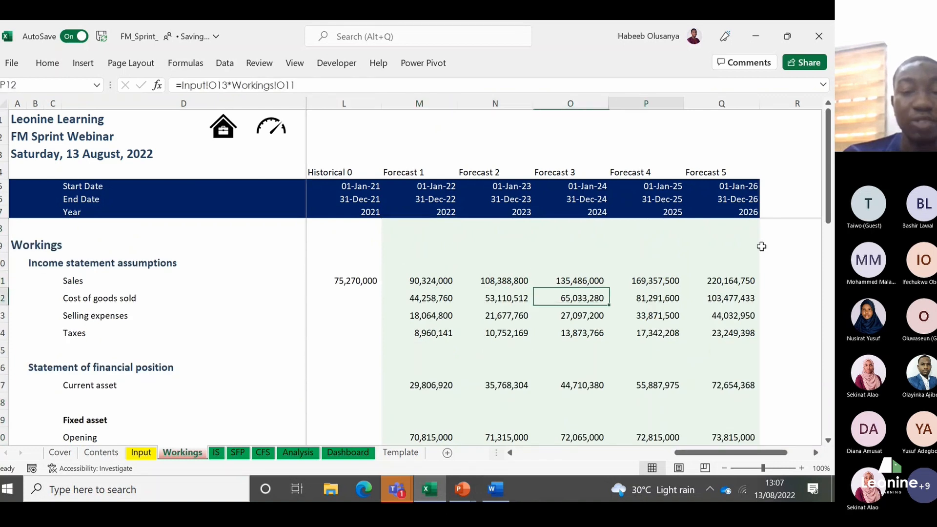
key(Right)
key(Left)
key(Left)
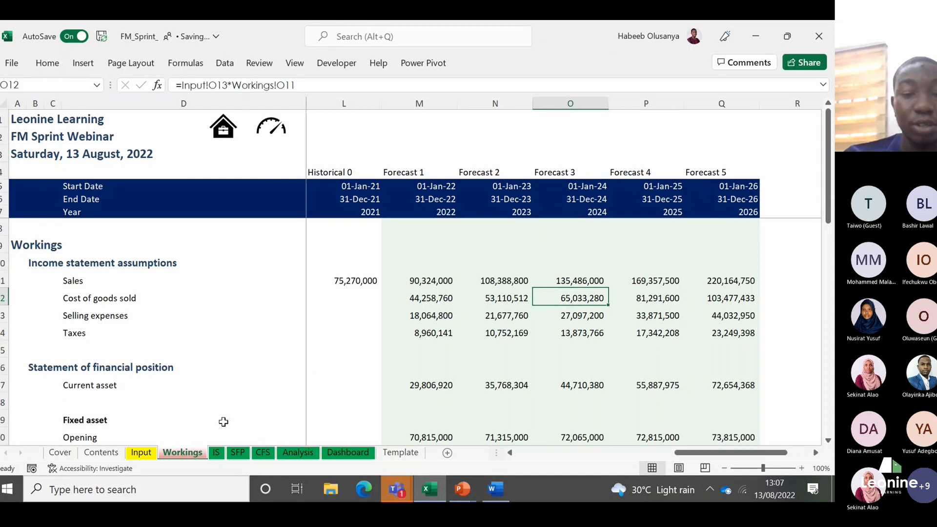
Step: On the IS sheet, fill the Forecast 1 income statement formulas in M11:M19 across to Forecast 5 in column Q
click(216, 453)
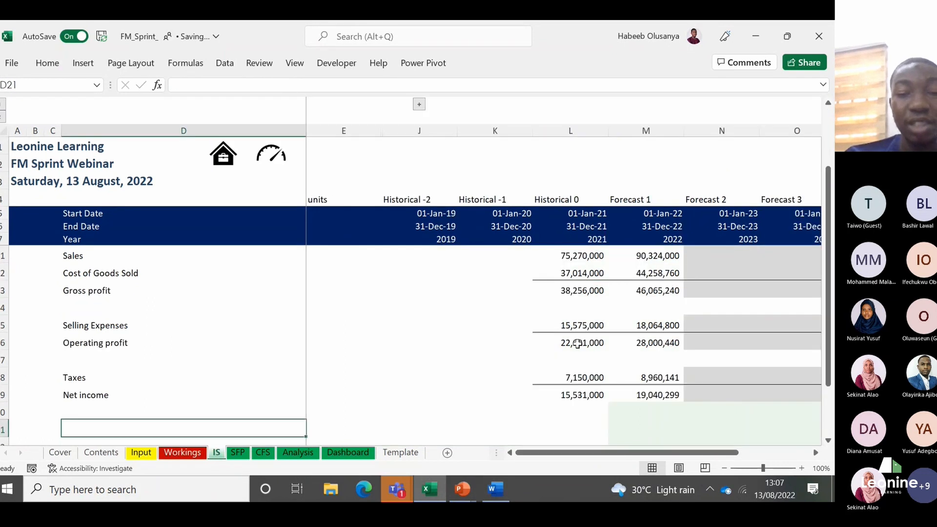
click(675, 276)
key(Up)
key(Up)
key(Up)
key(Up)
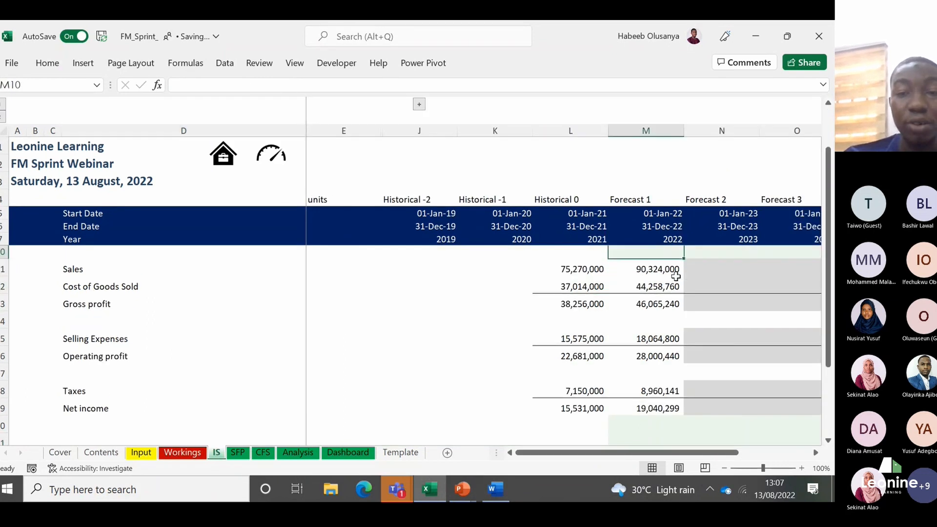
key(Down)
key(Down)
key(Down)
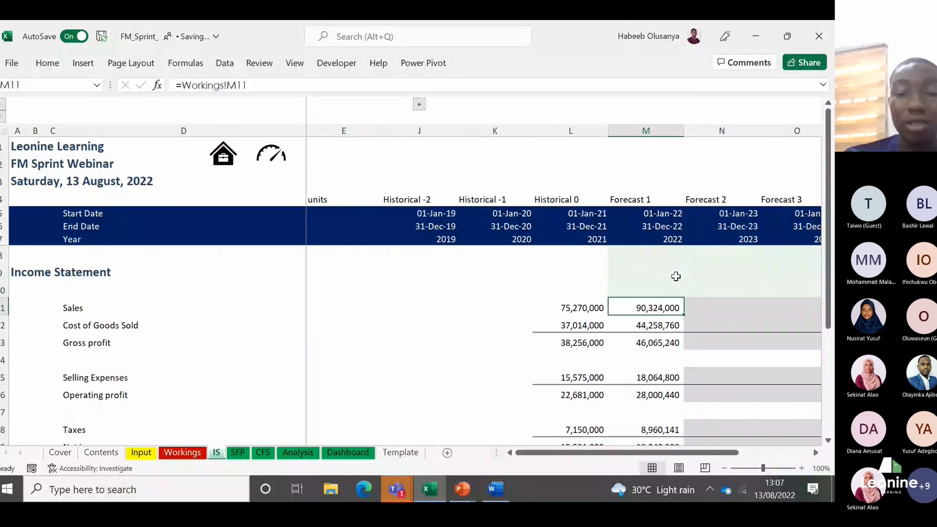
key(shift+Down)
key(shift+Down)
key(shift+Down)
key(shift+Down)
key(shift+Down)
key(shift+Down)
key(shift+Down)
key(shift+Down)
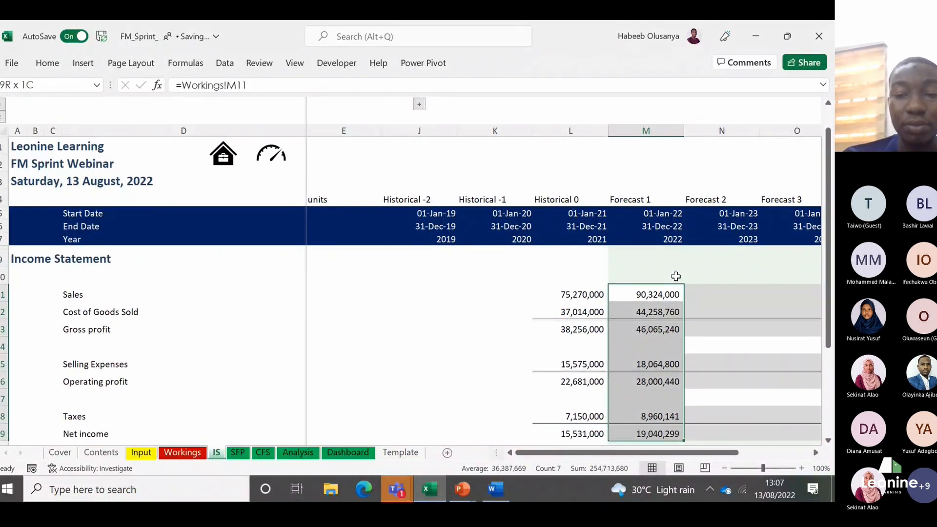
scroll(675, 276, down, 4)
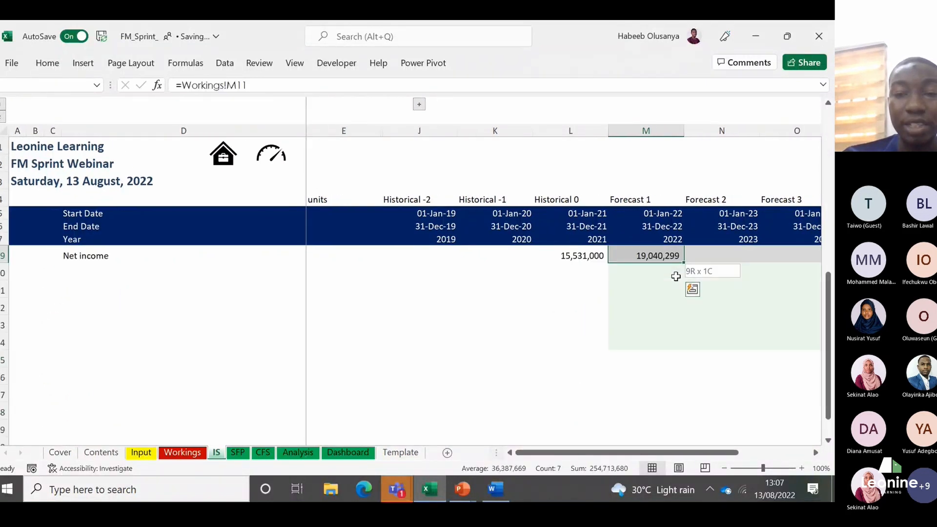
key(shift+Right)
key(shift+Right)
key(shift+Right)
key(shift+Right)
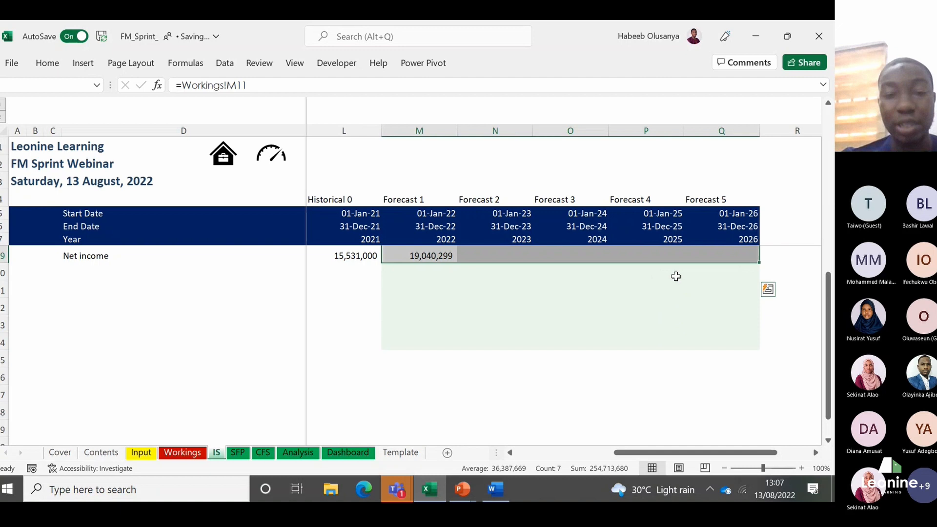
key(ctrl+r)
scroll(675, 276, up, 2)
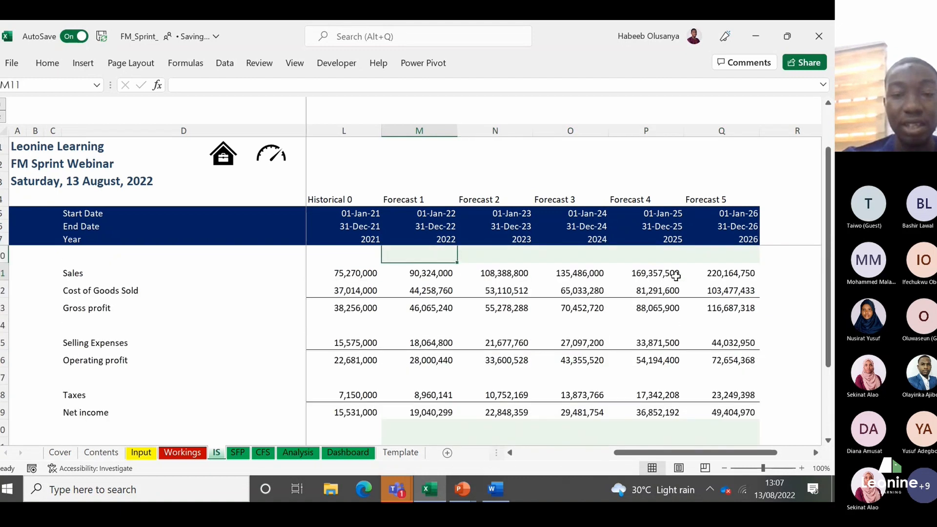
key(Down)
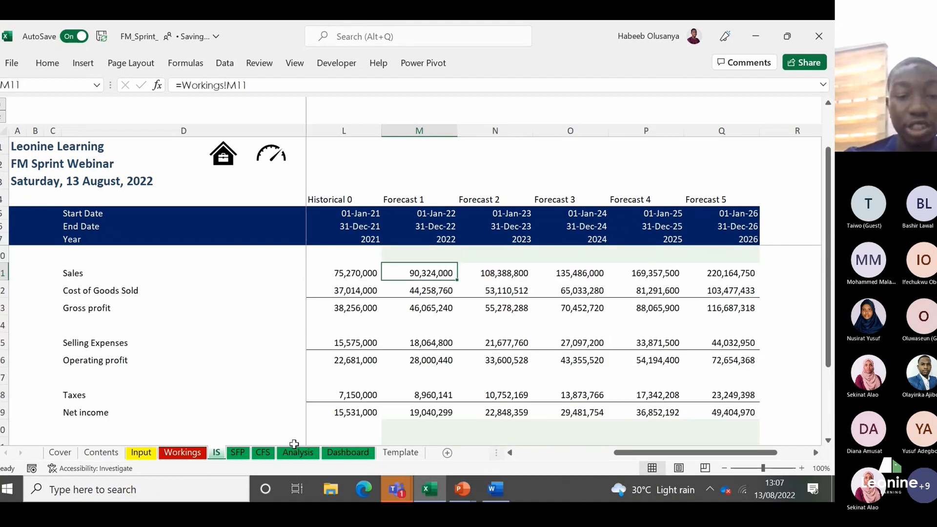
Step: On the SFP sheet, fill the Forecast 1 financial position formulas in M12:M30 across to Forecast 5 in column Q
click(238, 452)
key(Up)
key(Up)
key(Up)
key(Up)
key(Up)
key(Up)
key(Up)
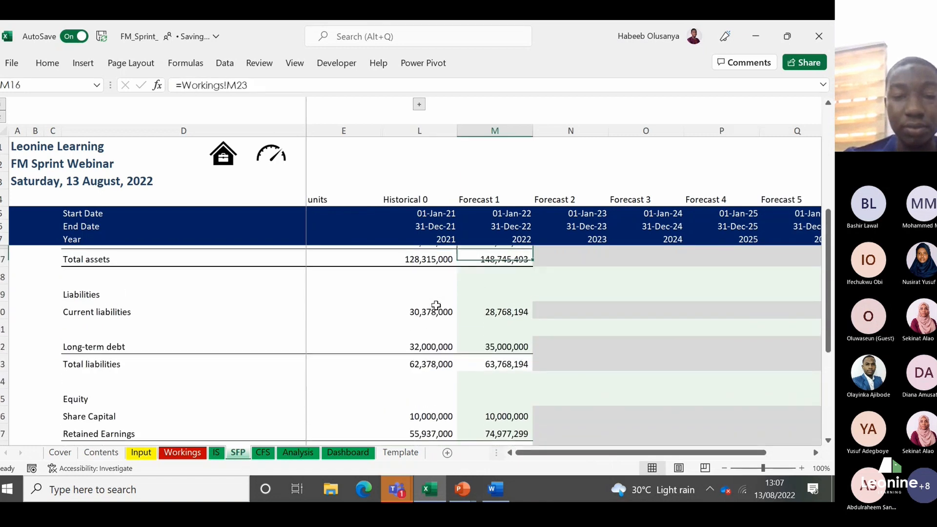
key(Up)
key(Up)
key(Up)
key(Up)
key(Up)
key(Up)
key(Up)
key(Up)
key(Down)
key(Down)
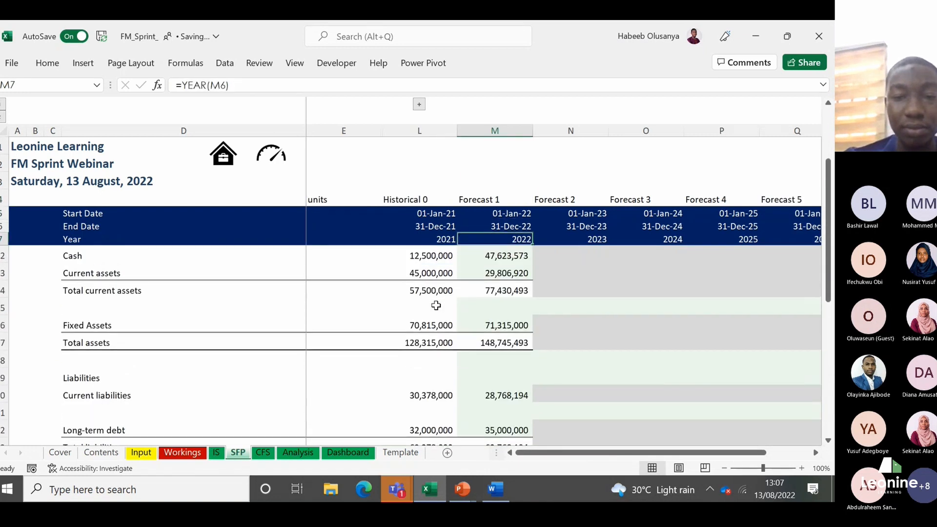
key(Down)
key(Down)
key(Down)
key(Down)
key(Down)
key(shift+Down)
key(shift+Down)
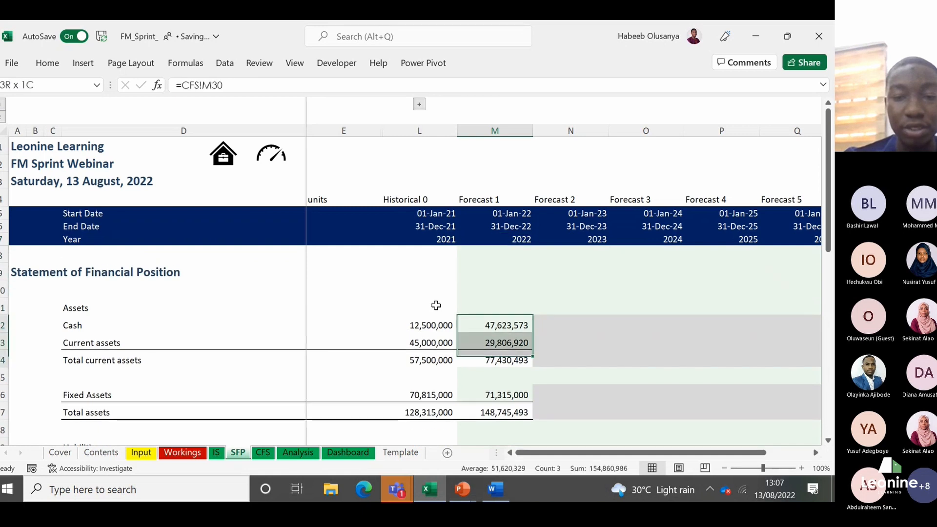
key(shift+Down)
key(shift+Down)
key(shift+Down)
key(shift+Down)
key(shift+Down)
key(shift+Down)
key(shift+Down)
key(shift+Down)
key(shift+Down)
key(shift+Down)
key(shift+Down)
key(shift+Down)
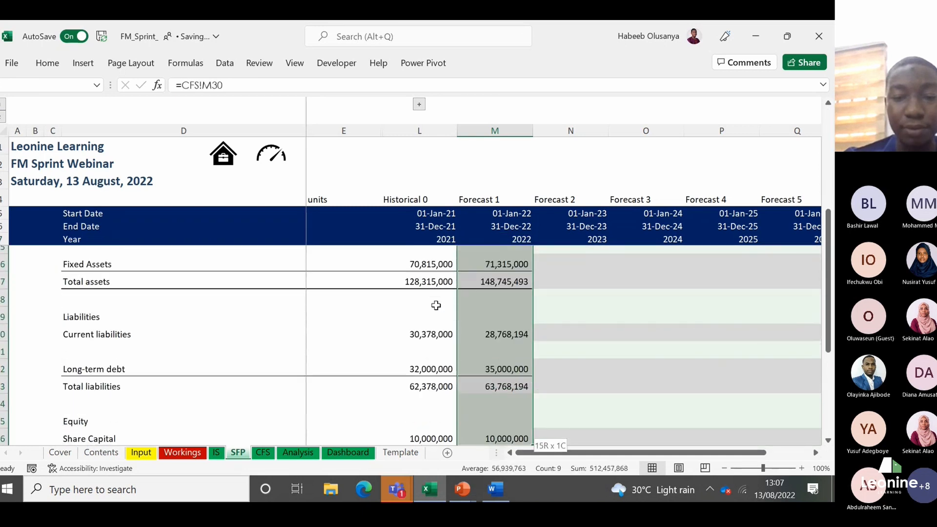
key(shift+Down)
key(shift+Down)
key(shift+Down)
key(shift+Down)
key(shift+Right)
key(shift+Right)
key(shift+Right)
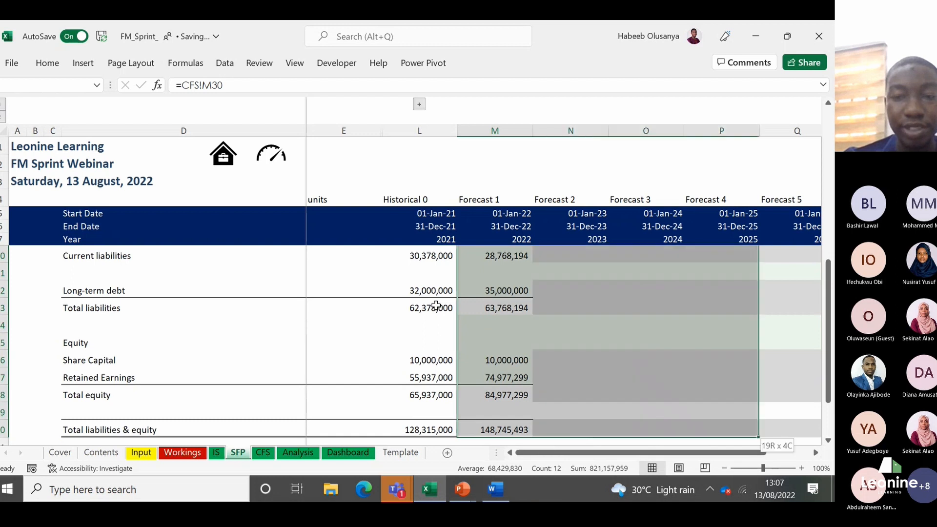
key(shift+Right)
key(ctrl+r)
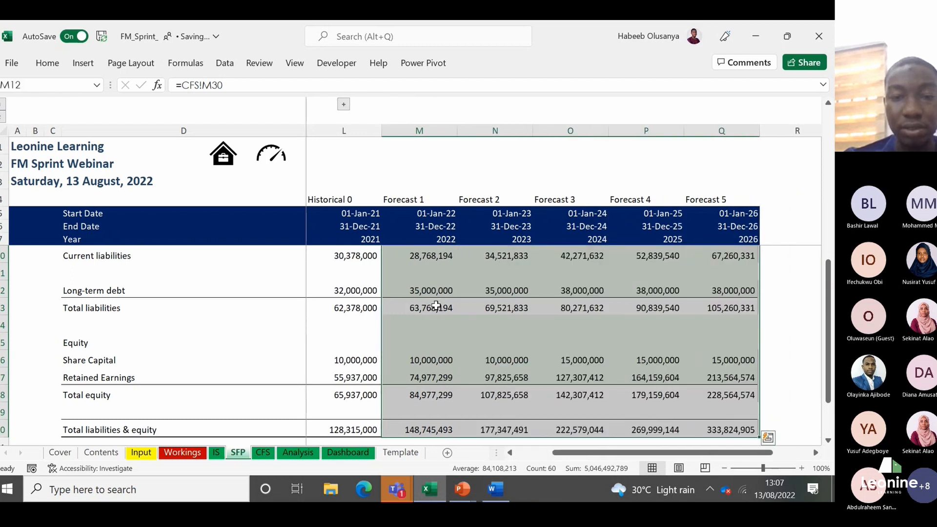
Step: Examine the linked cash balances for Forecast 2 to Forecast 5 in row 12 of the statement of financial position
key(Up)
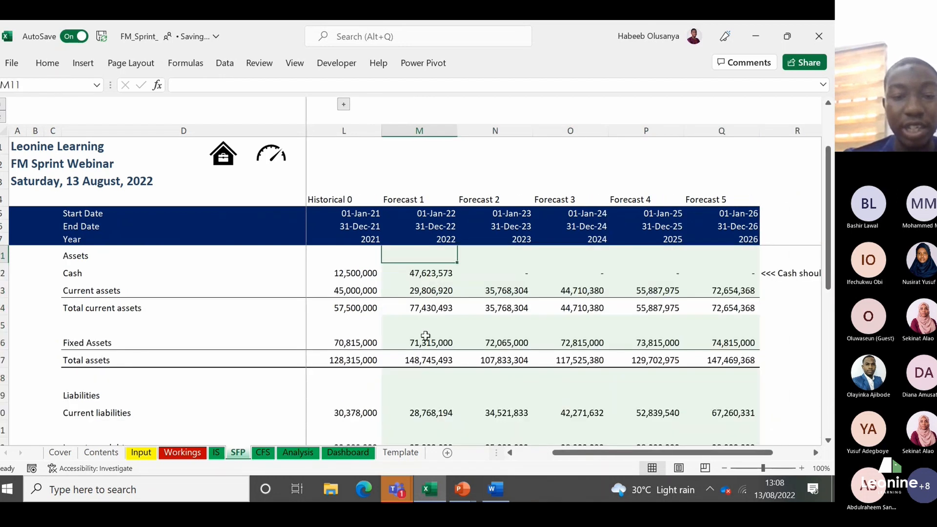
click(500, 272)
key(Right)
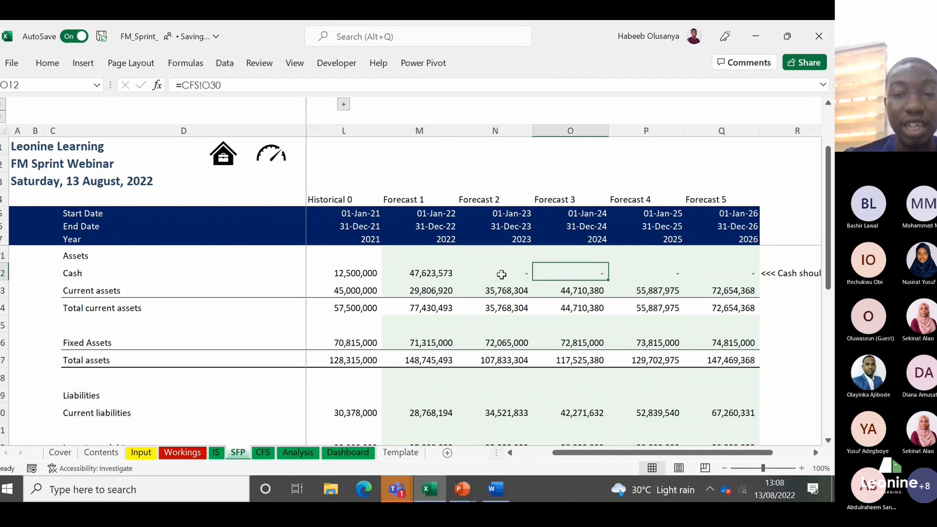
key(Right)
key(Left)
key(Left)
key(Right)
key(Right)
key(Right)
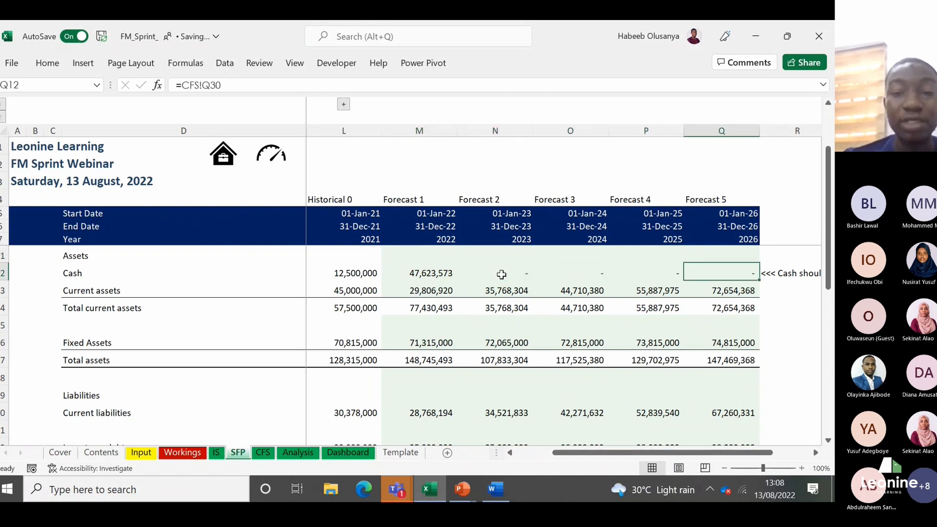
Step: On the SFP sheet, fill the Forecast 1 balance audit check in M32 across to Forecast 5 in column Q
key(Down)
key(Down)
key(Down)
key(Down)
key(Down)
key(Down)
key(Down)
key(Down)
key(Down)
key(Down)
key(Down)
key(Down)
key(Down)
key(Down)
key(Down)
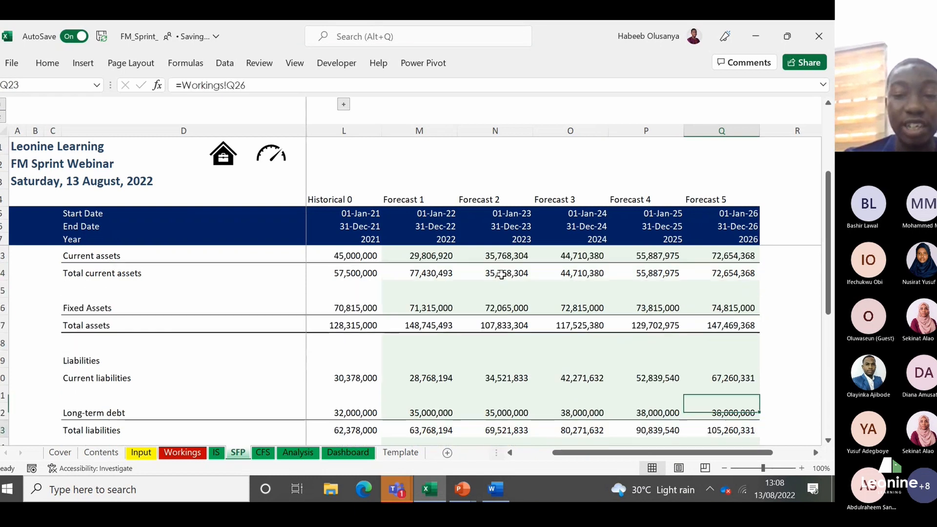
key(Down)
key(Down)
key(Down)
key(Down)
key(Down)
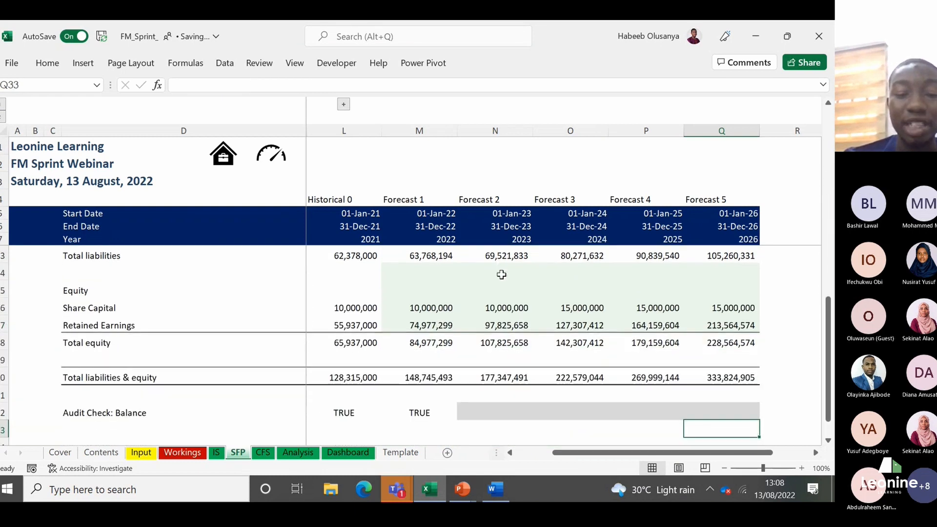
key(Left)
key(Left)
key(Left)
key(Left)
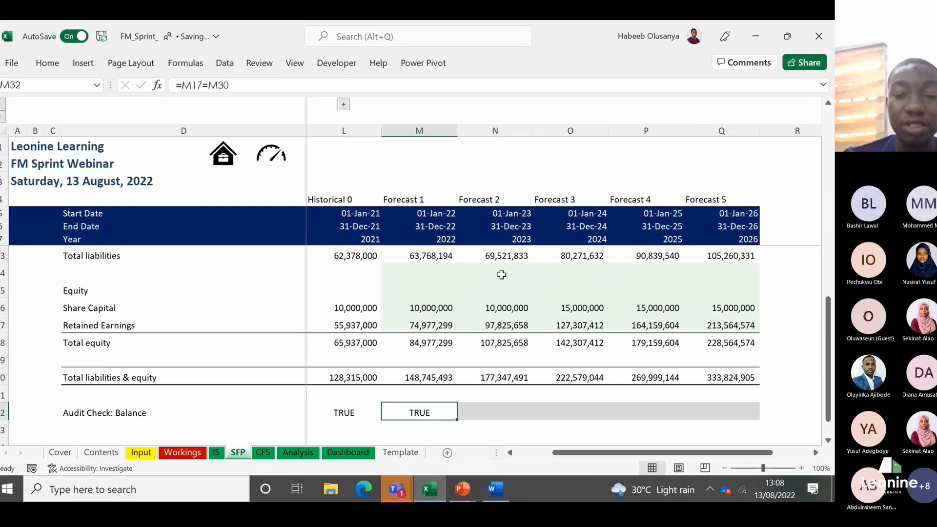
key(shift+Right)
key(shift+Right)
key(shift+Right)
key(shift+Right)
key(ctrl+r)
key(Right)
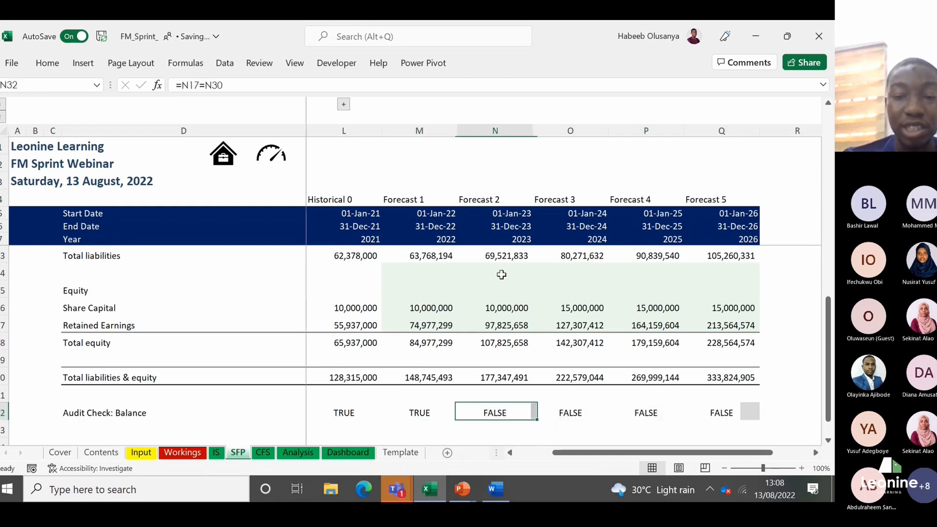
key(Right)
key(Right)
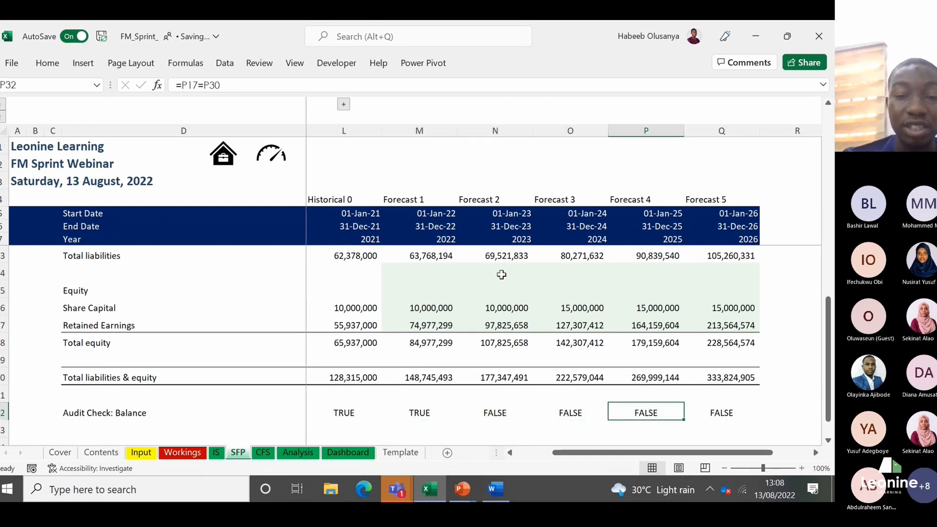
key(Right)
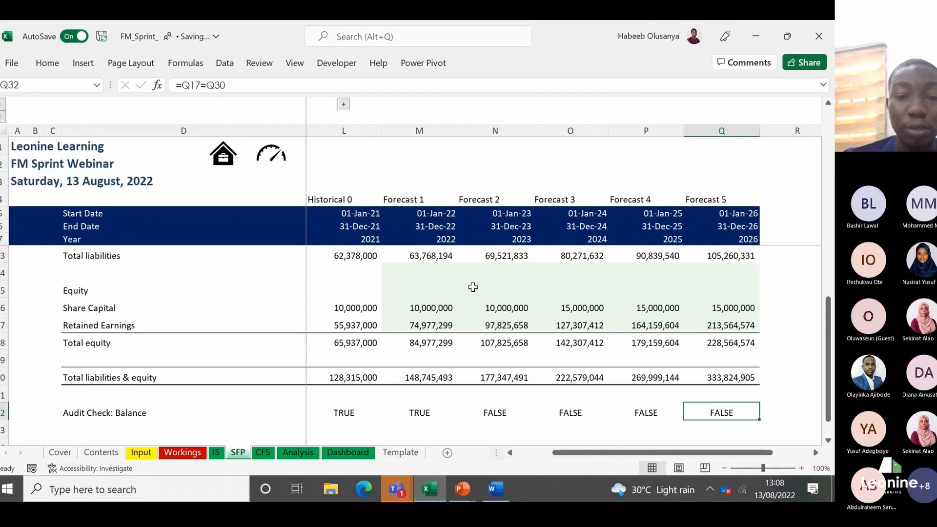
Step: On the CFS sheet, fill the Forecast 1 cash flow formulas in M12:M30 across to Forecast 5 in column Q
click(264, 453)
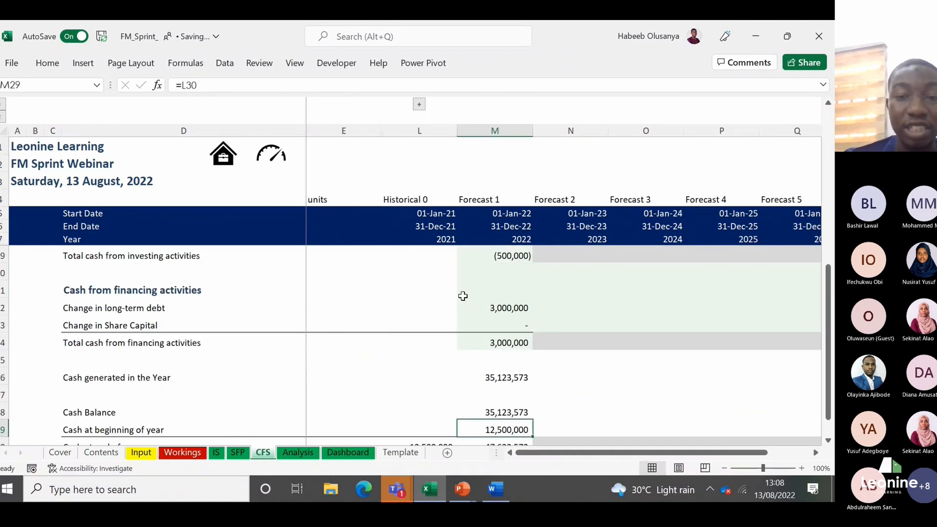
key(Up)
key(Up)
key(Up)
key(Up)
key(Up)
key(Up)
key(Up)
key(Up)
key(Up)
key(Up)
key(Up)
key(Up)
key(Up)
key(Up)
key(Up)
key(Up)
key(Up)
key(Up)
key(Up)
key(Up)
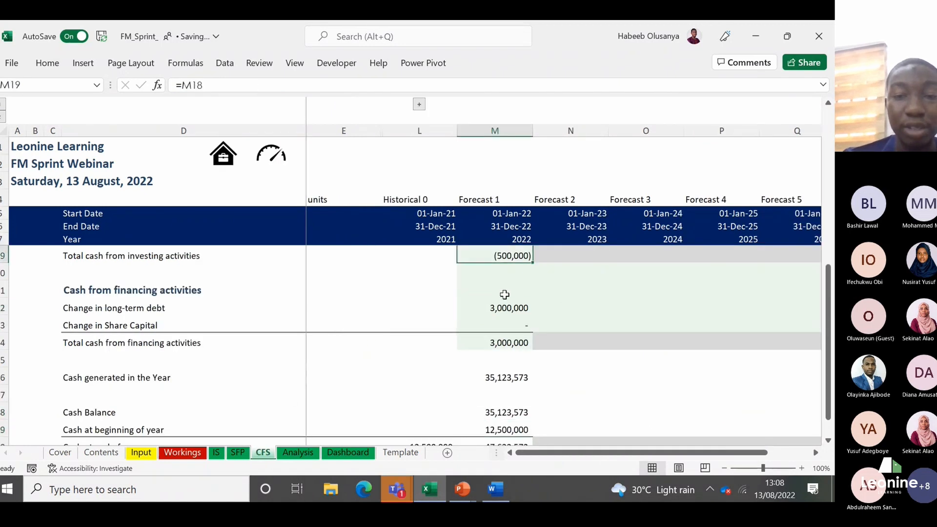
key(Down)
key(Down)
key(Down)
key(Down)
key(Down)
key(Down)
key(Down)
key(Down)
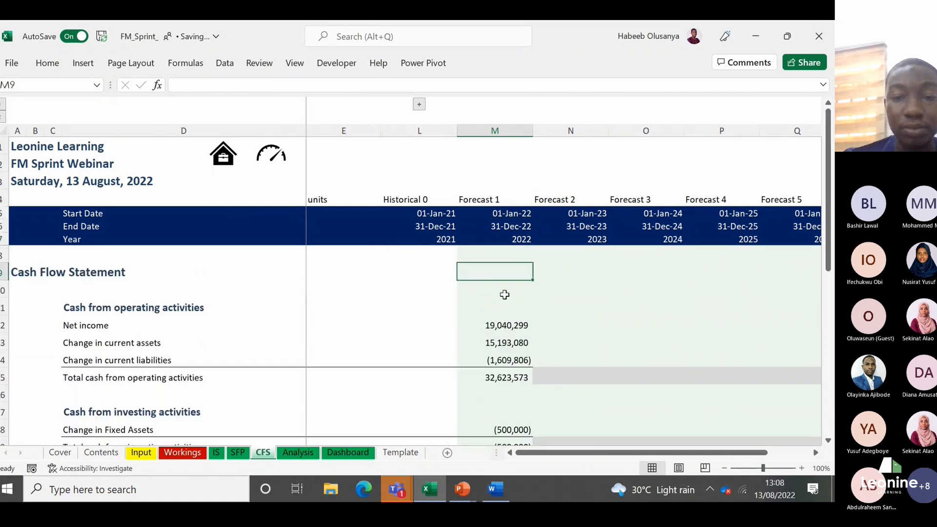
key(shift+Down)
key(shift+Down)
key(shift+Down)
key(shift+Down)
key(shift+Down)
key(shift+Down)
key(shift+Down)
key(shift+Down)
key(shift+Down)
key(shift+Down)
key(shift+Down)
key(shift+Down)
key(shift+Down)
key(shift+Down)
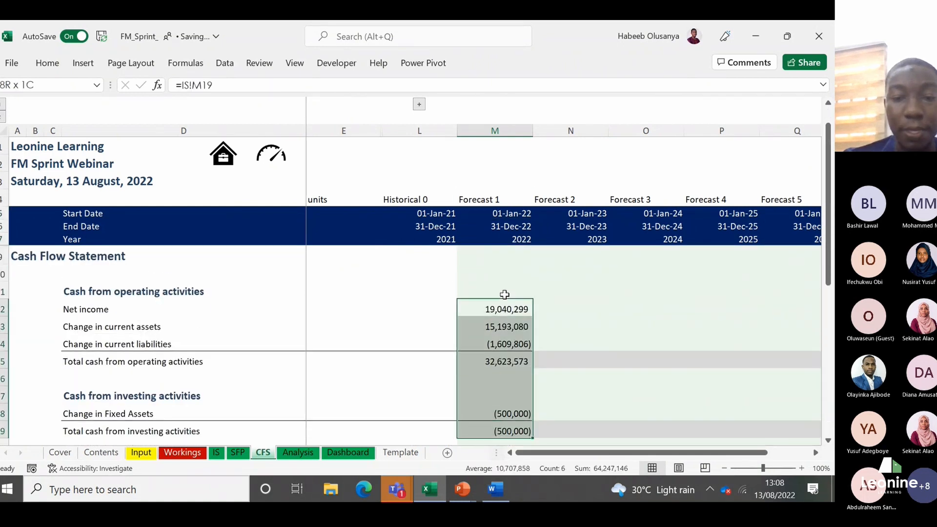
key(shift+Down)
key(shift+Down)
key(shift+Down)
key(shift+Down)
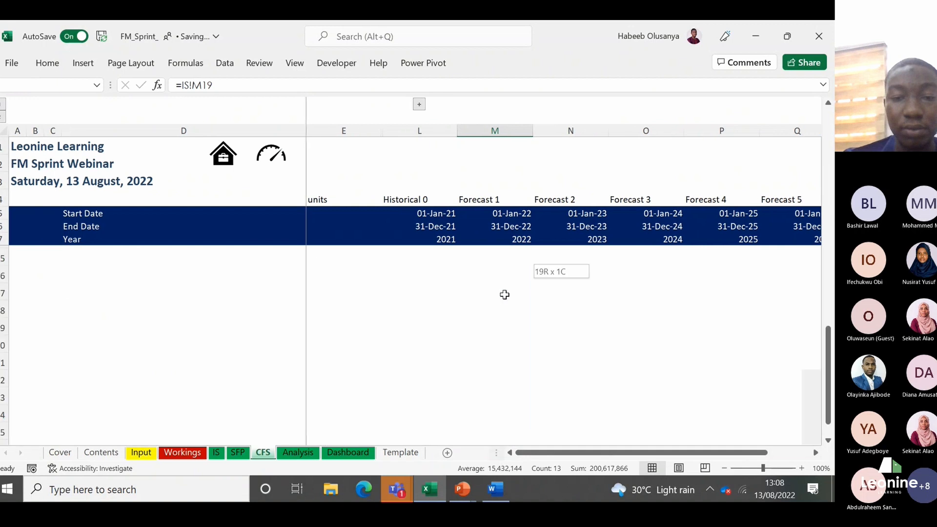
key(shift+Right)
key(shift+Right)
key(shift+Right)
key(shift+Right)
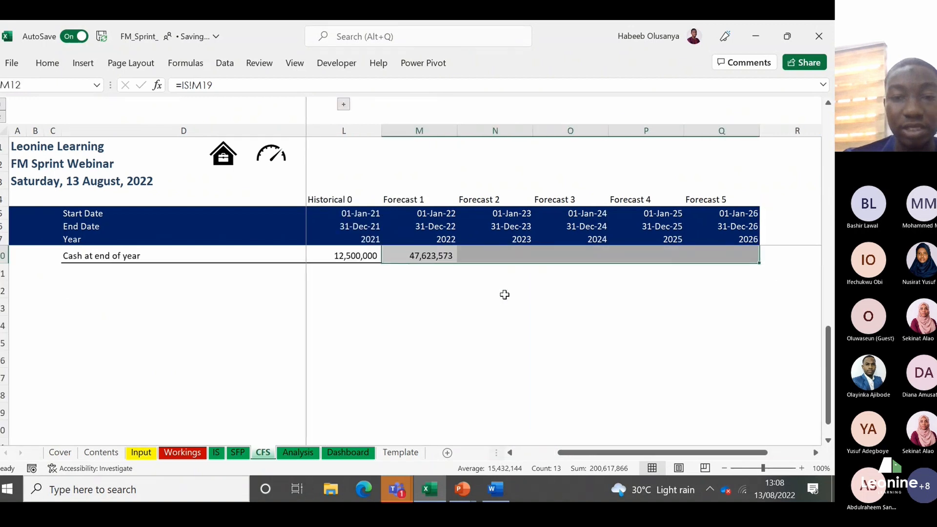
key(ctrl+r)
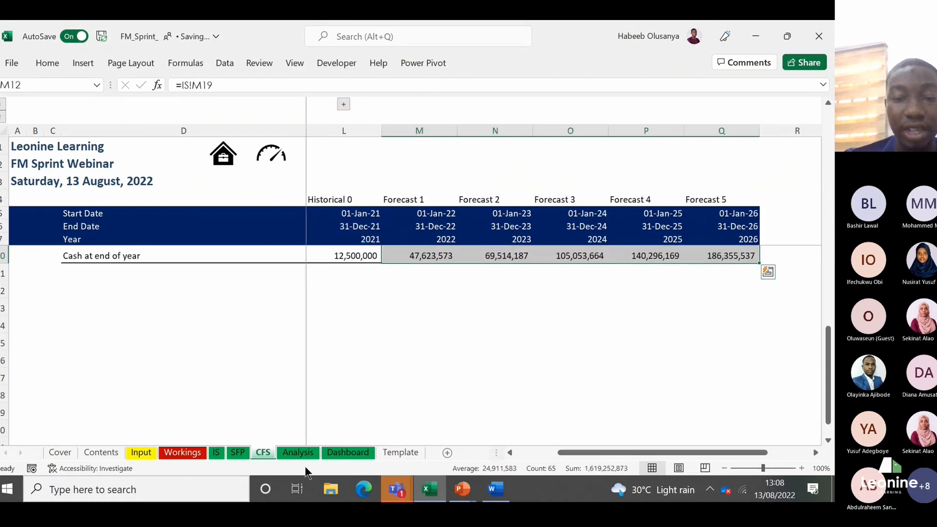
Step: Recheck the balance audit check in row 32 of the SFP sheet for all forecast years
click(239, 452)
key(Left)
key(Left)
key(Left)
key(Left)
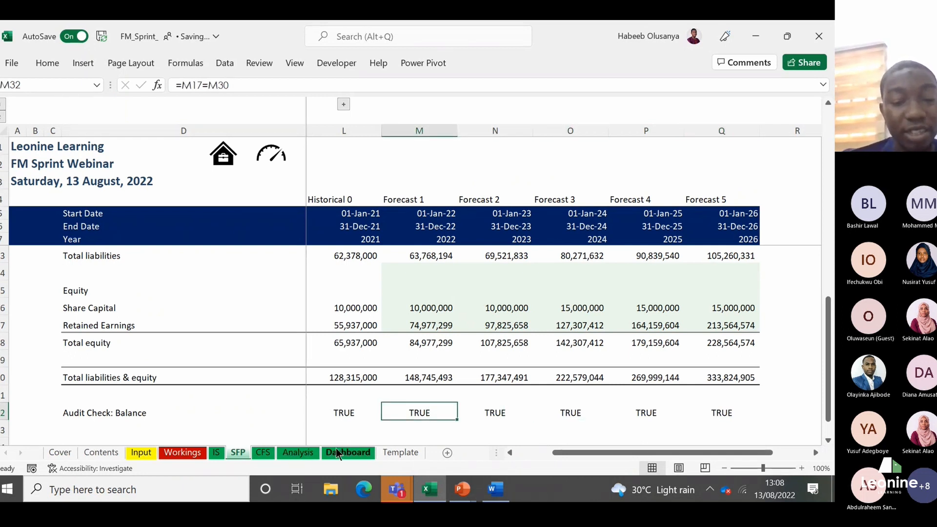
Step: Review the equity, liability and asset lines of the statement of financial position, including the linked forecast cash balances in row 12
key(Up)
key(Up)
key(Up)
key(Up)
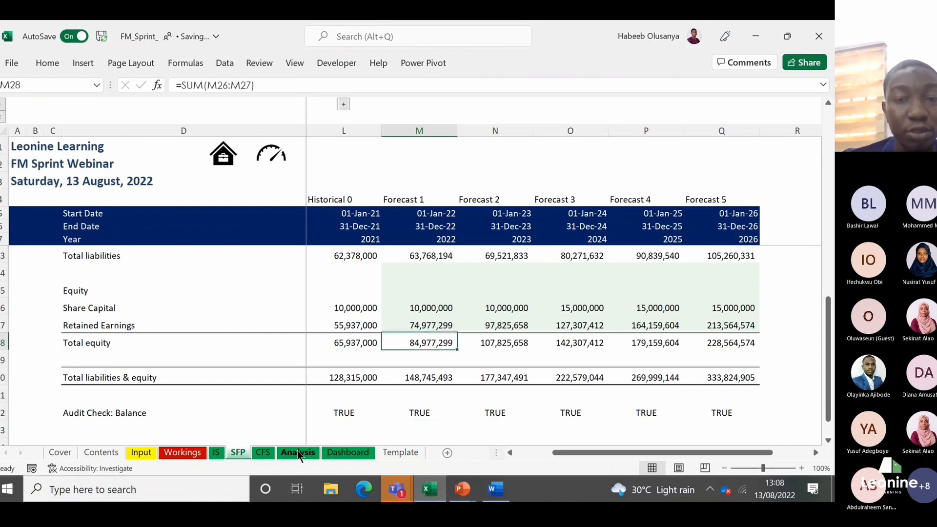
key(Up)
key(Up)
key(Up)
key(Up)
key(Up)
key(Up)
key(Up)
key(Up)
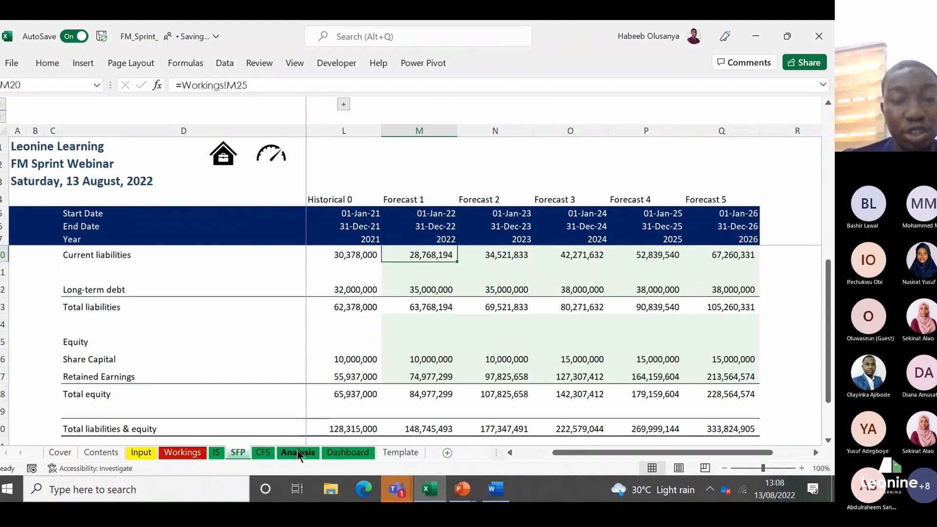
key(Up)
key(Up)
key(Up)
key(Up)
key(Up)
key(Up)
key(Up)
key(Up)
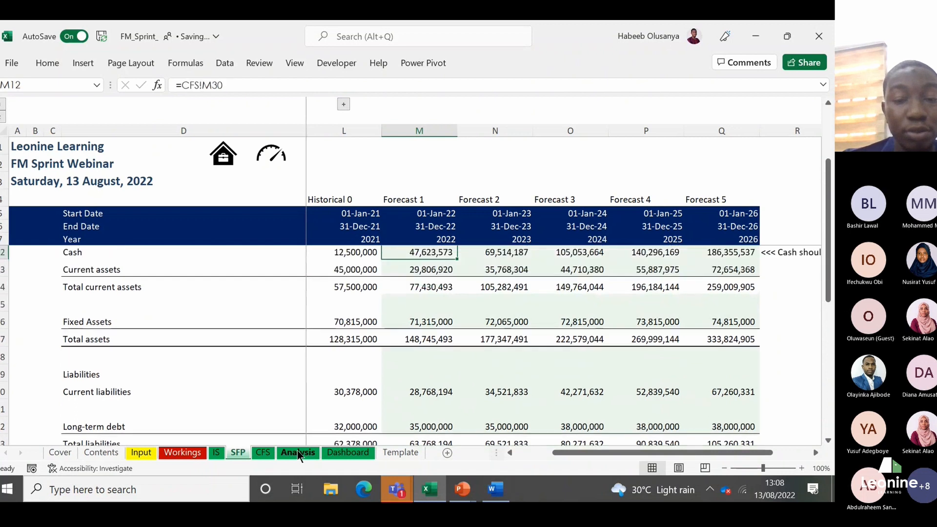
key(Up)
key(Up)
key(Up)
key(Up)
key(Up)
key(Down)
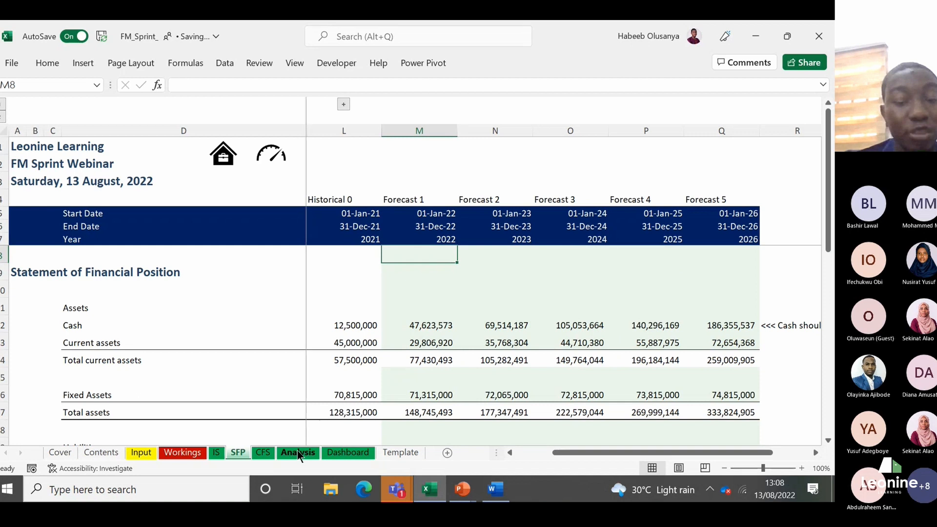
click(425, 330)
key(Right)
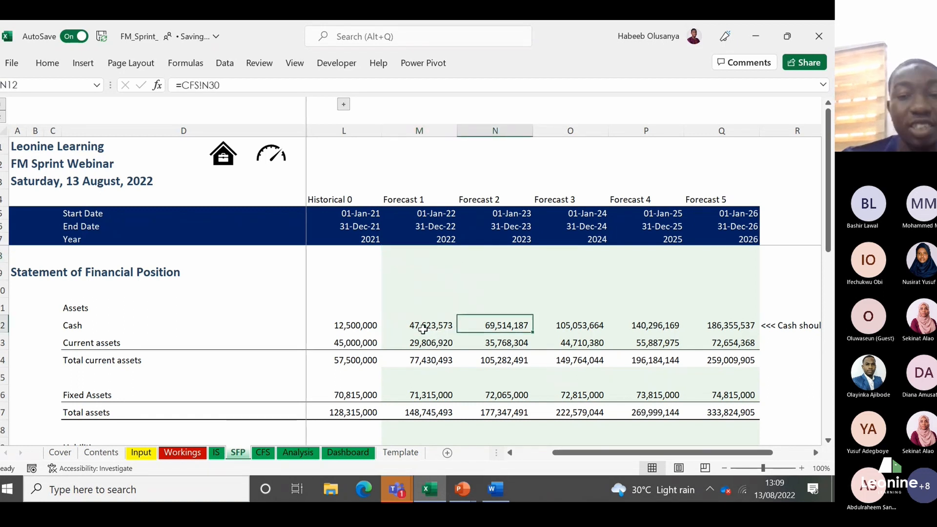
key(Right)
key(Right)
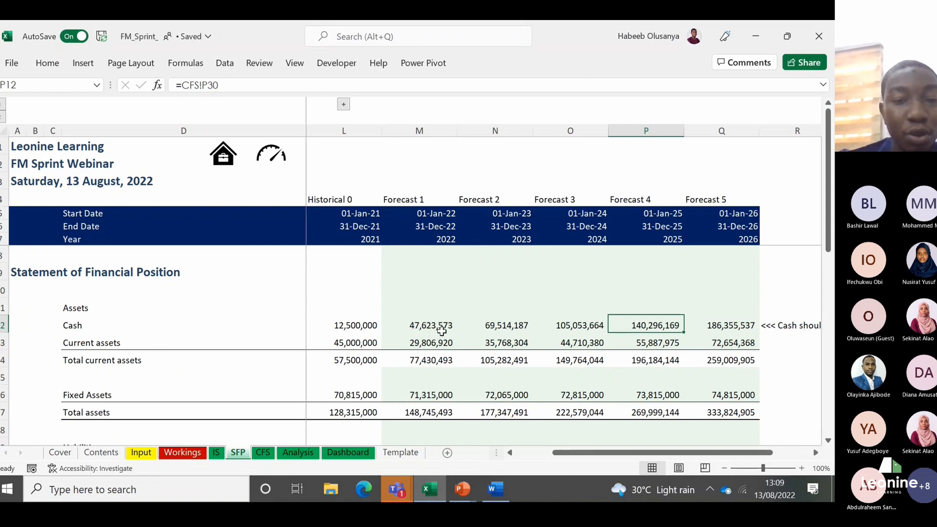
Step: Look through the completed IS, SFP and CFS sheets, reviewing the cash flow statement across the forecast years
click(215, 455)
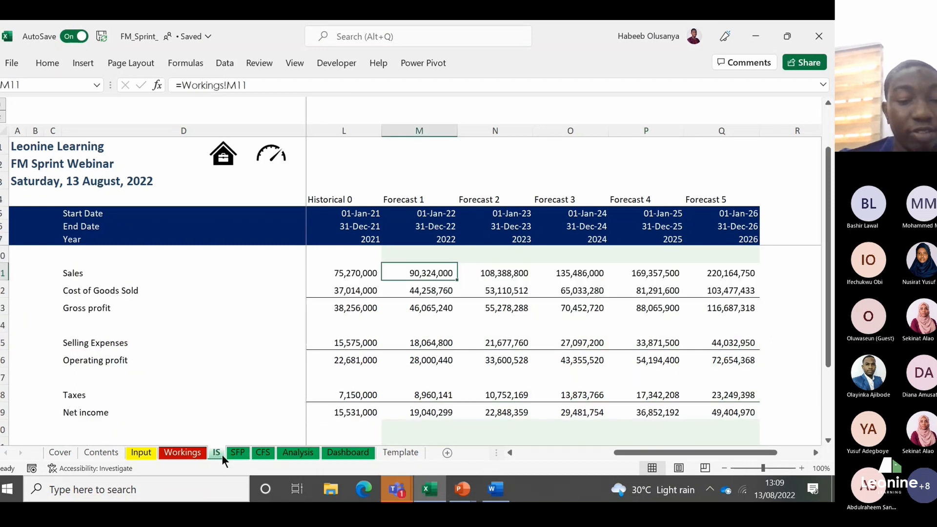
click(241, 455)
click(262, 454)
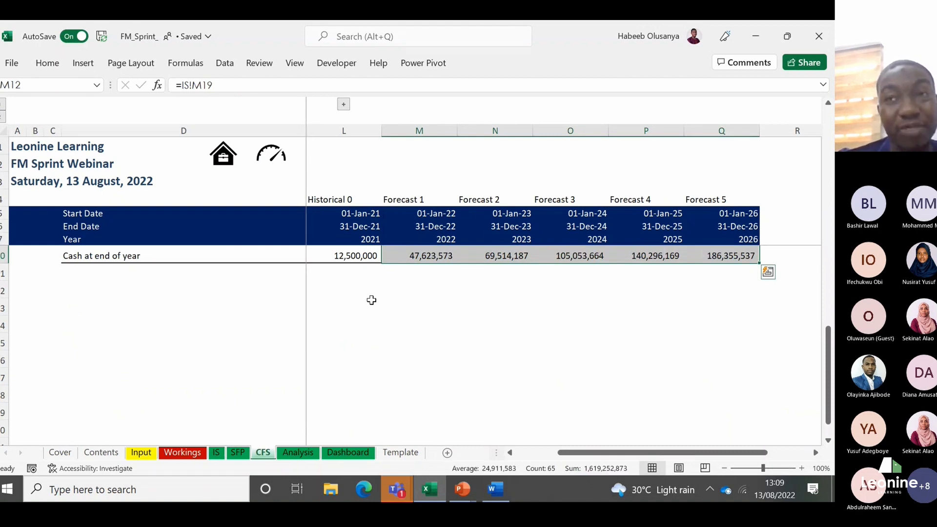
key(Up)
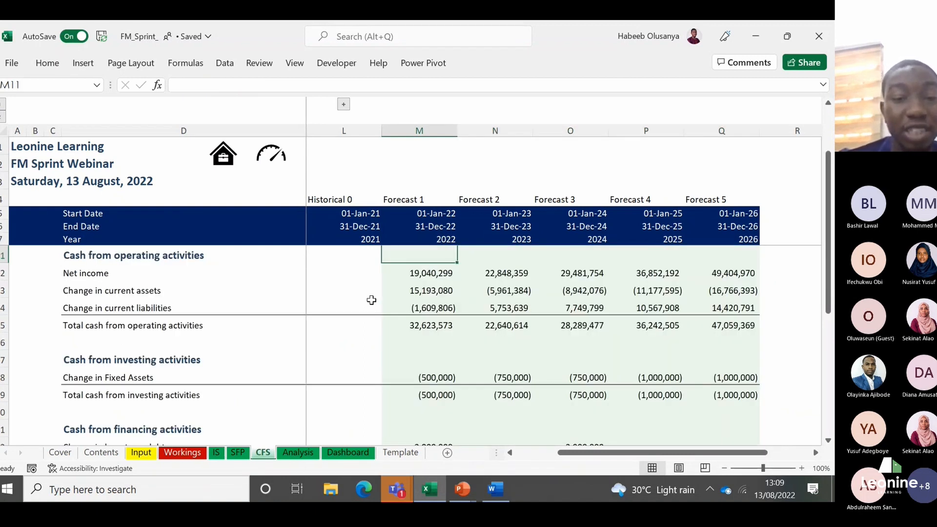
key(Down)
key(Down)
key(Up)
key(Up)
key(Up)
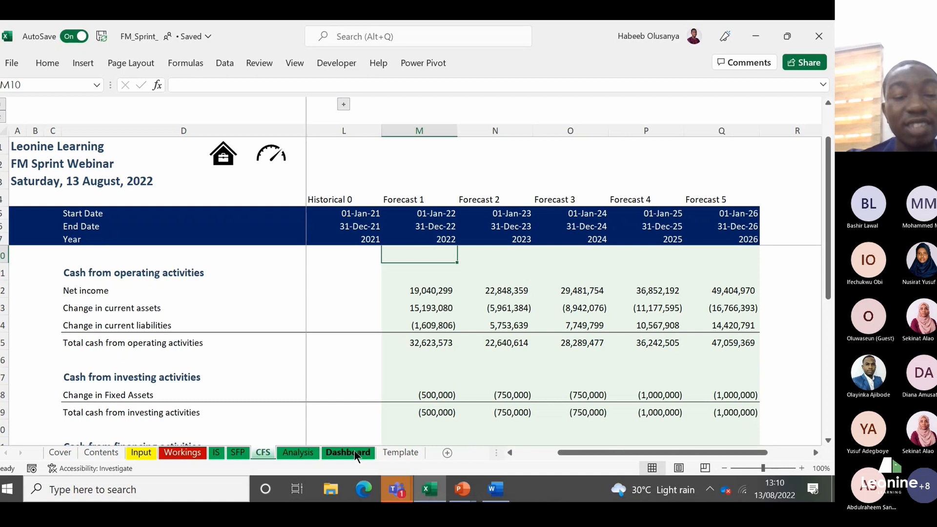
Step: Examine the net income and change in current assets lines under cash from operating activities
key(Left)
key(Left)
key(Left)
key(Left)
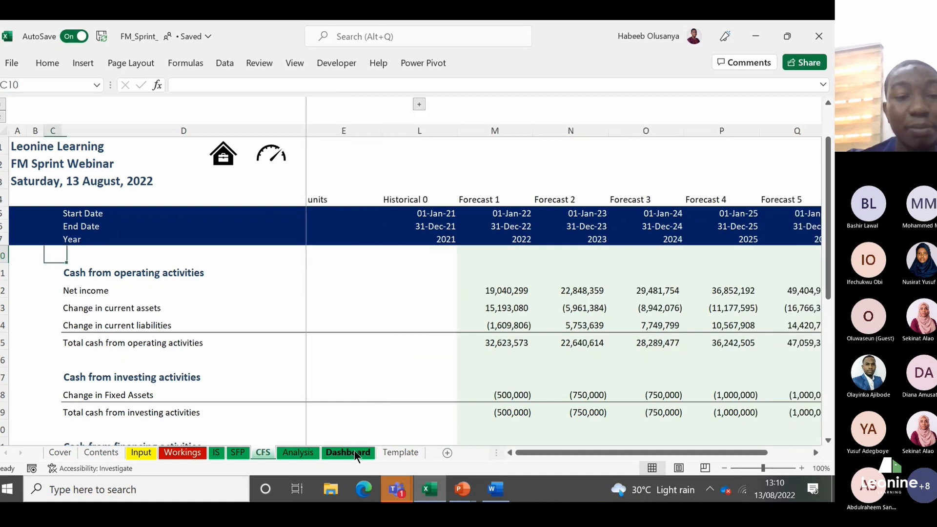
key(Down)
key(Down)
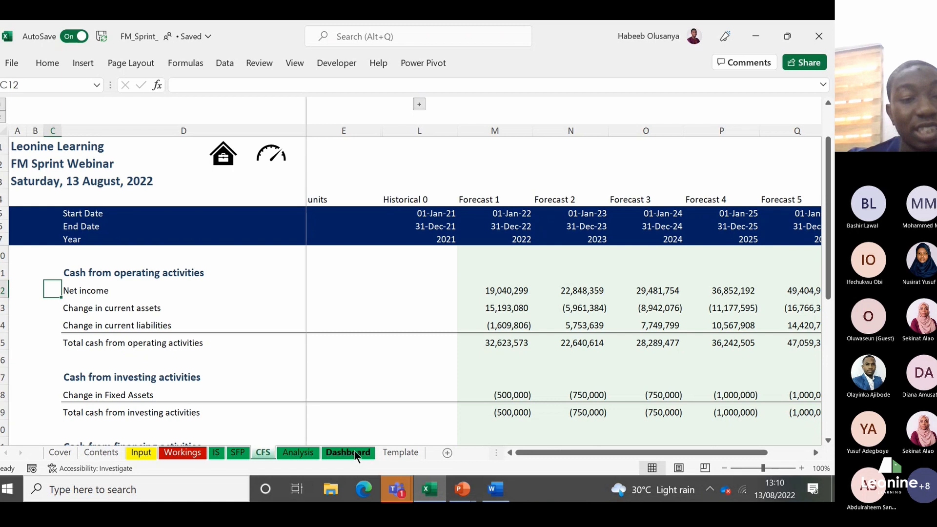
key(Right)
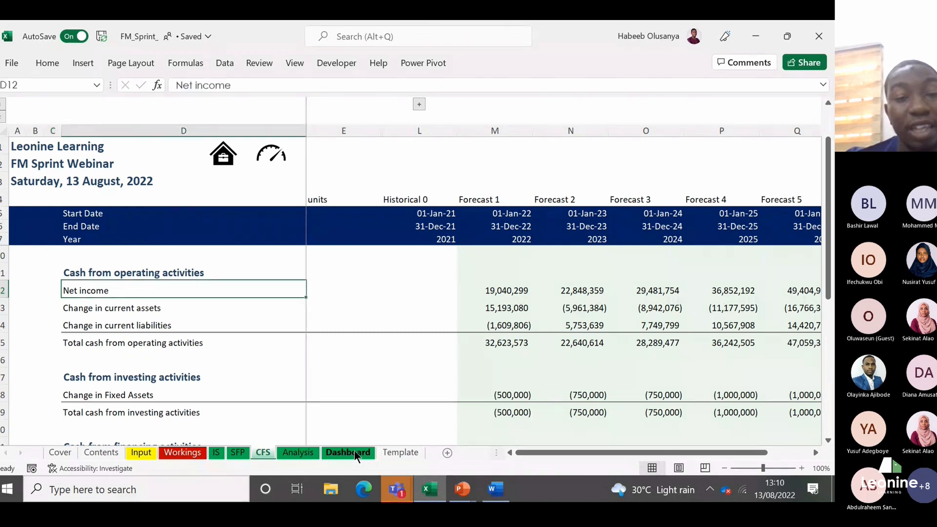
key(Down)
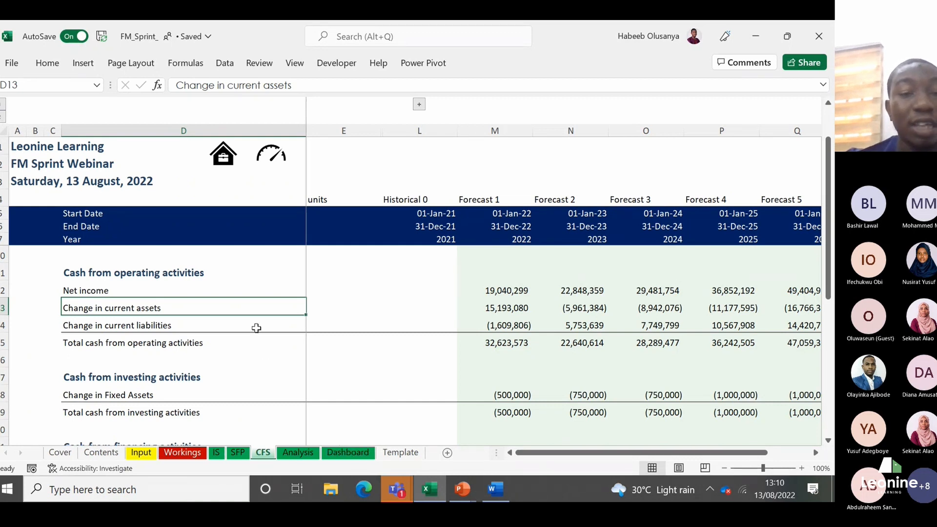
Step: Inspect the Forecast 1 and Forecast 2 start date formulas in the timeline header of the CFS sheet
click(267, 289)
scroll(267, 288, up, 1)
key(Down)
key(Up)
key(Up)
key(Up)
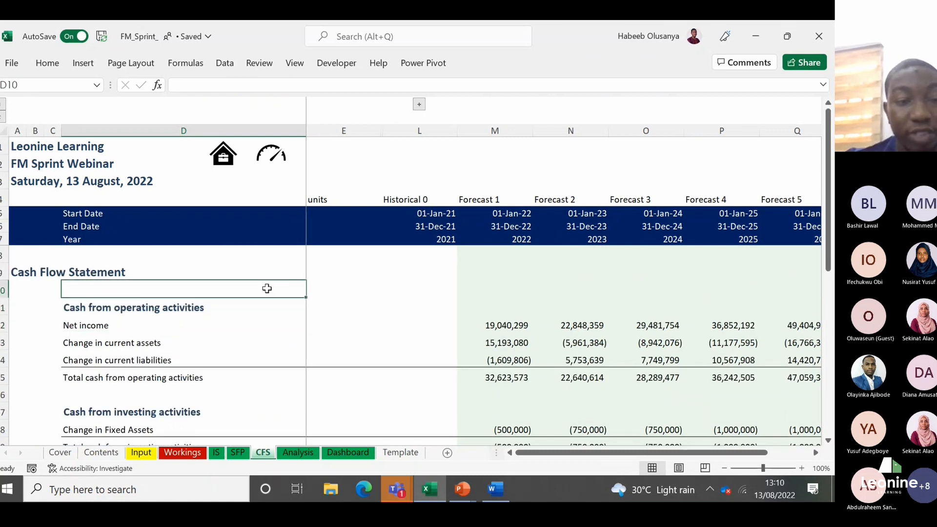
key(Up)
key(Up)
key(Up)
key(Up)
key(Down)
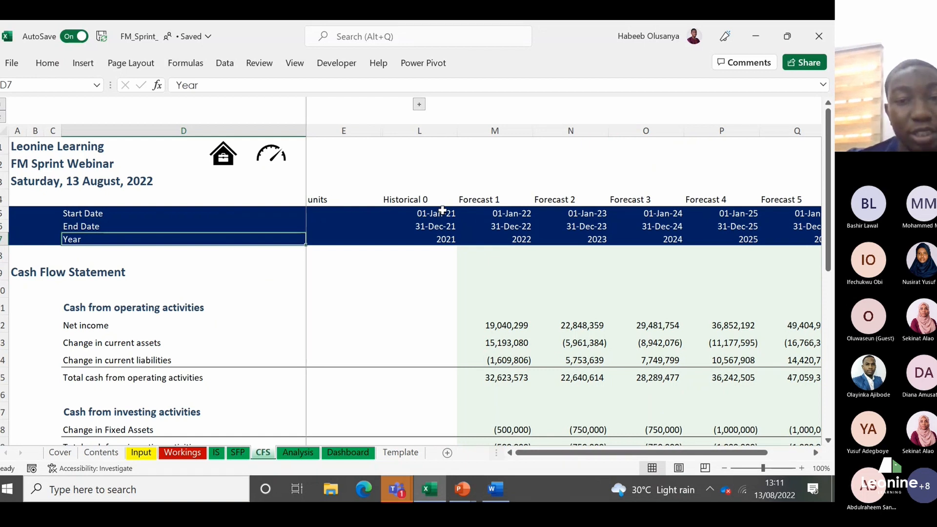
click(526, 218)
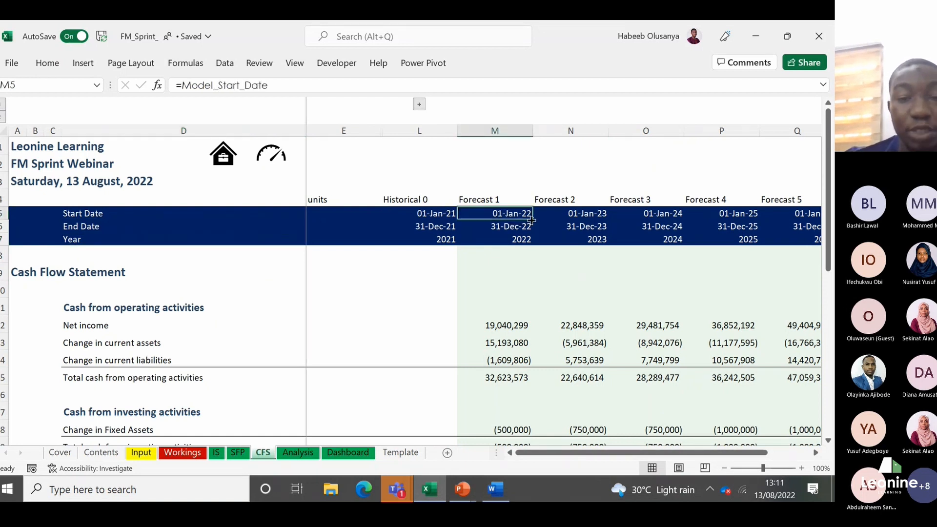
click(533, 215)
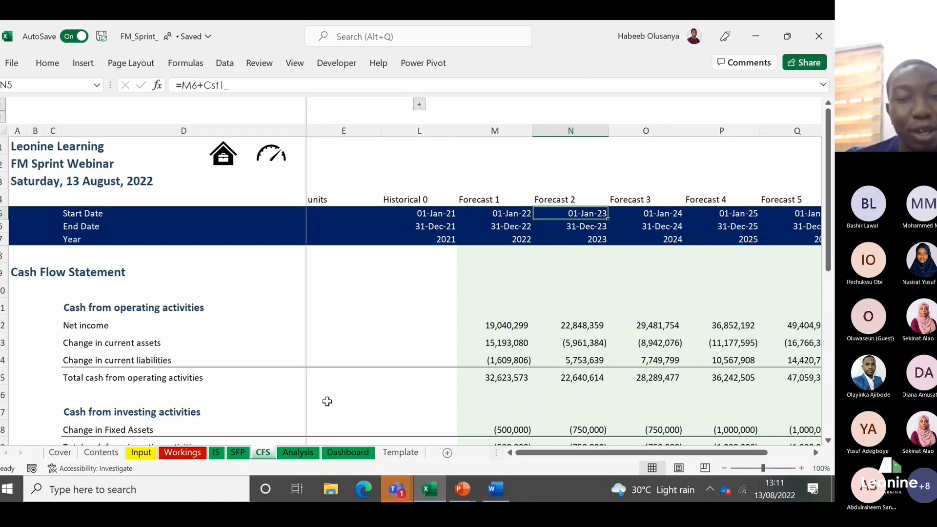
Step: View the Contents page, the Analysis sheet and the Dashboard sheet
click(223, 165)
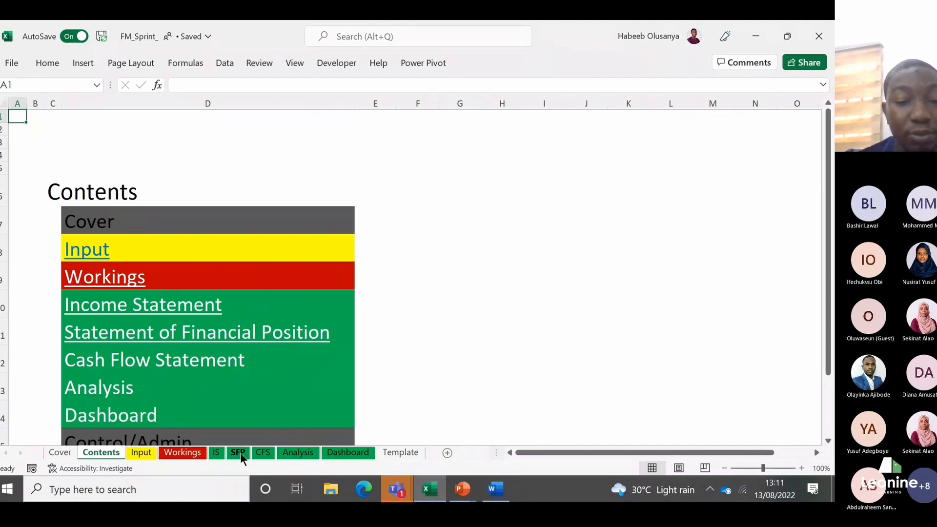
click(289, 455)
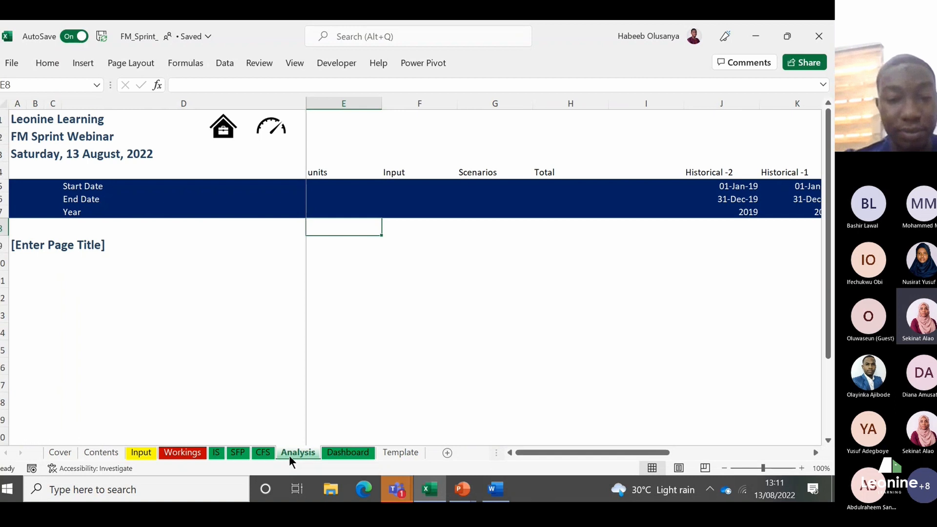
click(346, 452)
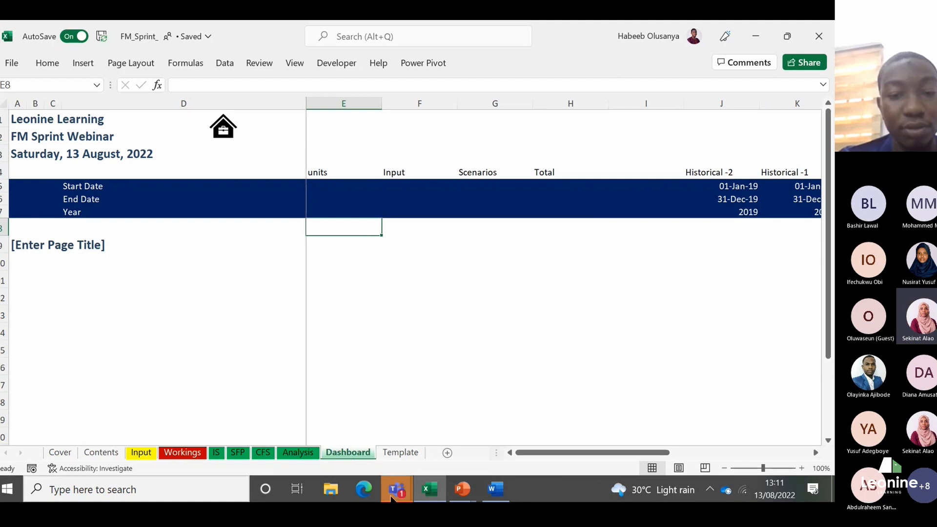
Step: Switch to the Microsoft Teams meeting to check the participants, and return to the Excel workbook
mouse_move(392, 497)
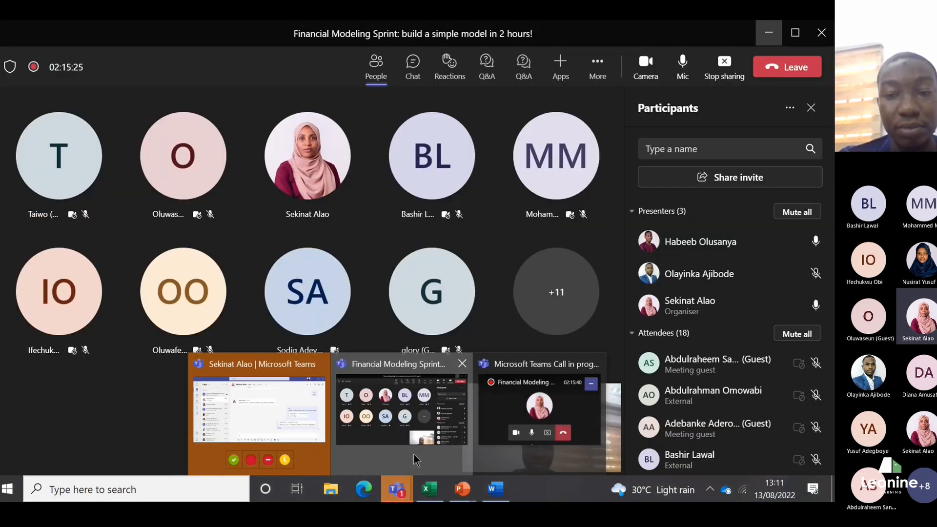
click(414, 453)
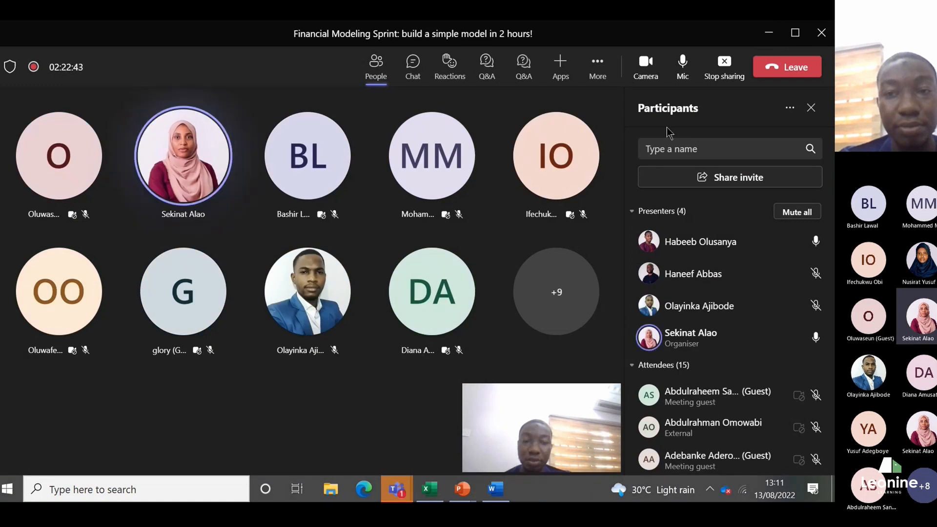
click(780, 38)
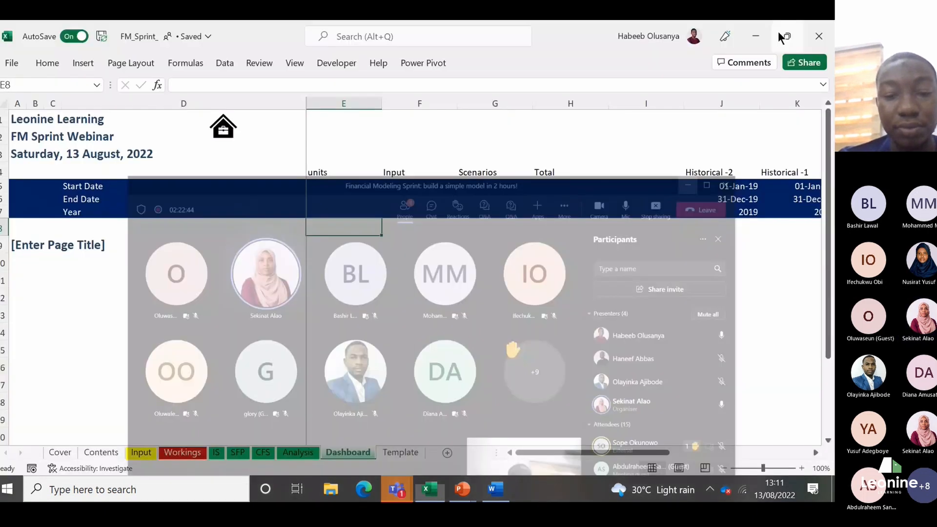
click(414, 454)
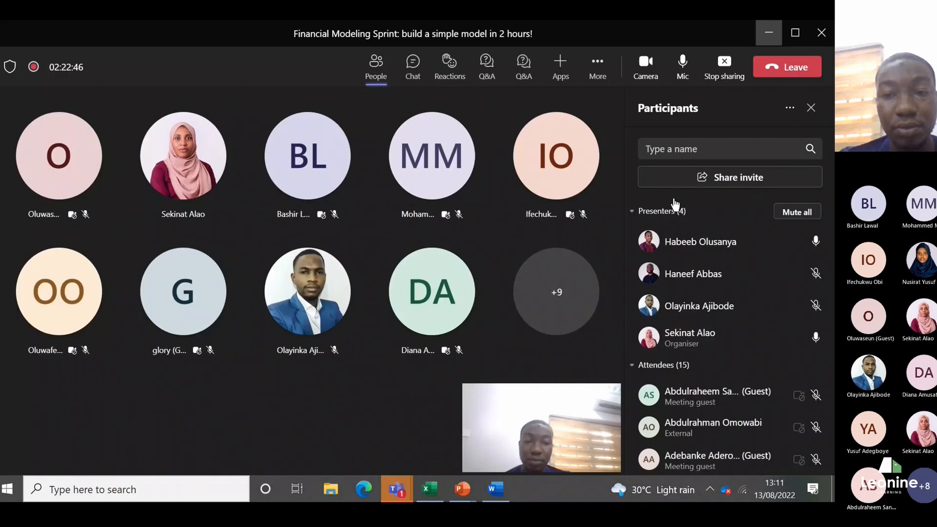
click(771, 35)
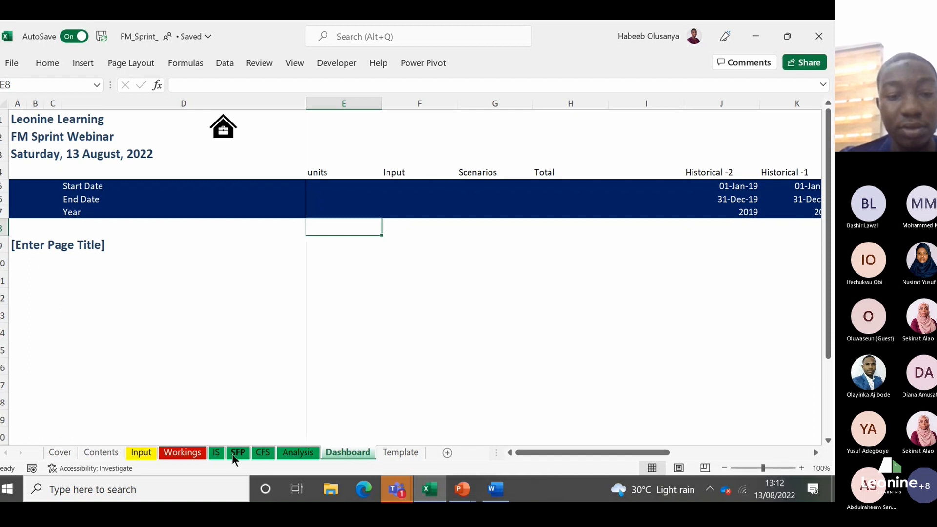
Step: View the balance sheet assumptions and income statement assumptions on the Input sheet
click(150, 452)
click(353, 322)
key(Right)
key(Right)
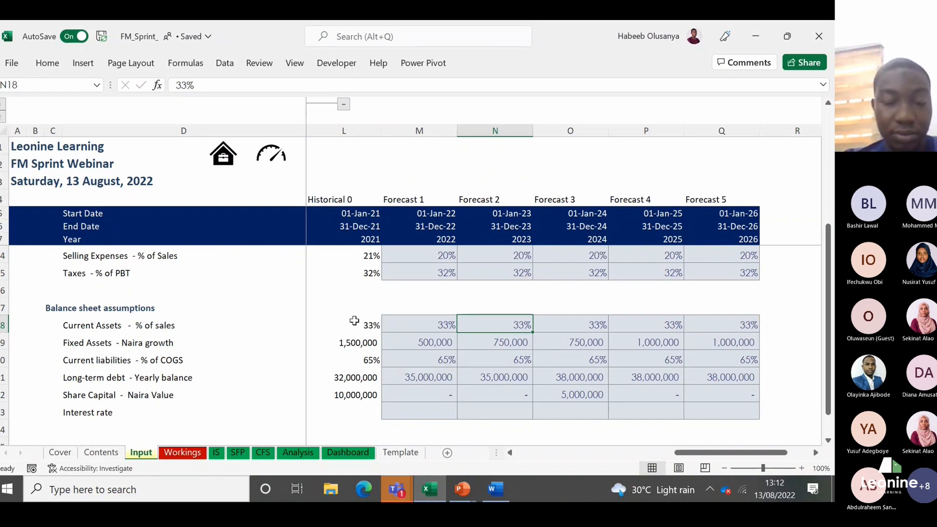
key(Up)
key(Up)
key(Up)
key(Up)
key(Up)
key(Up)
key(Up)
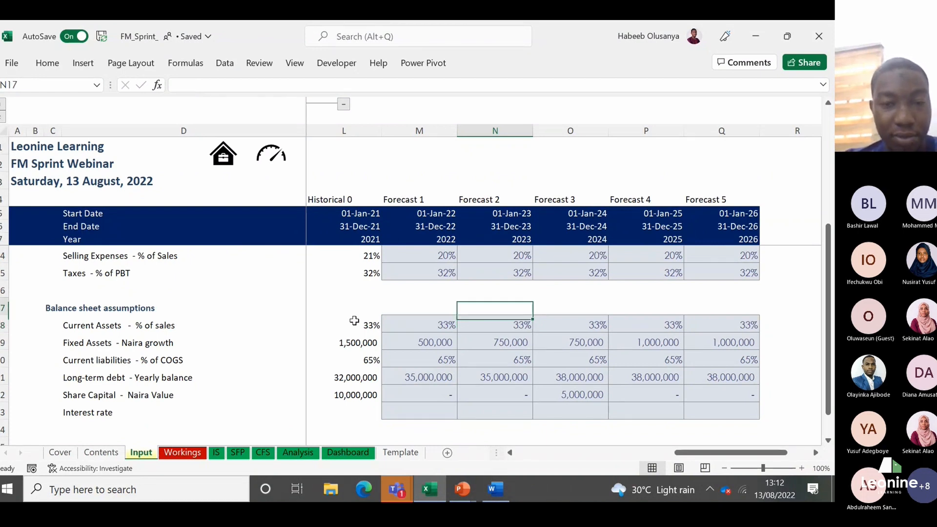
key(Up)
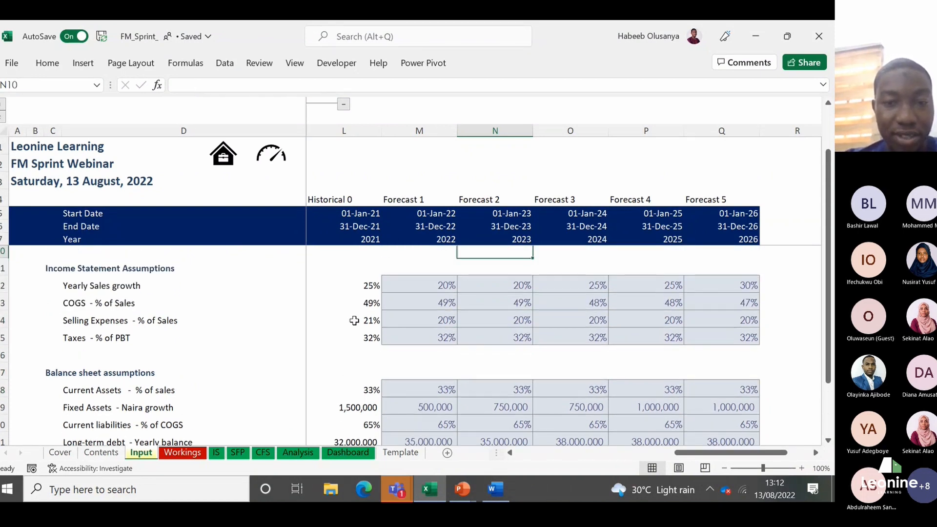
Step: Examine the Historical 0 yearly sales growth rate in the income statement assumptions
key(Down)
key(Down)
key(Left)
key(Left)
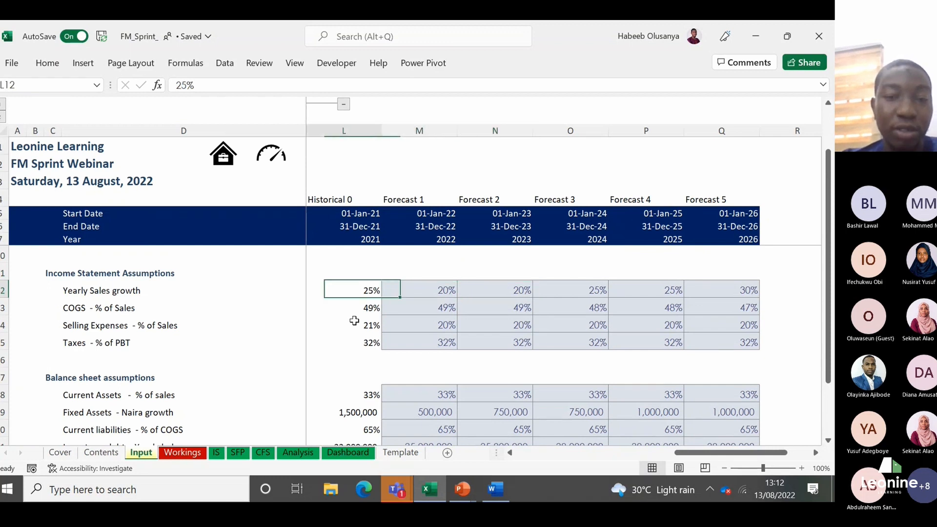
key(Left)
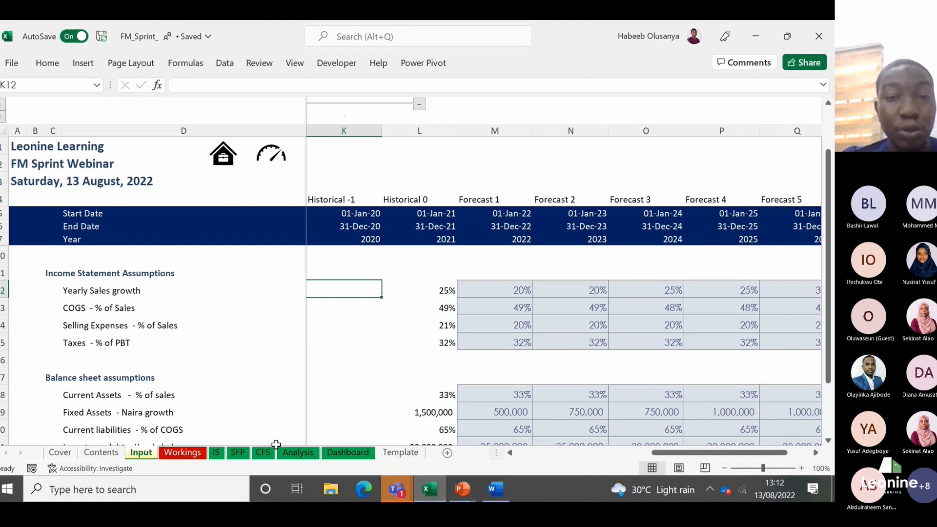
click(443, 292)
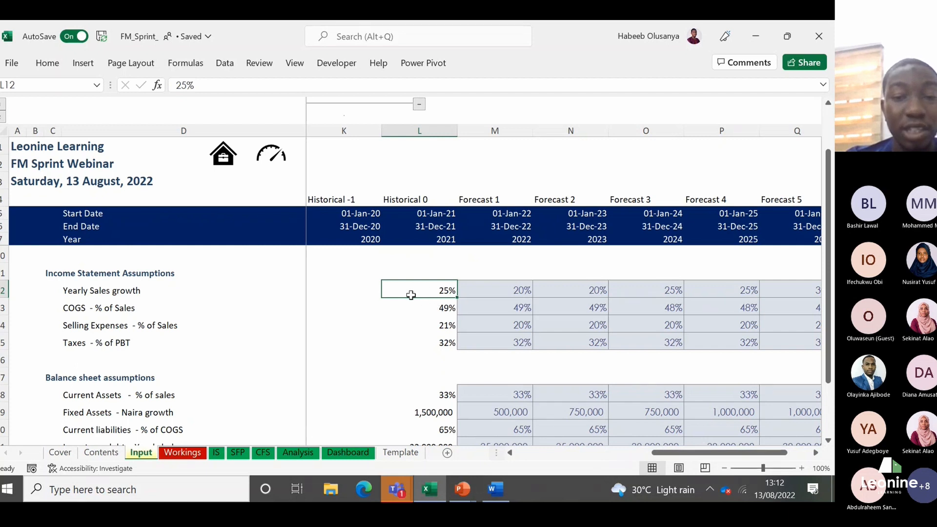
key(Left)
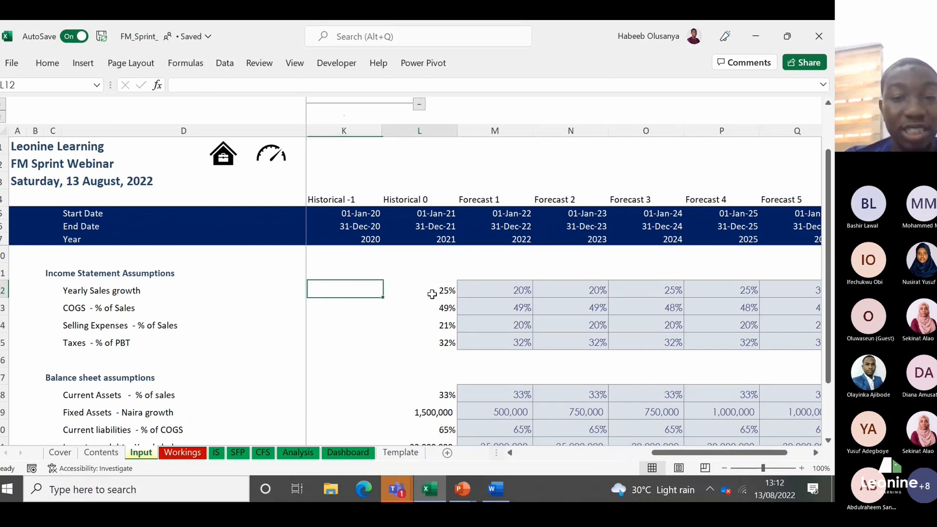
key(Right)
key(Left)
key(Right)
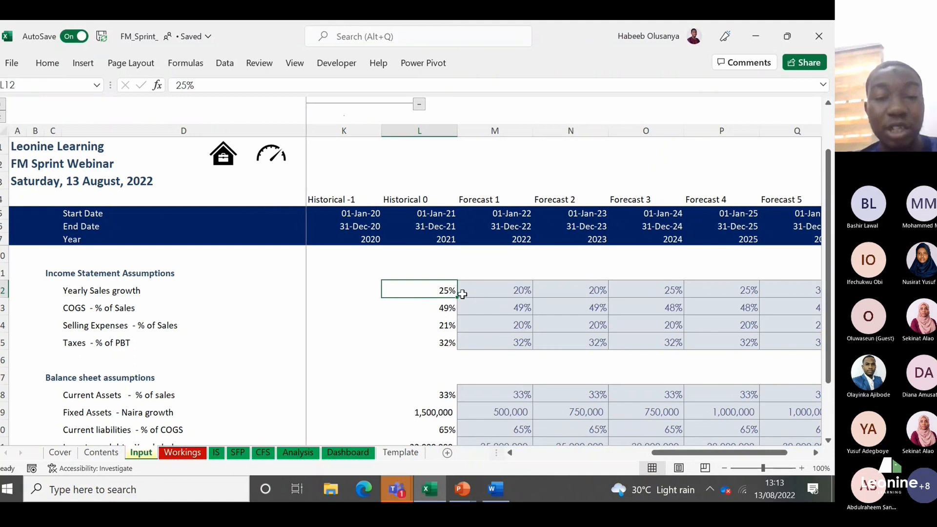
Step: Compare the Historical 0 yearly sales growth with the Forecast 1 and Forecast 2 growth assumptions
key(Right)
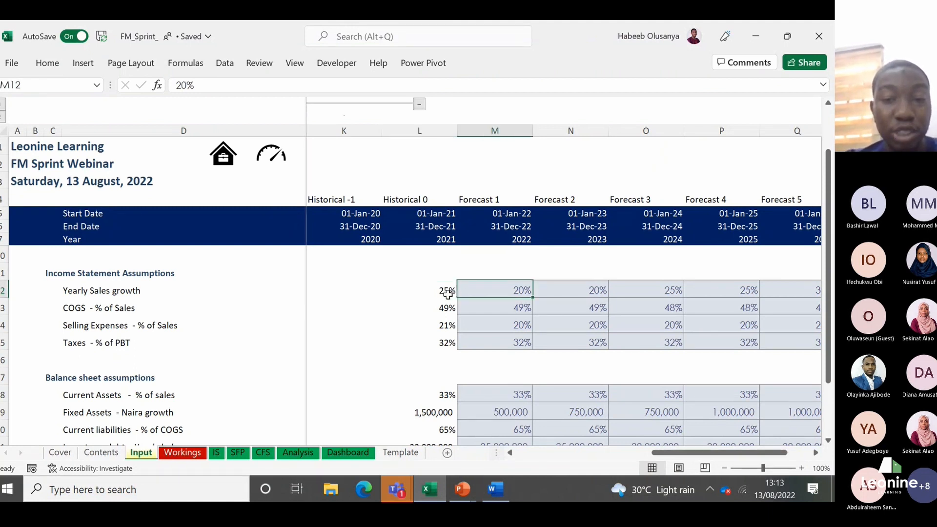
click(447, 293)
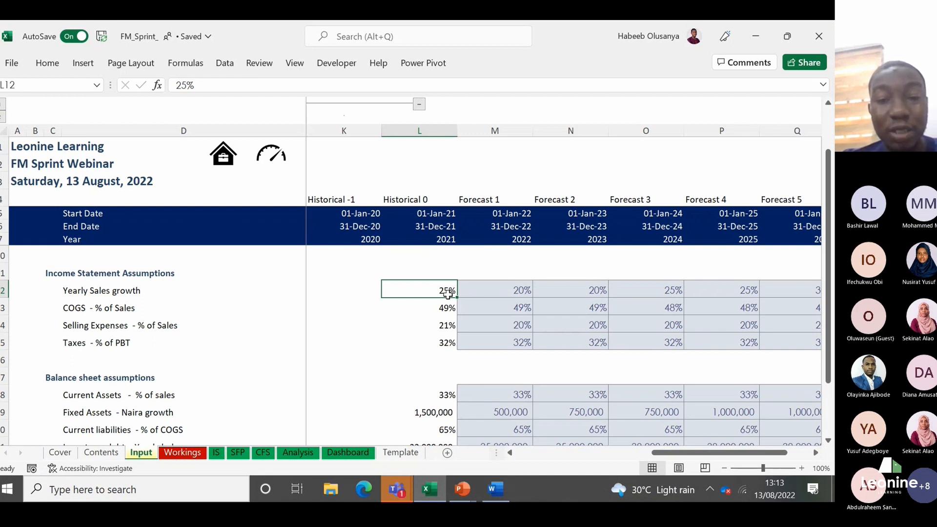
key(Right)
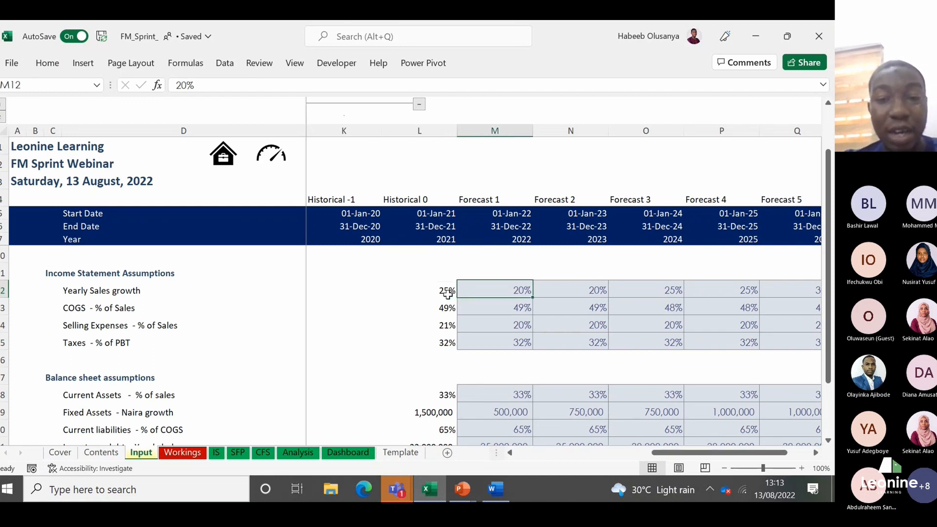
key(Right)
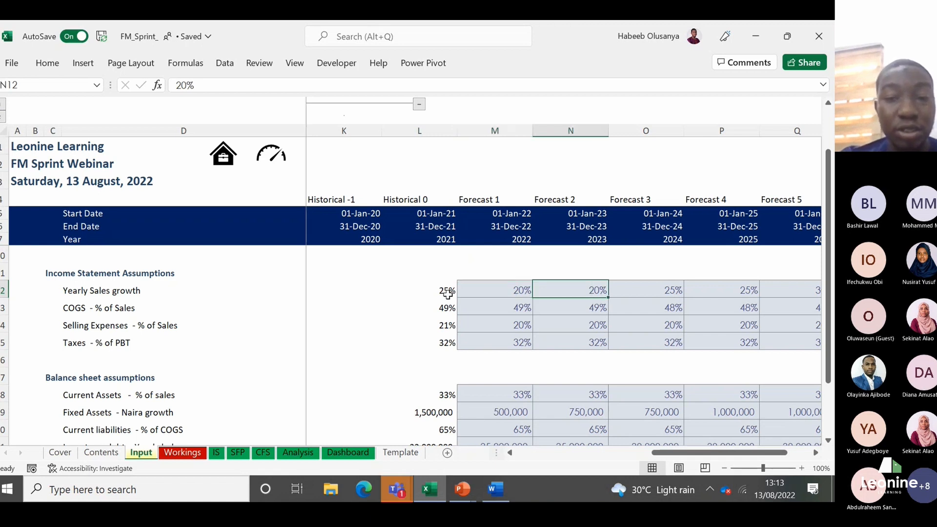
key(Left)
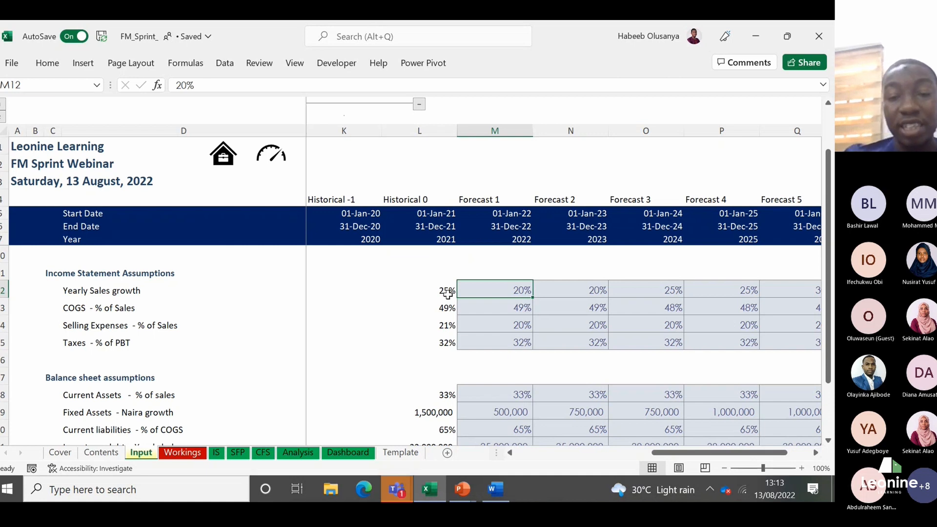
click(447, 293)
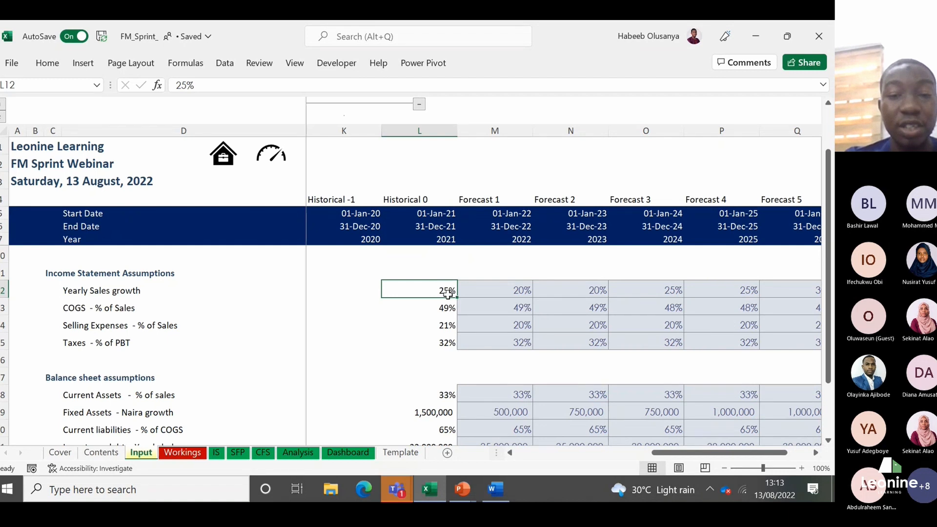
Step: Set the Forecast 1 yearly sales growth assumption to 40%
key(Right)
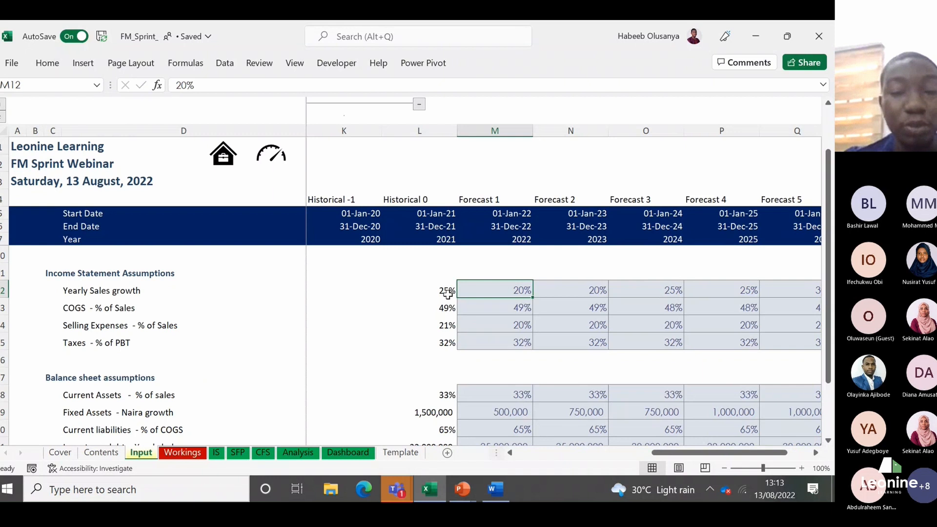
text(40)
key(Return)
key(Up)
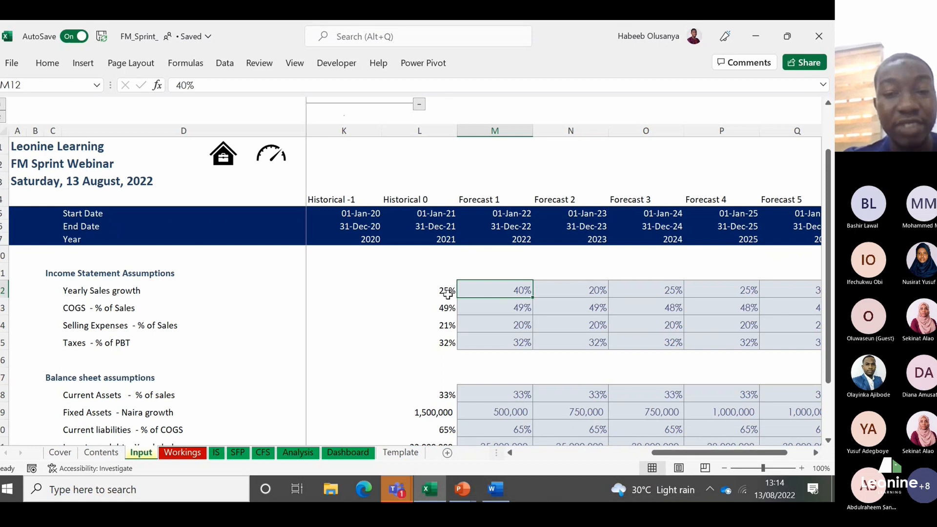
Step: Review the yearly sales growth assumptions from Forecast 2 to Forecast 5 and return to Forecast 1
key(Right)
key(Right)
key(Right)
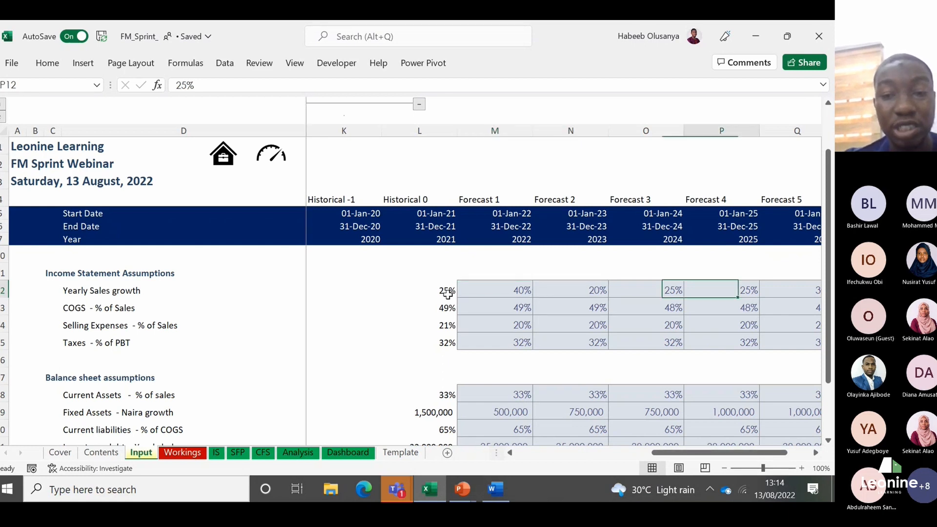
key(Right)
key(Left)
key(Left)
key(Left)
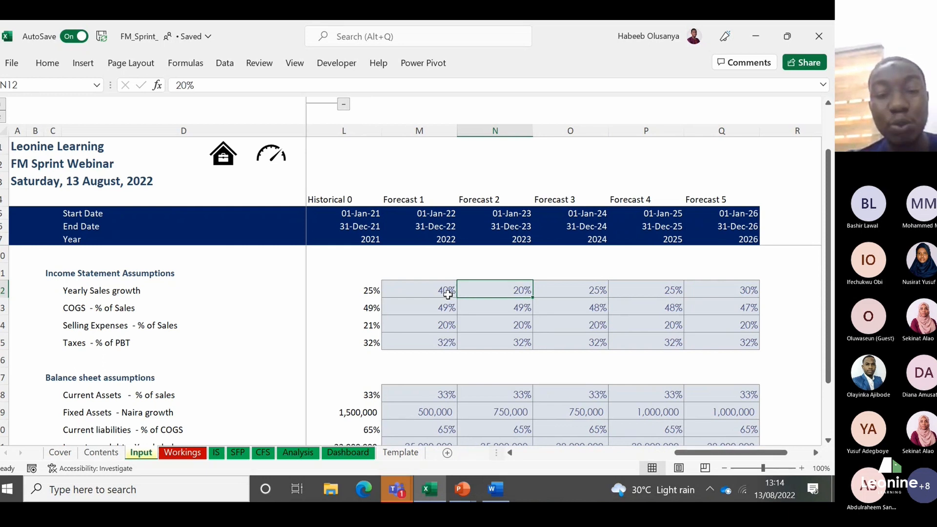
click(447, 295)
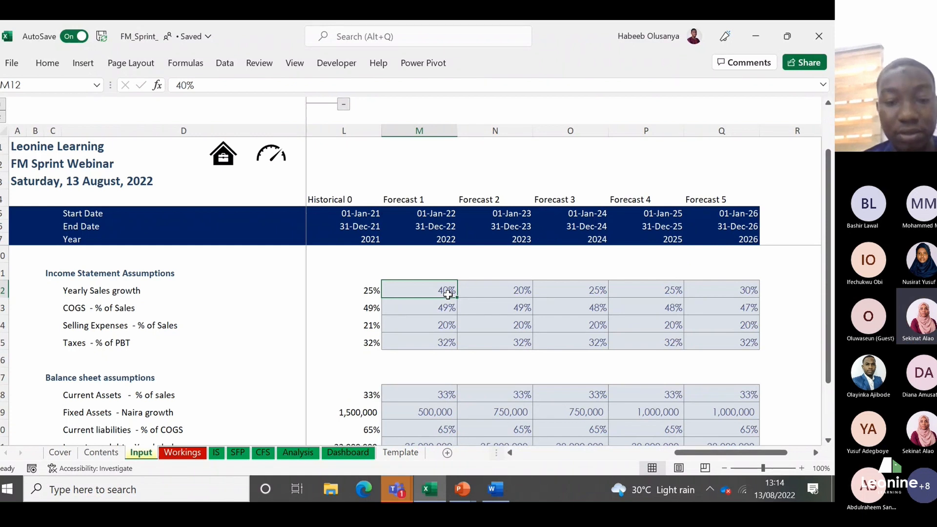
Step: Switch to the browser and look through the Leonine financial modeling student offer page to the course benefits
mouse_move(396, 488)
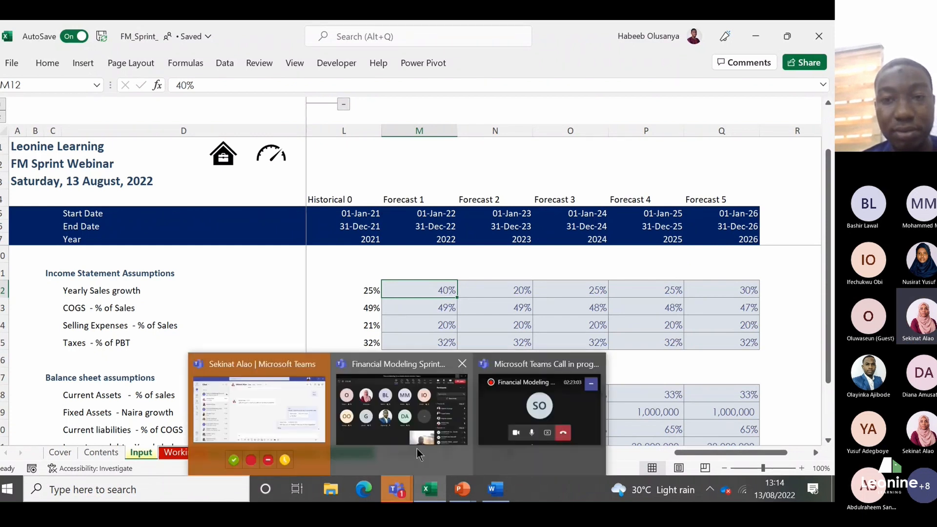
click(599, 478)
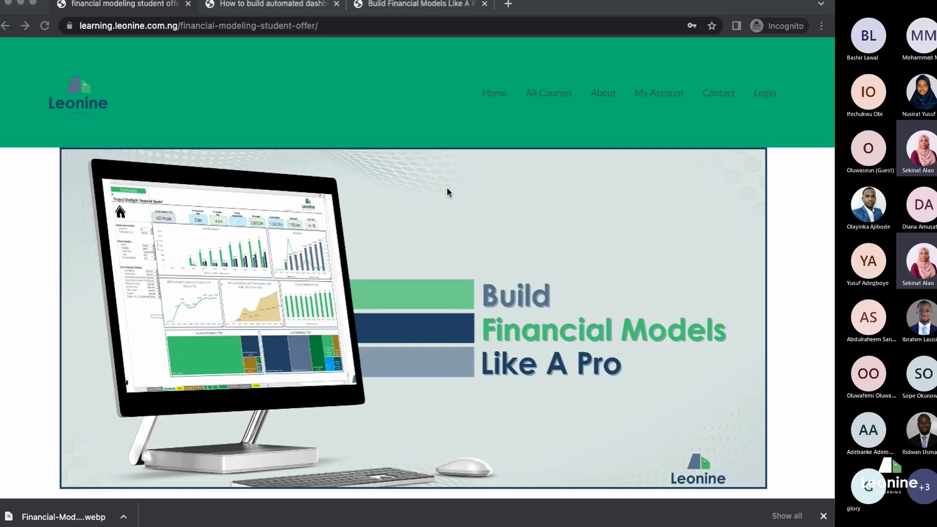
scroll(447, 191, down, 5)
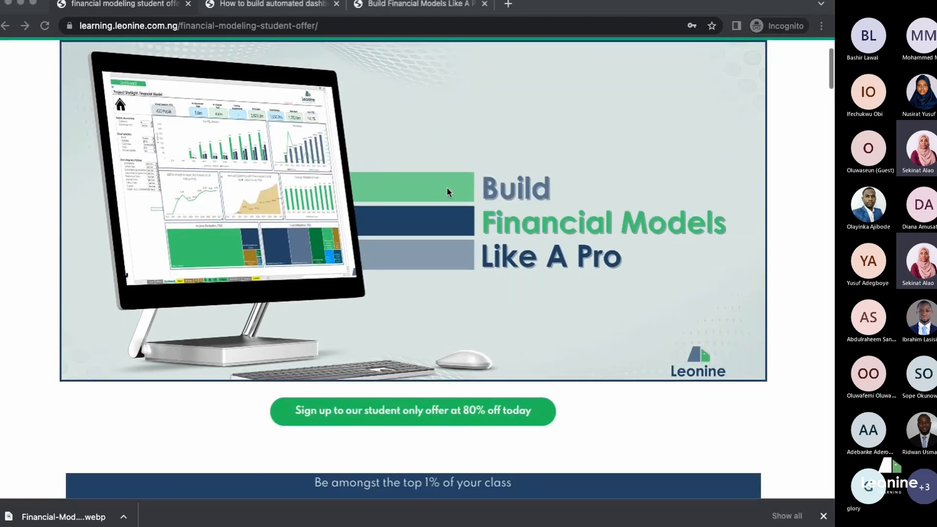
scroll(446, 189, down, 5)
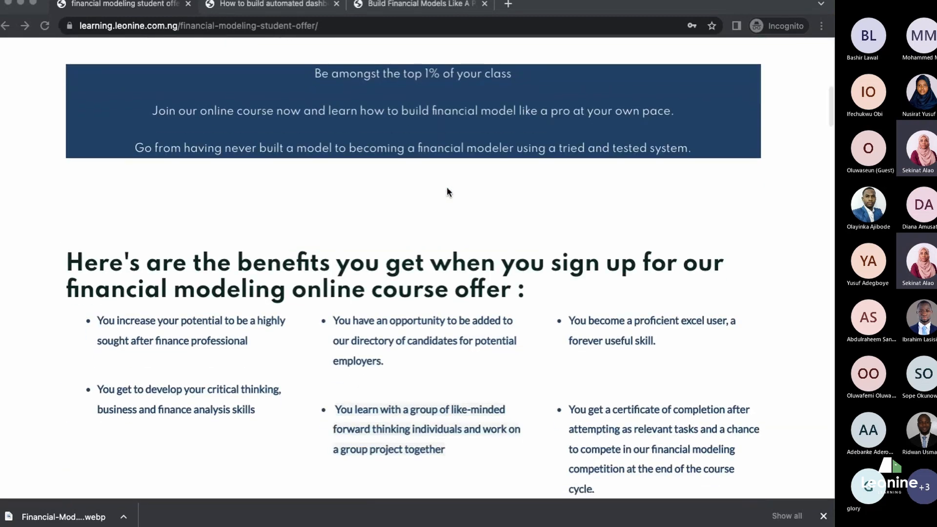